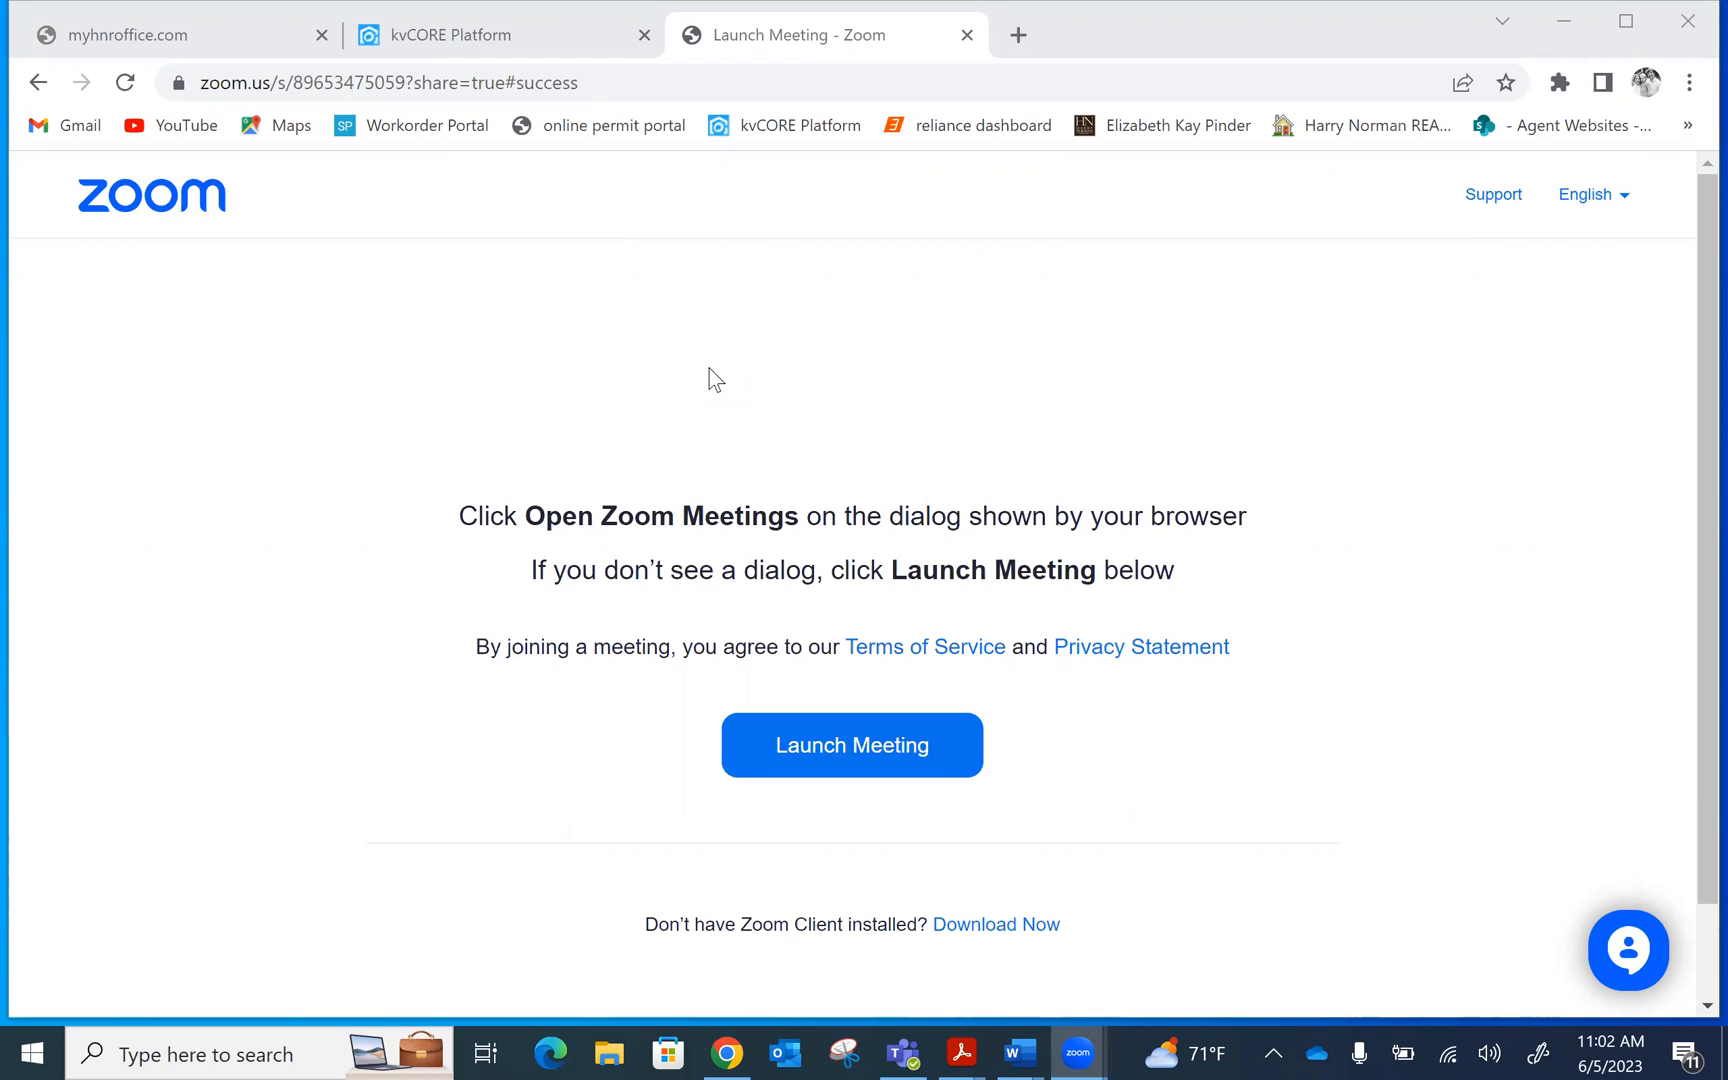
Sign in to MY HNR Office and open REV CRM from the CRM-WEBSITE menu in a new tab
{"action": "left_click", "coordinate": [152, 38]}
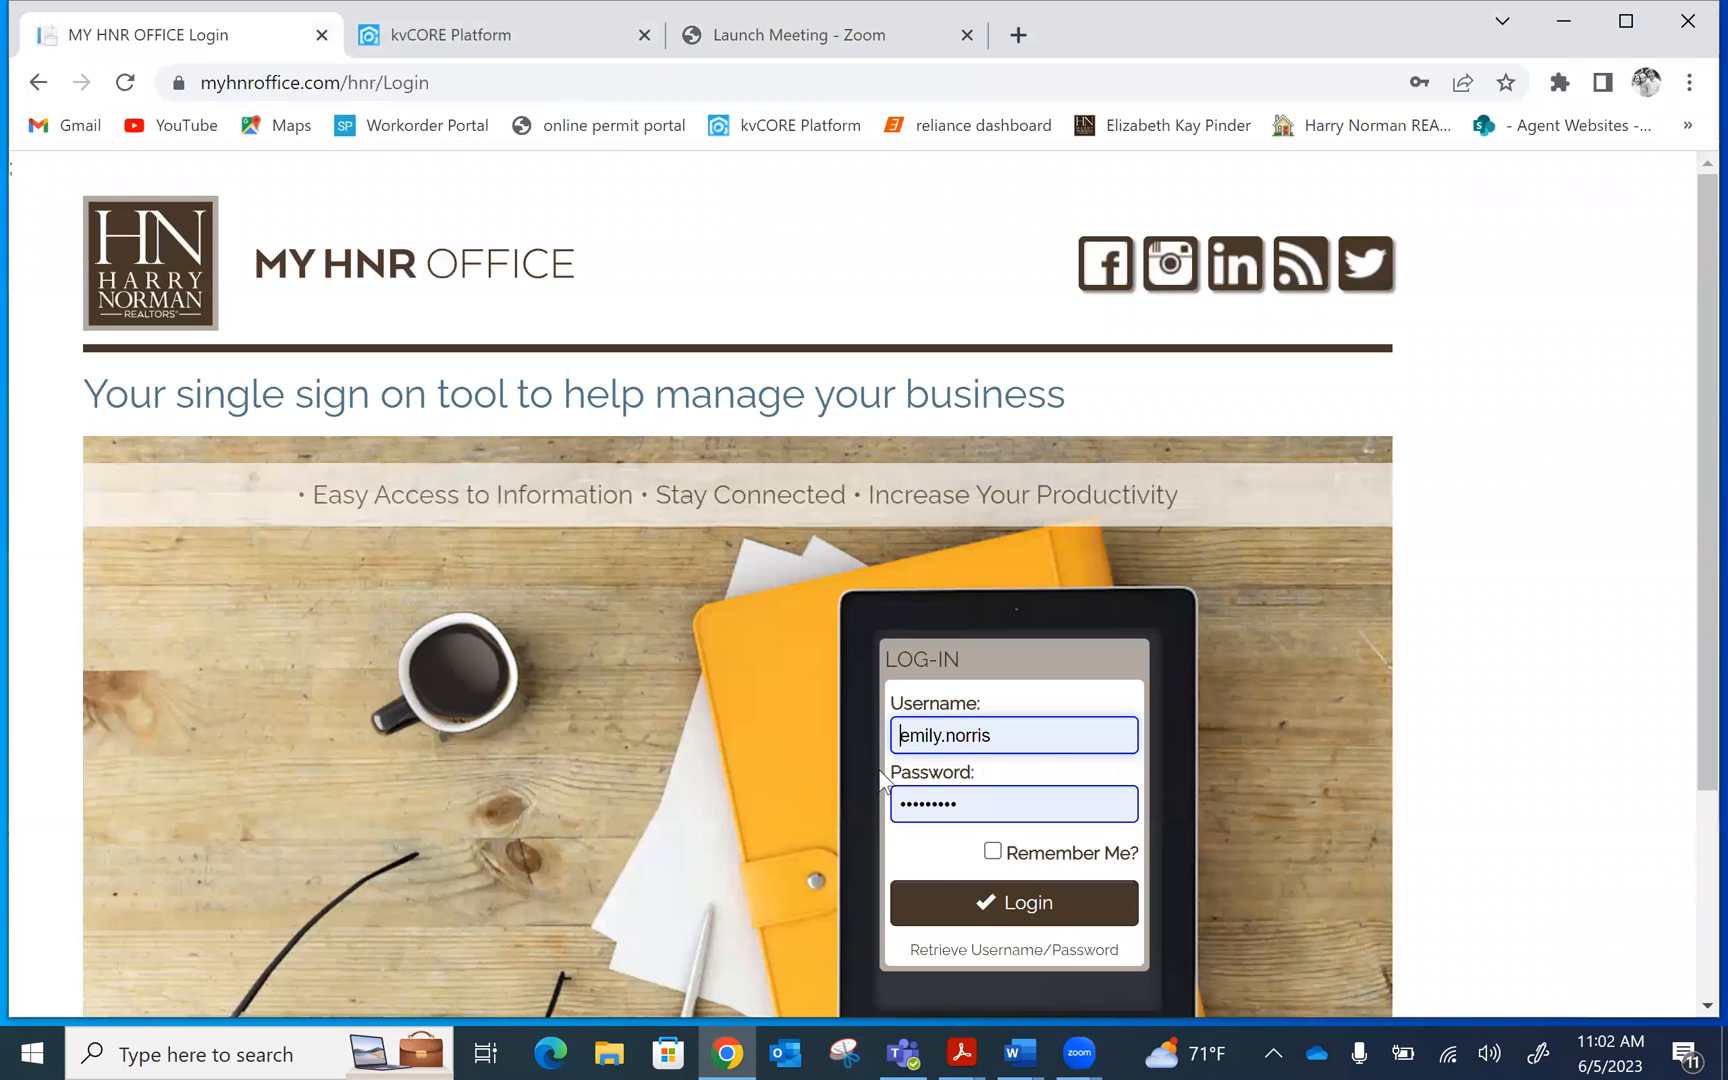
{"action": "left_click", "coordinate": [972, 905]}
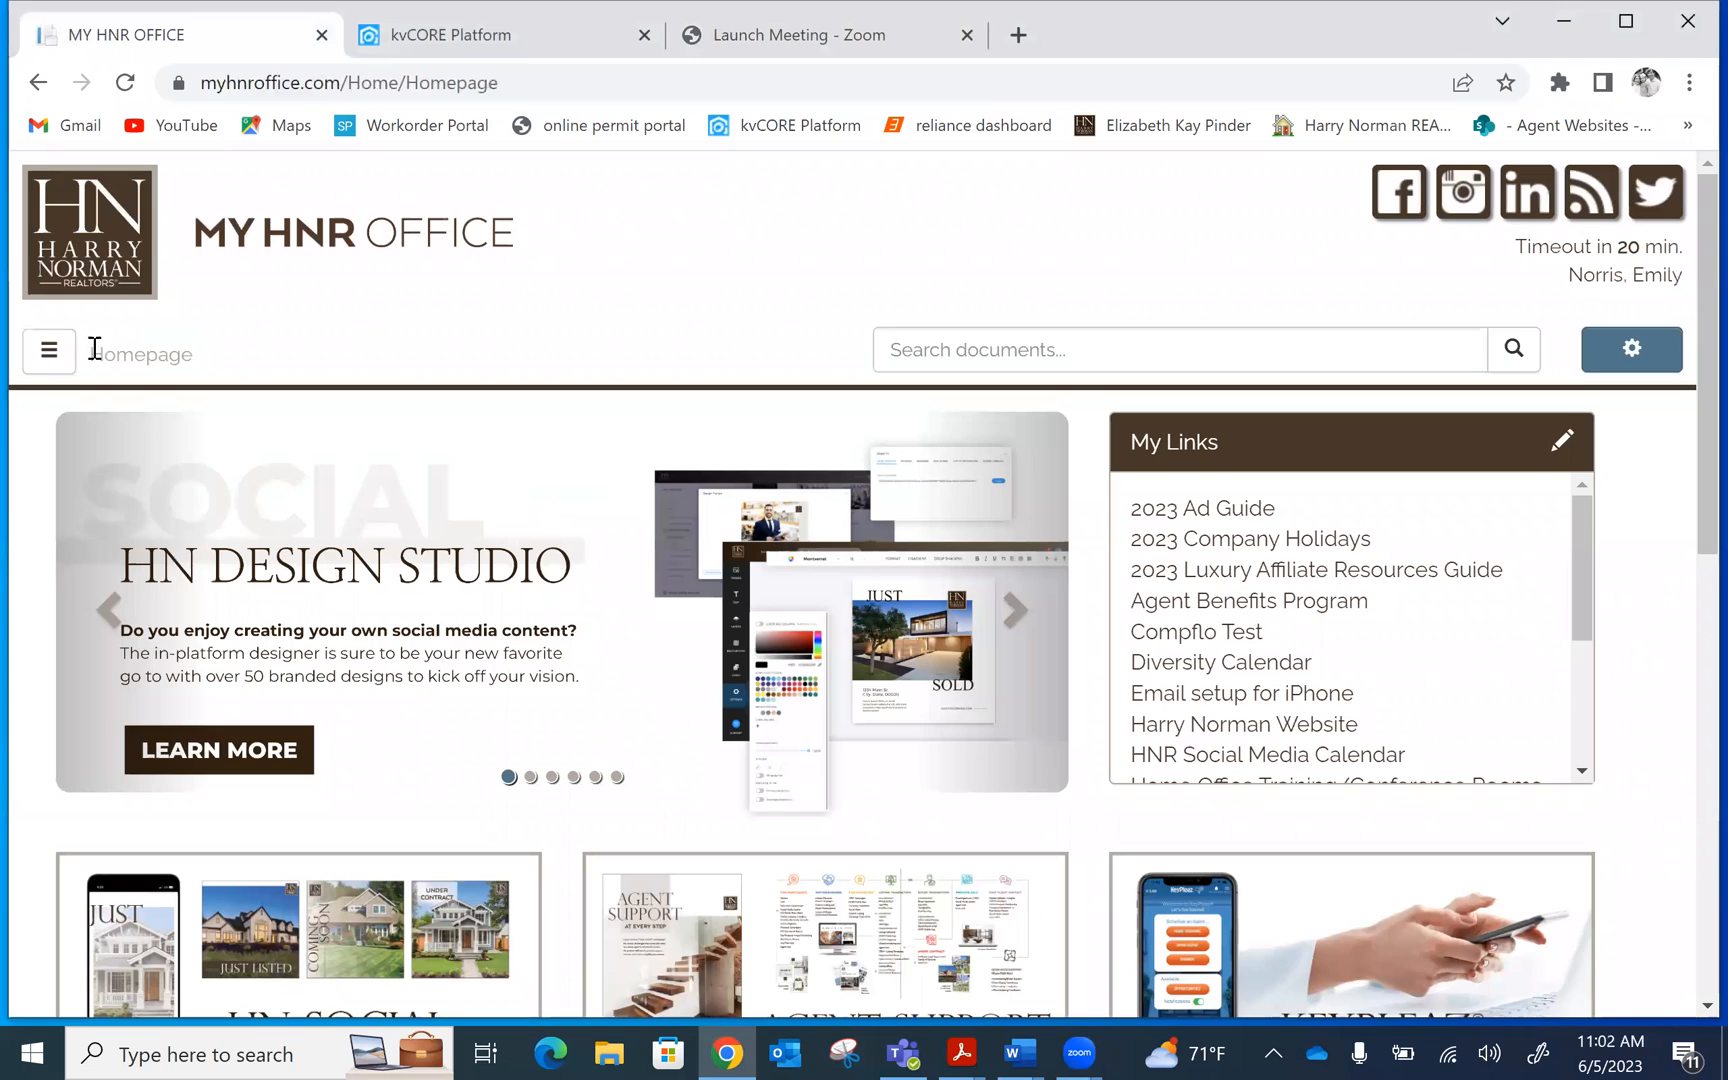
{"action": "left_click", "coordinate": [50, 350]}
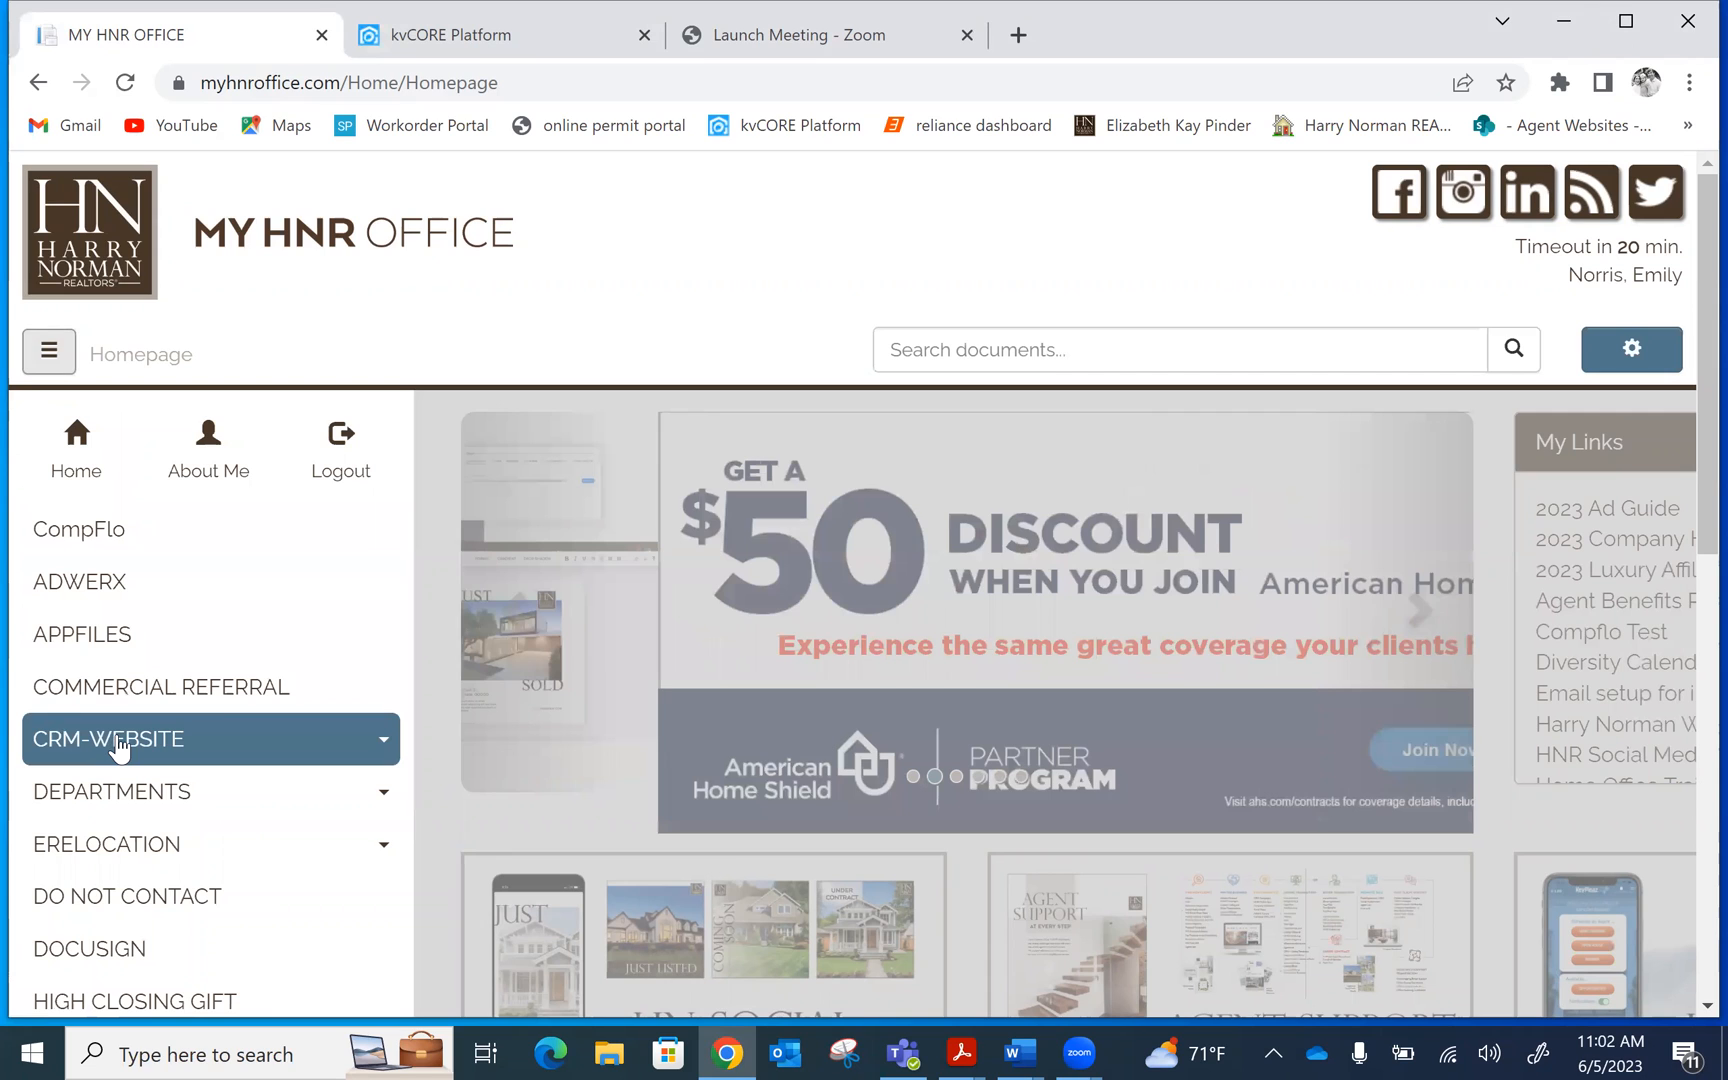
{"action": "left_click", "coordinate": [118, 742]}
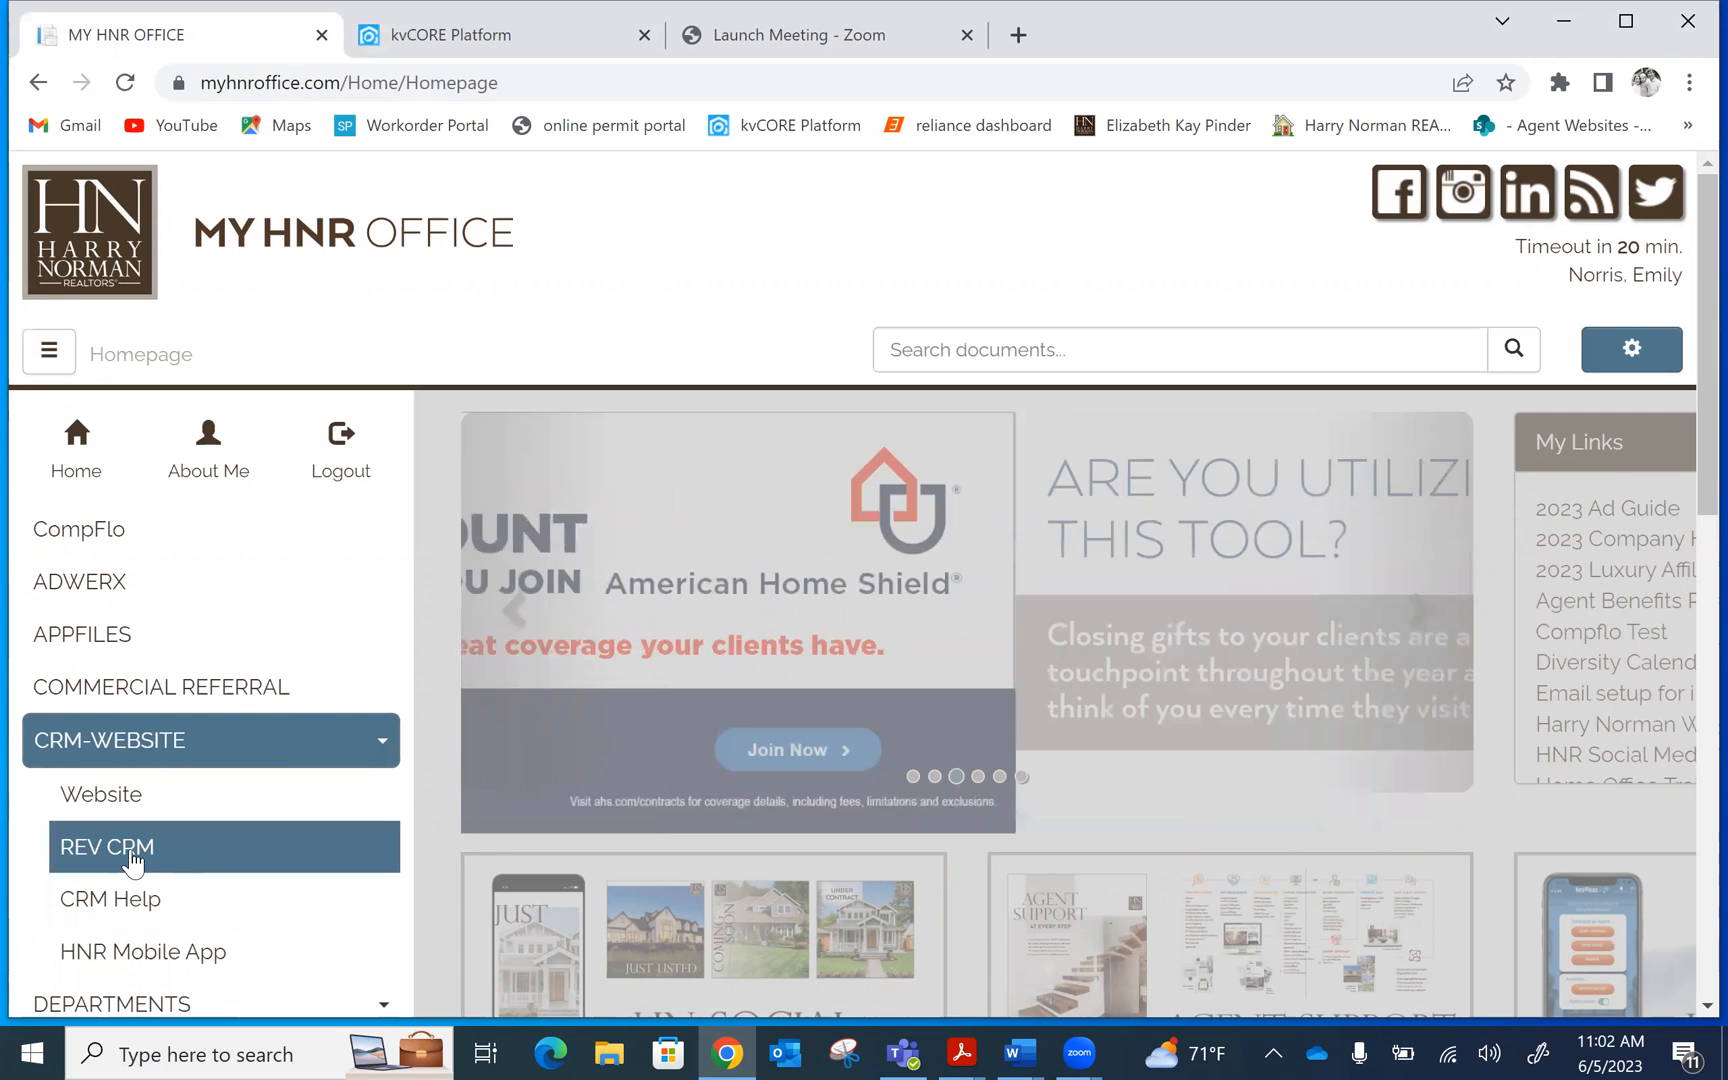
{"action": "left_click", "coordinate": [131, 850]}
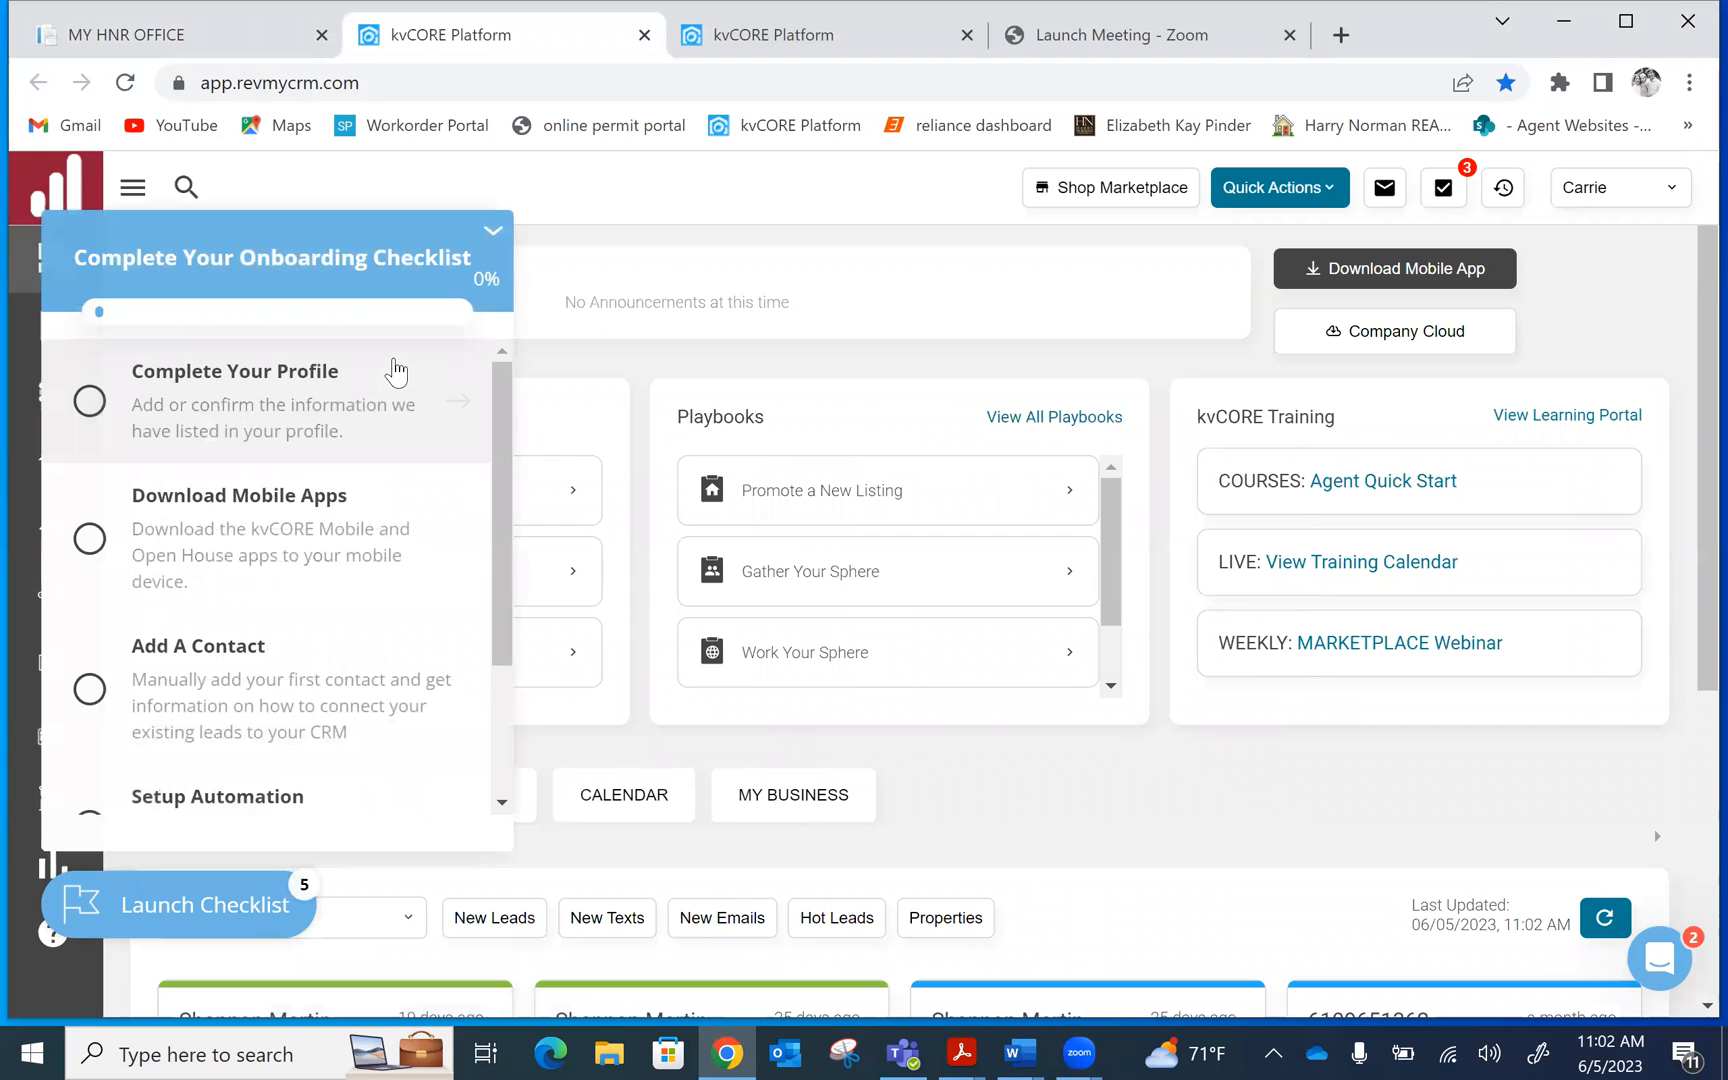
Close the onboarding checklist and launch CORE Present from the sidebar's Marketing menu
{"action": "left_click", "coordinate": [490, 236]}
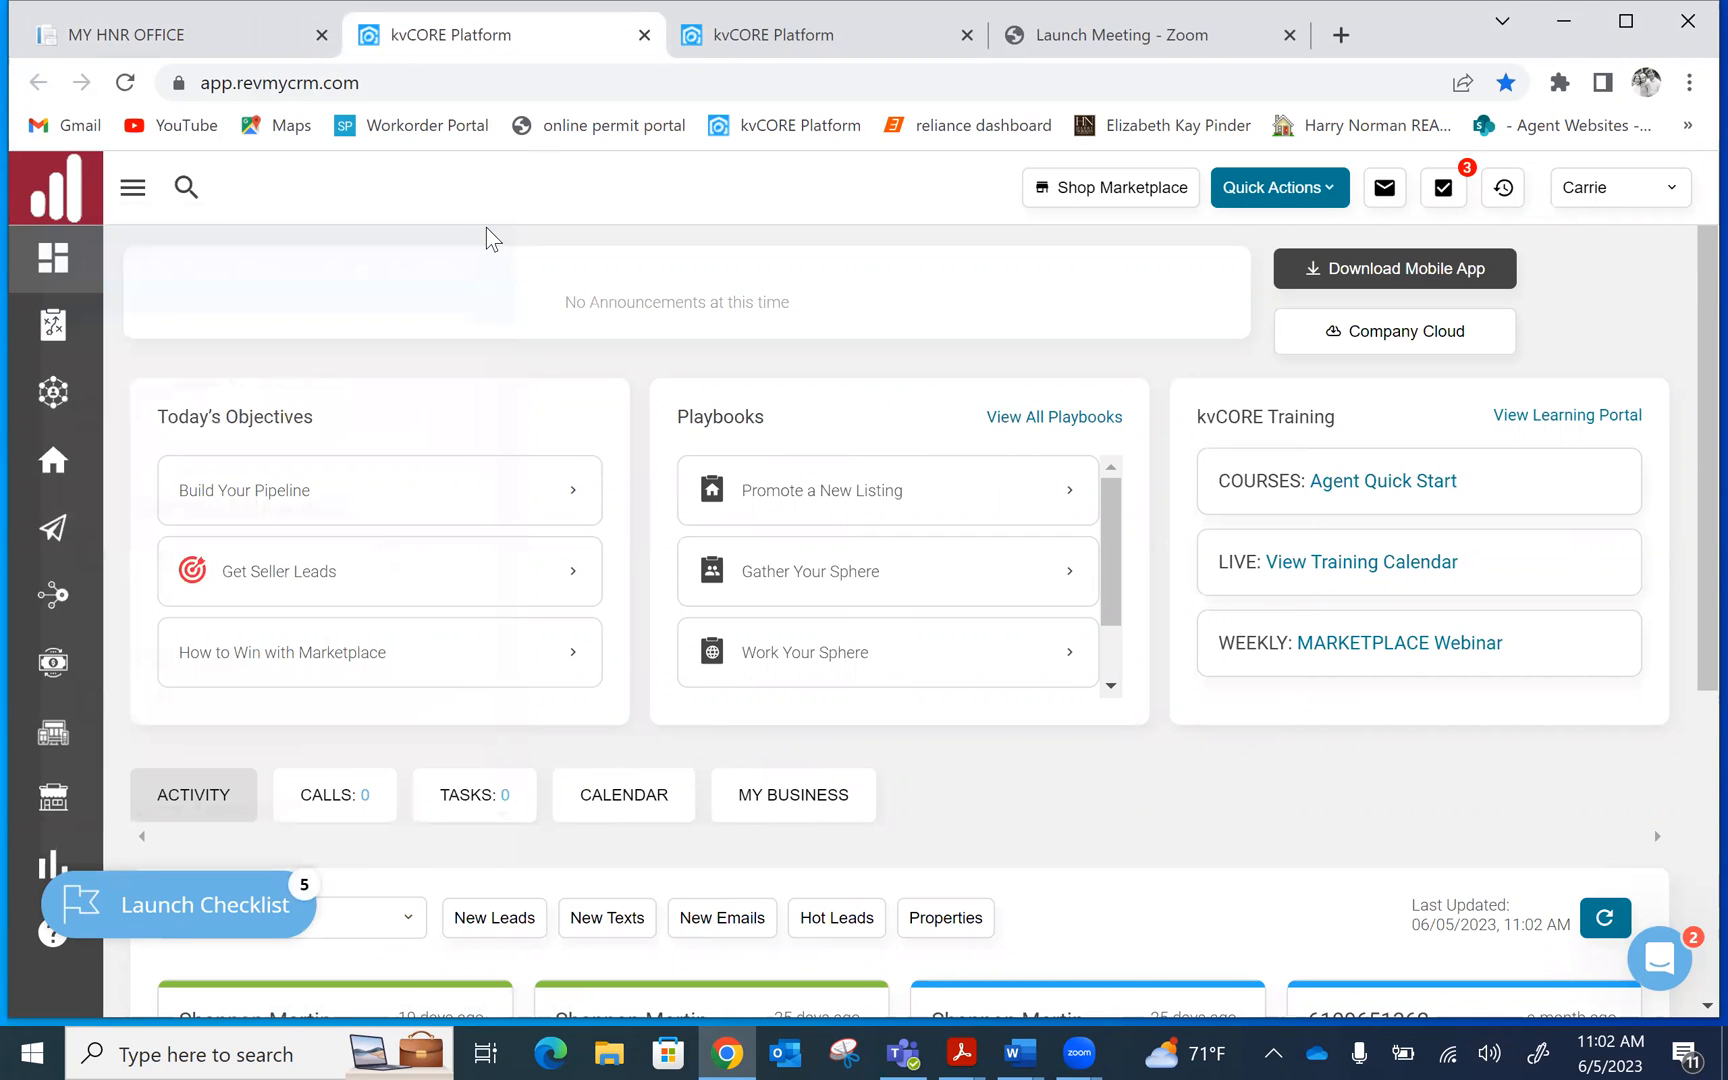
{"action": "left_click", "coordinate": [133, 188]}
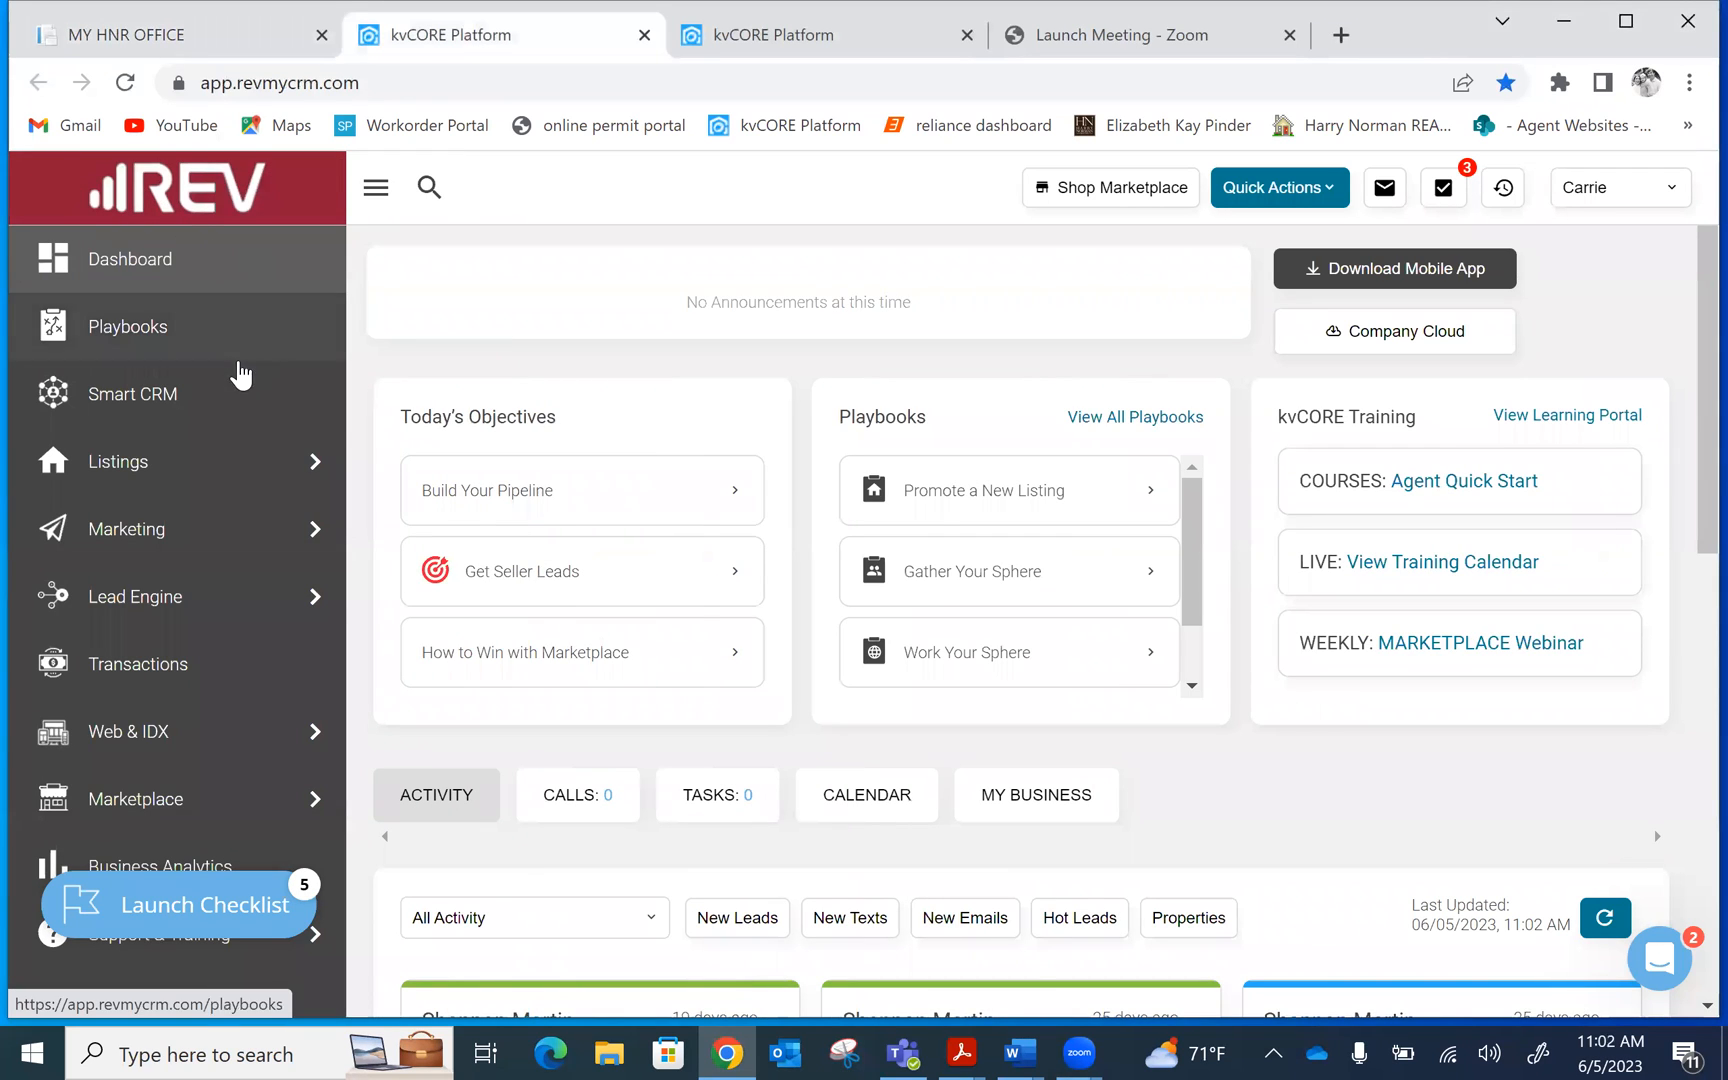
{"action": "mouse_move", "coordinate": [247, 555]}
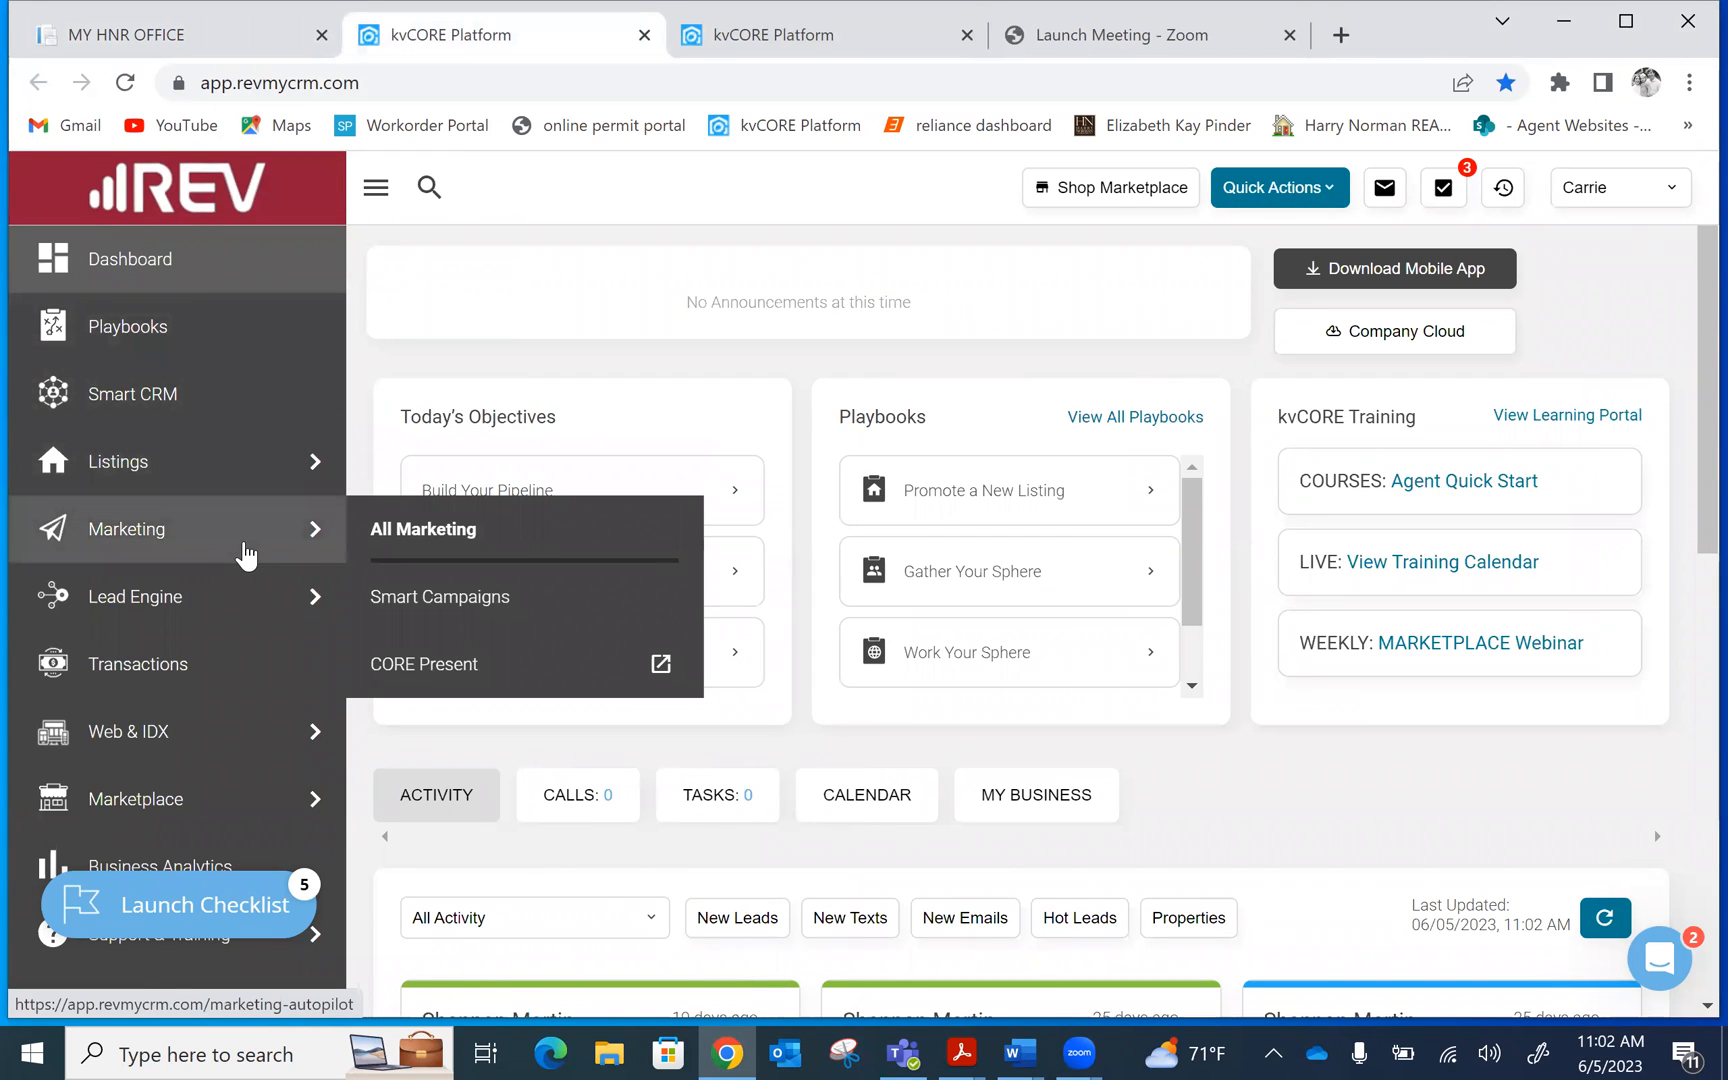
{"action": "left_click", "coordinate": [568, 684]}
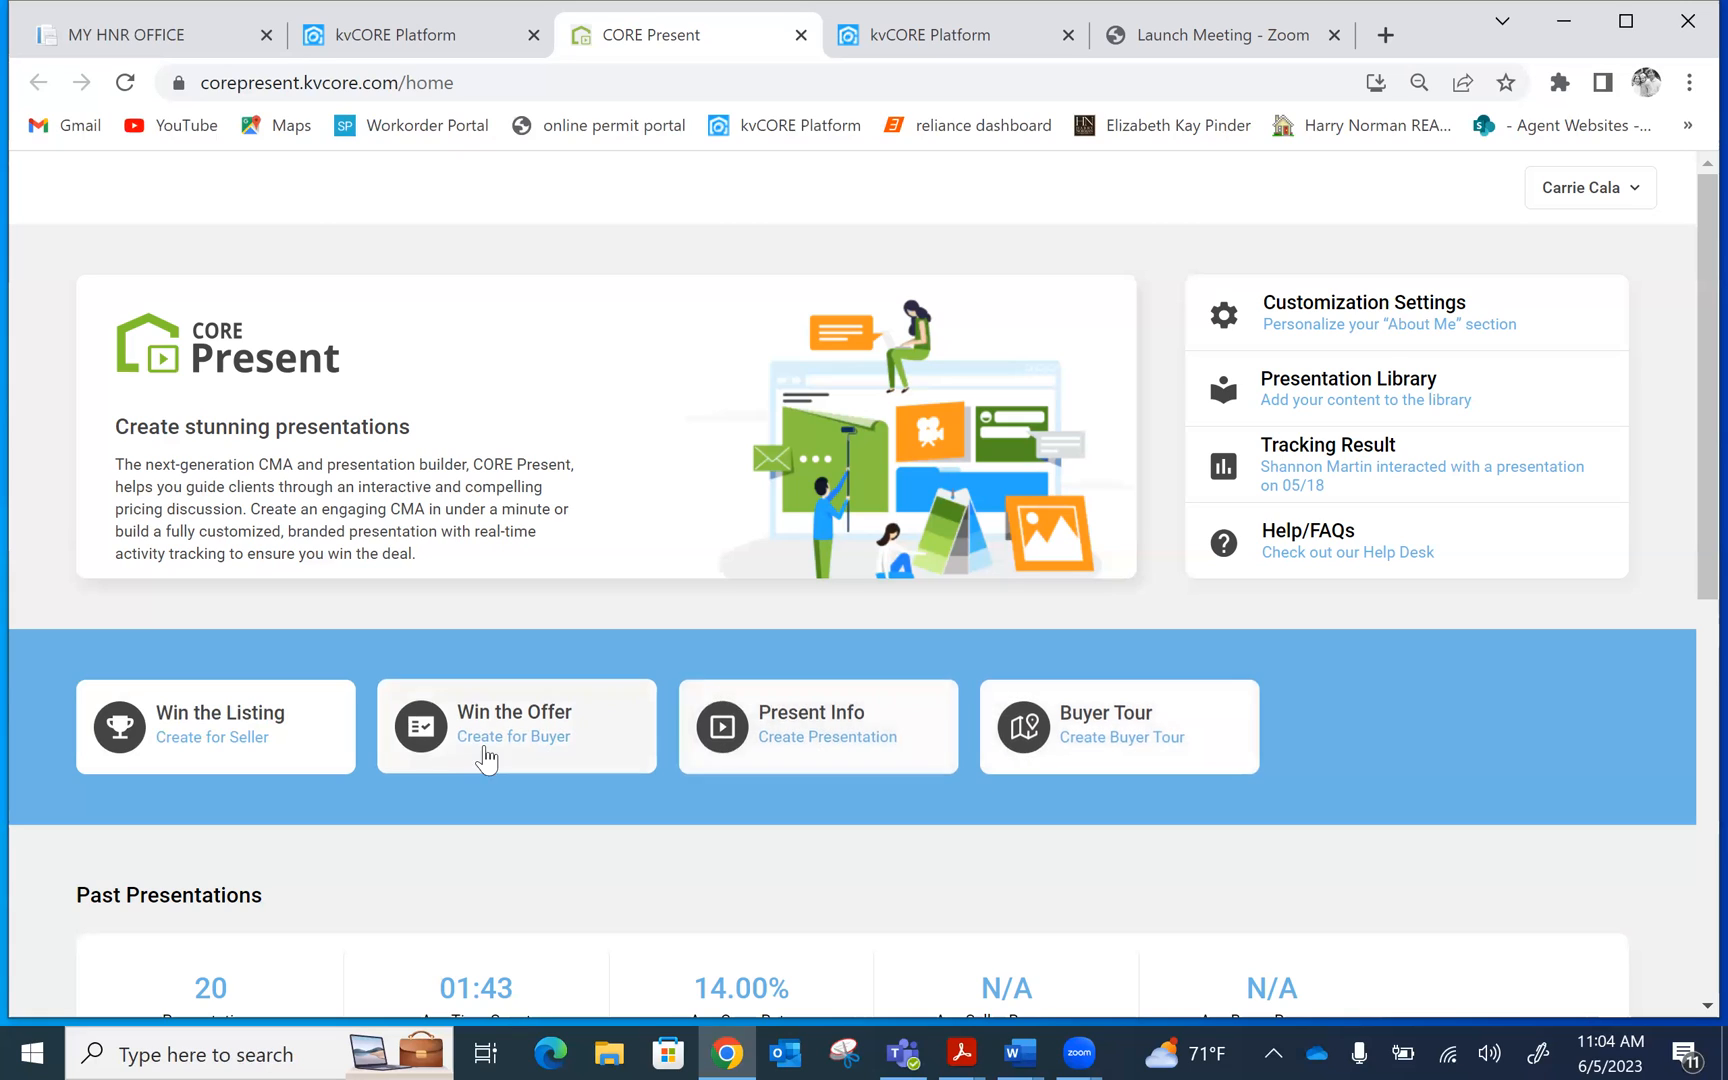
Select the Win the Listing card, then go to Customization Settings
{"action": "left_click", "coordinate": [282, 737]}
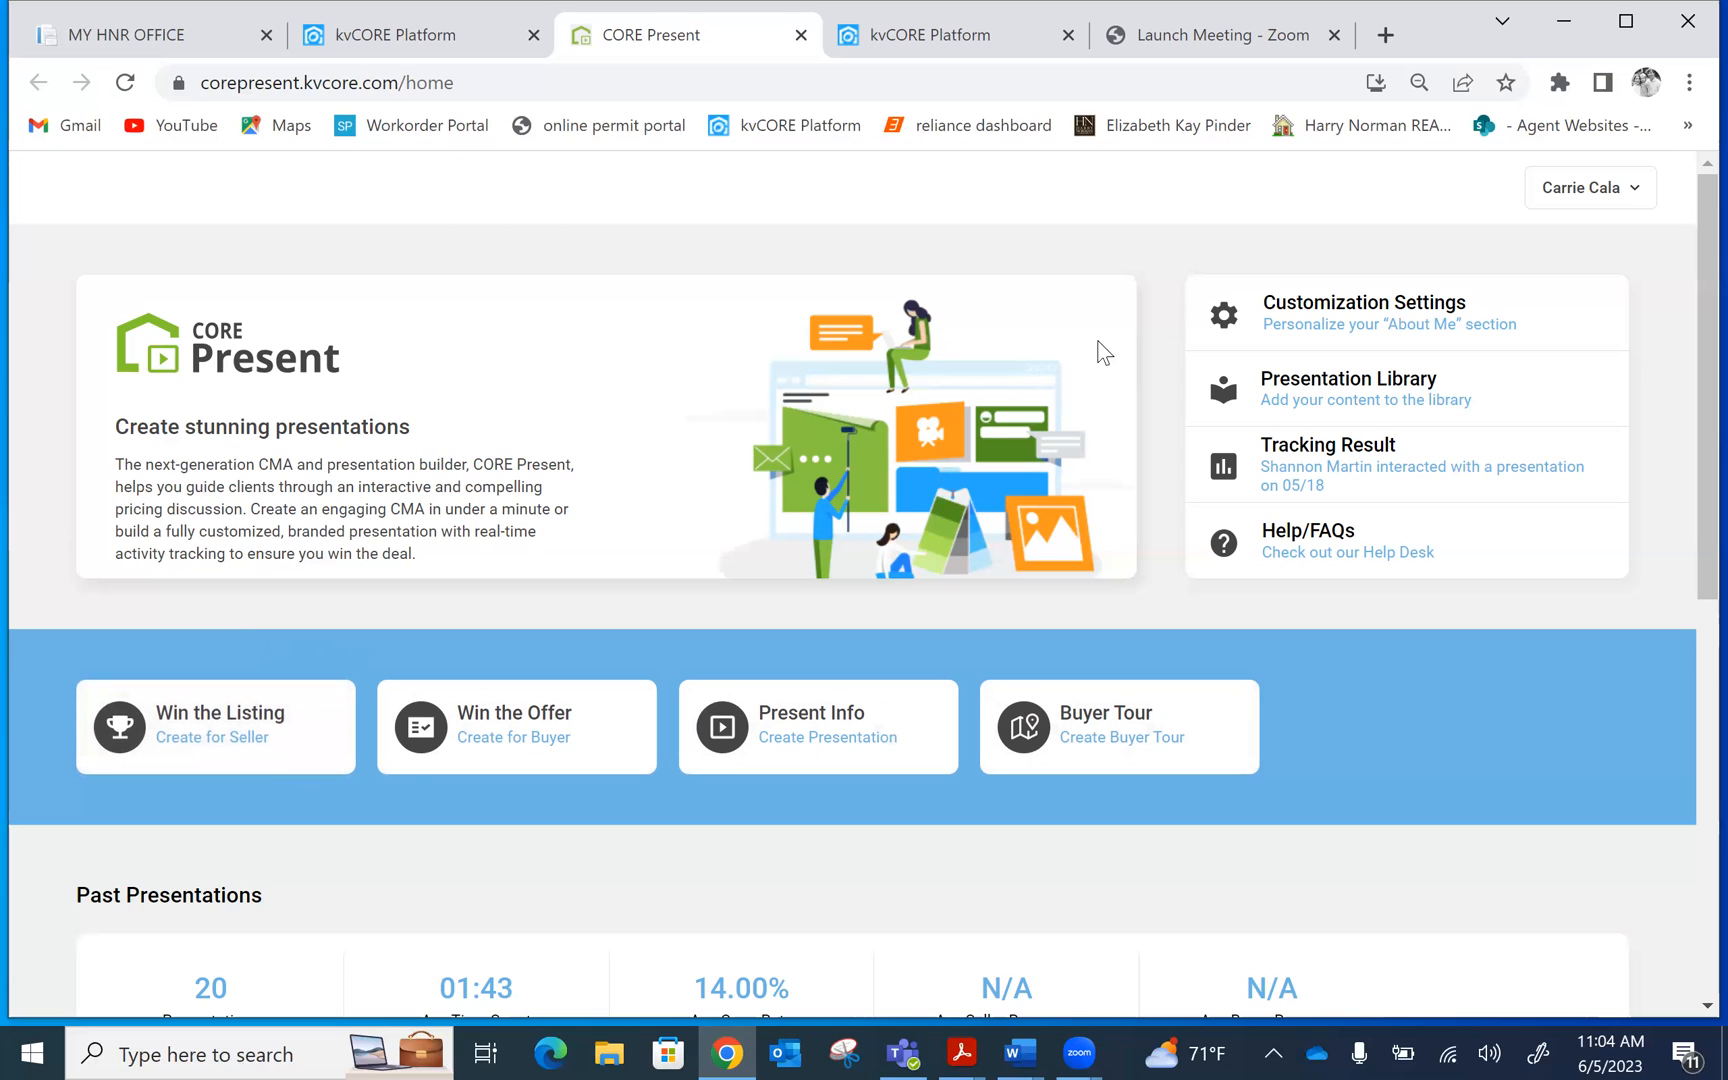
{"action": "left_click", "coordinate": [1494, 316]}
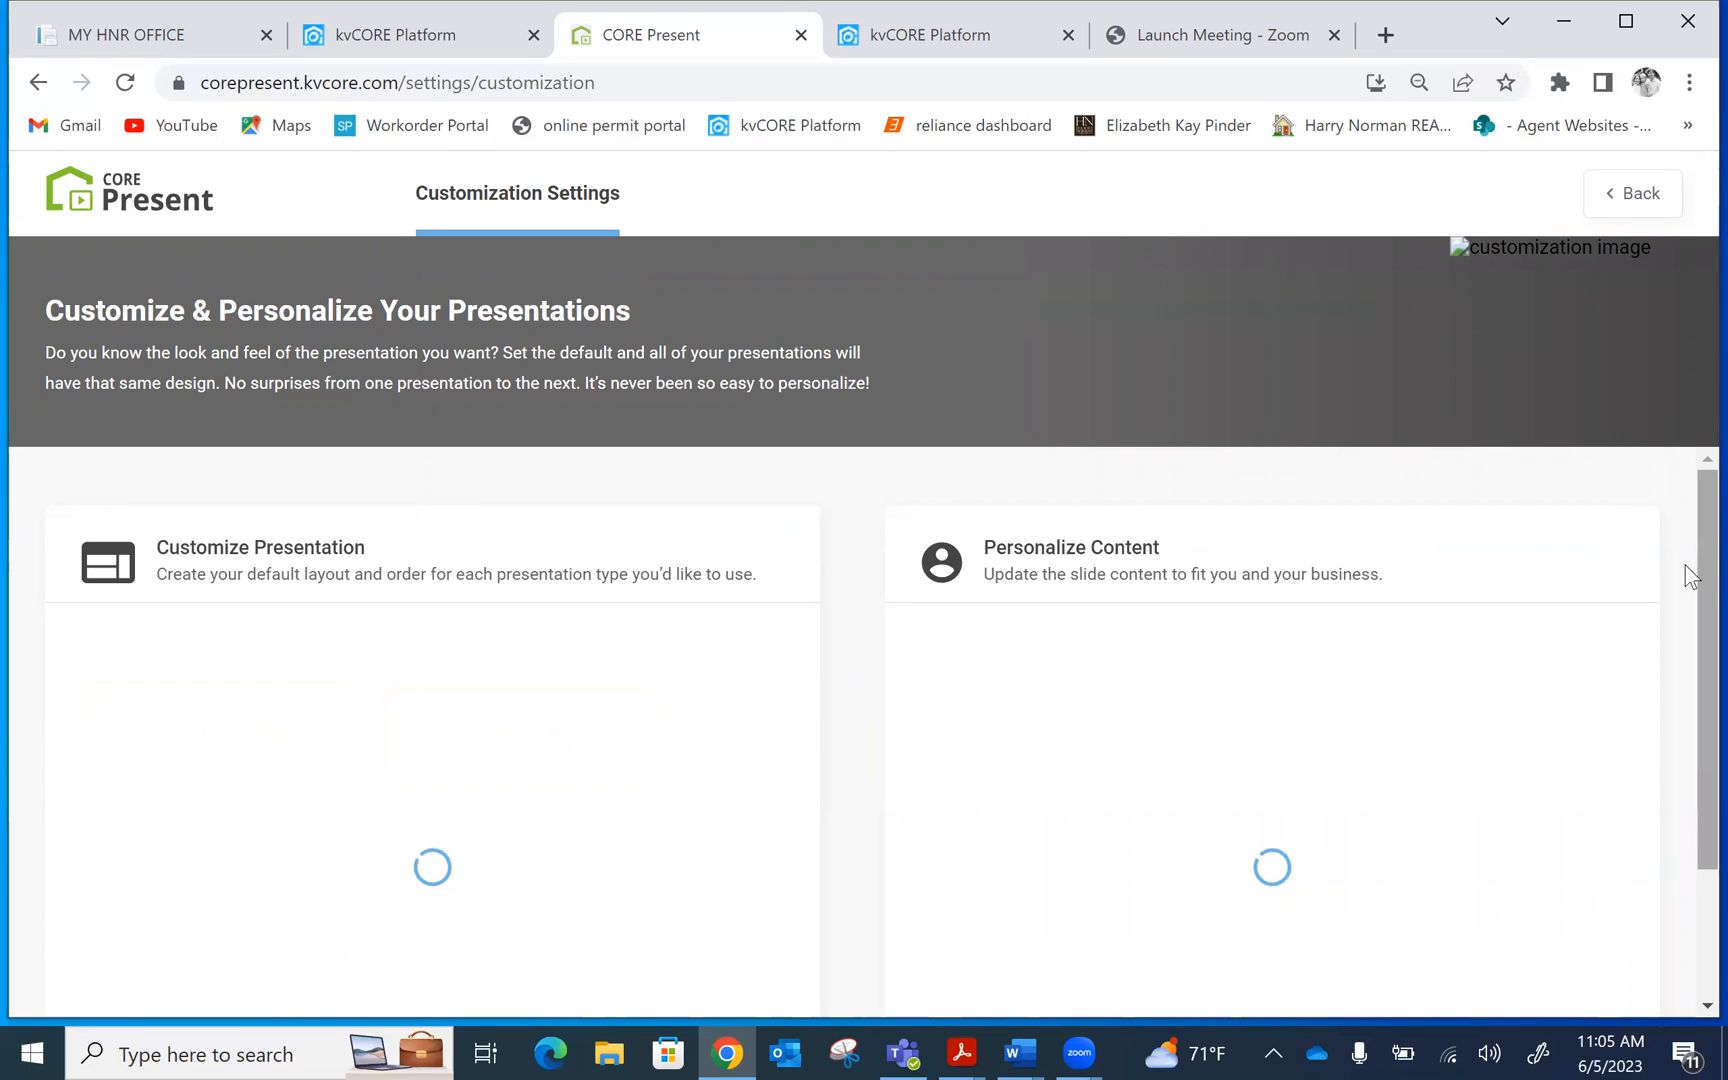
Open the Personalize Your Content dialog for the default About Me slide
{"action": "scroll", "coordinate": [1685, 566], "scroll_direction": "down", "scroll_amount": 3}
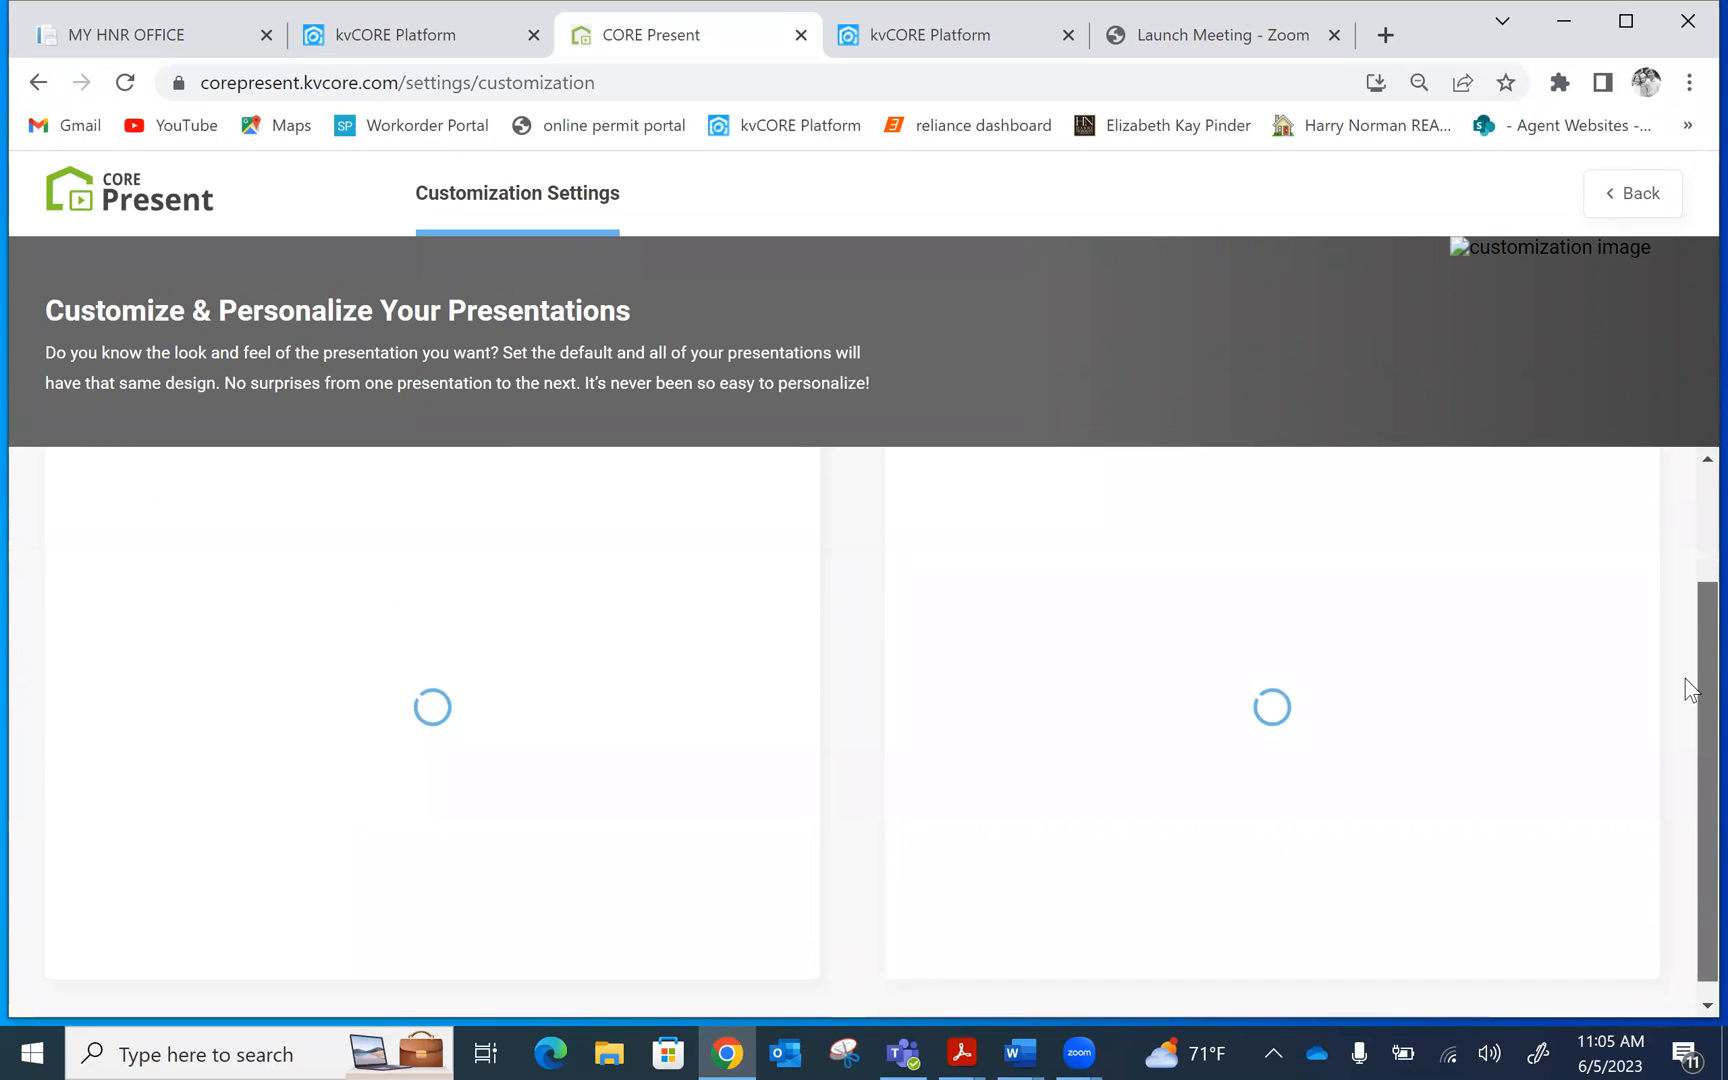
{"action": "scroll", "coordinate": [1685, 620], "scroll_direction": "up", "scroll_amount": 2}
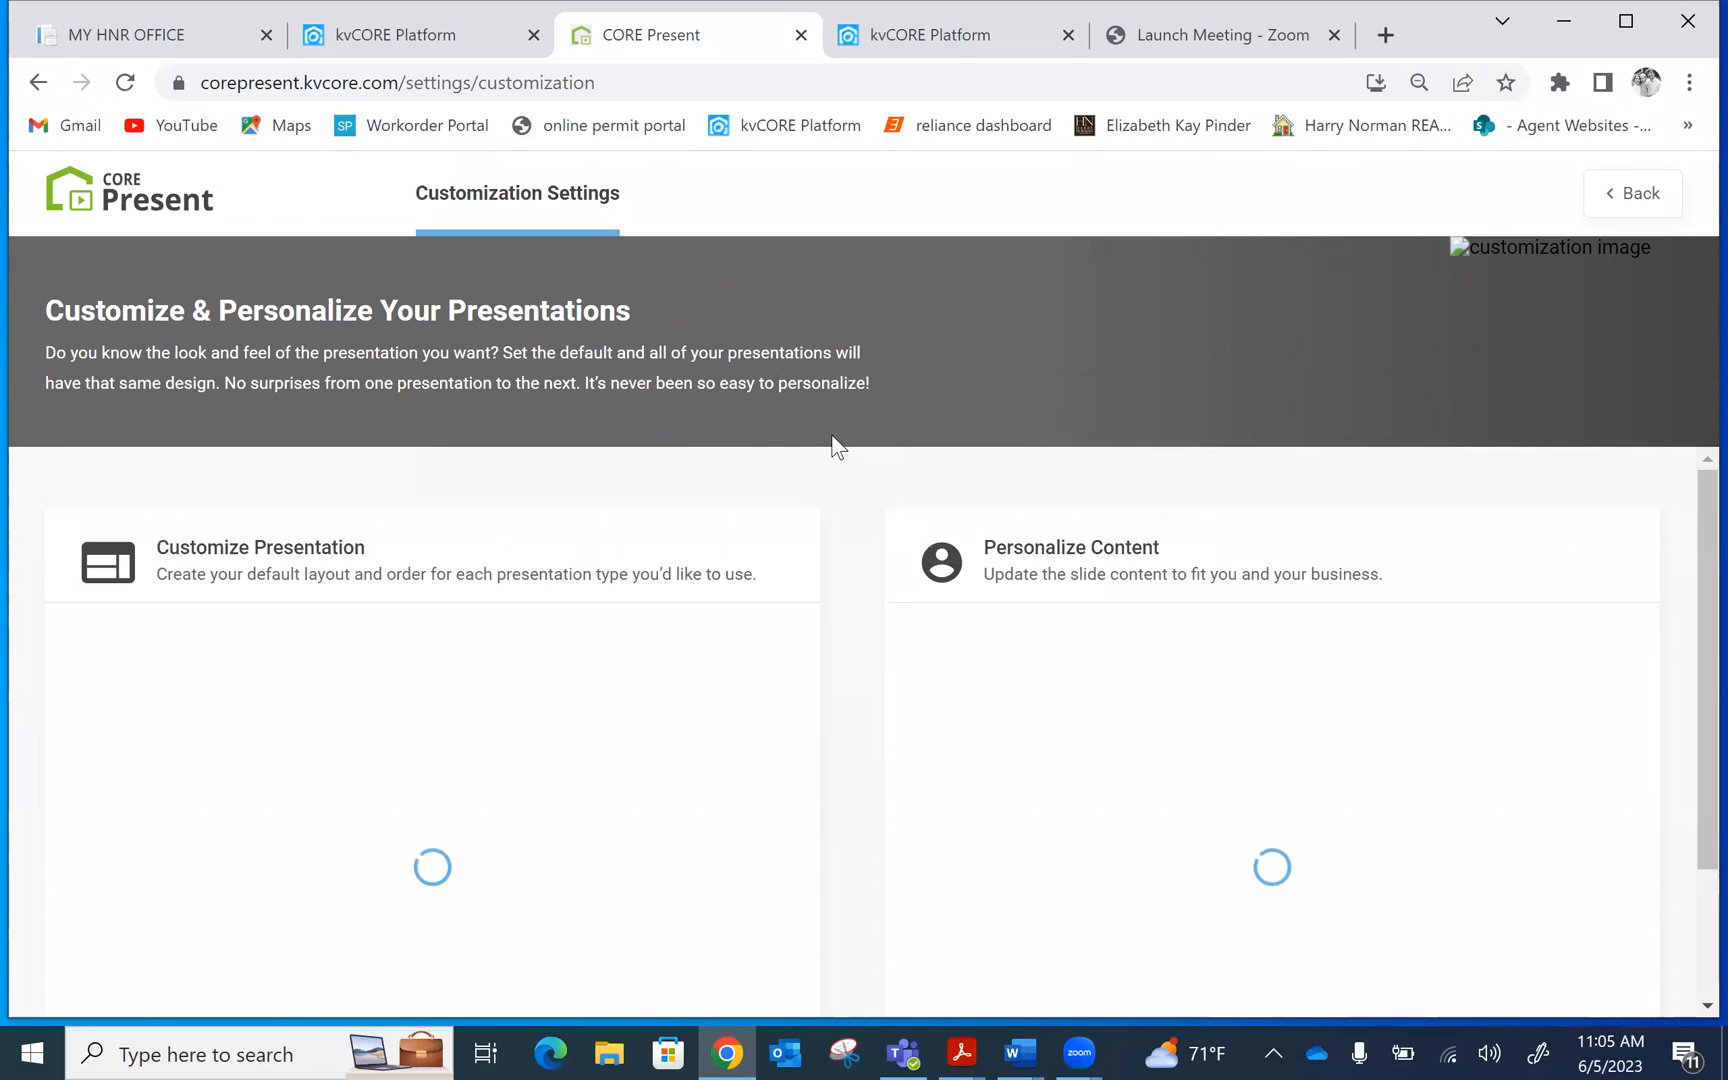
{"action": "left_click", "coordinate": [680, 83]}
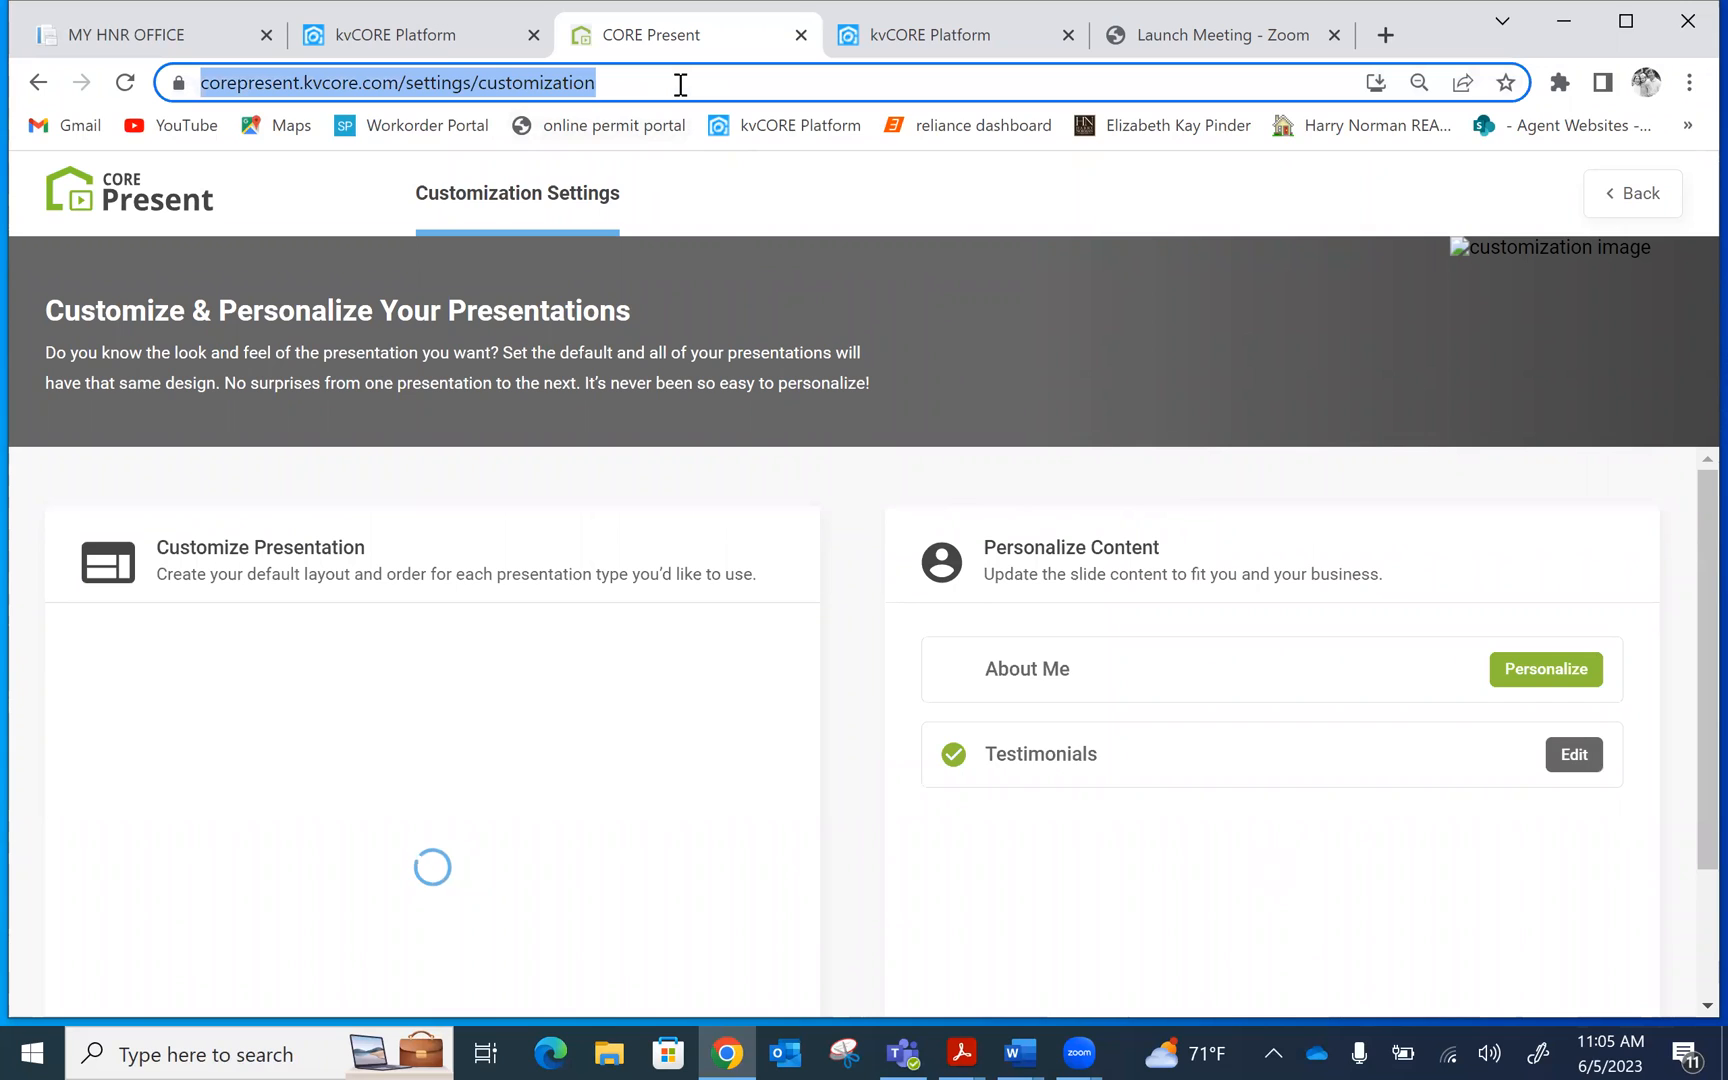
{"action": "left_click", "coordinate": [1316, 350]}
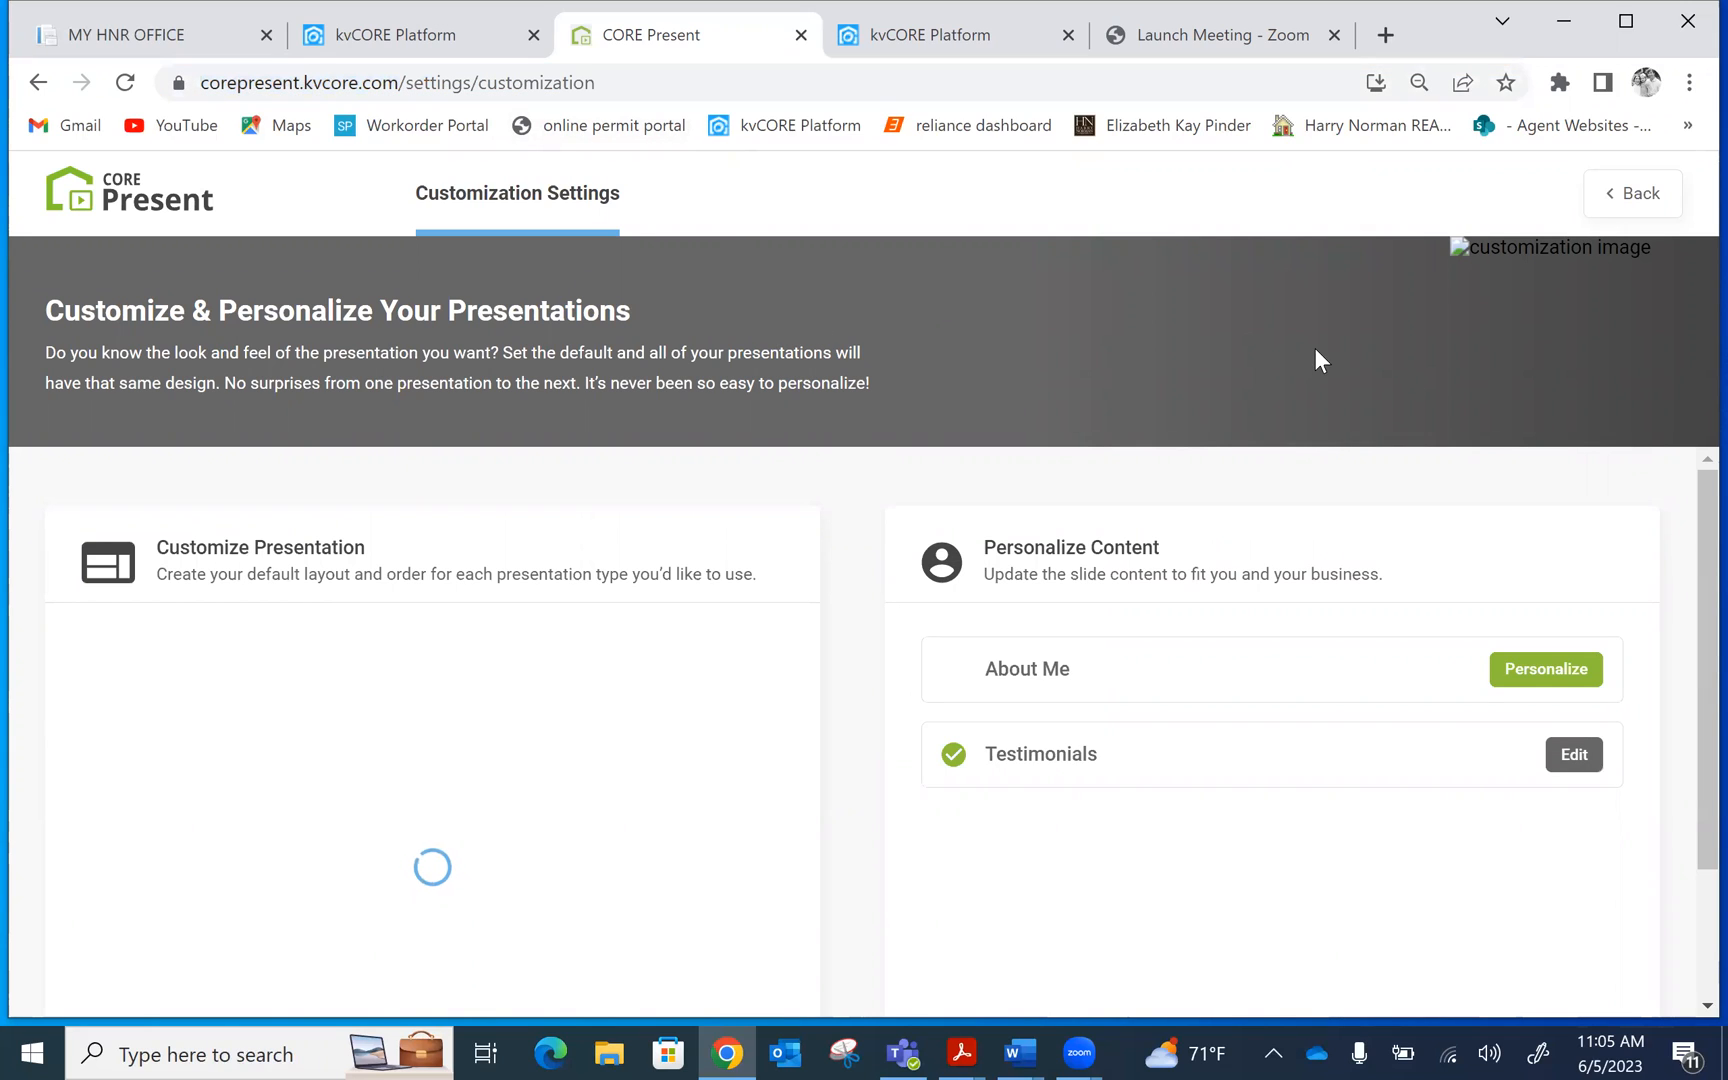
{"action": "left_click", "coordinate": [1546, 670]}
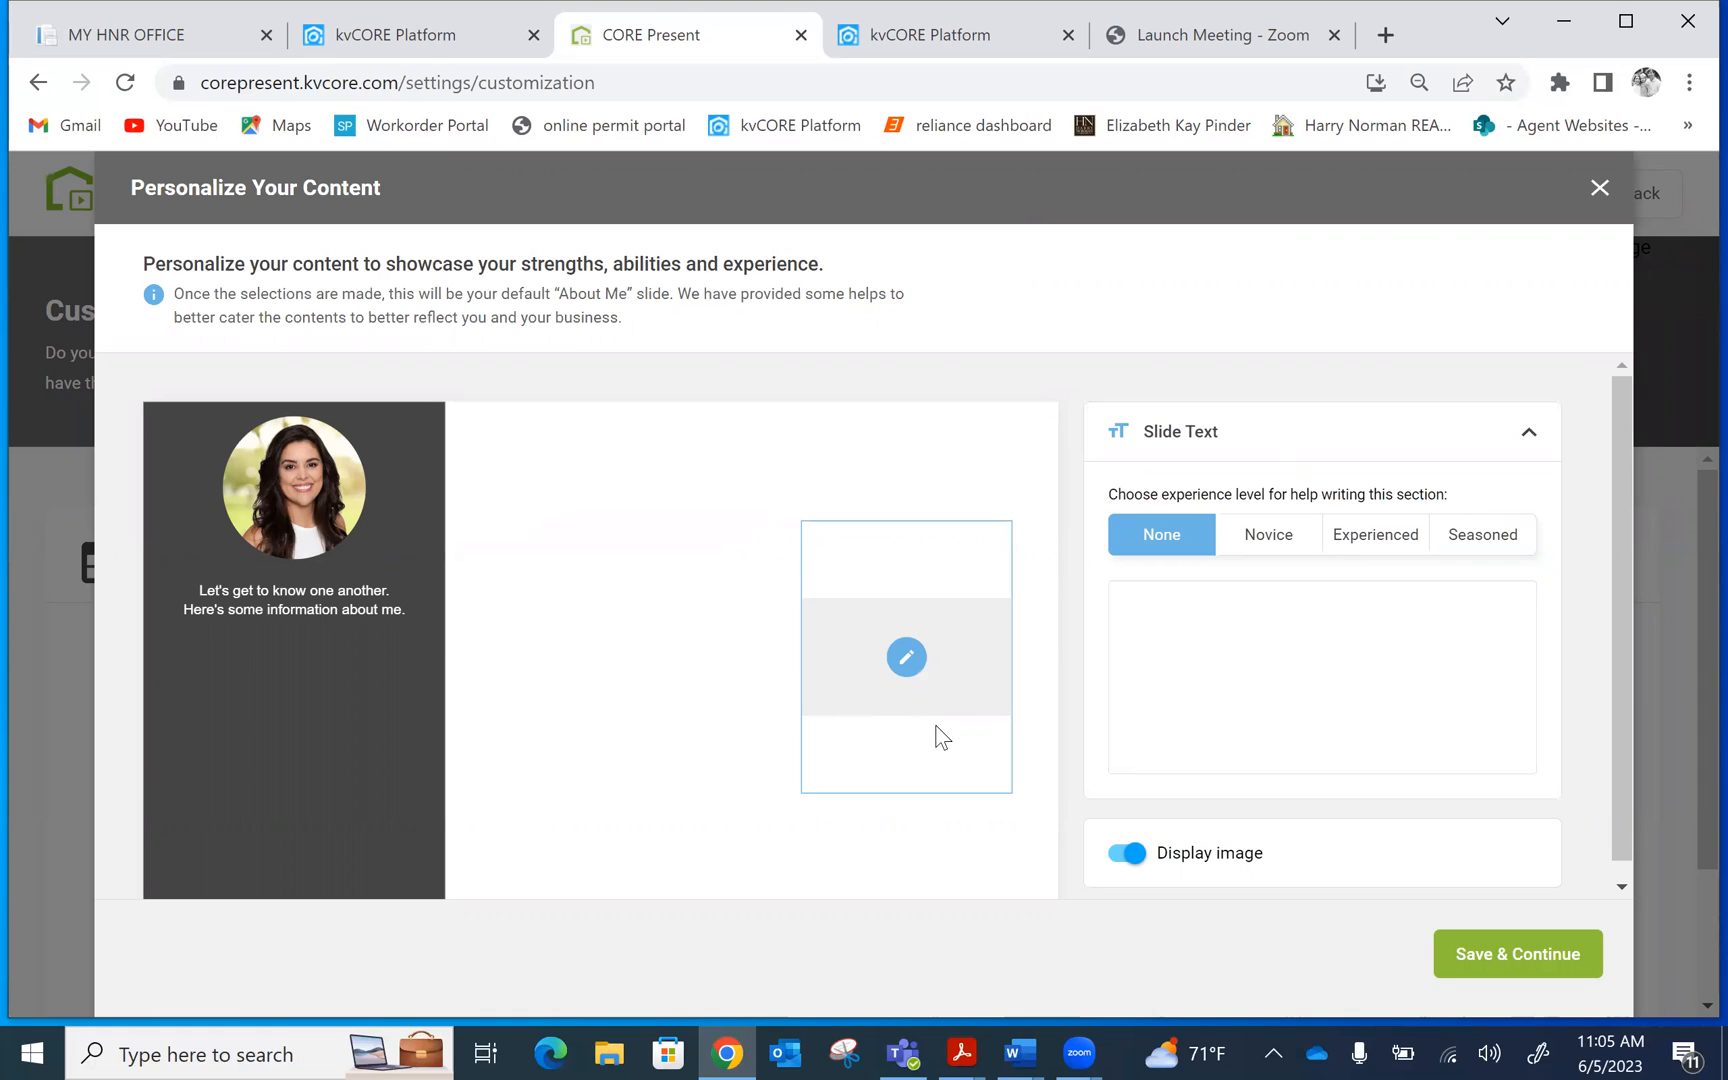
Insert CorePresent Example Pic from the Desktop as the About Me slide image
{"action": "left_click", "coordinate": [907, 658]}
{"action": "left_click", "coordinate": [143, 377]}
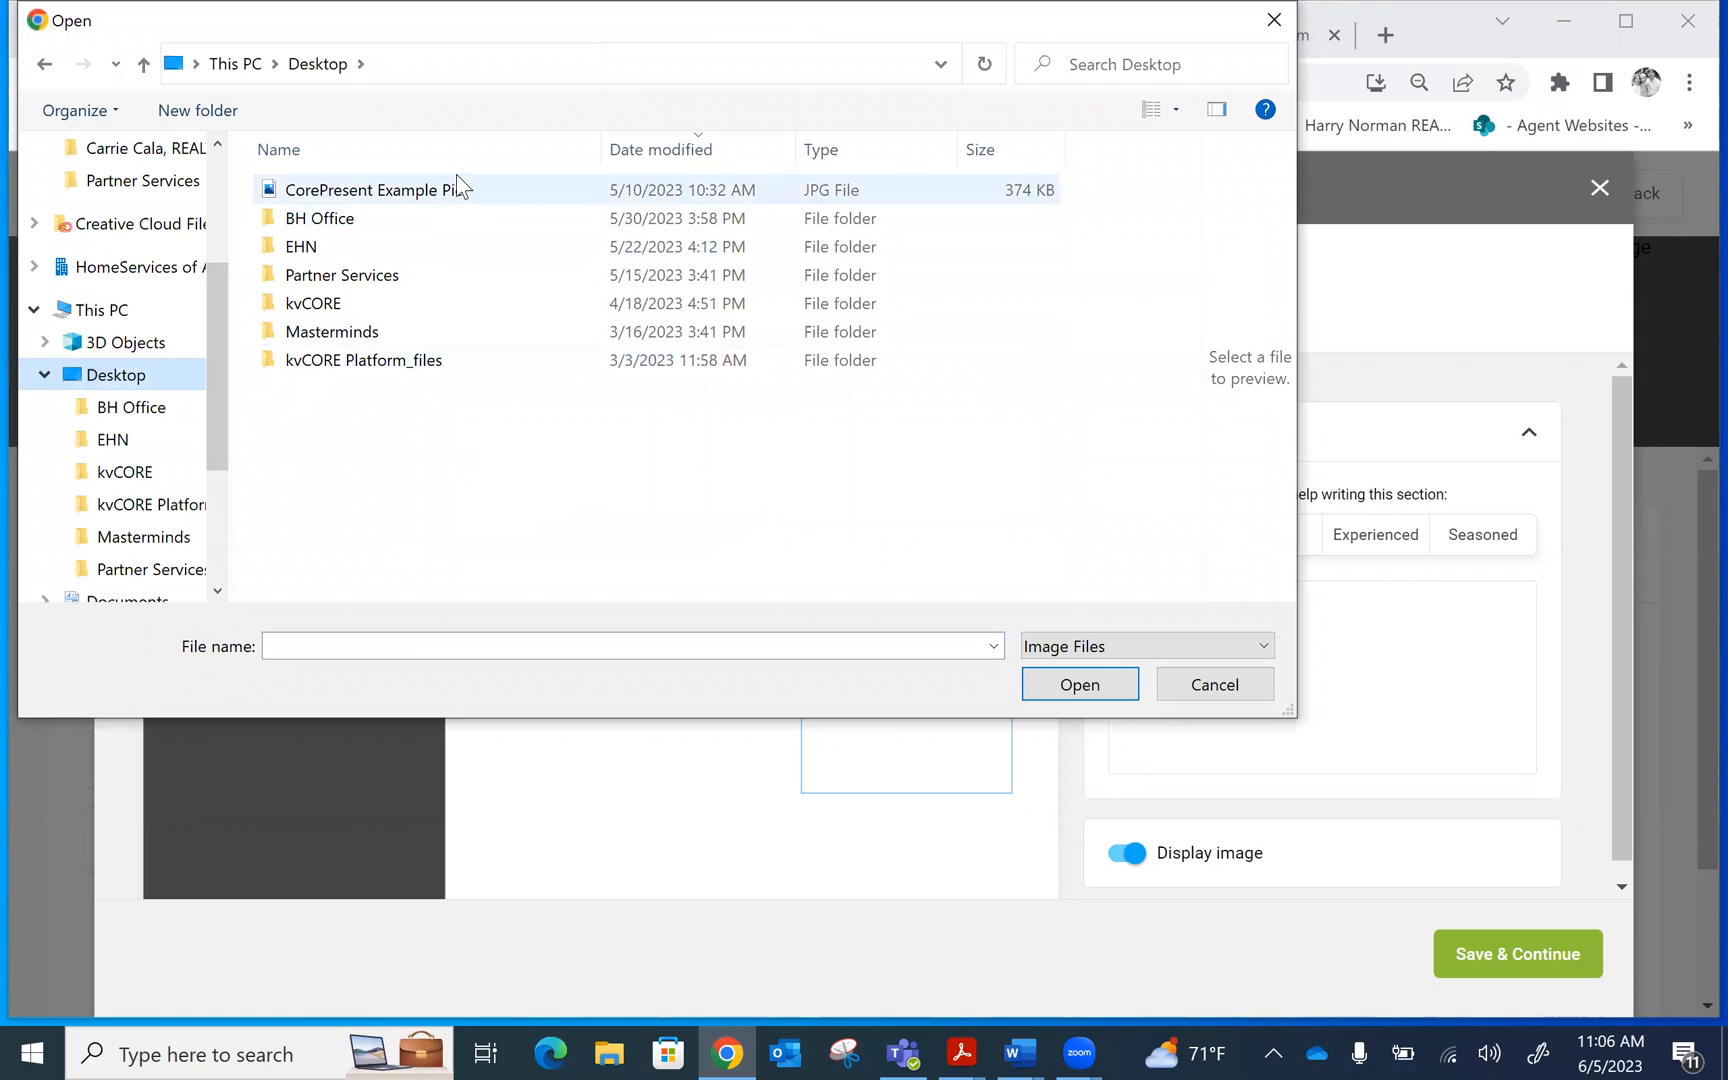
{"action": "left_click", "coordinate": [456, 176]}
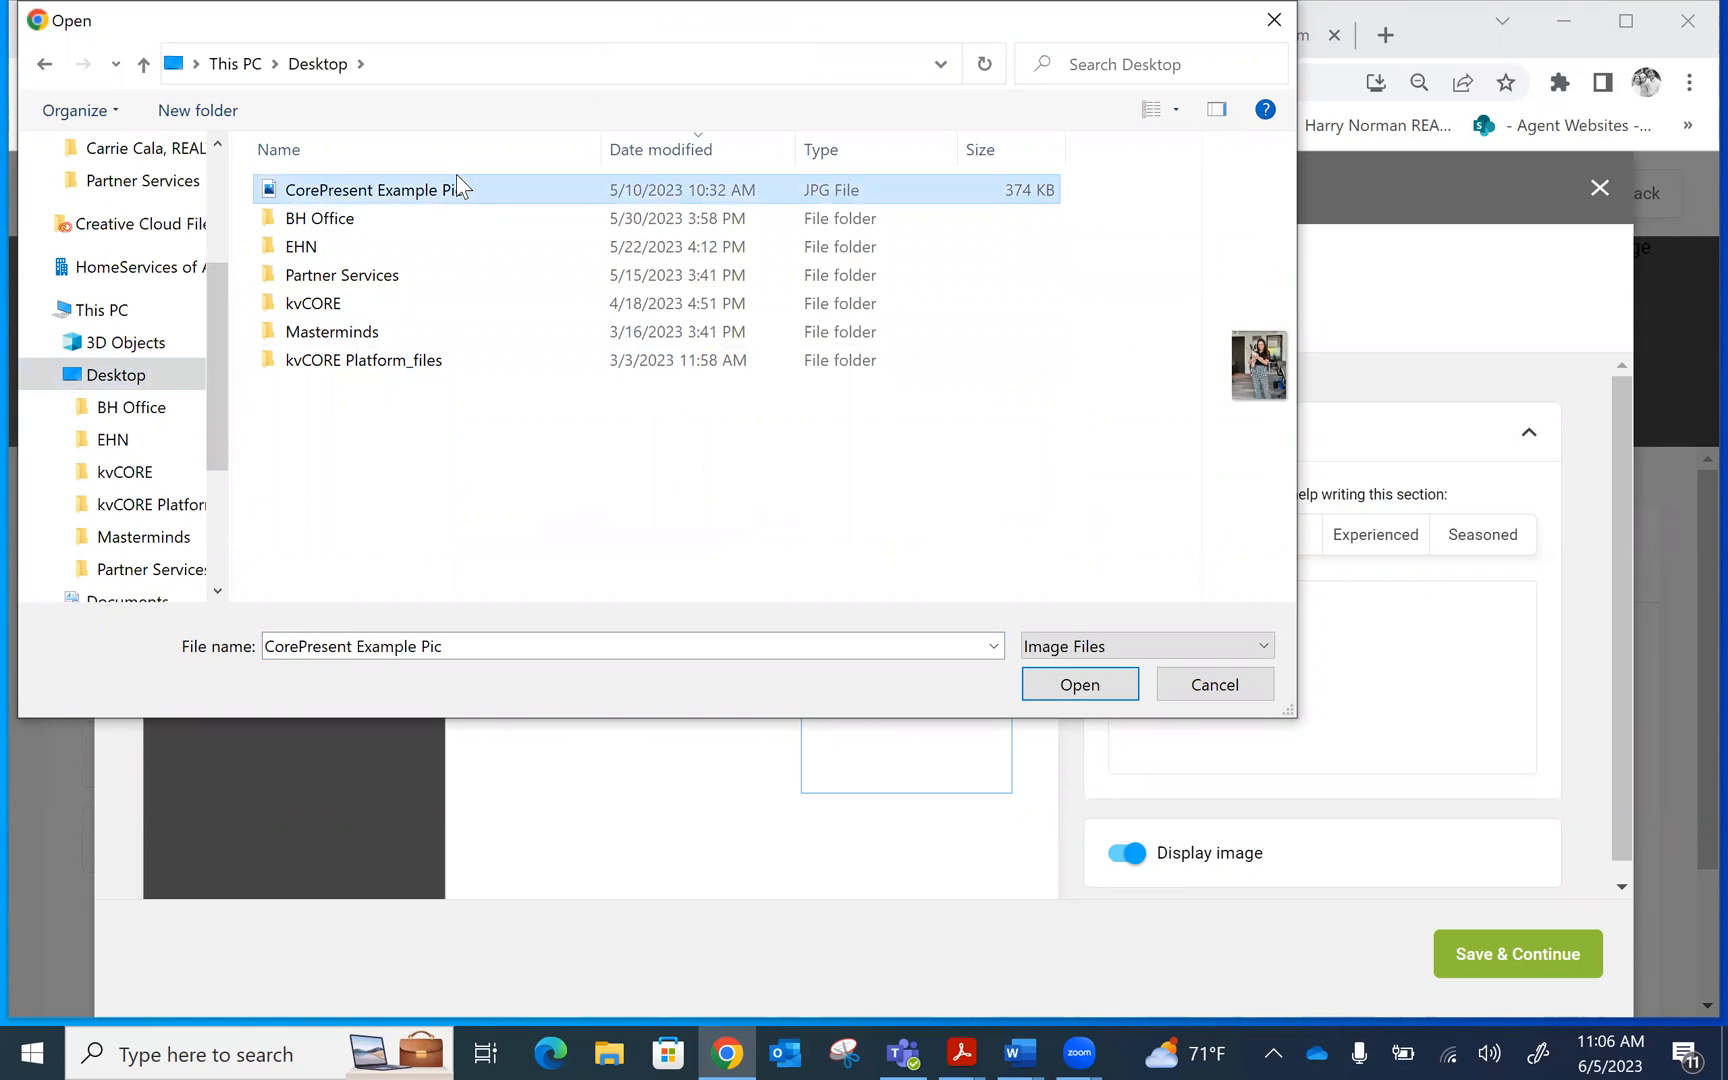
{"action": "left_click", "coordinate": [1078, 690]}
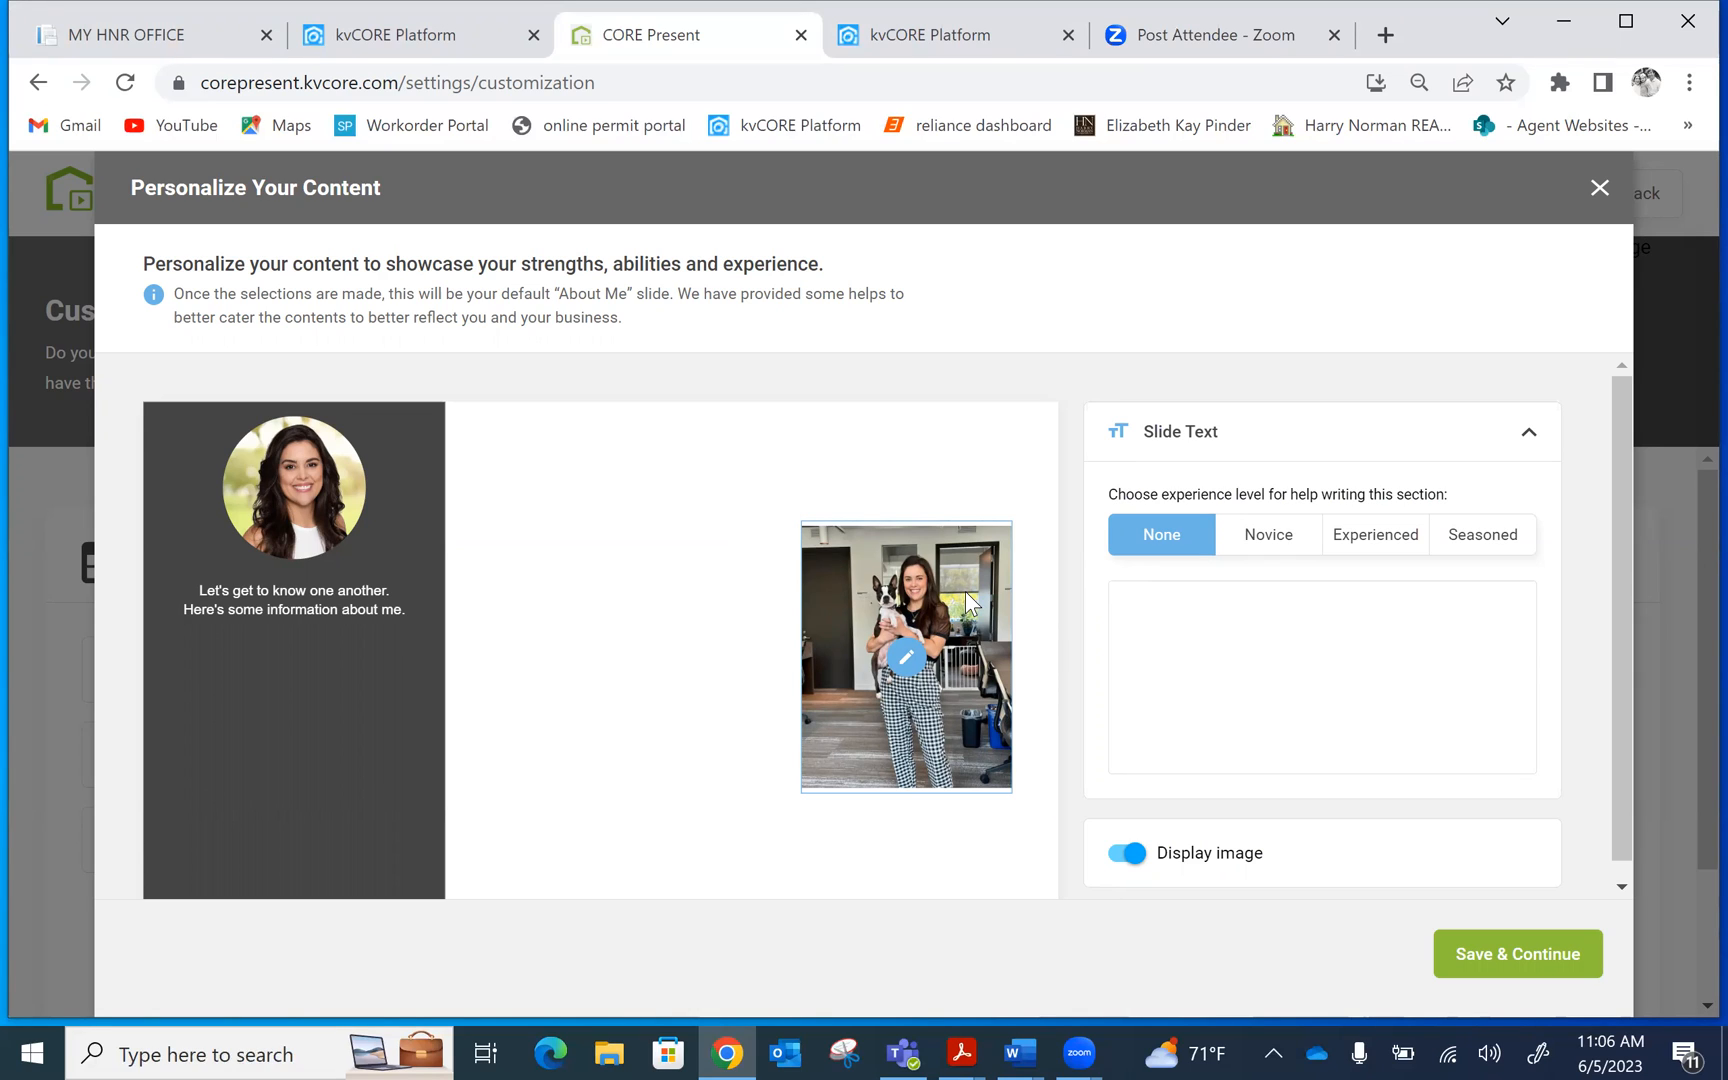
{"action": "left_click", "coordinate": [1154, 606]}
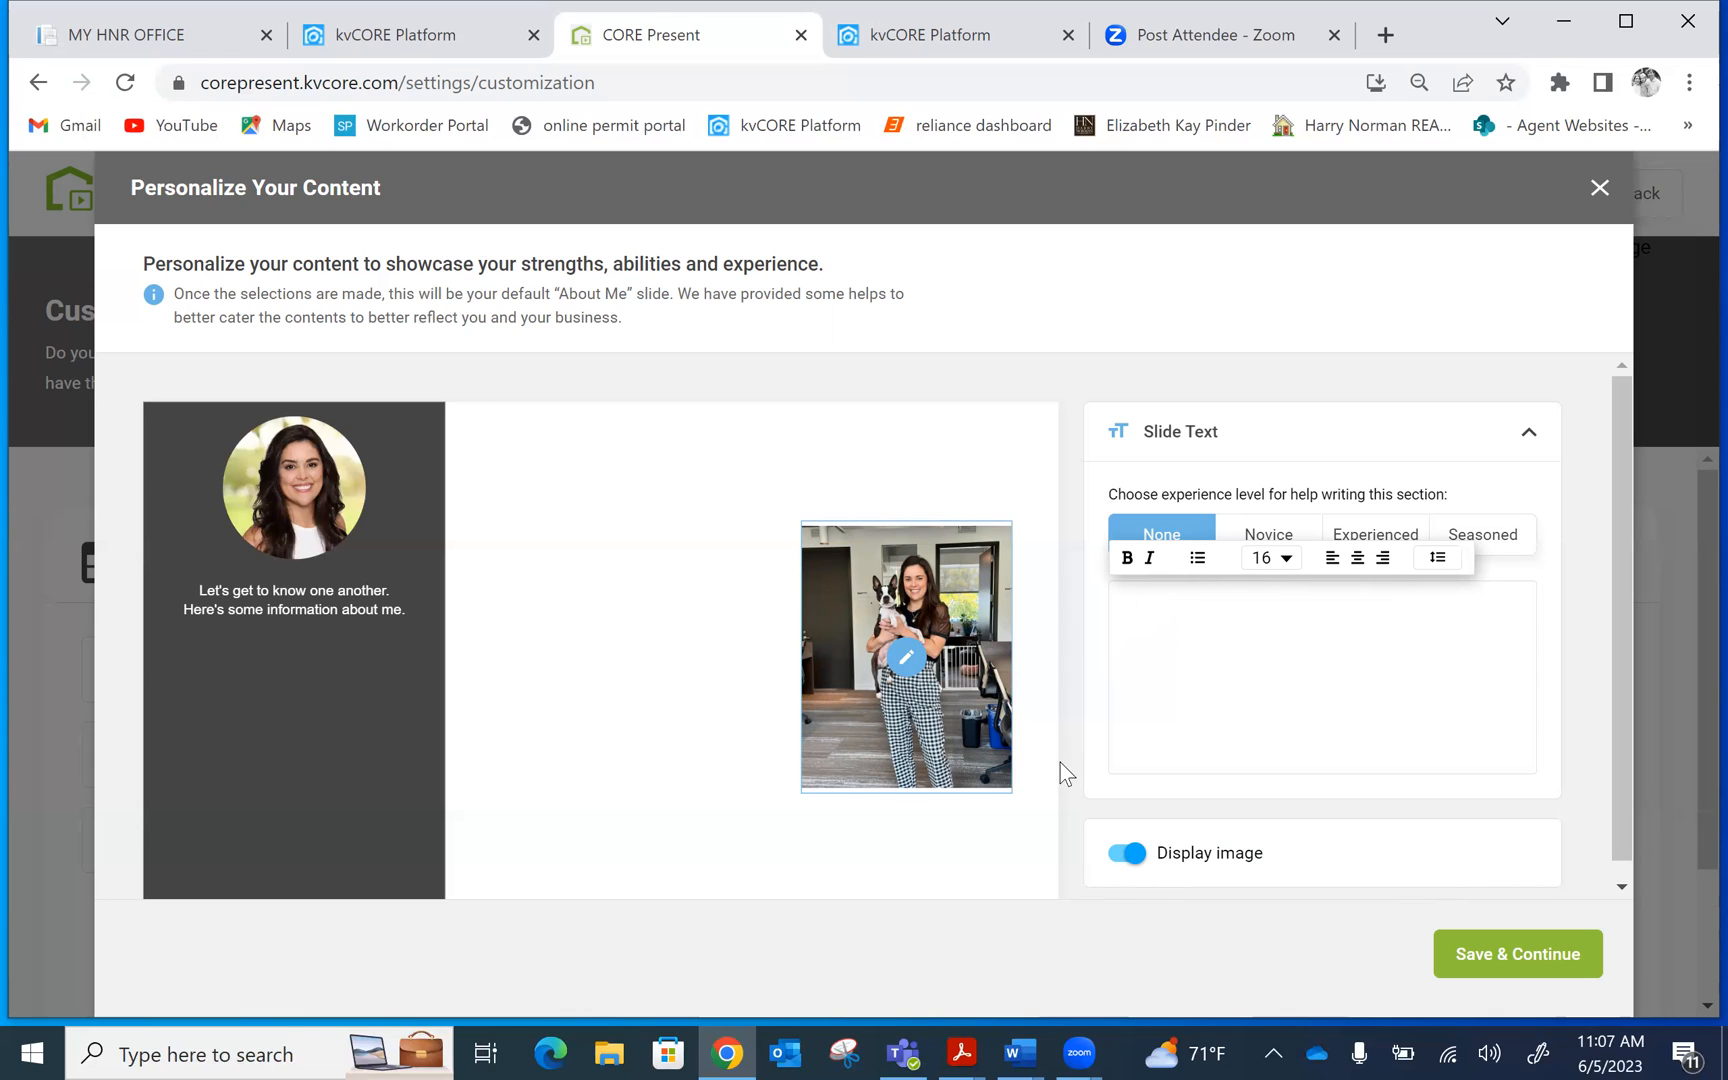
Turn off the About Me image, enter 'the test that you use.' as slide text, and close
{"action": "left_click", "coordinate": [1120, 855]}
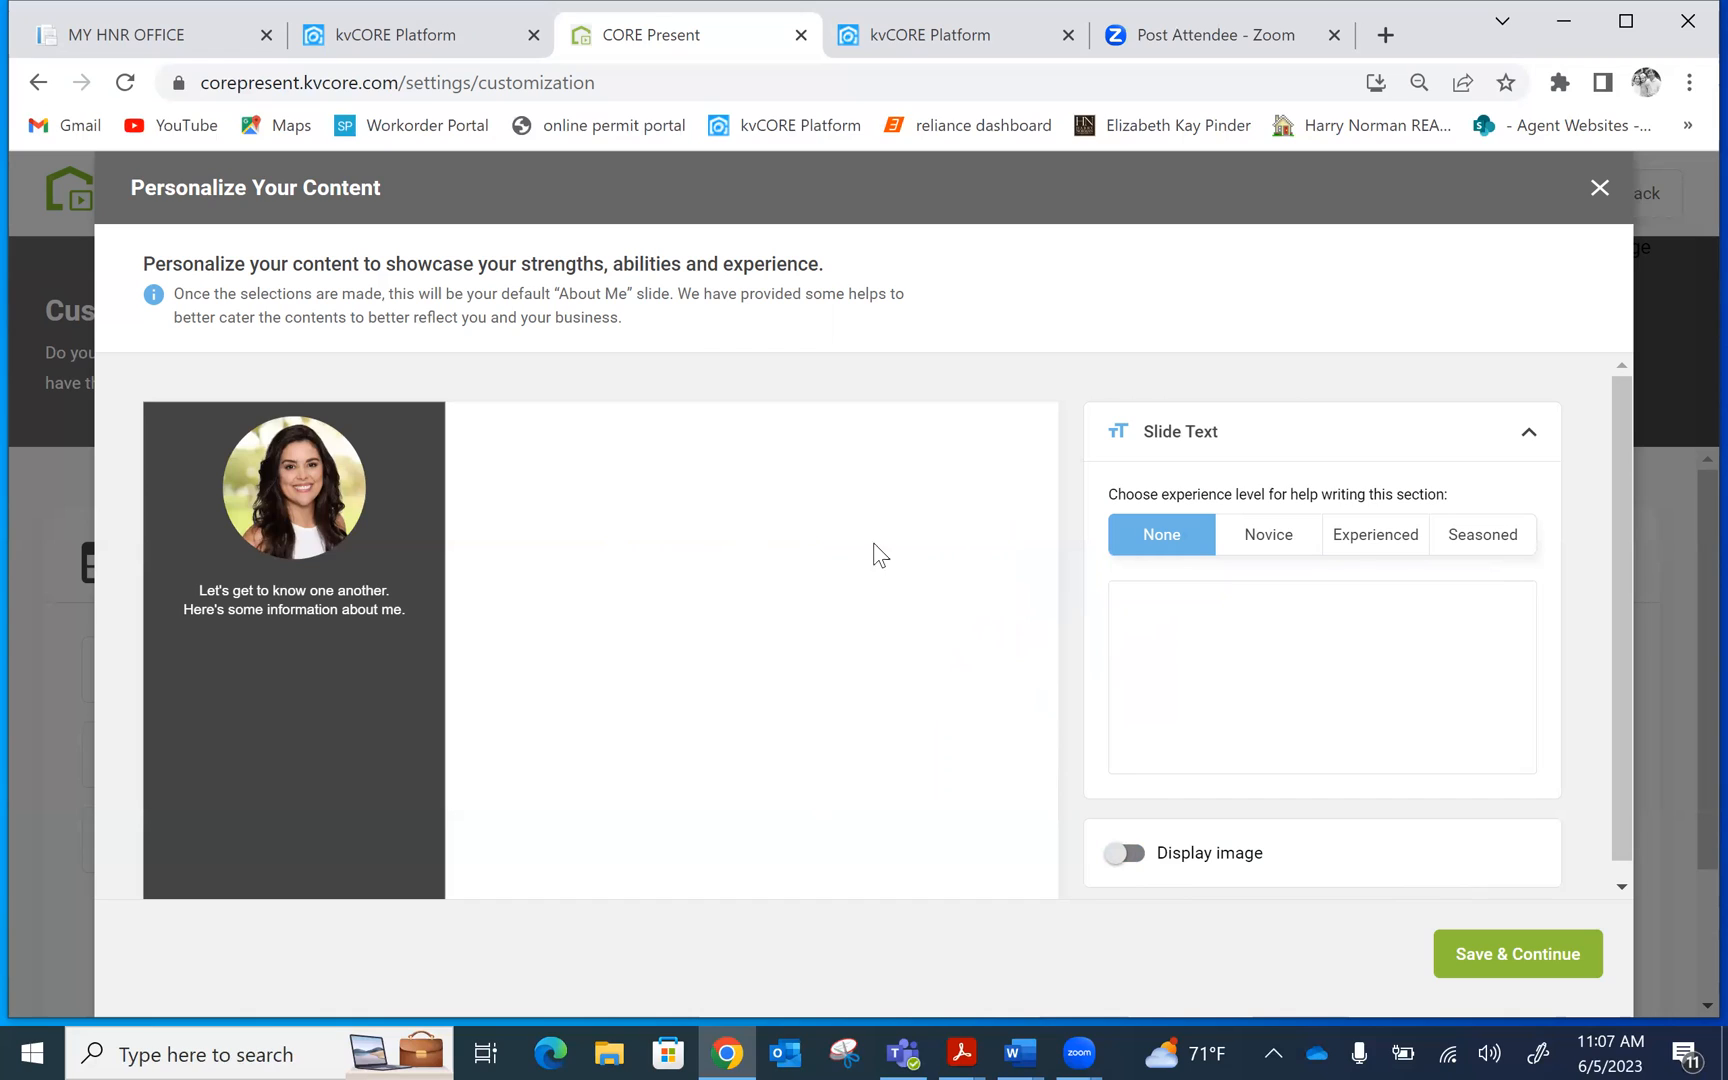
{"action": "left_click", "coordinate": [1173, 614]}
{"action": "type", "text": "the test that "}
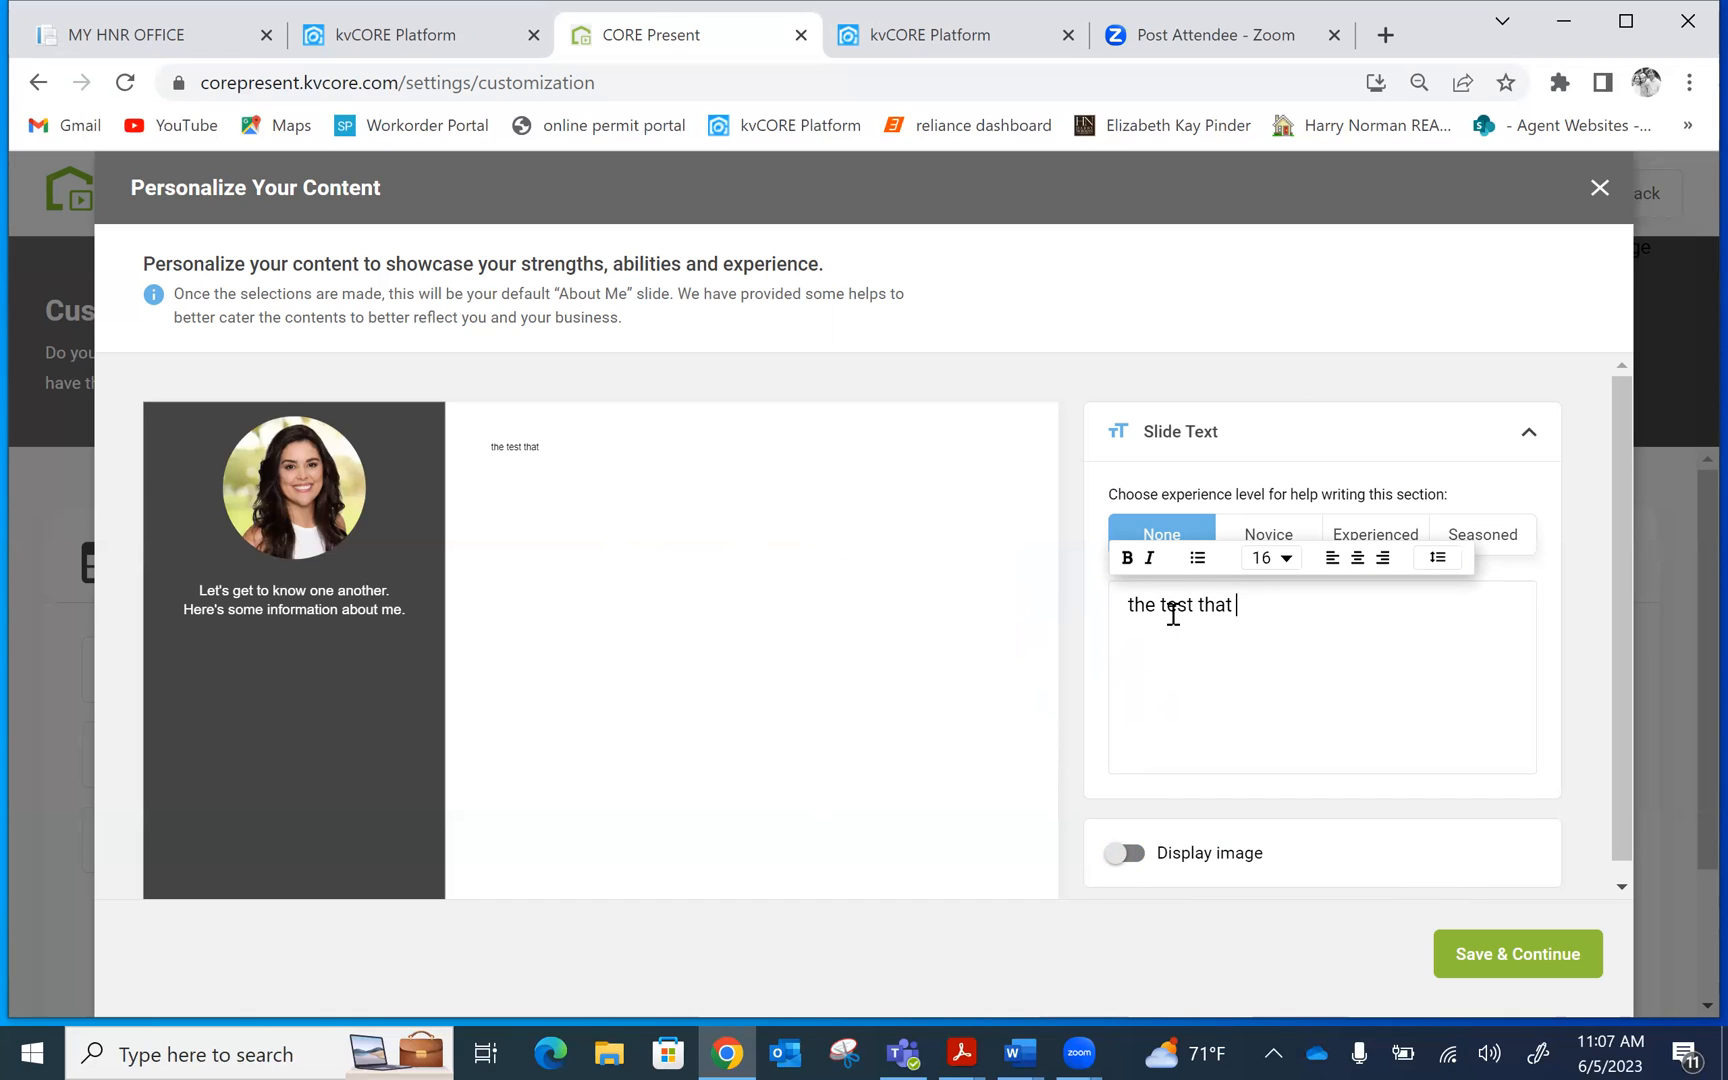
{"action": "type", "text": "you use."}
{"action": "left_click", "coordinate": [1600, 188]}
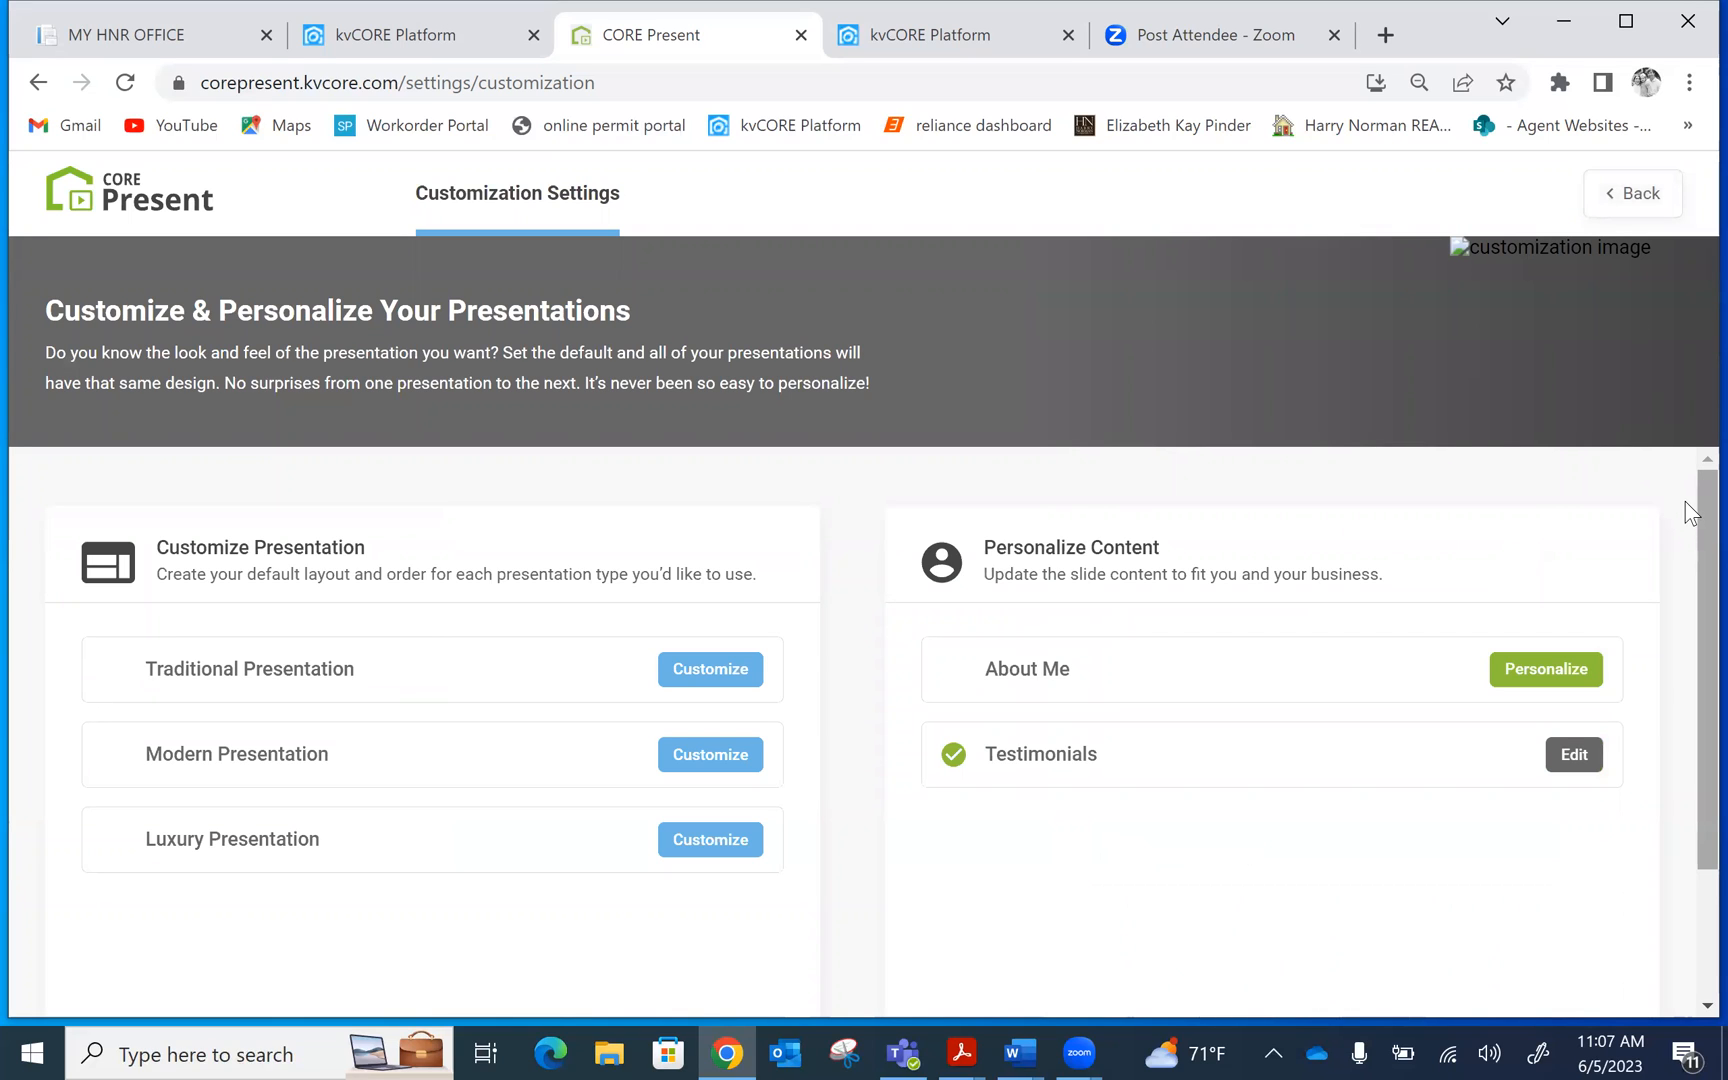
Write Testimonial 1 as 'example testimonial here' and fill in the client's name
{"action": "scroll", "coordinate": [1688, 560], "scroll_direction": "down", "scroll_amount": 1}
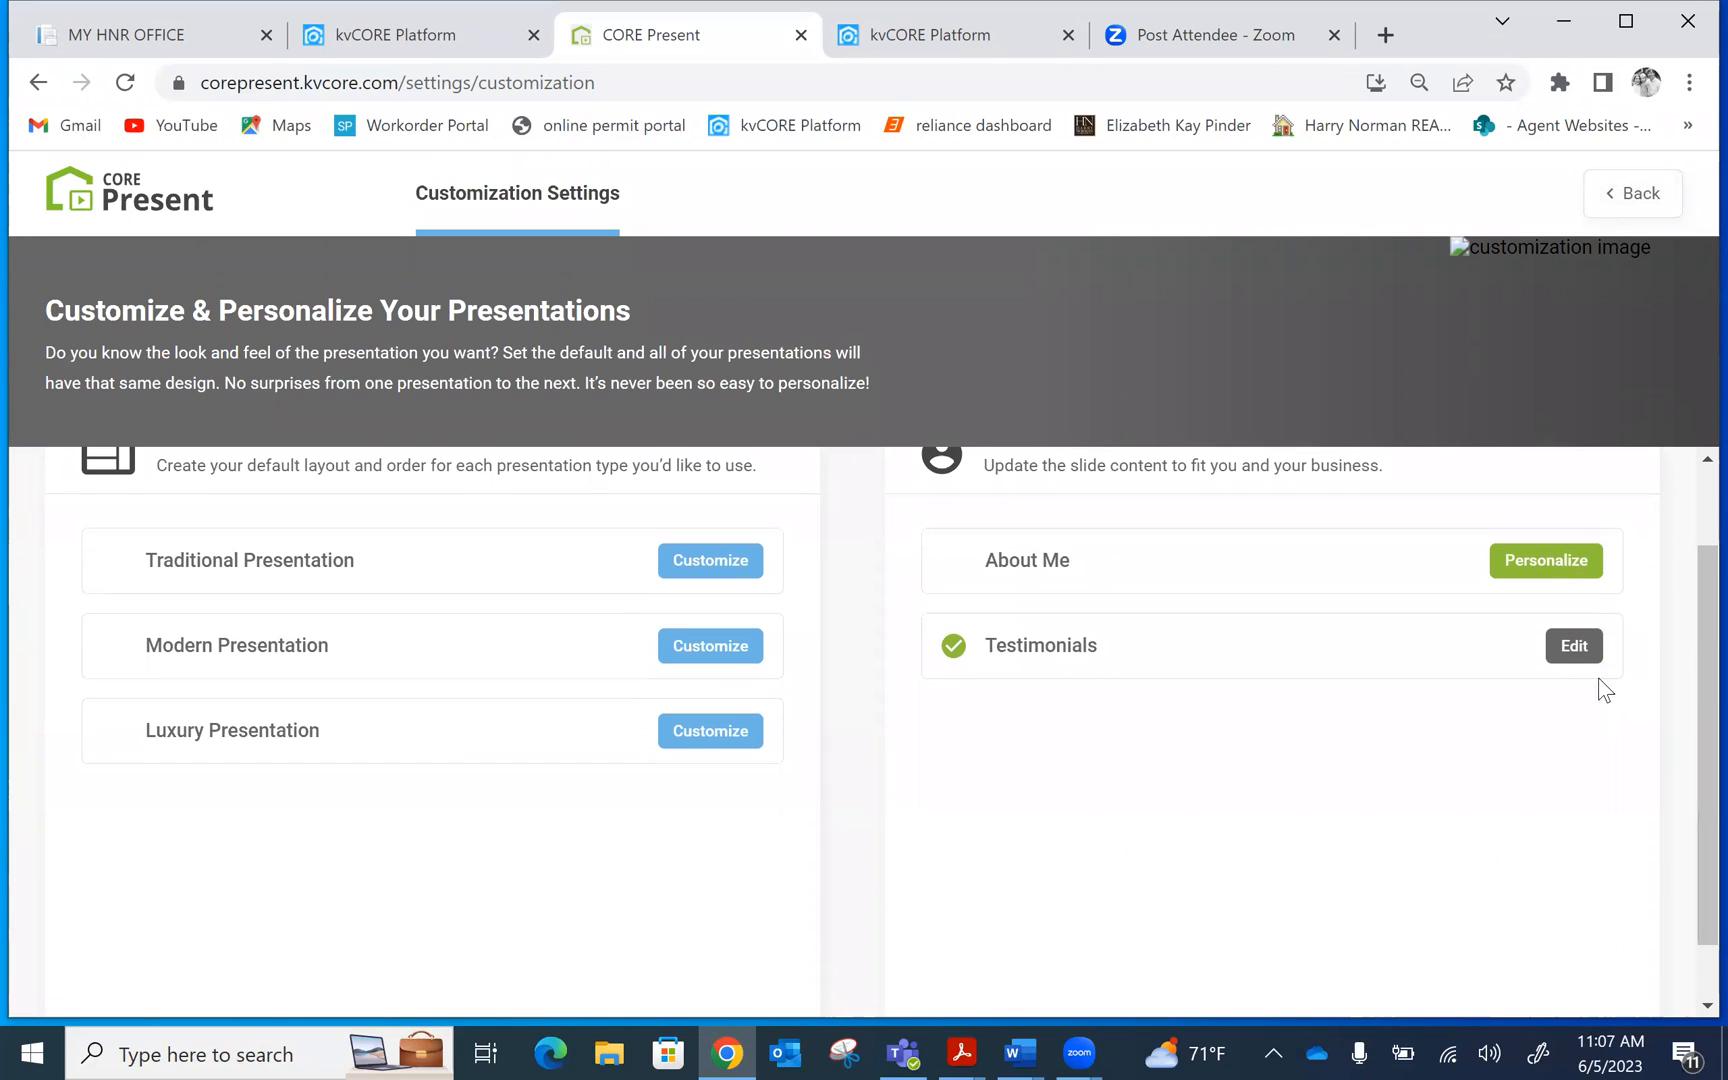
{"action": "left_click", "coordinate": [1565, 648]}
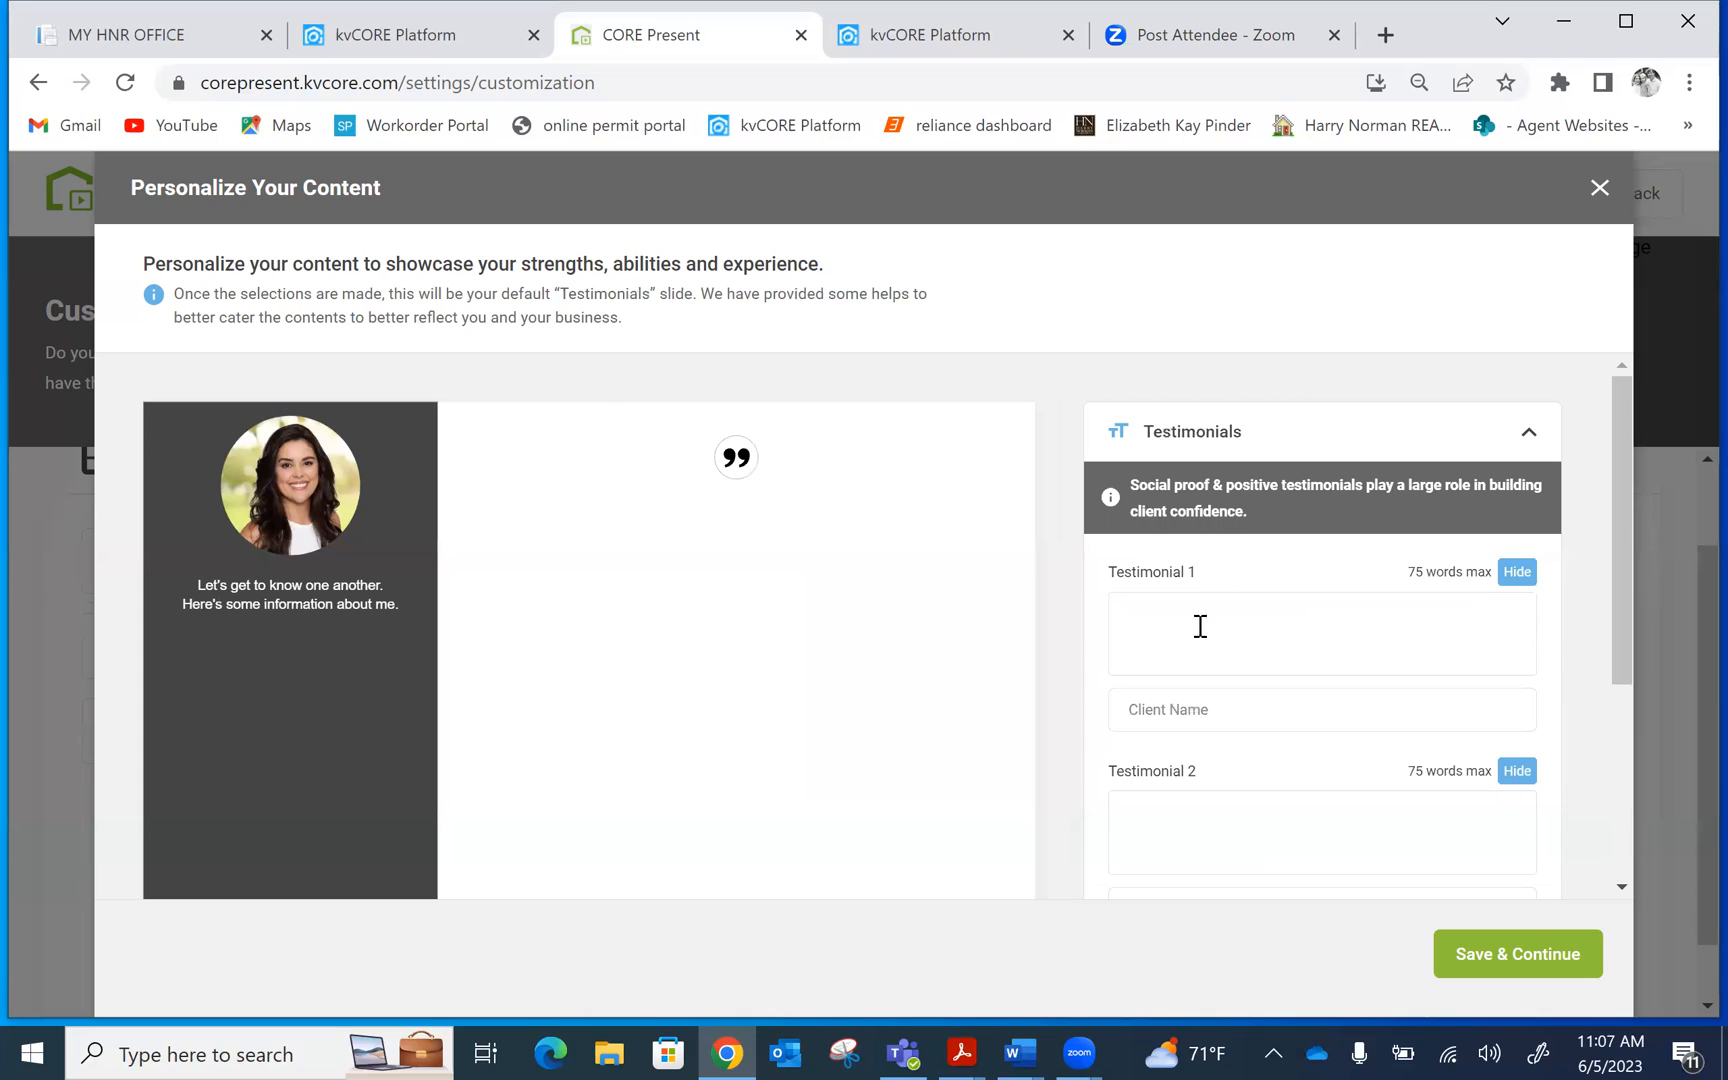
{"action": "left_click", "coordinate": [1143, 621]}
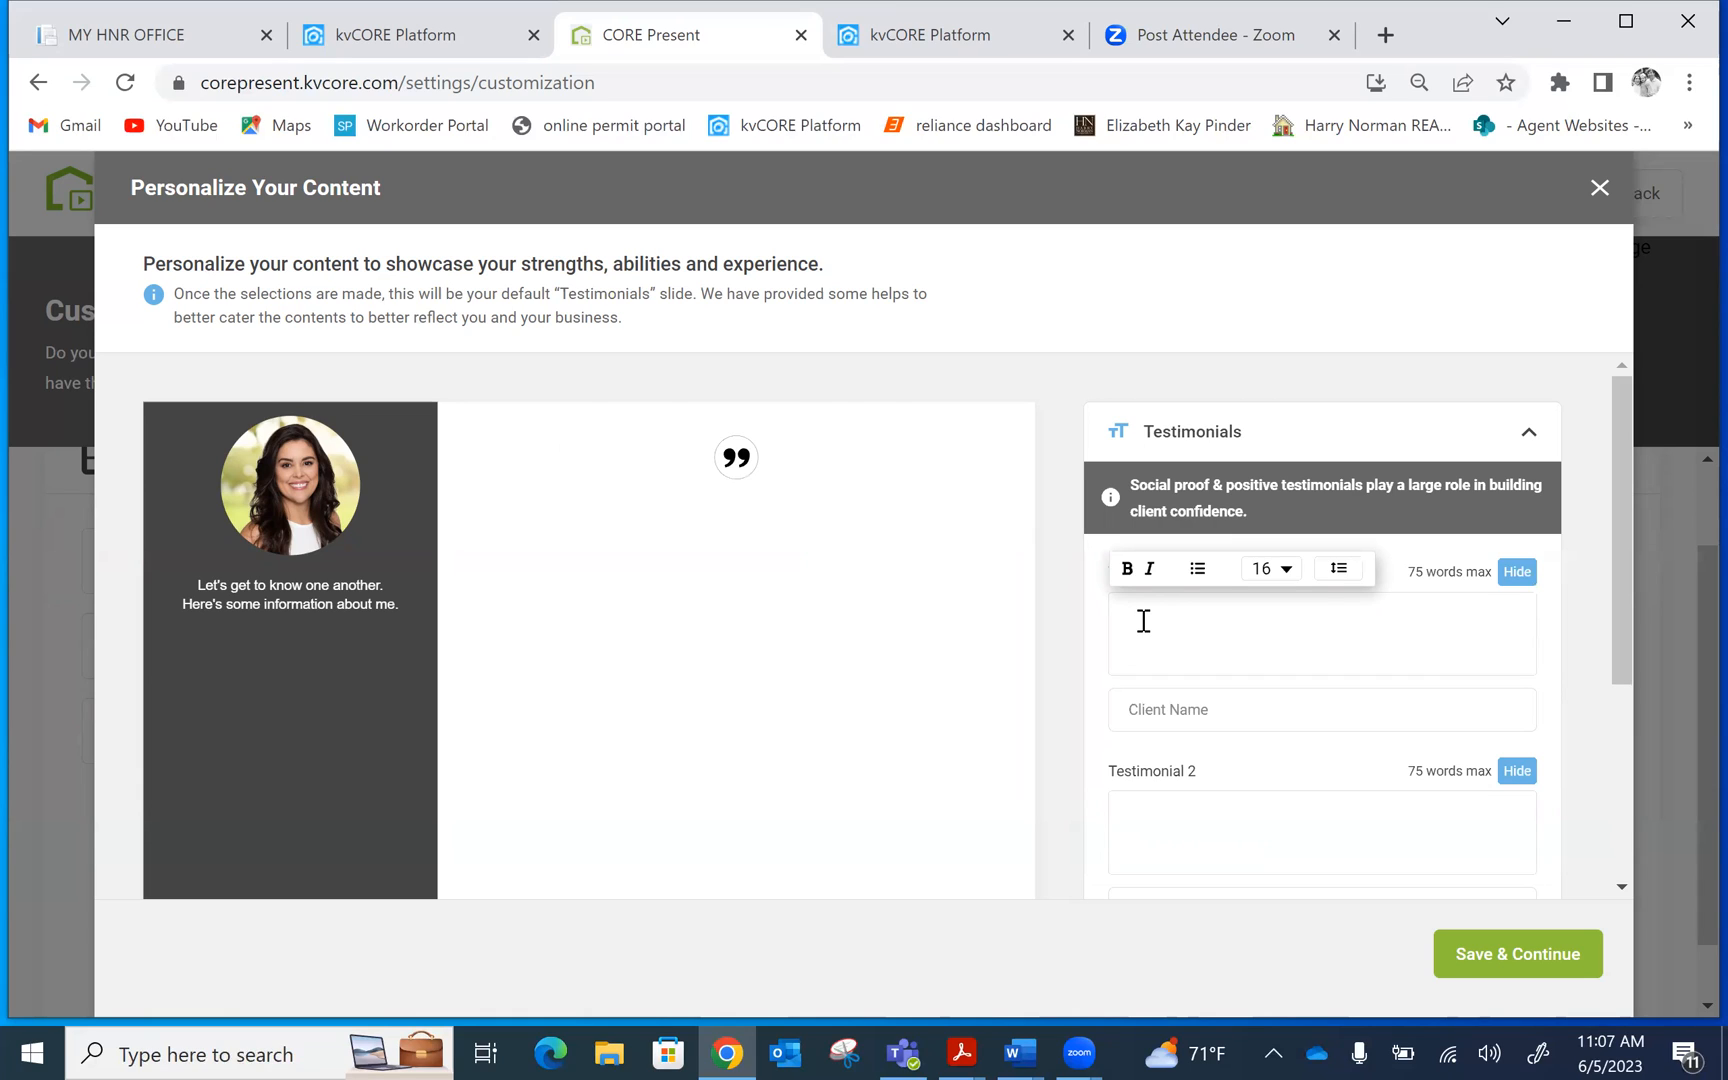
{"action": "type", "text": "example testimonial here"}
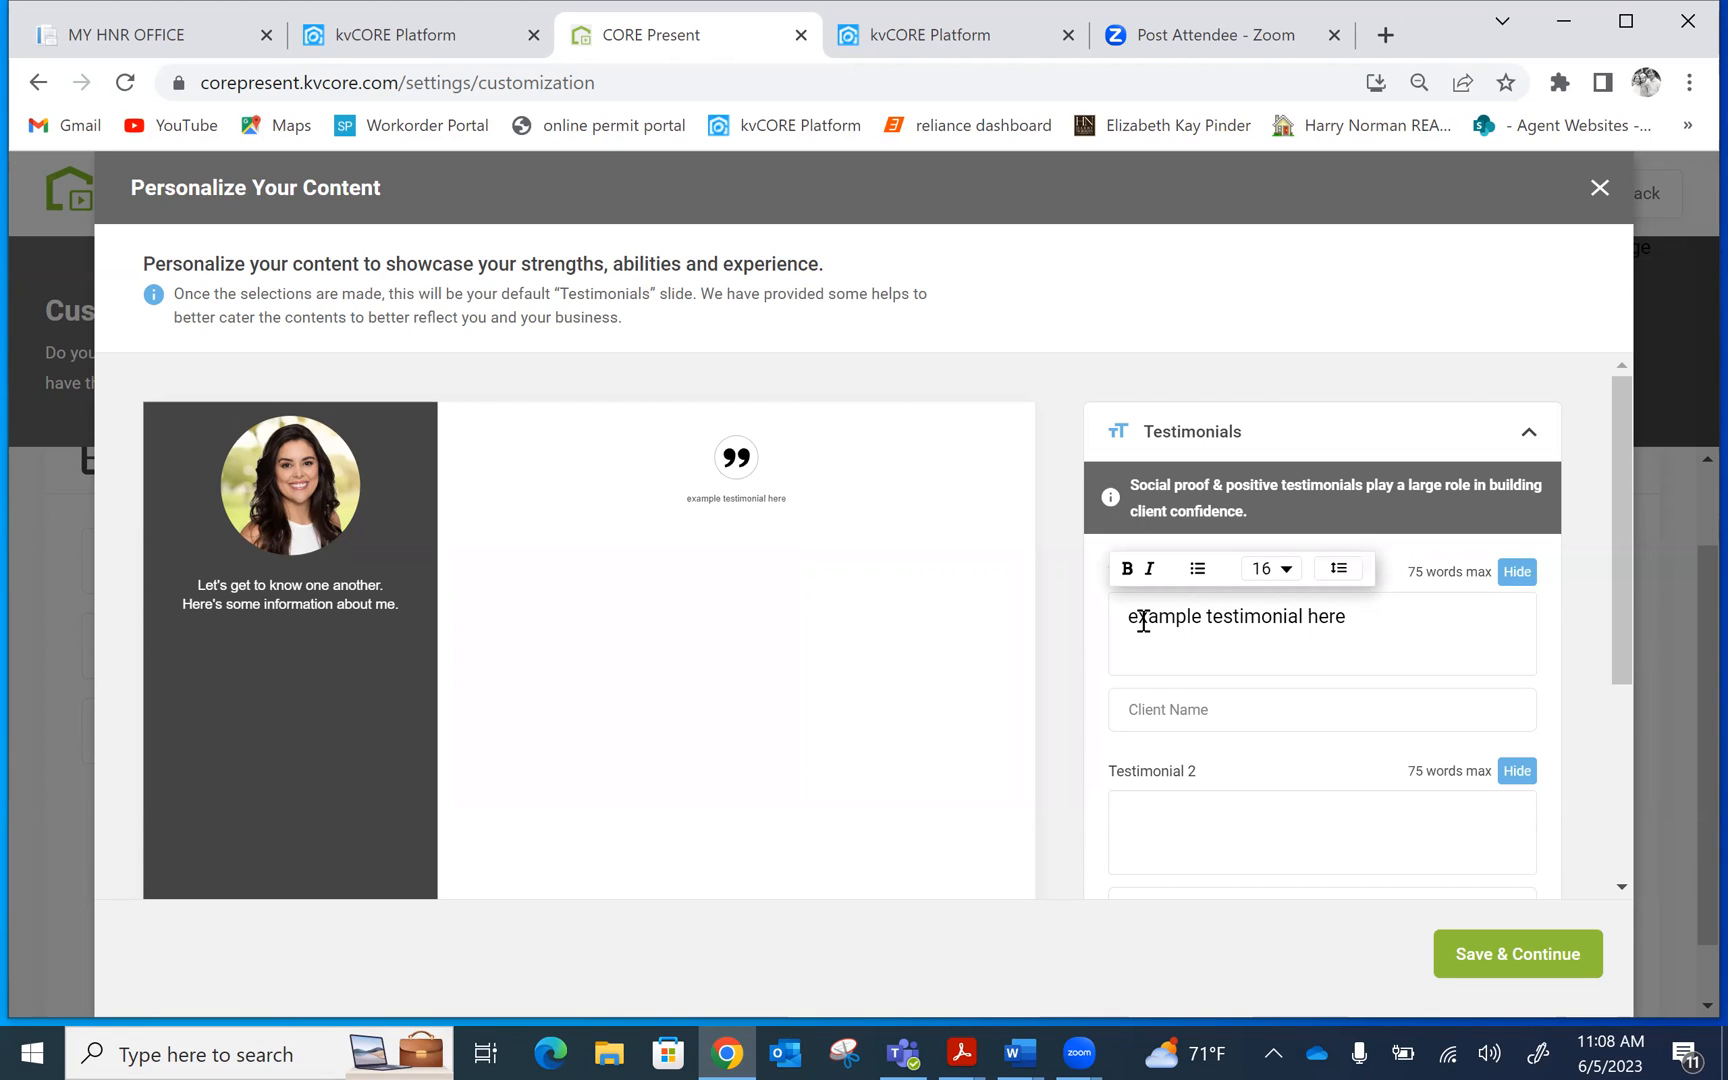
{"action": "left_click", "coordinate": [1164, 719]}
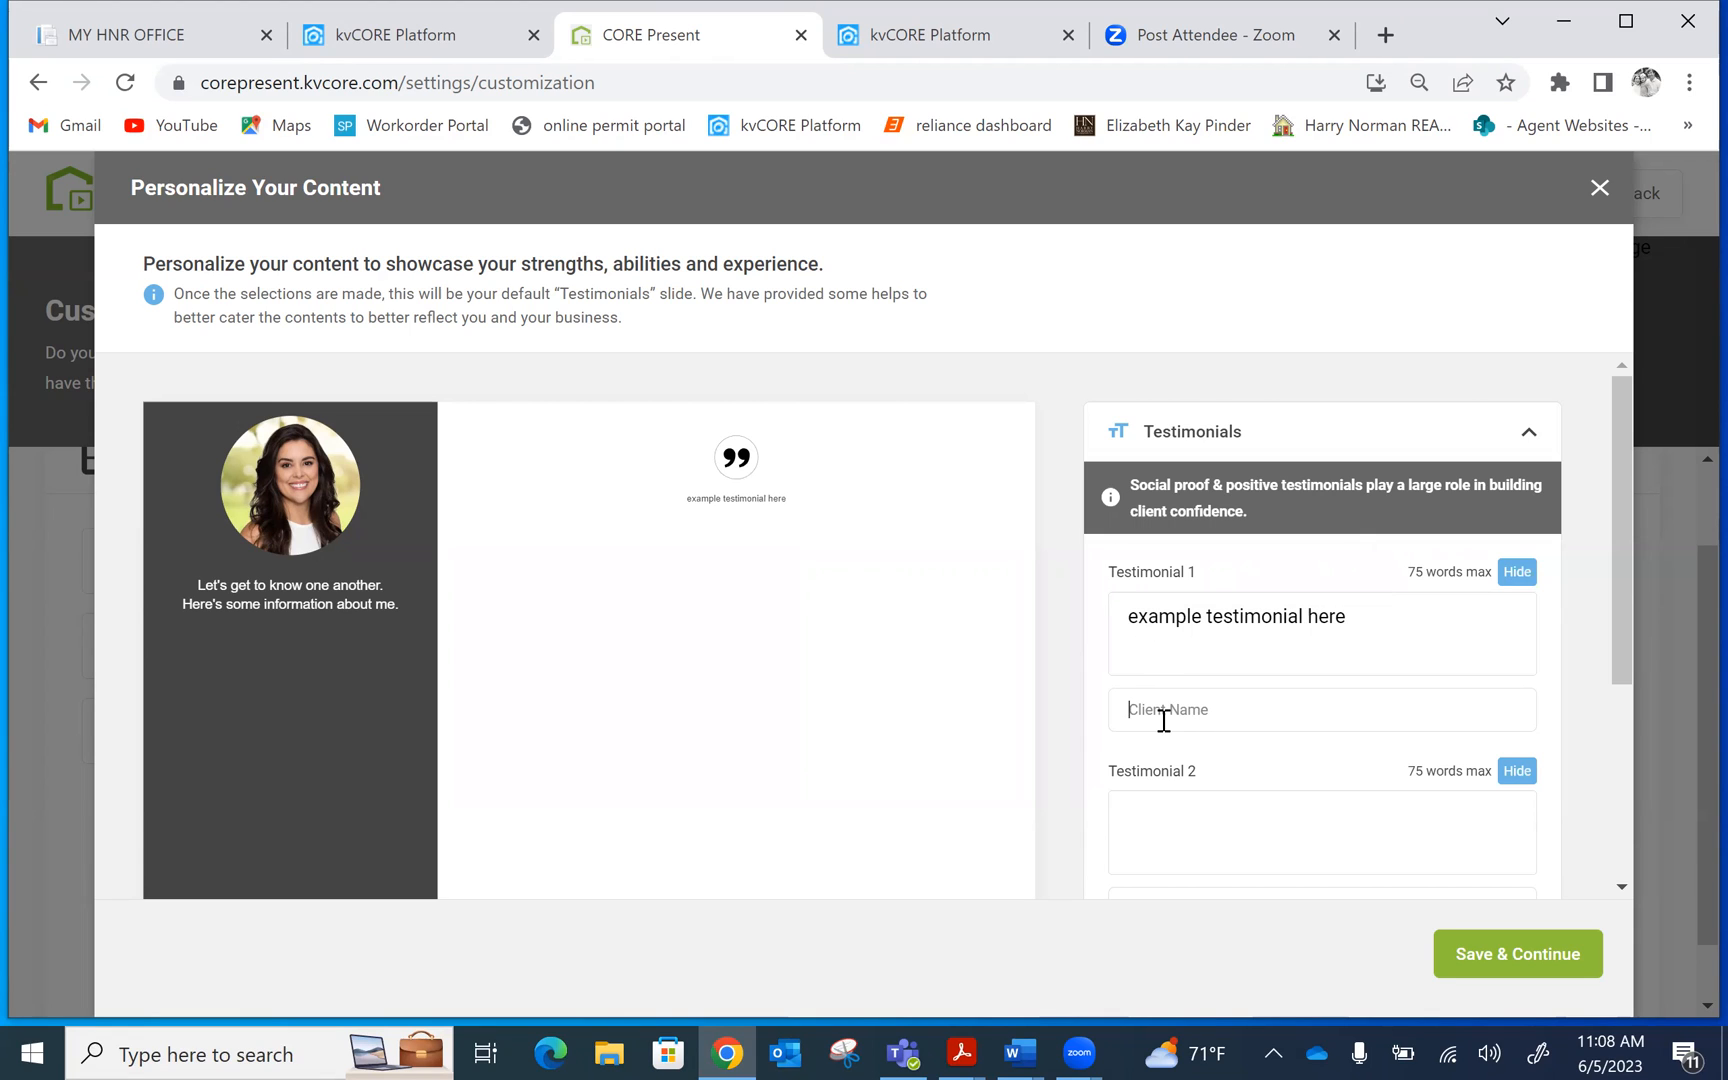
{"action": "type", "text": "john doe"}
Append 'test here' at font size 22 to Testimonial 1 and save
{"action": "left_click", "coordinate": [1280, 622]}
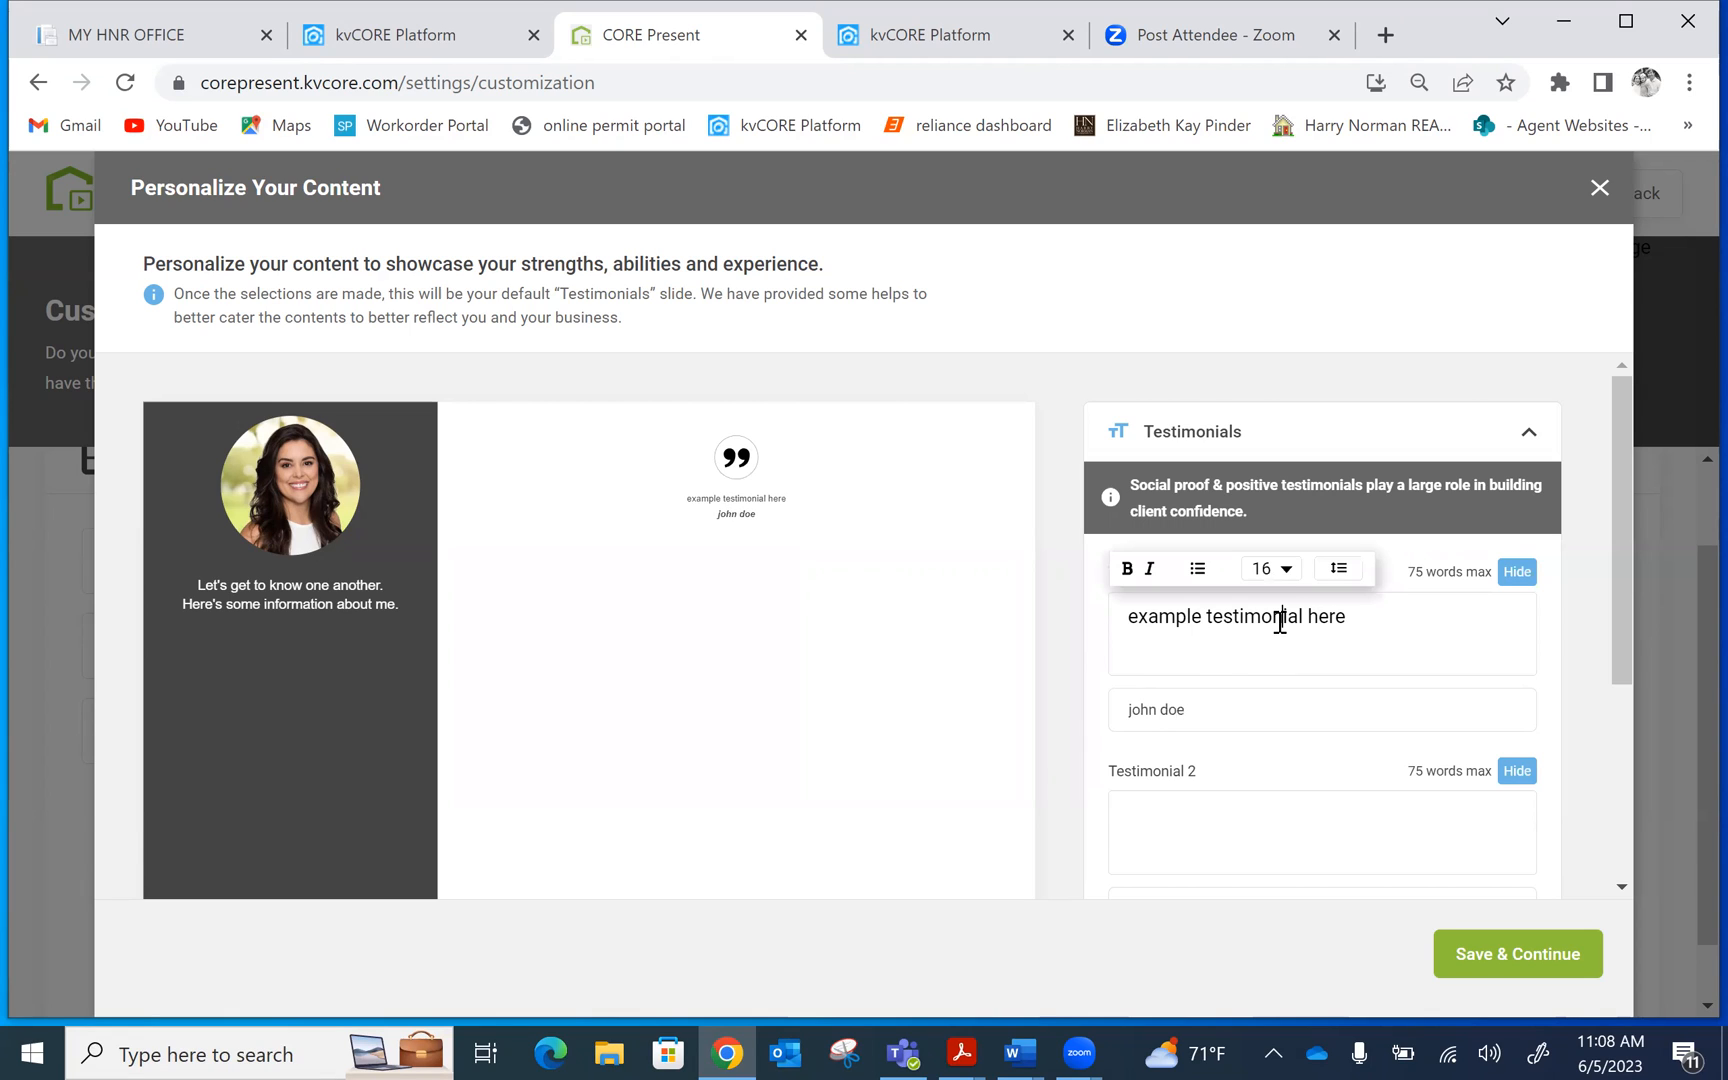
{"action": "left_click", "coordinate": [1284, 569]}
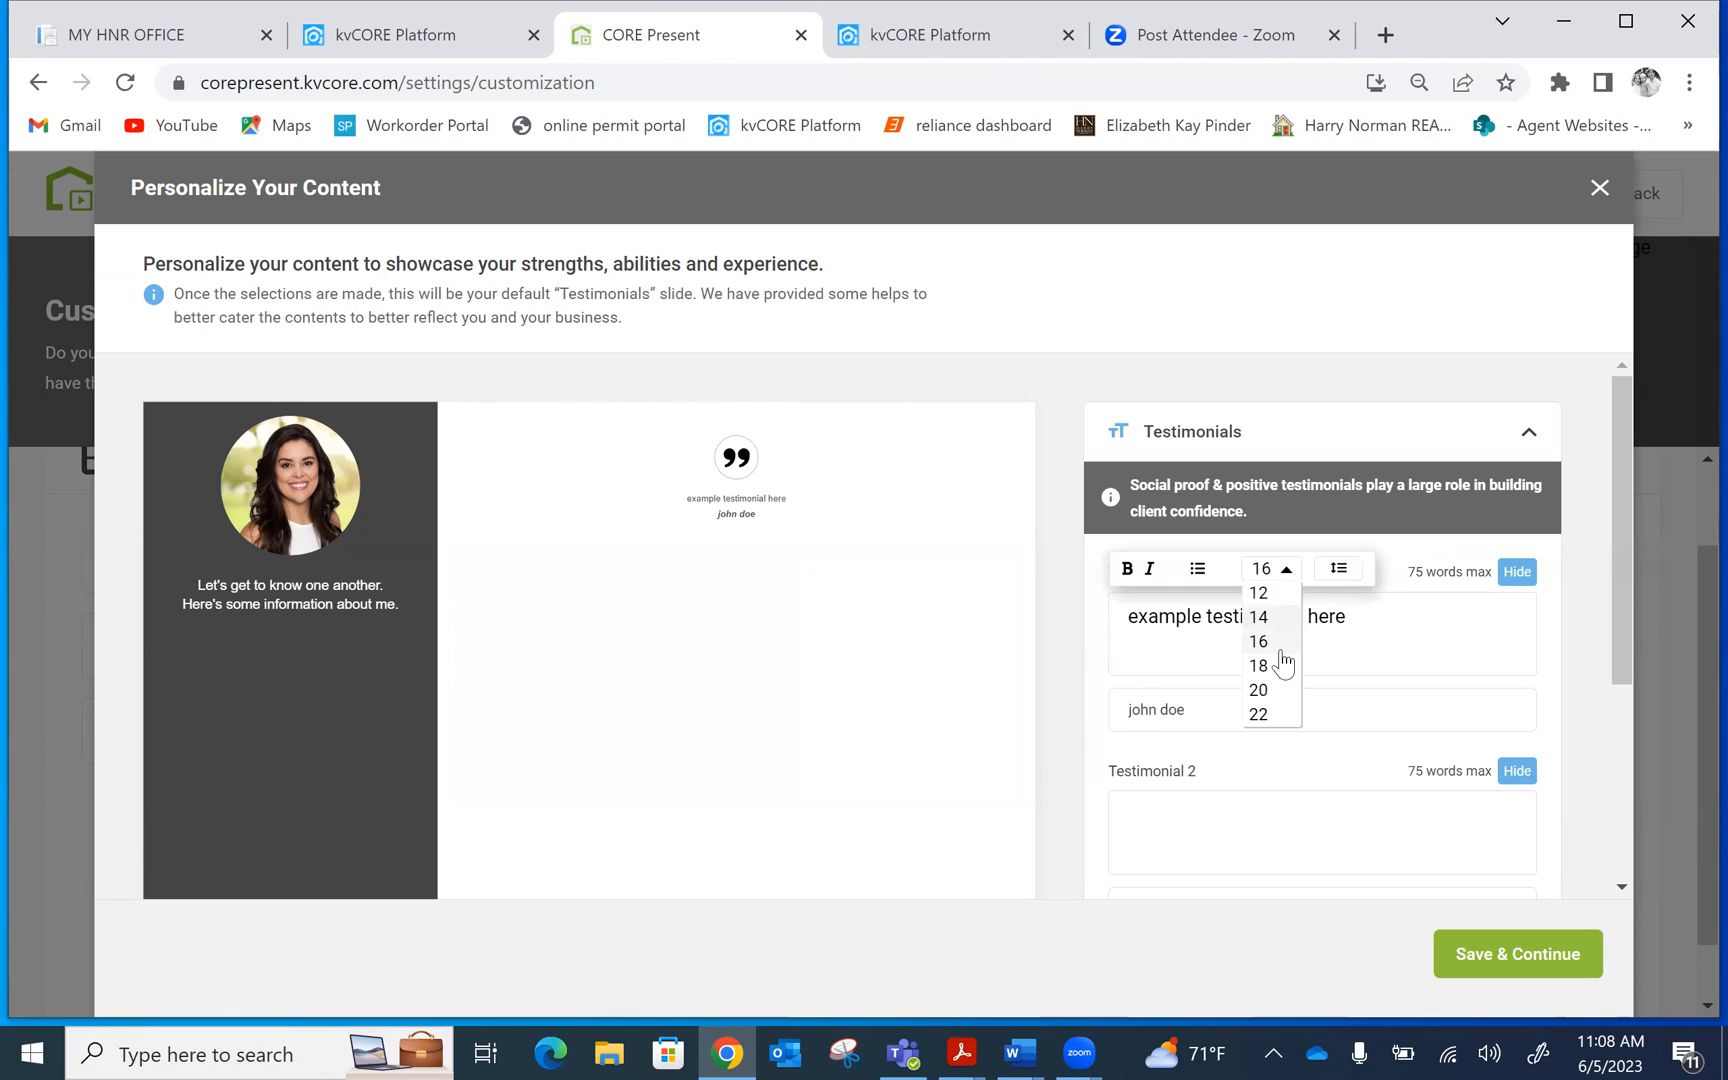
{"action": "left_click", "coordinate": [1262, 714]}
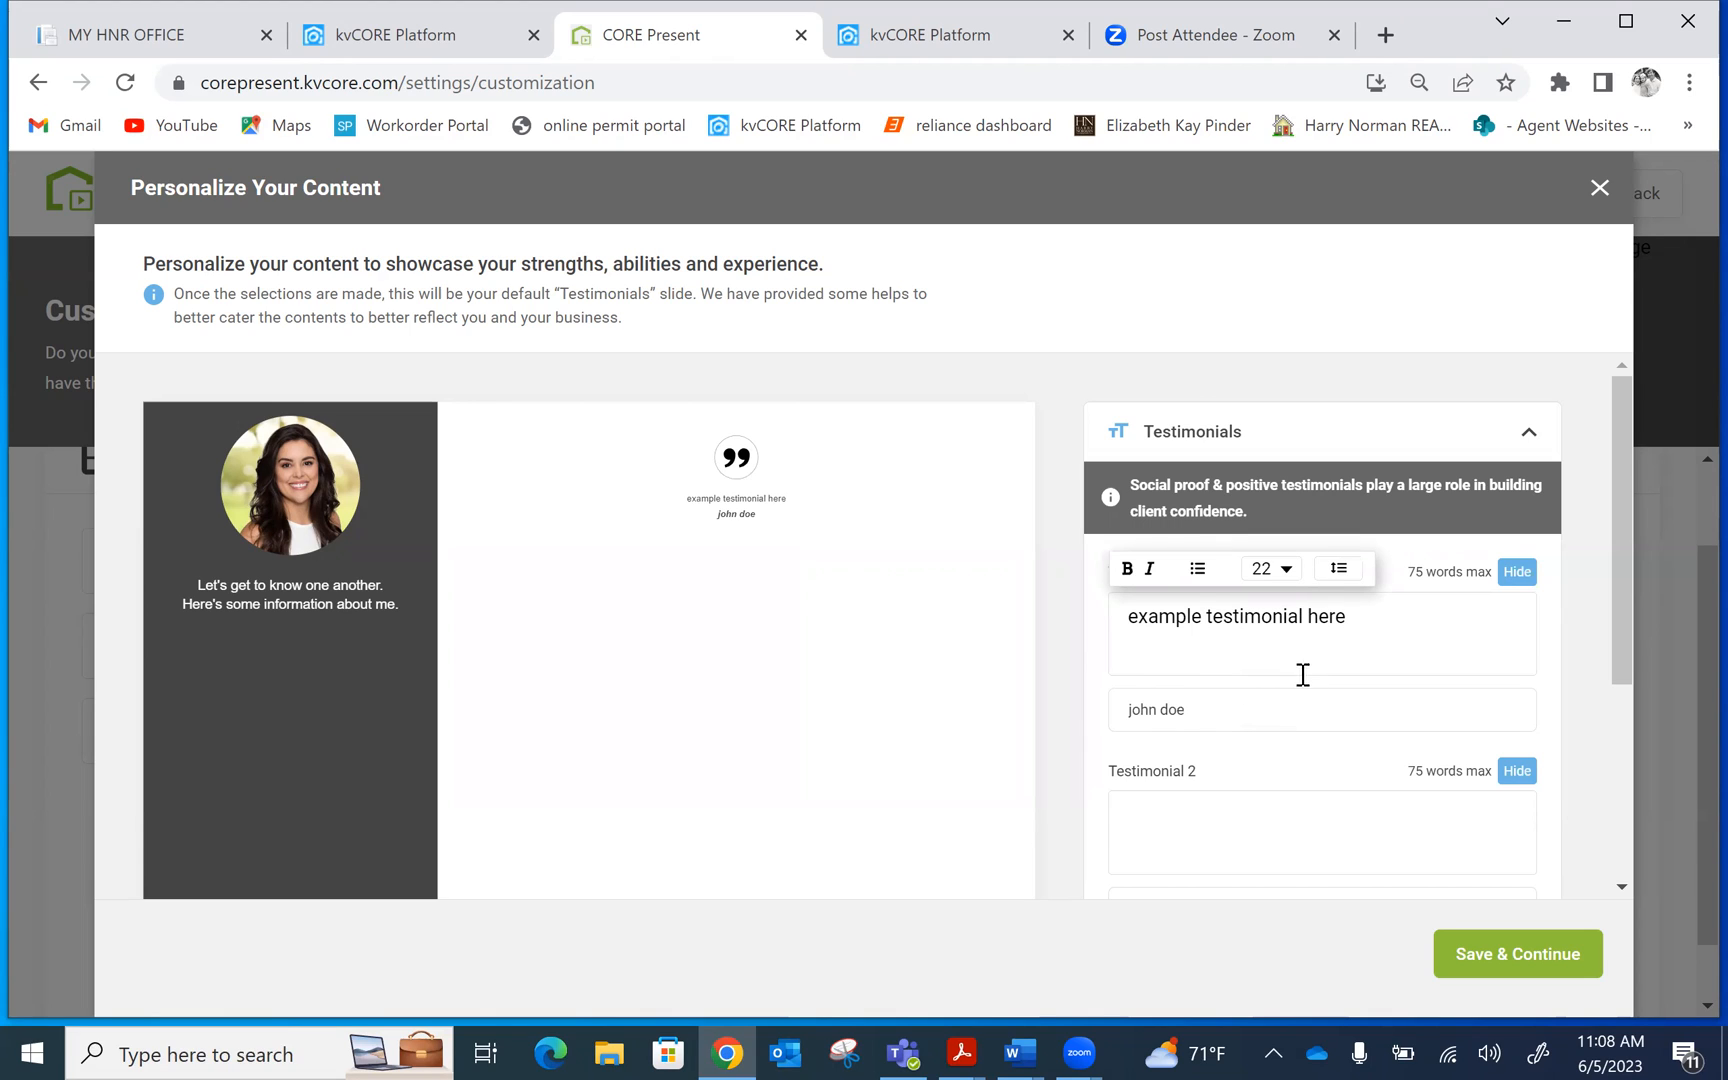
{"action": "left_click", "coordinate": [1416, 598]}
{"action": "left_click", "coordinate": [1285, 569]}
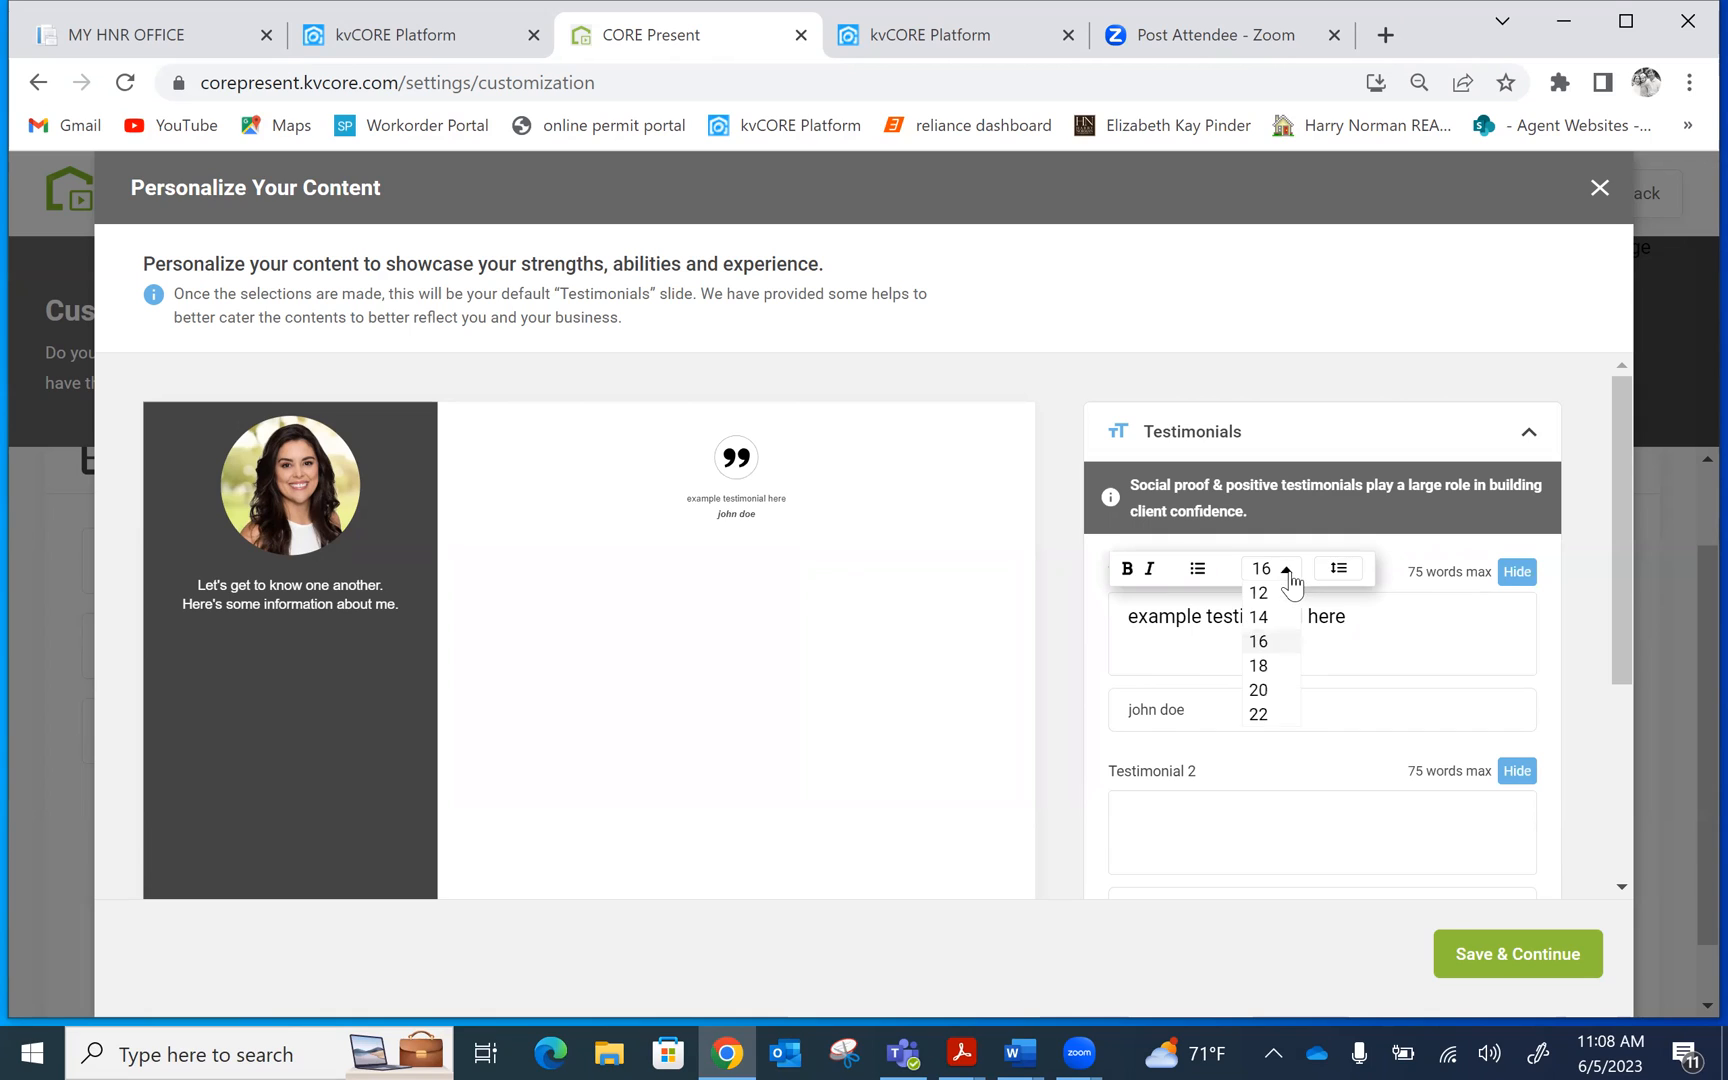
{"action": "left_click", "coordinate": [1288, 714]}
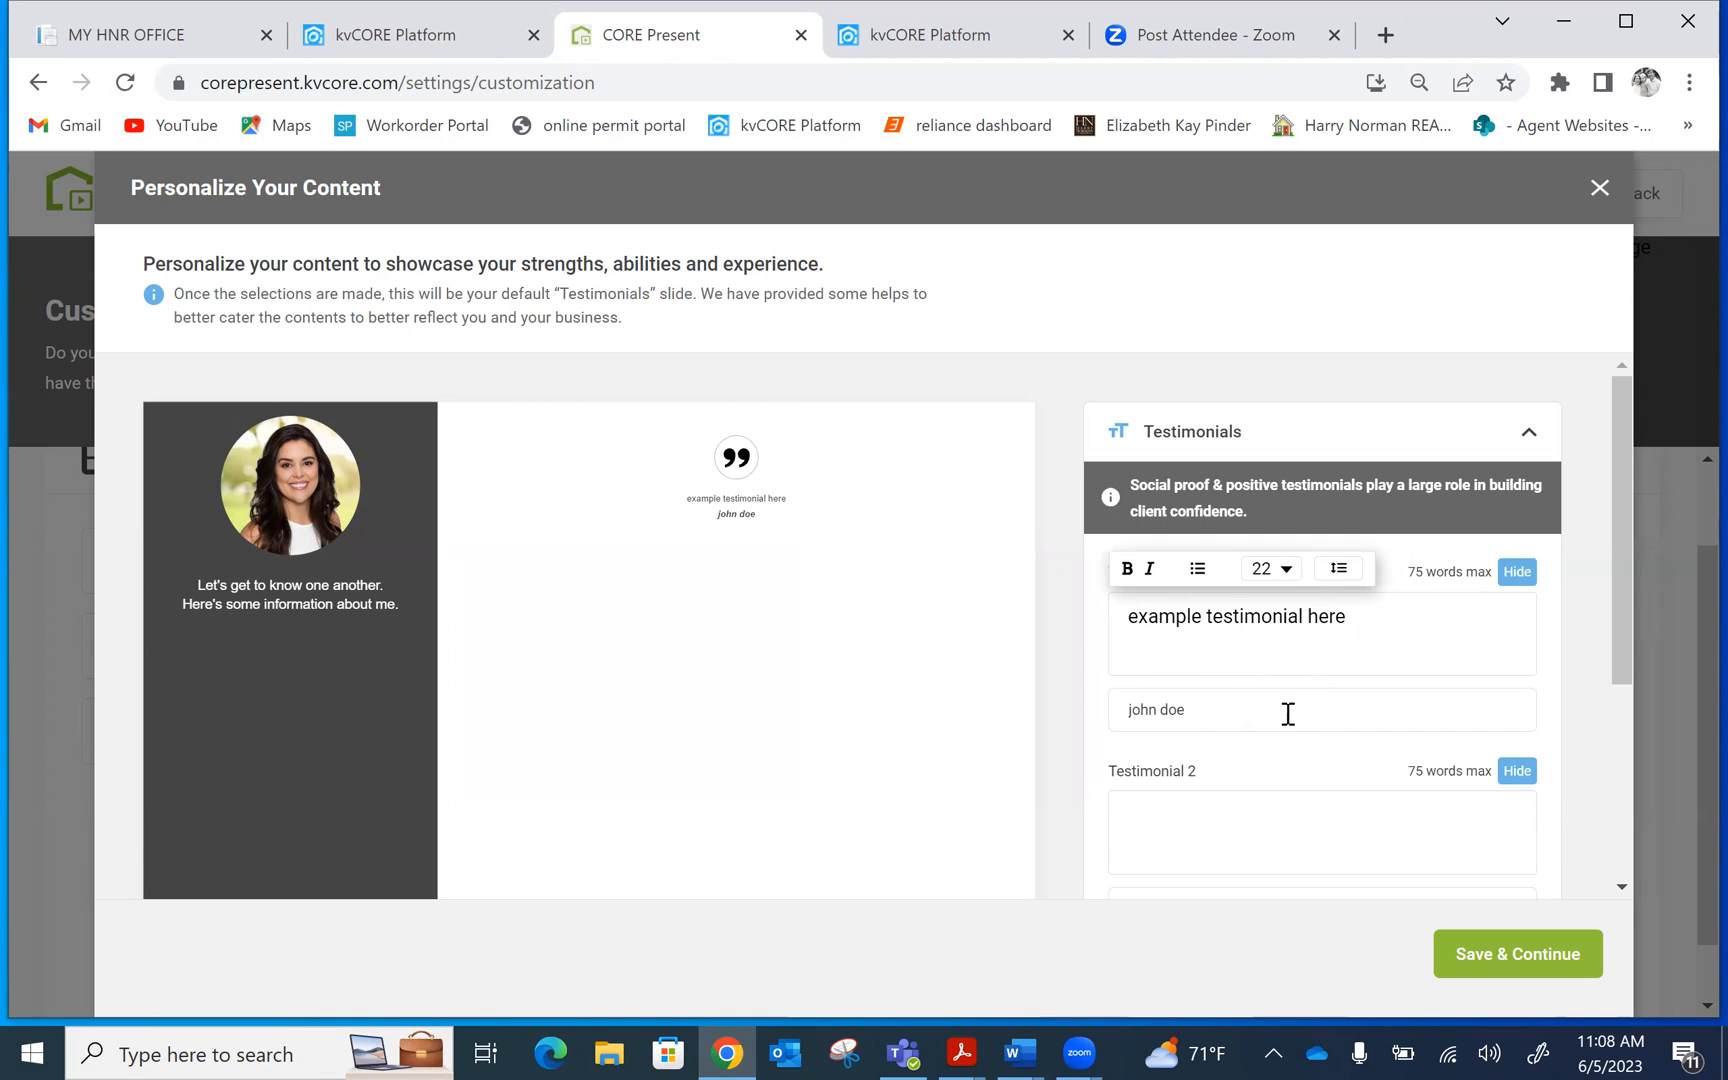
{"action": "type", "text": "test here"}
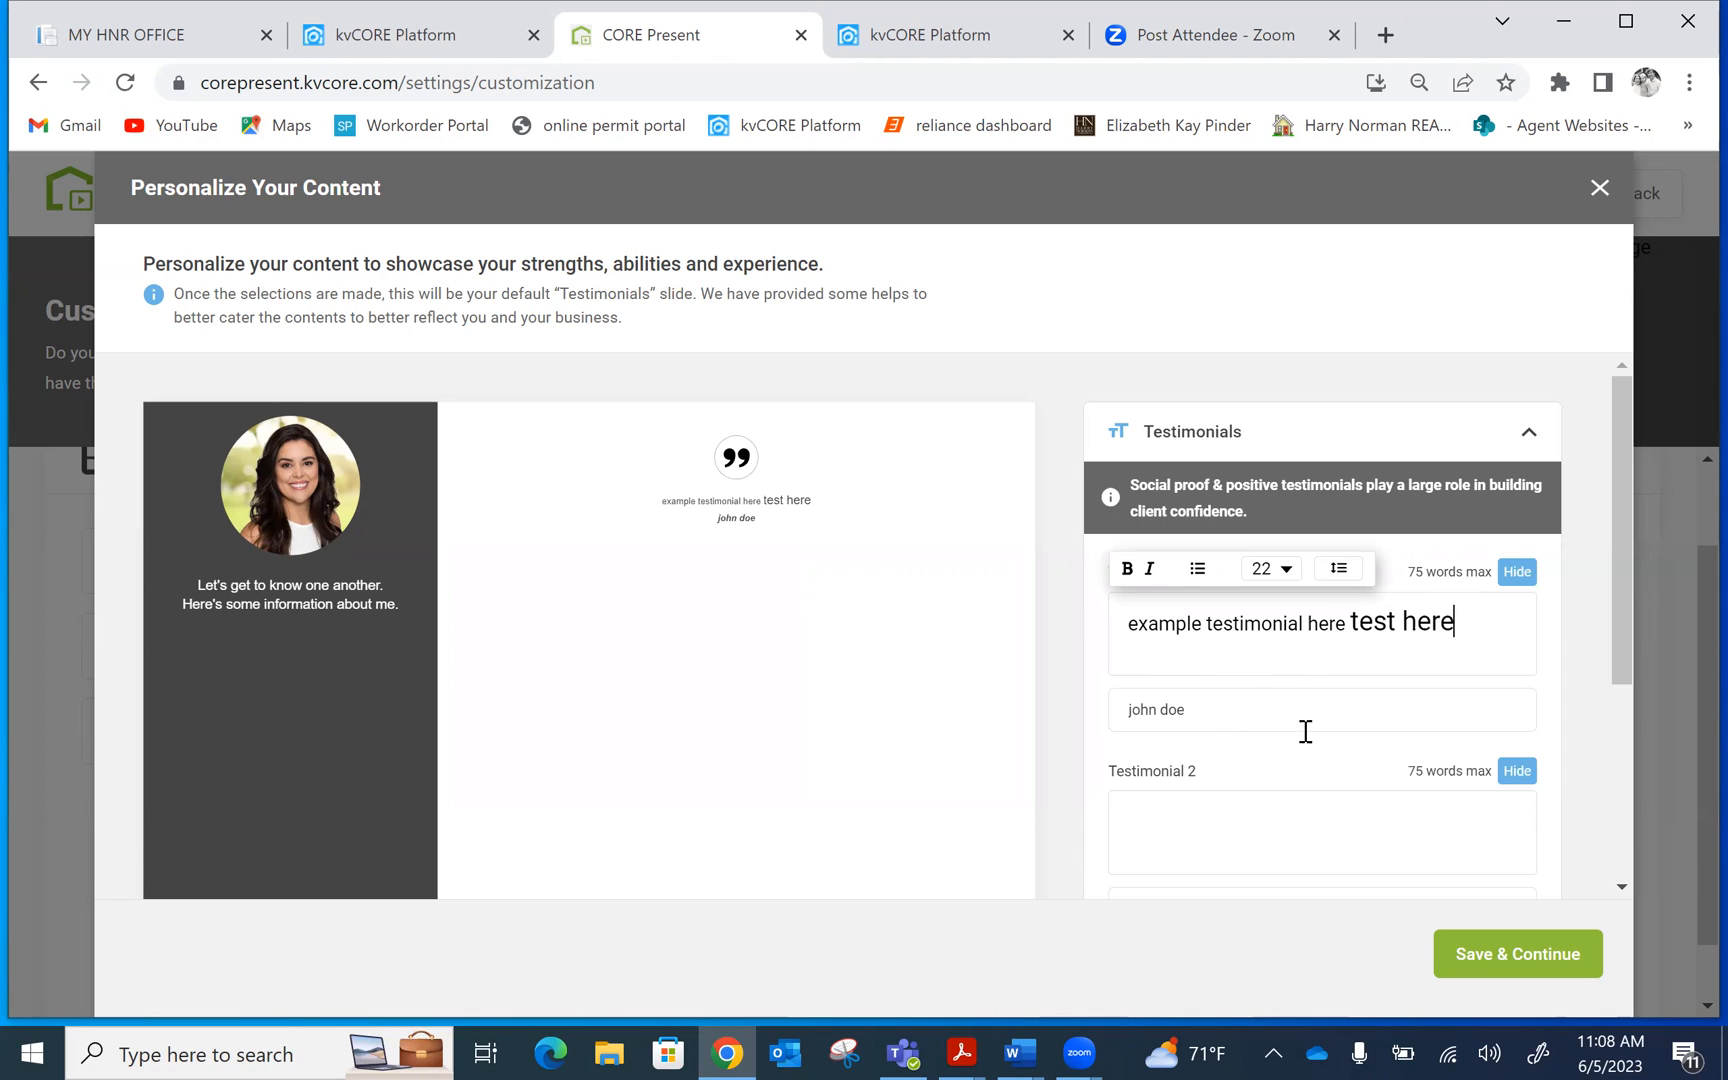
{"action": "left_click", "coordinate": [1529, 967]}
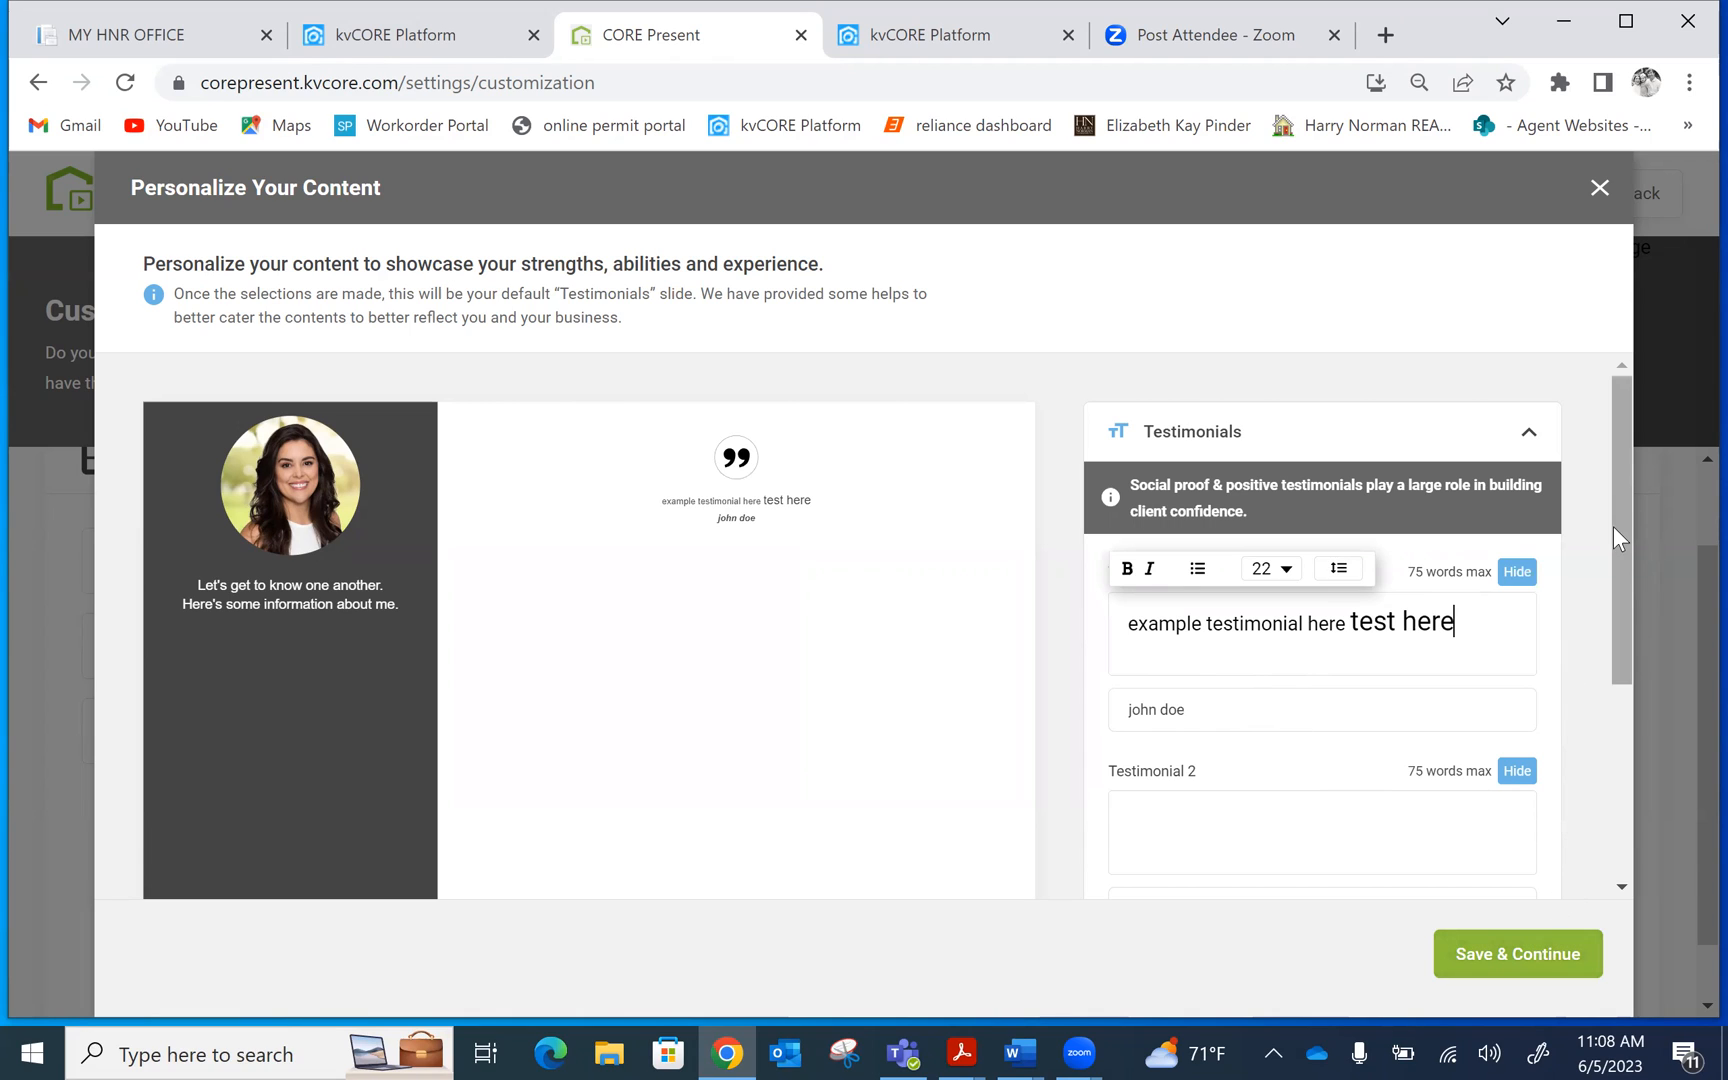
{"action": "left_click_drag", "start_coordinate": [1615, 504], "coordinate": [1602, 742]}
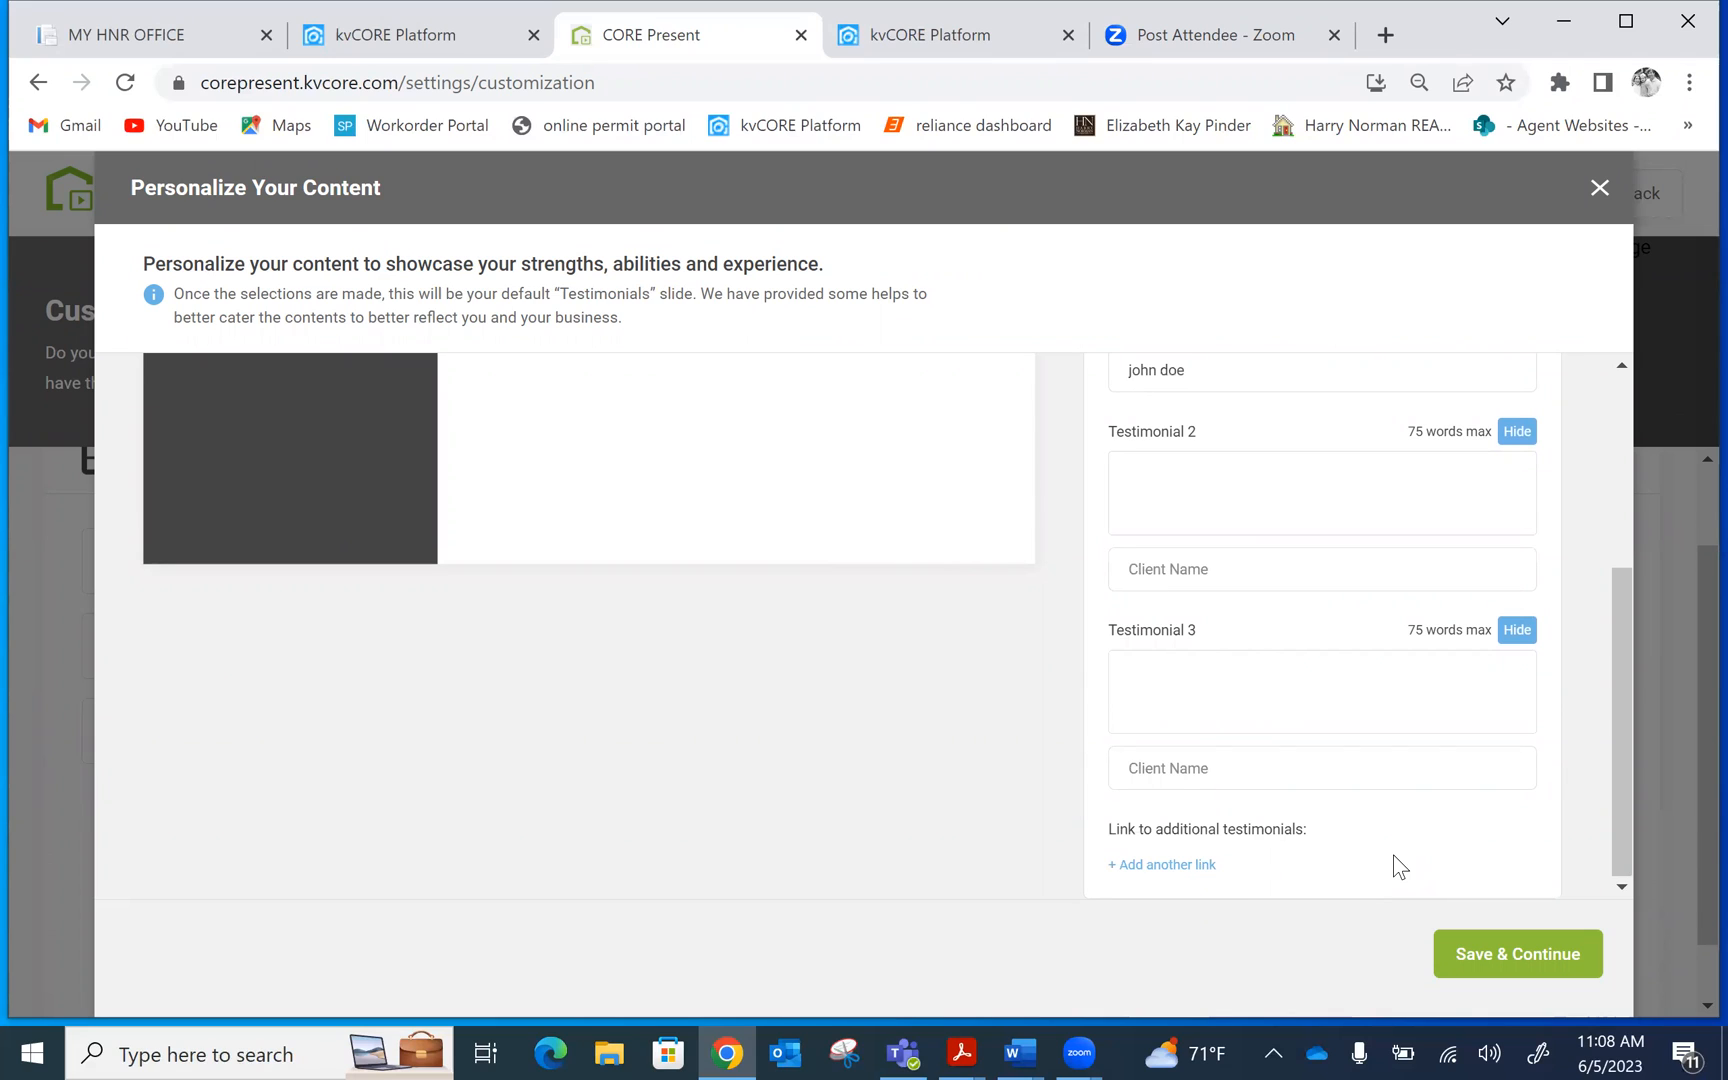
Add a blank title-and-URL row under 'Link to additional testimonials', then scroll back to Testimonial 1
{"action": "left_click", "coordinate": [1165, 868]}
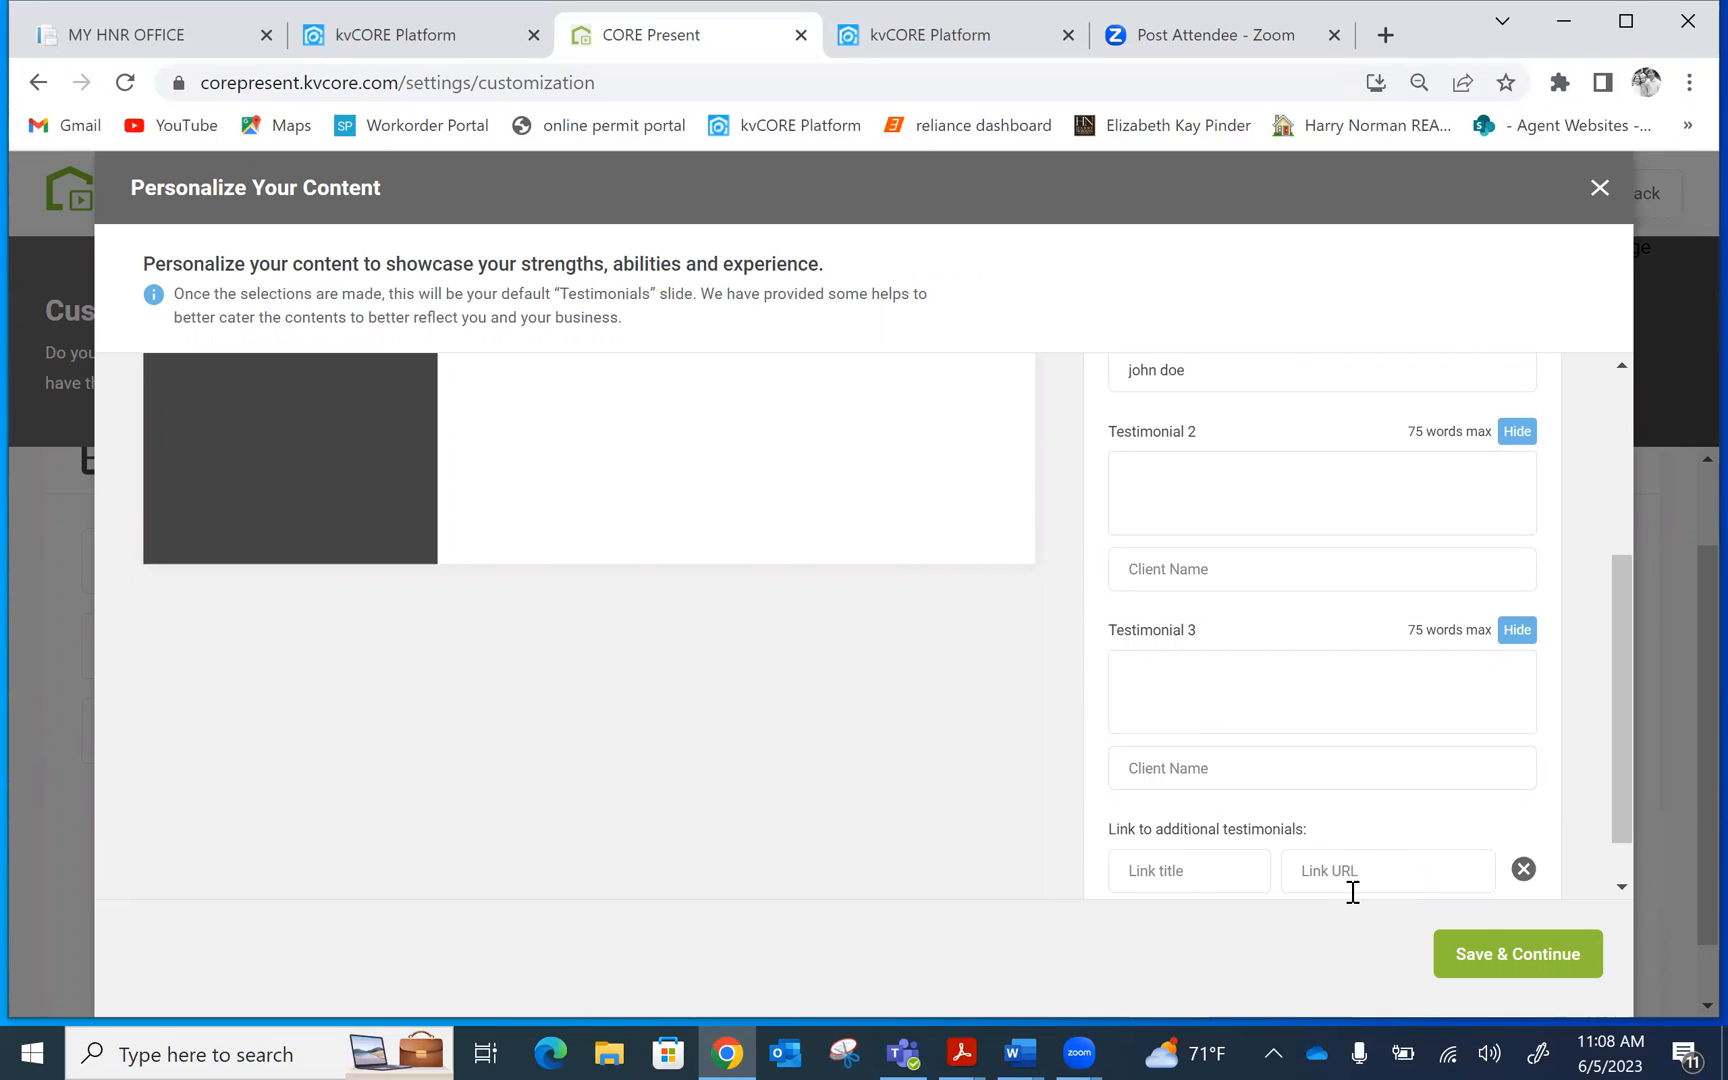
{"action": "left_click_drag", "start_coordinate": [1617, 622], "coordinate": [1611, 730]}
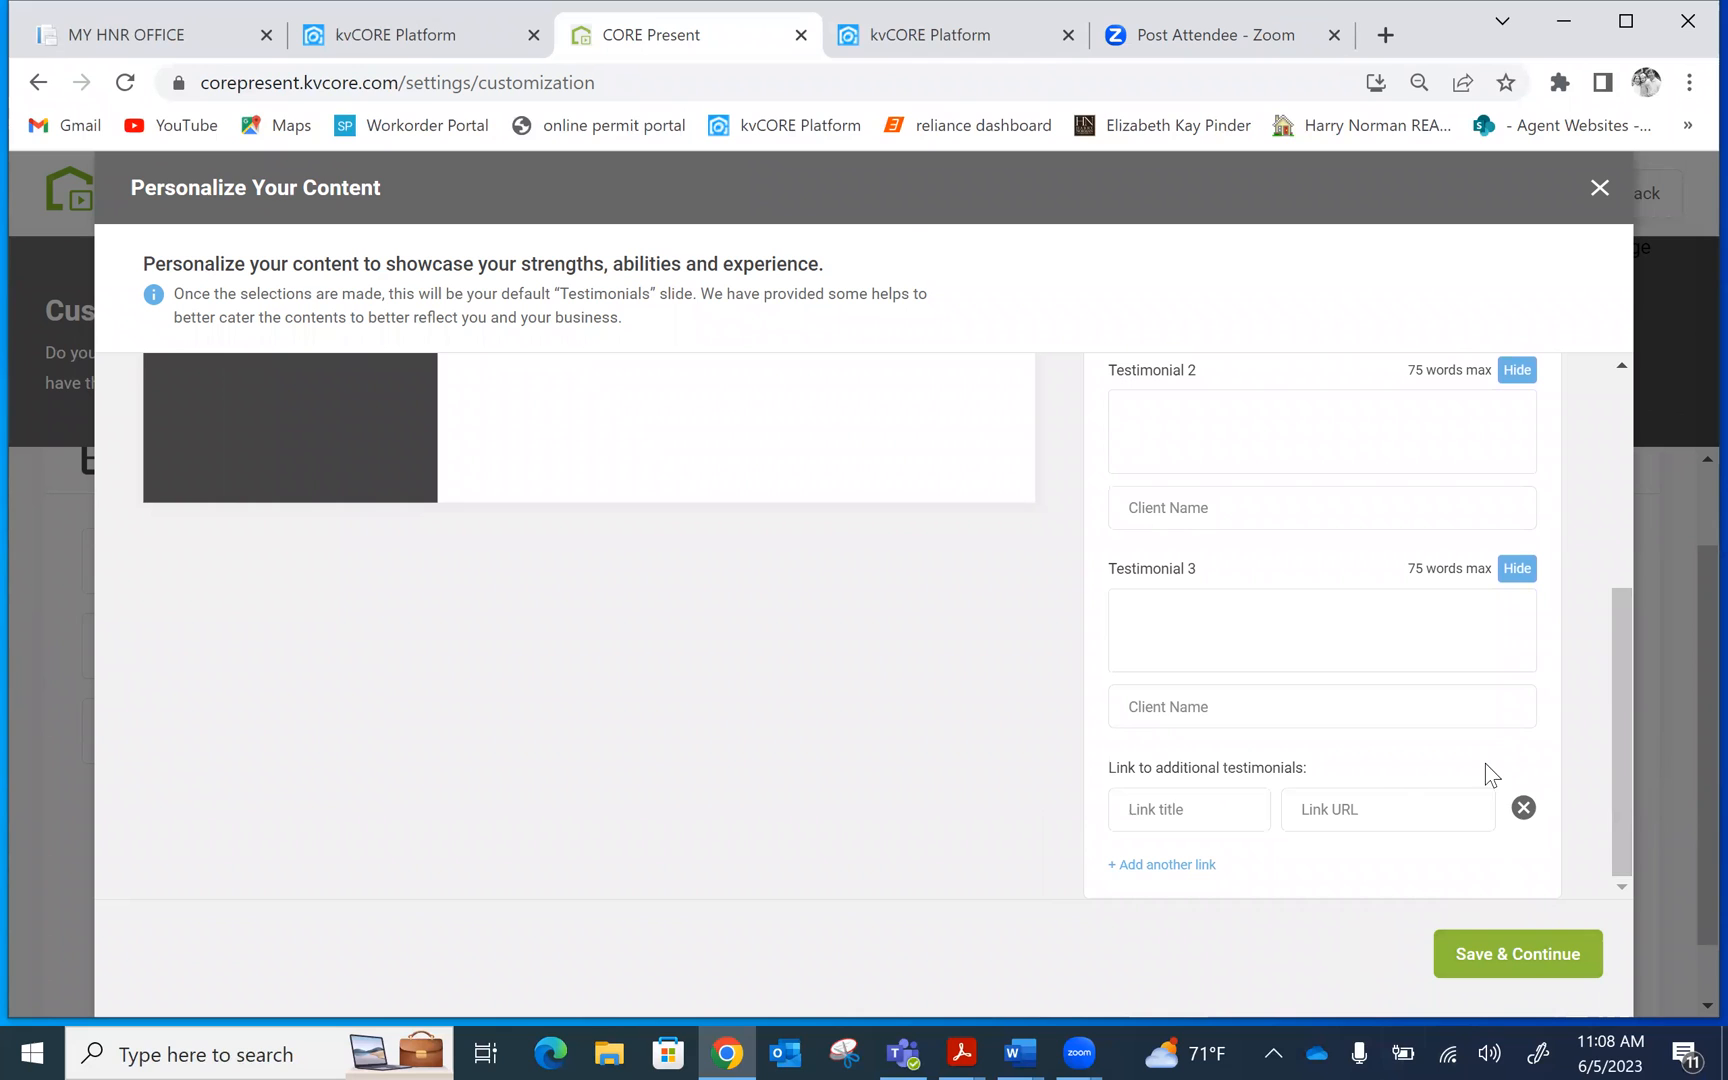
{"action": "left_click_drag", "start_coordinate": [1621, 651], "coordinate": [1586, 379]}
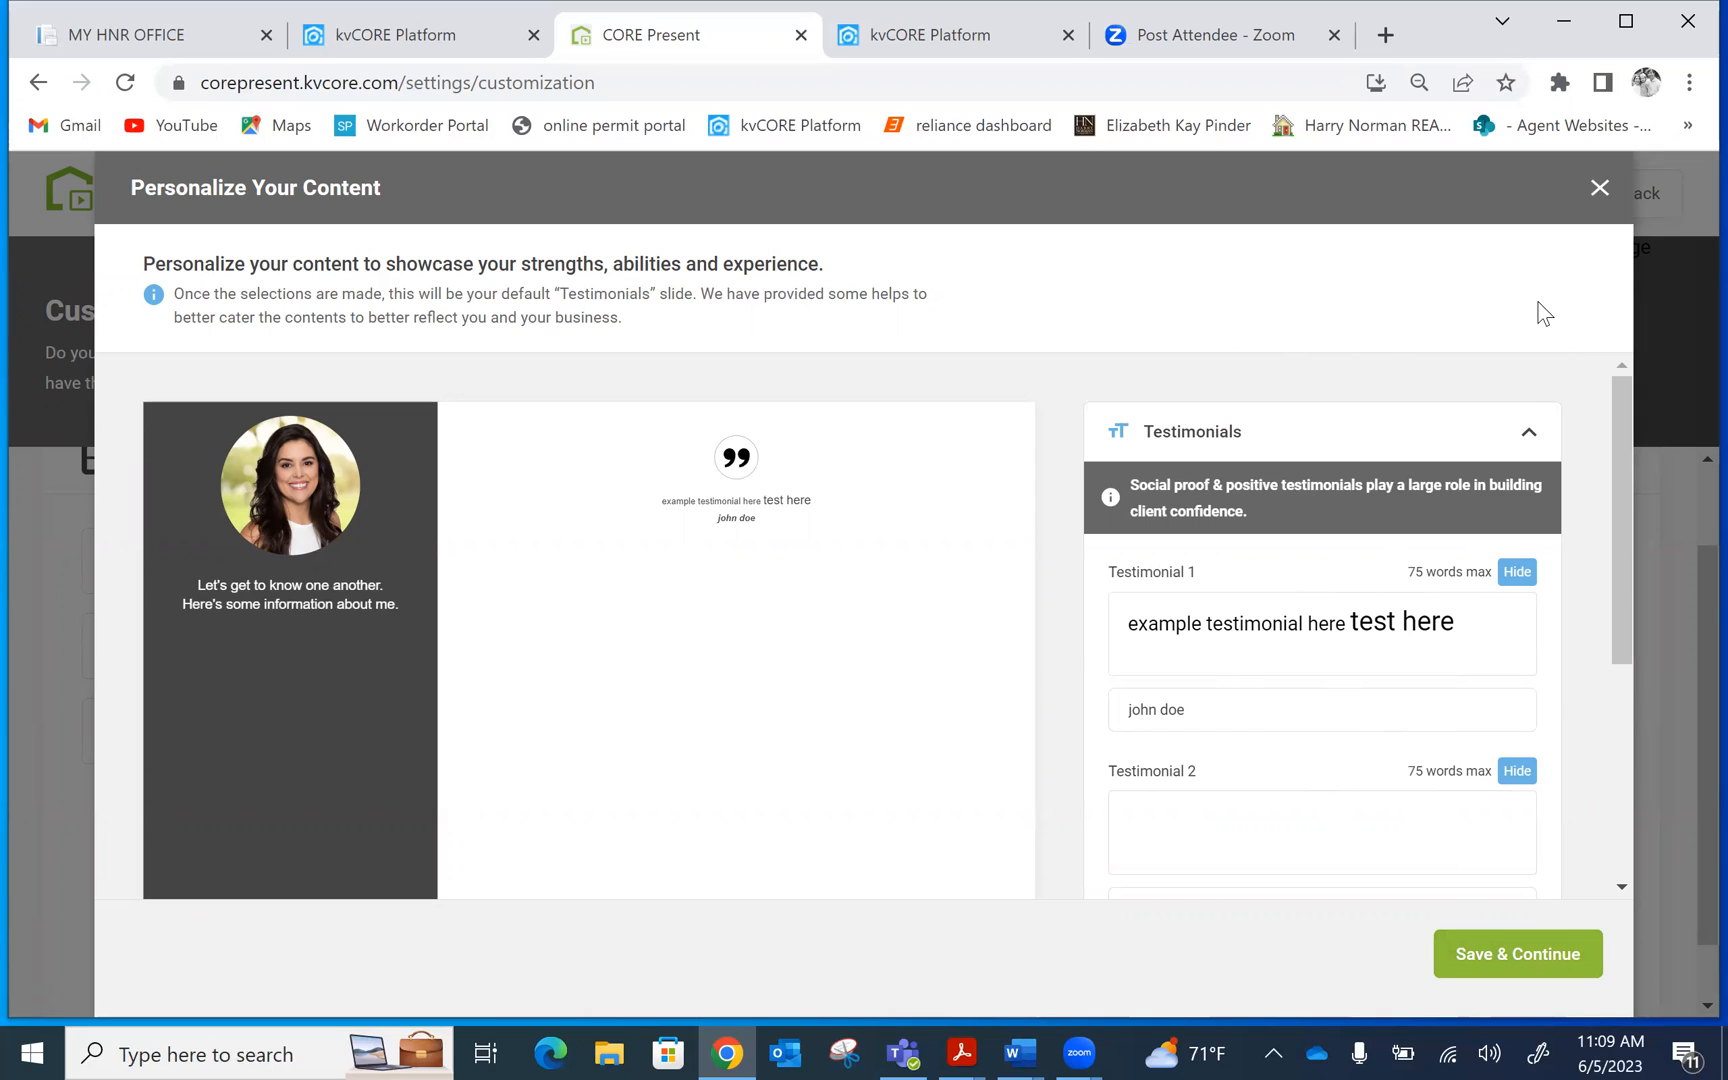
Close the testimonial editor, return home via the CORE Present logo, and open Presentation Library
{"action": "left_click", "coordinate": [1599, 189]}
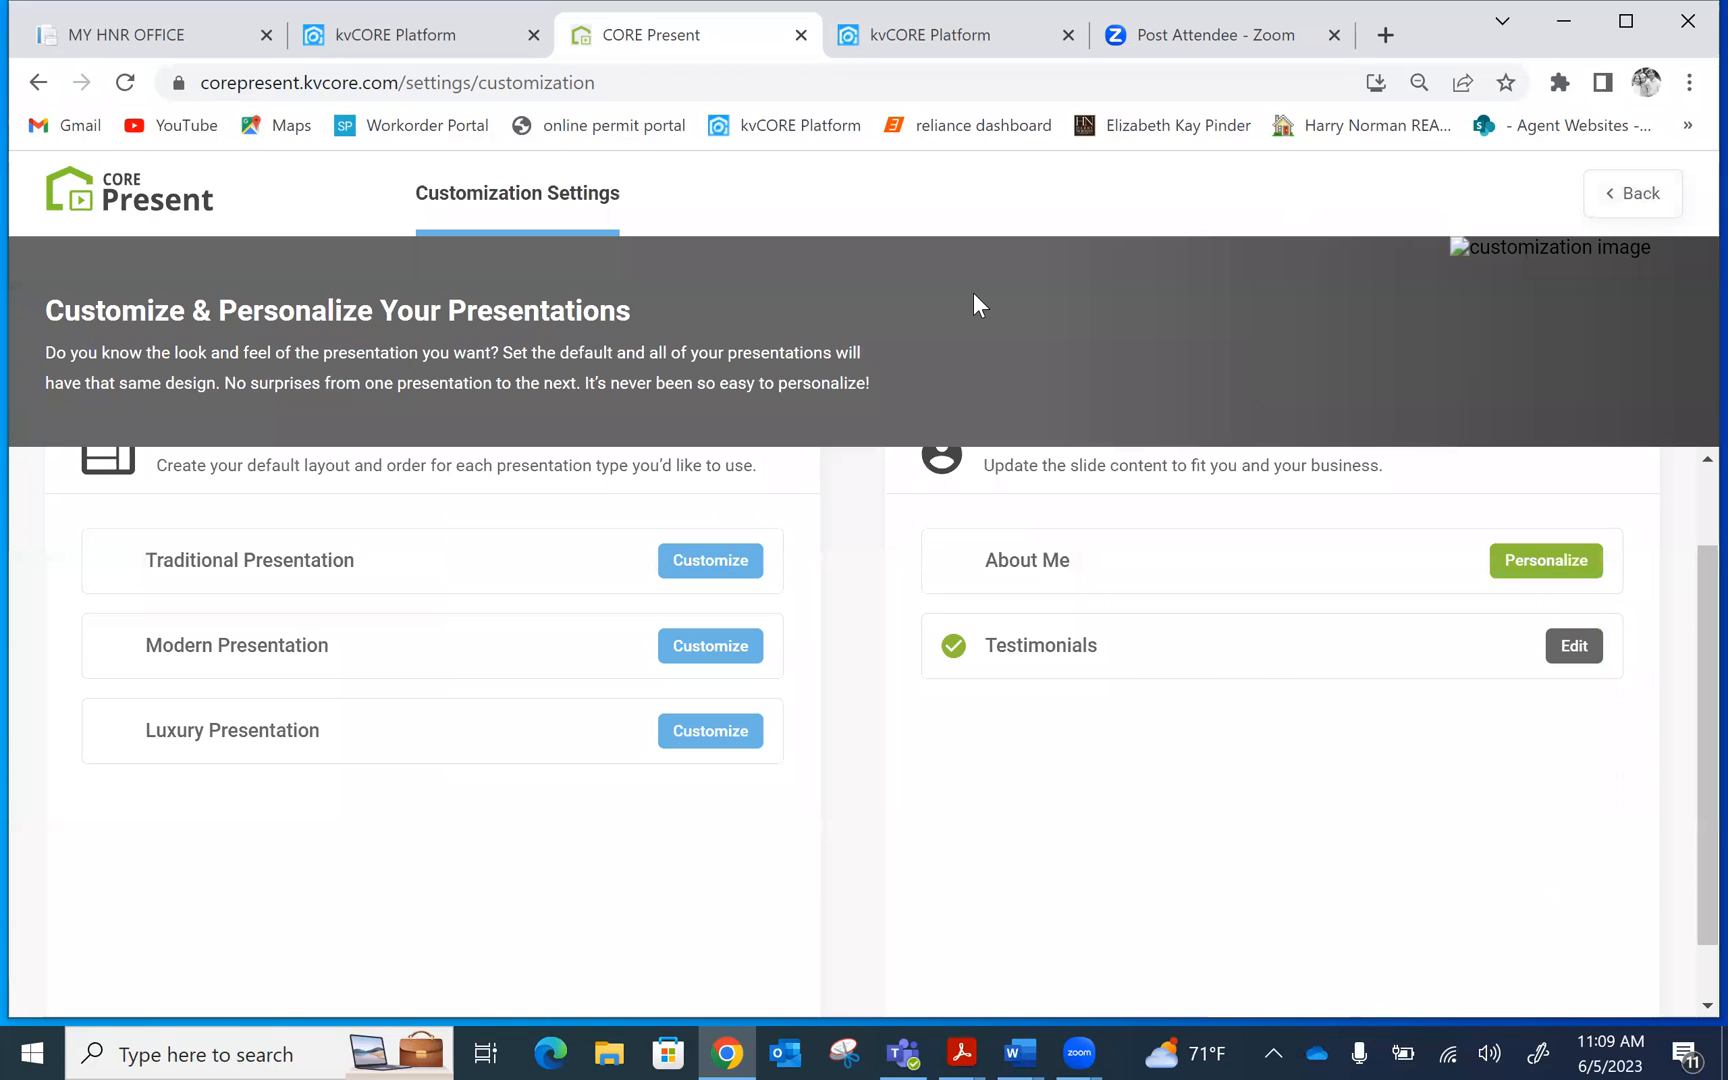
{"action": "left_click", "coordinate": [112, 185]}
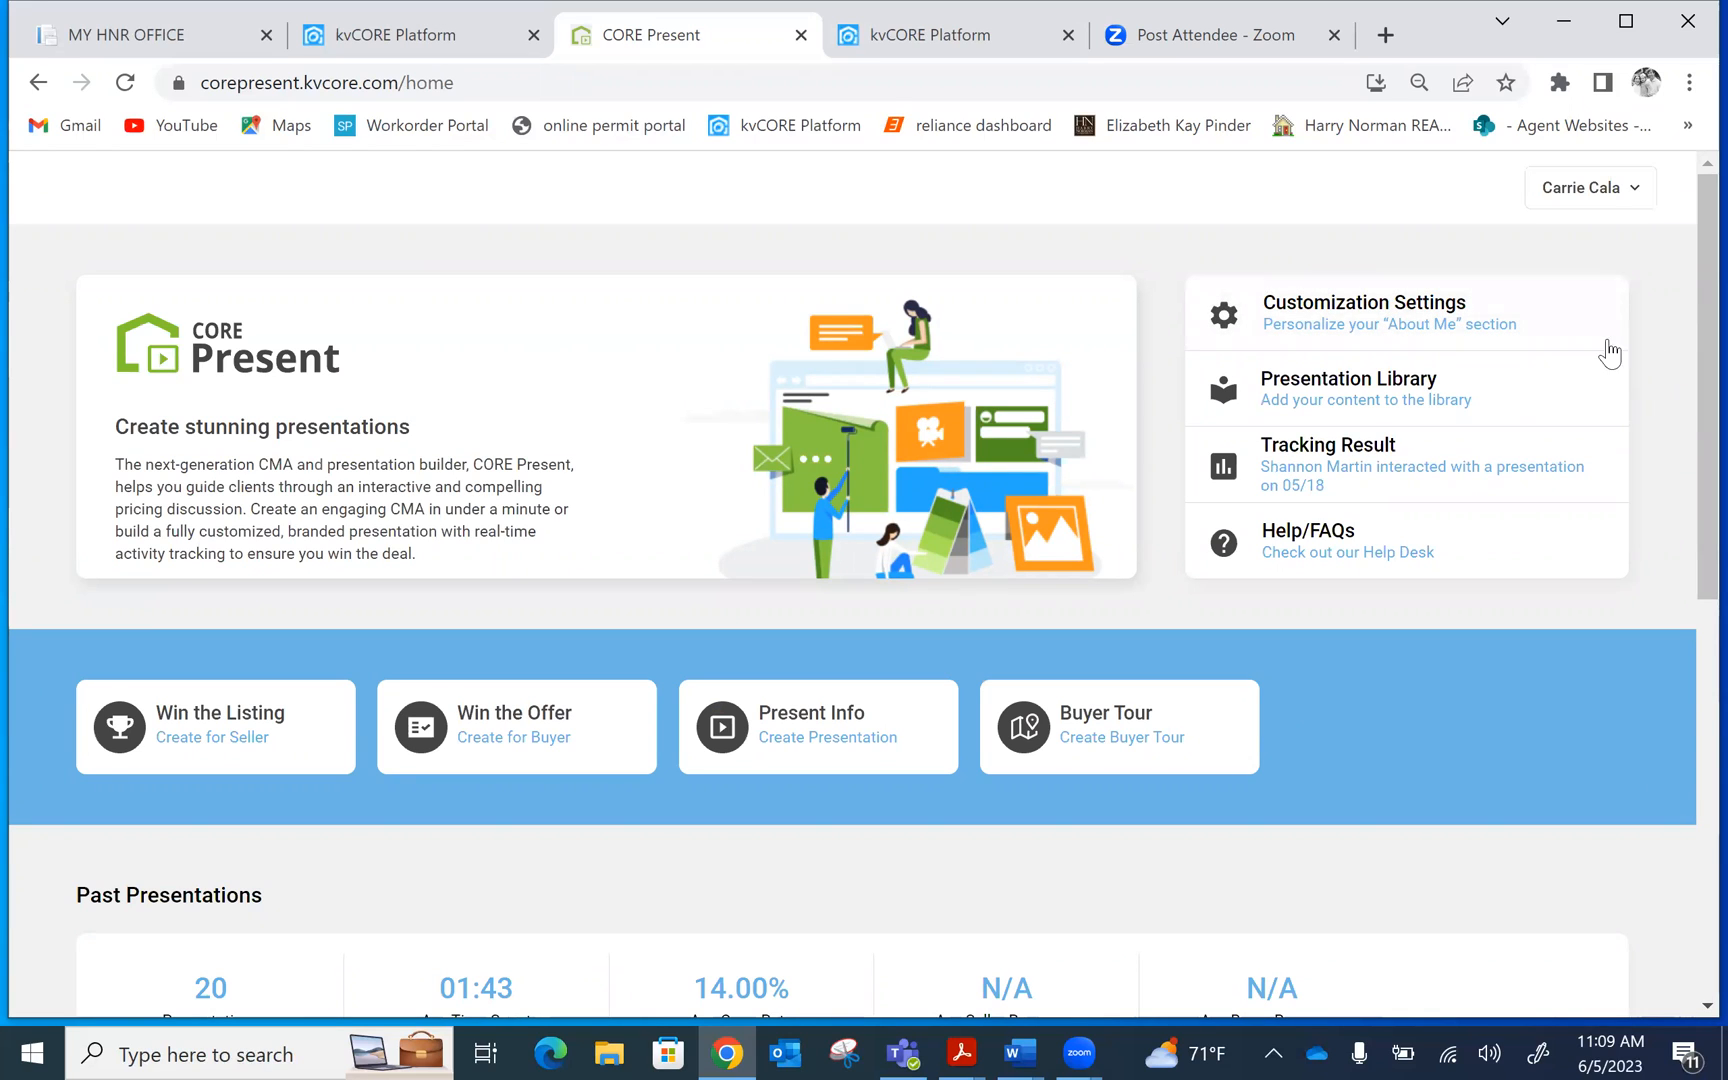
{"action": "left_click", "coordinate": [1291, 380]}
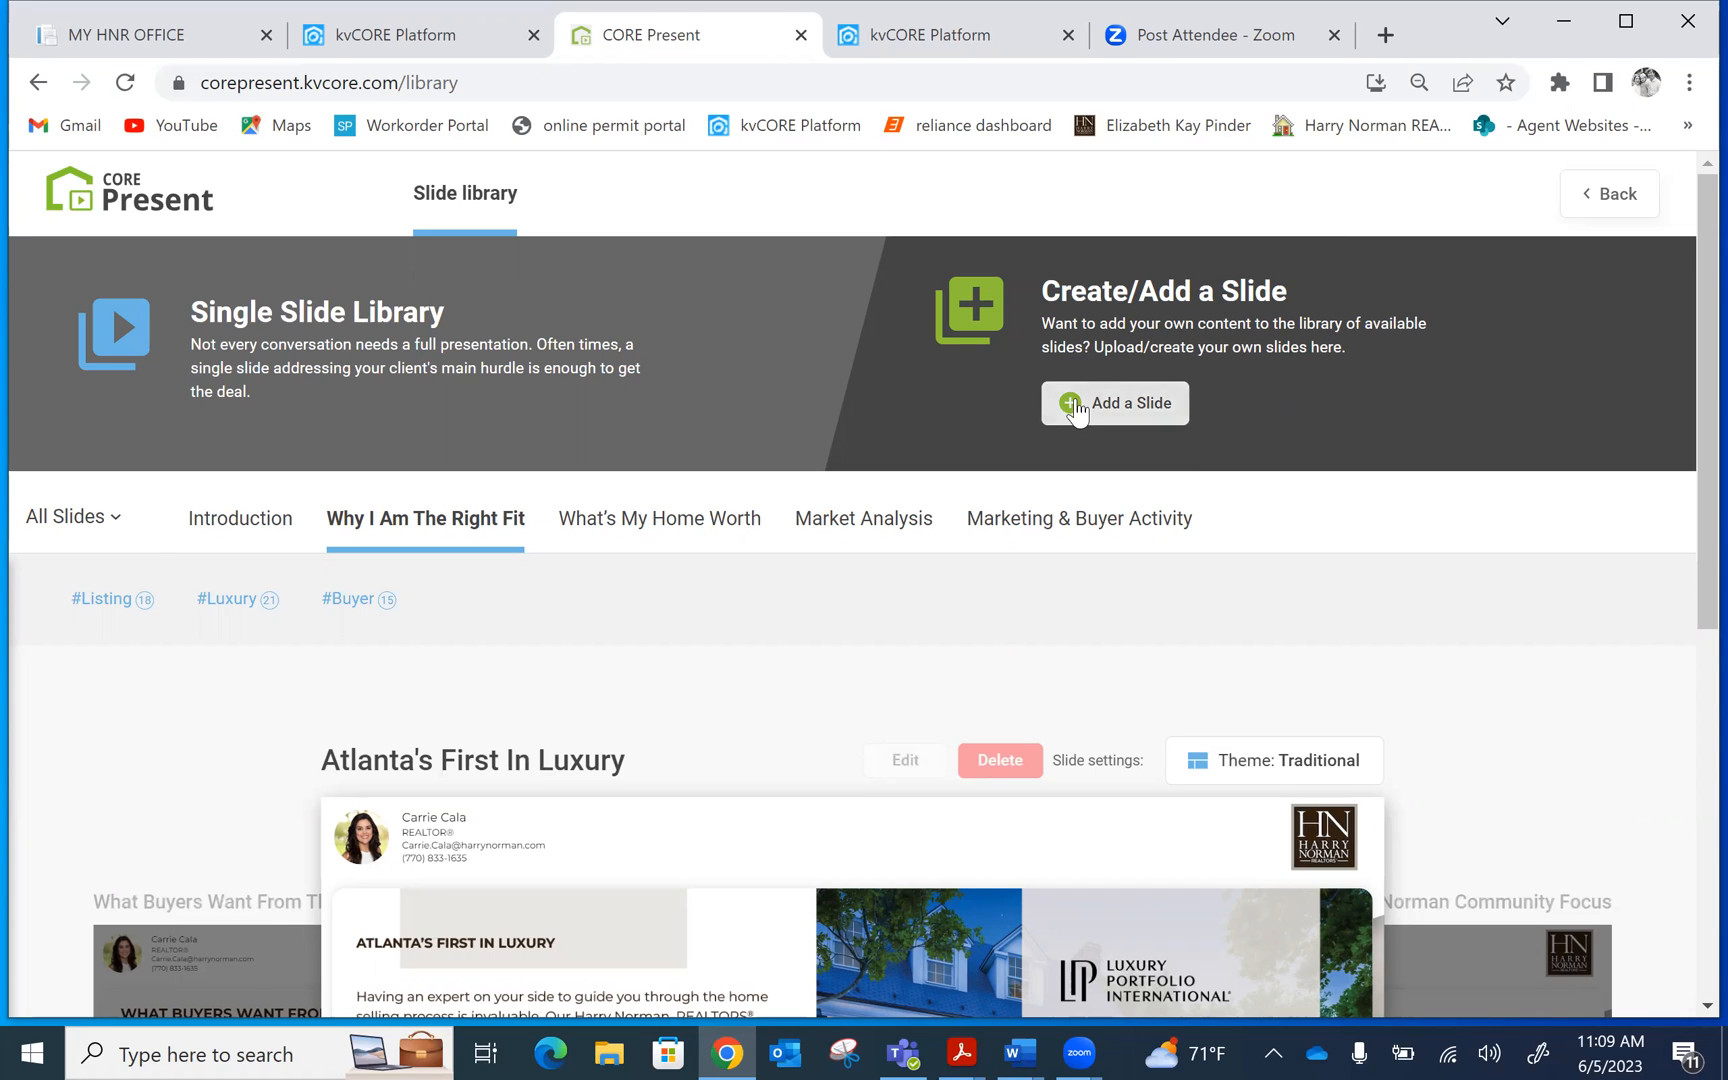
{"action": "left_click", "coordinate": [1078, 408]}
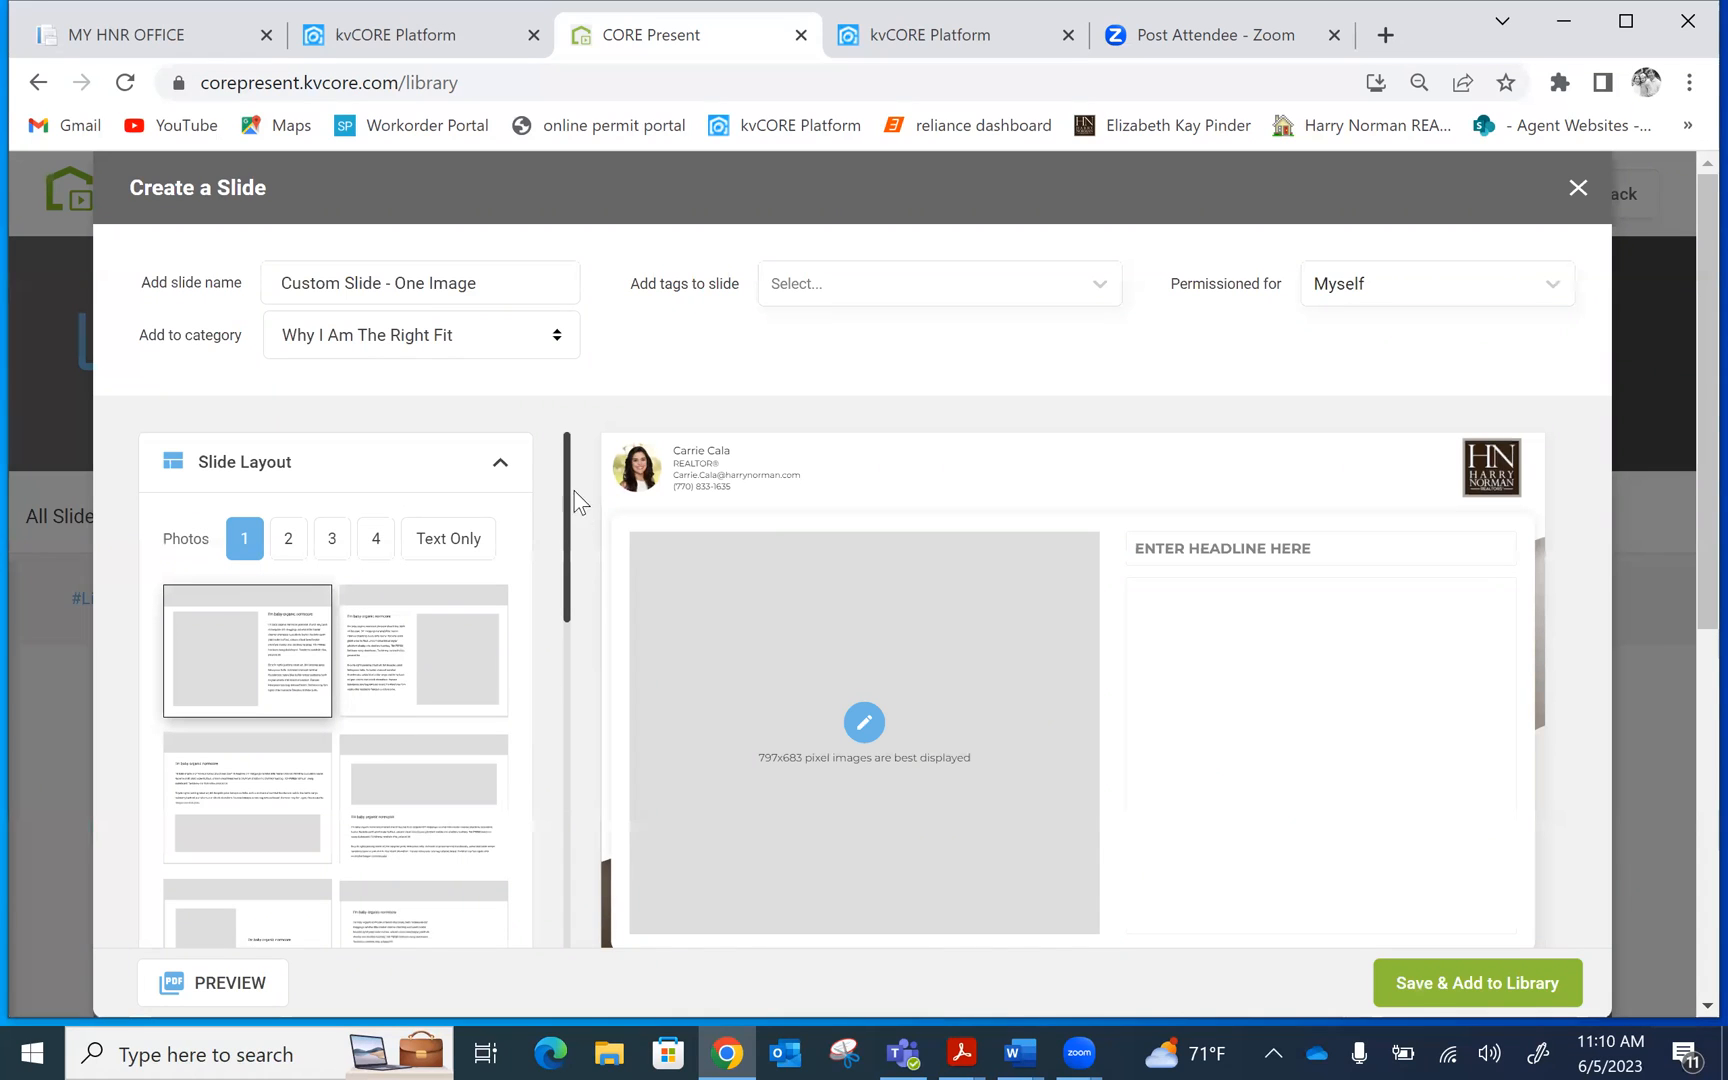
{"action": "left_click_drag", "start_coordinate": [561, 463], "coordinate": [571, 530]}
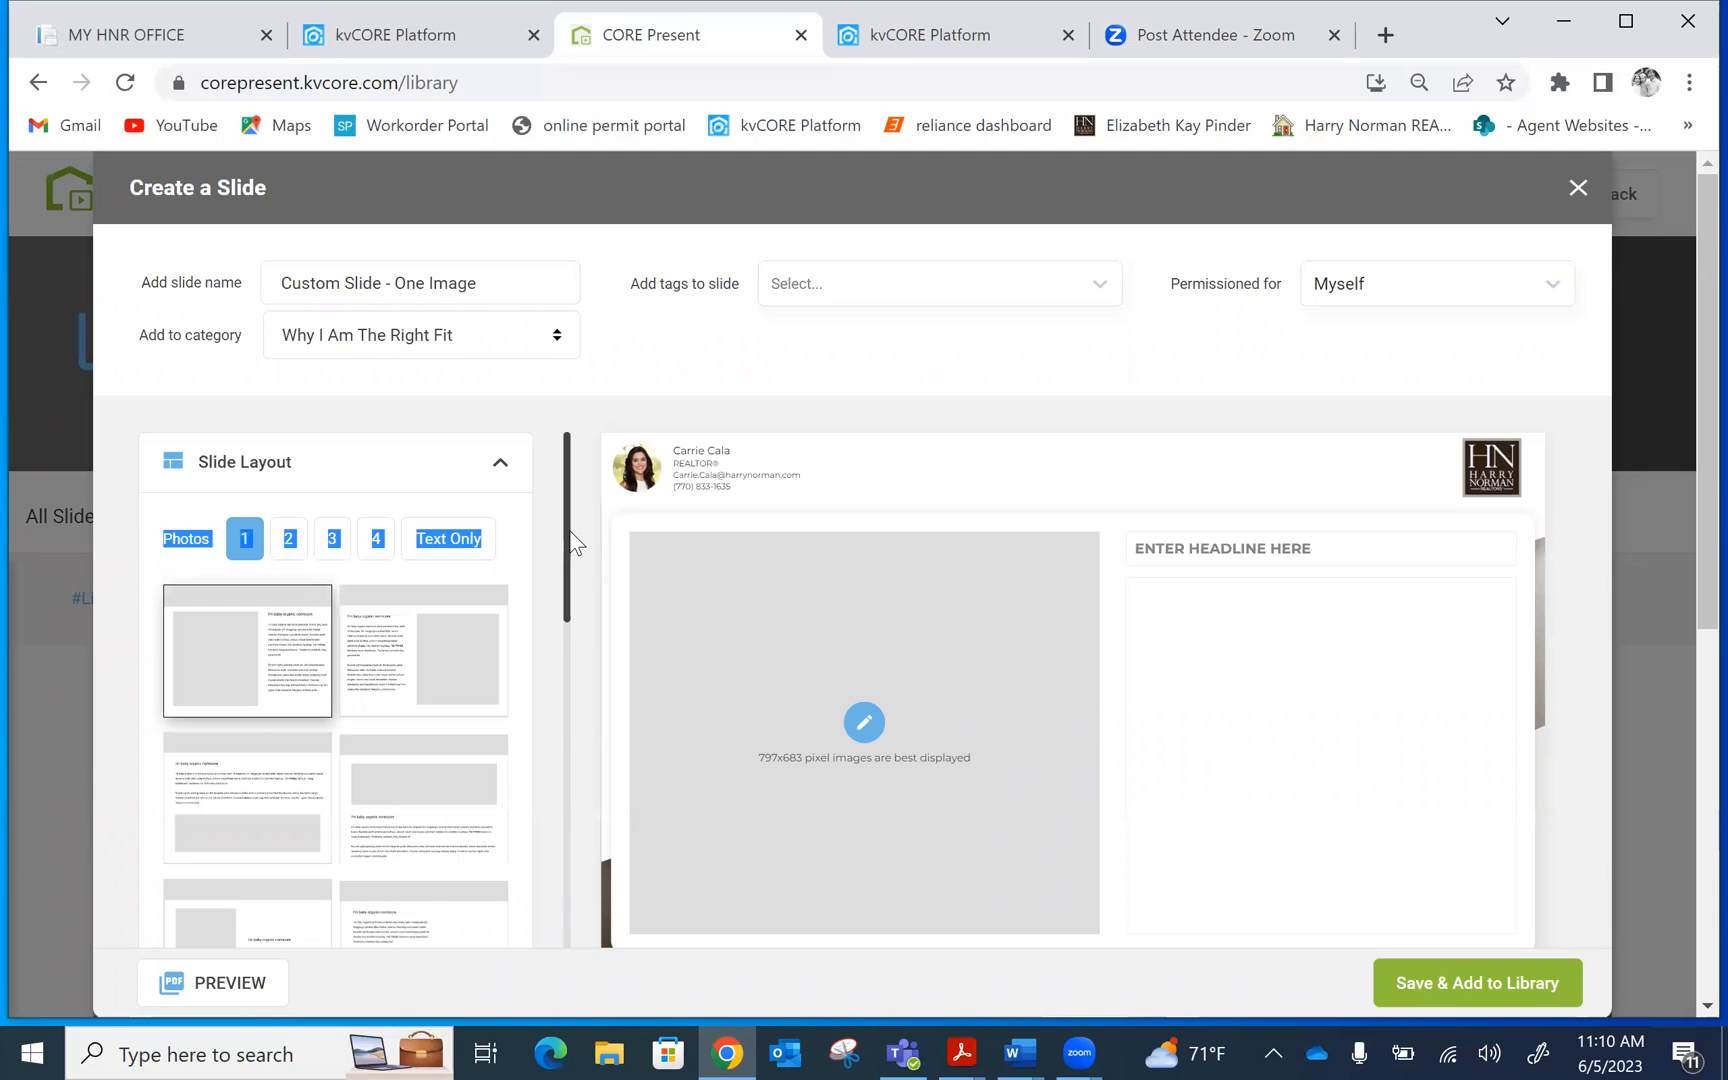
{"action": "left_click", "coordinate": [557, 487]}
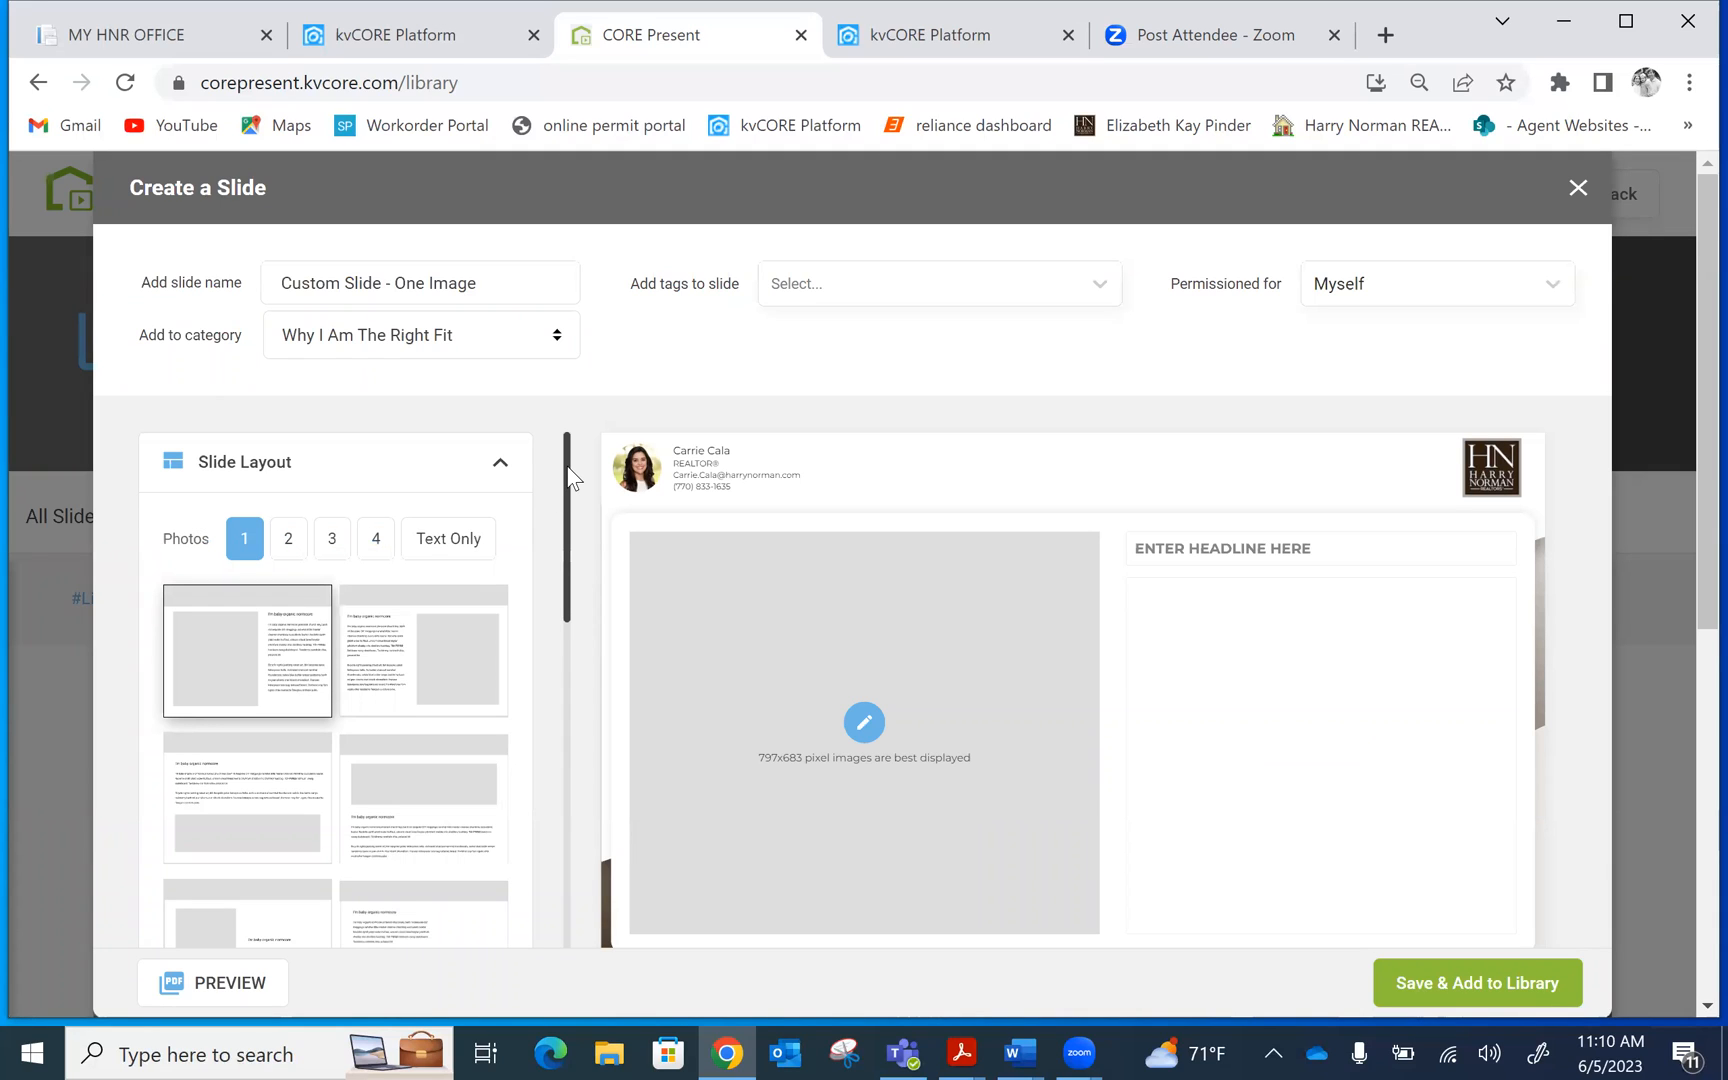
{"action": "left_click_drag", "start_coordinate": [570, 477], "coordinate": [578, 632]}
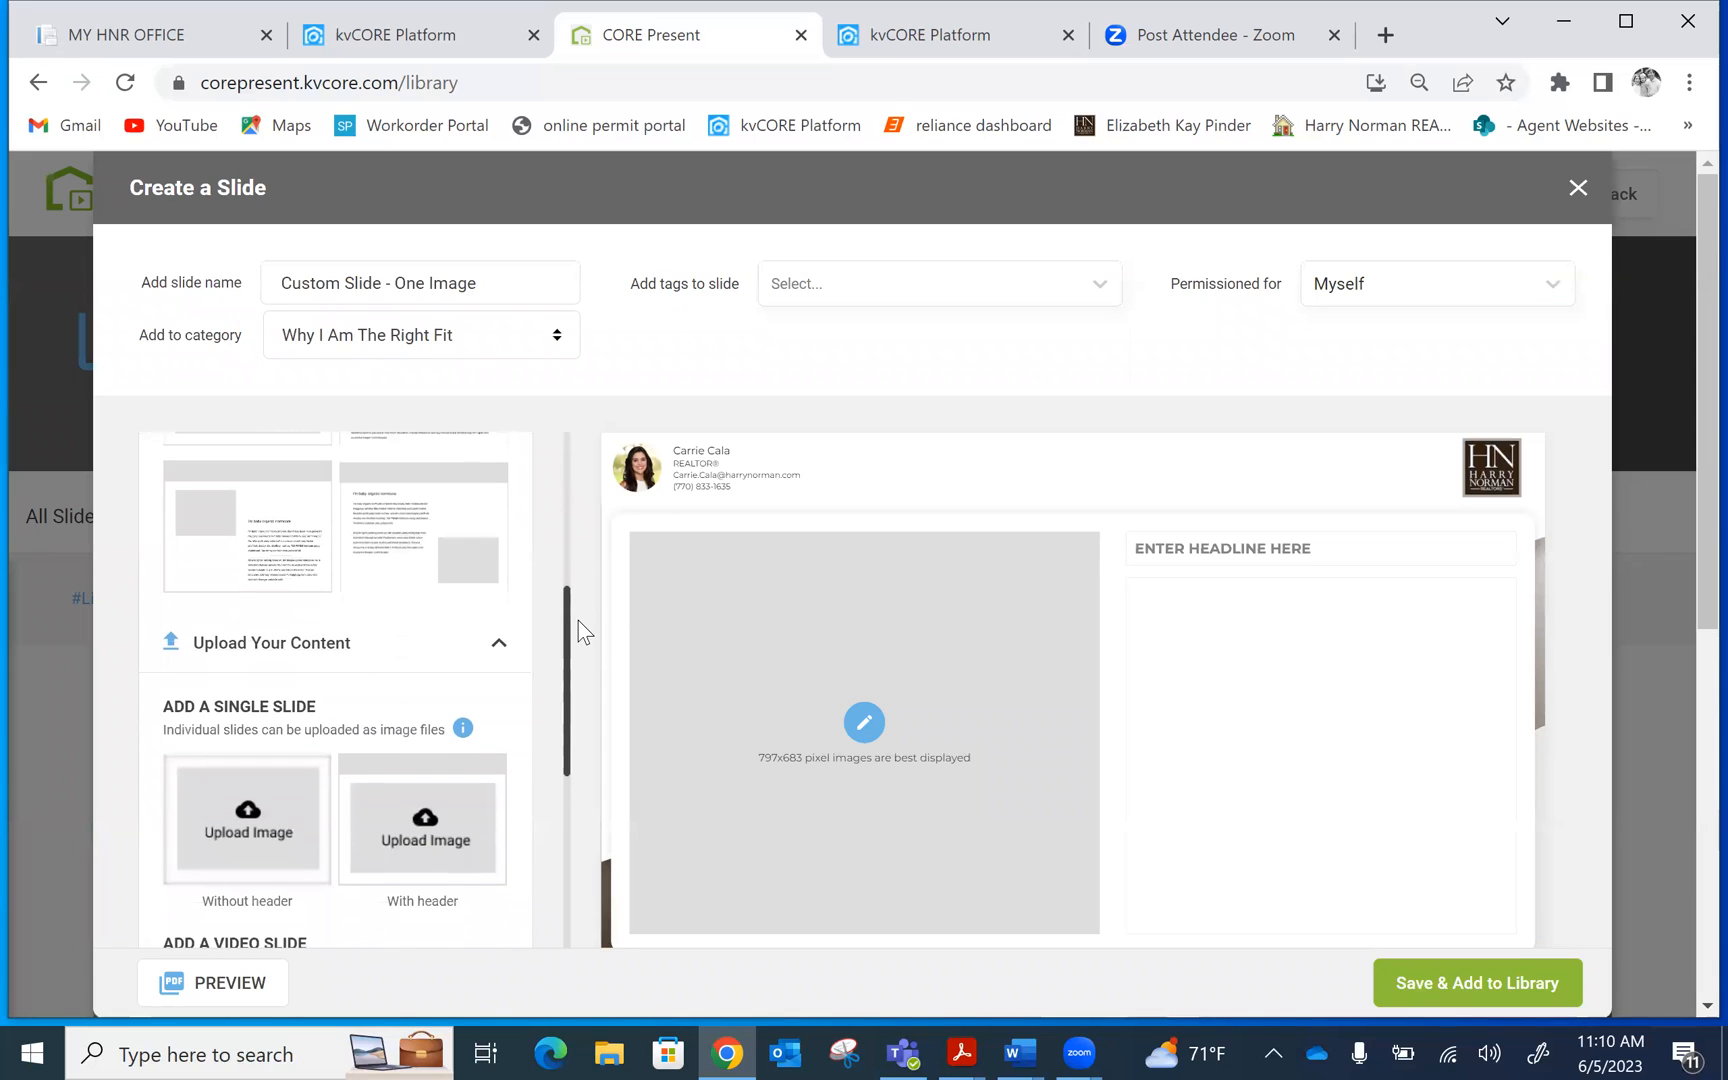
{"action": "left_click", "coordinate": [280, 648]}
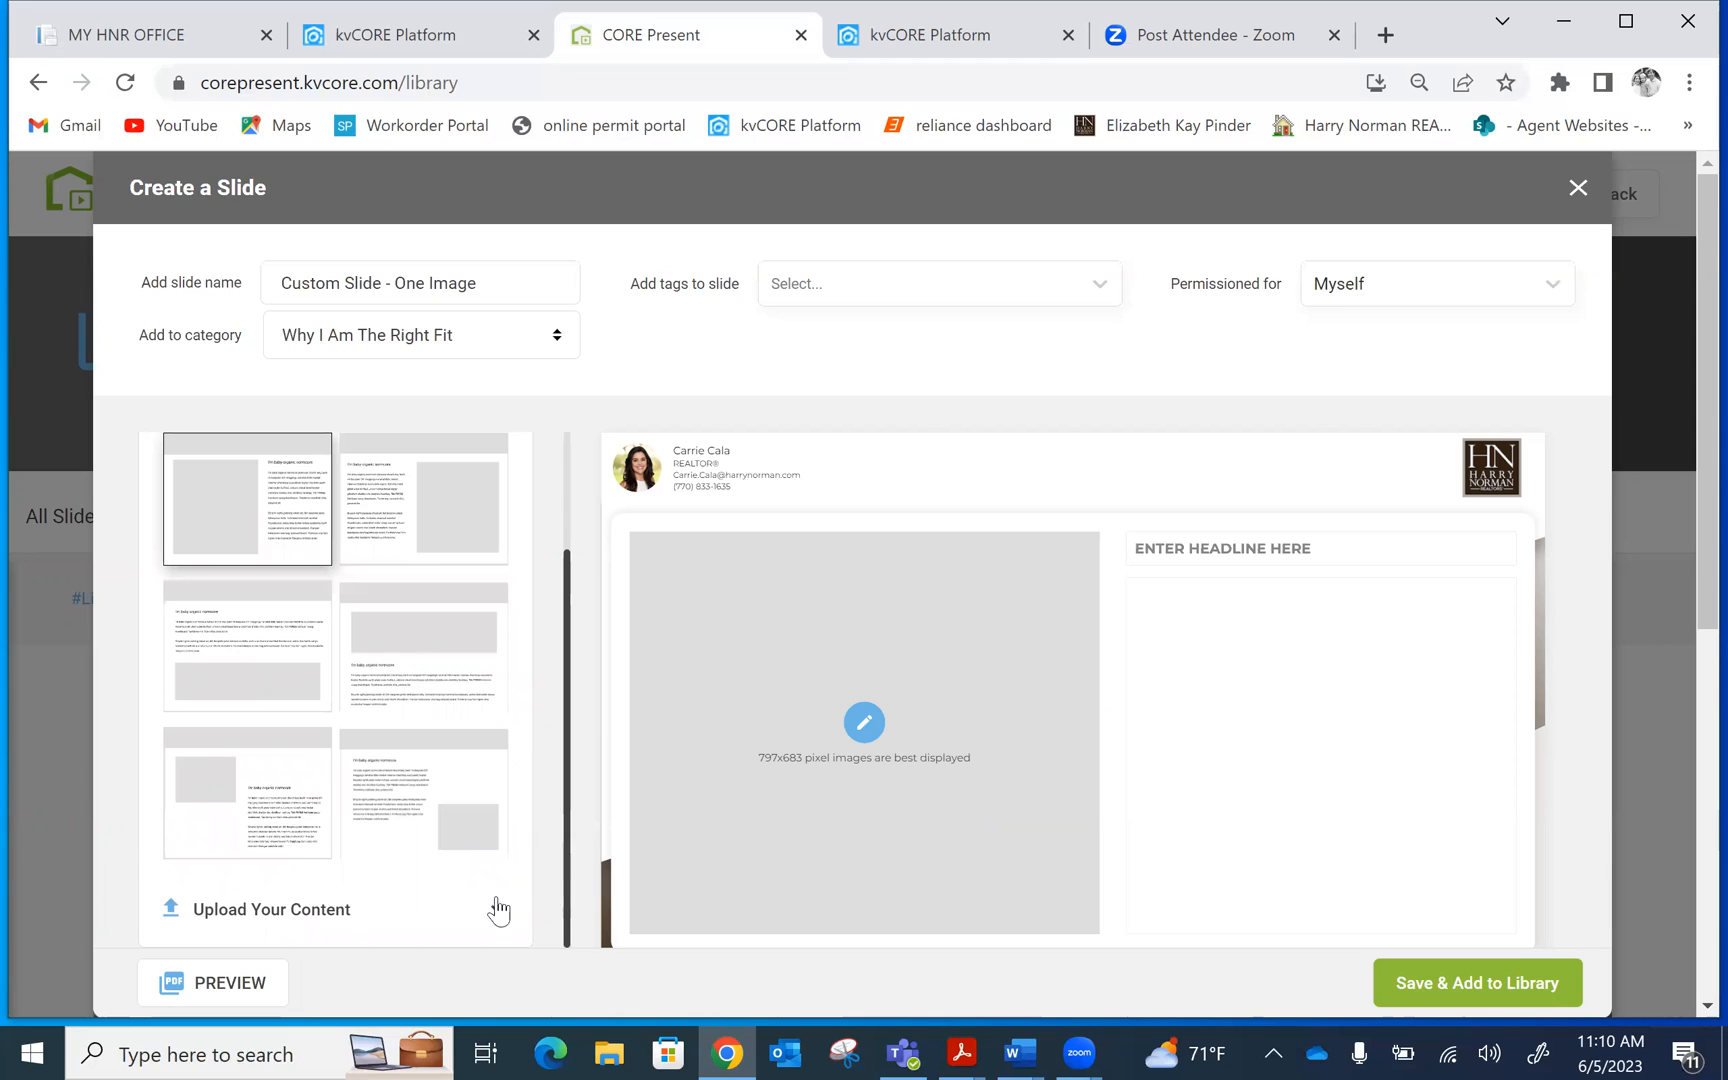
{"action": "left_click", "coordinate": [339, 907]}
{"action": "left_click_drag", "start_coordinate": [564, 549], "coordinate": [560, 735]}
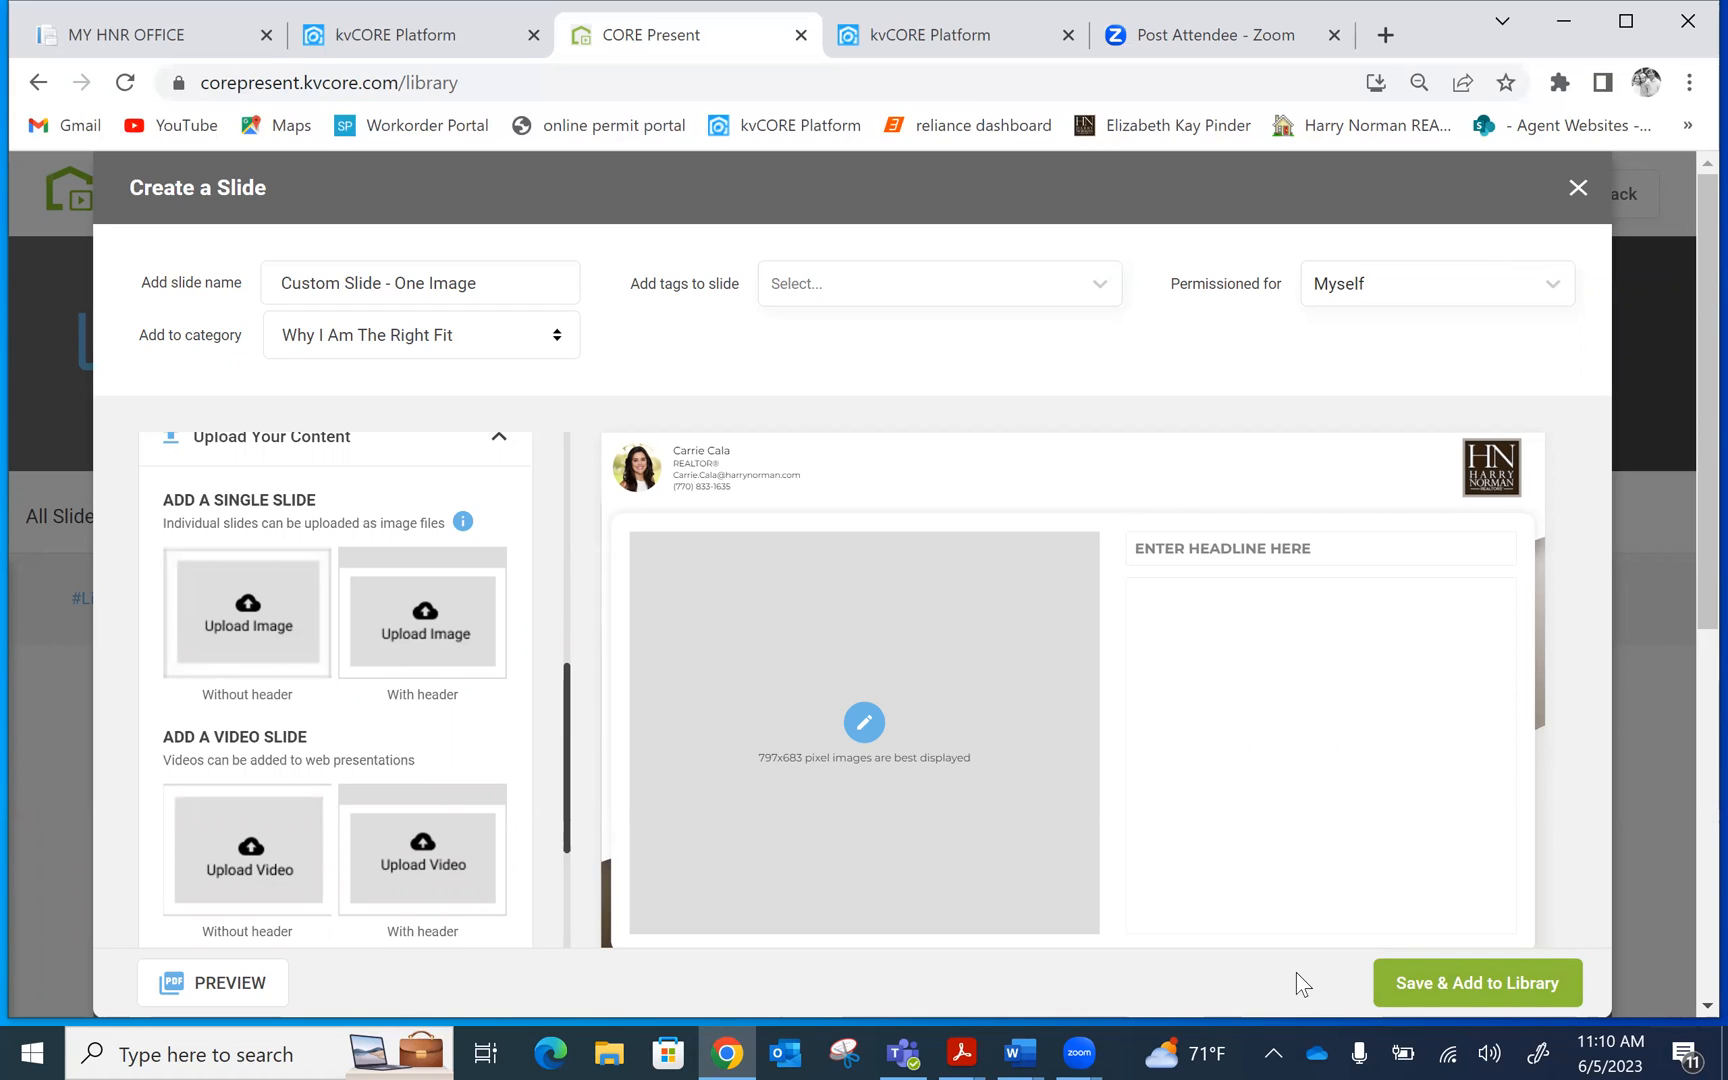
Discard the new slide dialog, go back home, and start a Win the Listing presentation
{"action": "left_click", "coordinate": [1577, 188]}
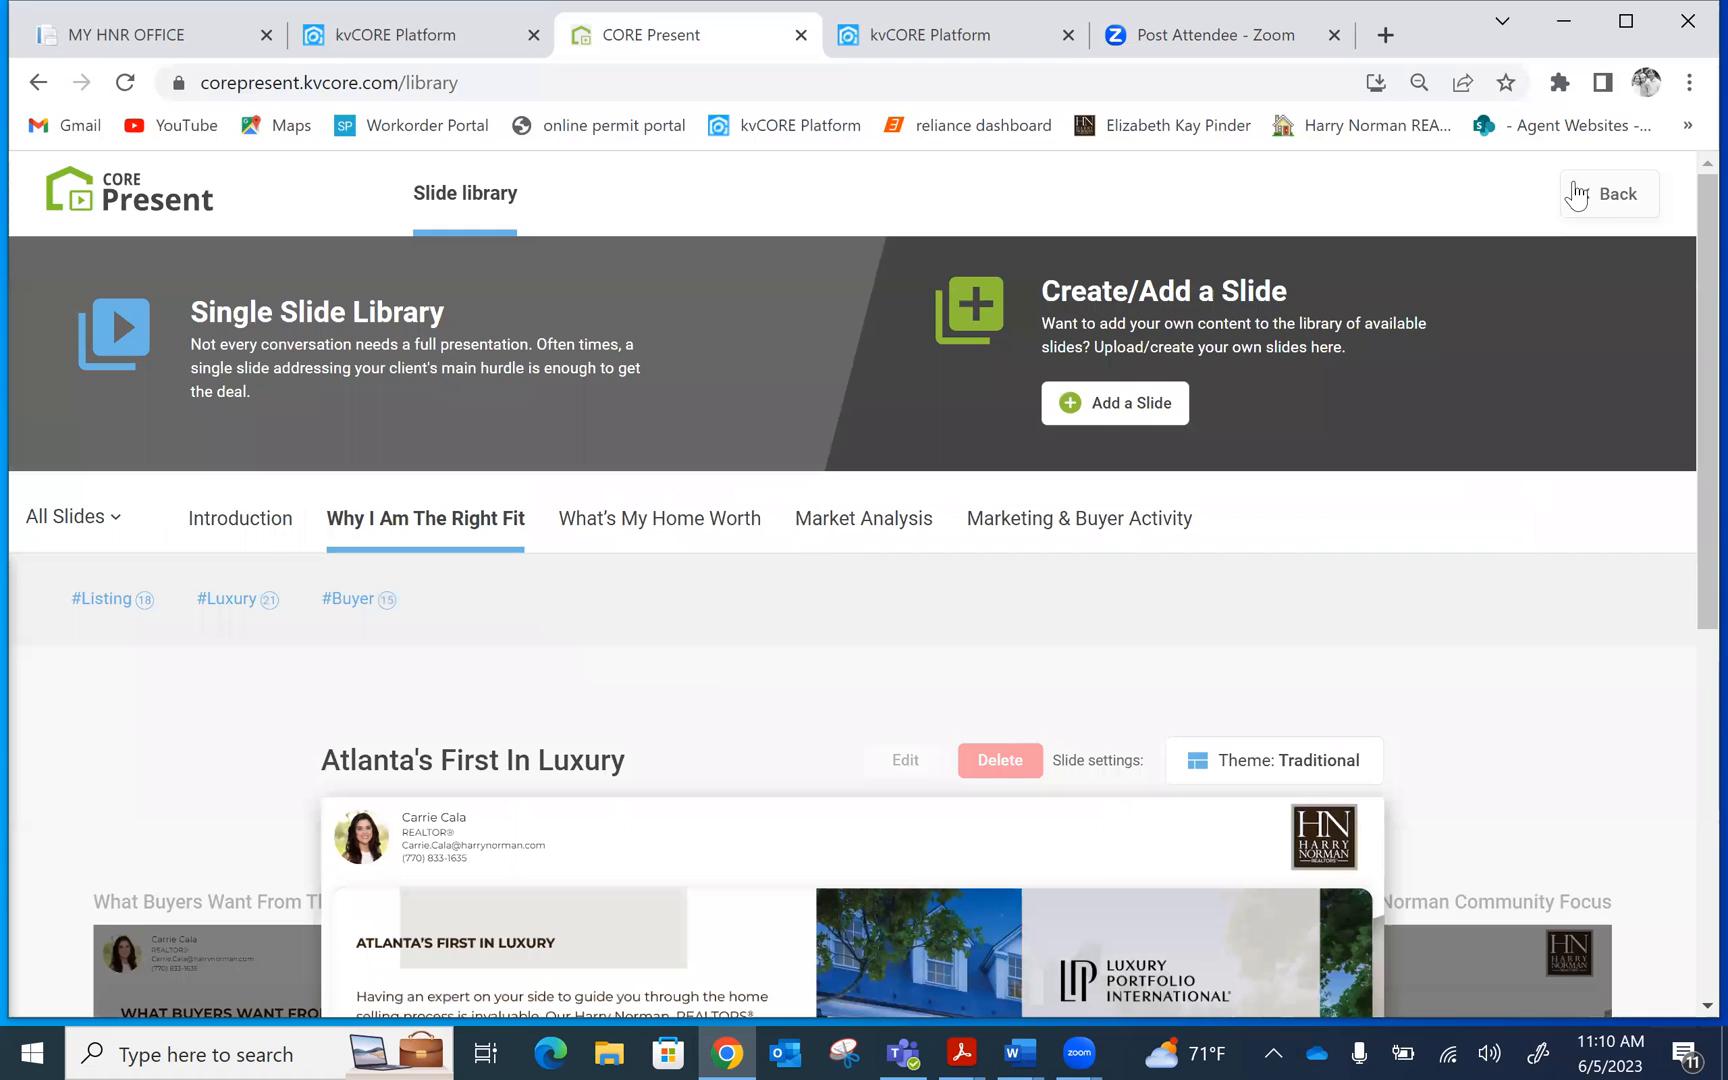
{"action": "left_click", "coordinate": [1577, 194]}
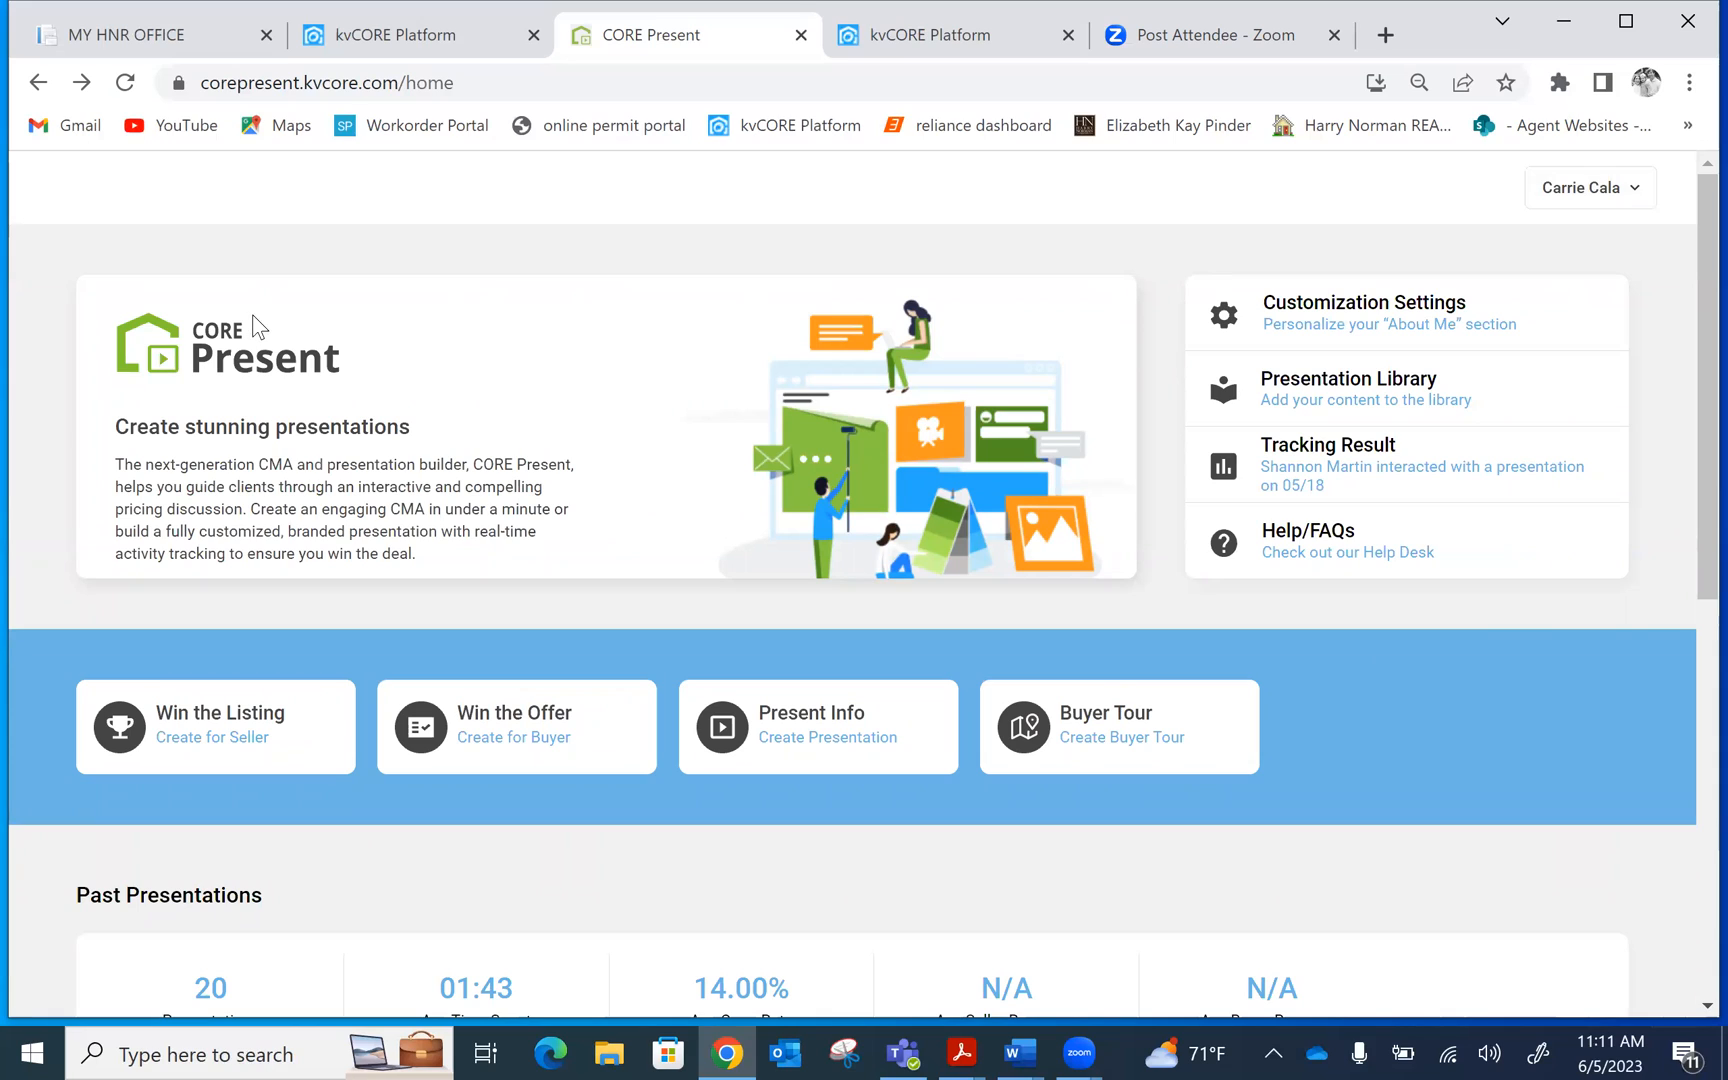
{"action": "left_click", "coordinate": [297, 750]}
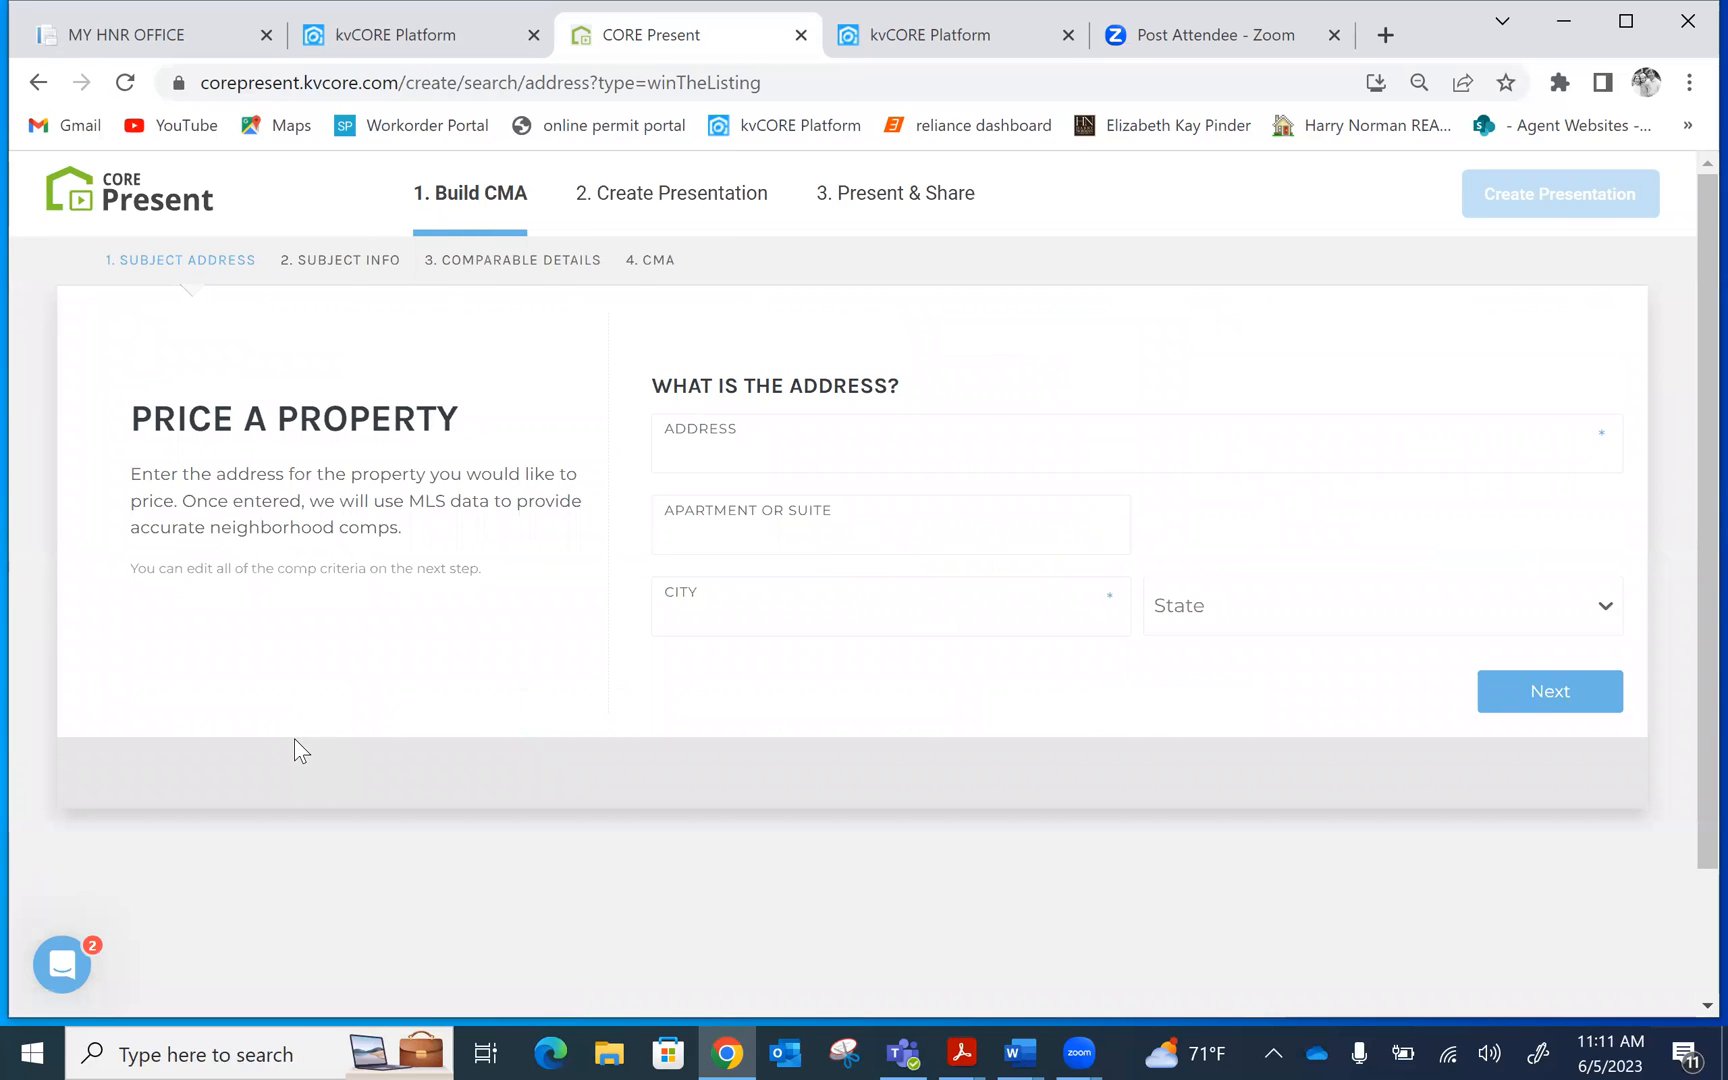
{"action": "left_click", "coordinate": [687, 447]}
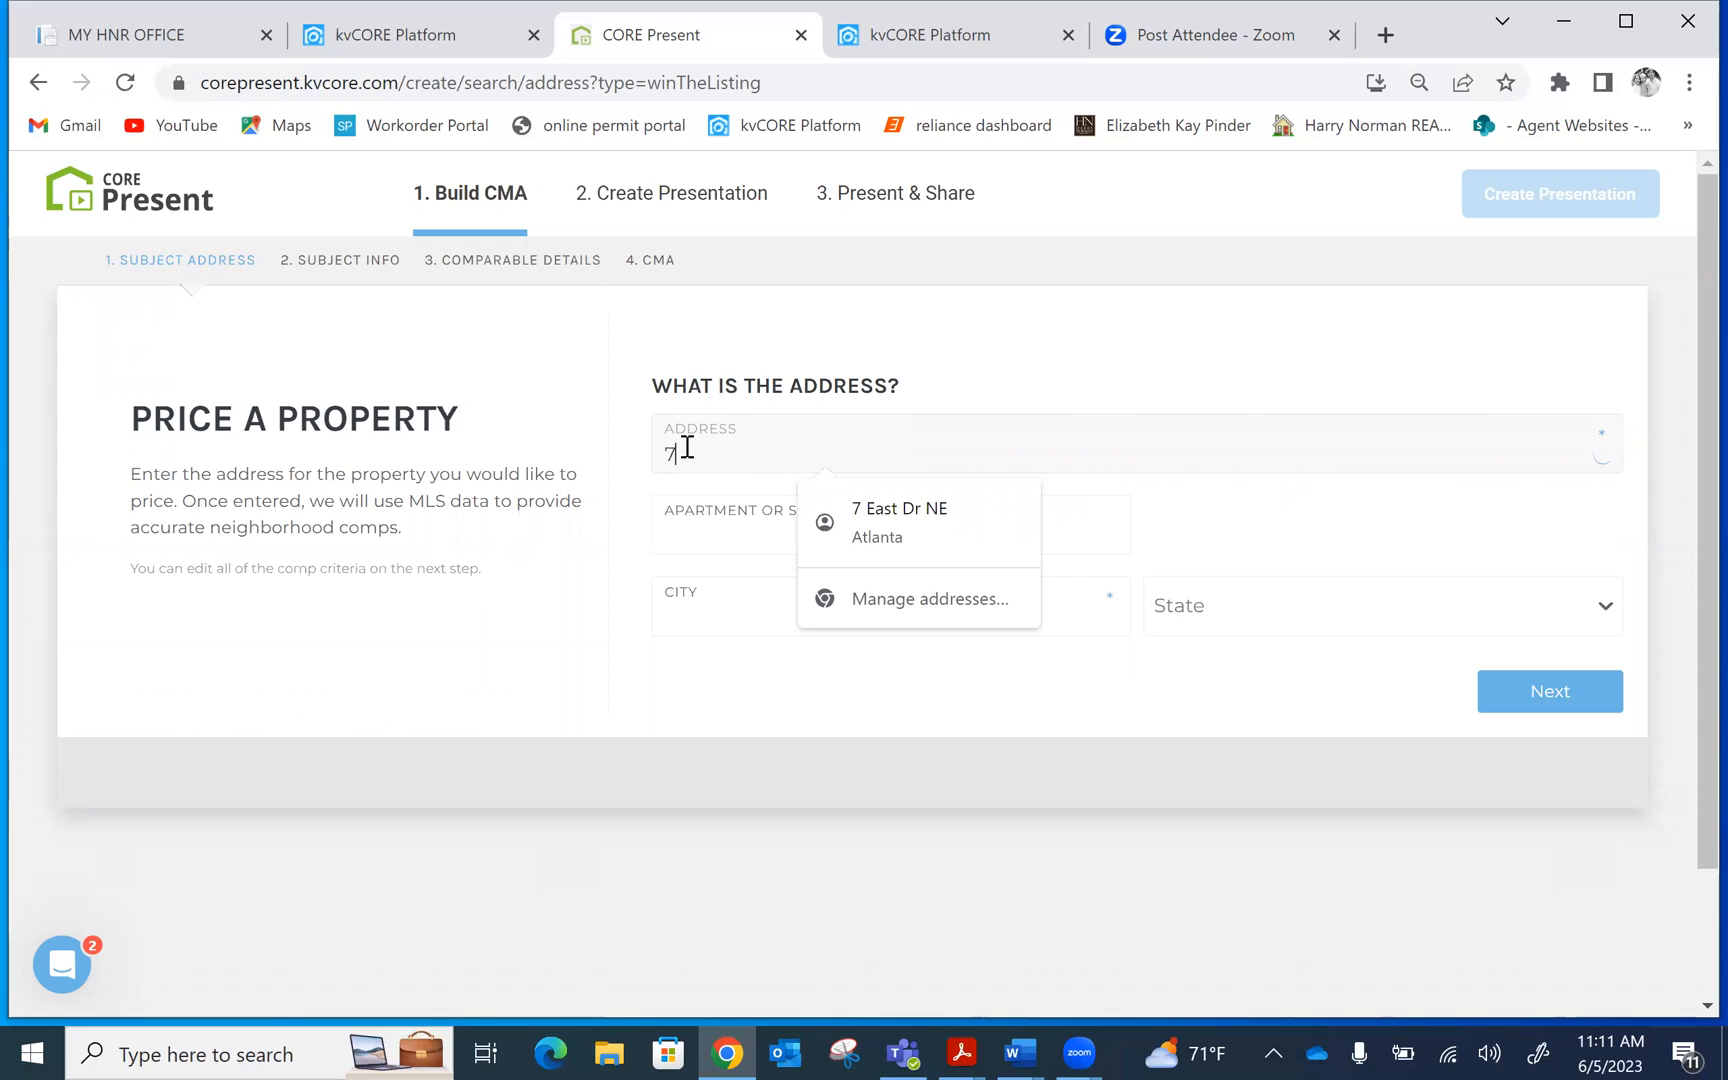
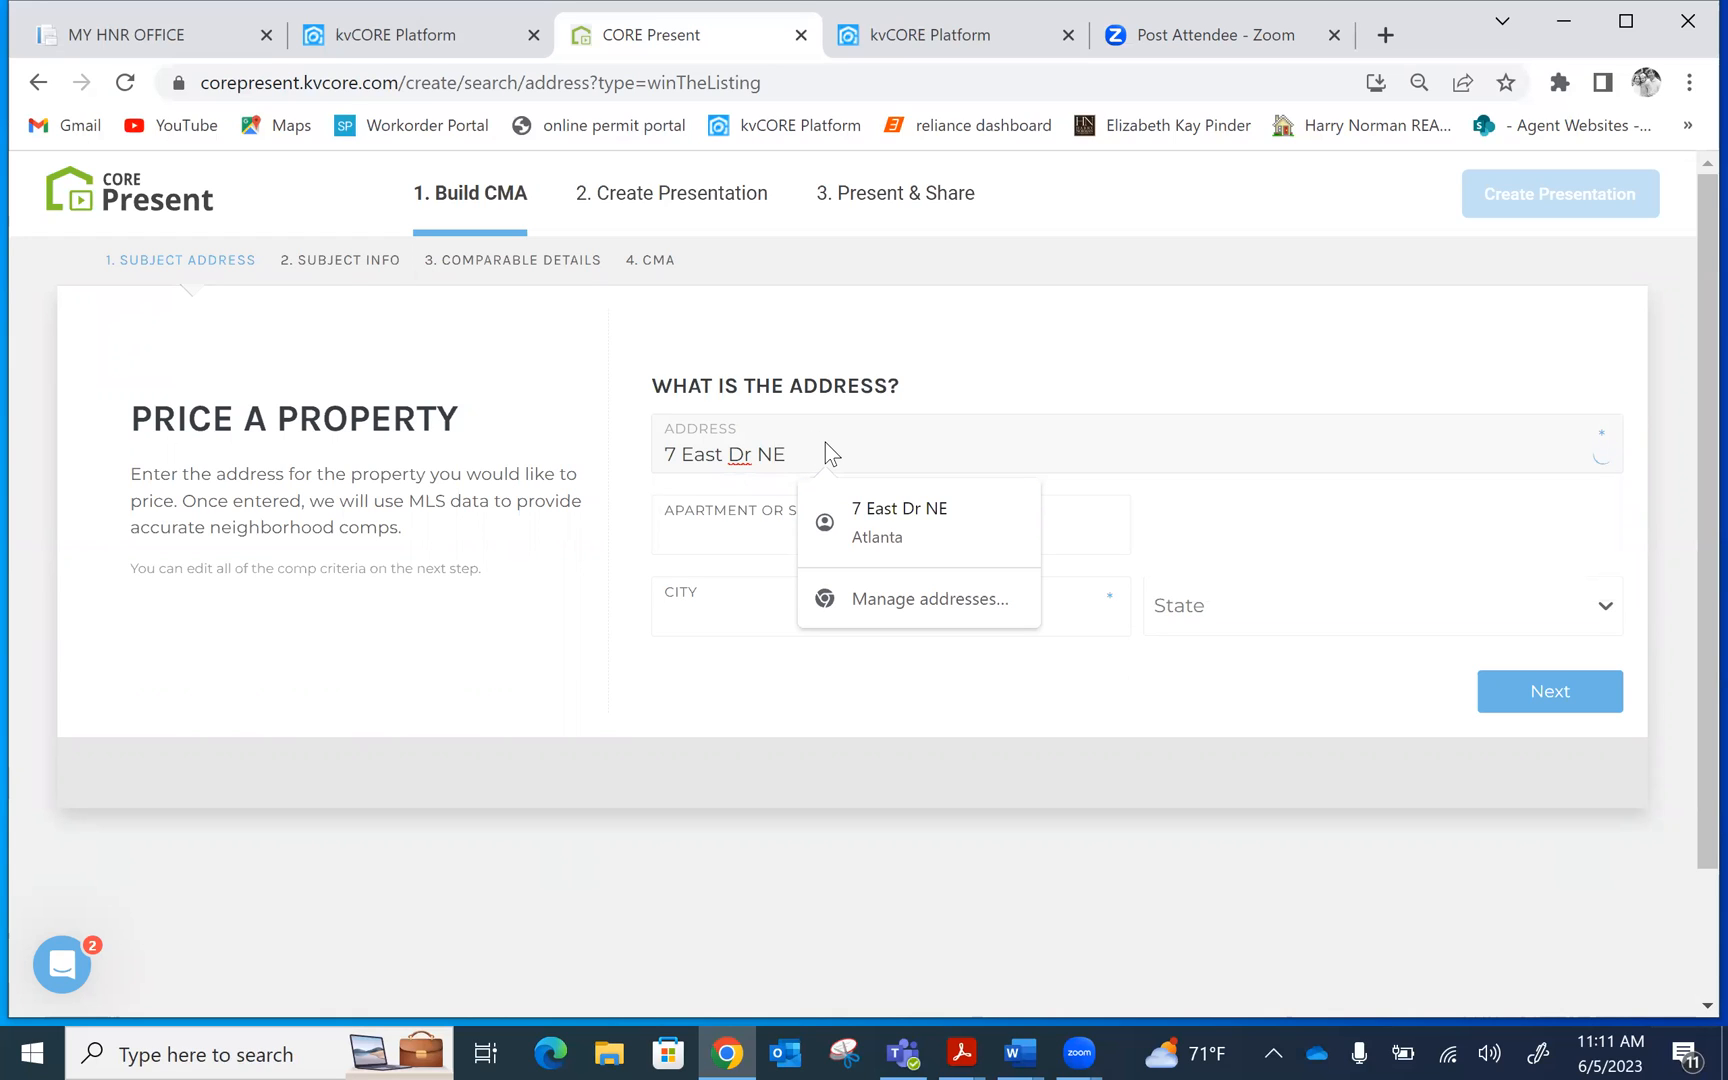
{"action": "type", "text": "E"}
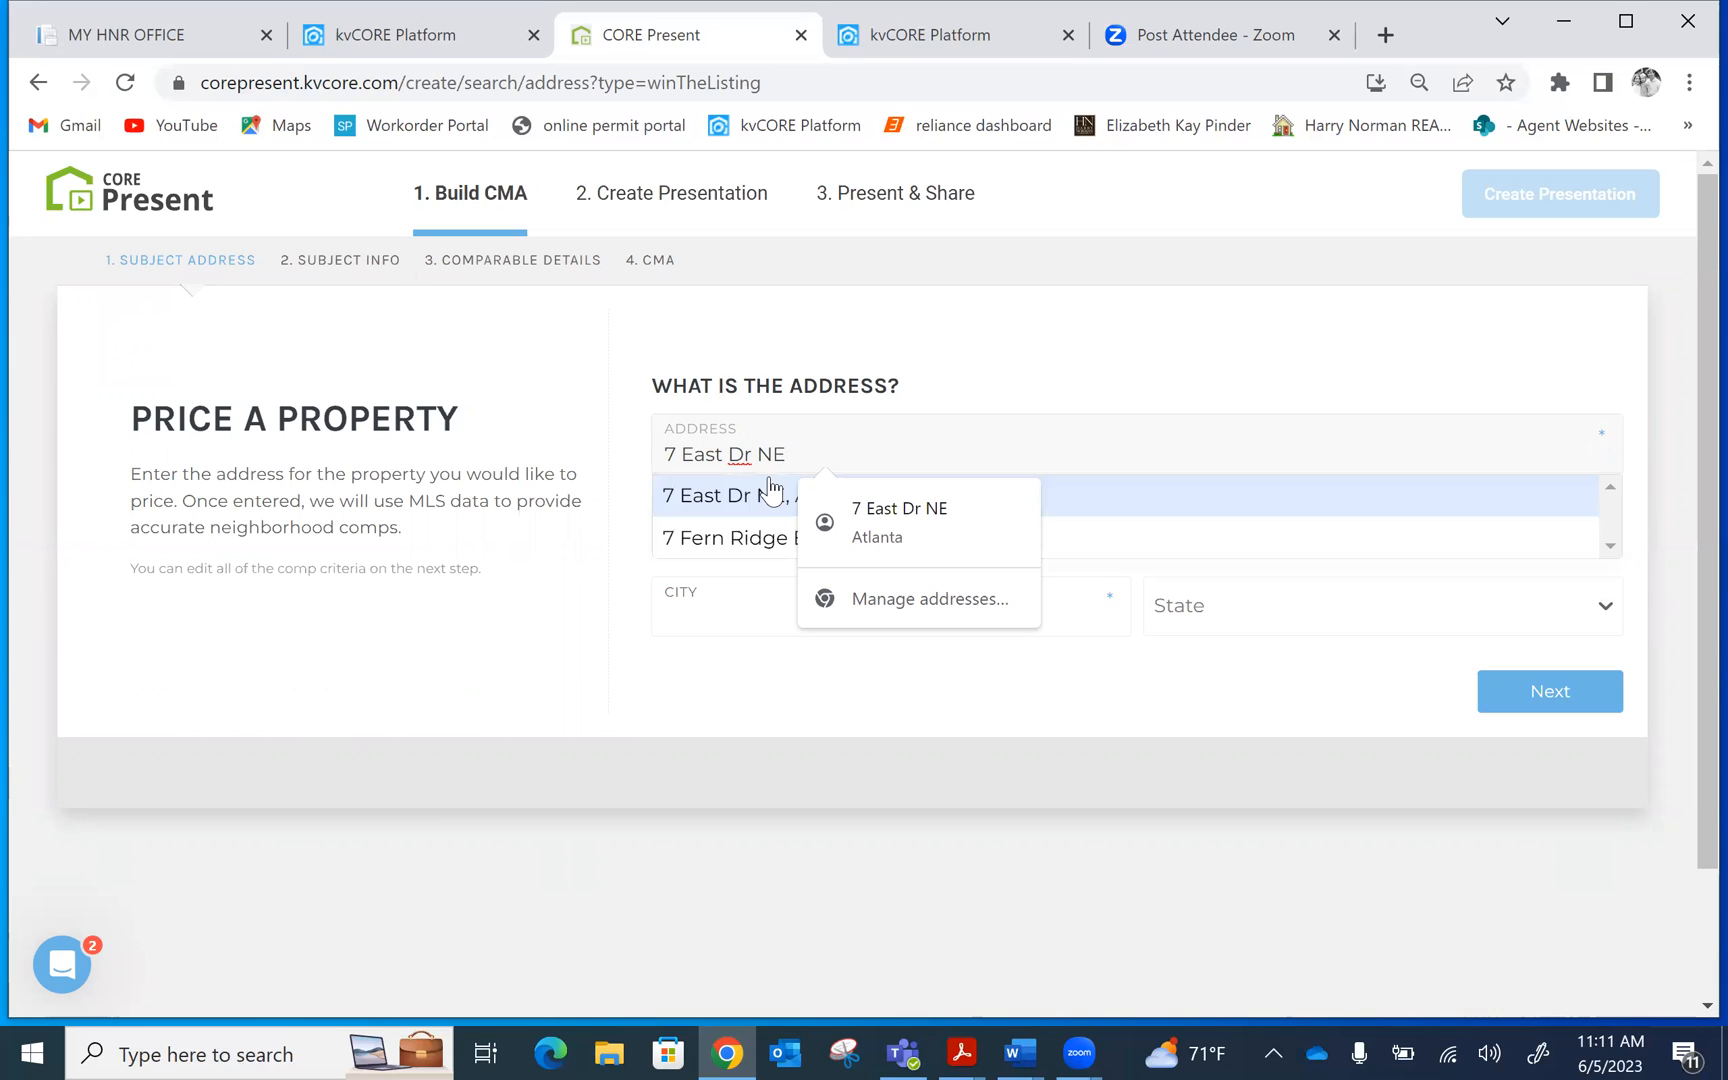
{"action": "left_click", "coordinate": [765, 492]}
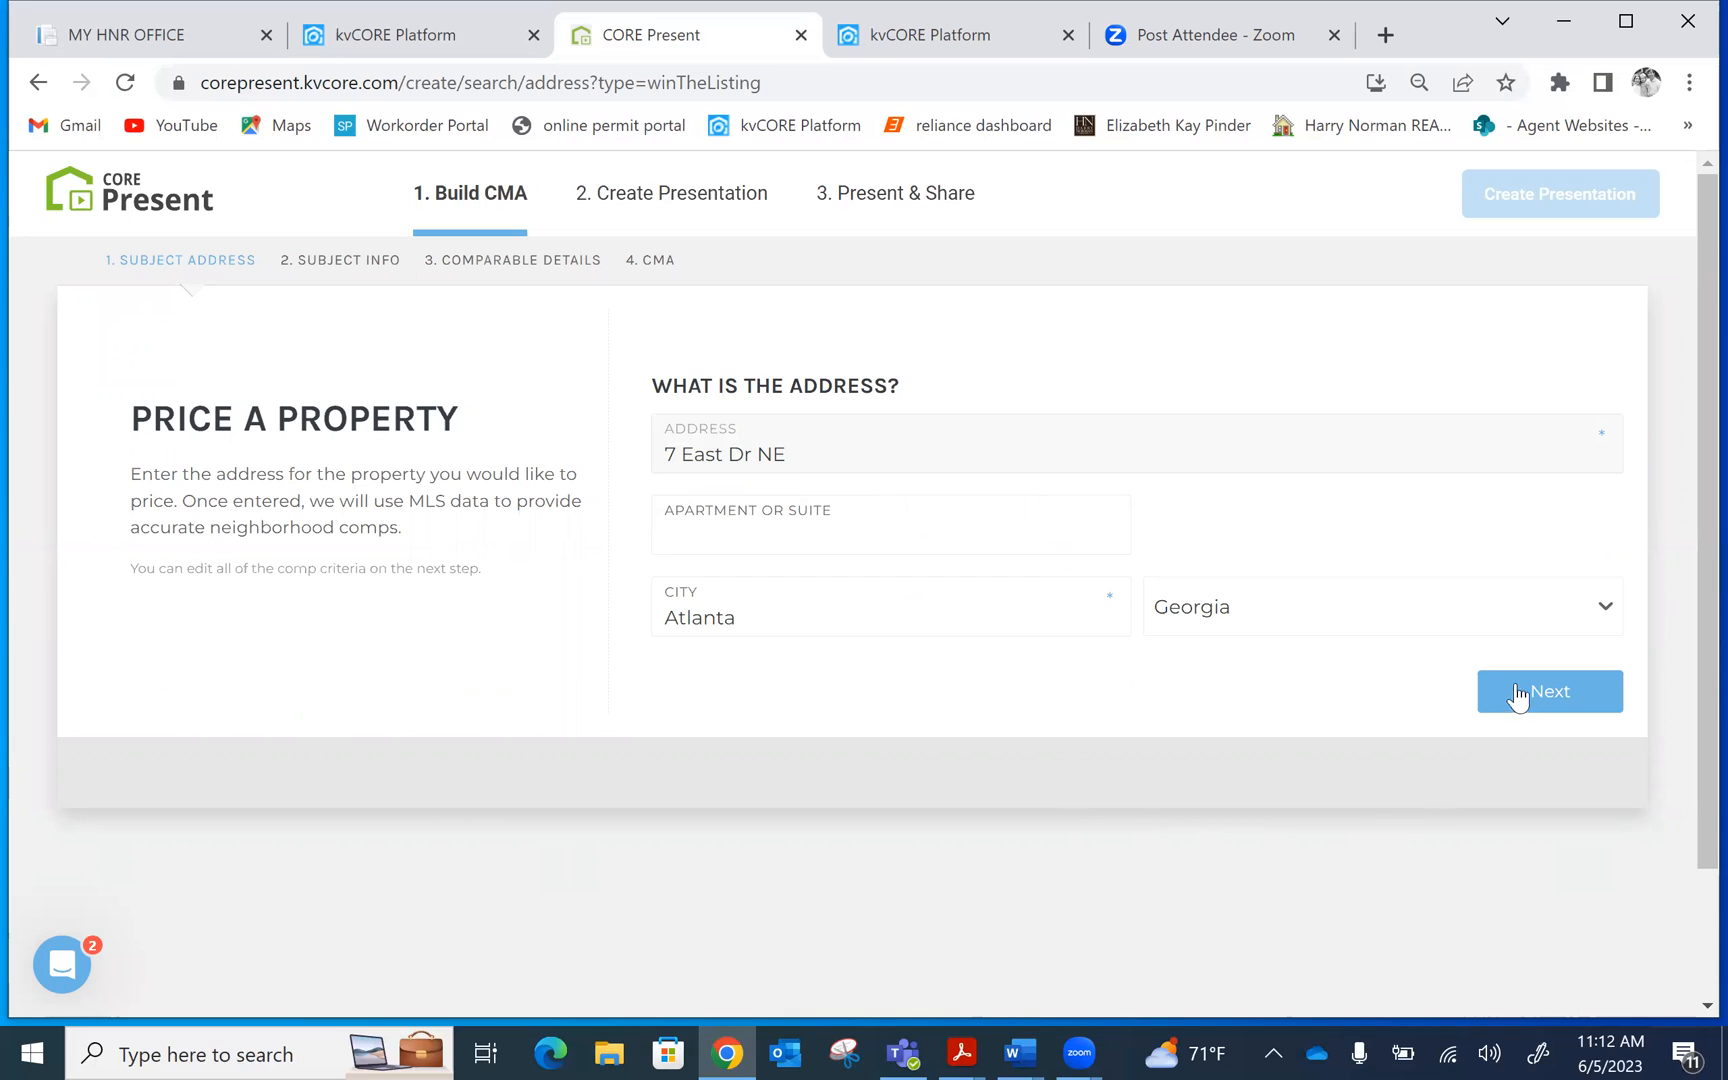
Advance to the subject property details: Single Family, 3 bedrooms, 1786 sq ft, built 1935
{"action": "left_click", "coordinate": [1549, 693]}
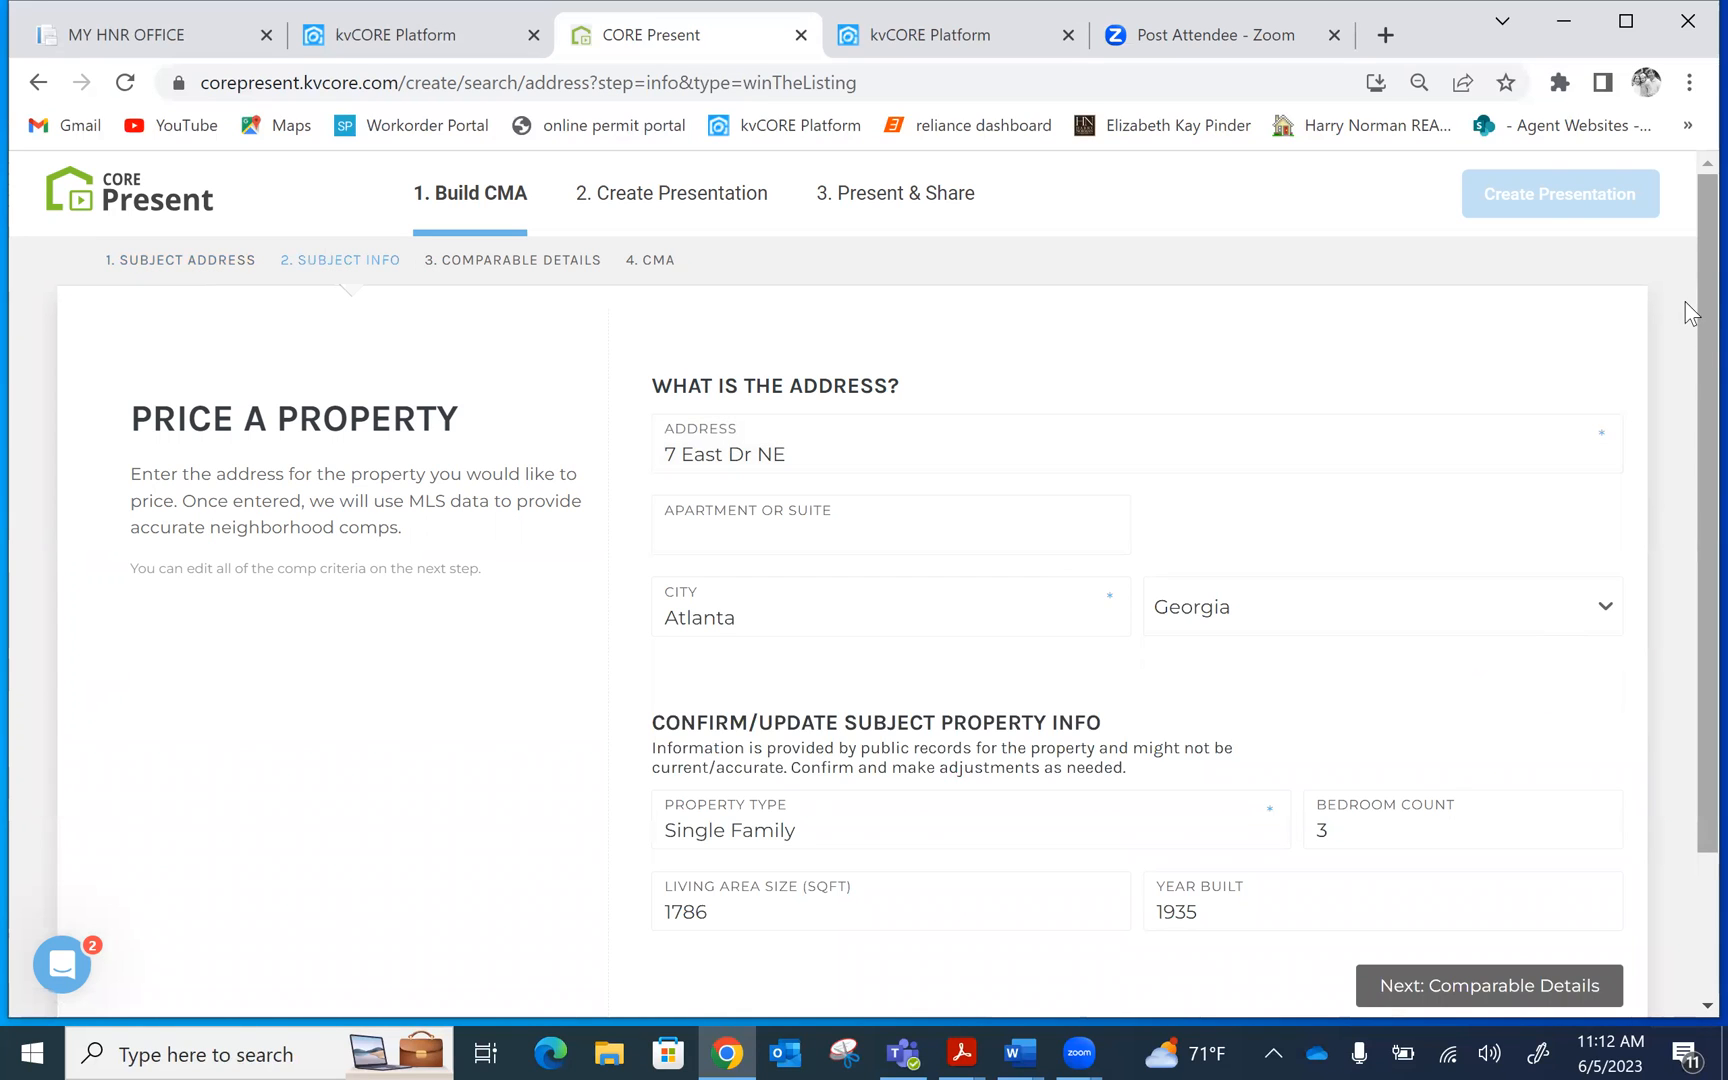
{"action": "scroll", "coordinate": [1685, 375], "scroll_direction": "down", "scroll_amount": 1}
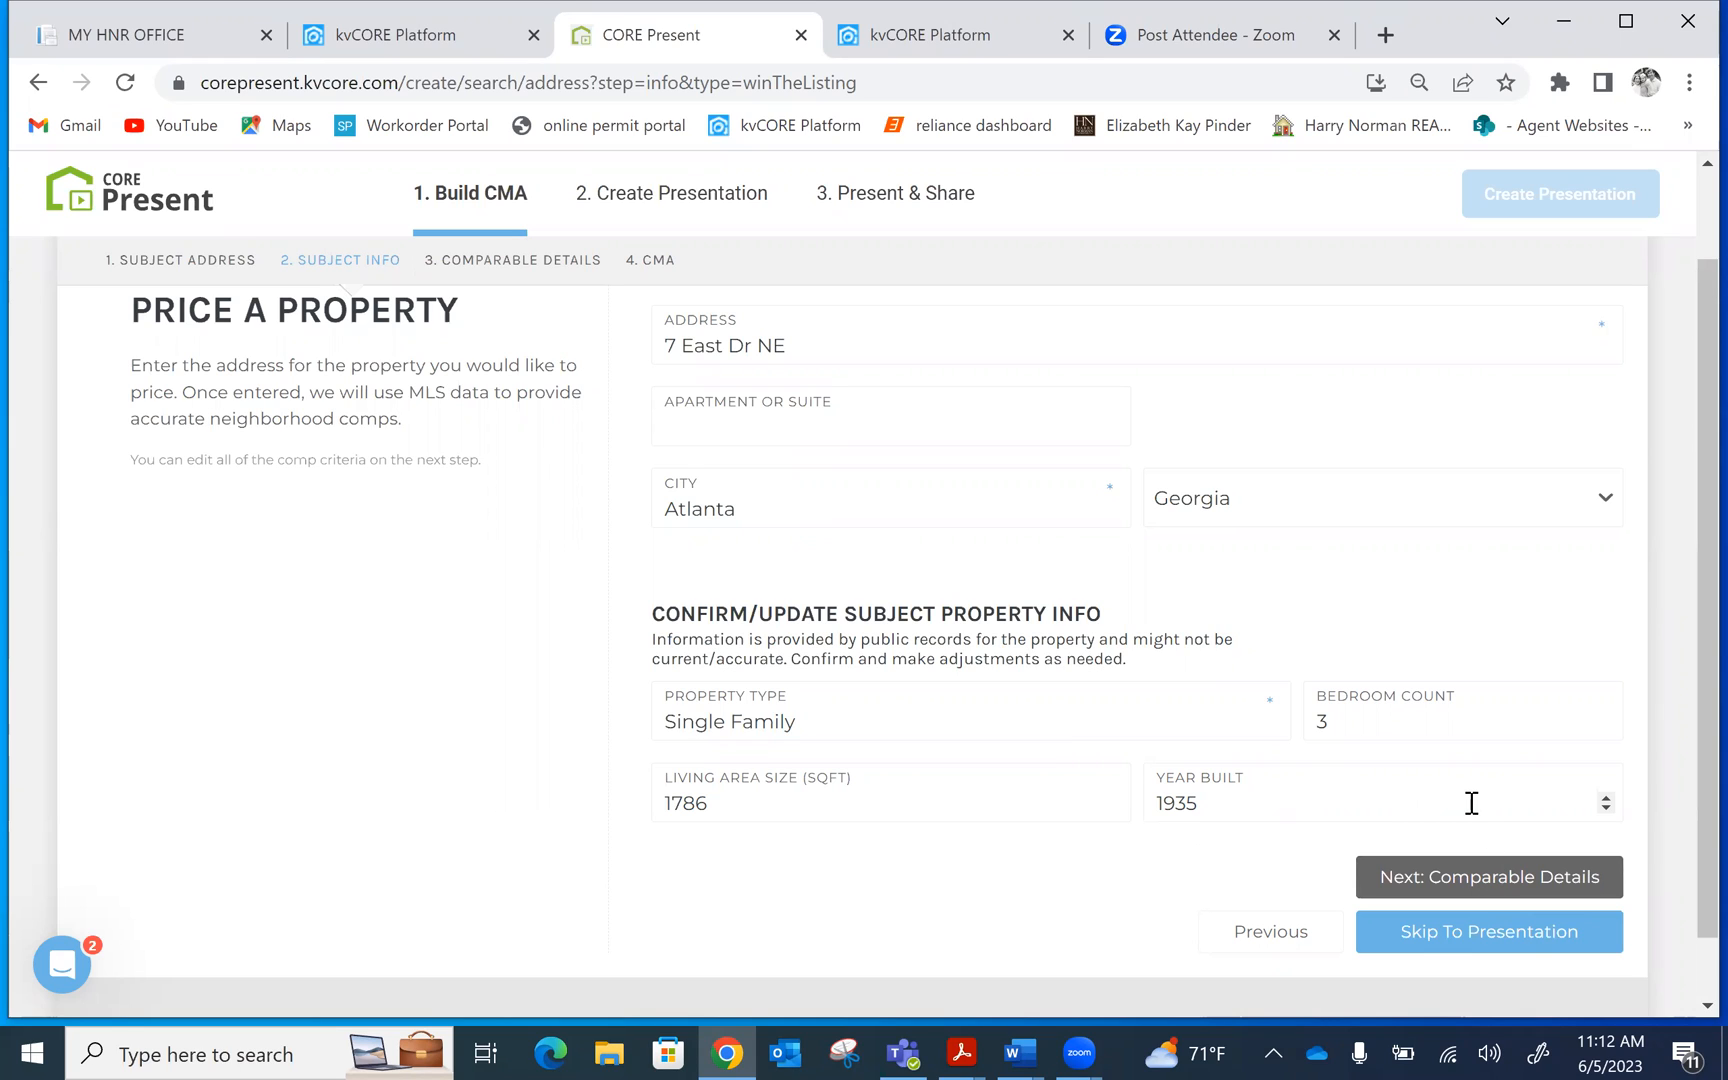
Change the bedroom count to 4 and the living area to 2000 sq ft
{"action": "left_click", "coordinate": [1372, 719]}
{"action": "key", "text": "BackSpace"}
{"action": "type", "text": "4"}
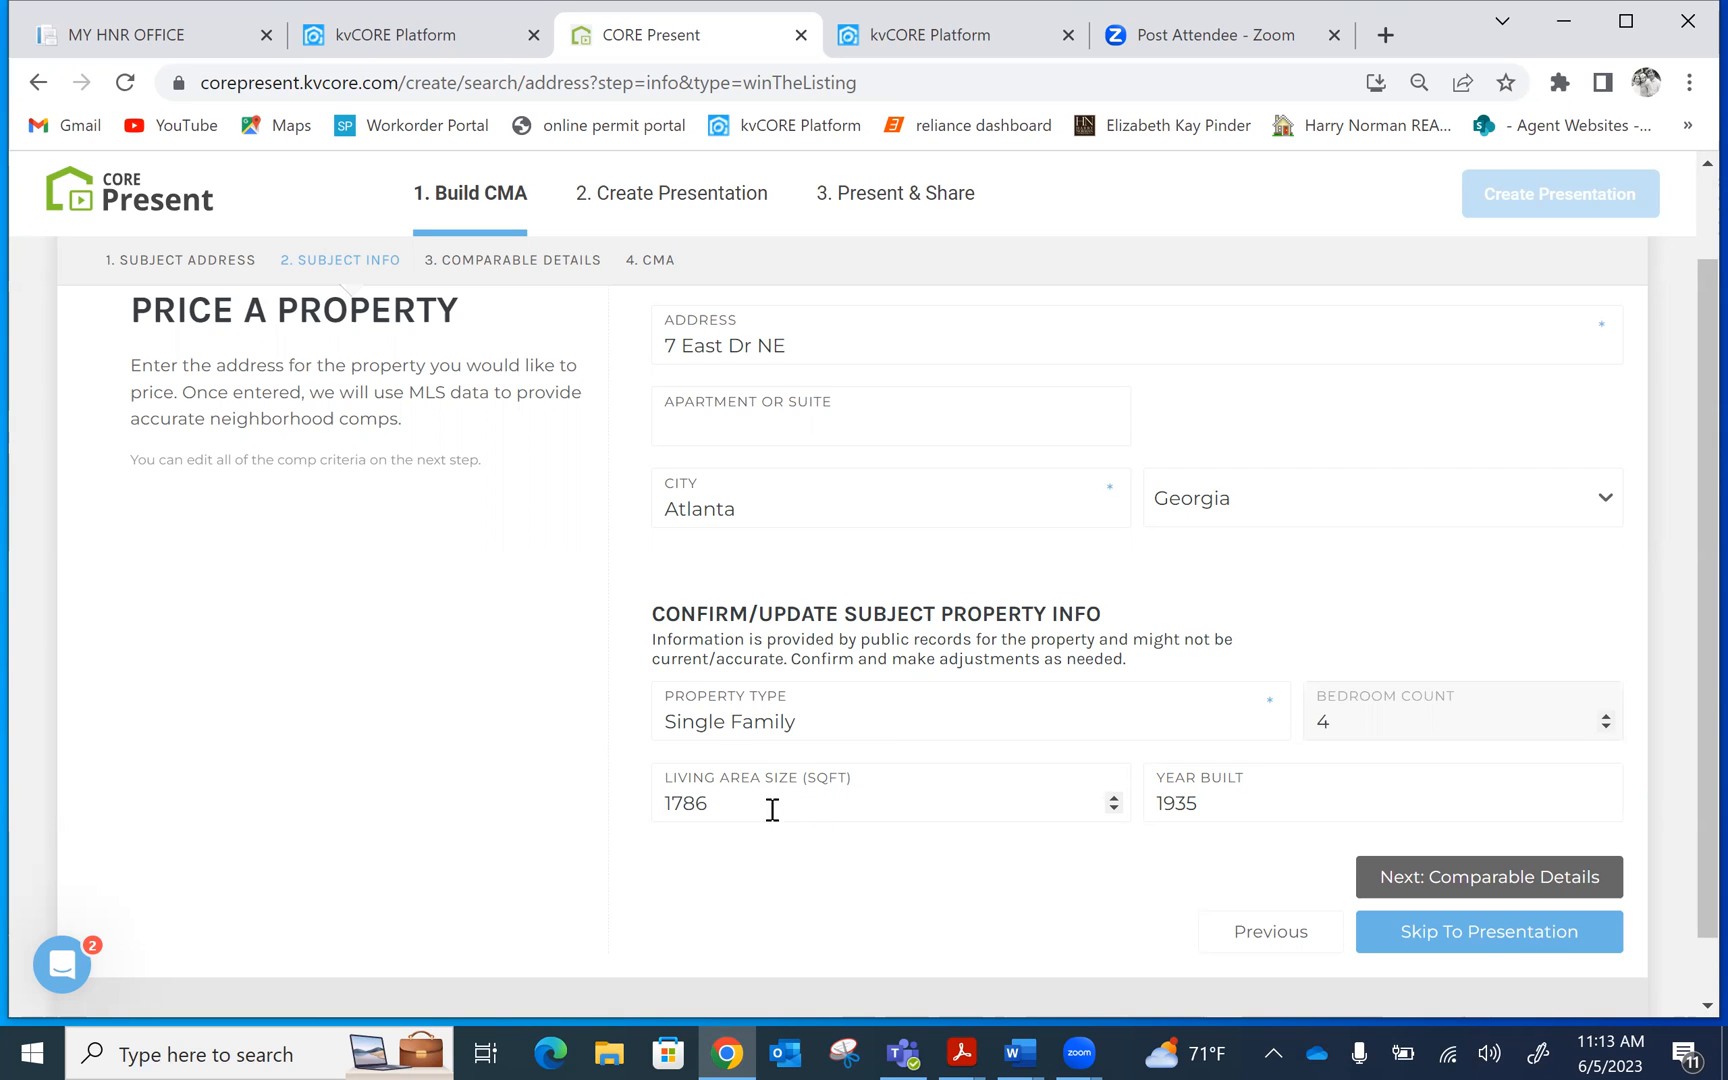
{"action": "left_click", "coordinate": [738, 804]}
{"action": "key", "text": "BackSpace"}
{"action": "key", "text": "BackSpace"}
{"action": "key", "text": "BackSpace"}
{"action": "key", "text": "BackSpace"}
{"action": "type", "text": "2000"}
{"action": "key", "text": "Tab"}
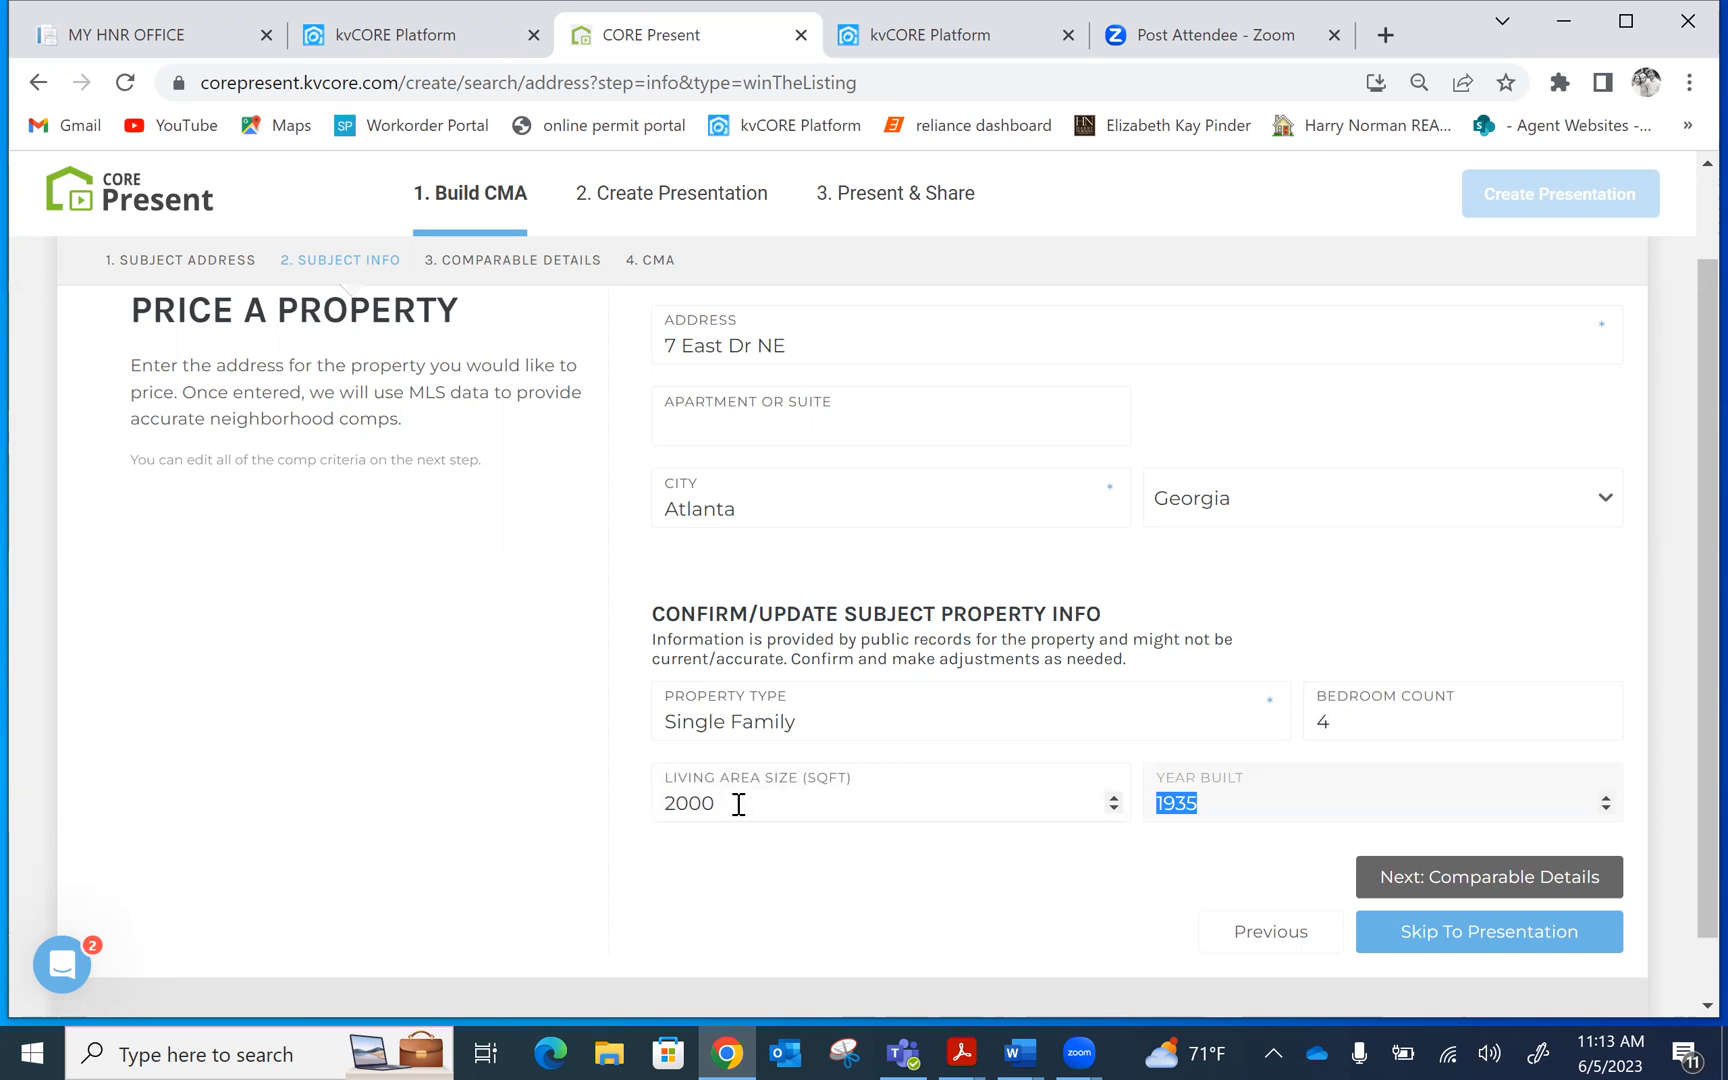
Correct the bedrooms to 3 and living area to 1787 sq ft, then continue to Comparable Details
{"action": "left_click", "coordinate": [1359, 720]}
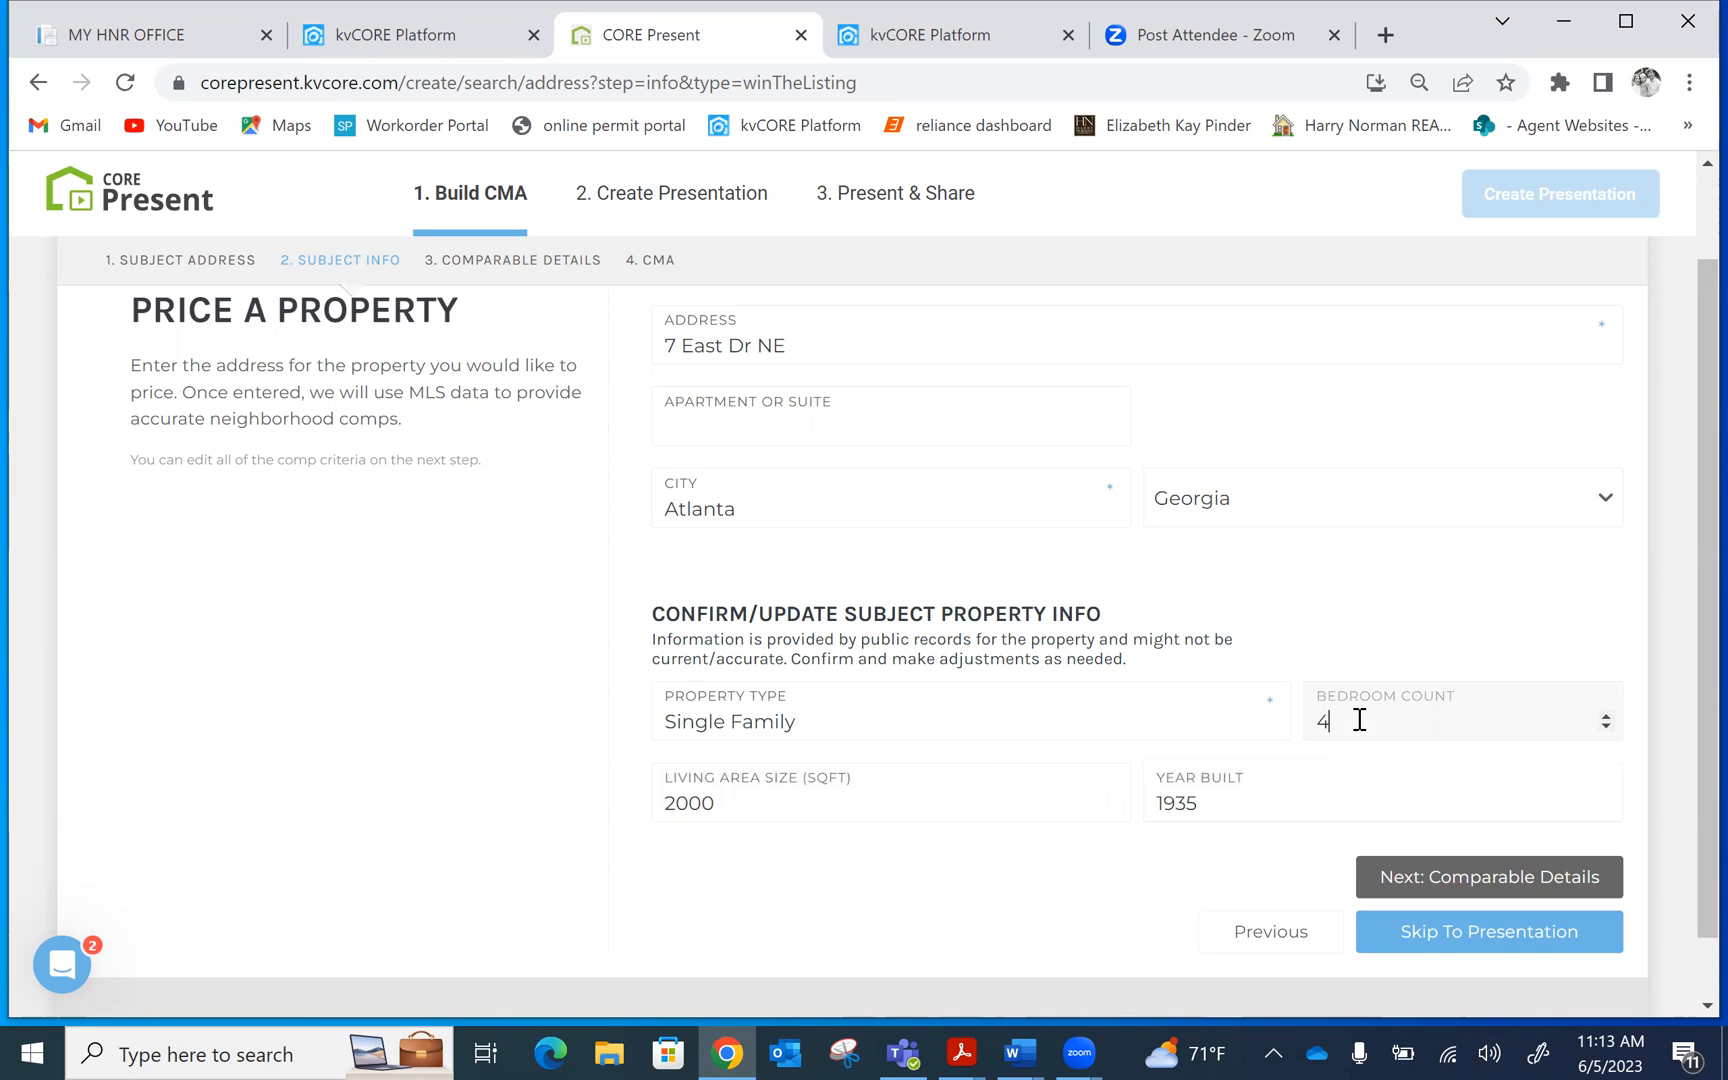
{"action": "key", "text": "BackSpace"}
{"action": "type", "text": "3"}
{"action": "left_click", "coordinate": [726, 803]}
{"action": "key", "text": "BackSpace"}
{"action": "key", "text": "BackSpace"}
{"action": "key", "text": "BackSpace"}
{"action": "key", "text": "BackSpace"}
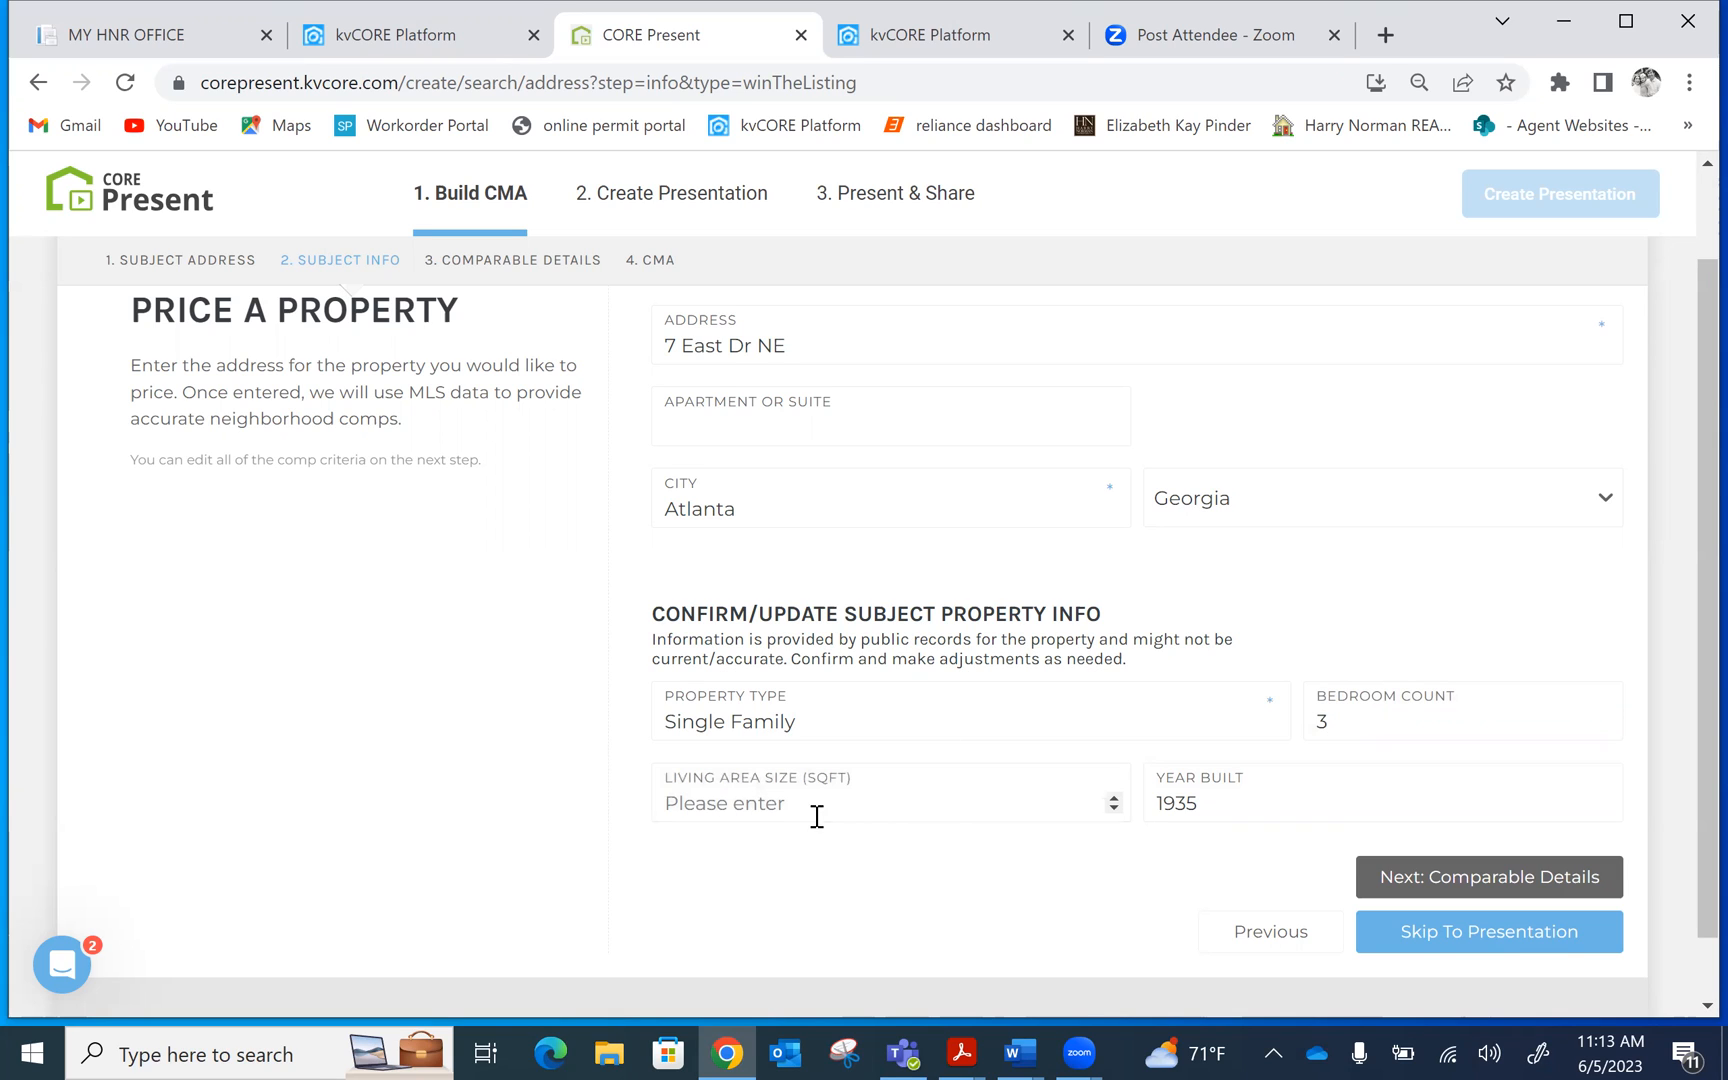
{"action": "type", "text": "1787"}
{"action": "left_click", "coordinate": [1451, 886]}
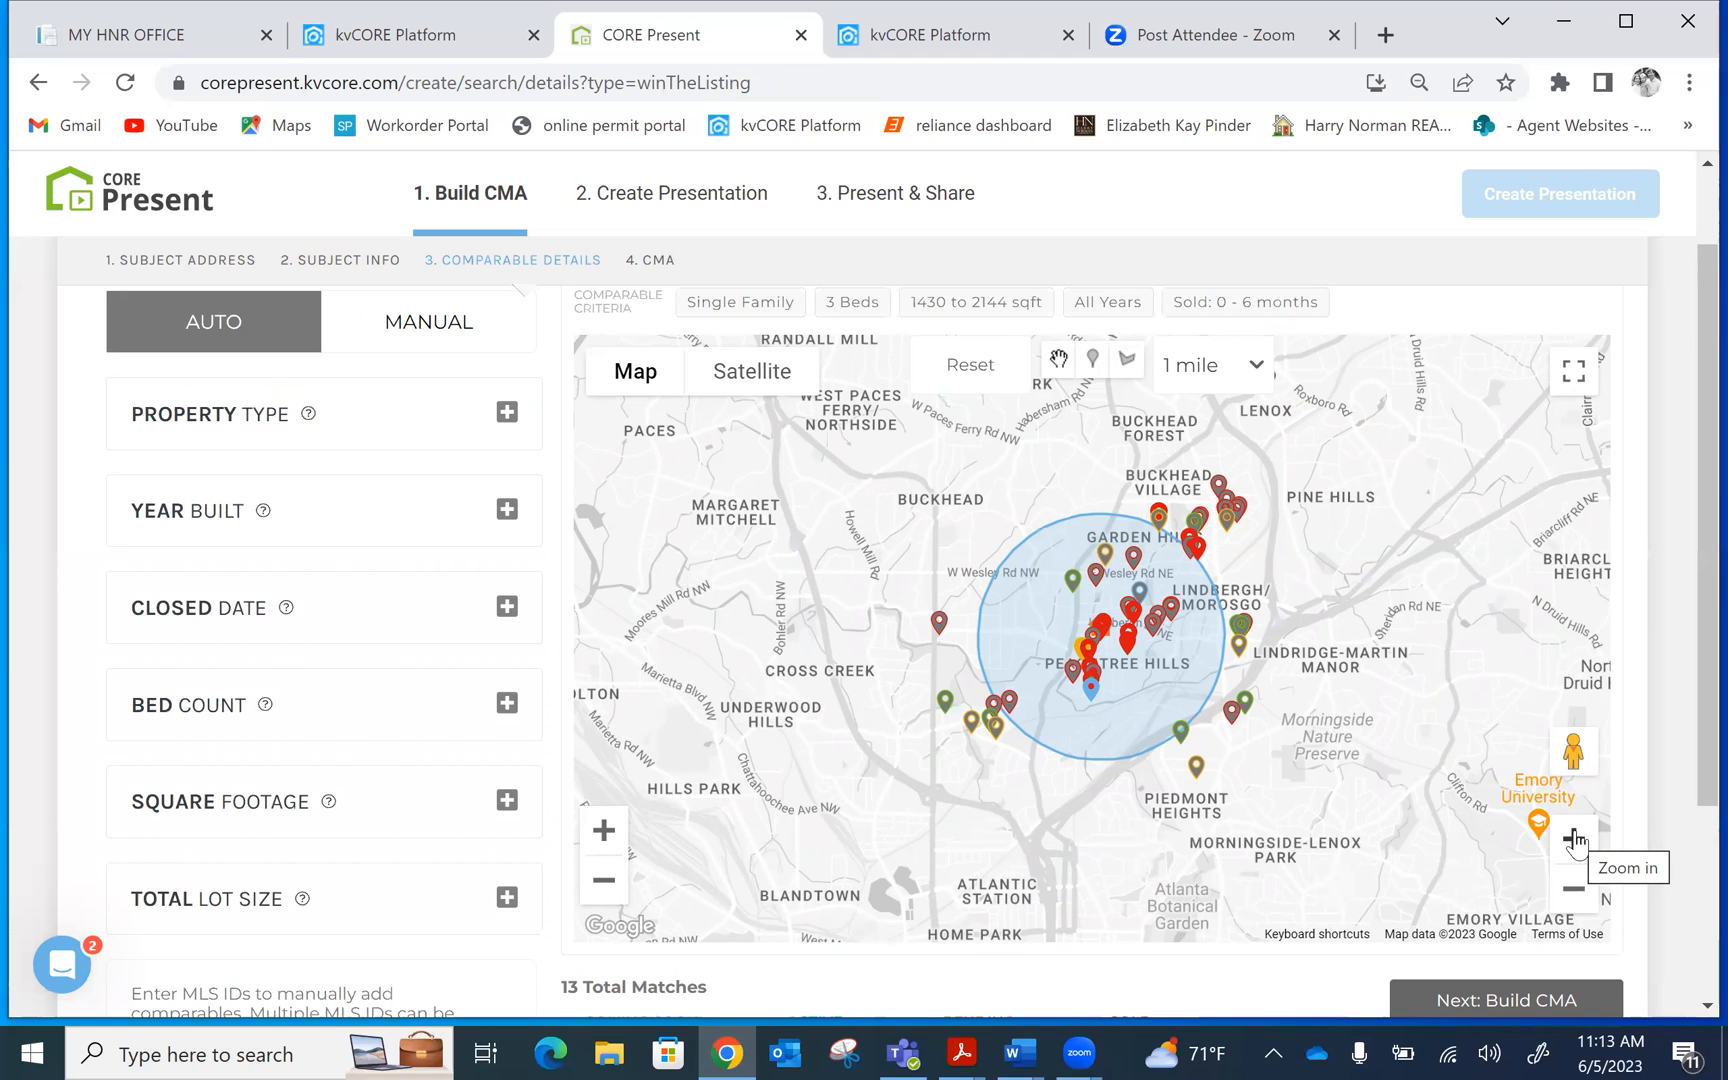
Zoom the comparables map in two levels so the 1-mile search circle fills the view
{"action": "left_click", "coordinate": [1575, 843]}
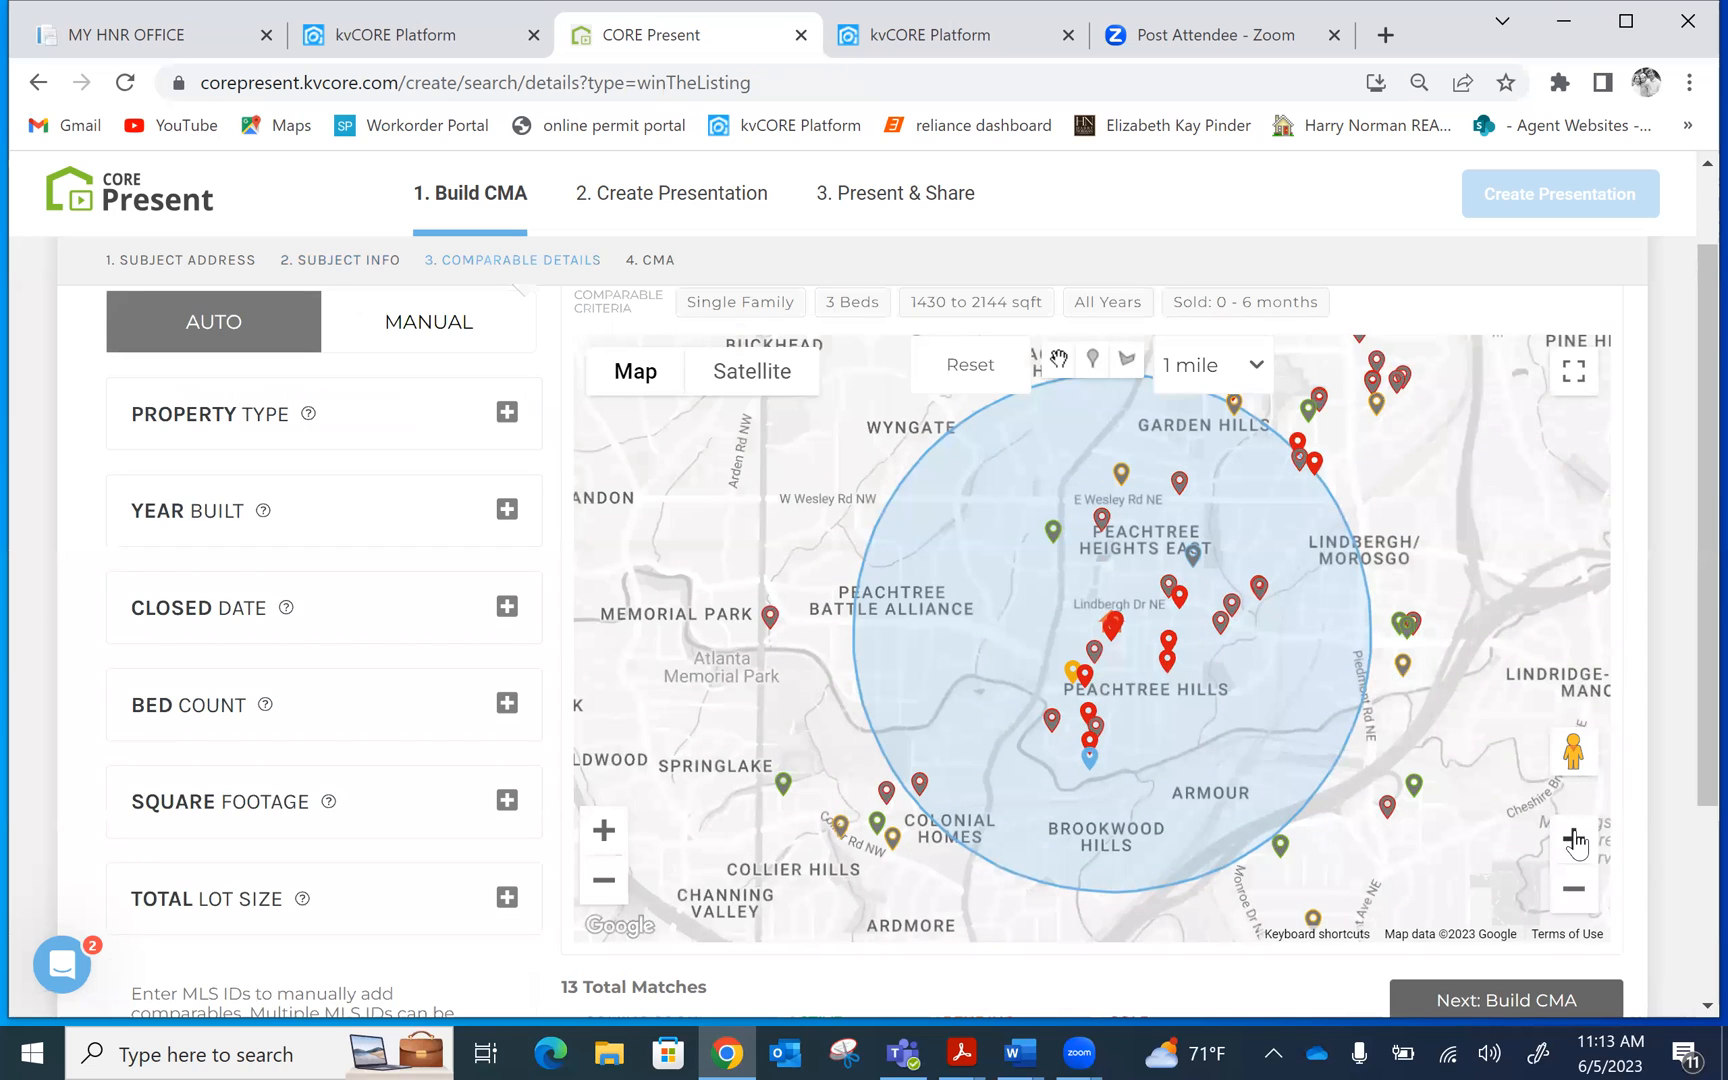
{"action": "left_click", "coordinate": [1575, 843]}
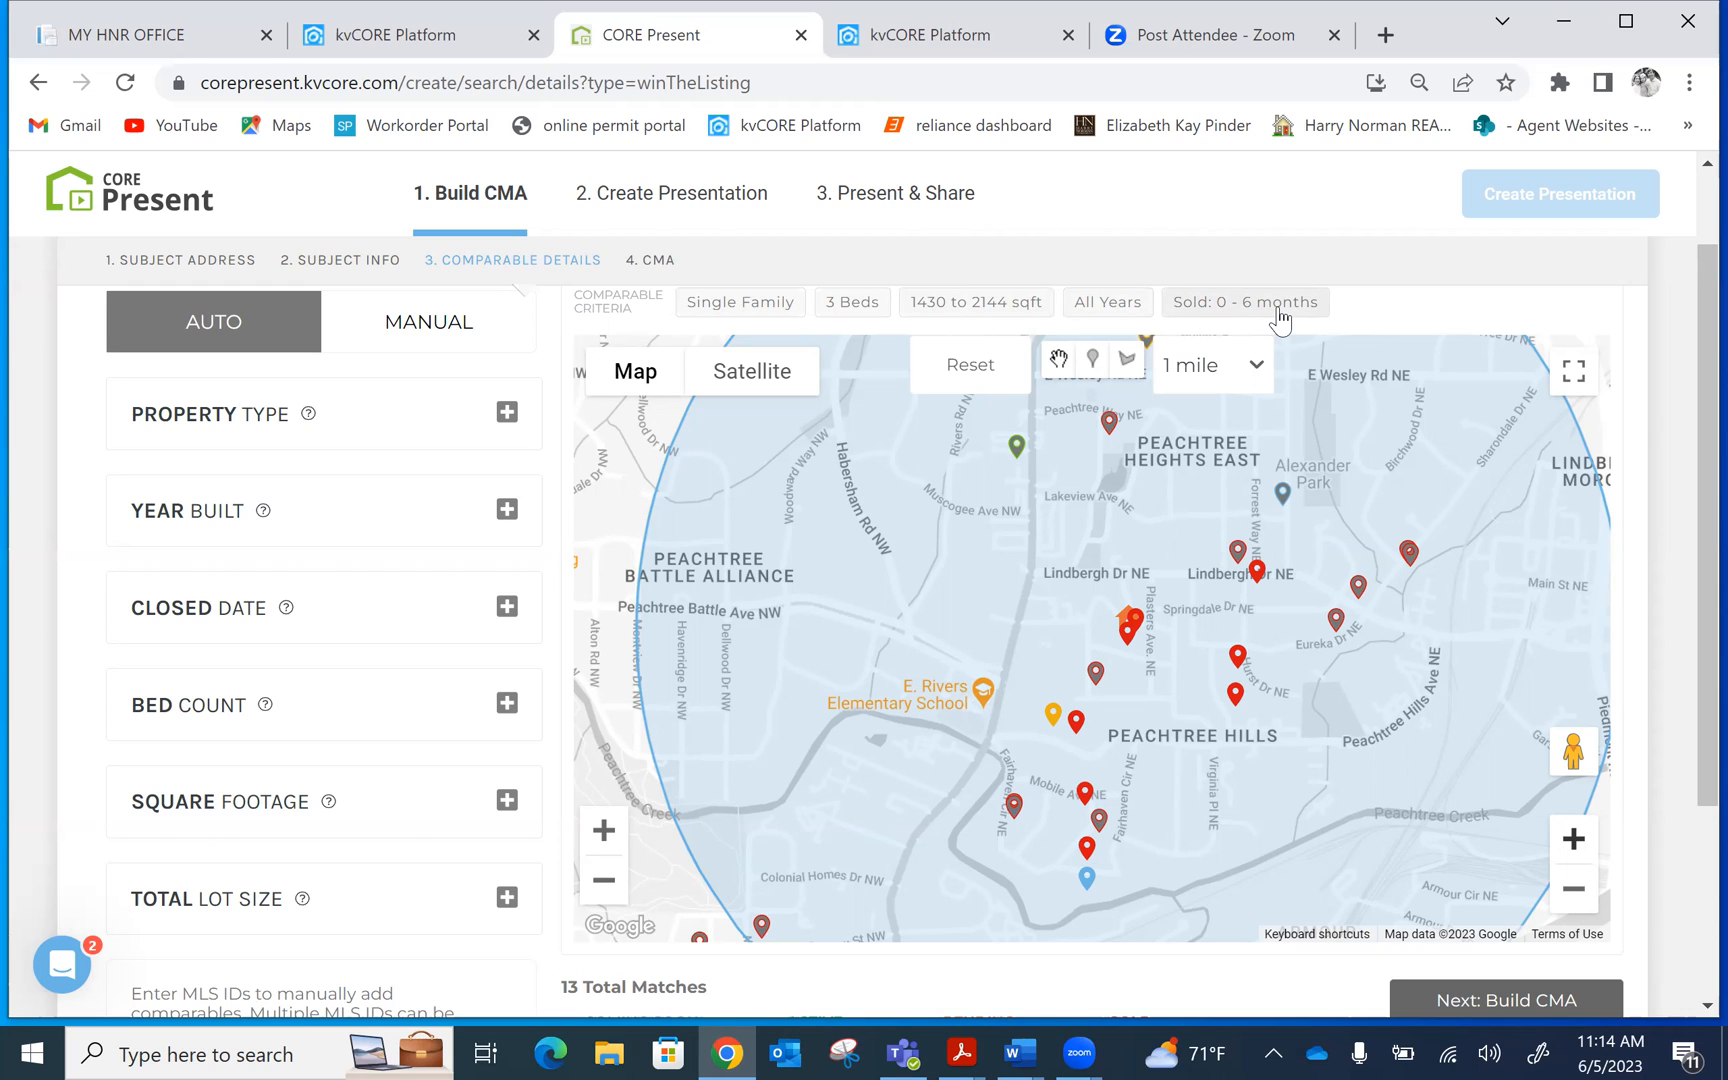
Review the search radius options and keep the radius at 1 mile
{"action": "left_click", "coordinate": [1257, 375]}
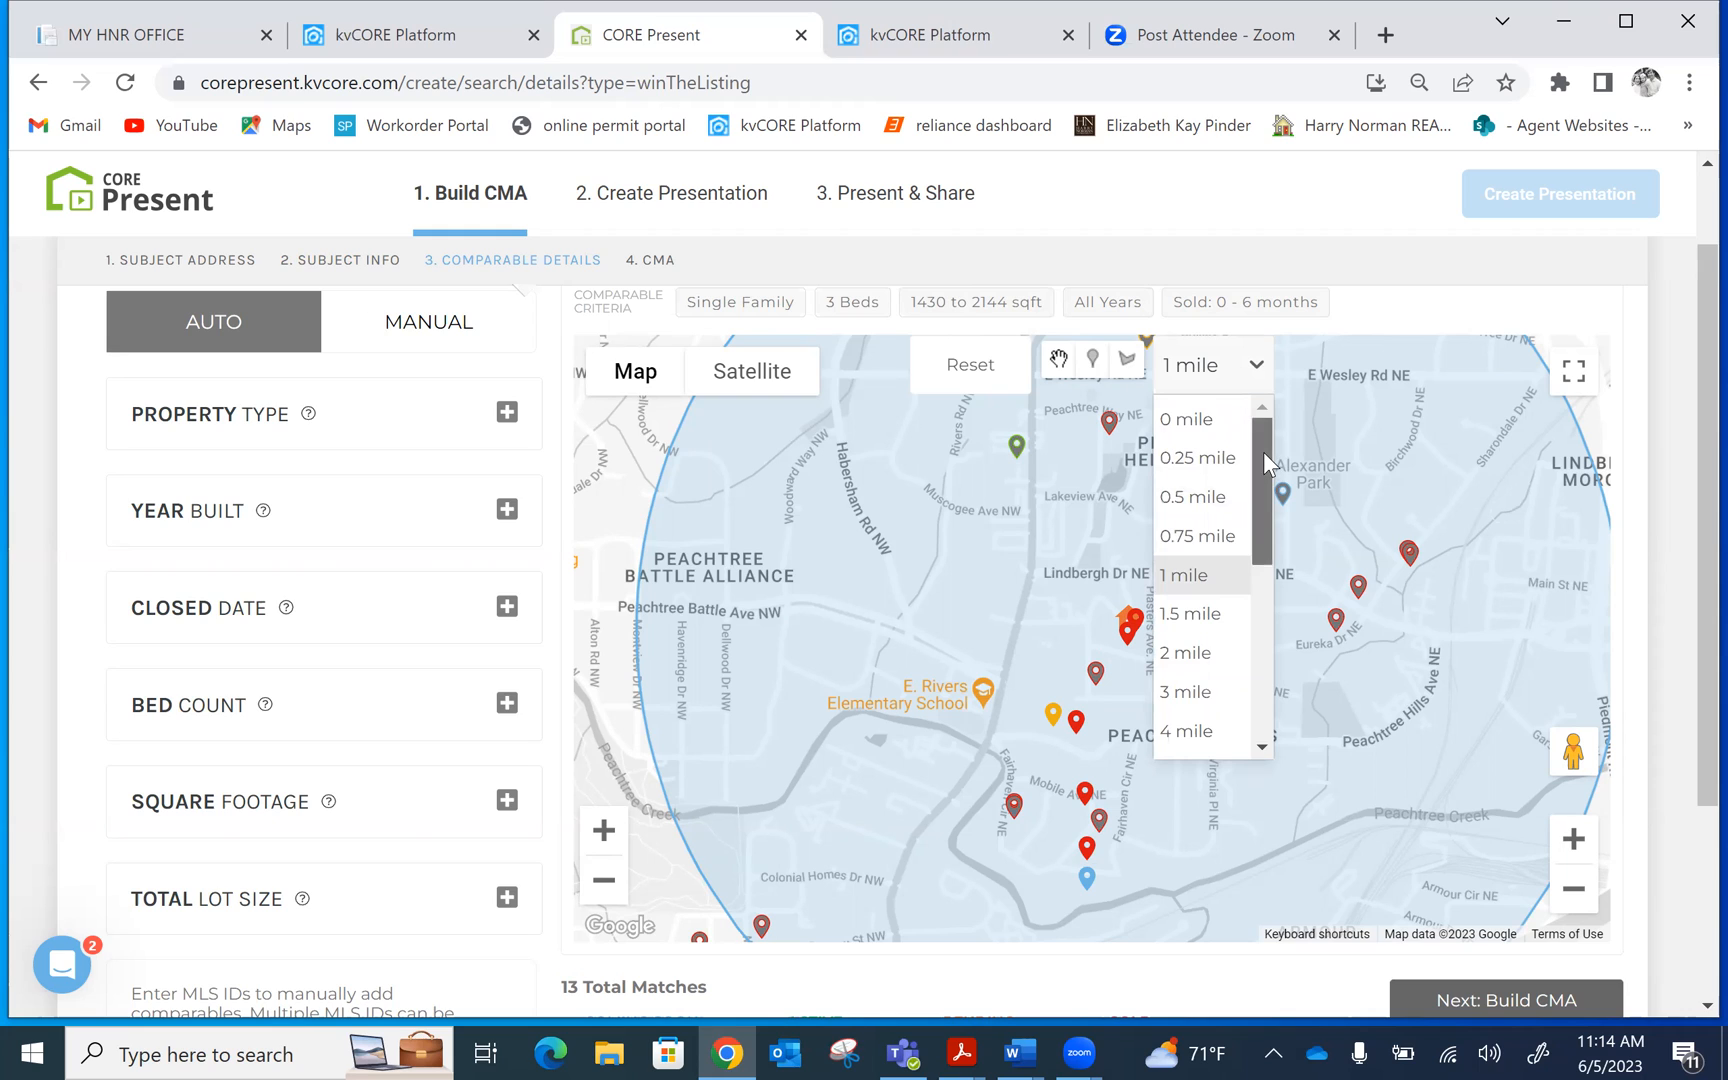
{"action": "left_click_drag", "start_coordinate": [1264, 451], "coordinate": [1270, 657]}
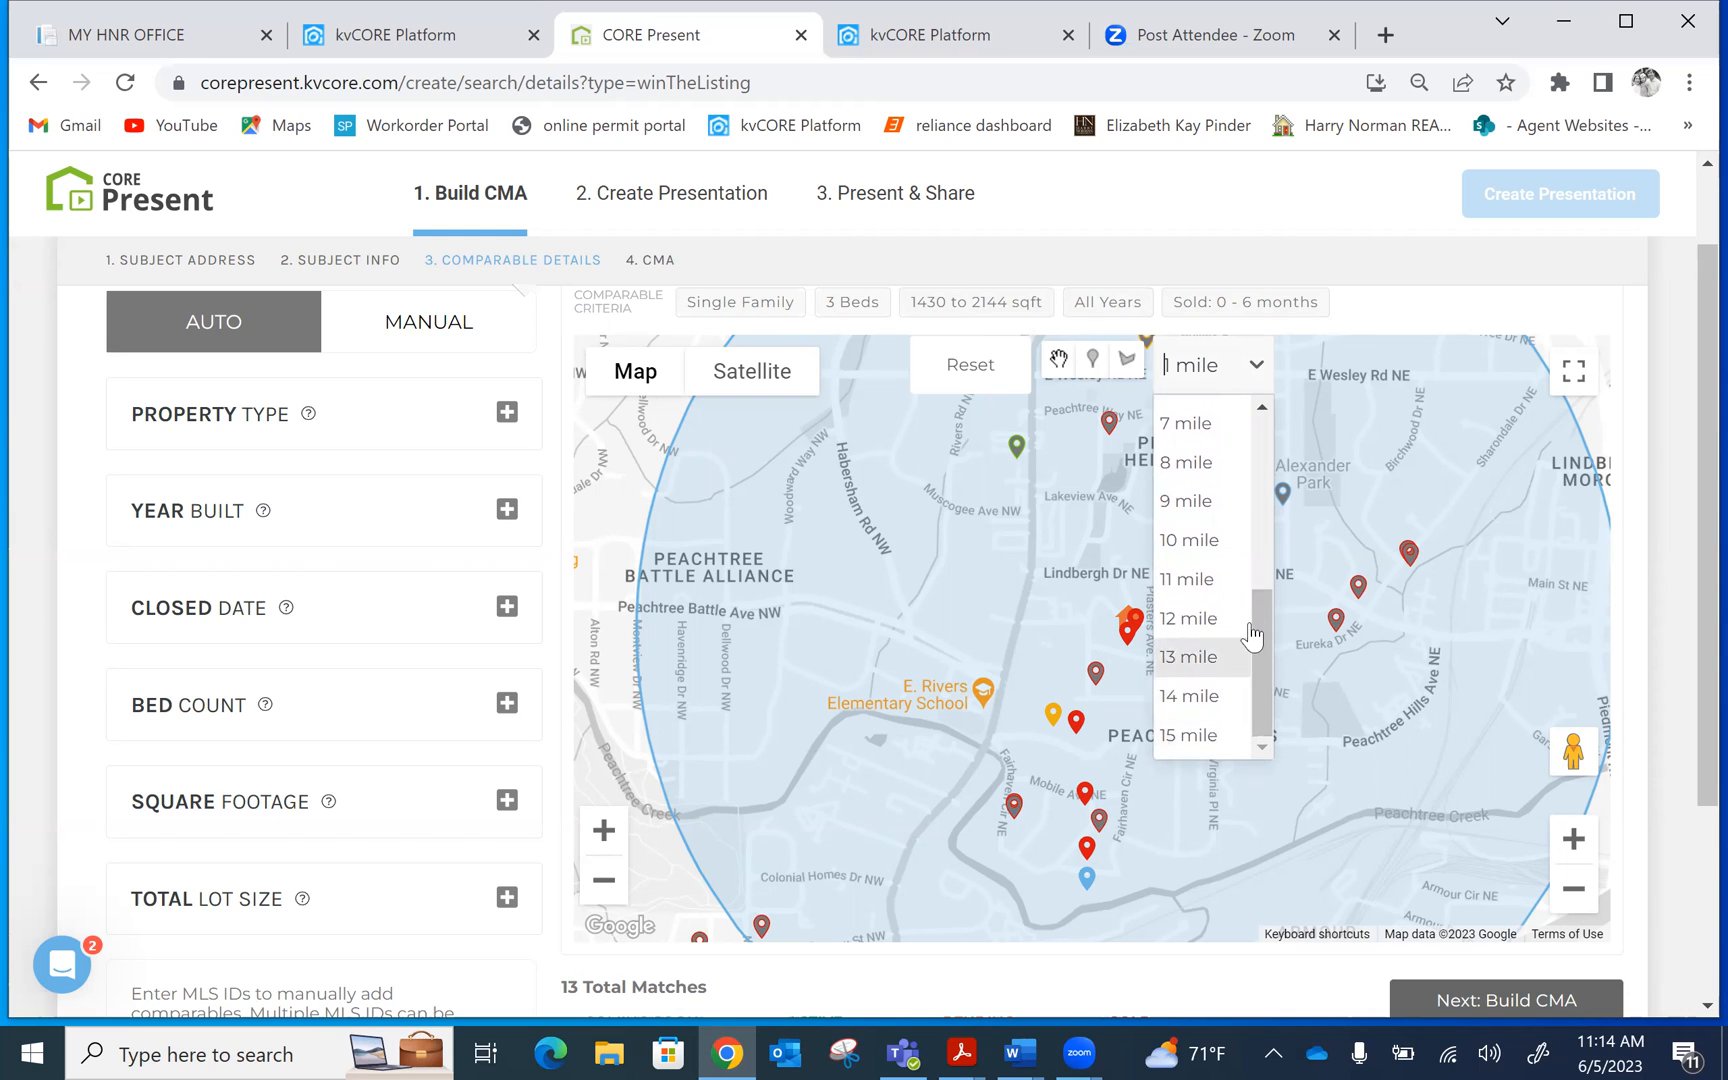
{"action": "left_click", "coordinate": [1261, 405]}
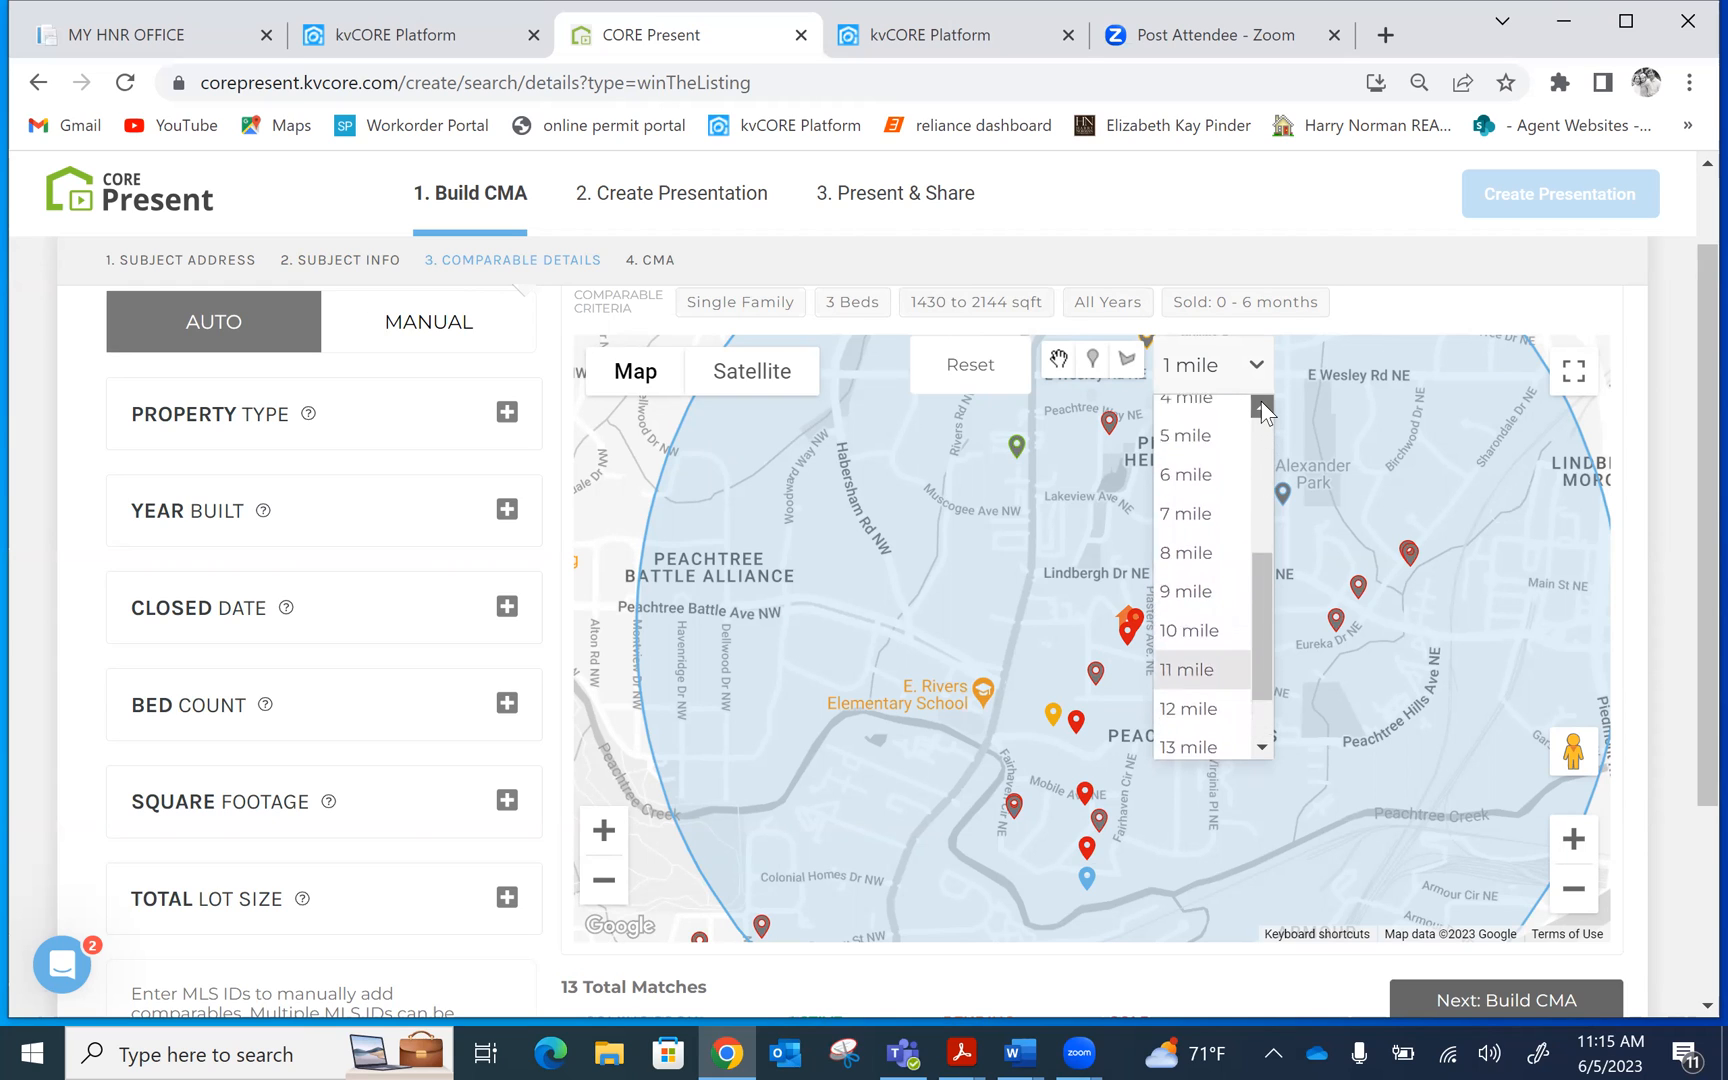
{"action": "left_click", "coordinate": [1261, 405]}
{"action": "left_click", "coordinate": [1393, 316]}
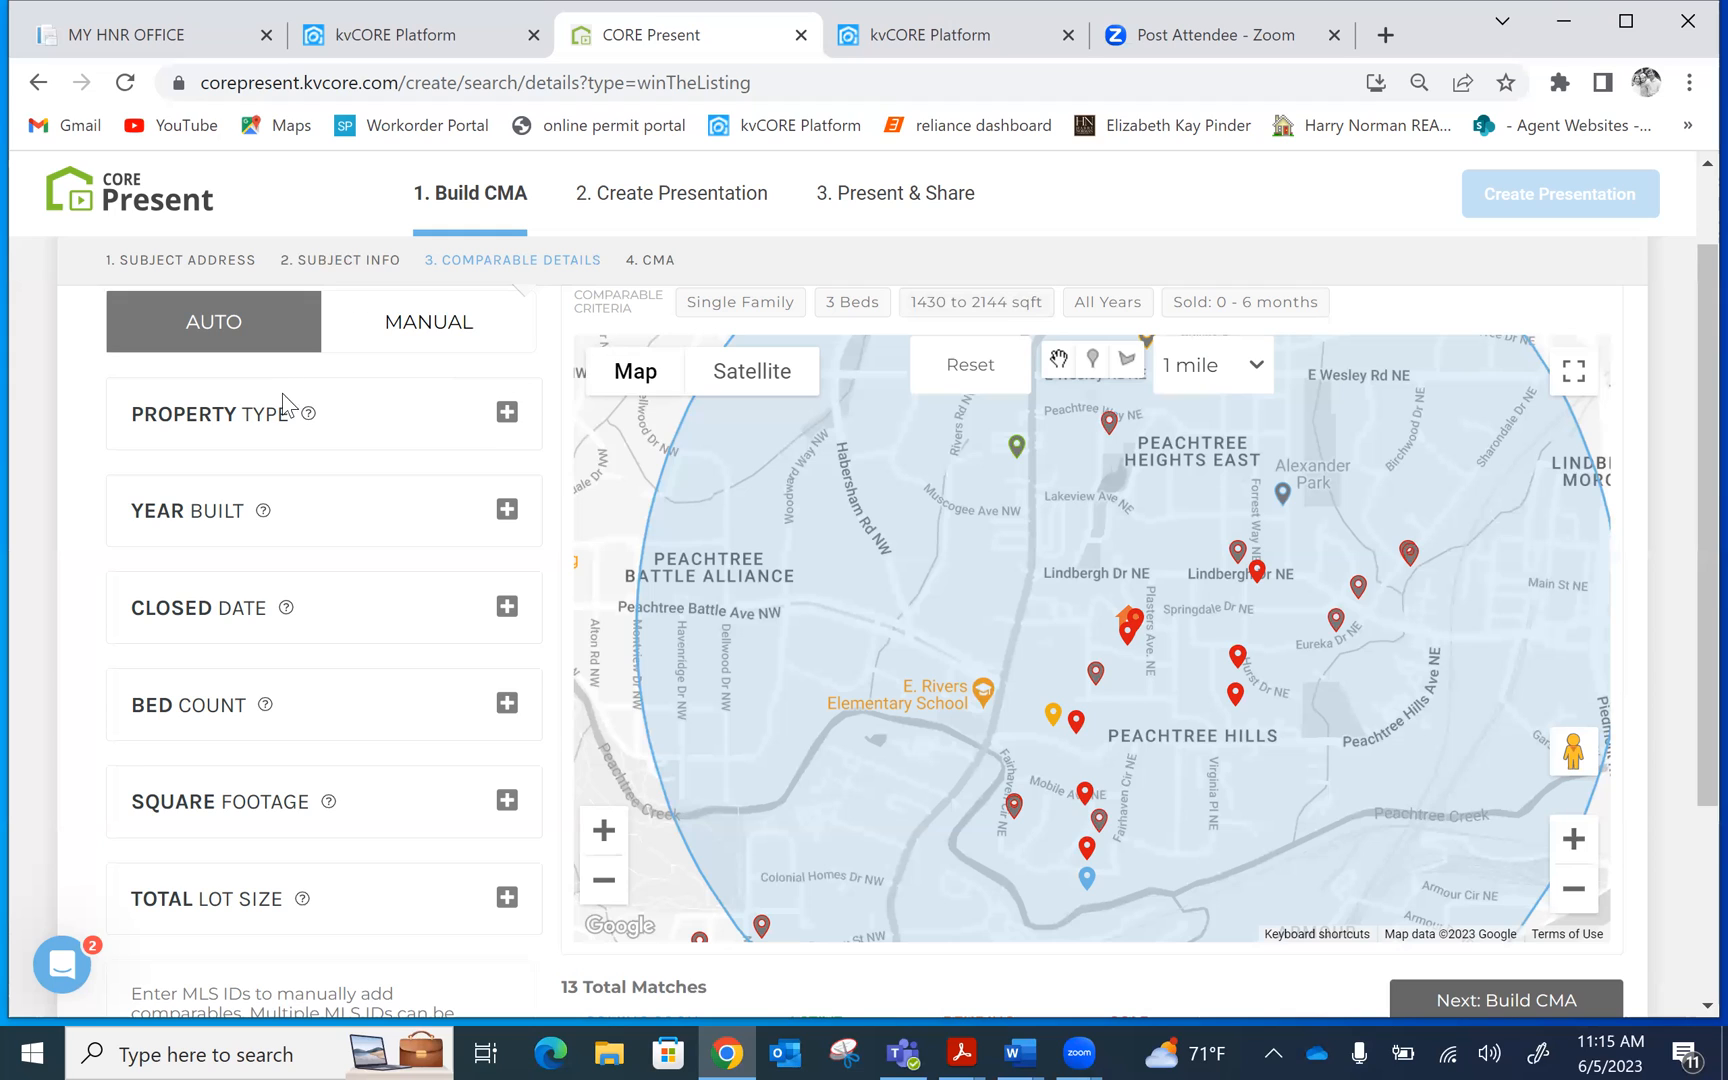
Expand the Property Type, Year Built and Closed Date filters: Single Family, 1935, sold within 0–6 months
{"action": "left_click", "coordinate": [507, 412]}
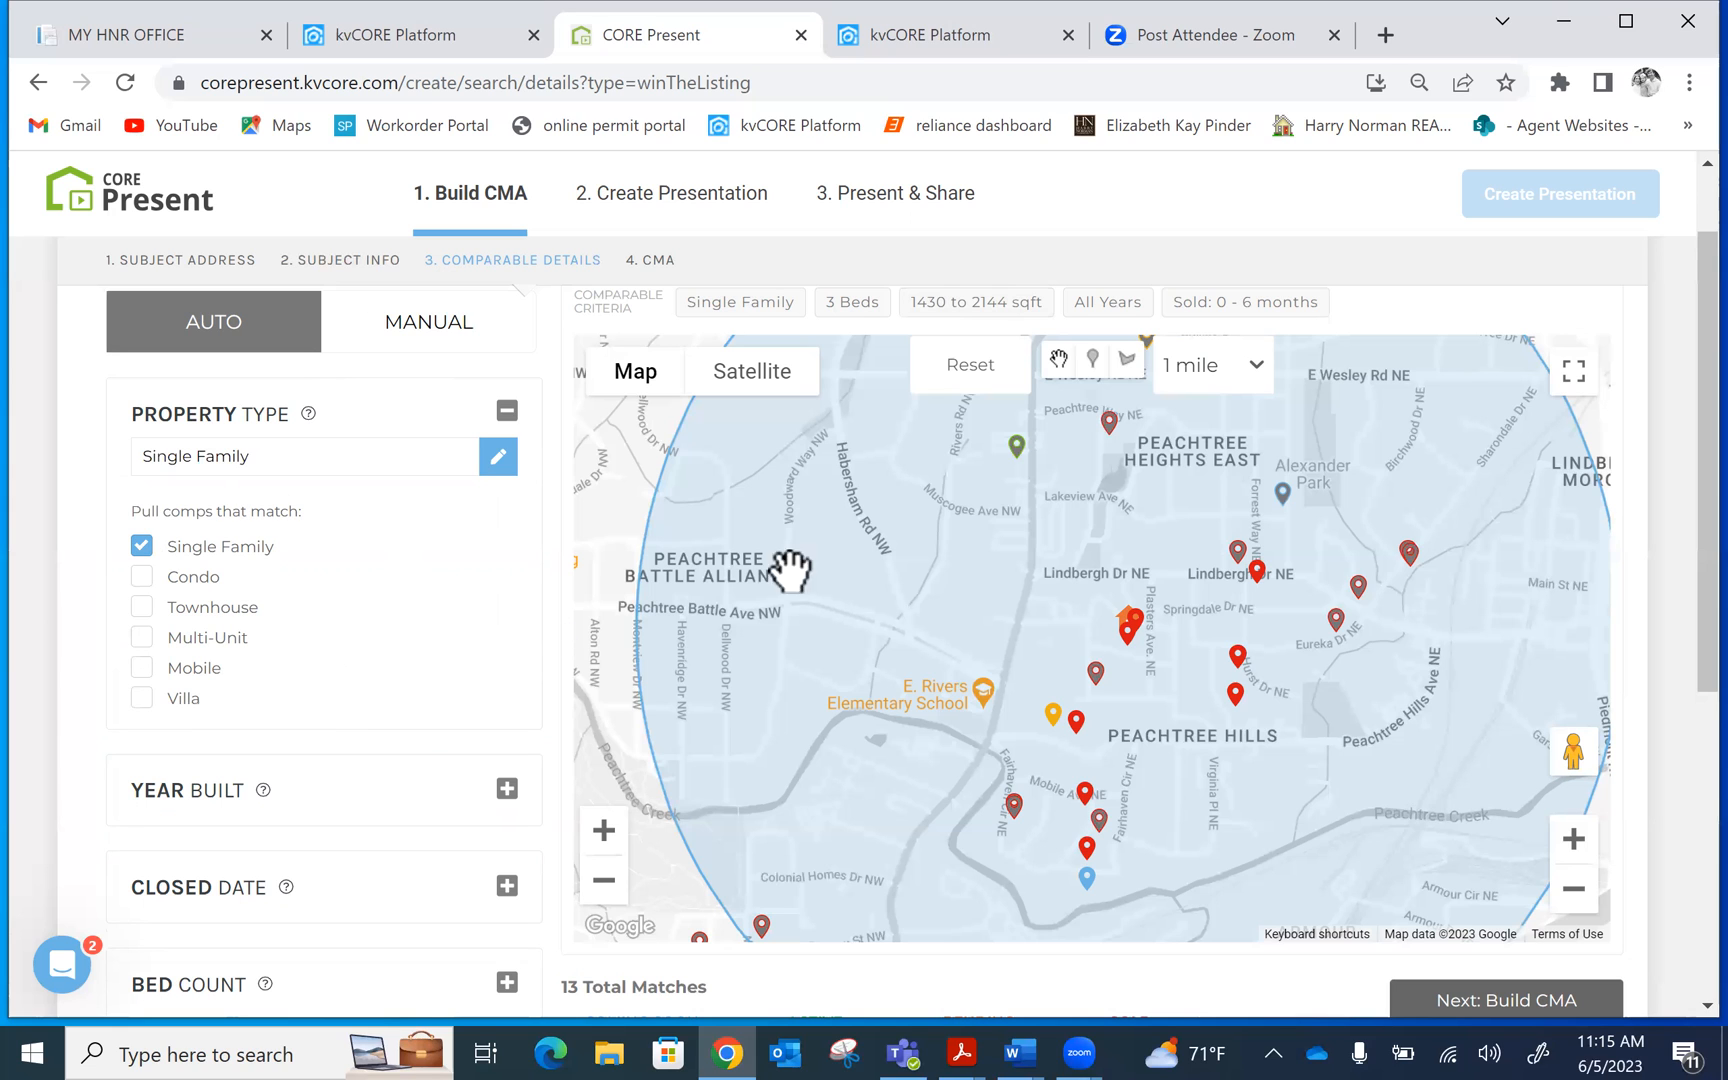
{"action": "left_click_drag", "start_coordinate": [1698, 283], "coordinate": [1688, 488]}
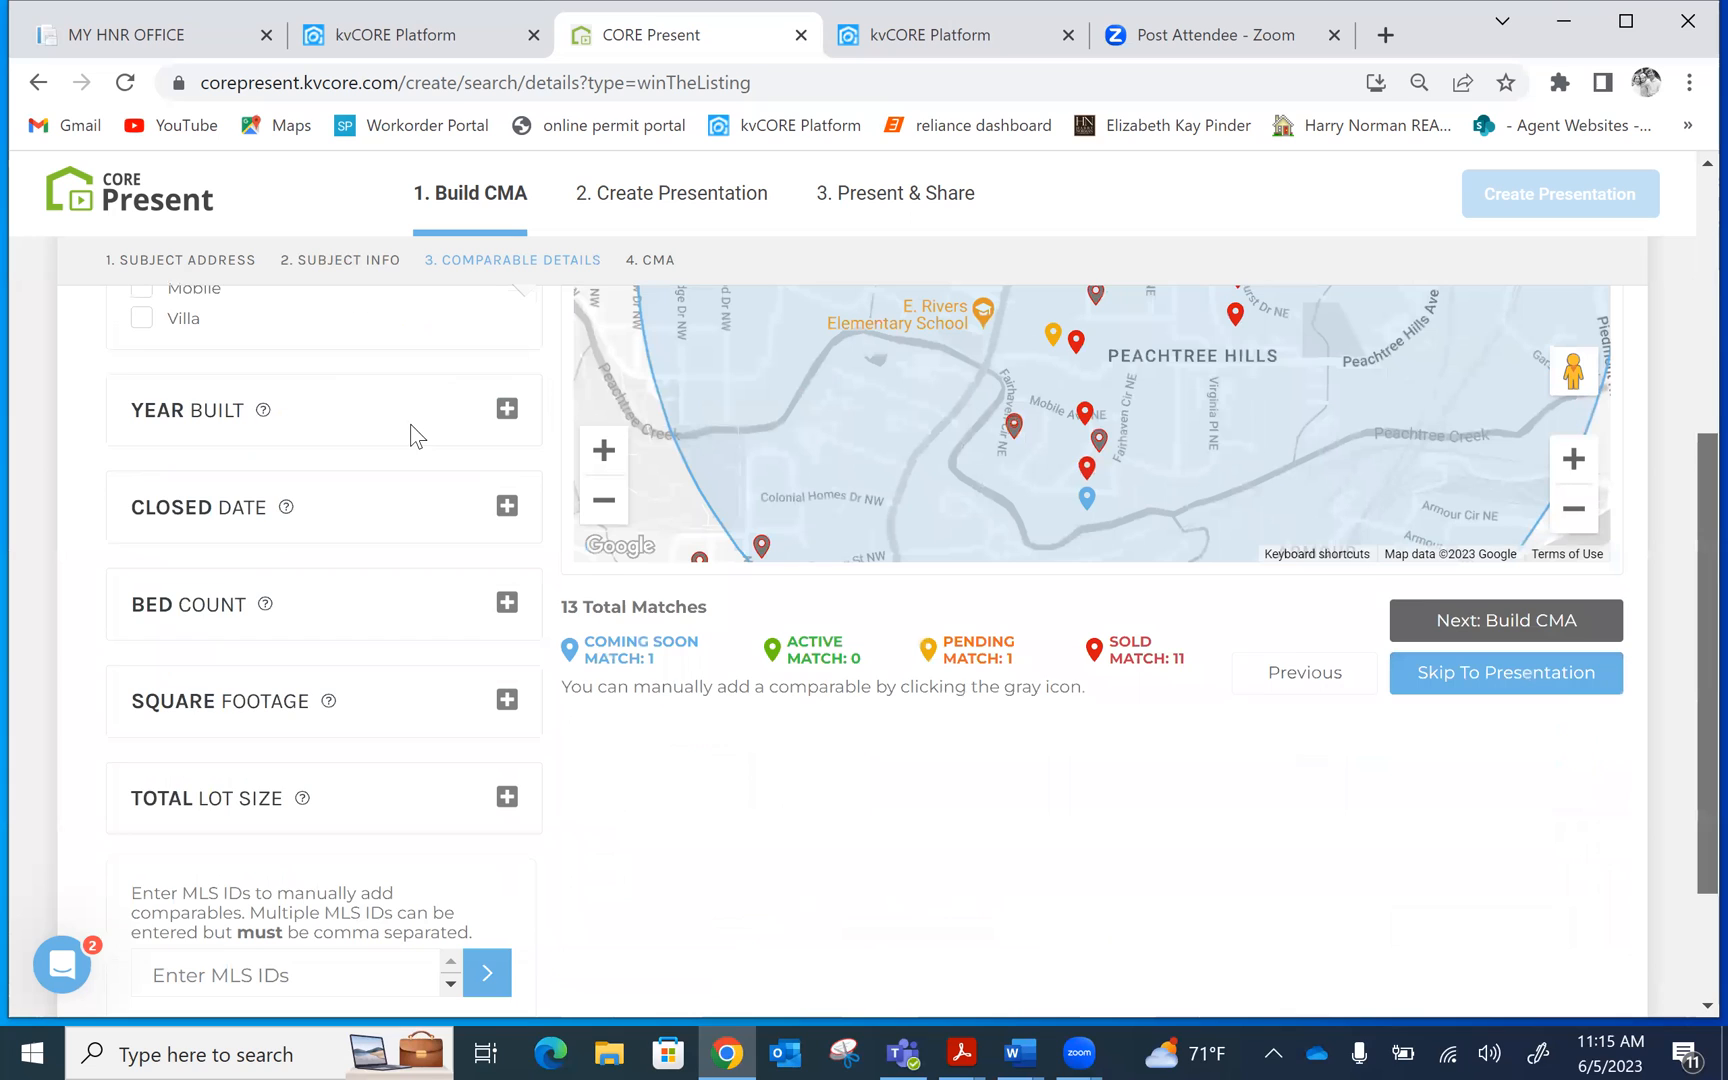
{"action": "left_click", "coordinate": [507, 399]}
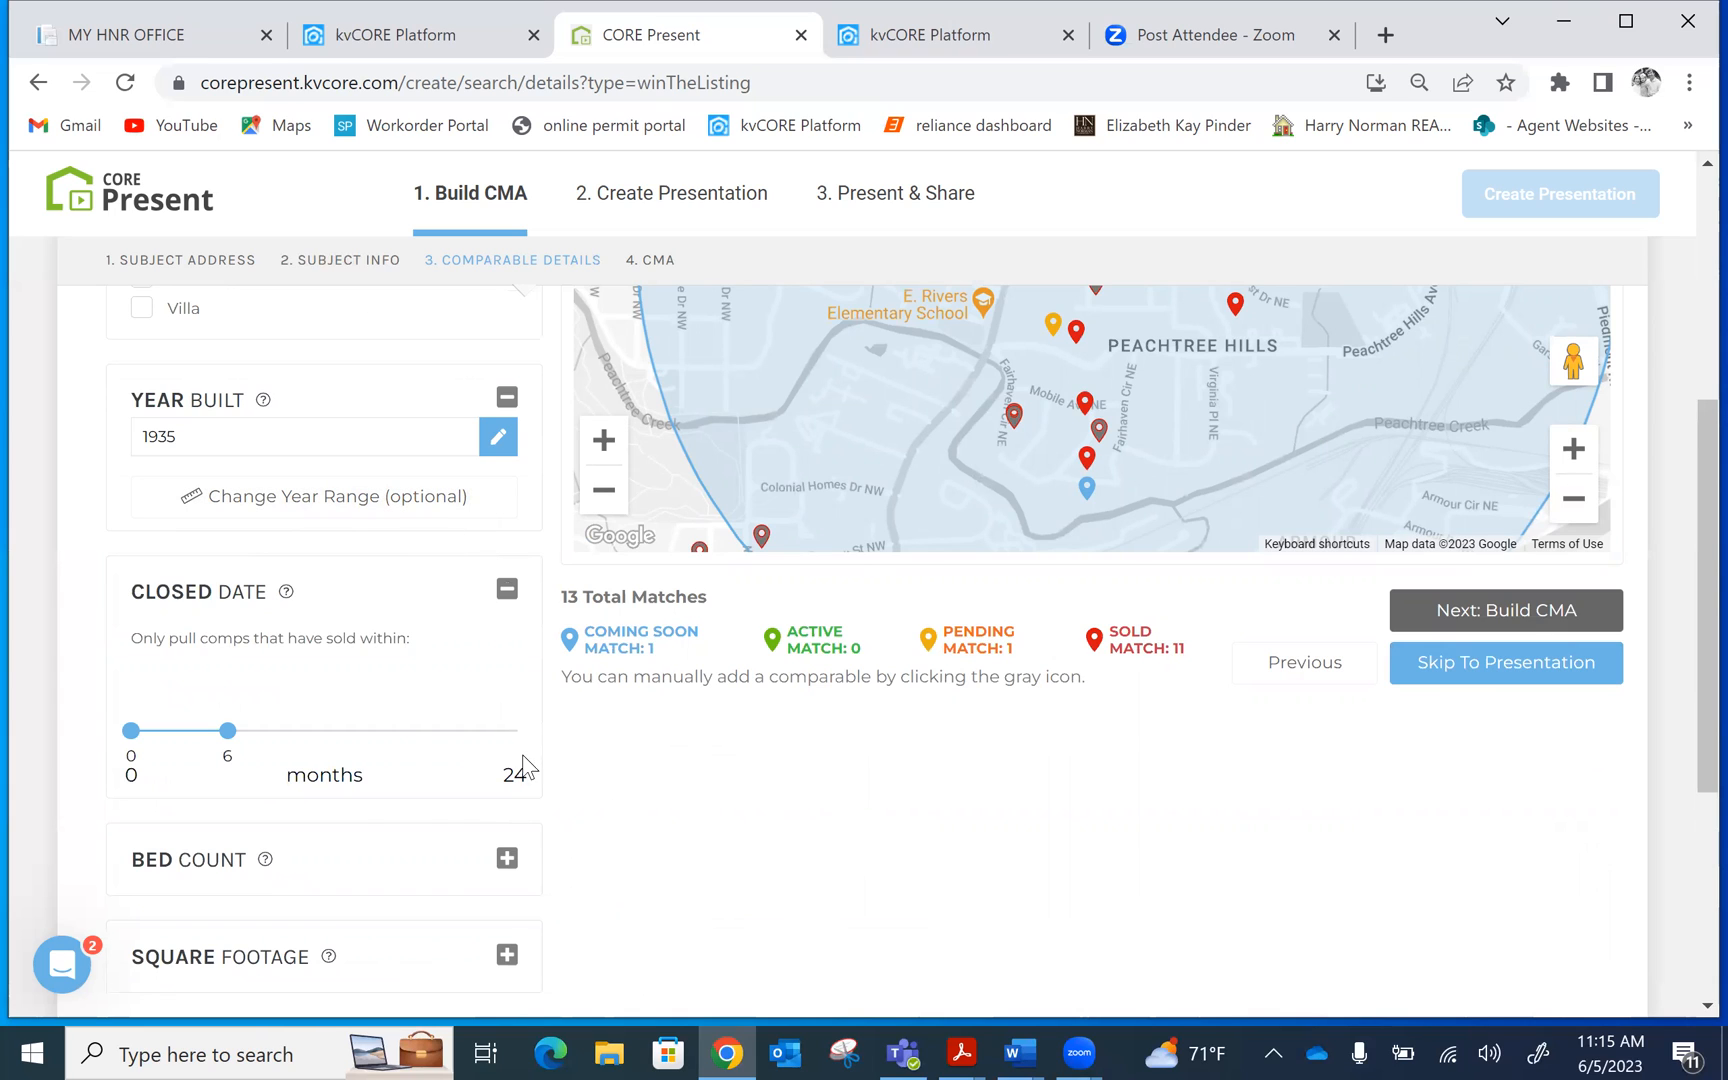
{"action": "left_click_drag", "start_coordinate": [1690, 465], "coordinate": [1690, 621]}
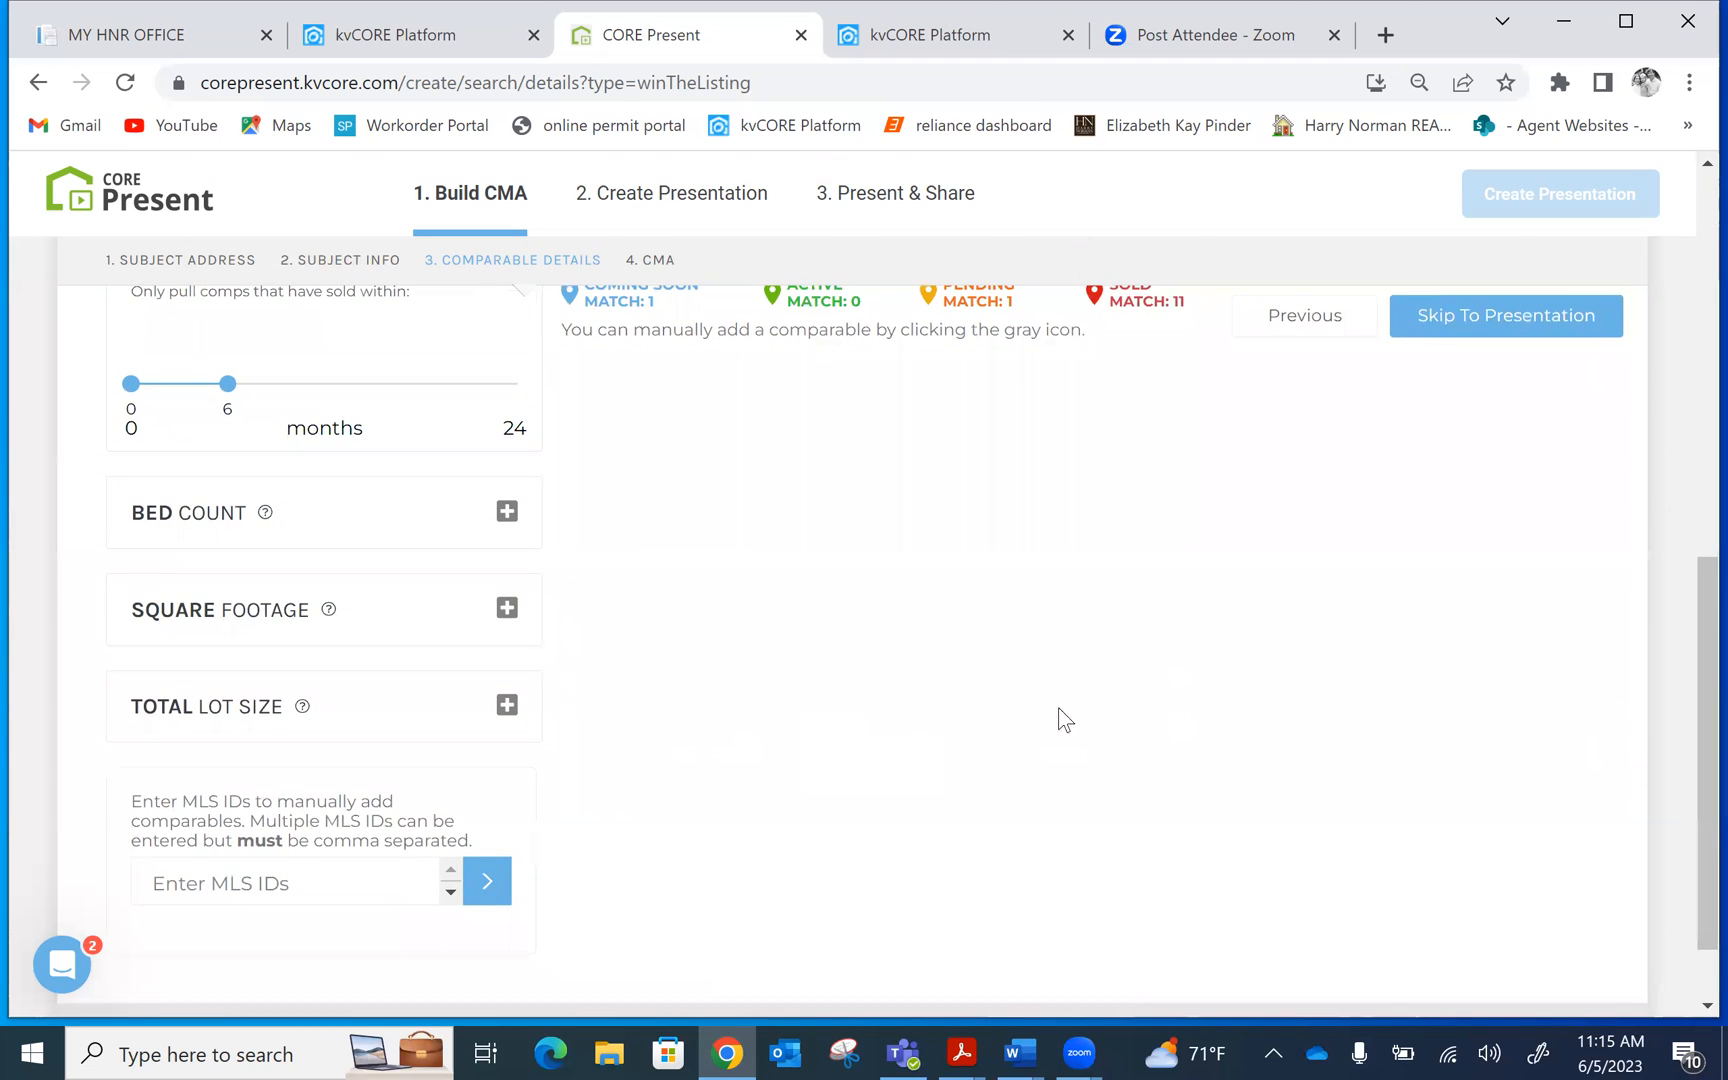
{"action": "left_click_drag", "start_coordinate": [1690, 650], "coordinate": [1685, 697]}
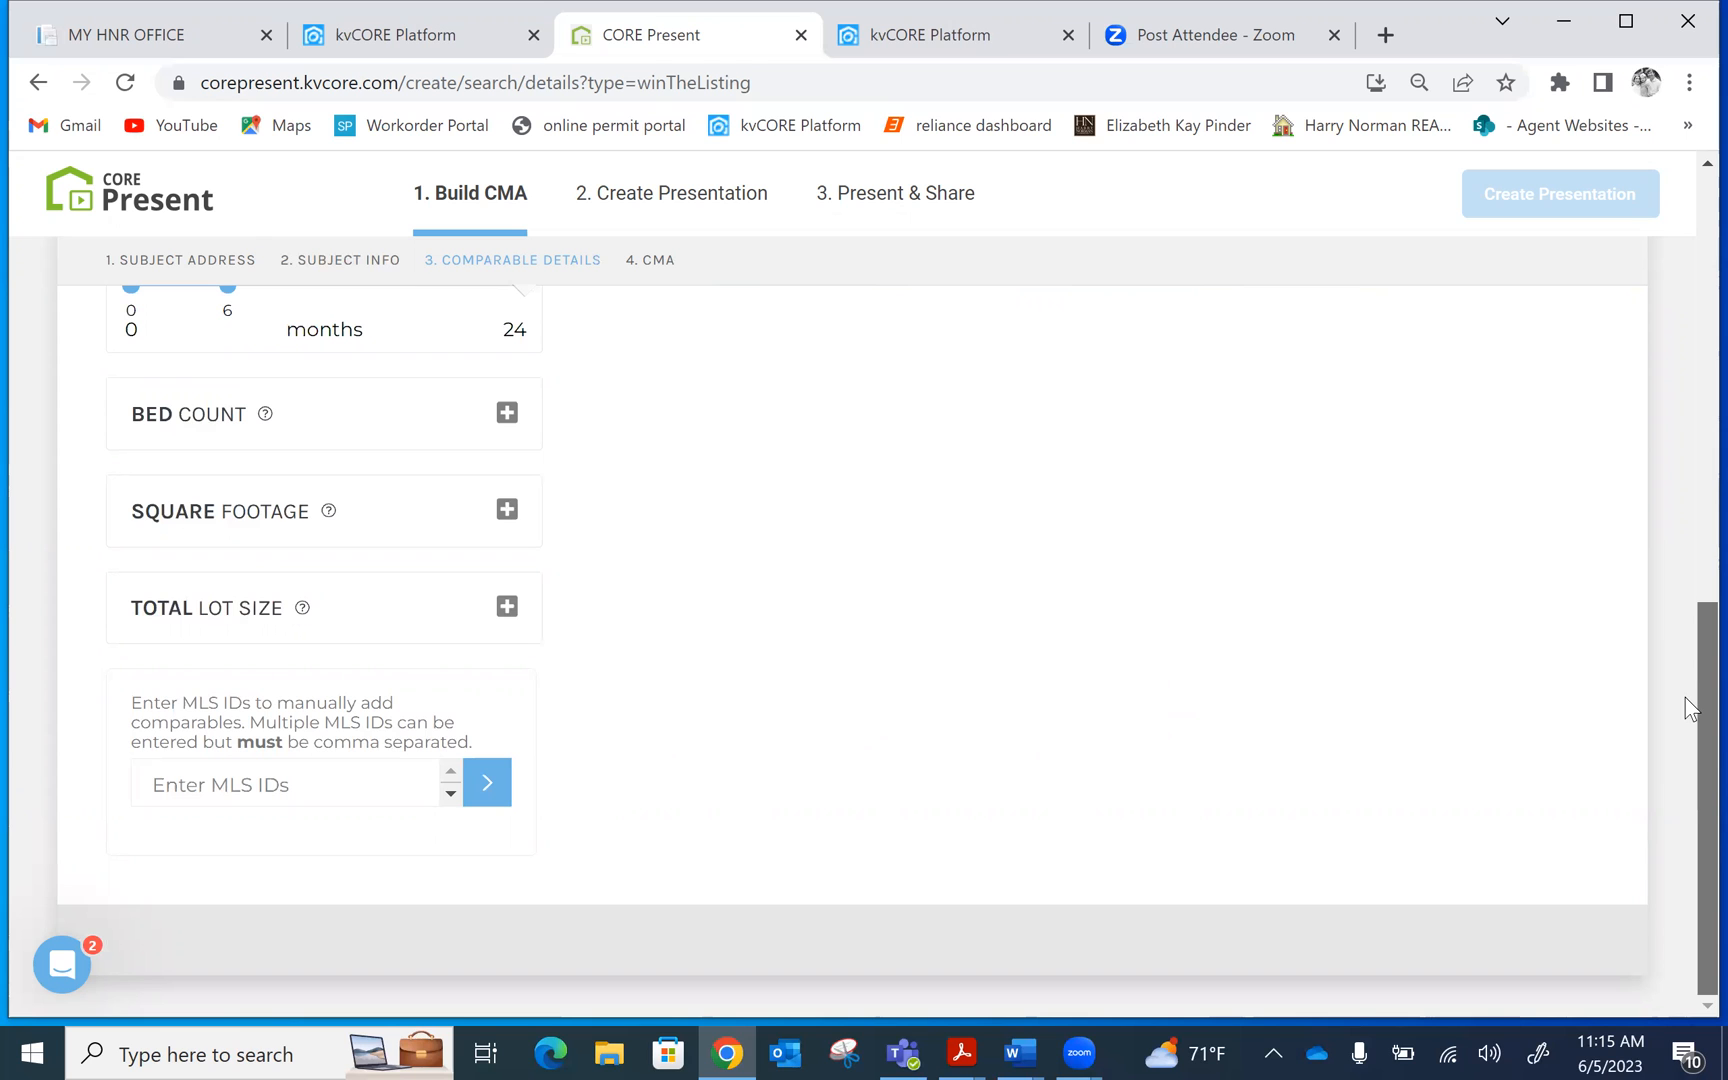
{"action": "left_click_drag", "start_coordinate": [1685, 686], "coordinate": [1690, 634]}
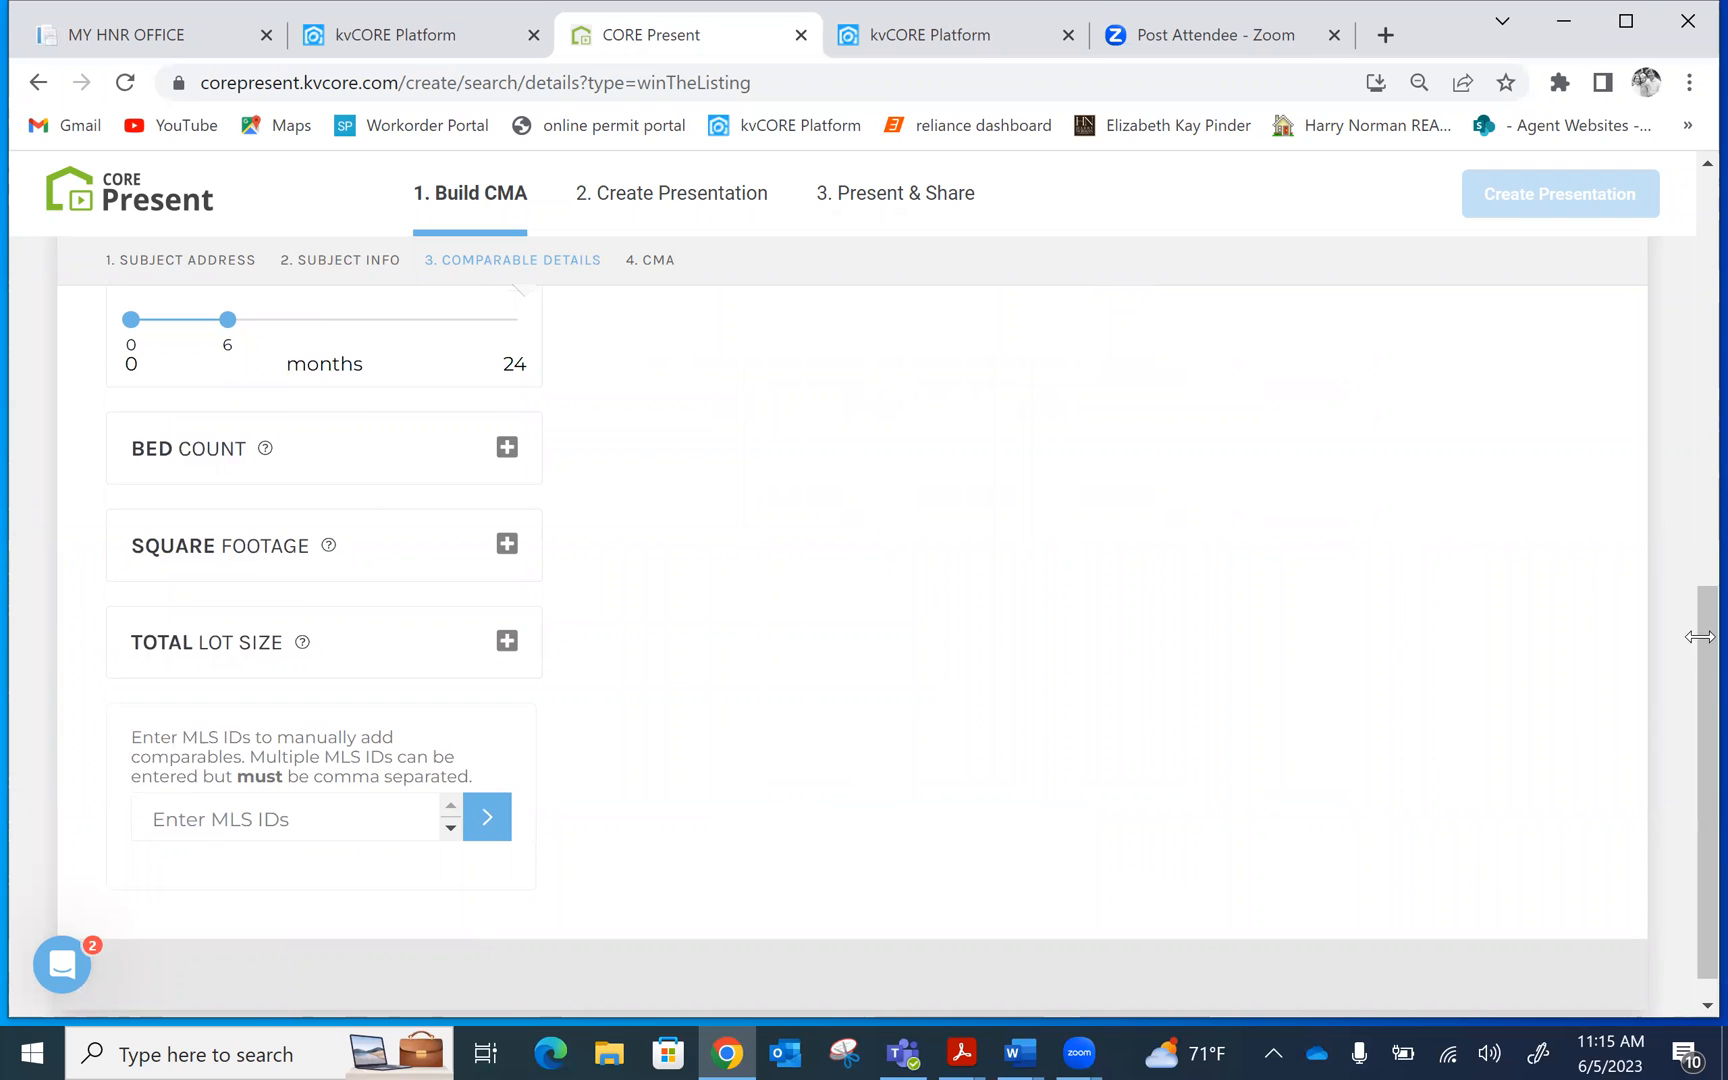
{"action": "left_click_drag", "start_coordinate": [1690, 722], "coordinate": [1690, 415]}
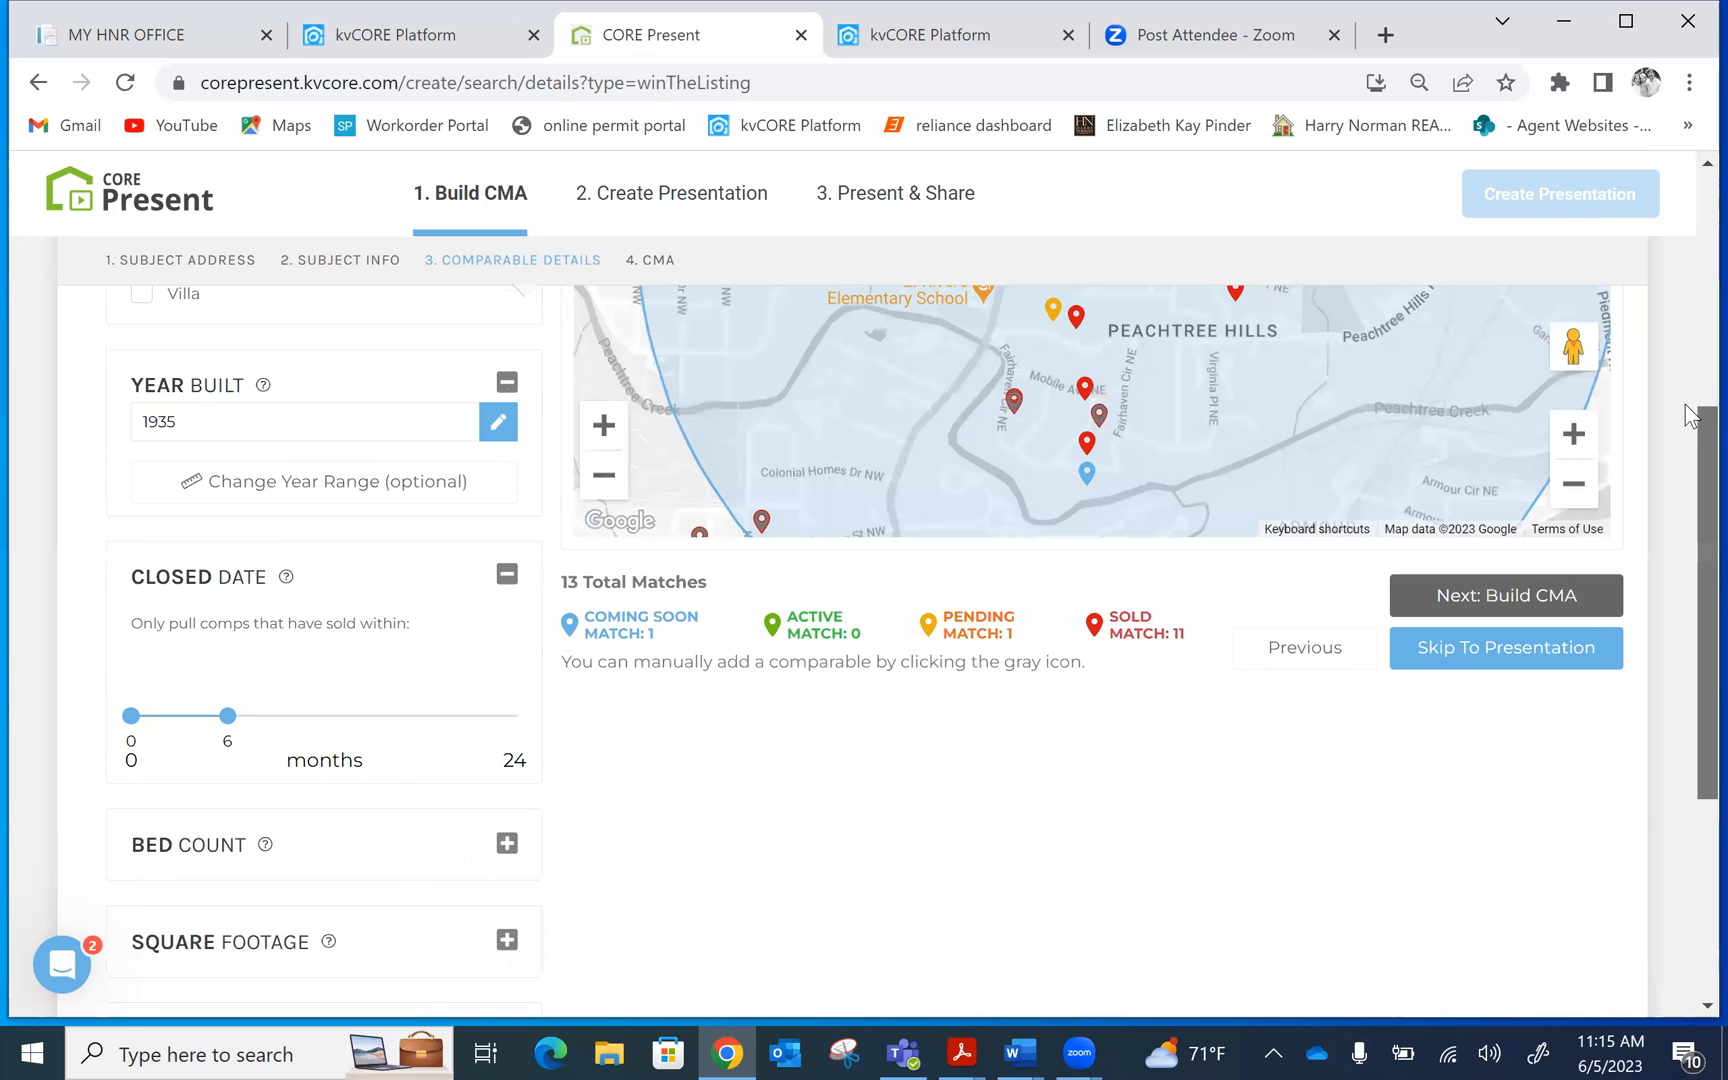
{"action": "scroll", "coordinate": [1690, 415], "scroll_direction": "up", "scroll_amount": 3}
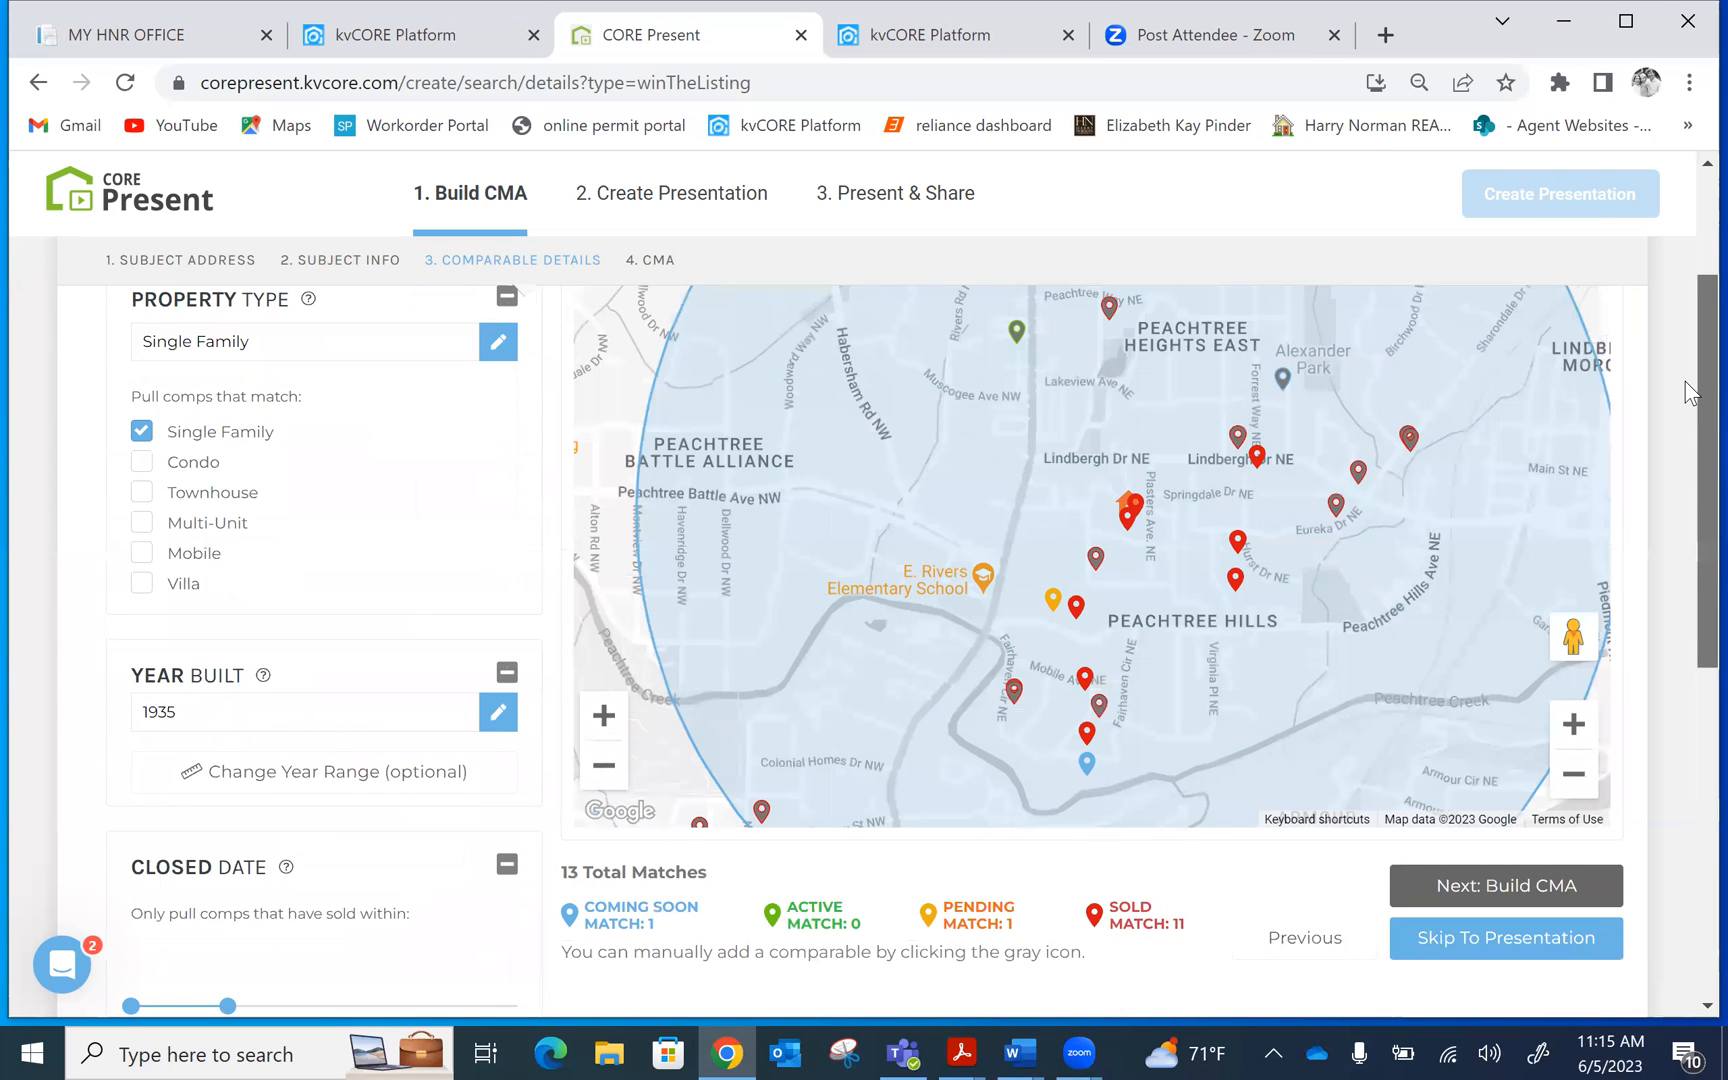
{"action": "scroll", "coordinate": [1690, 392], "scroll_direction": "up", "scroll_amount": 1}
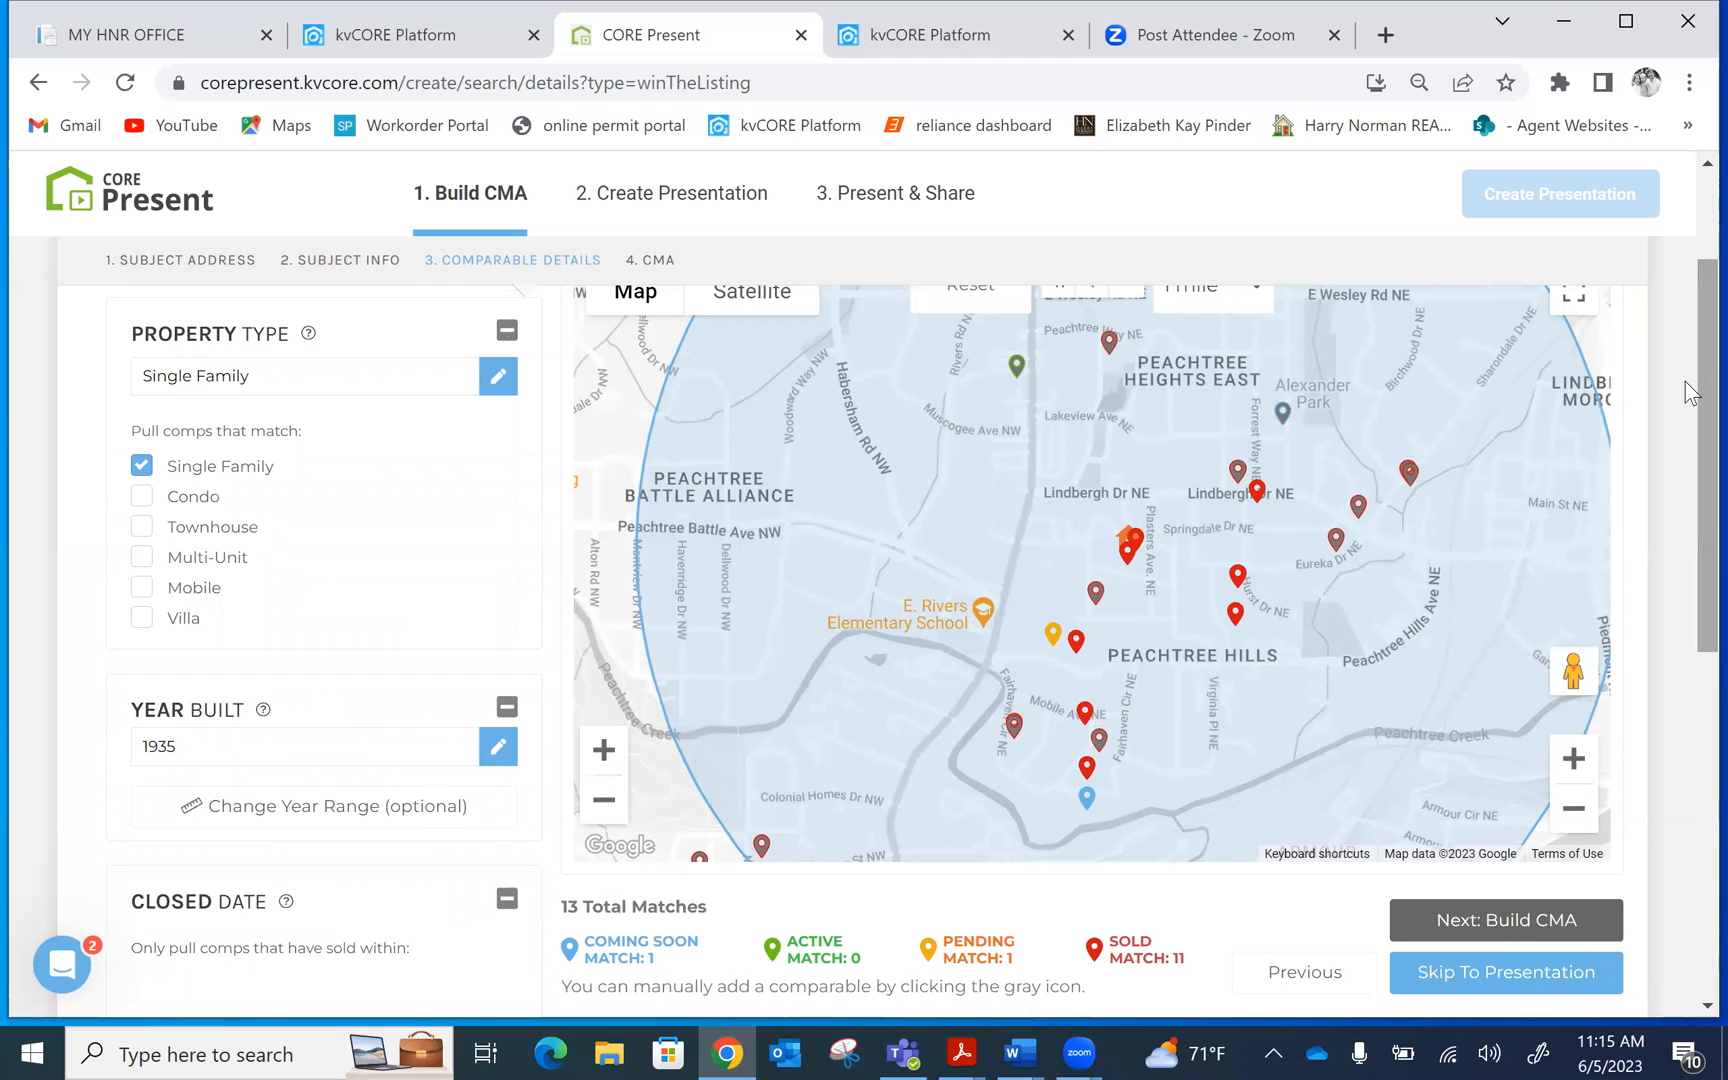
{"action": "left_click", "coordinate": [1575, 760]}
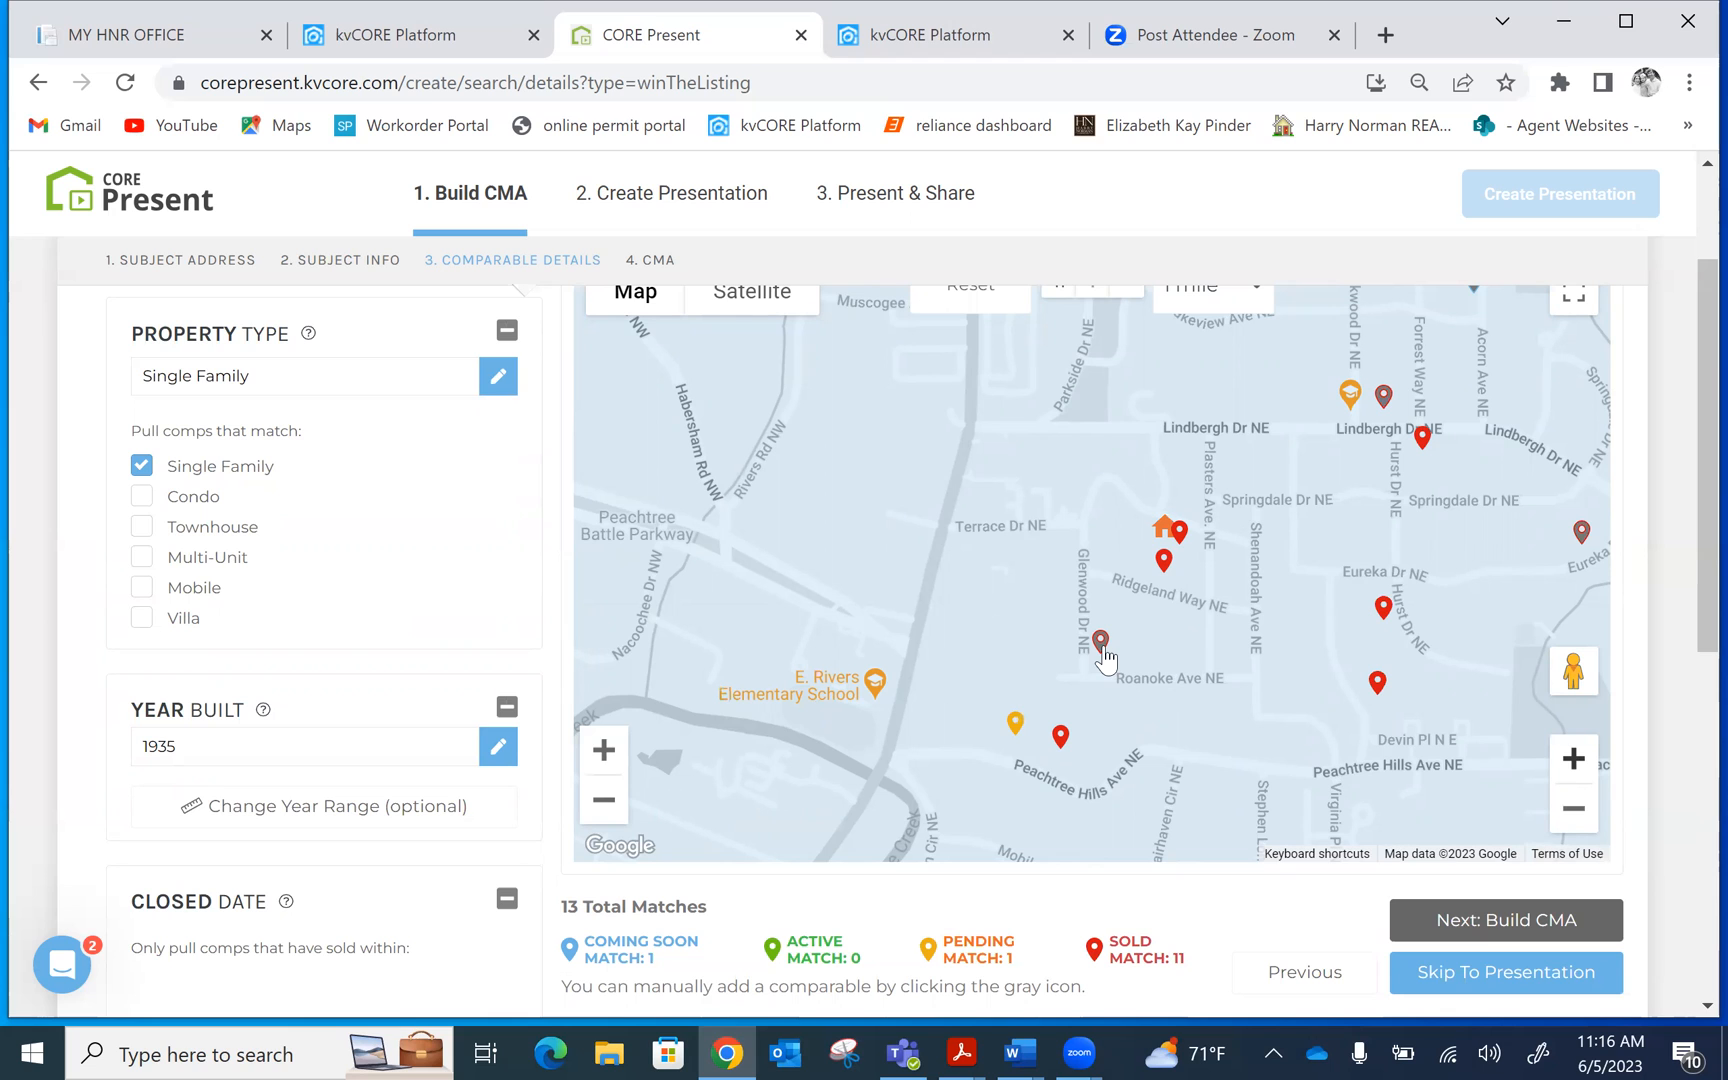
{"action": "scroll", "coordinate": [1687, 325], "scroll_direction": "up", "scroll_amount": 2}
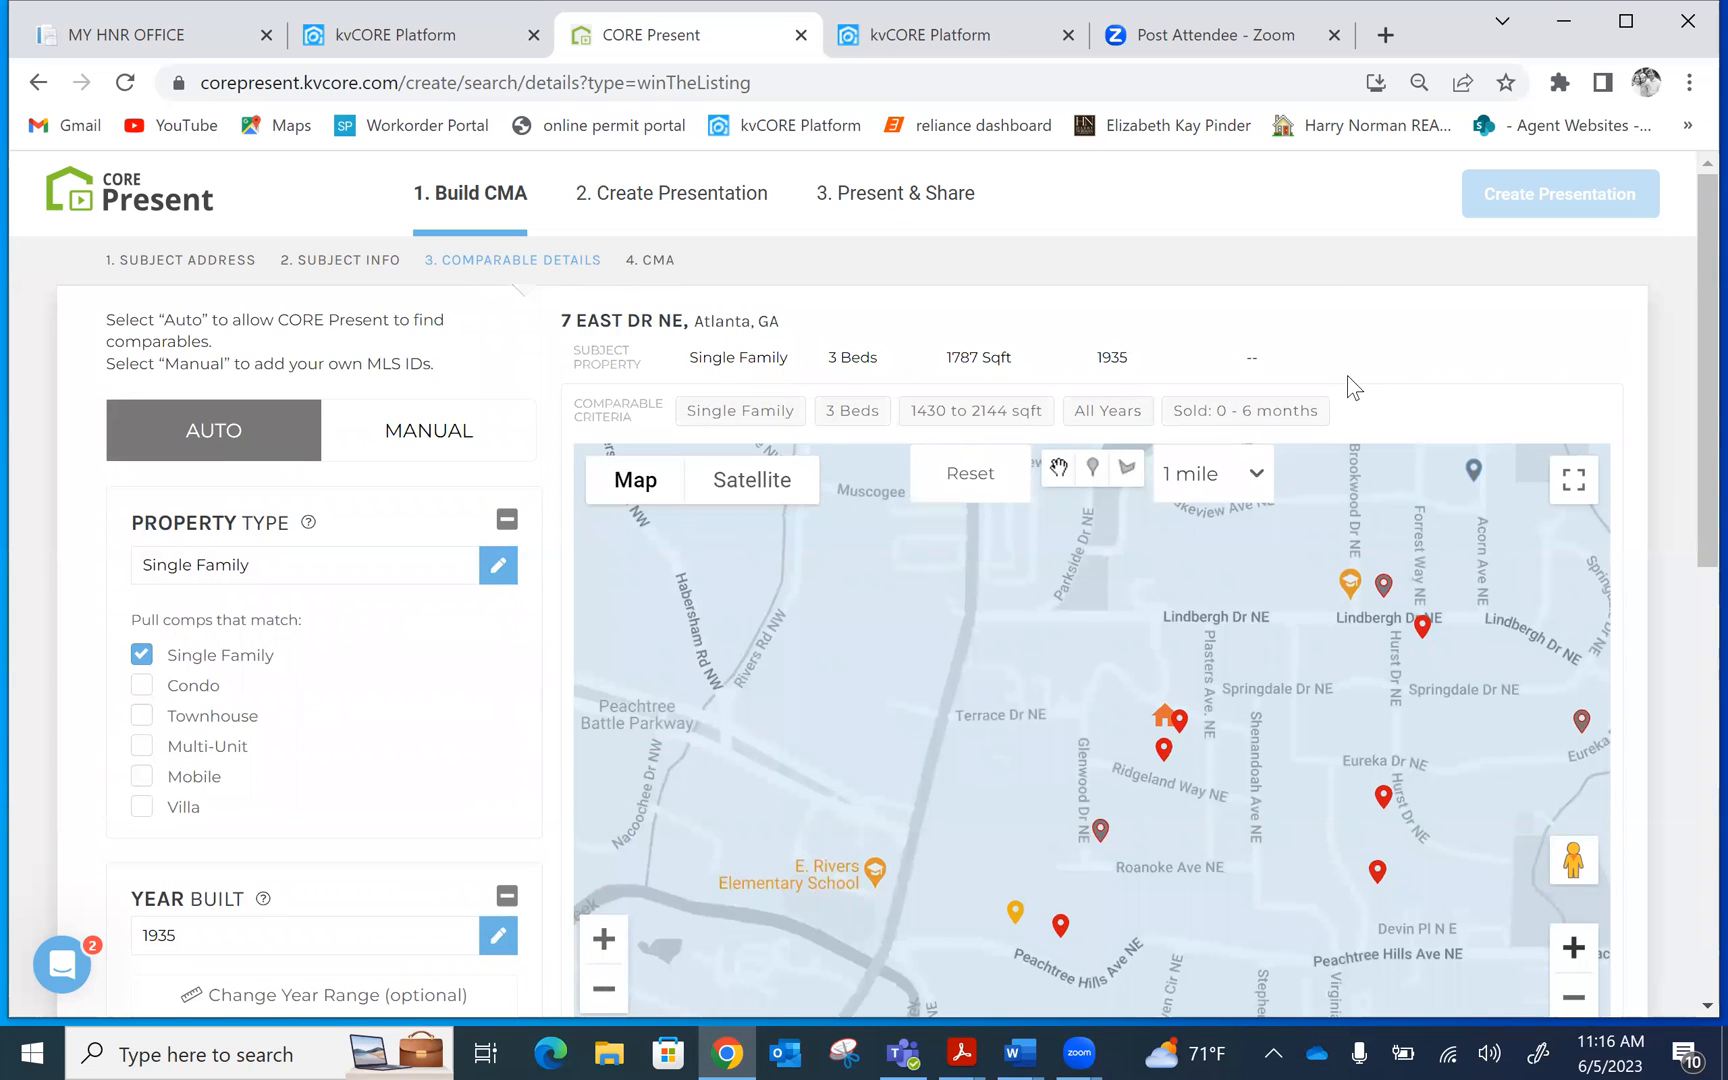
{"action": "left_click_drag", "start_coordinate": [1685, 217], "coordinate": [1685, 299]}
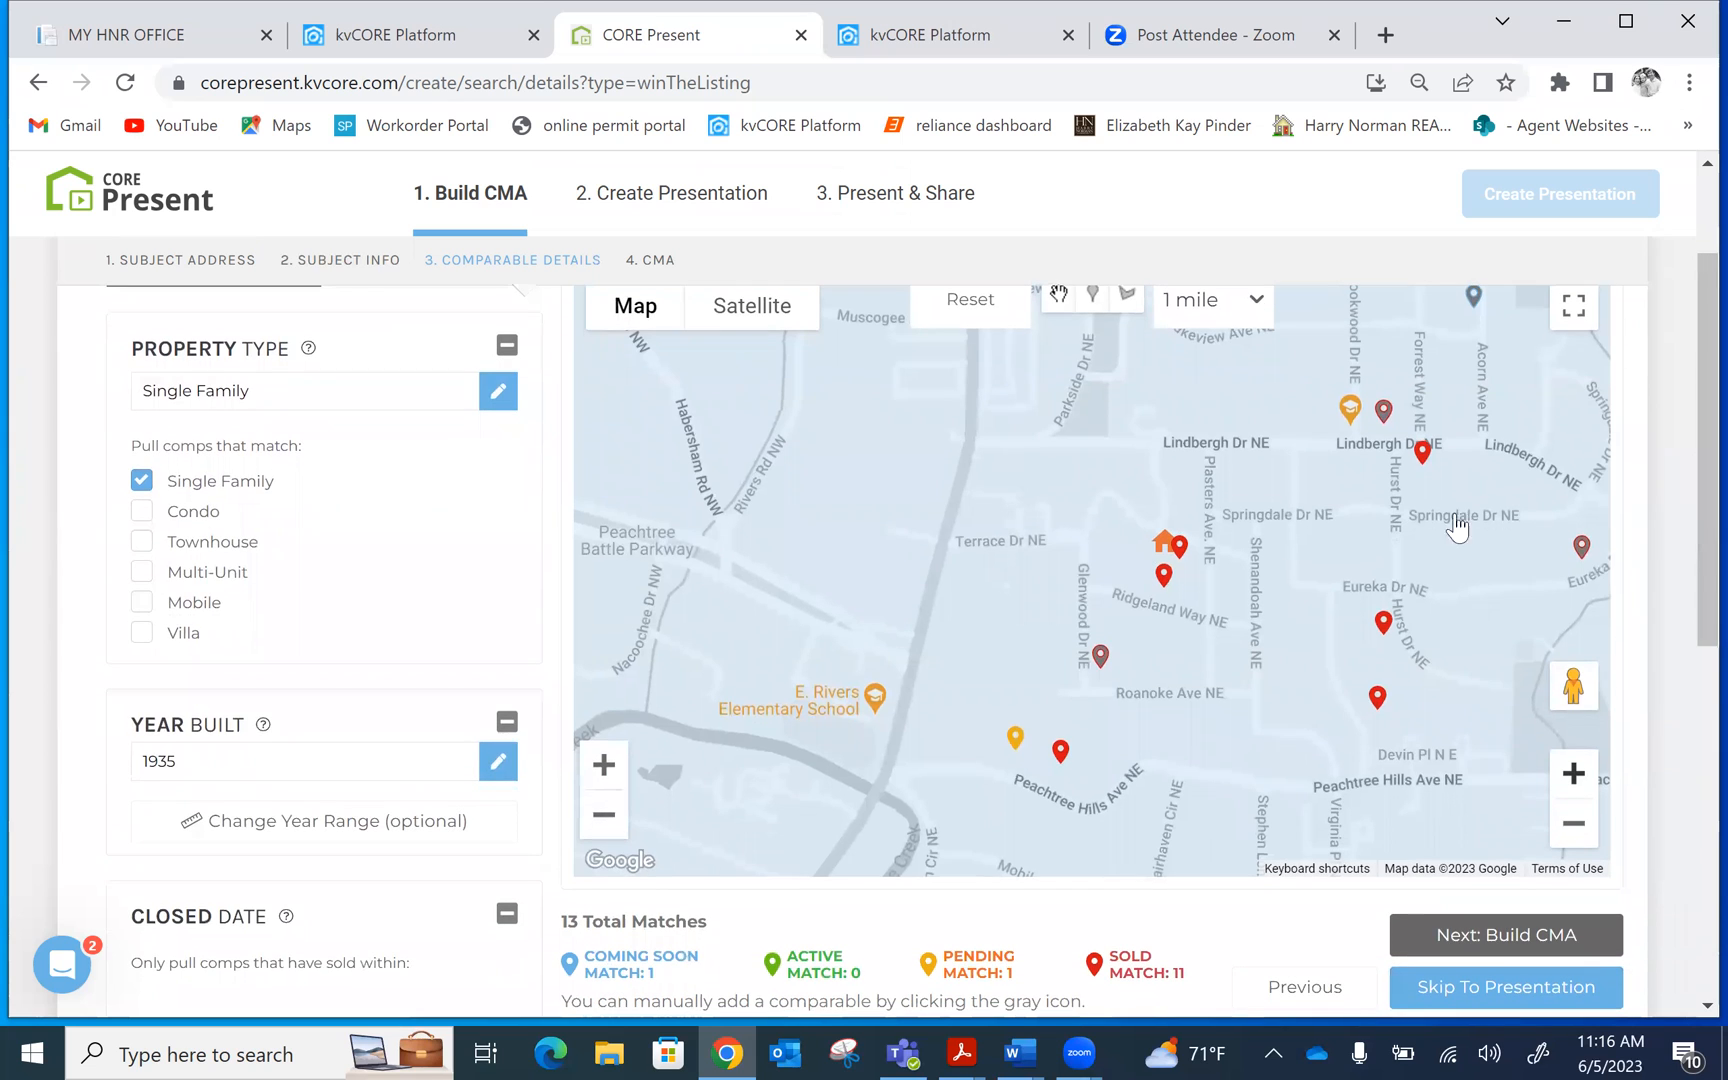
{"action": "left_click", "coordinate": [1180, 548]}
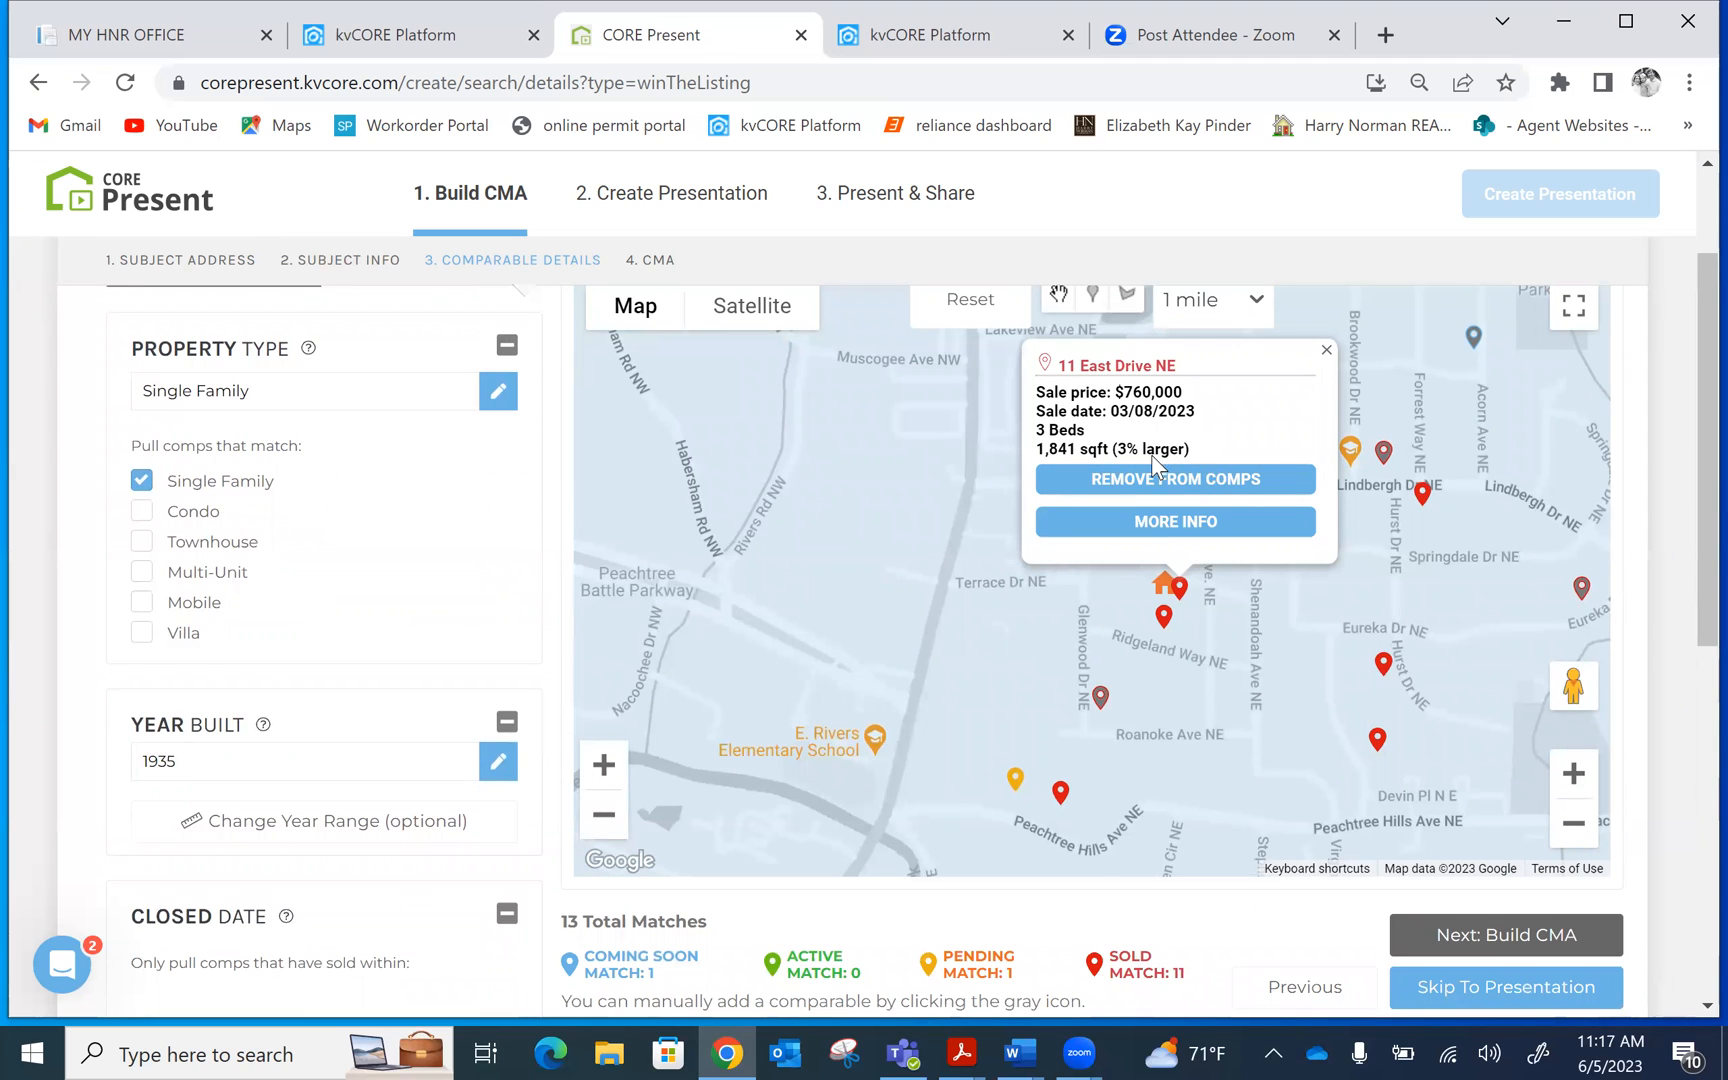
{"action": "left_click", "coordinate": [1166, 528]}
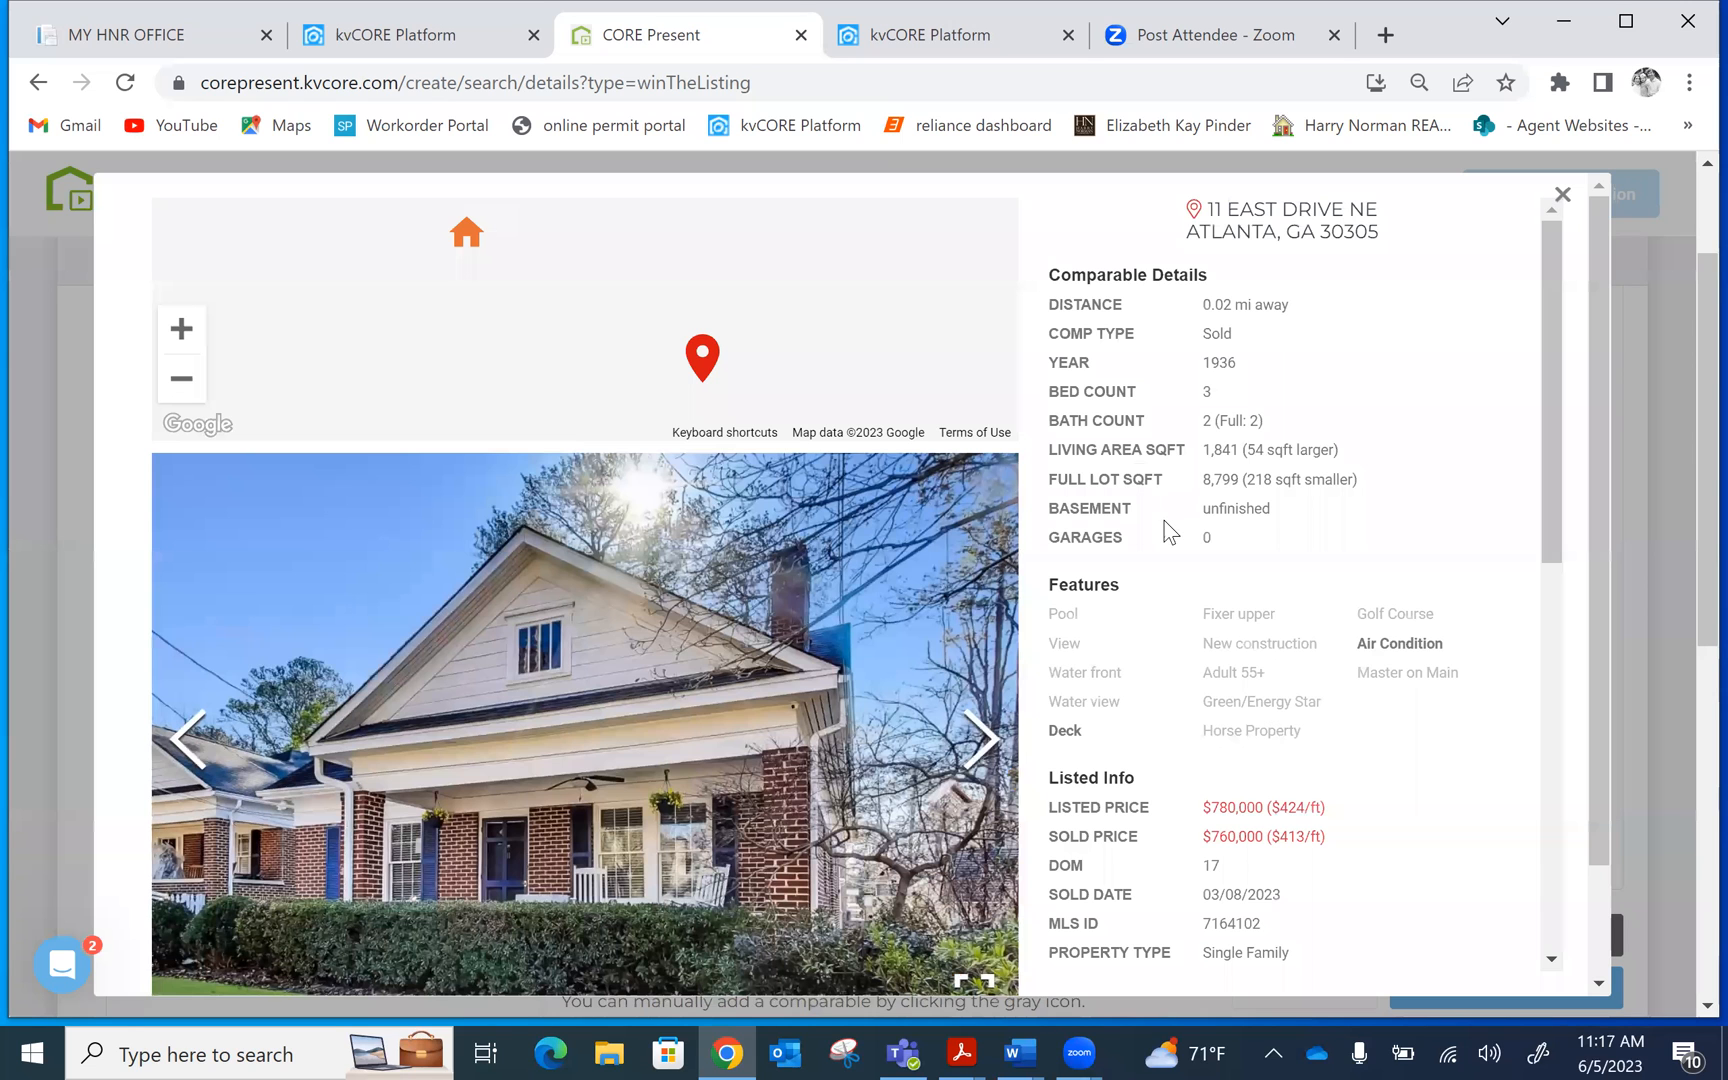
{"action": "left_click_drag", "start_coordinate": [1543, 285], "coordinate": [1547, 372]}
{"action": "left_click", "coordinate": [985, 740]}
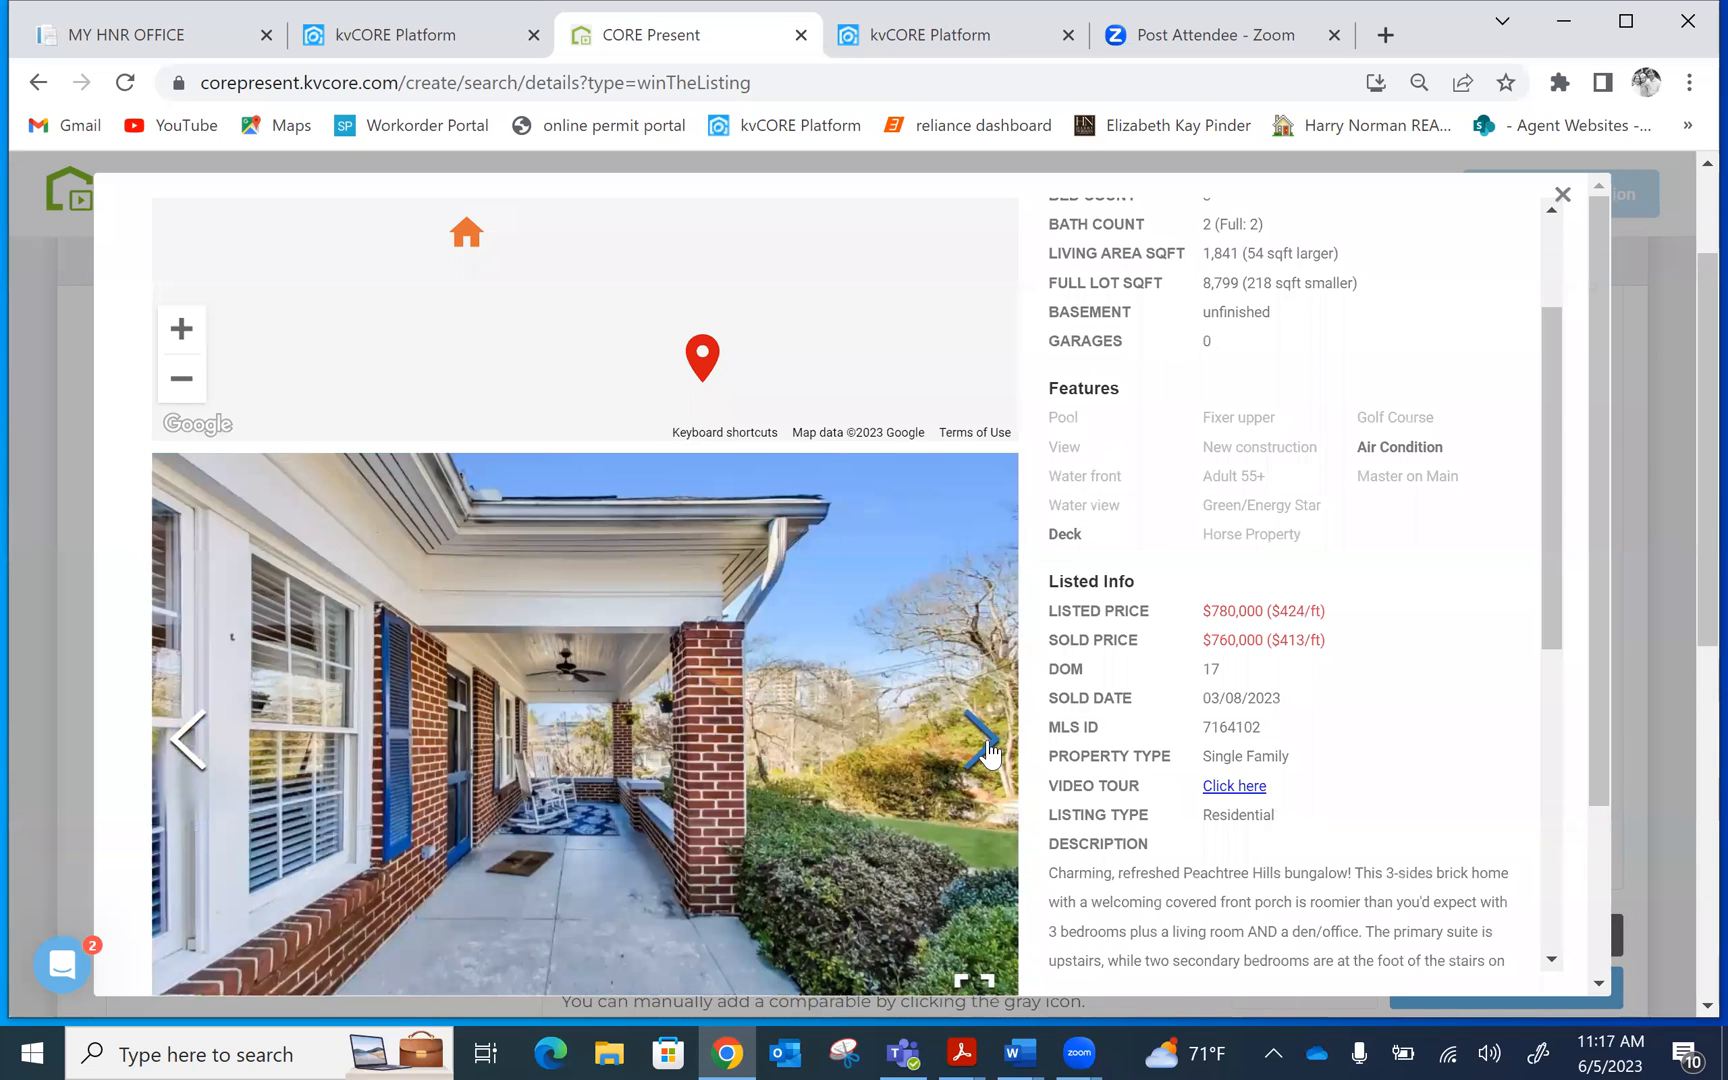
{"action": "left_click", "coordinate": [985, 745]}
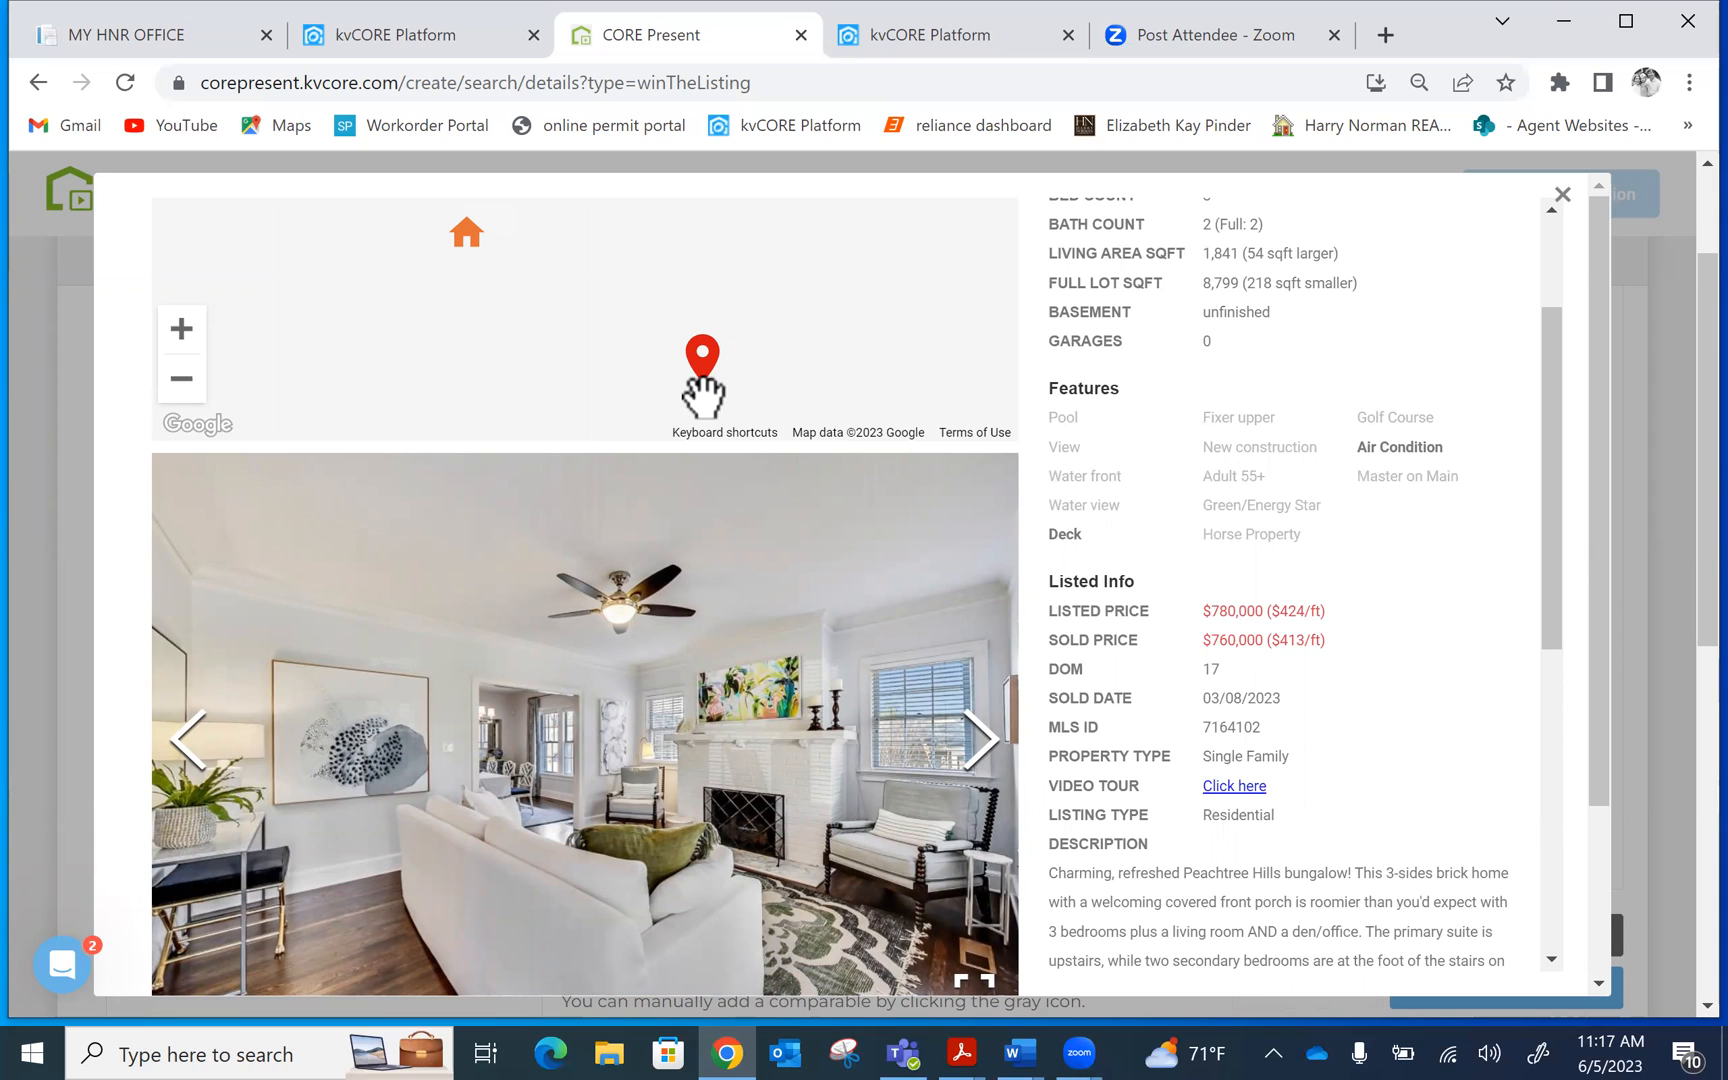
{"action": "left_click_drag", "start_coordinate": [1550, 339], "coordinate": [1535, 470]}
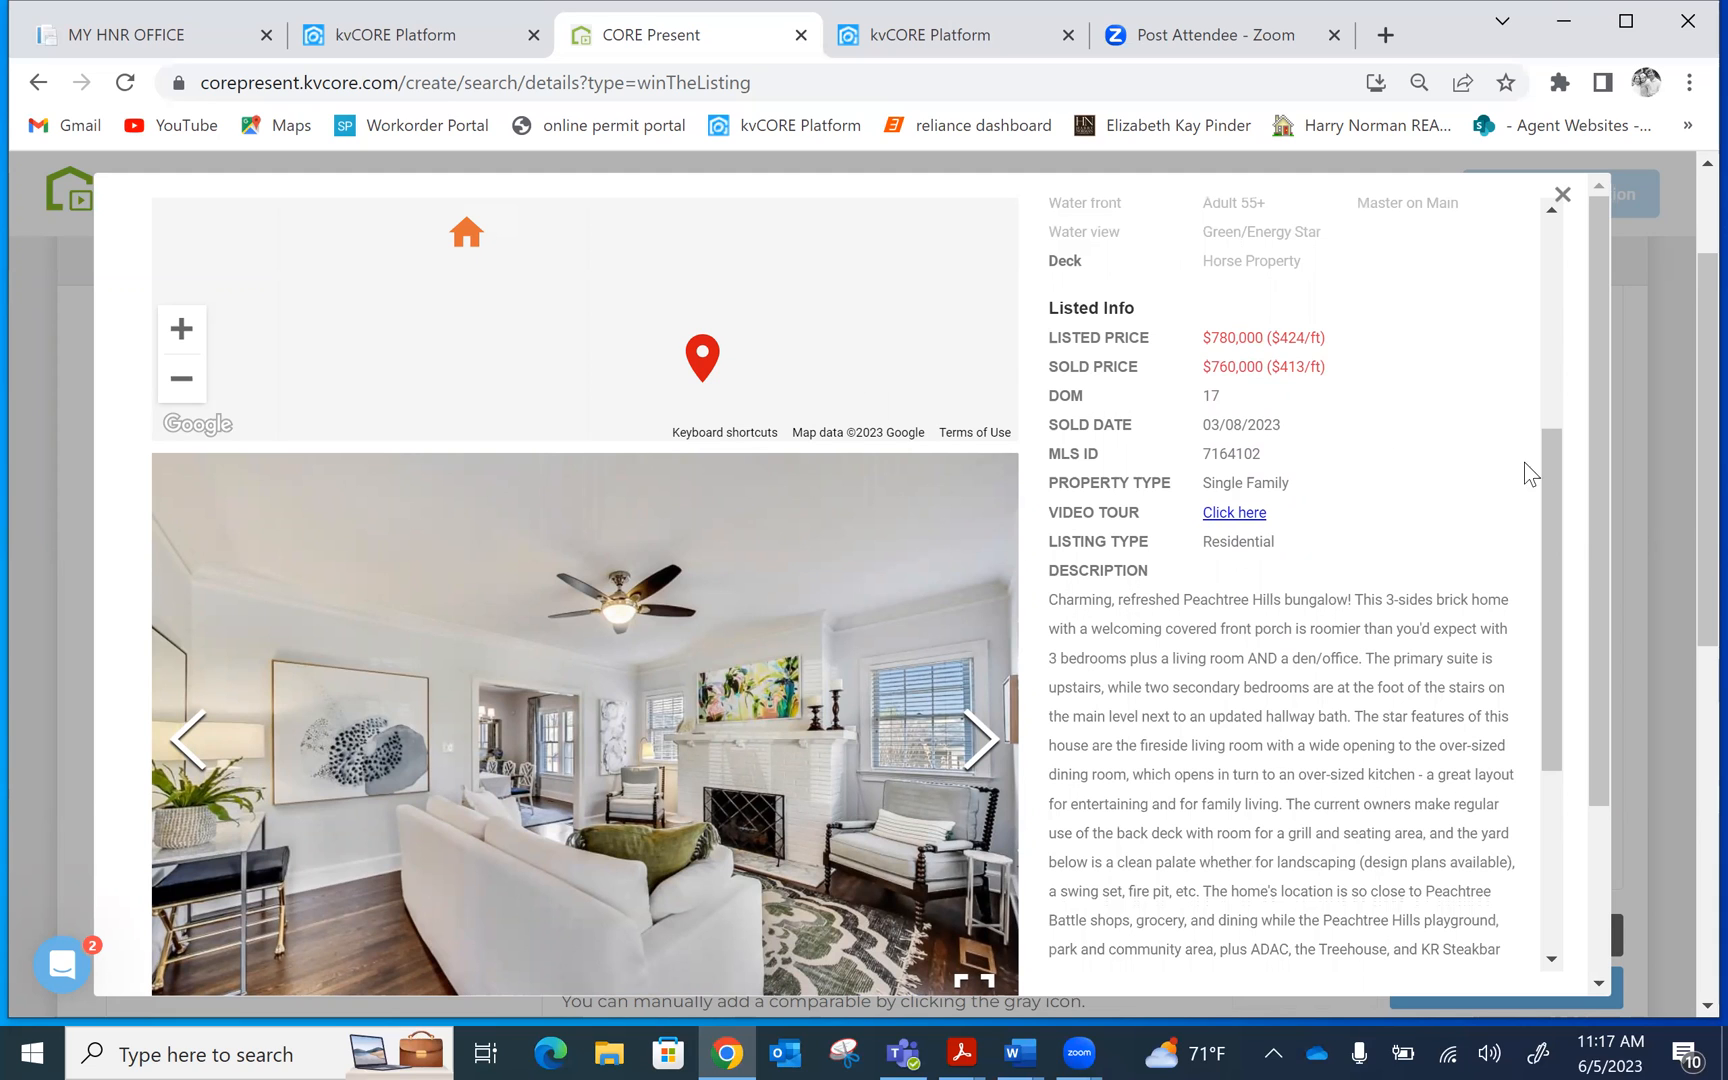
{"action": "left_click_drag", "start_coordinate": [1548, 443], "coordinate": [1617, 184]}
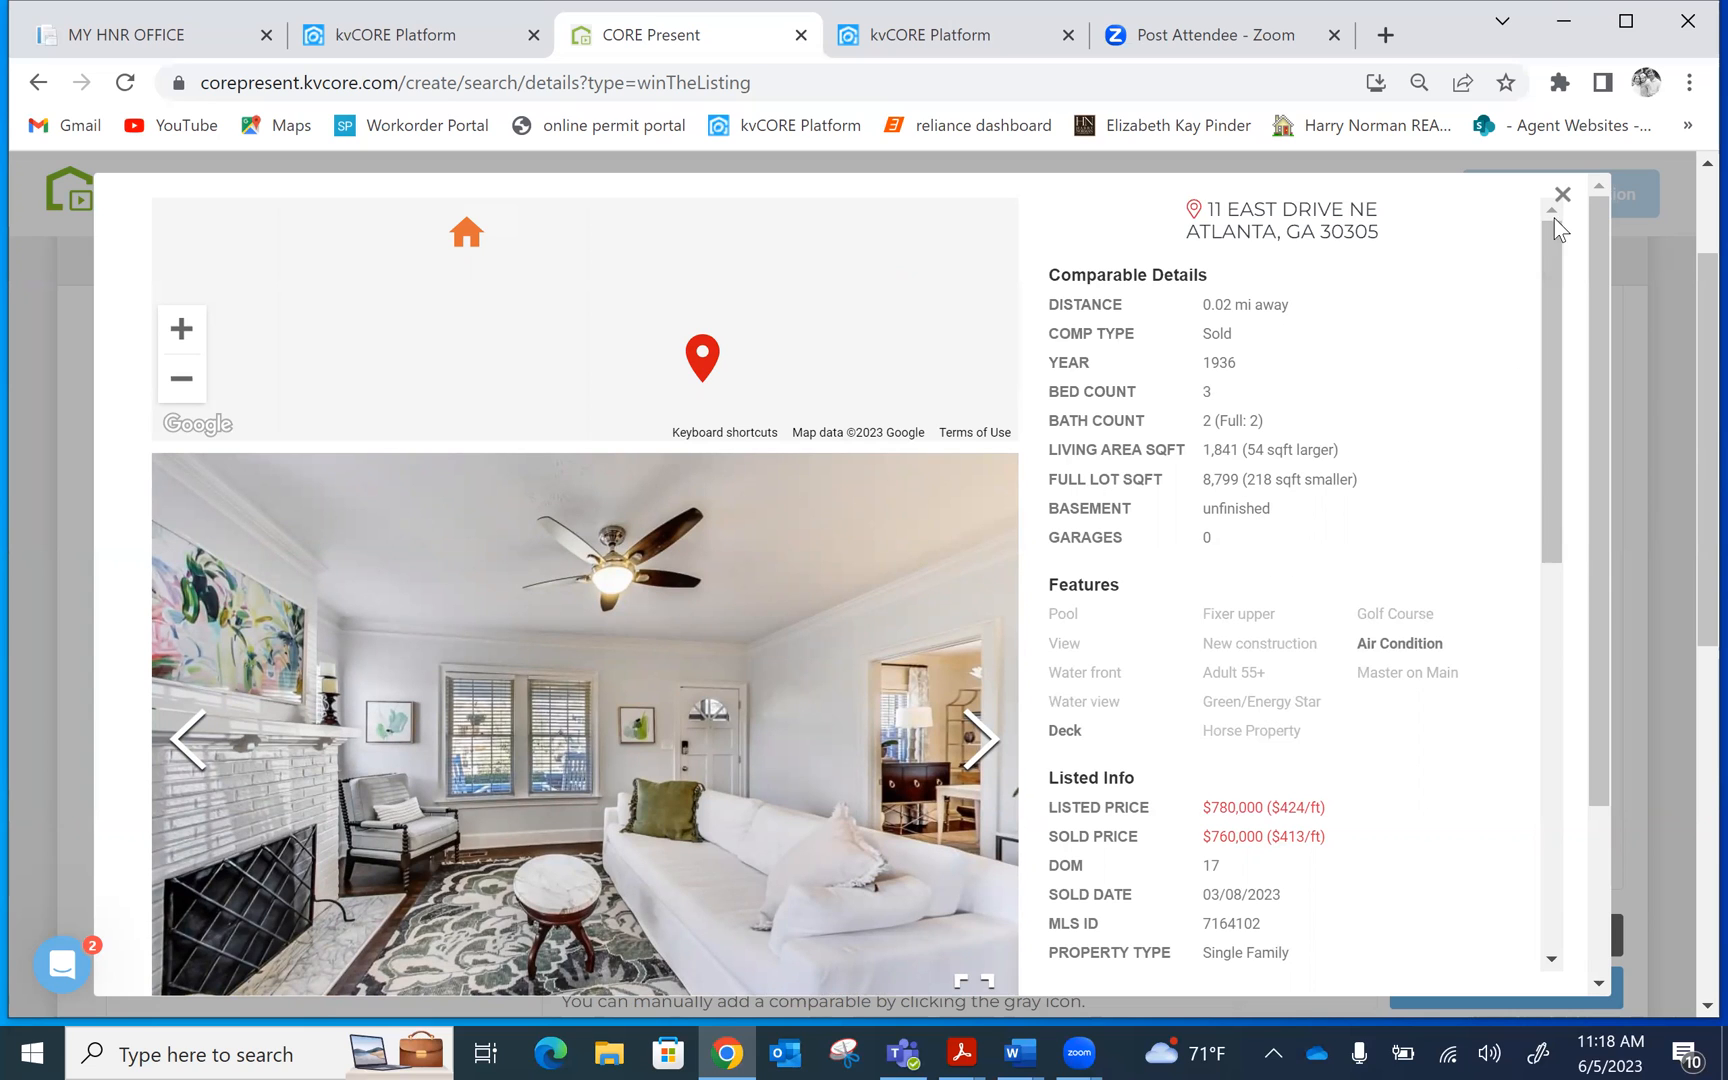
{"action": "left_click", "coordinate": [1561, 194]}
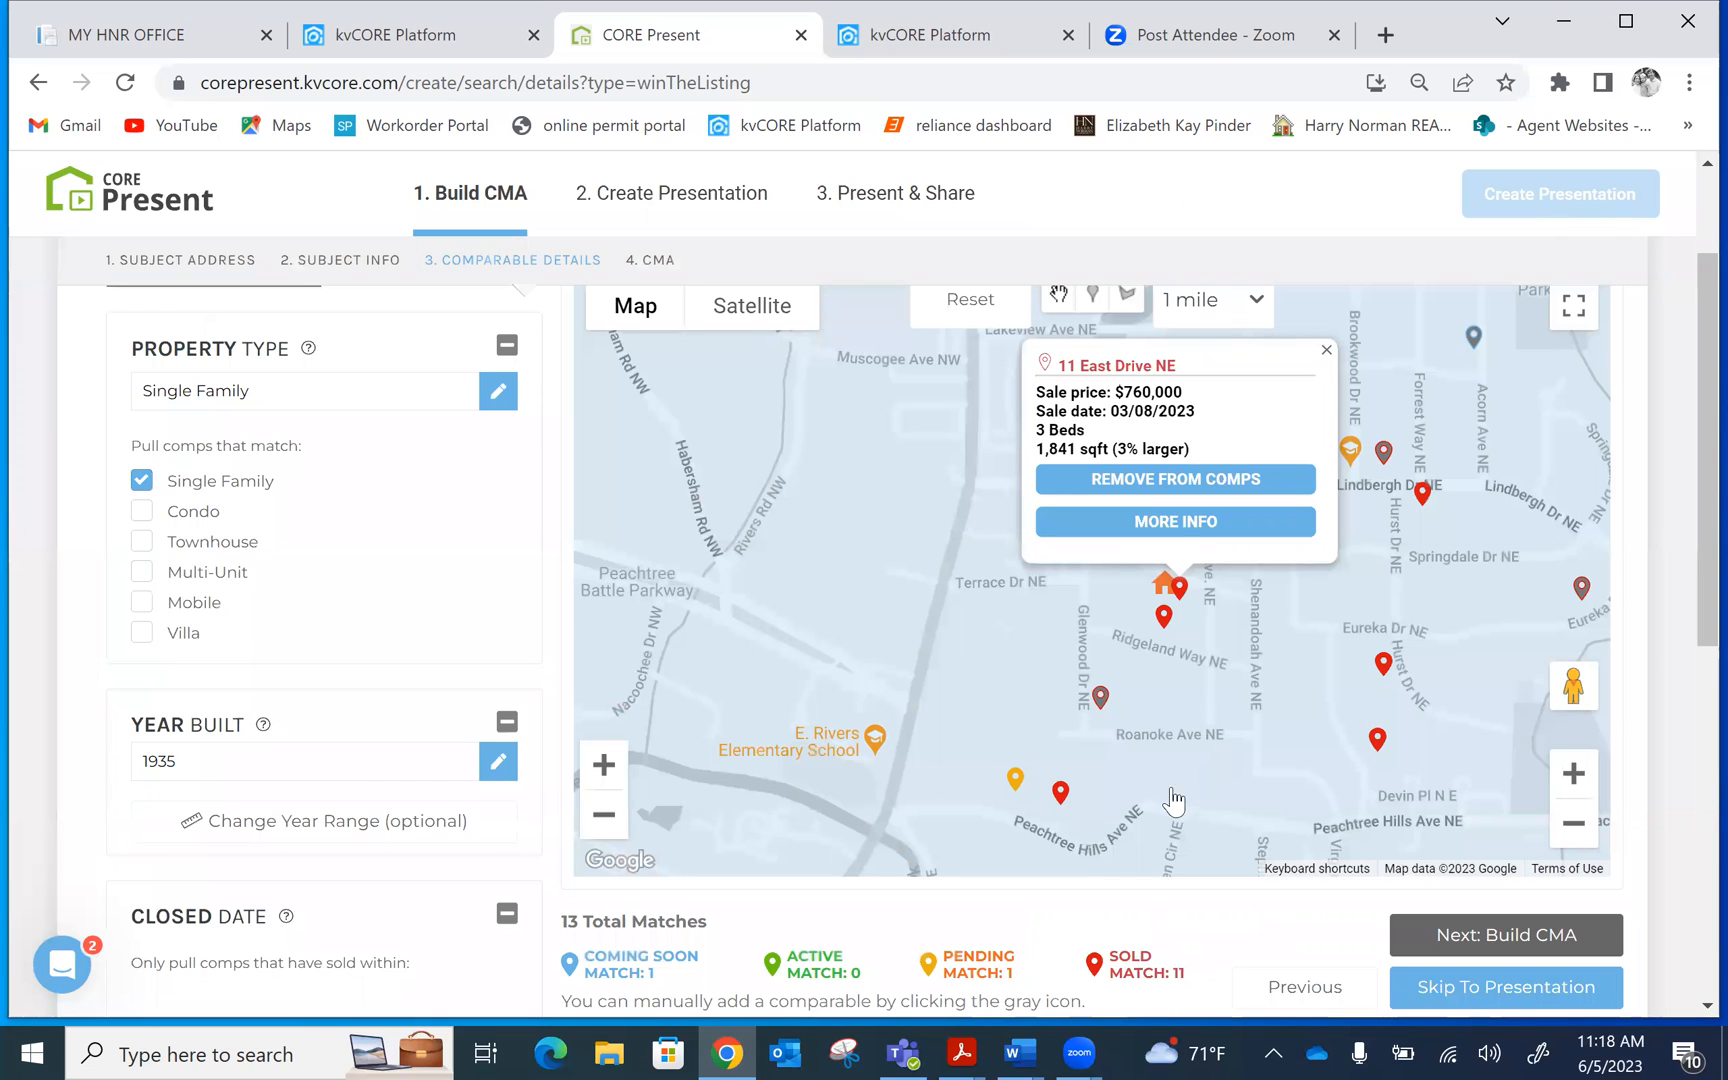
{"action": "left_click", "coordinate": [1100, 697]}
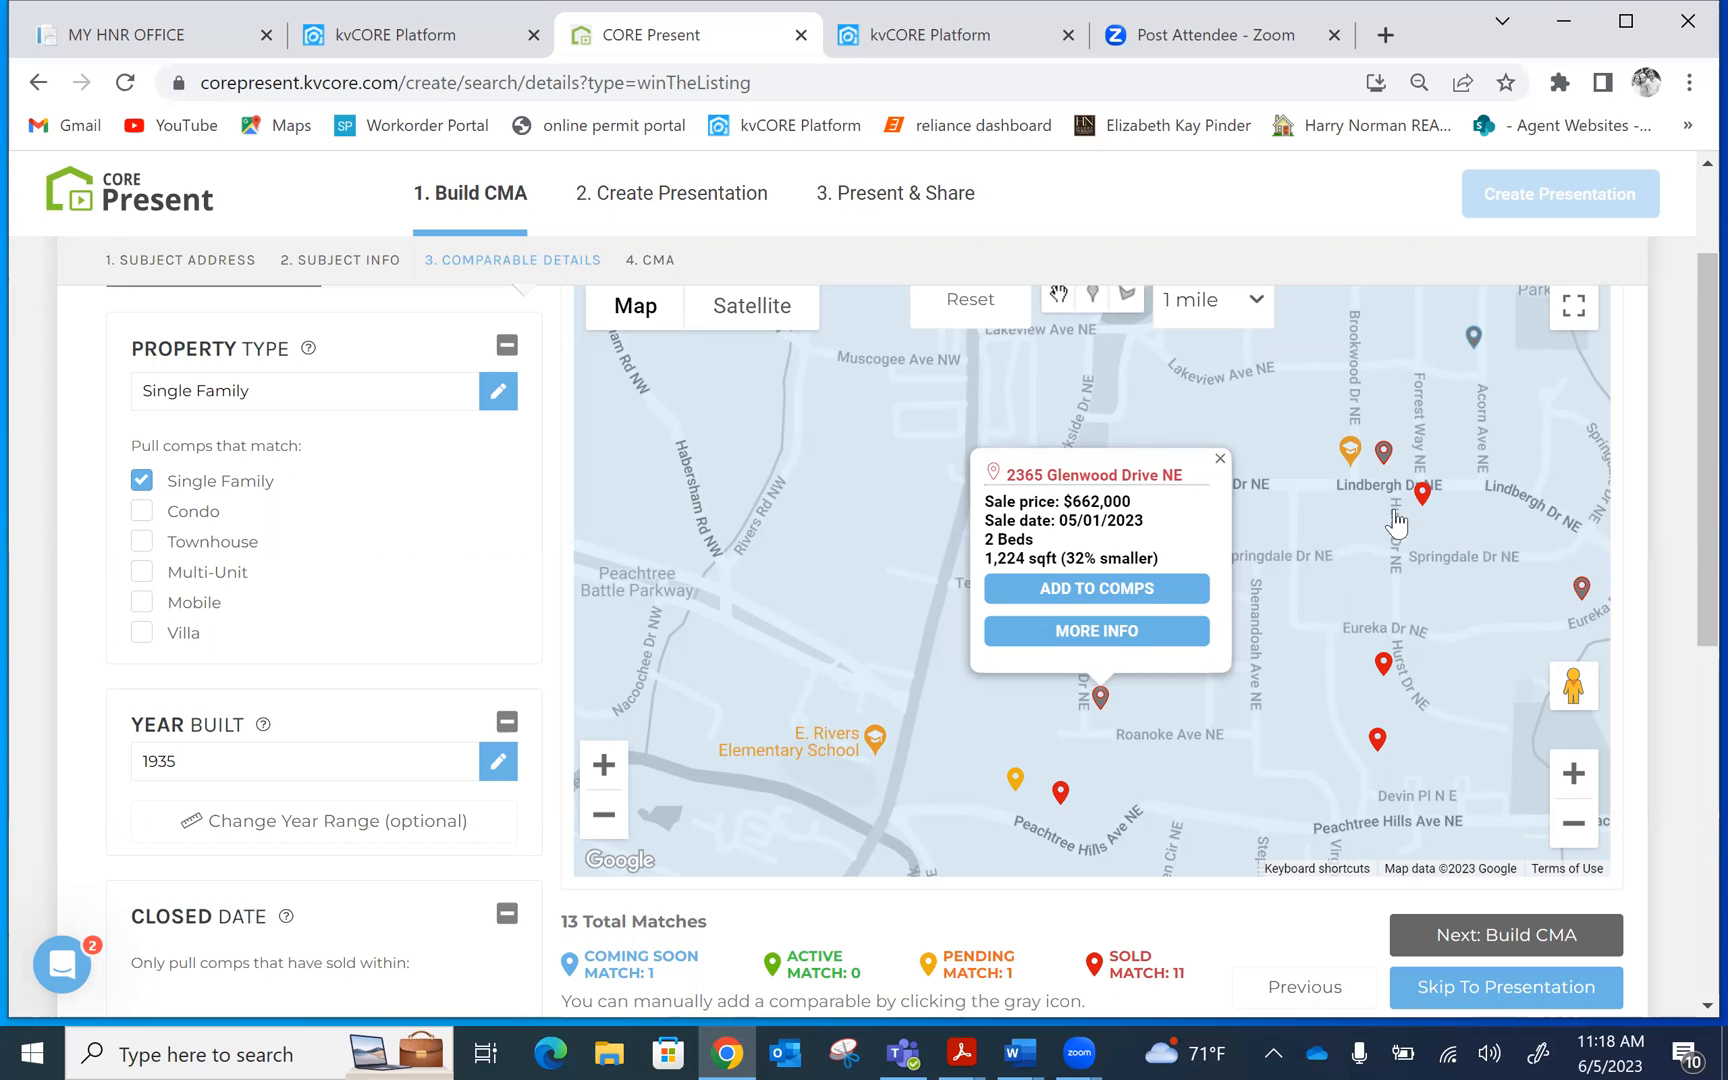
{"action": "scroll", "coordinate": [1690, 375], "scroll_direction": "up", "scroll_amount": 2}
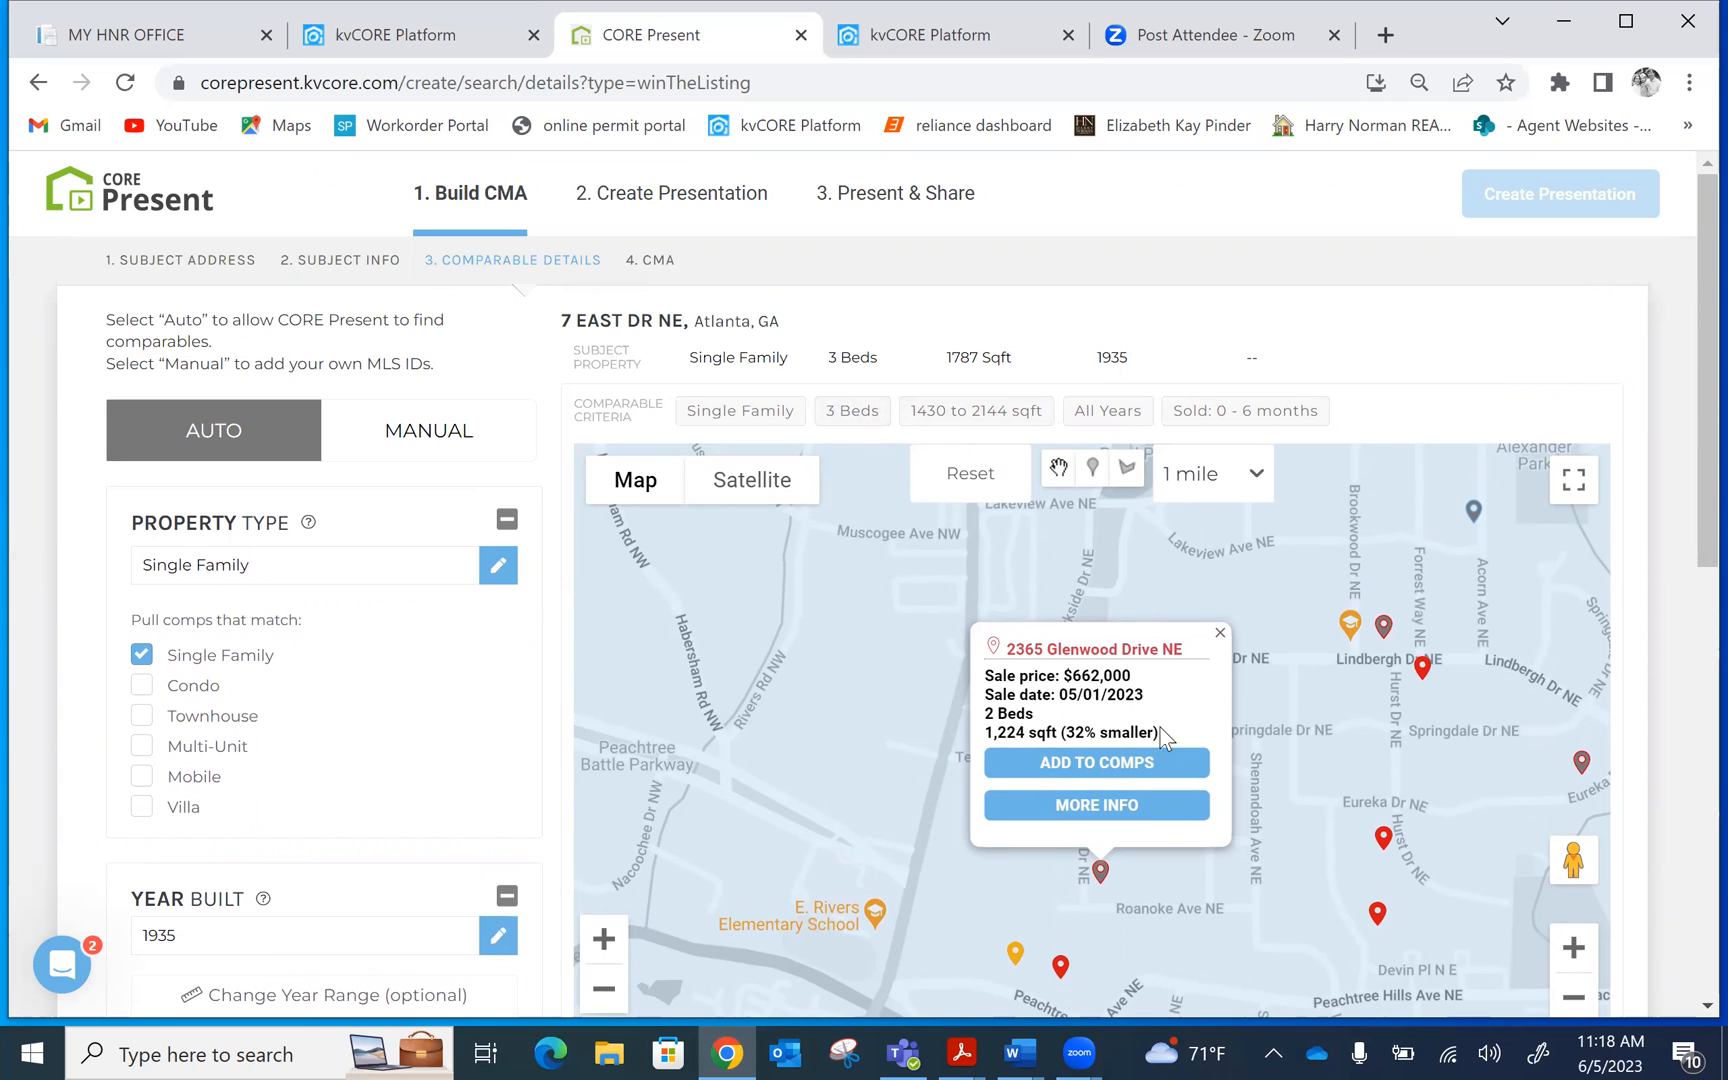
{"action": "left_click", "coordinate": [1100, 806]}
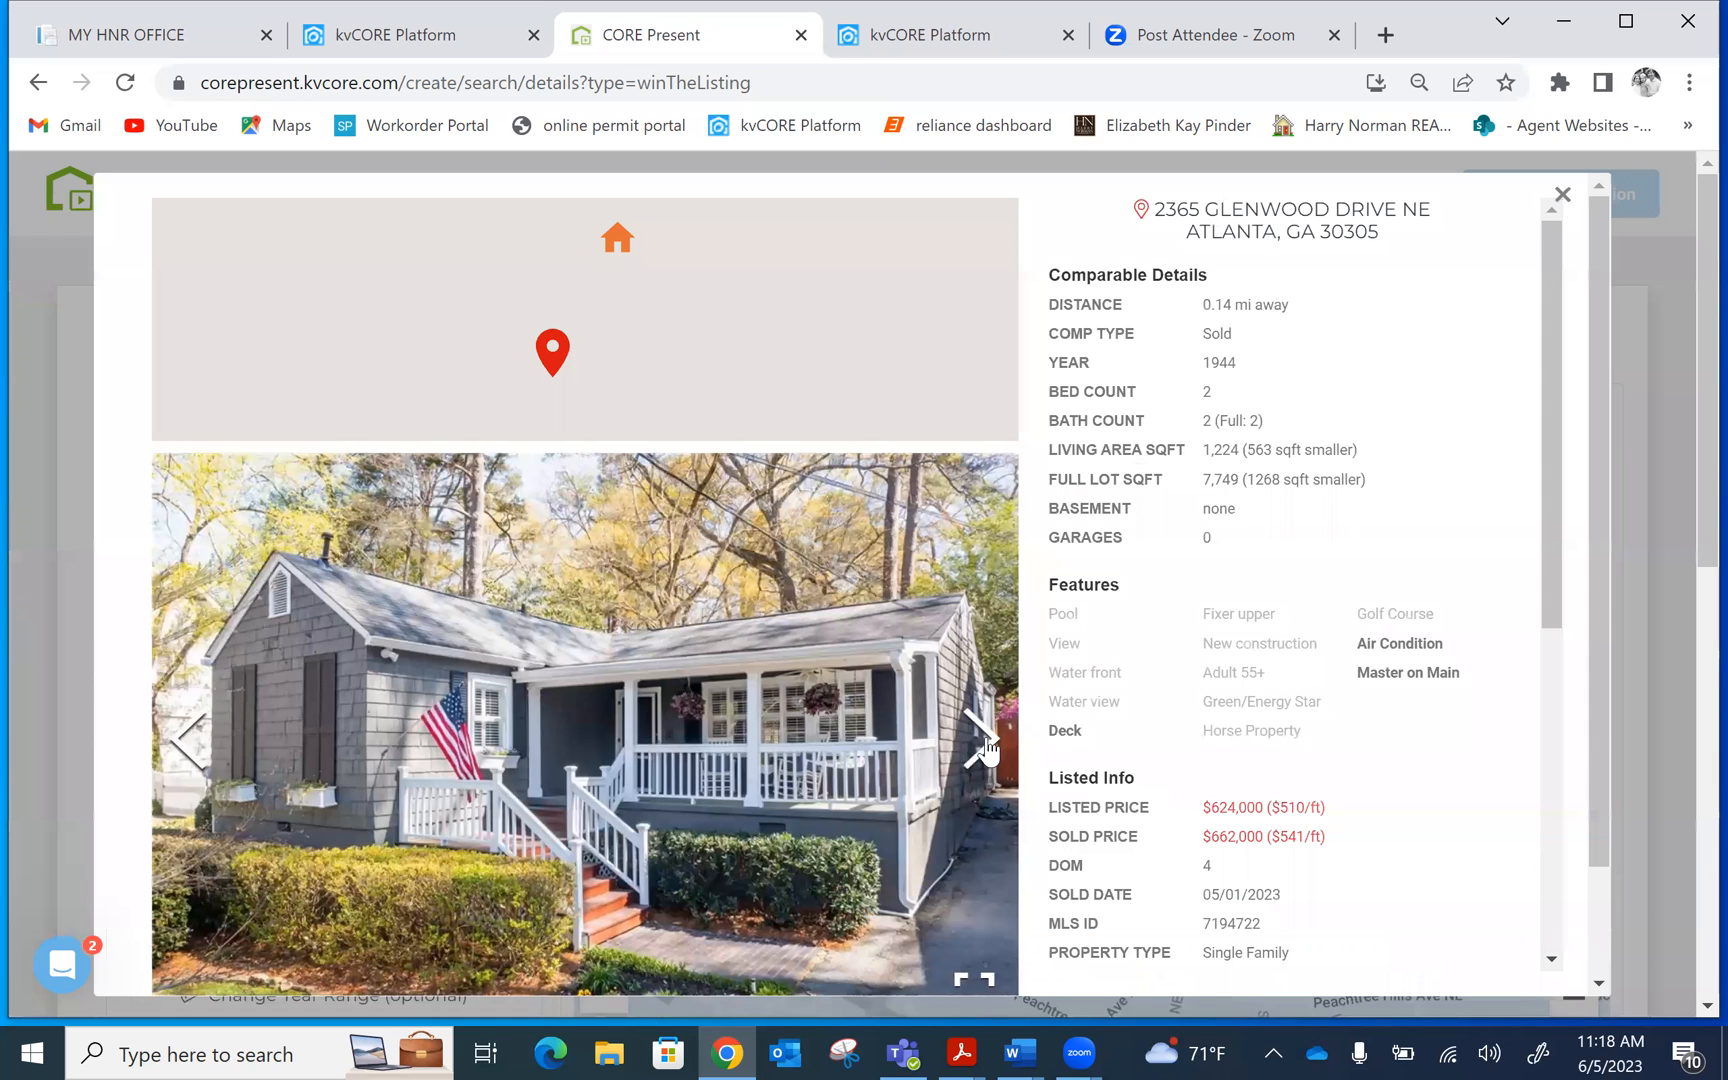
{"action": "left_click", "coordinate": [985, 748]}
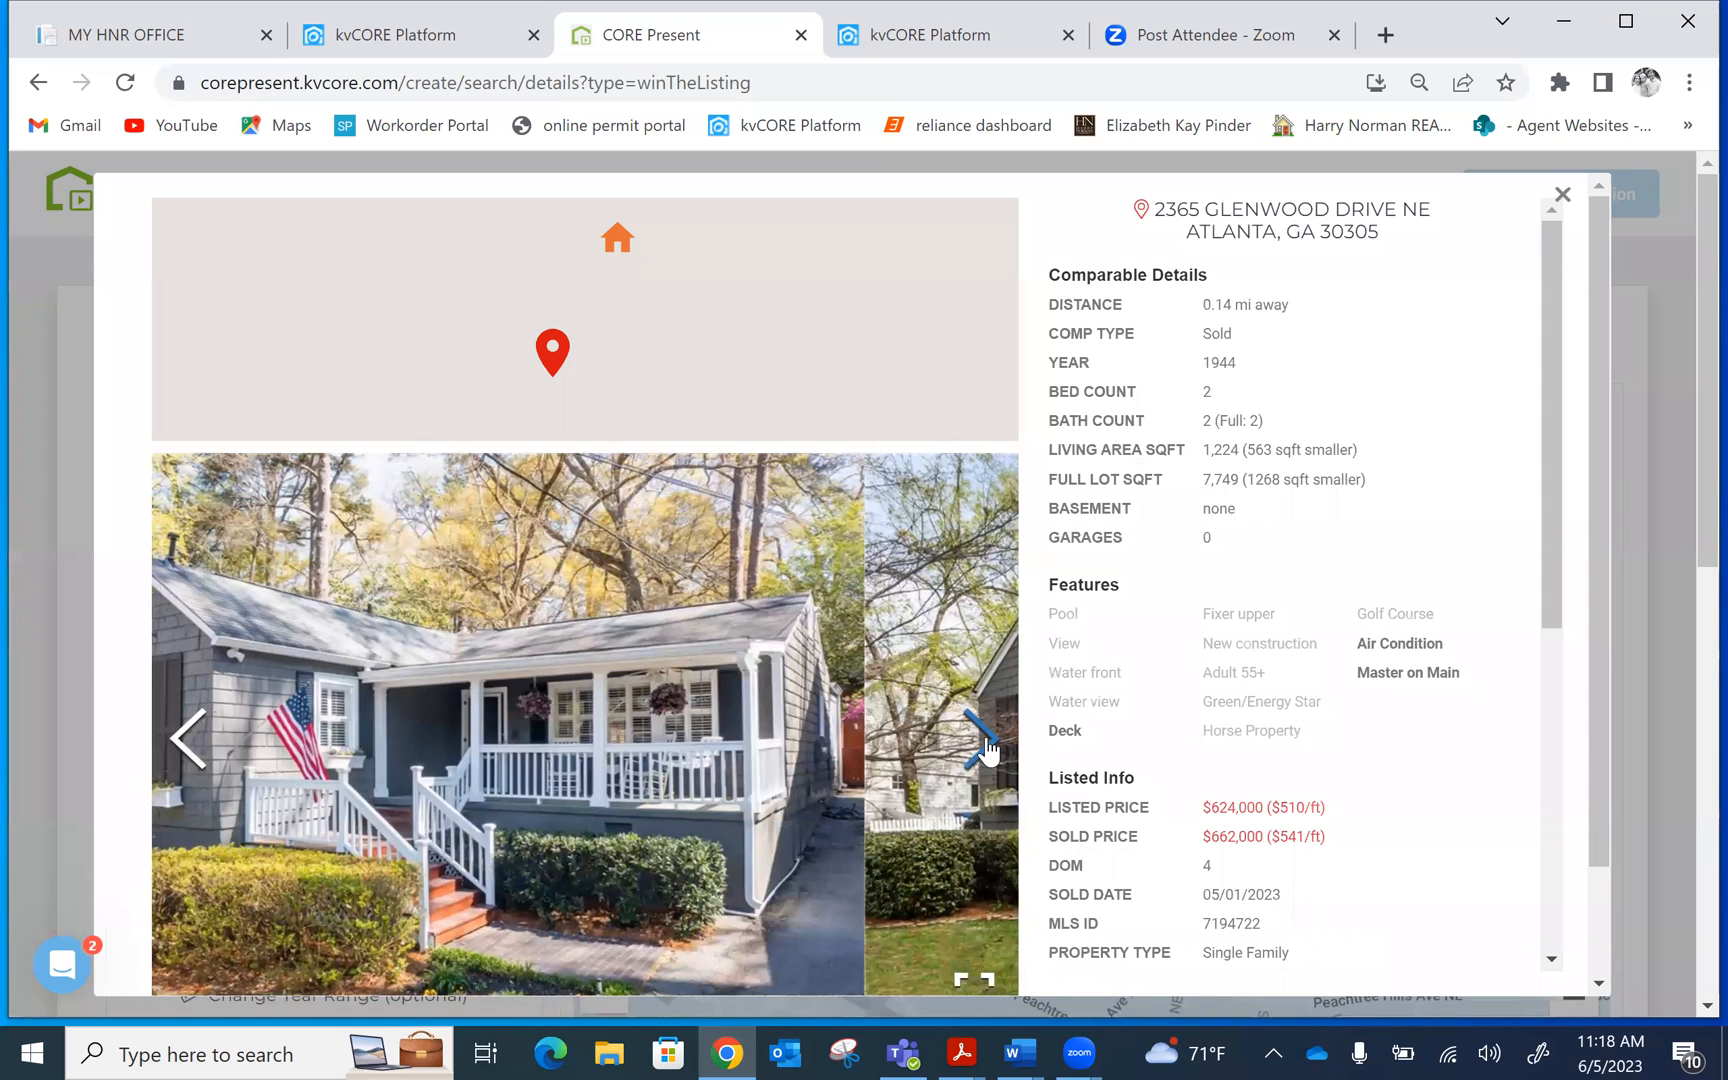
{"action": "left_click", "coordinate": [985, 748]}
{"action": "left_click", "coordinate": [985, 748]}
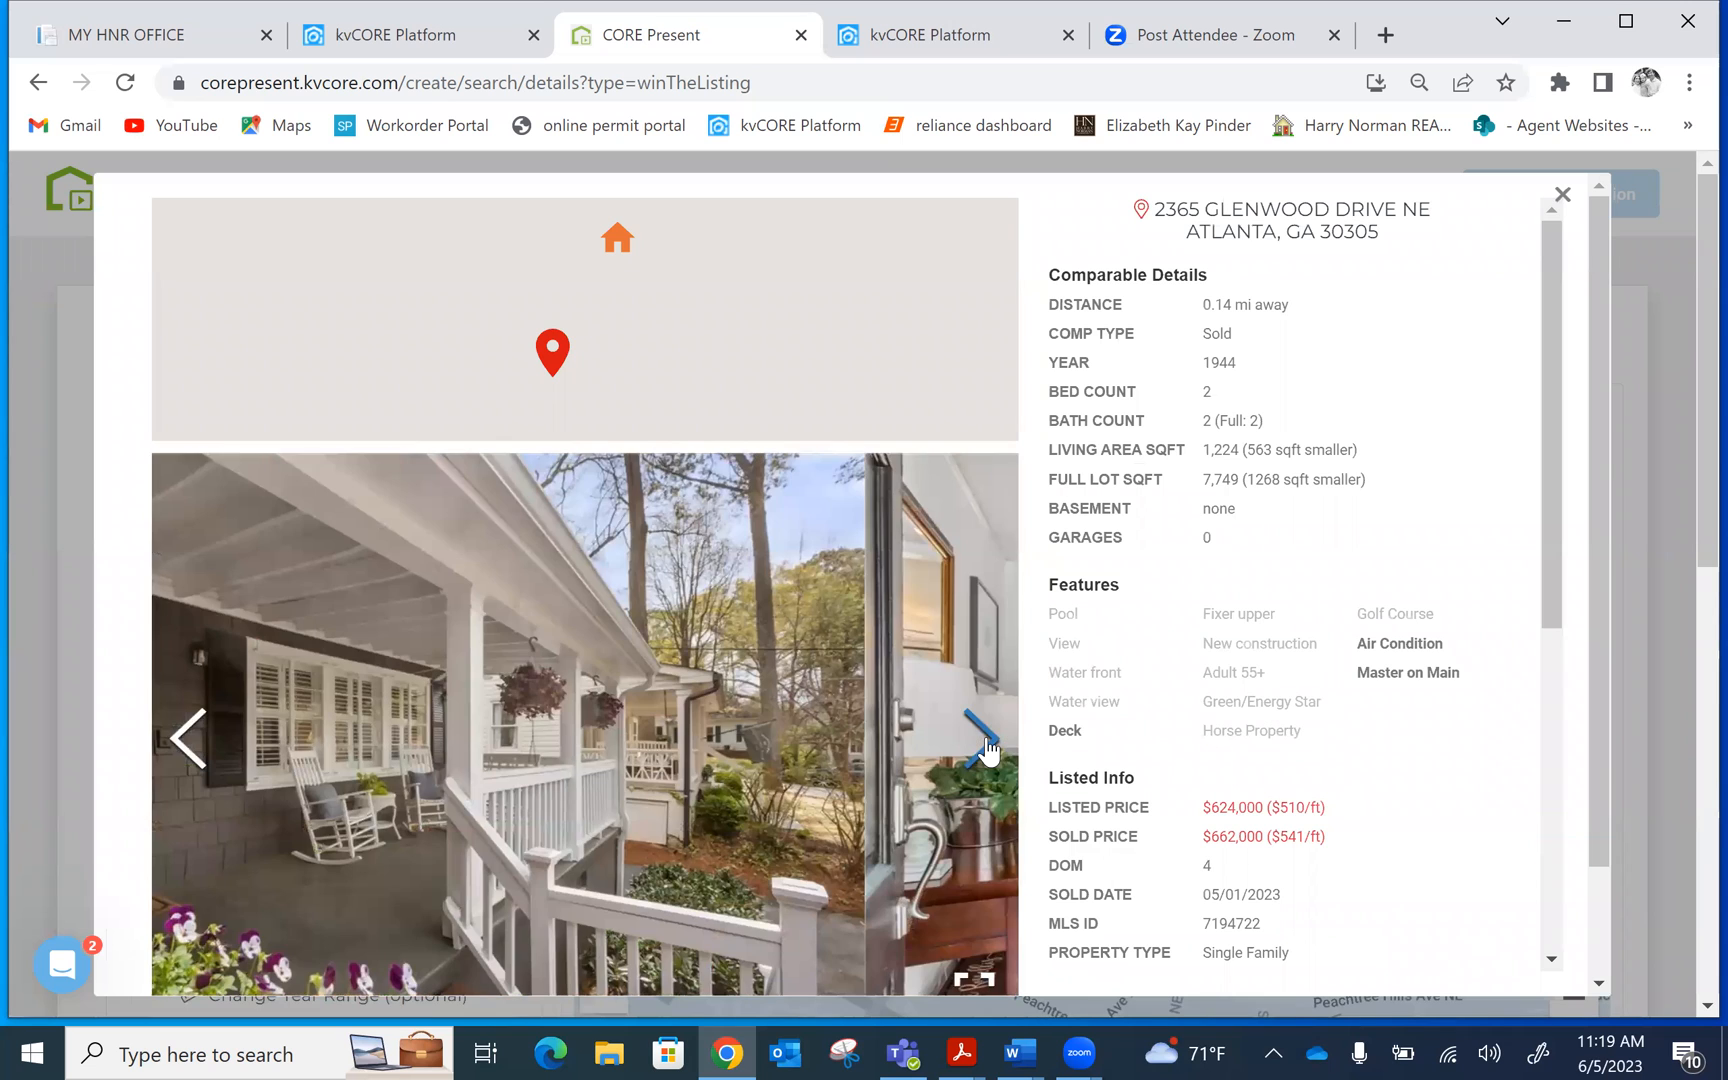
{"action": "left_click", "coordinate": [985, 748]}
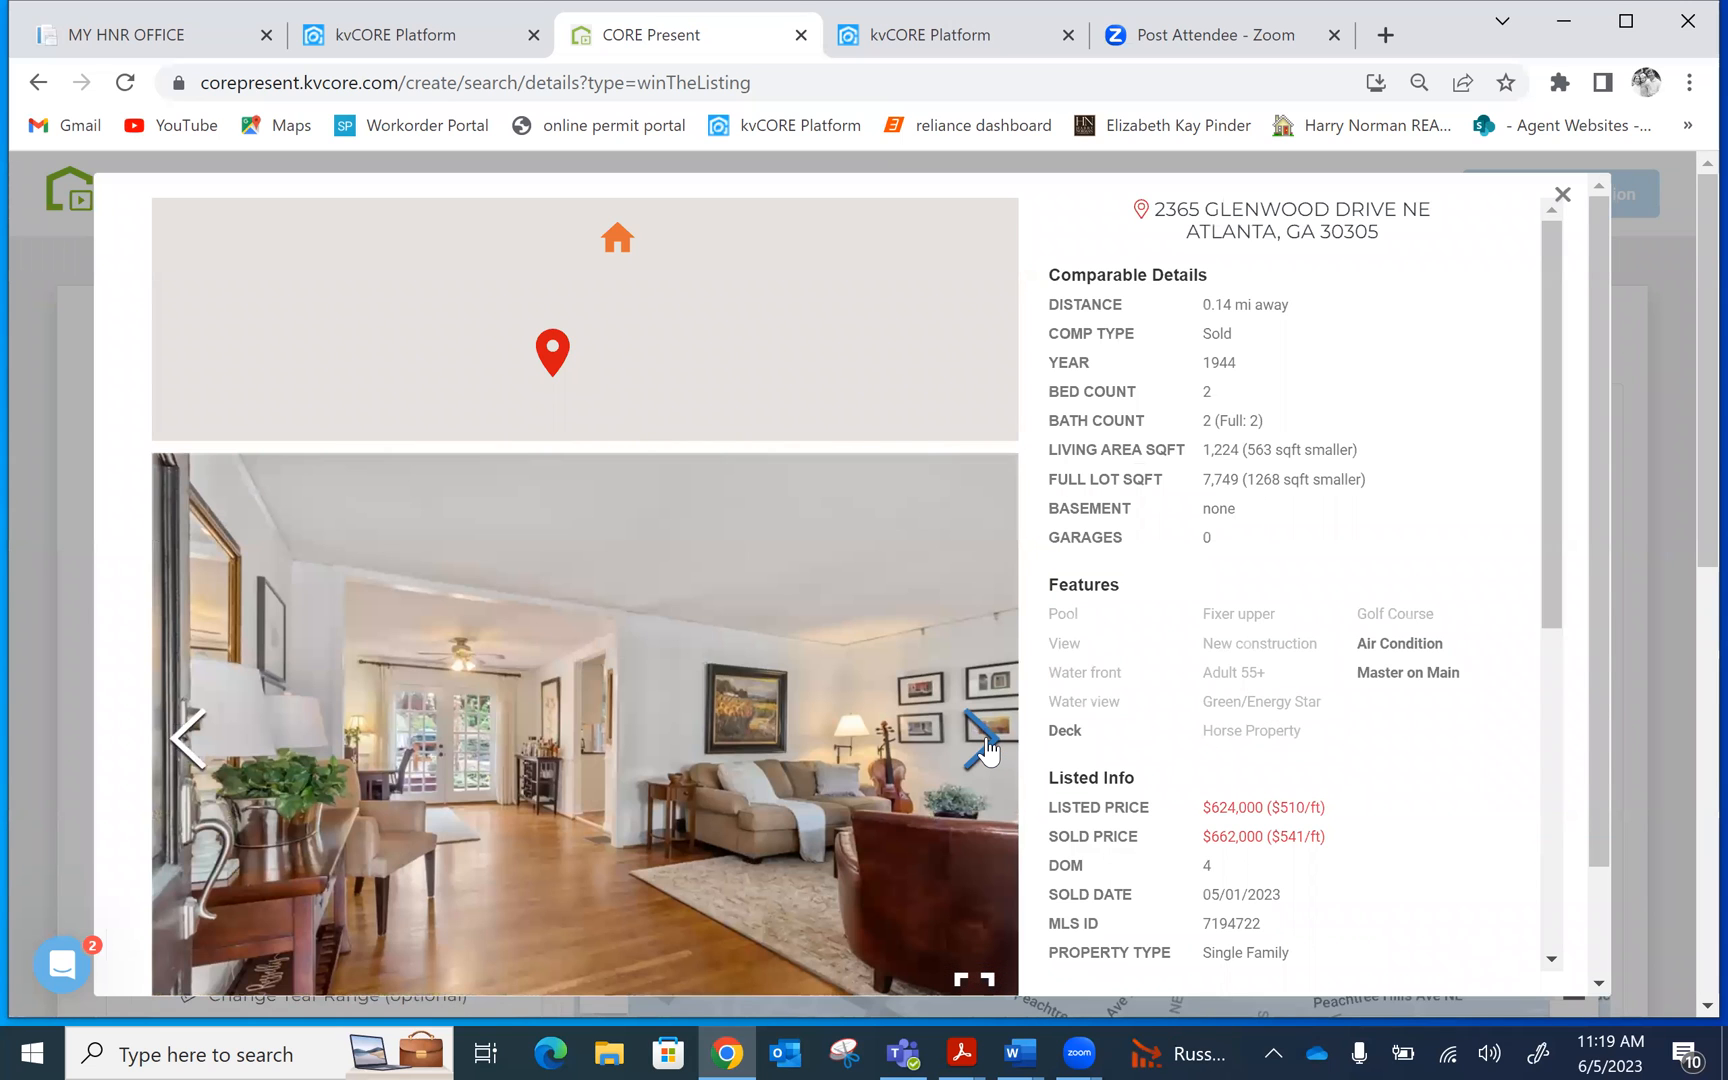
{"action": "left_click", "coordinate": [985, 748]}
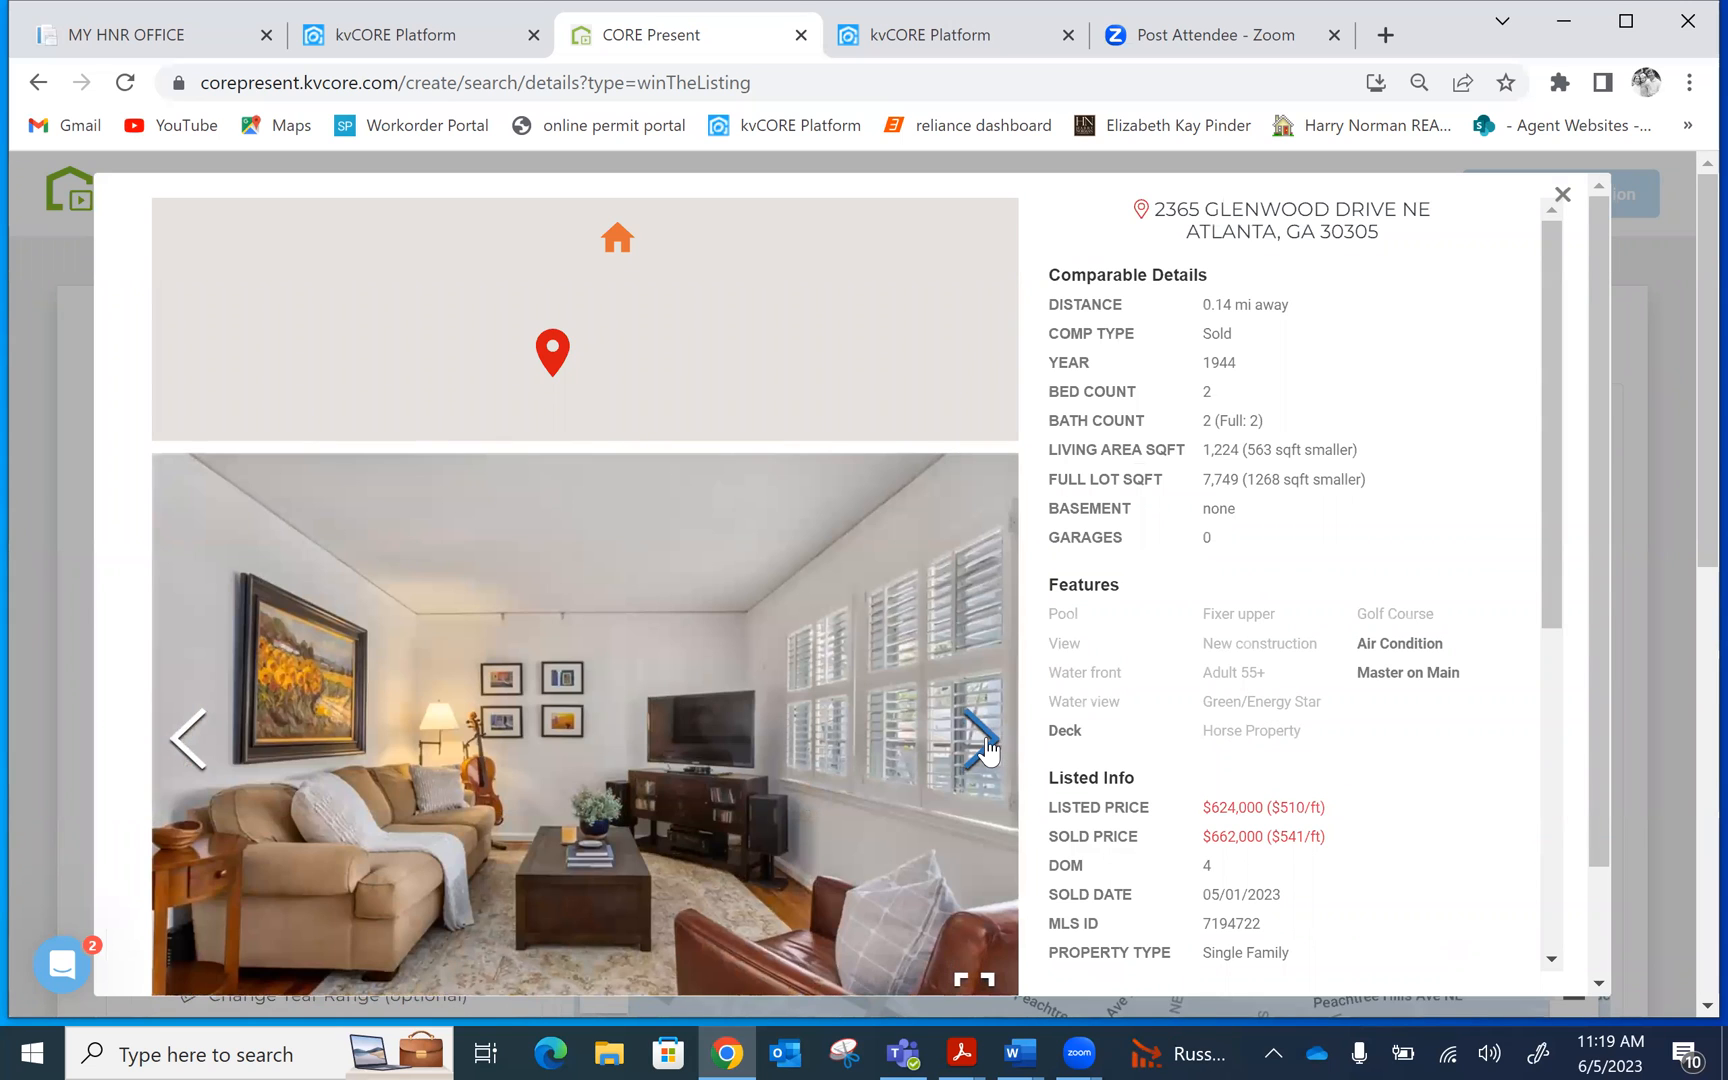
{"action": "left_click_drag", "start_coordinate": [1546, 289], "coordinate": [1527, 460]}
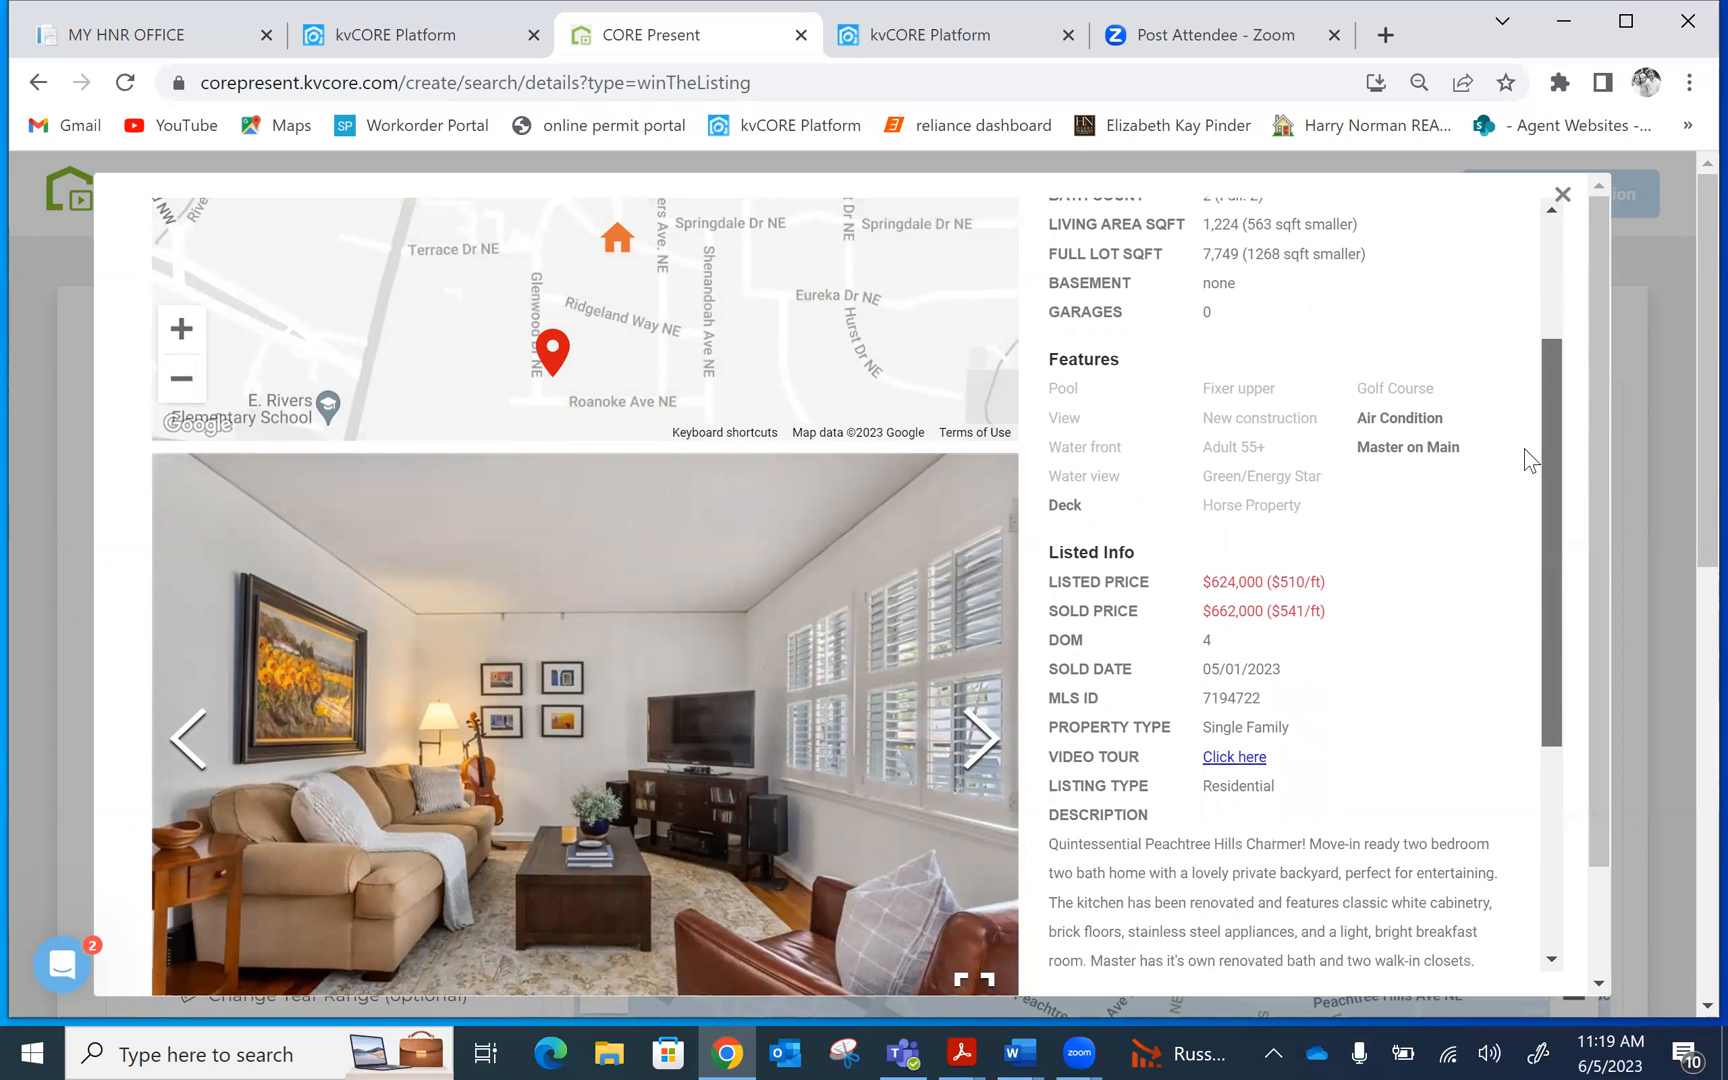
{"action": "scroll", "coordinate": [1521, 452], "scroll_direction": "down", "scroll_amount": 3}
{"action": "scroll", "coordinate": [1517, 555], "scroll_direction": "up", "scroll_amount": 5}
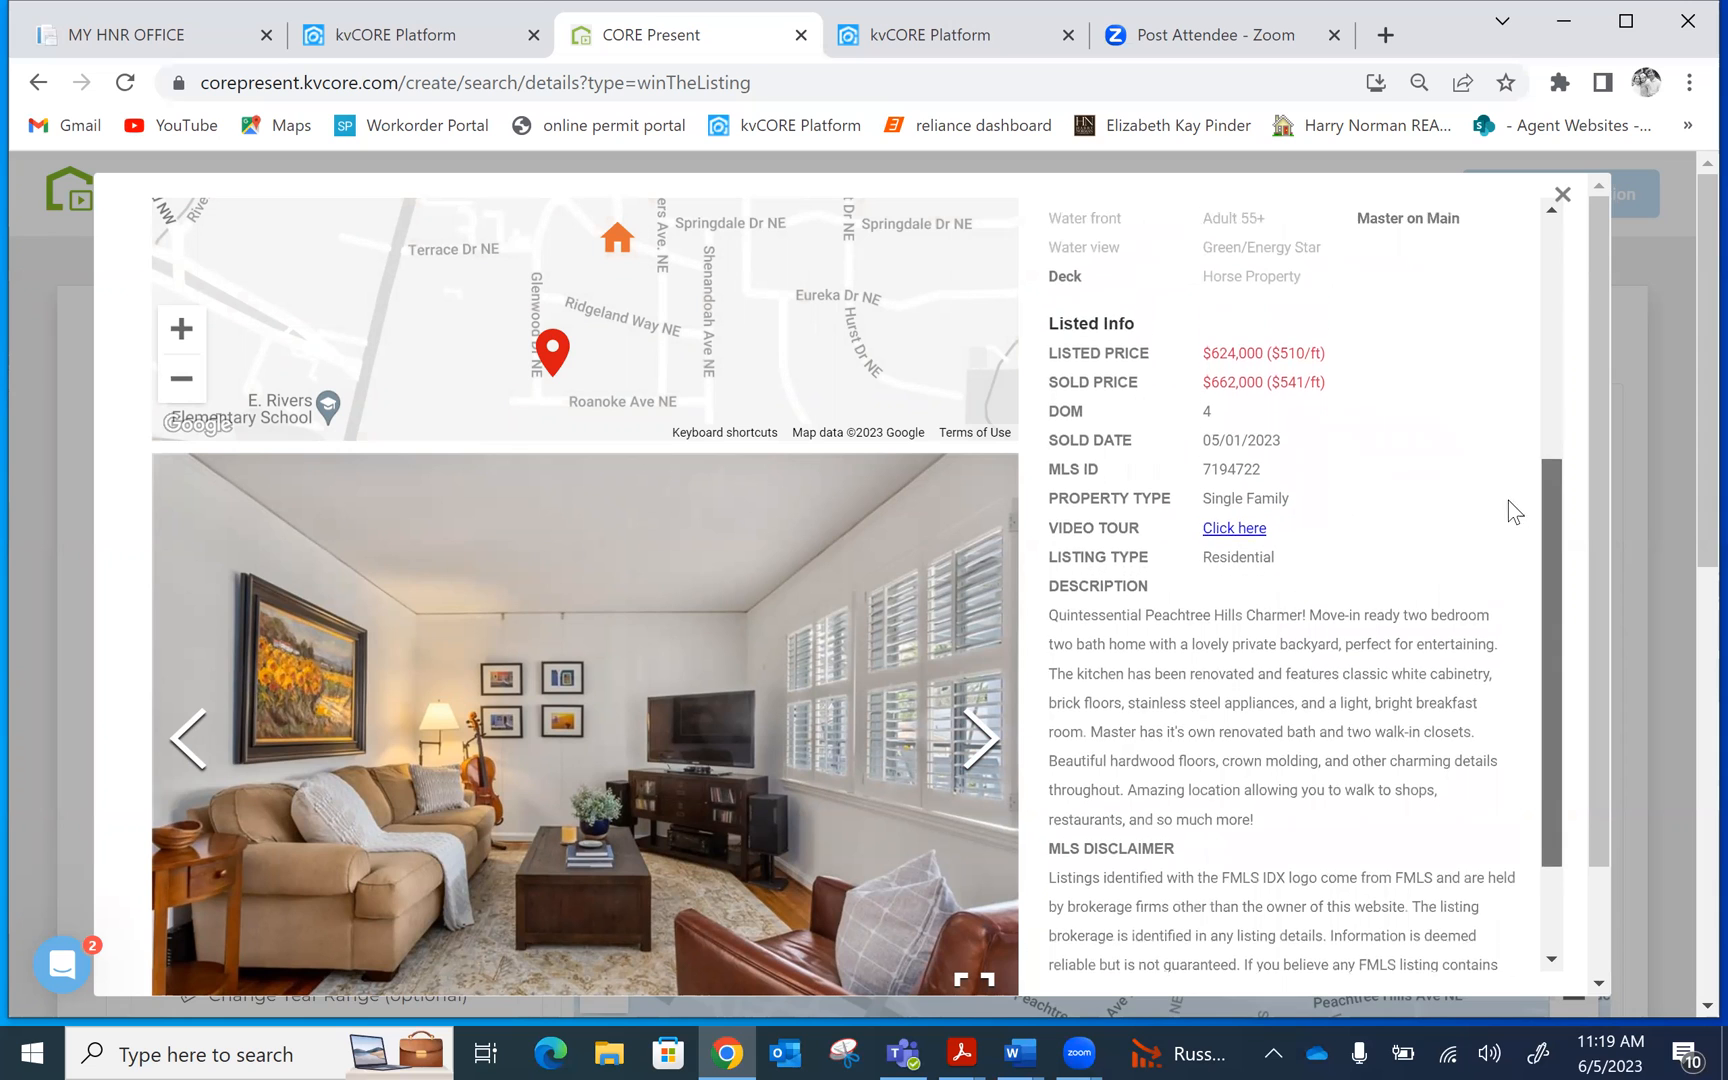
{"action": "left_click", "coordinate": [1563, 196]}
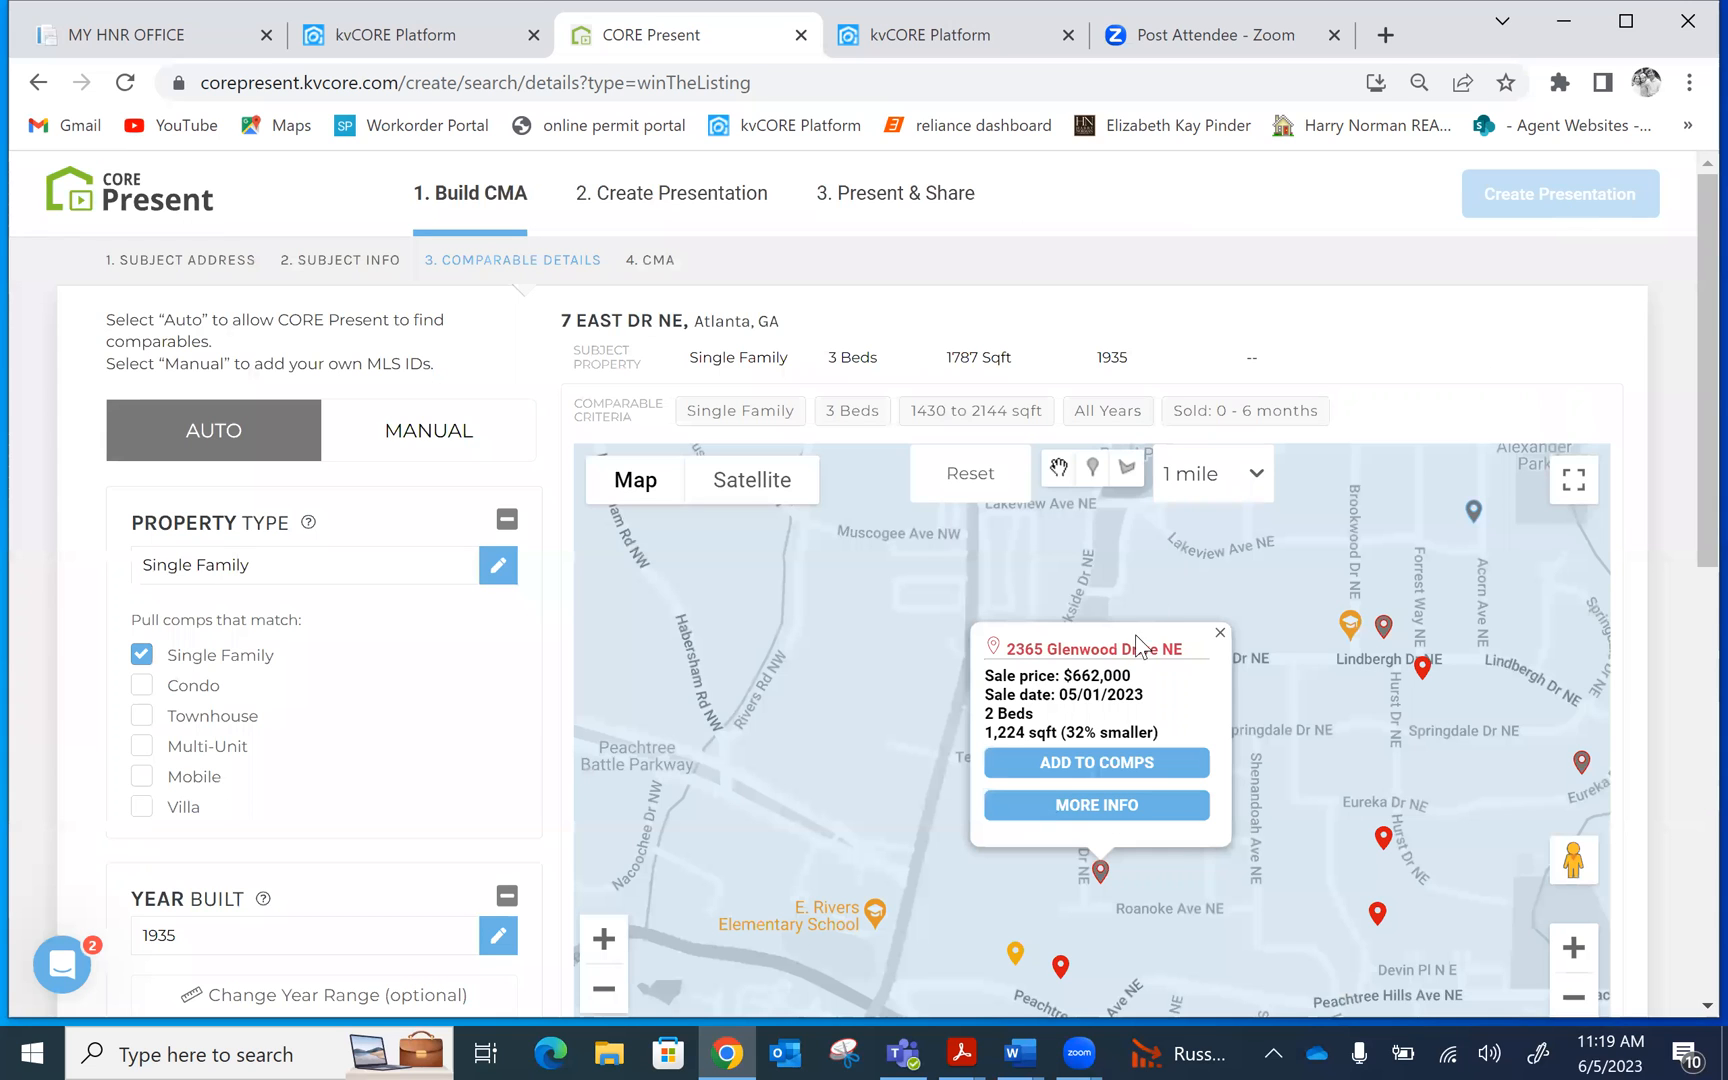
{"action": "left_click", "coordinate": [1220, 633]}
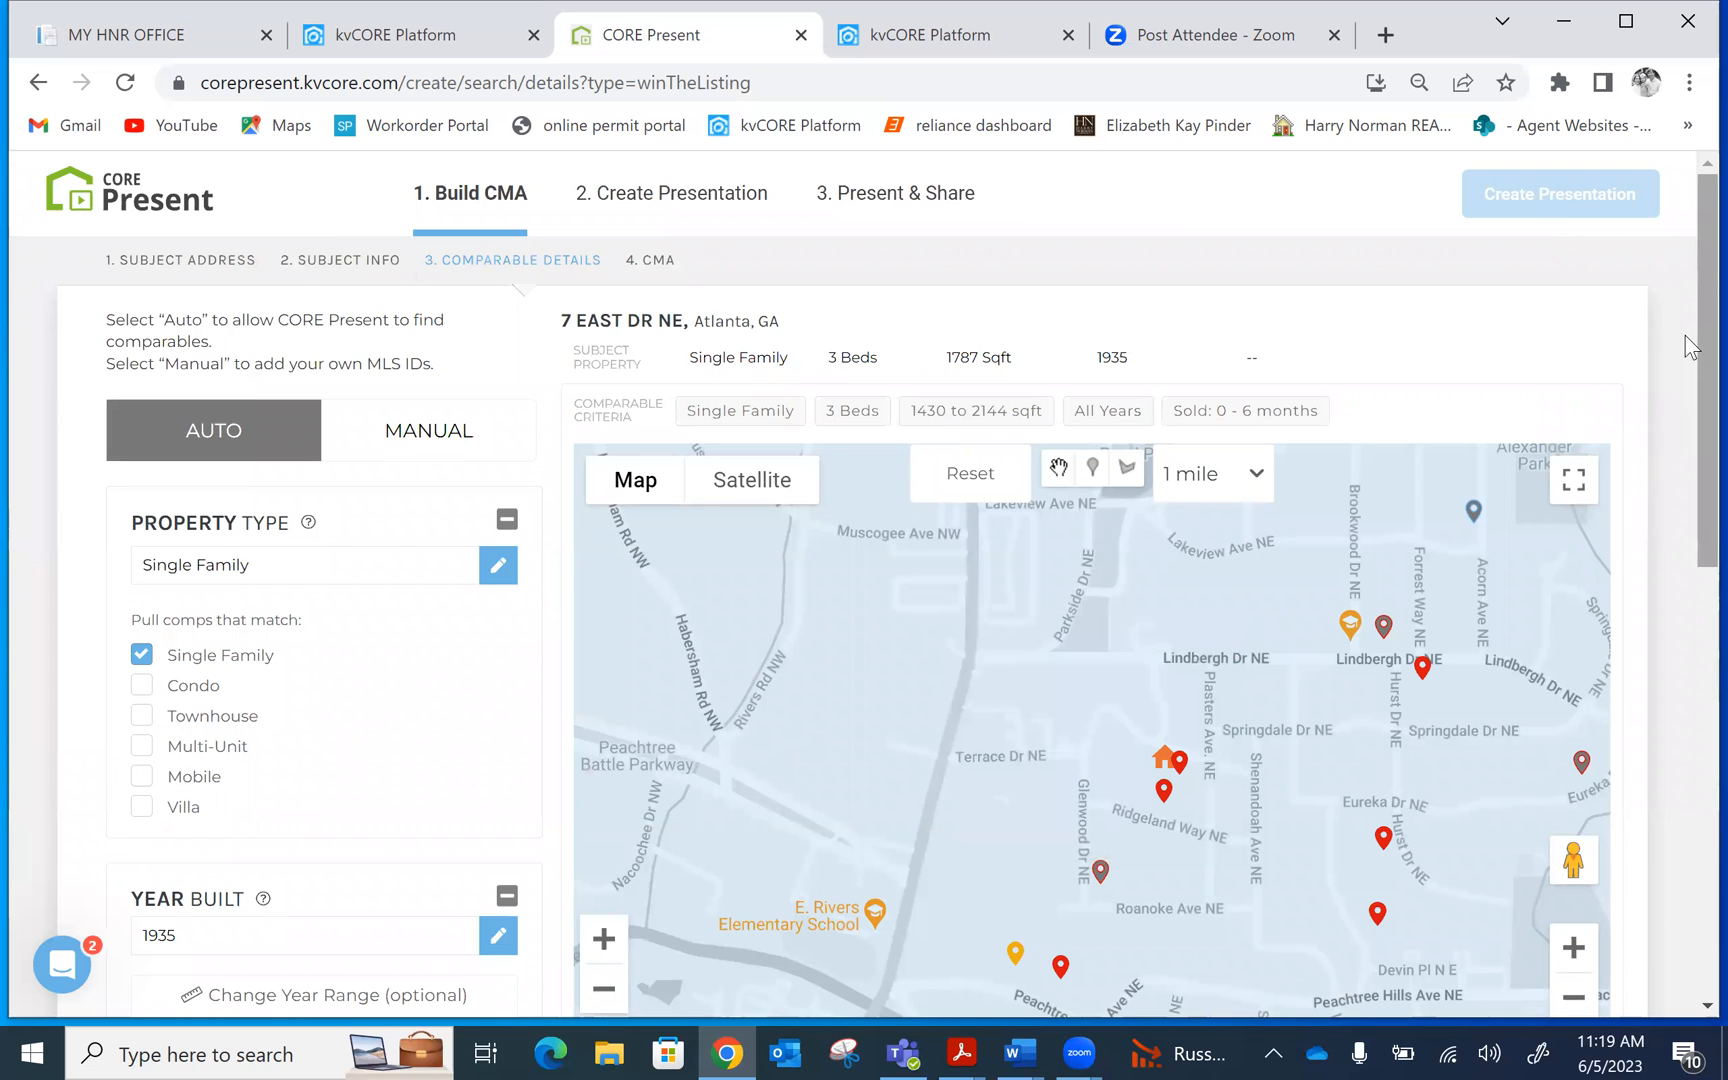
{"action": "scroll", "coordinate": [1685, 333], "scroll_direction": "down", "scroll_amount": 3}
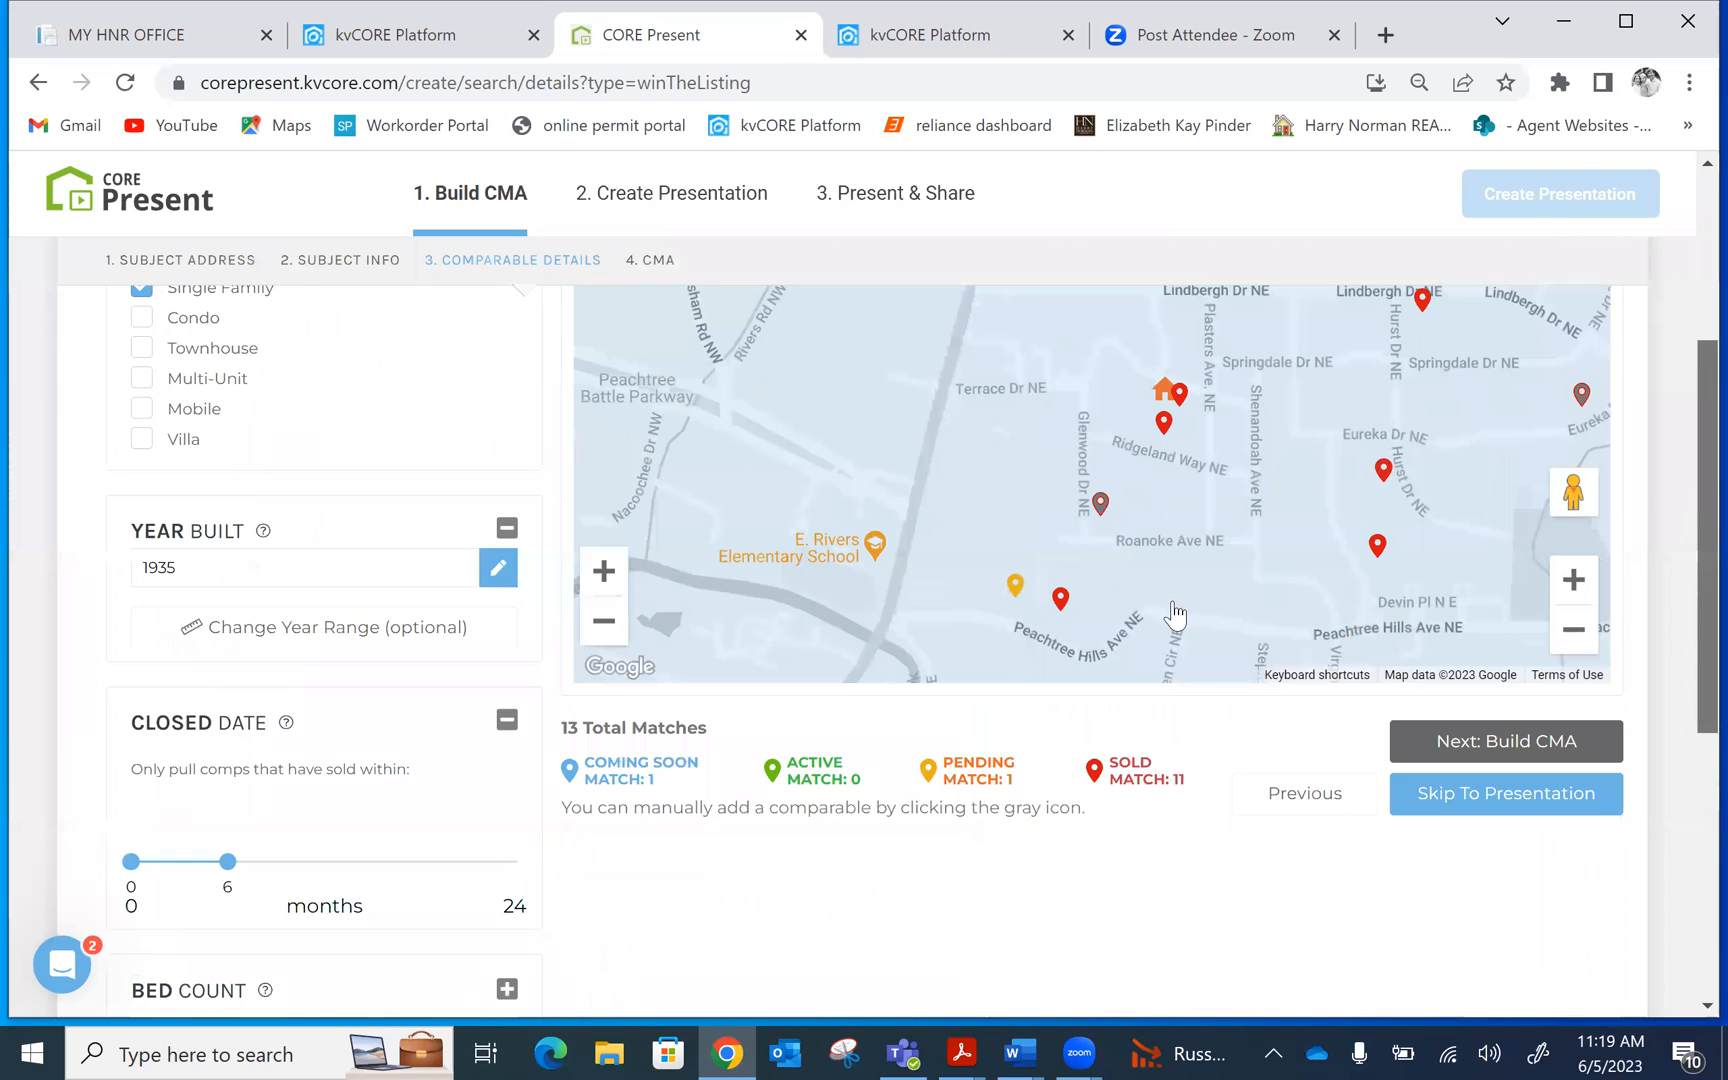
{"action": "left_click", "coordinate": [1015, 588]}
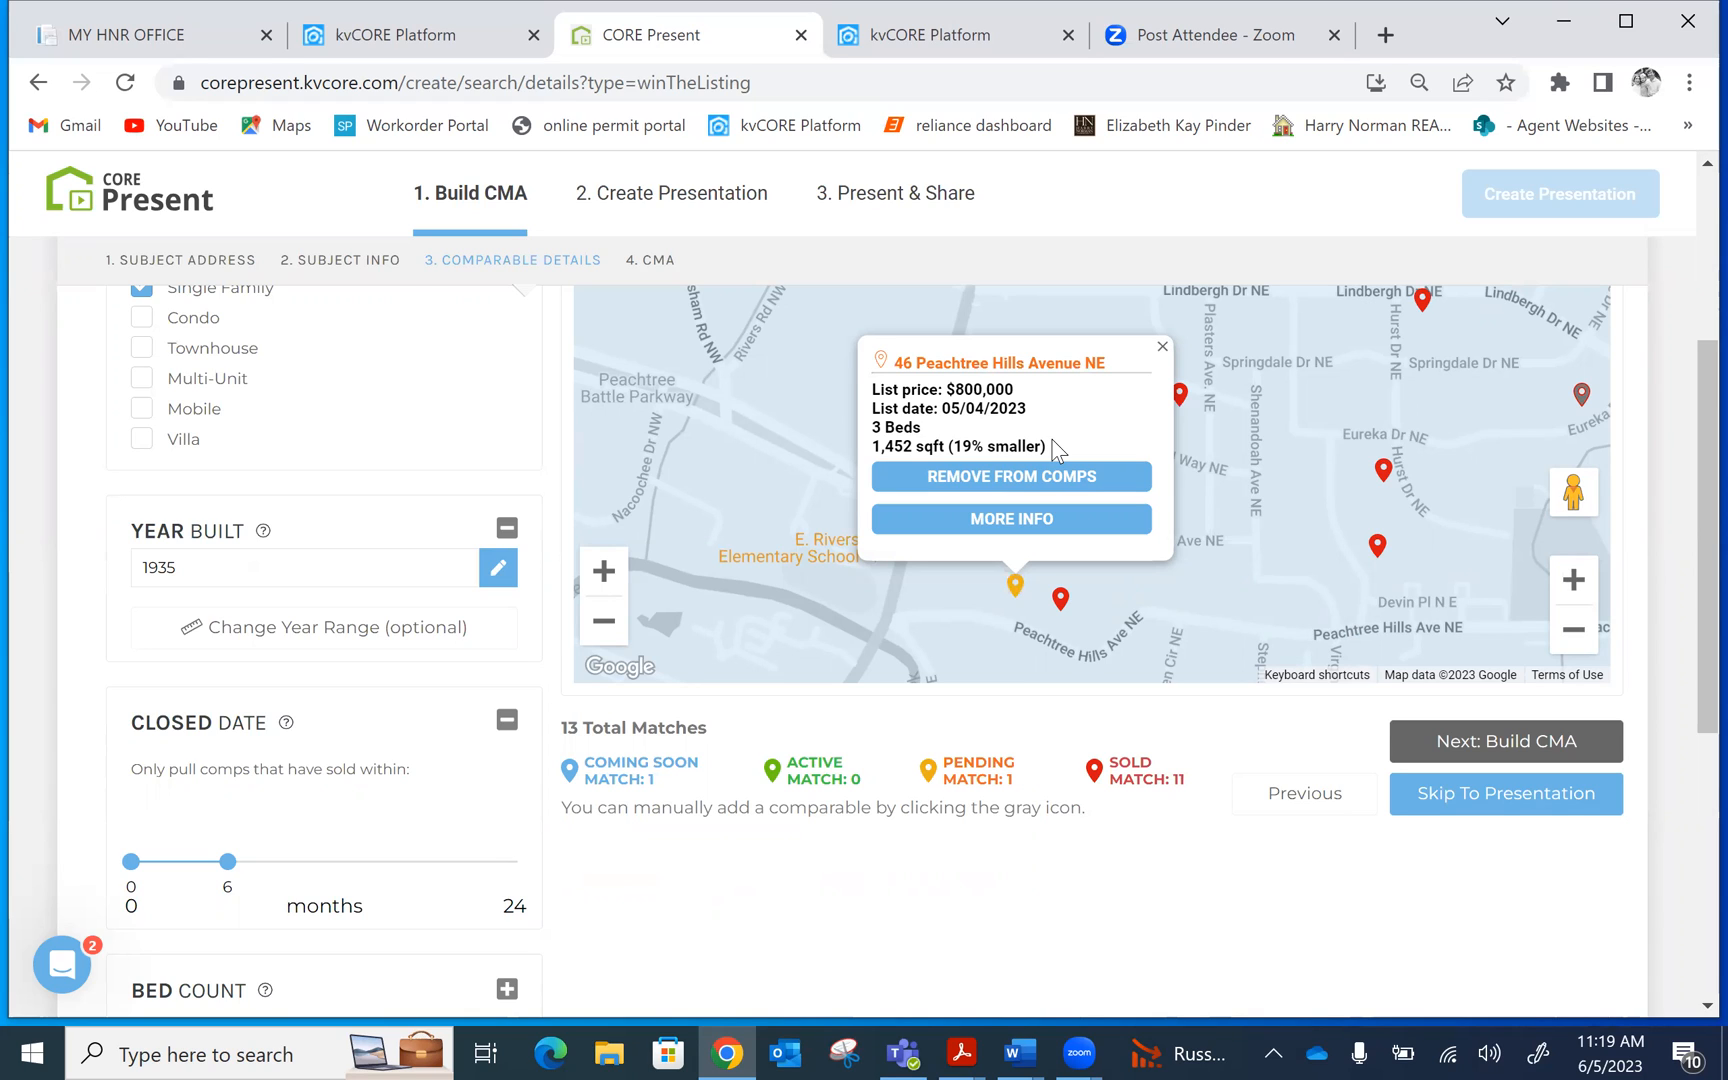
{"action": "left_click", "coordinate": [1003, 526]}
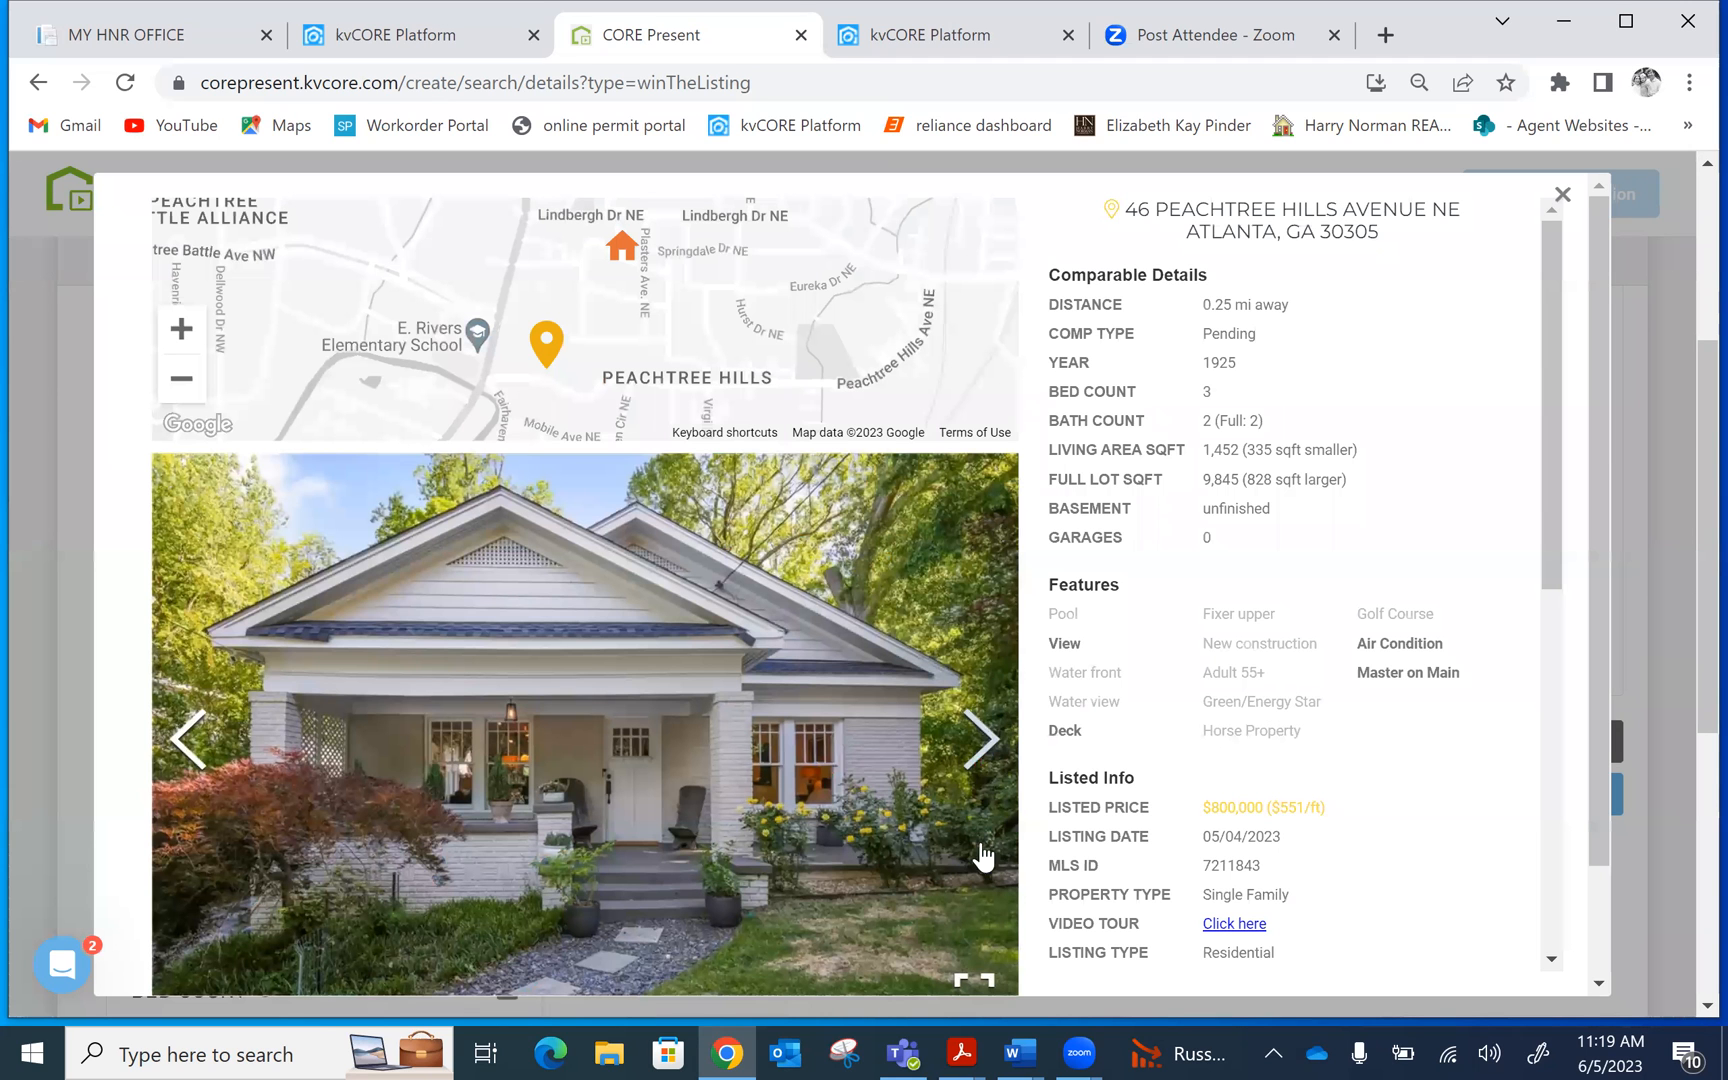
{"action": "left_click", "coordinate": [993, 760]}
{"action": "left_click", "coordinate": [993, 760]}
{"action": "left_click", "coordinate": [993, 760]}
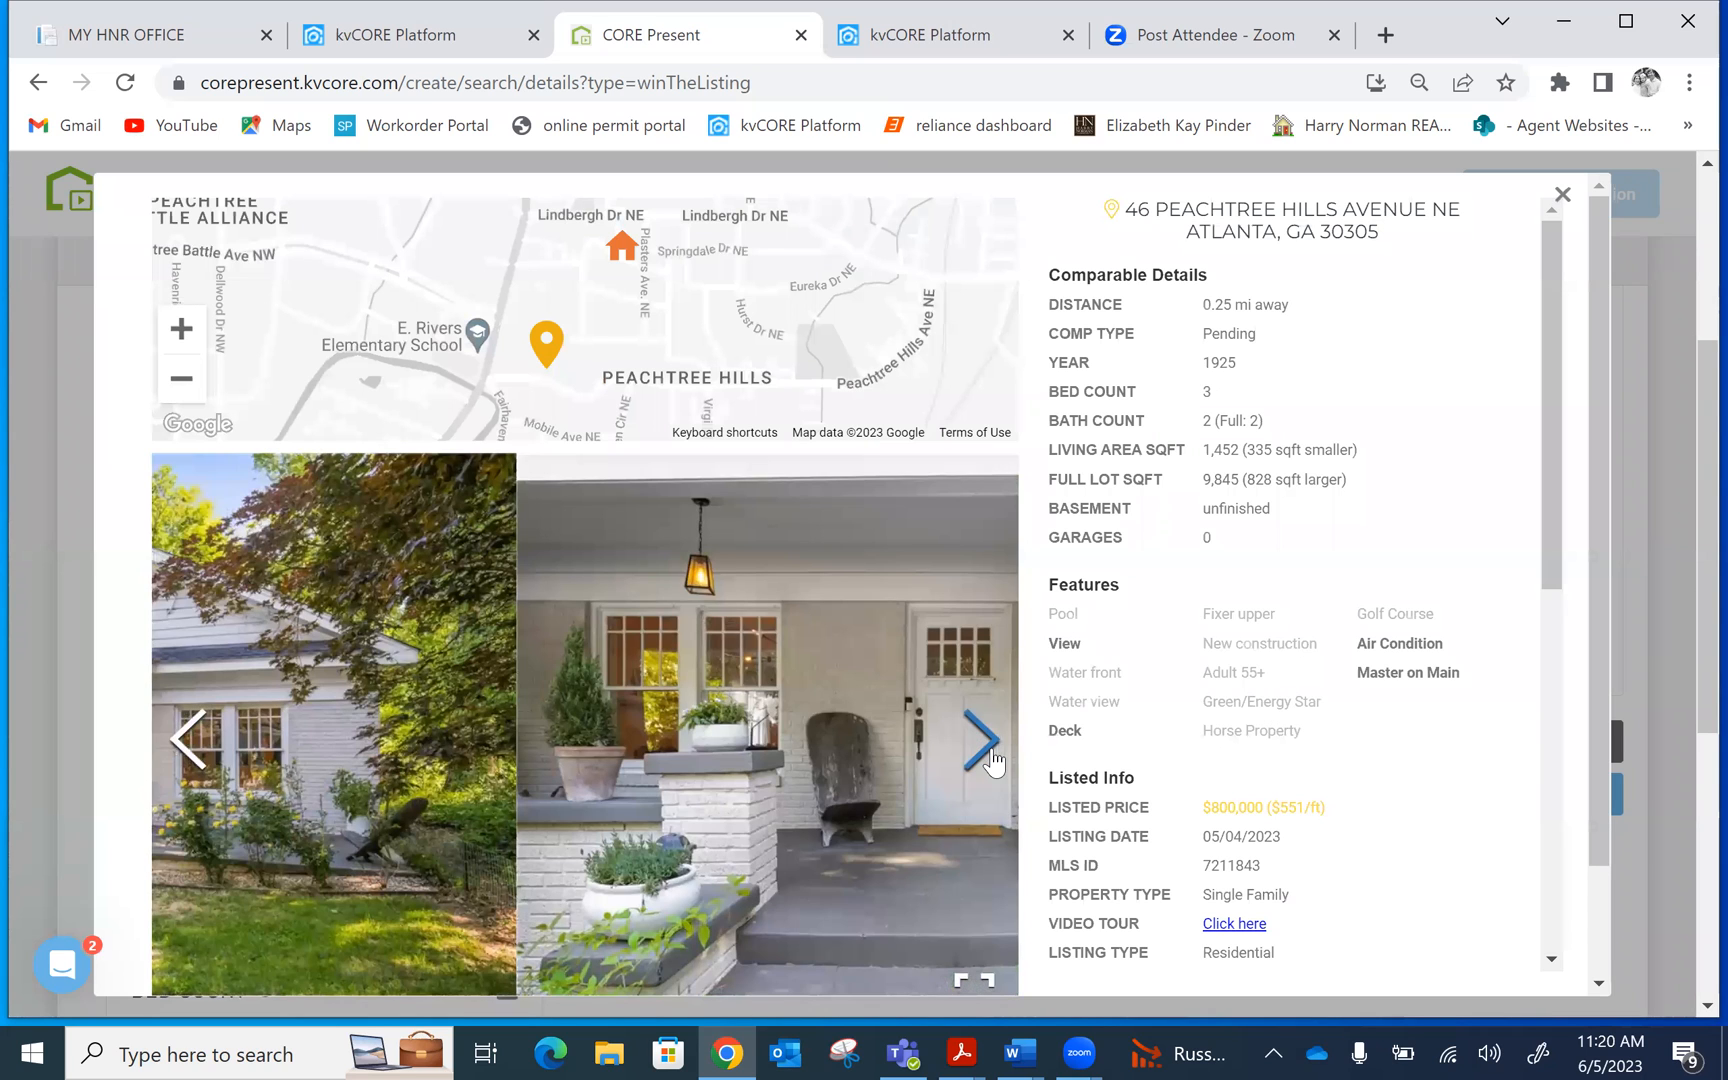
{"action": "left_click", "coordinate": [993, 760]}
{"action": "left_click", "coordinate": [993, 760]}
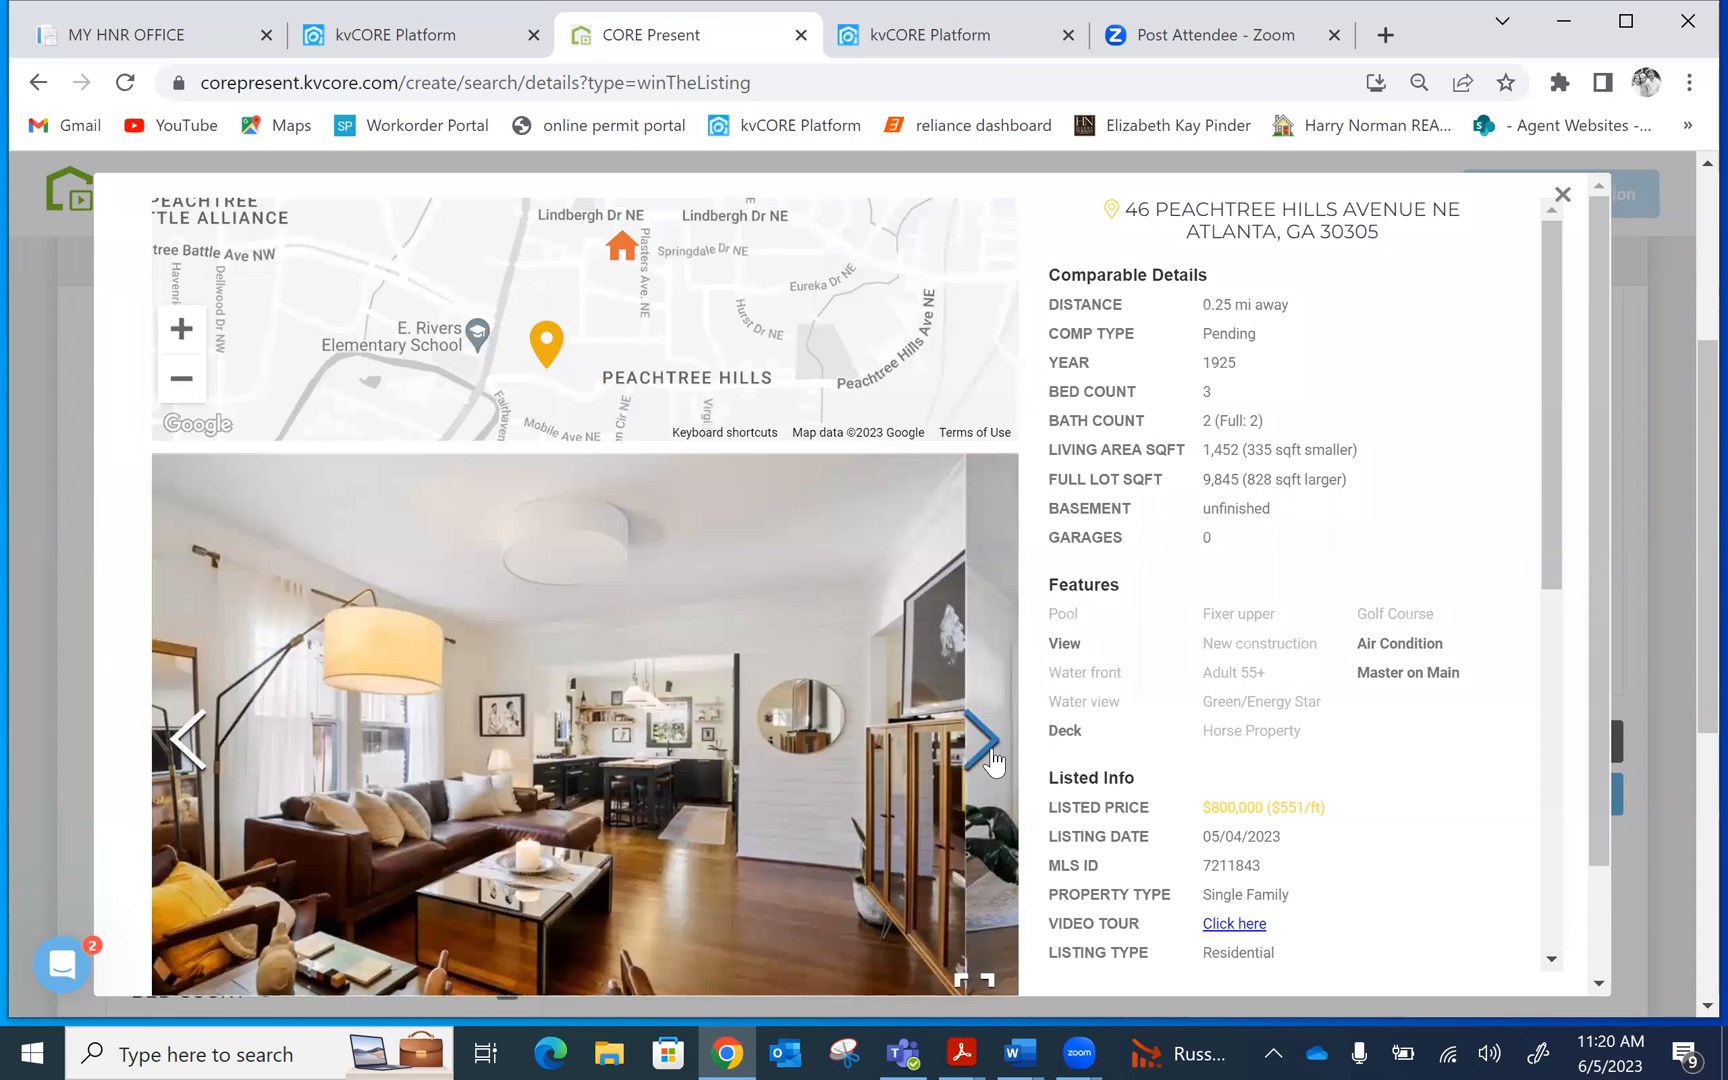
{"action": "left_click_drag", "start_coordinate": [1547, 297], "coordinate": [1590, 279]}
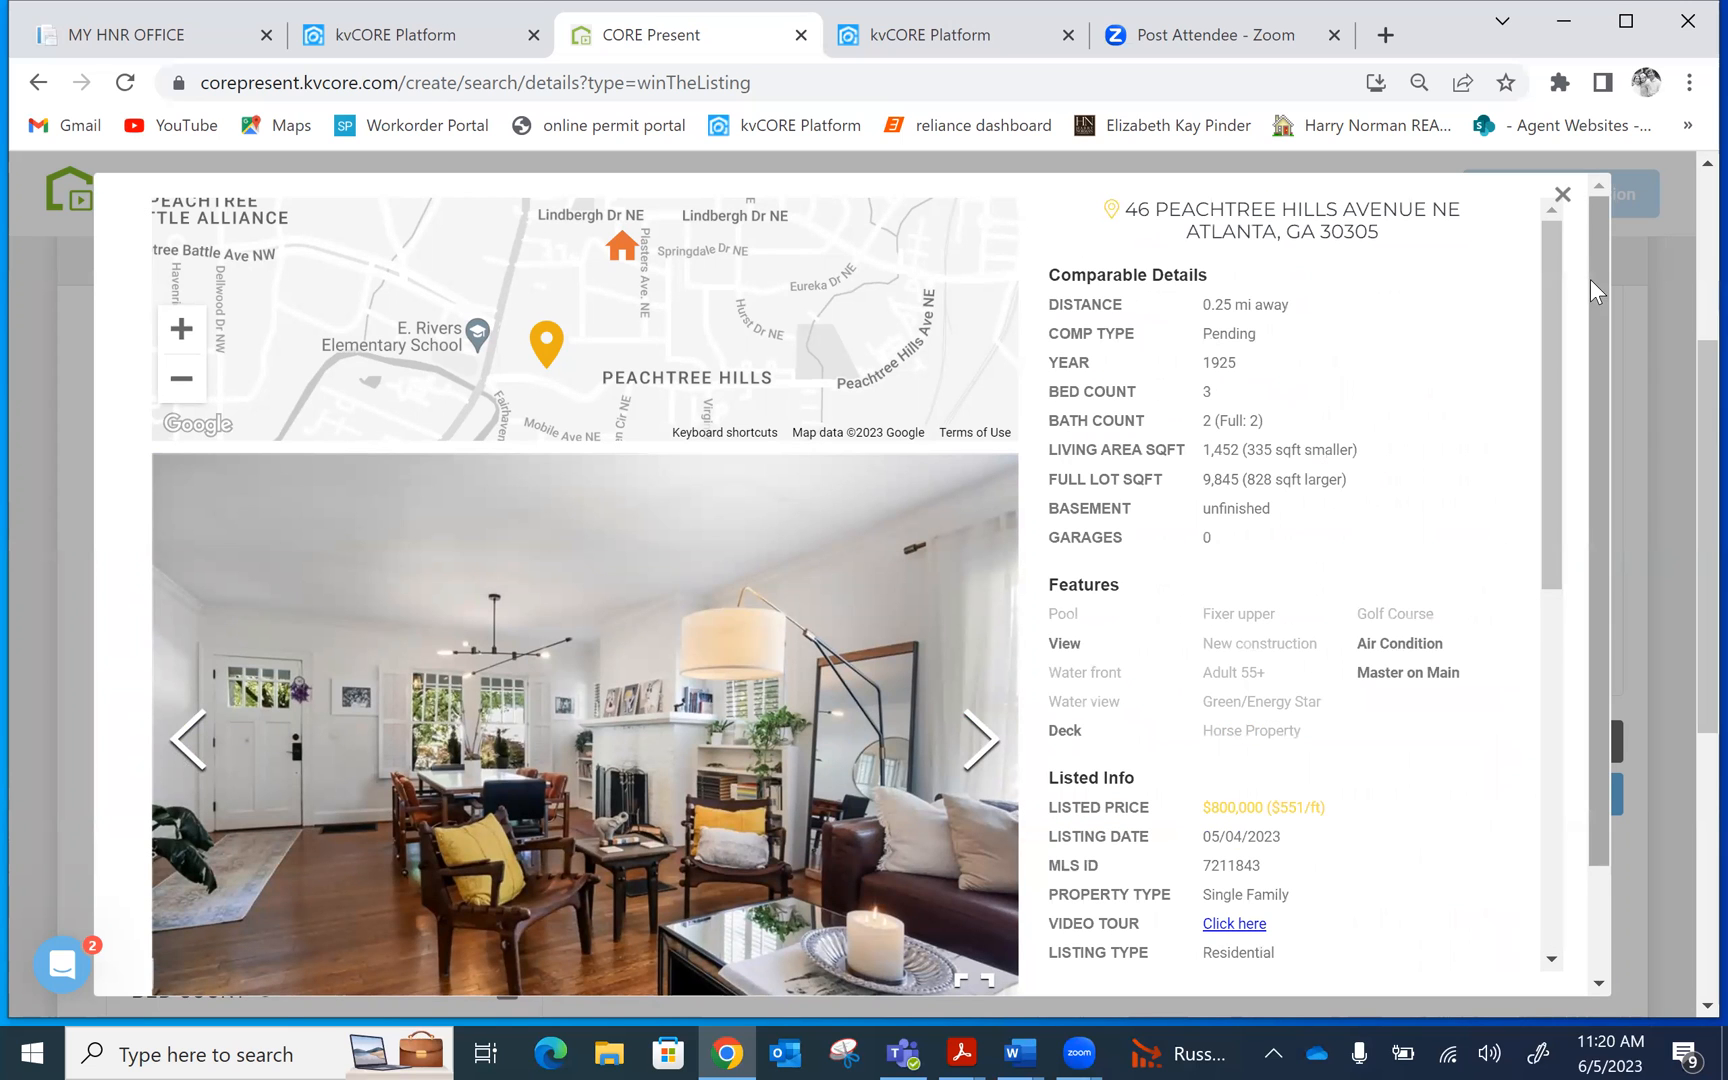
{"action": "left_click", "coordinate": [1561, 194]}
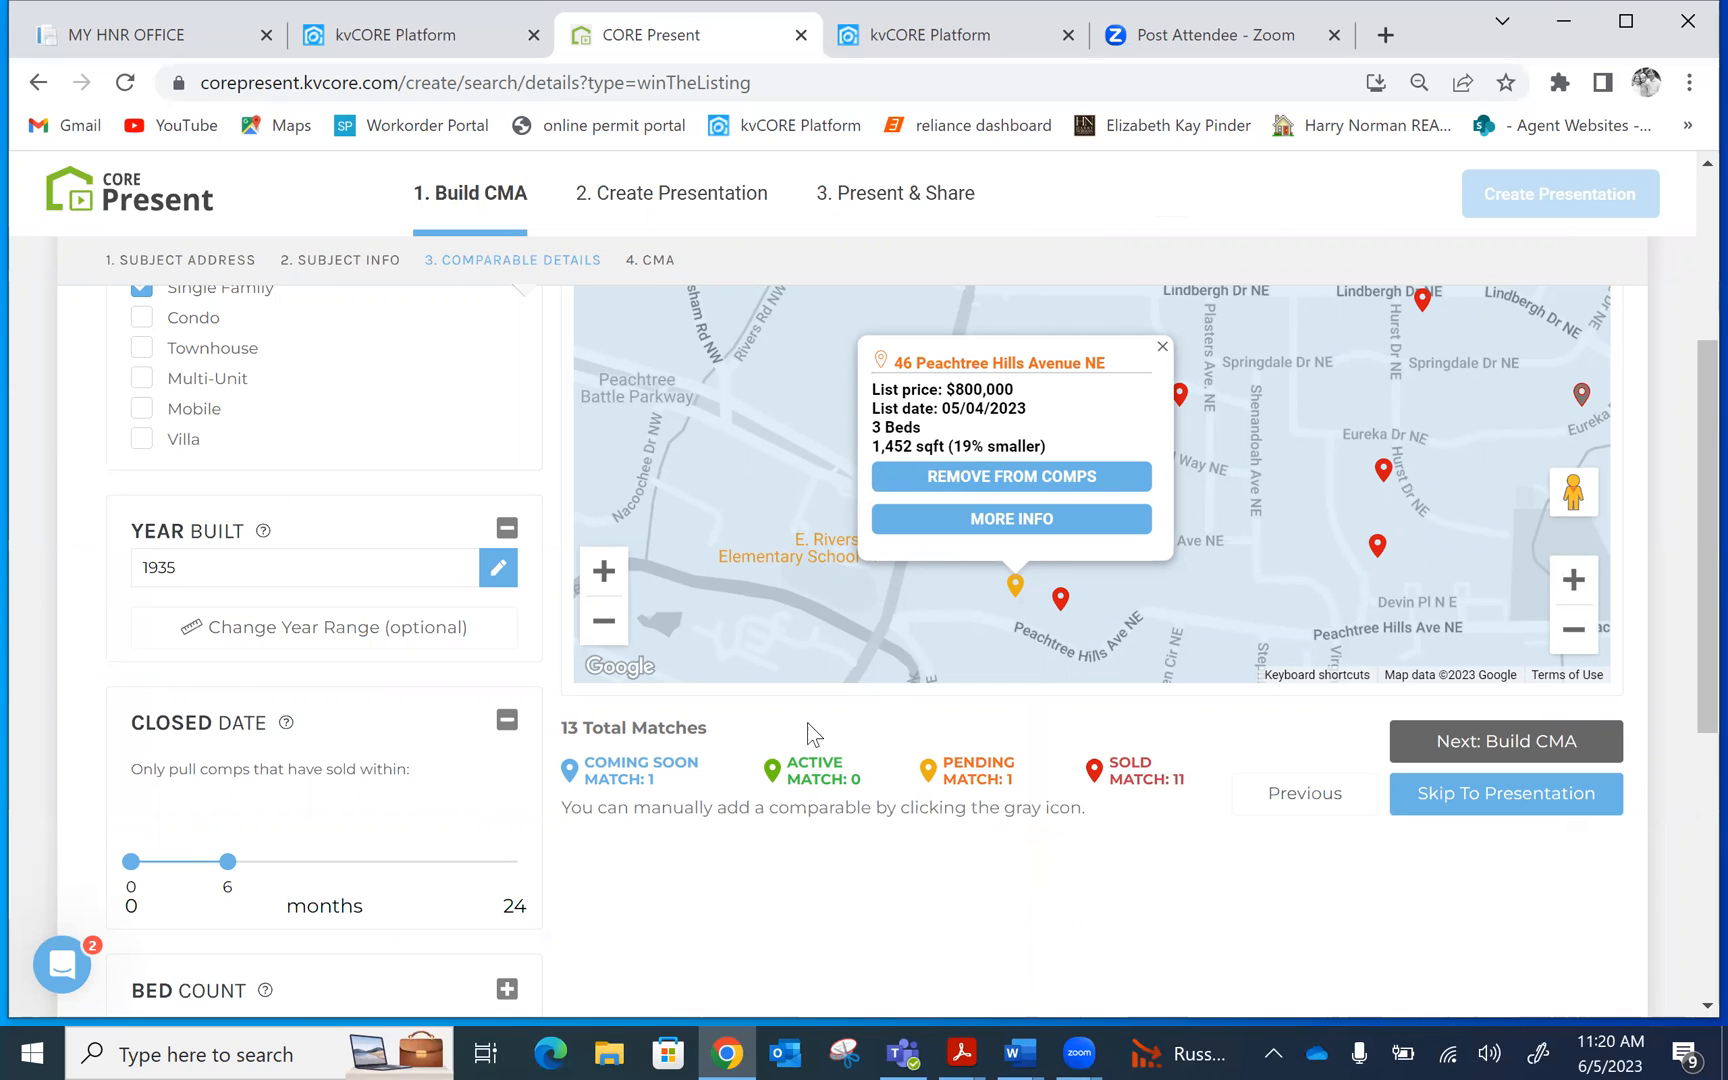
{"action": "left_click", "coordinate": [1163, 347]}
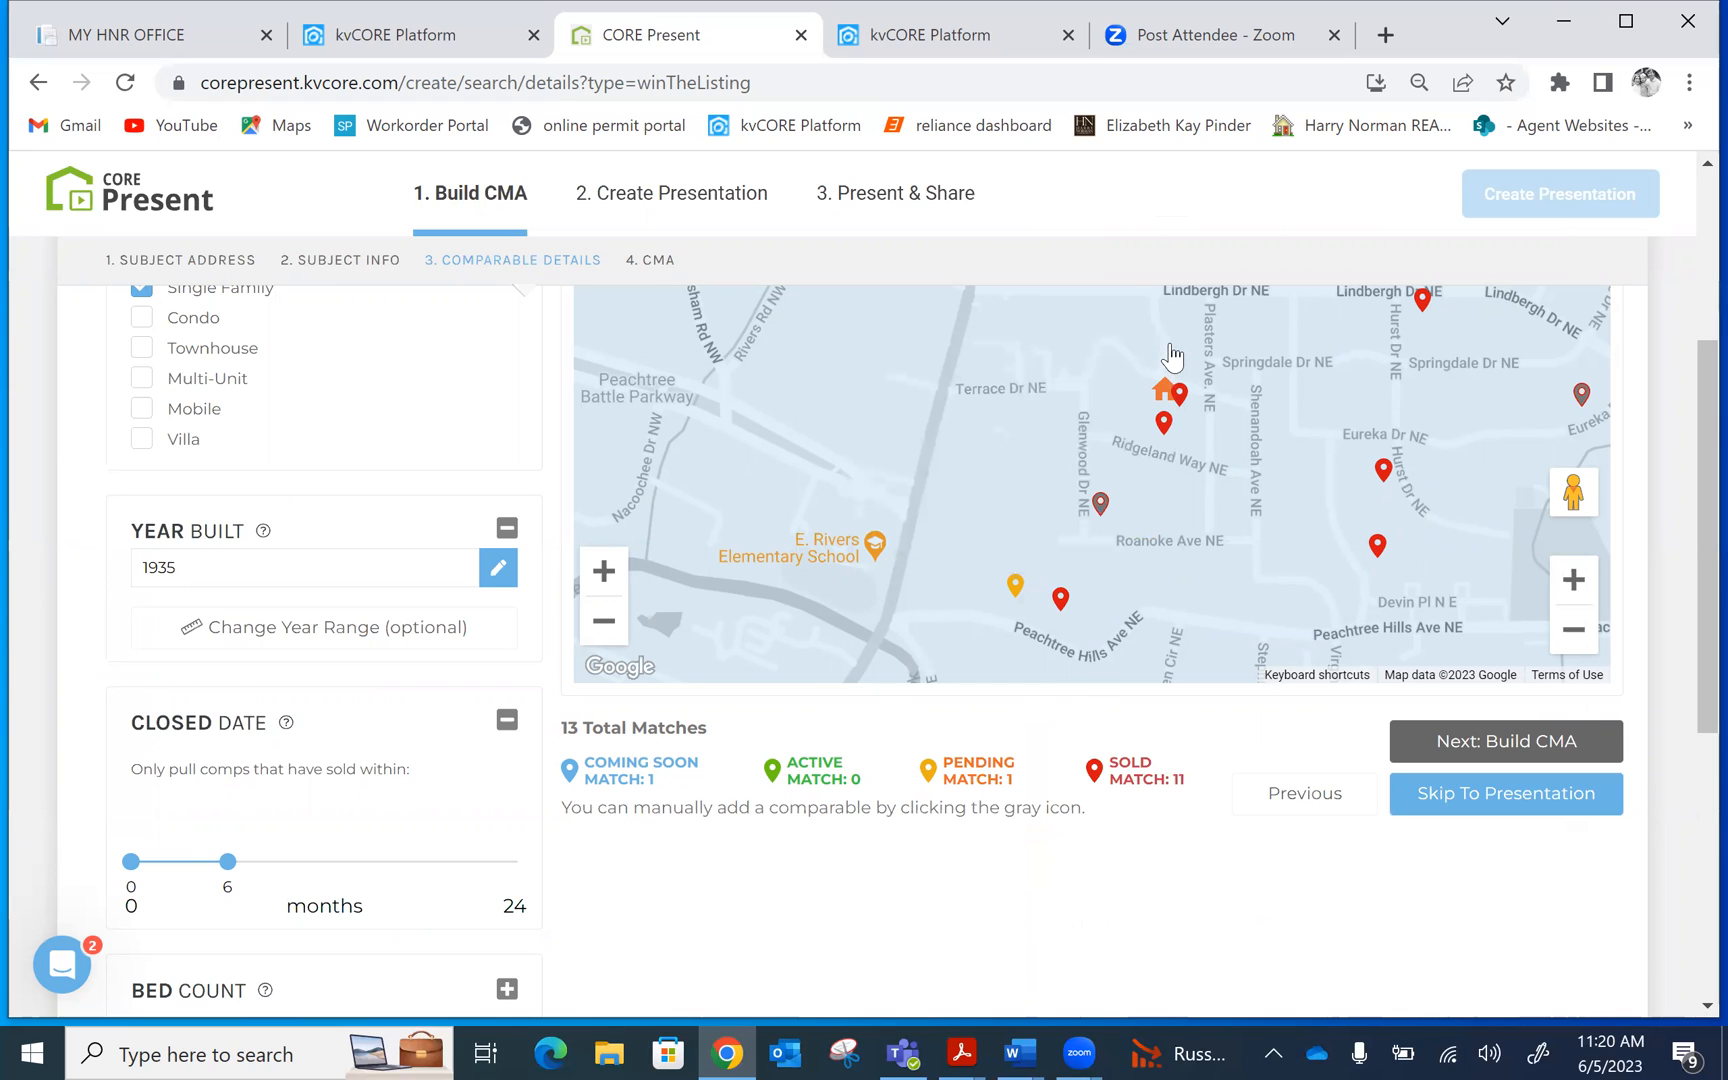
{"action": "left_click", "coordinate": [1490, 737]}
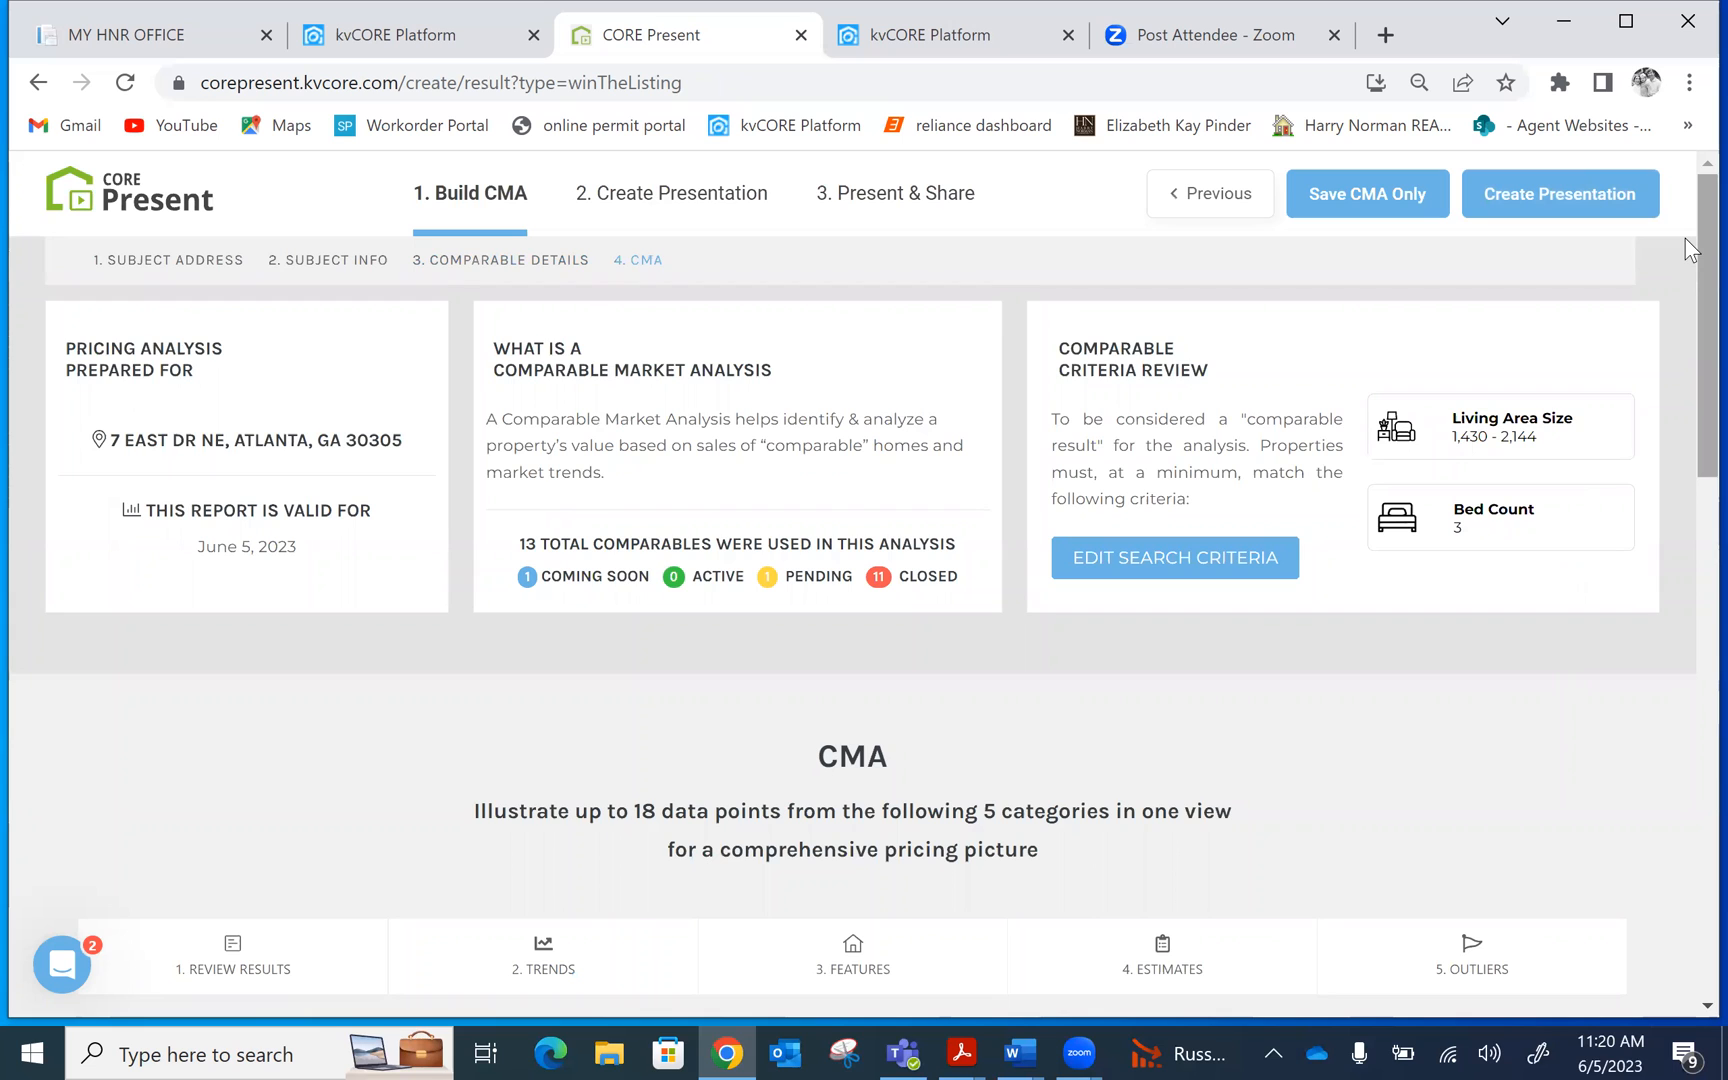
{"action": "left_click_drag", "start_coordinate": [1685, 238], "coordinate": [1685, 277]}
{"action": "scroll", "coordinate": [1685, 277], "scroll_direction": "down", "scroll_amount": 5}
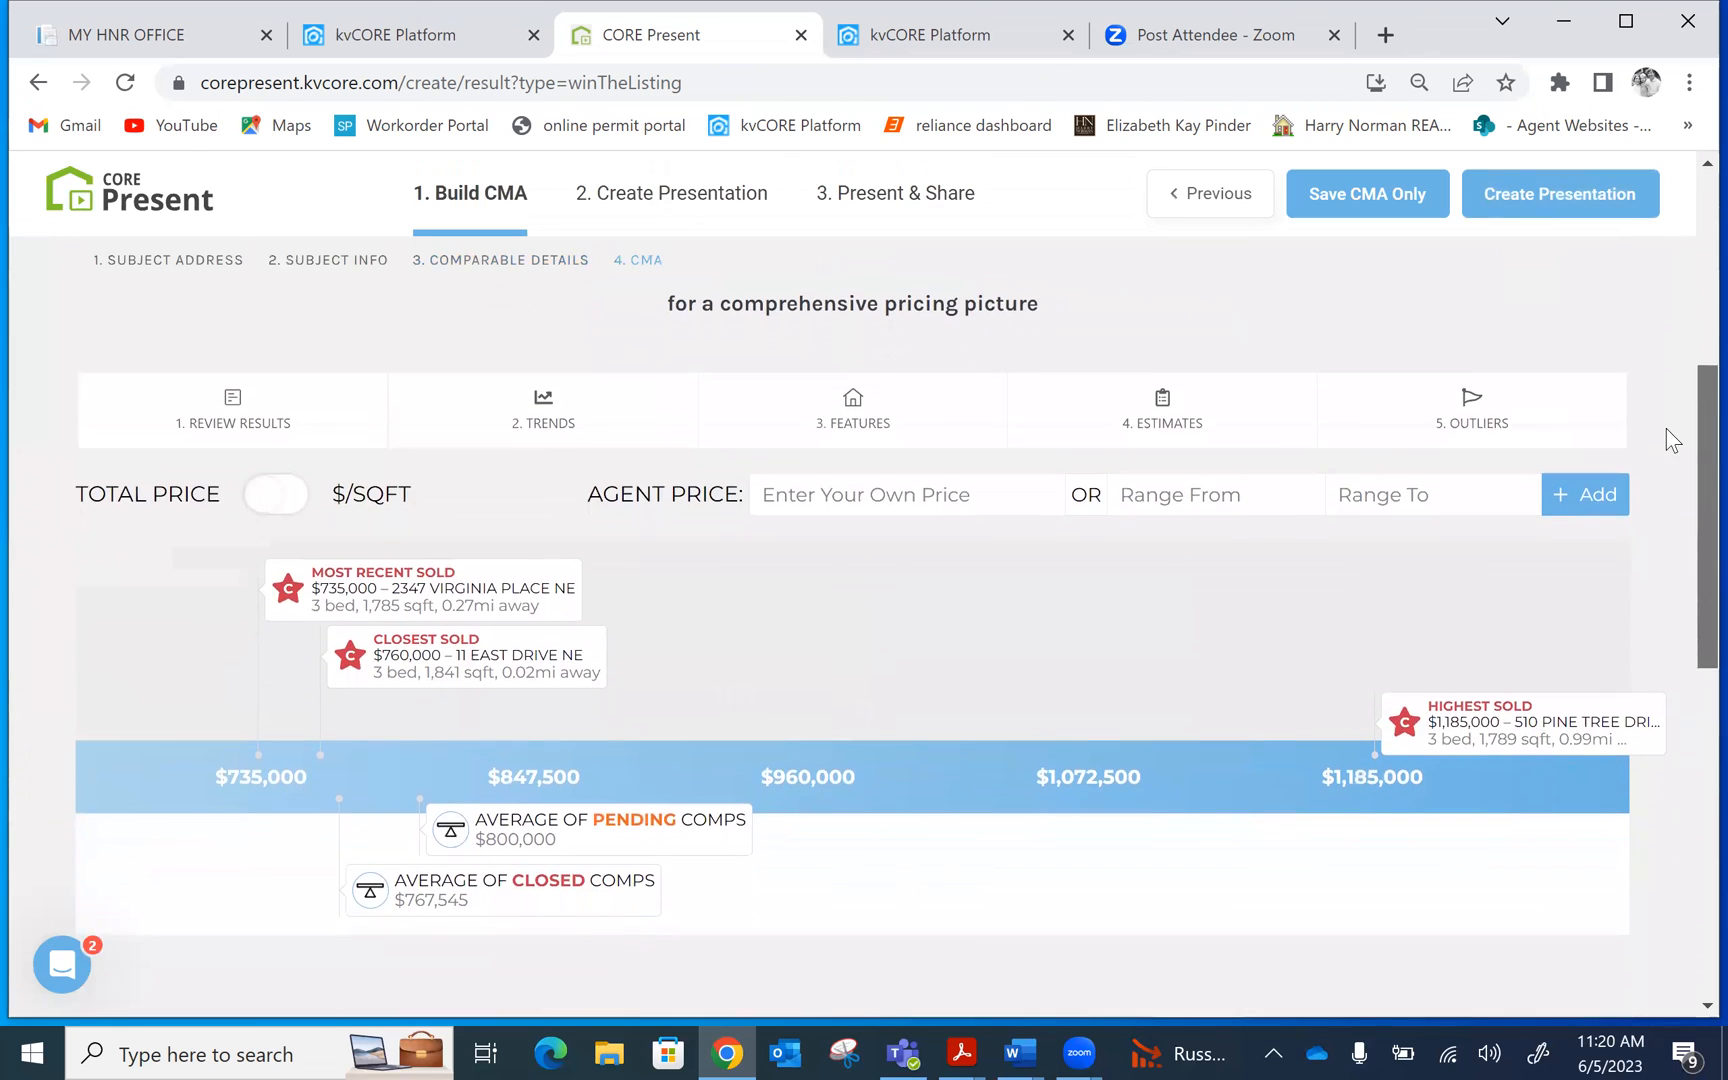
{"action": "scroll", "coordinate": [1666, 430], "scroll_direction": "down", "scroll_amount": 2}
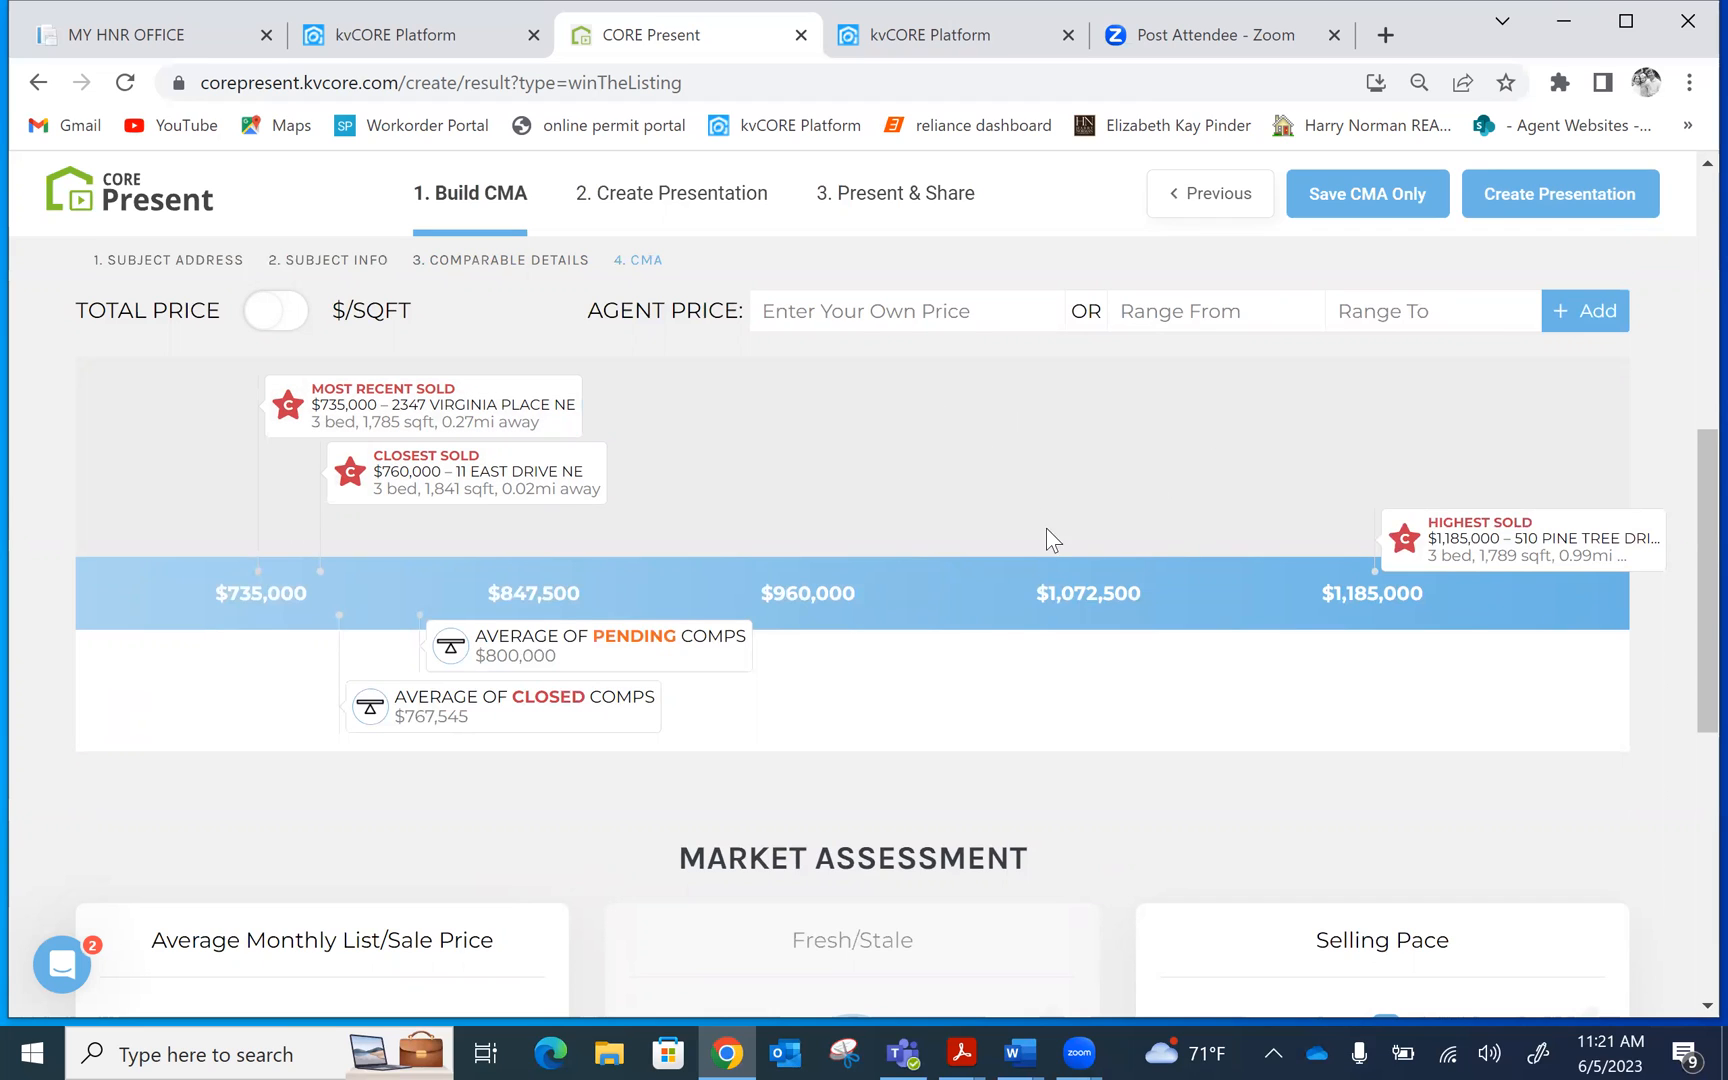
{"action": "left_click", "coordinate": [568, 658]}
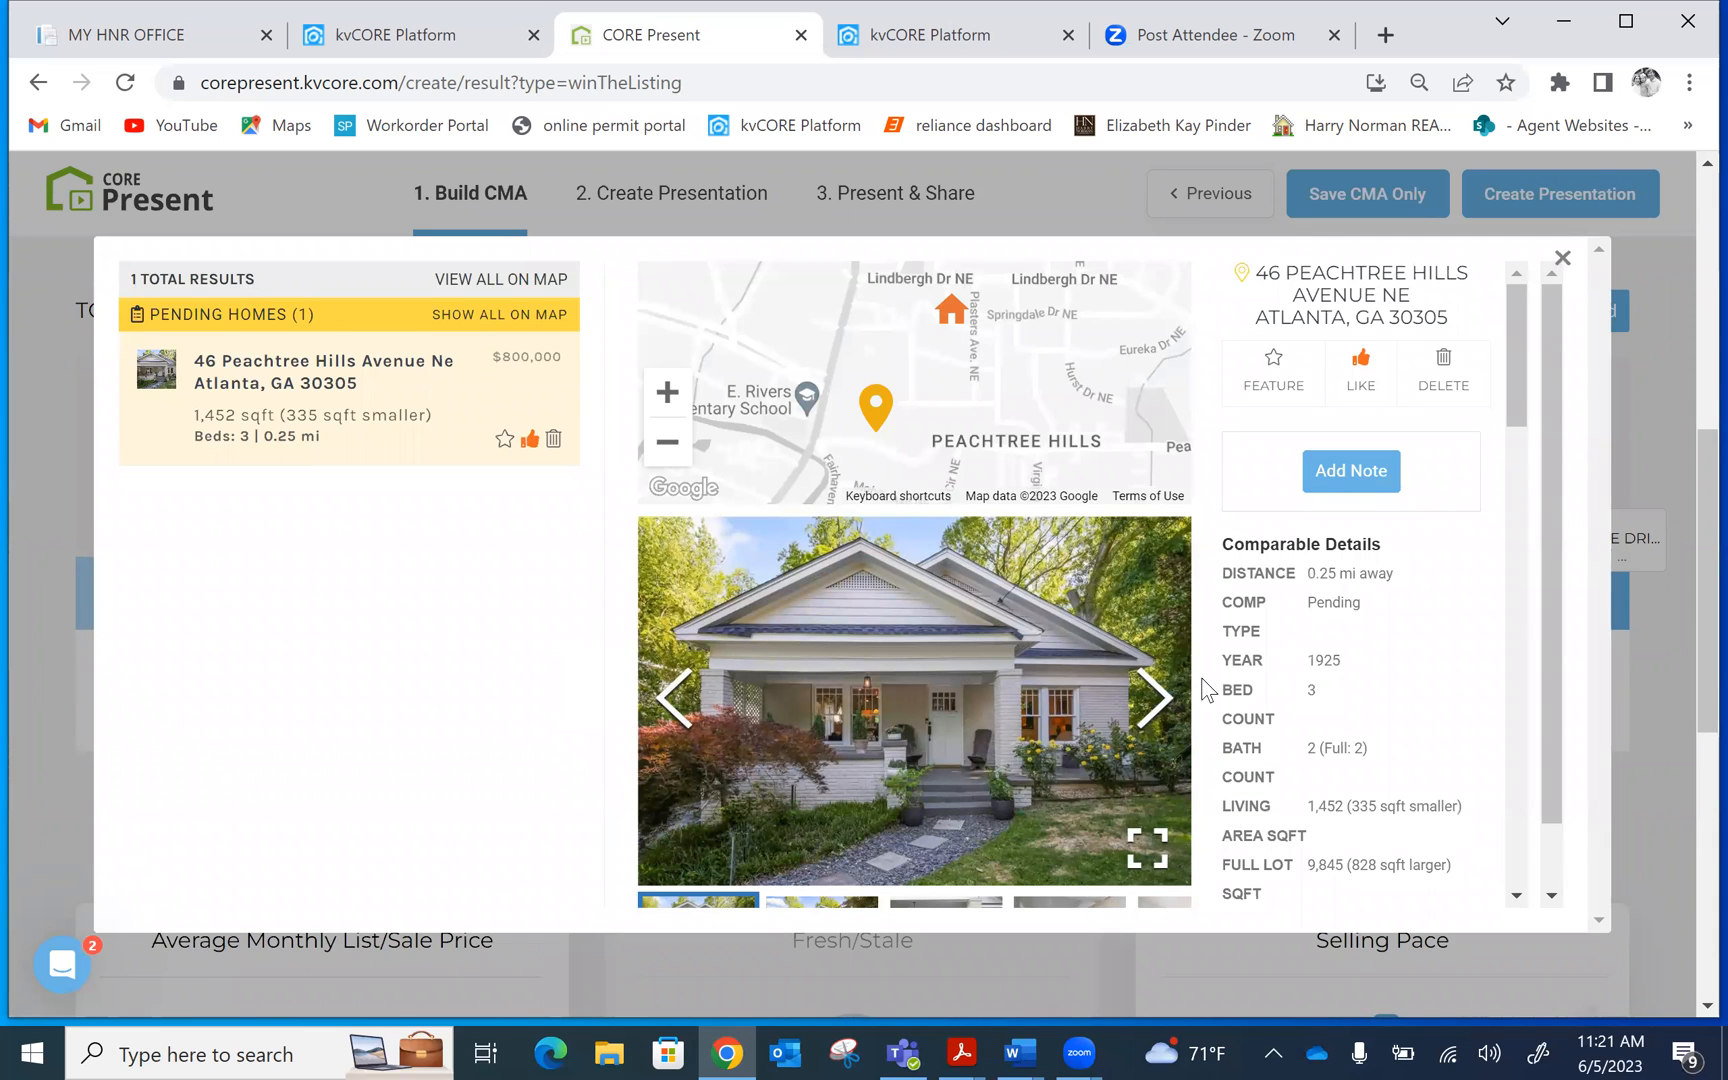
{"action": "left_click", "coordinate": [1160, 722]}
{"action": "left_click", "coordinate": [1163, 731]}
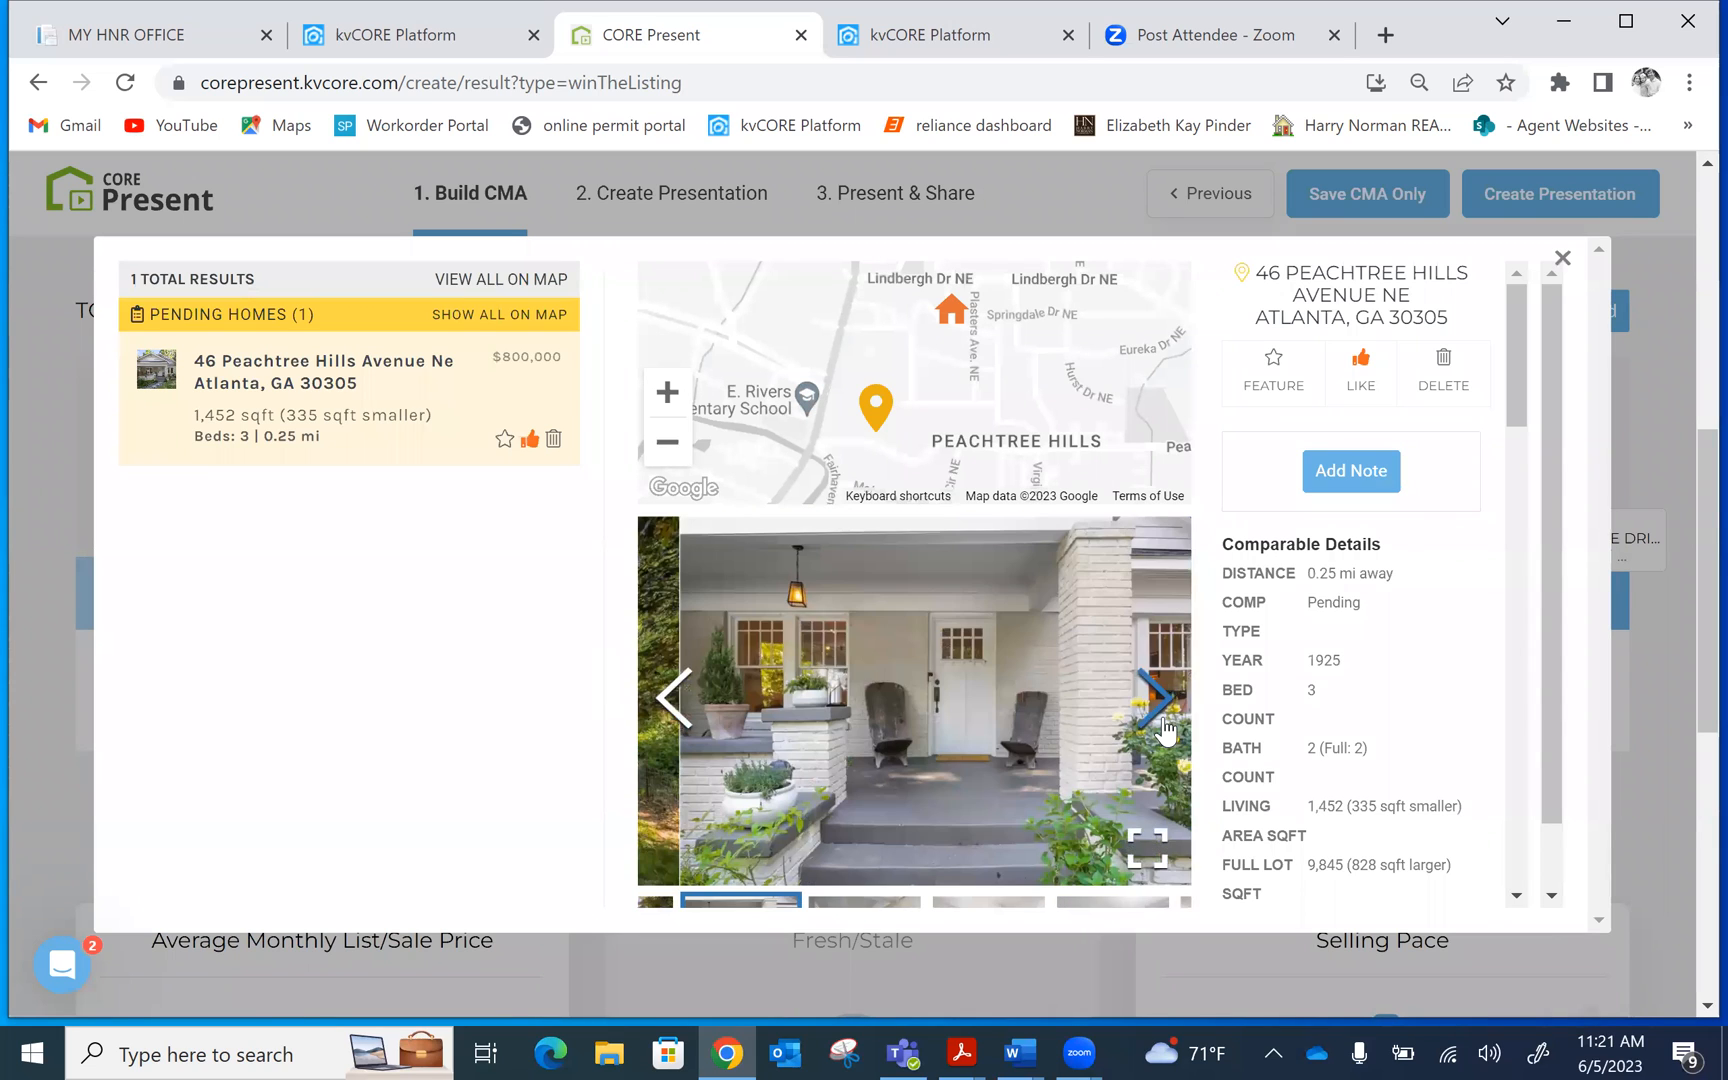
{"action": "left_click", "coordinate": [1163, 731]}
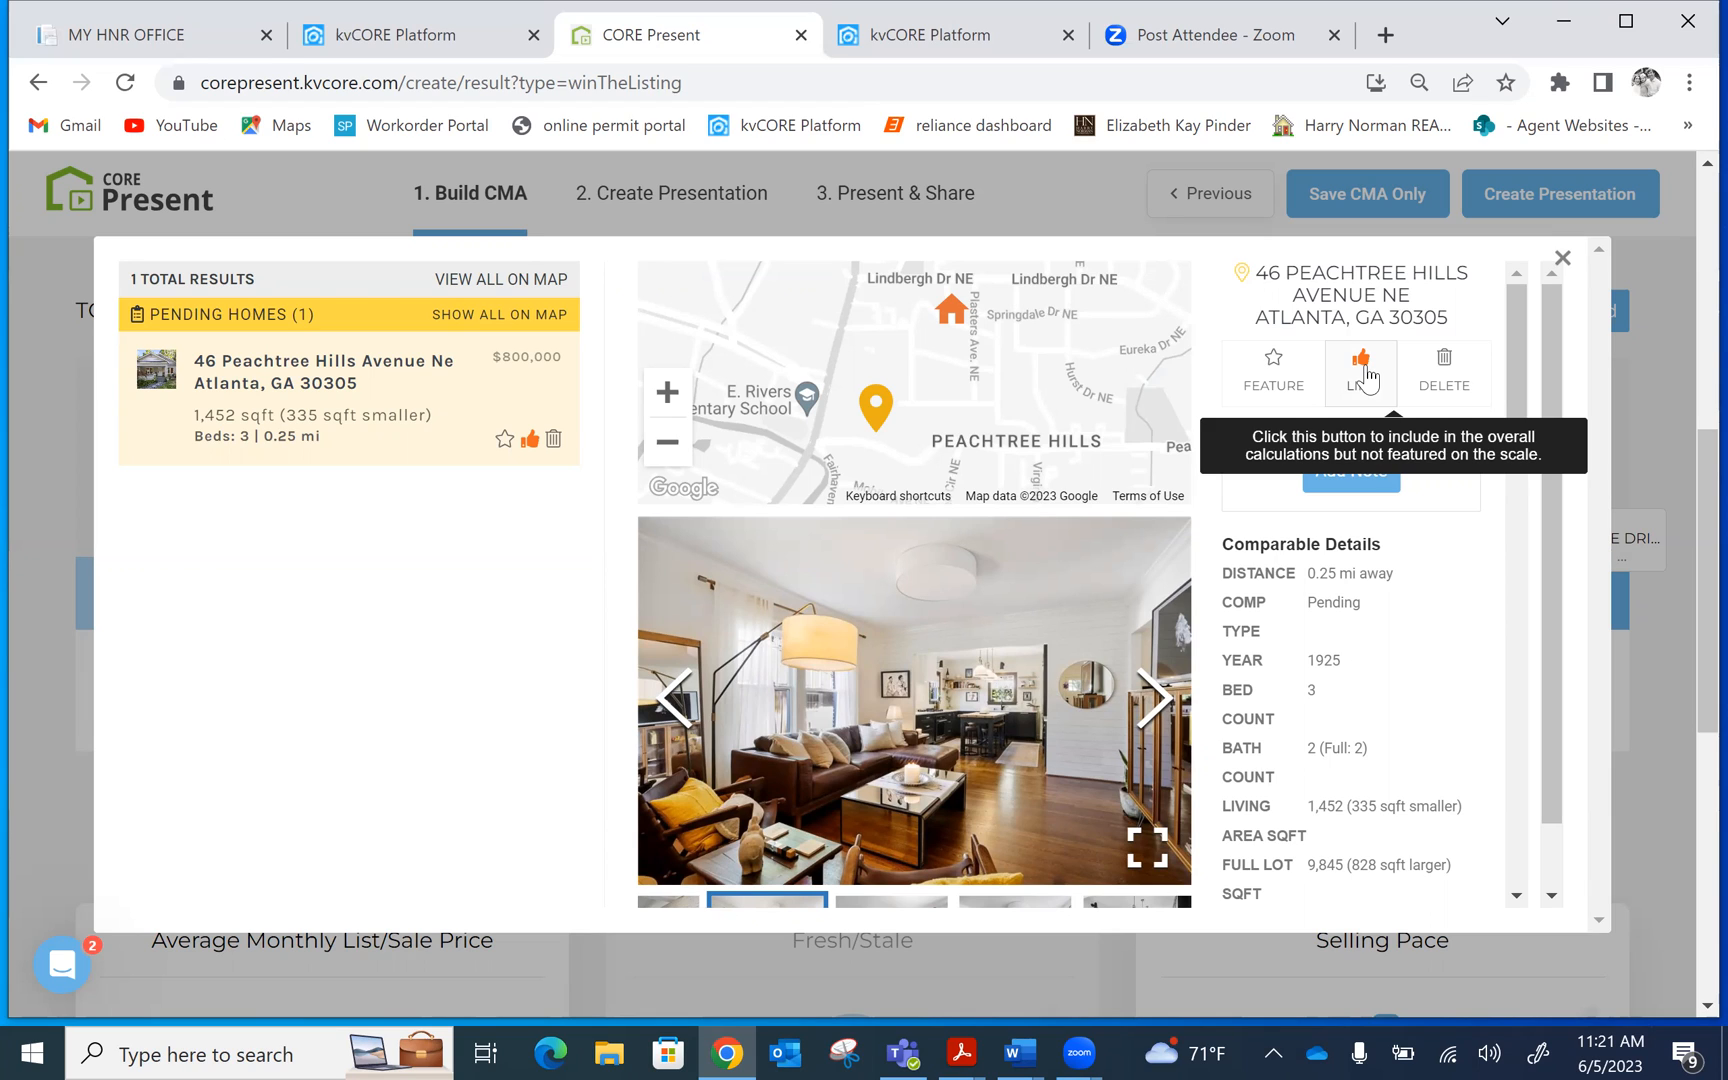
{"action": "left_click", "coordinate": [1270, 366]}
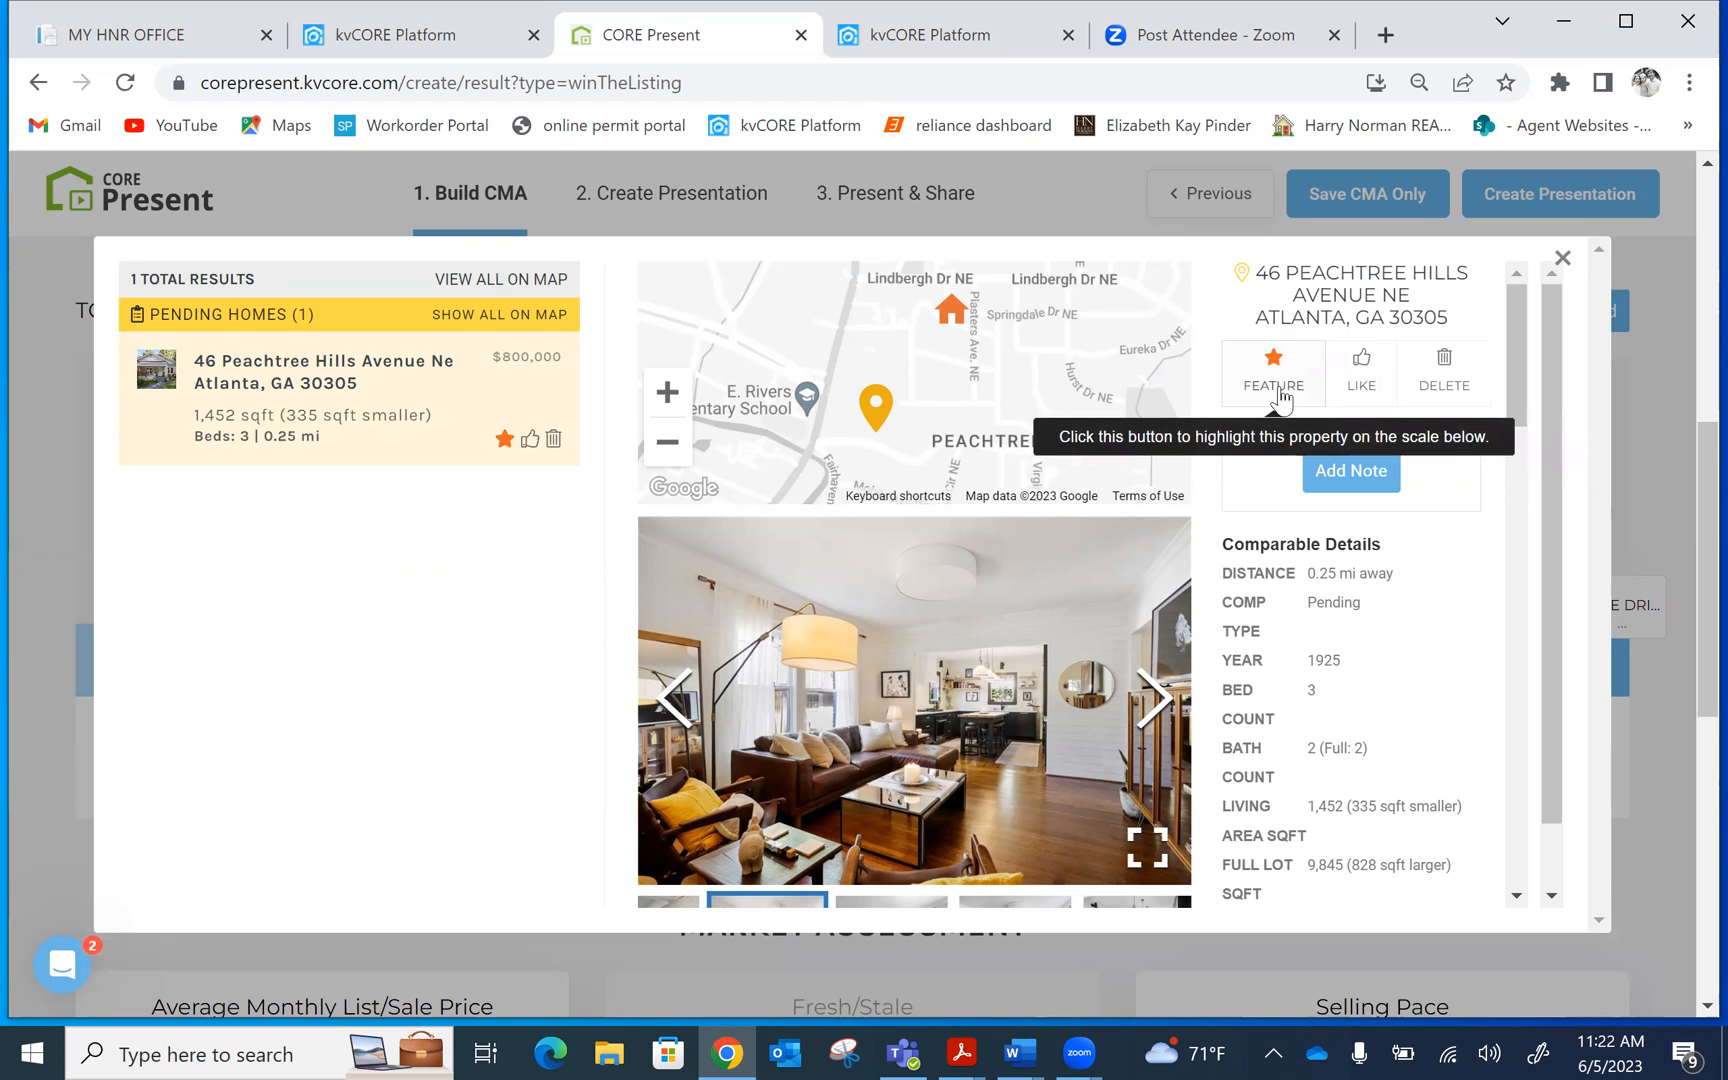
{"action": "left_click", "coordinate": [1562, 258]}
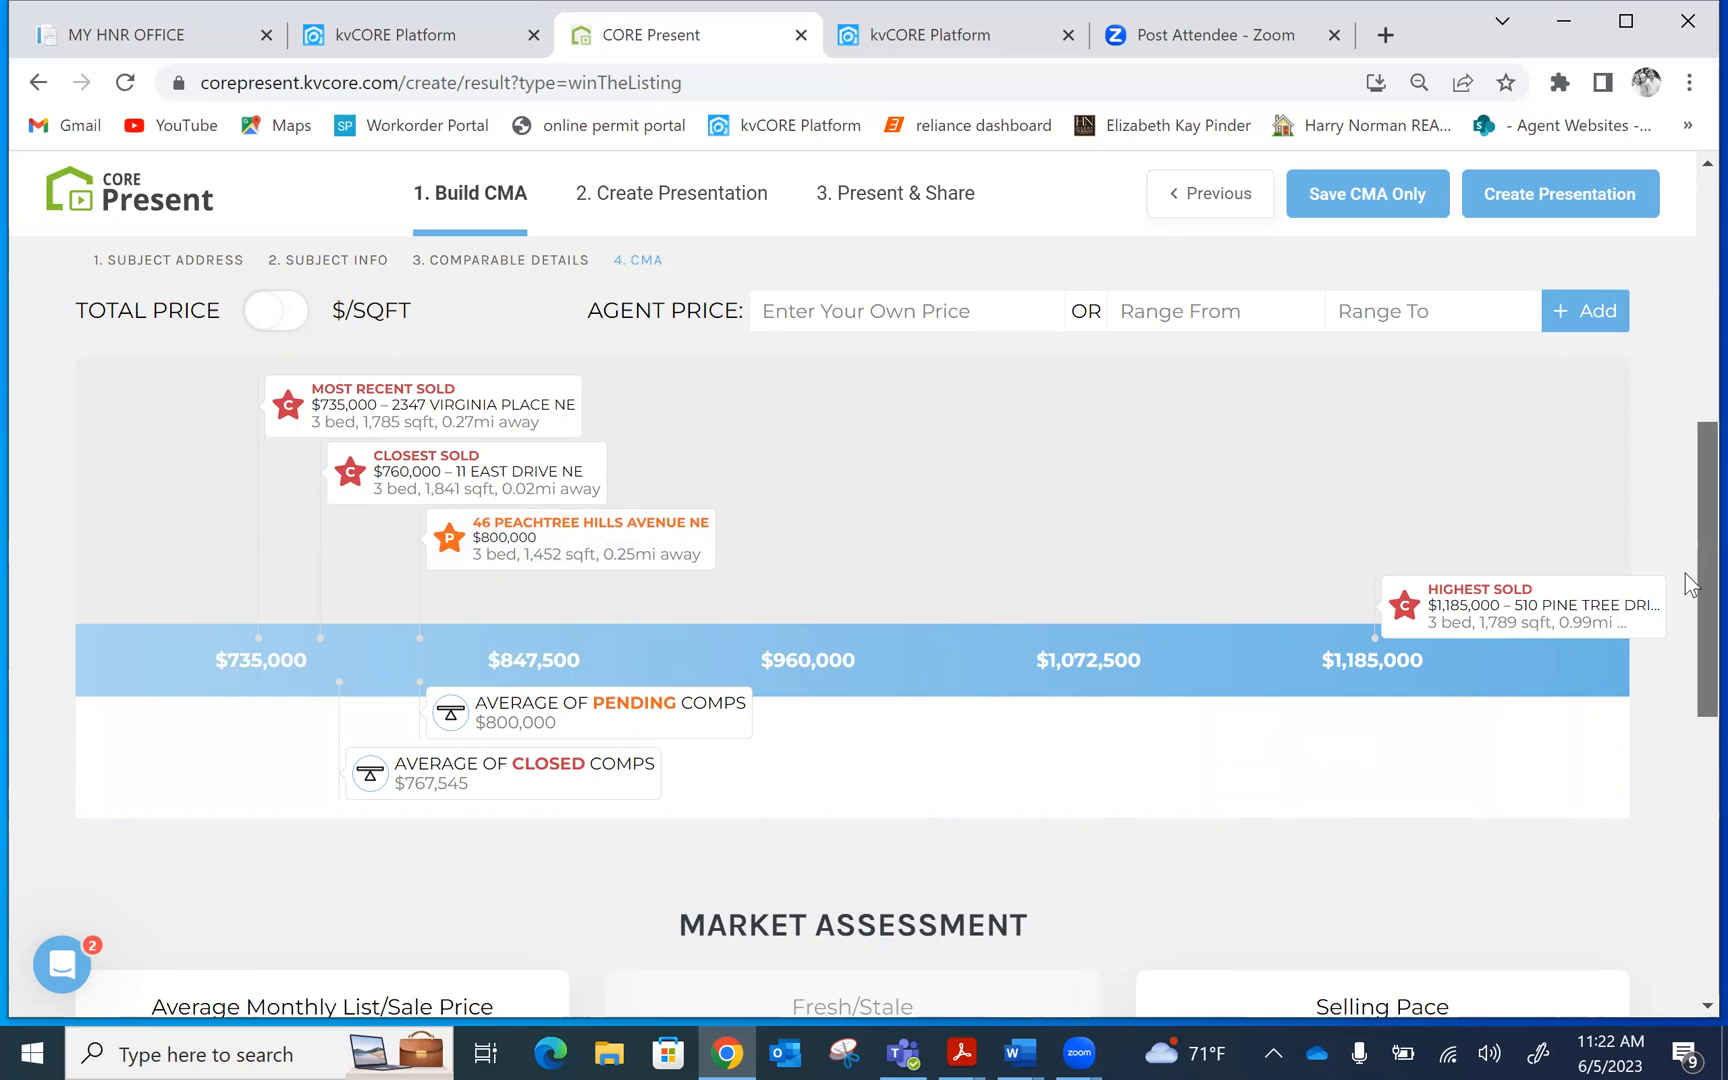
{"action": "left_click_drag", "start_coordinate": [1685, 574], "coordinate": [1685, 488]}
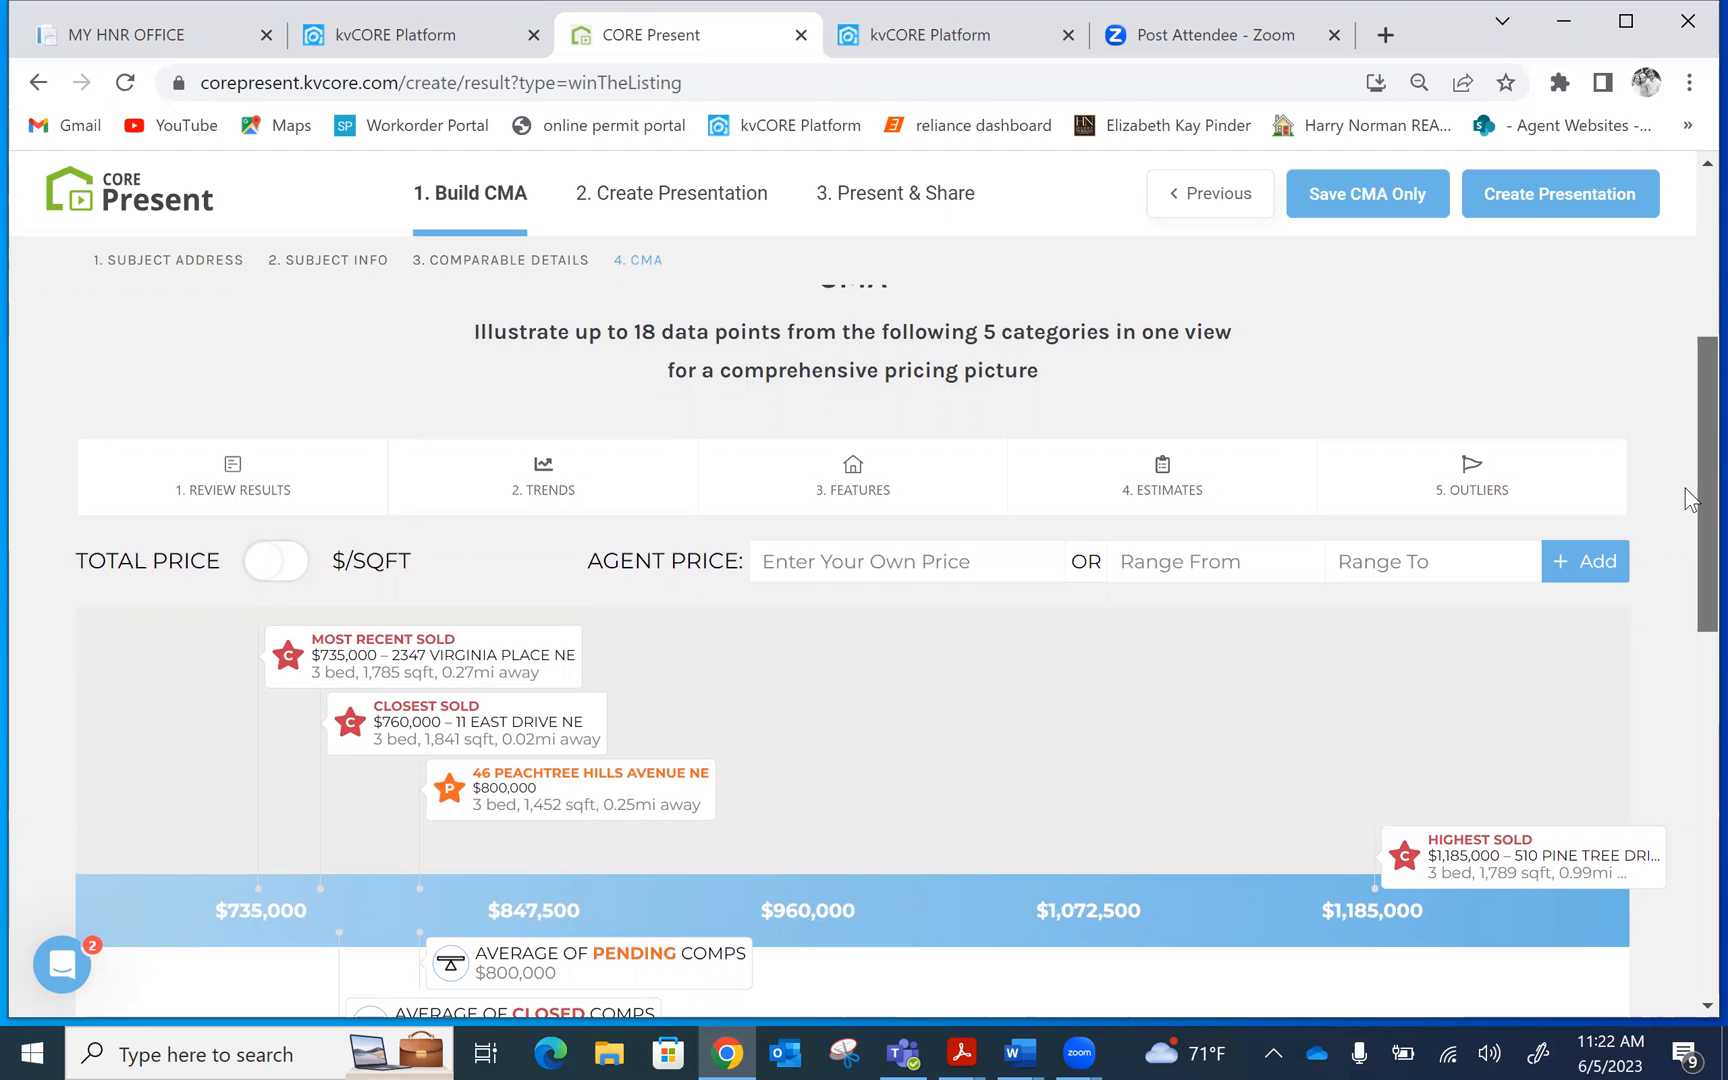
{"action": "scroll", "coordinate": [1690, 500], "scroll_direction": "up", "scroll_amount": 1}
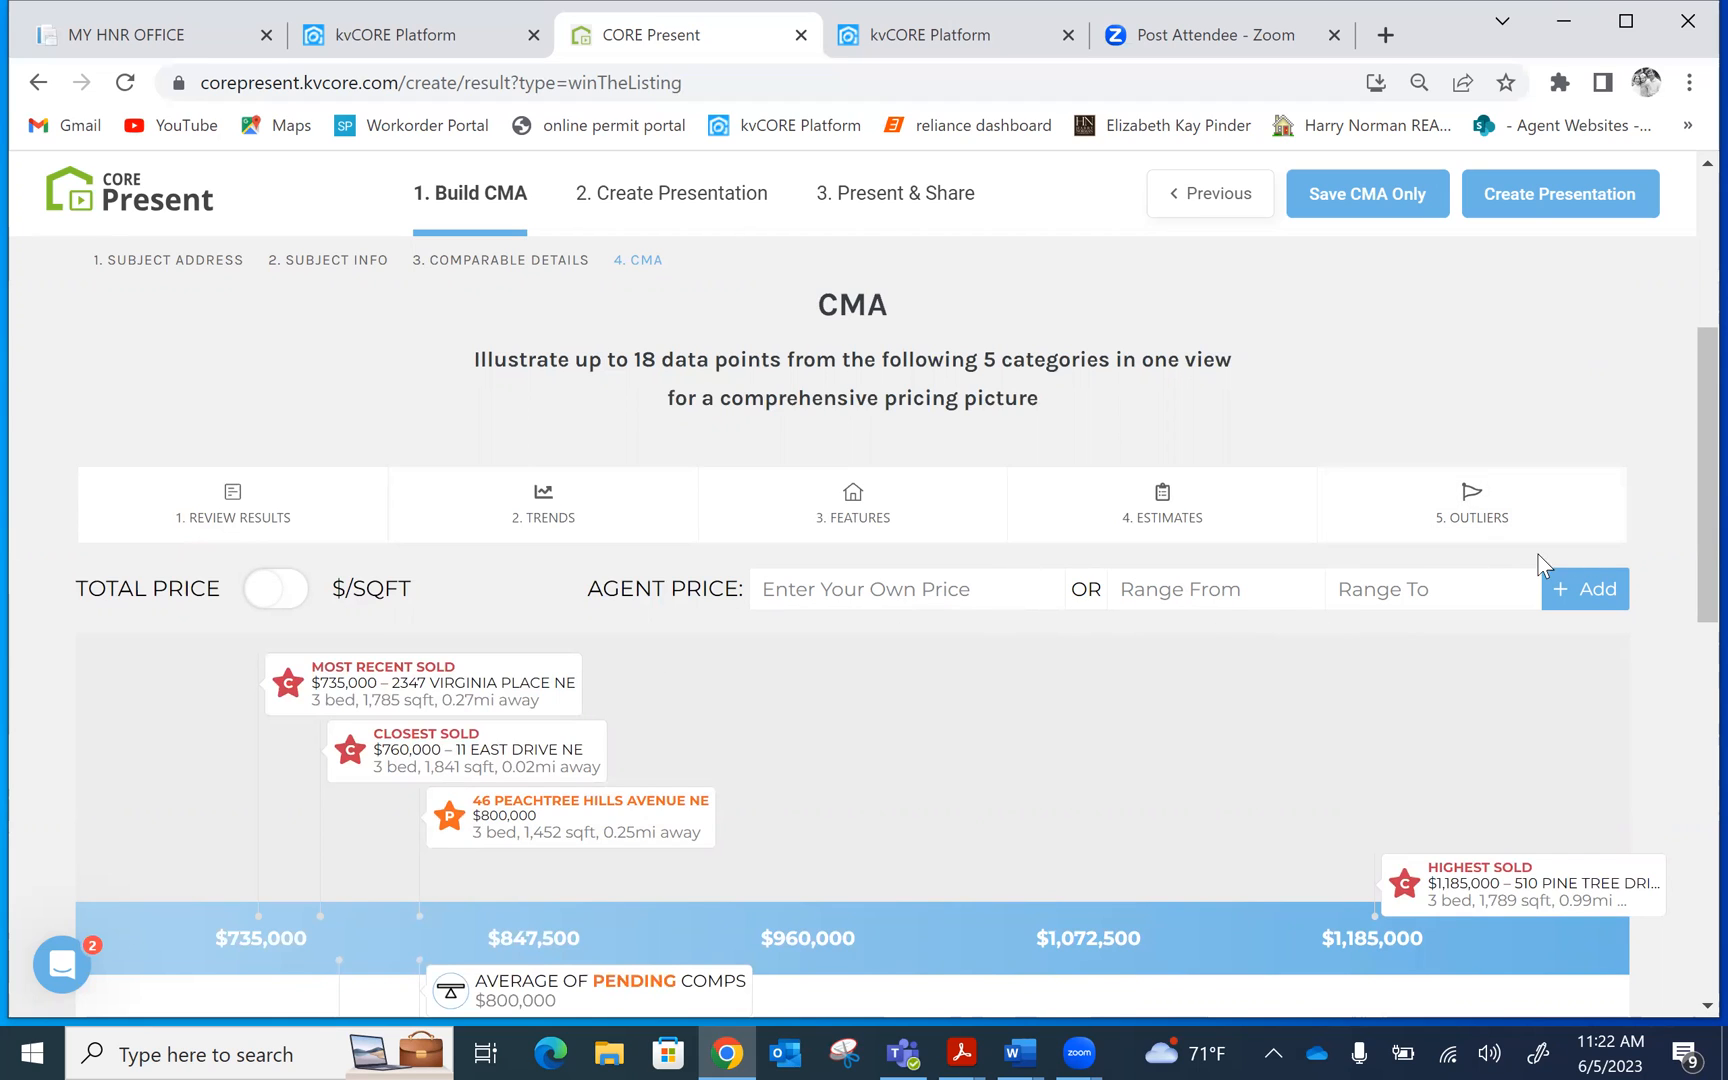
{"action": "left_click_drag", "start_coordinate": [1685, 350], "coordinate": [1674, 628]}
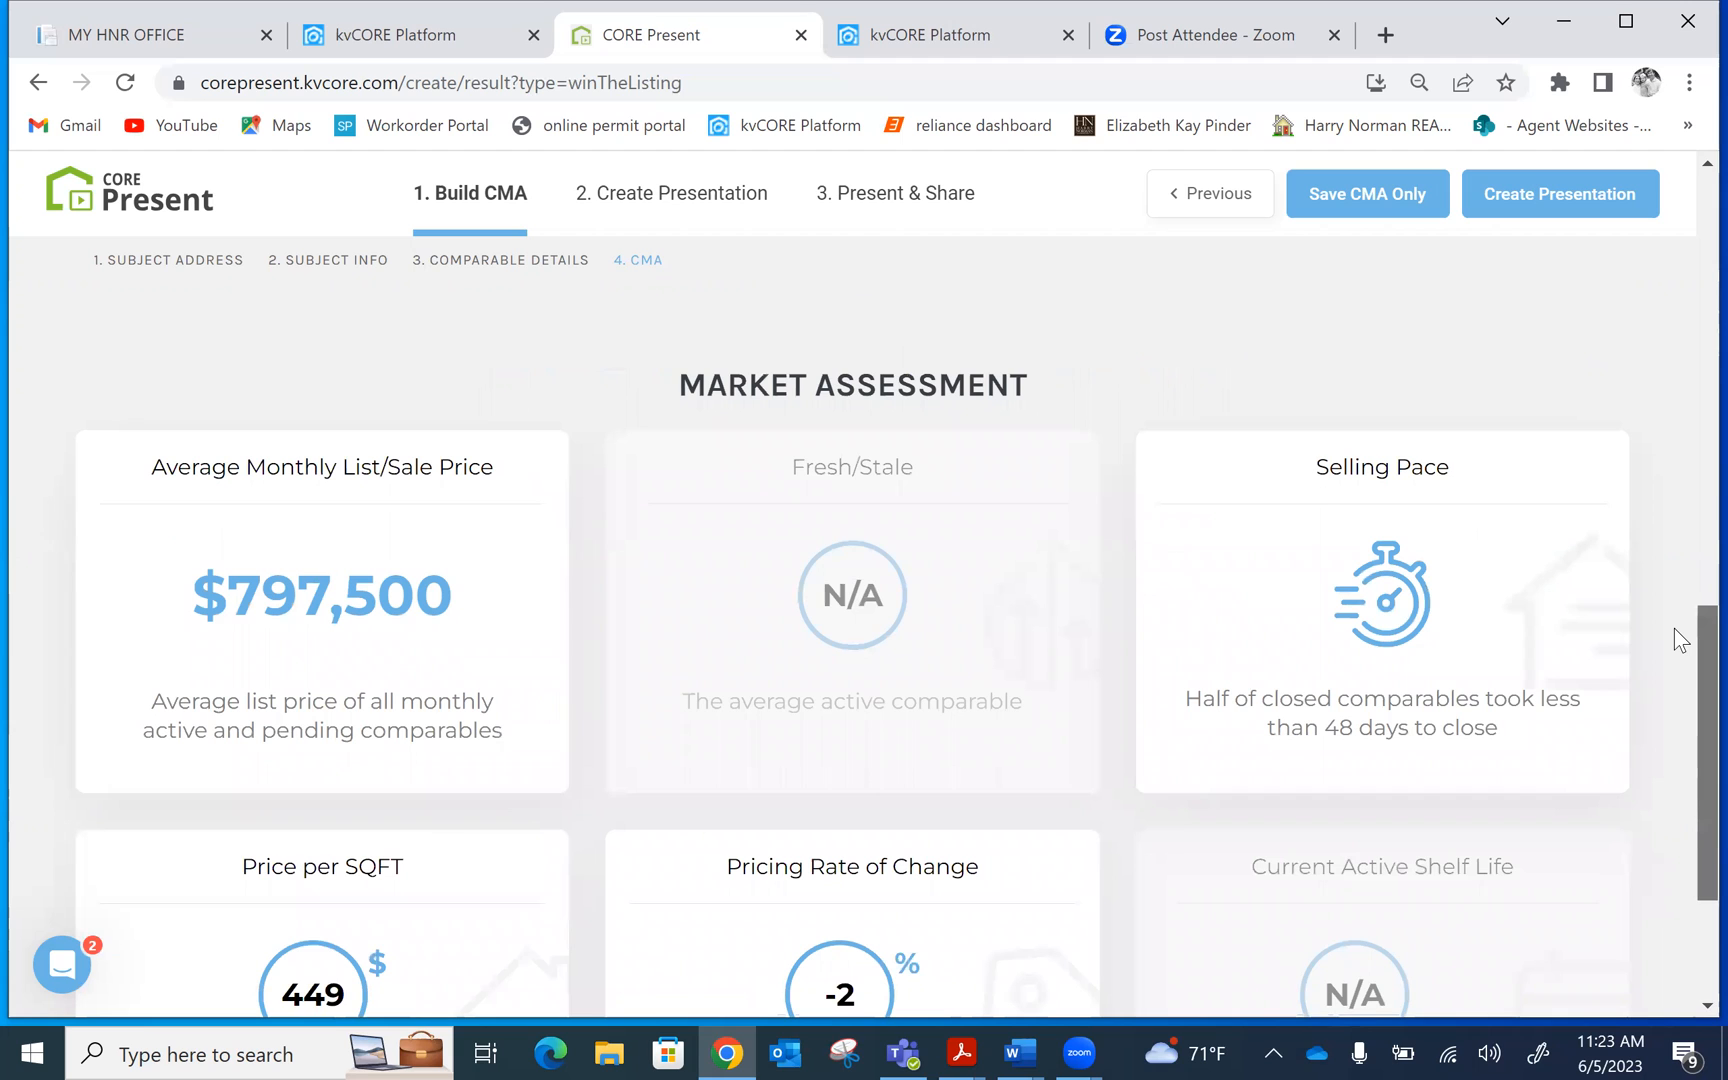
{"action": "left_click_drag", "start_coordinate": [1674, 628], "coordinate": [1666, 667]}
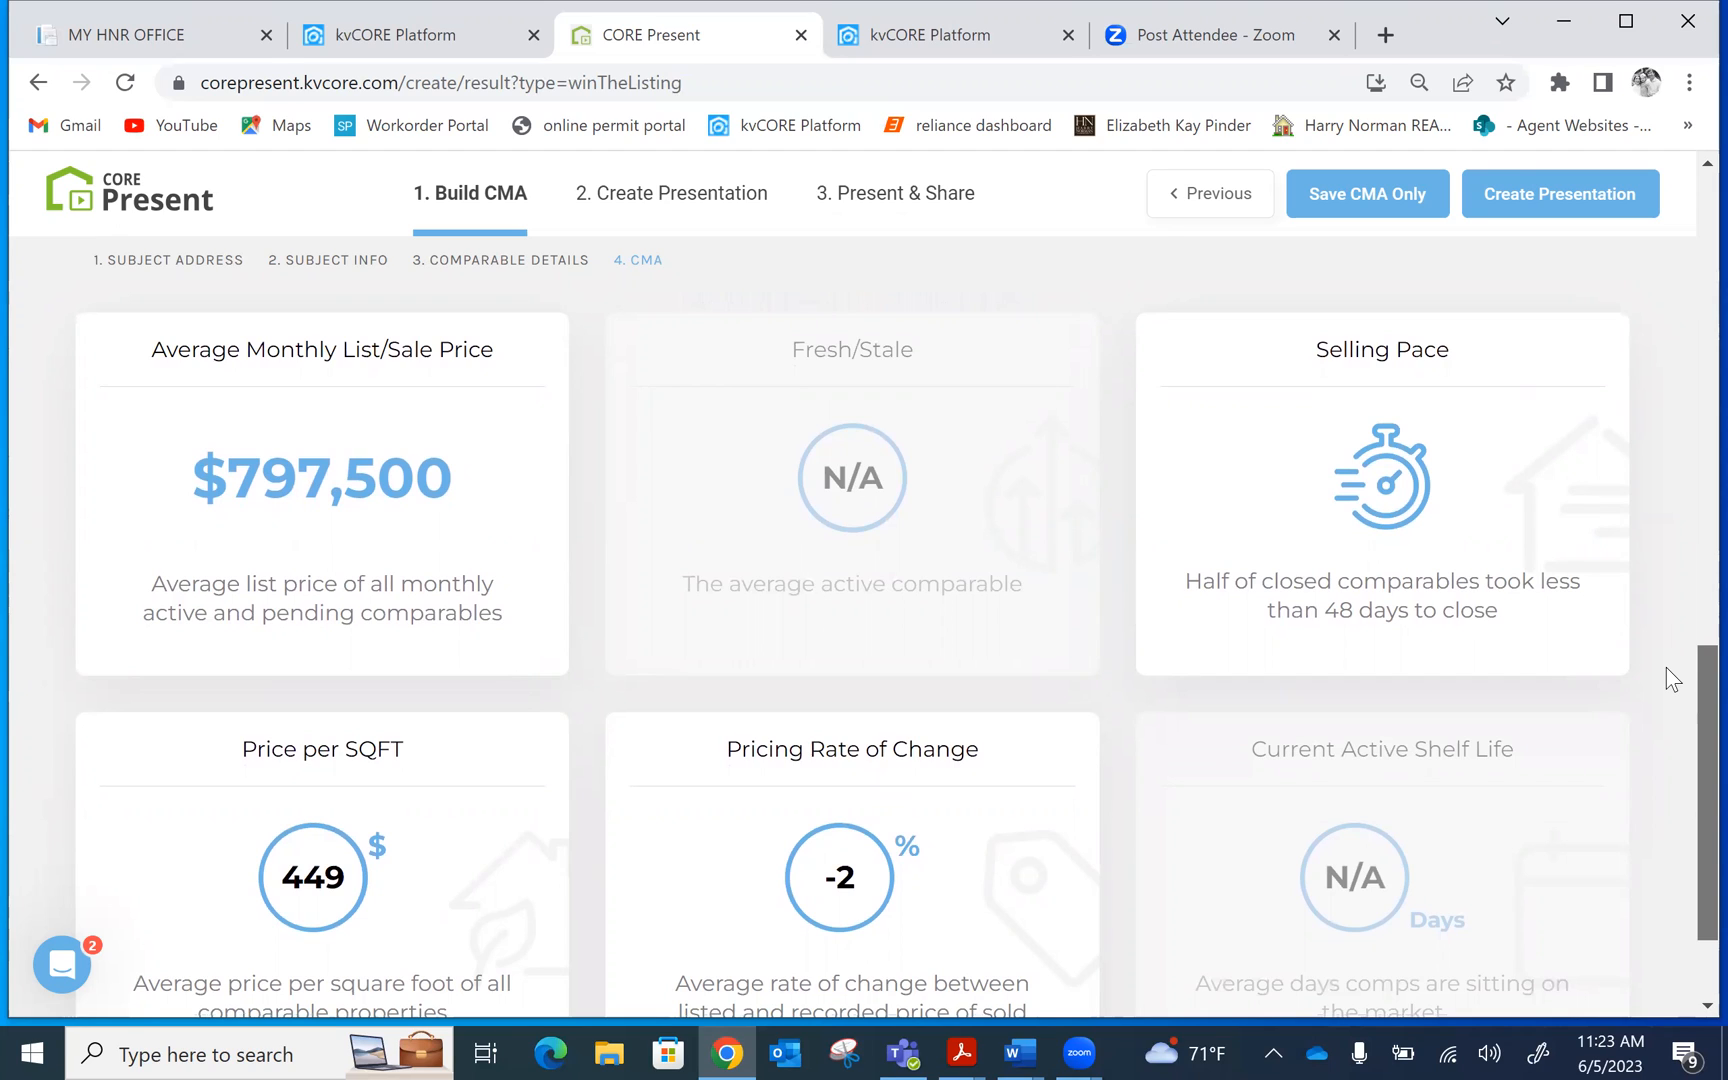
{"action": "scroll", "coordinate": [1666, 667], "scroll_direction": "down", "scroll_amount": 1}
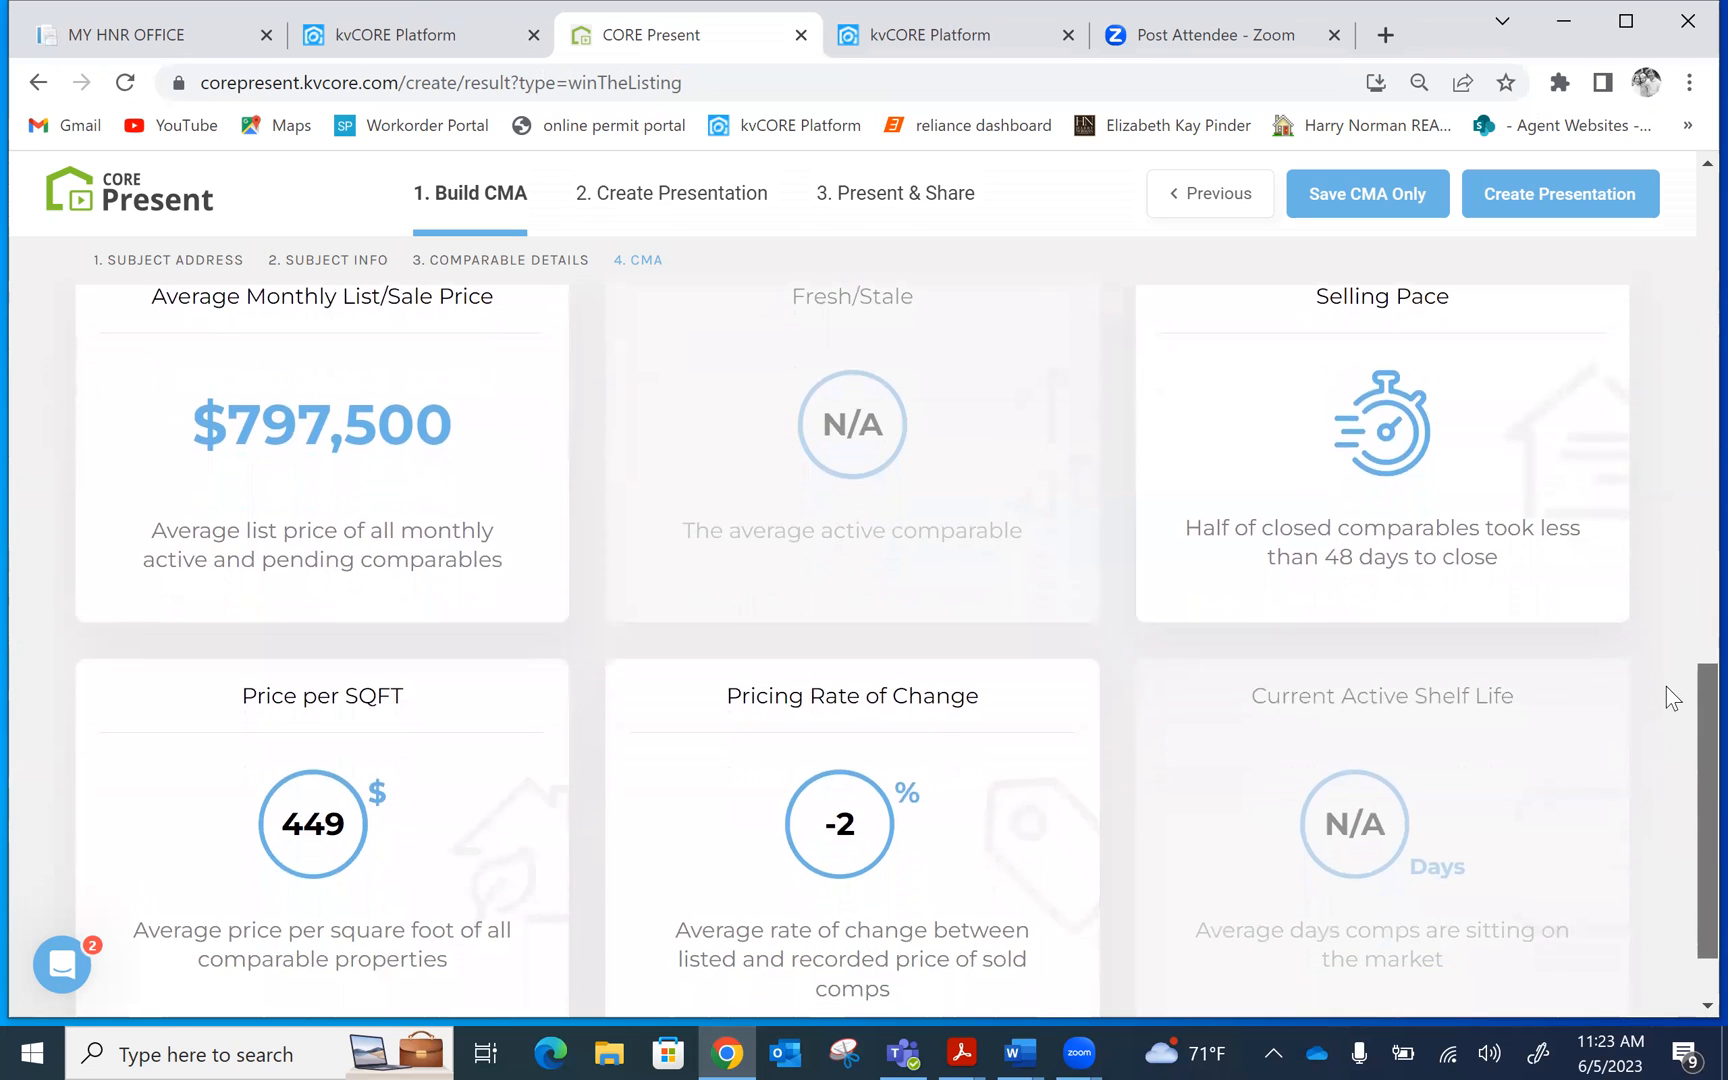
{"action": "scroll", "coordinate": [1666, 686], "scroll_direction": "up", "scroll_amount": 1}
{"action": "scroll", "coordinate": [1668, 680], "scroll_direction": "up", "scroll_amount": 1}
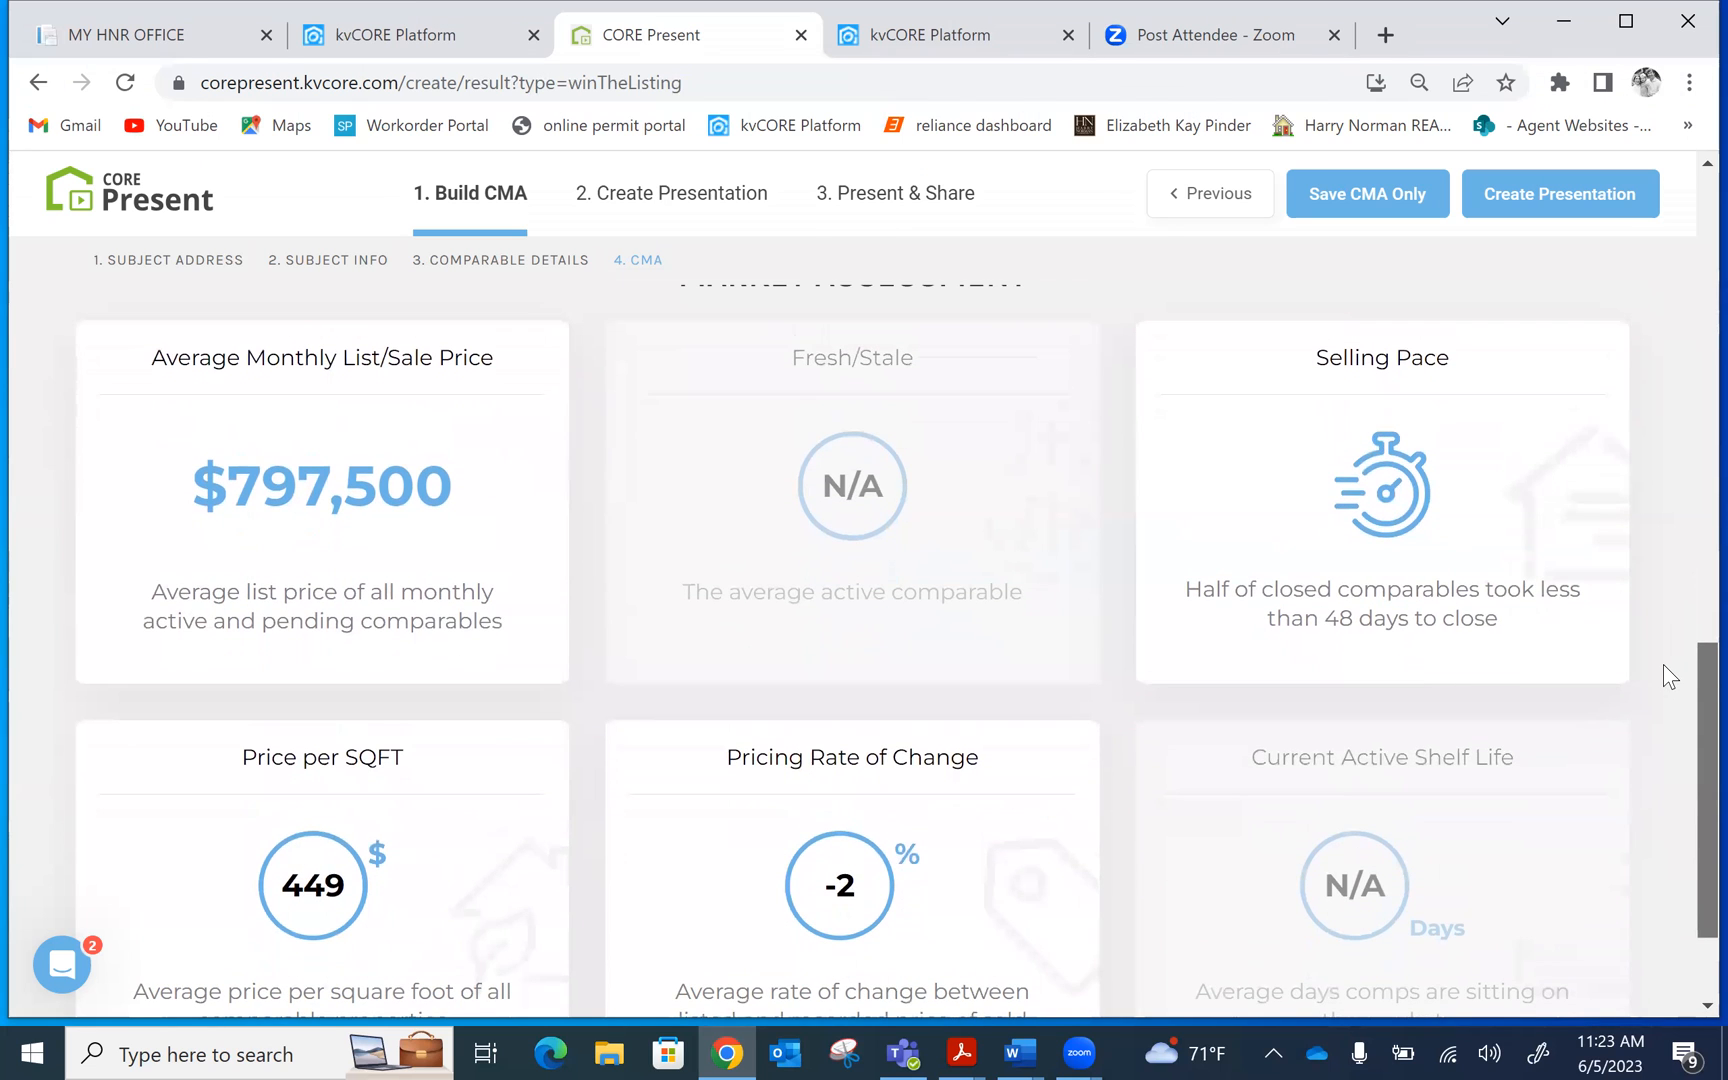
{"action": "scroll", "coordinate": [1663, 664], "scroll_direction": "down", "scroll_amount": 1}
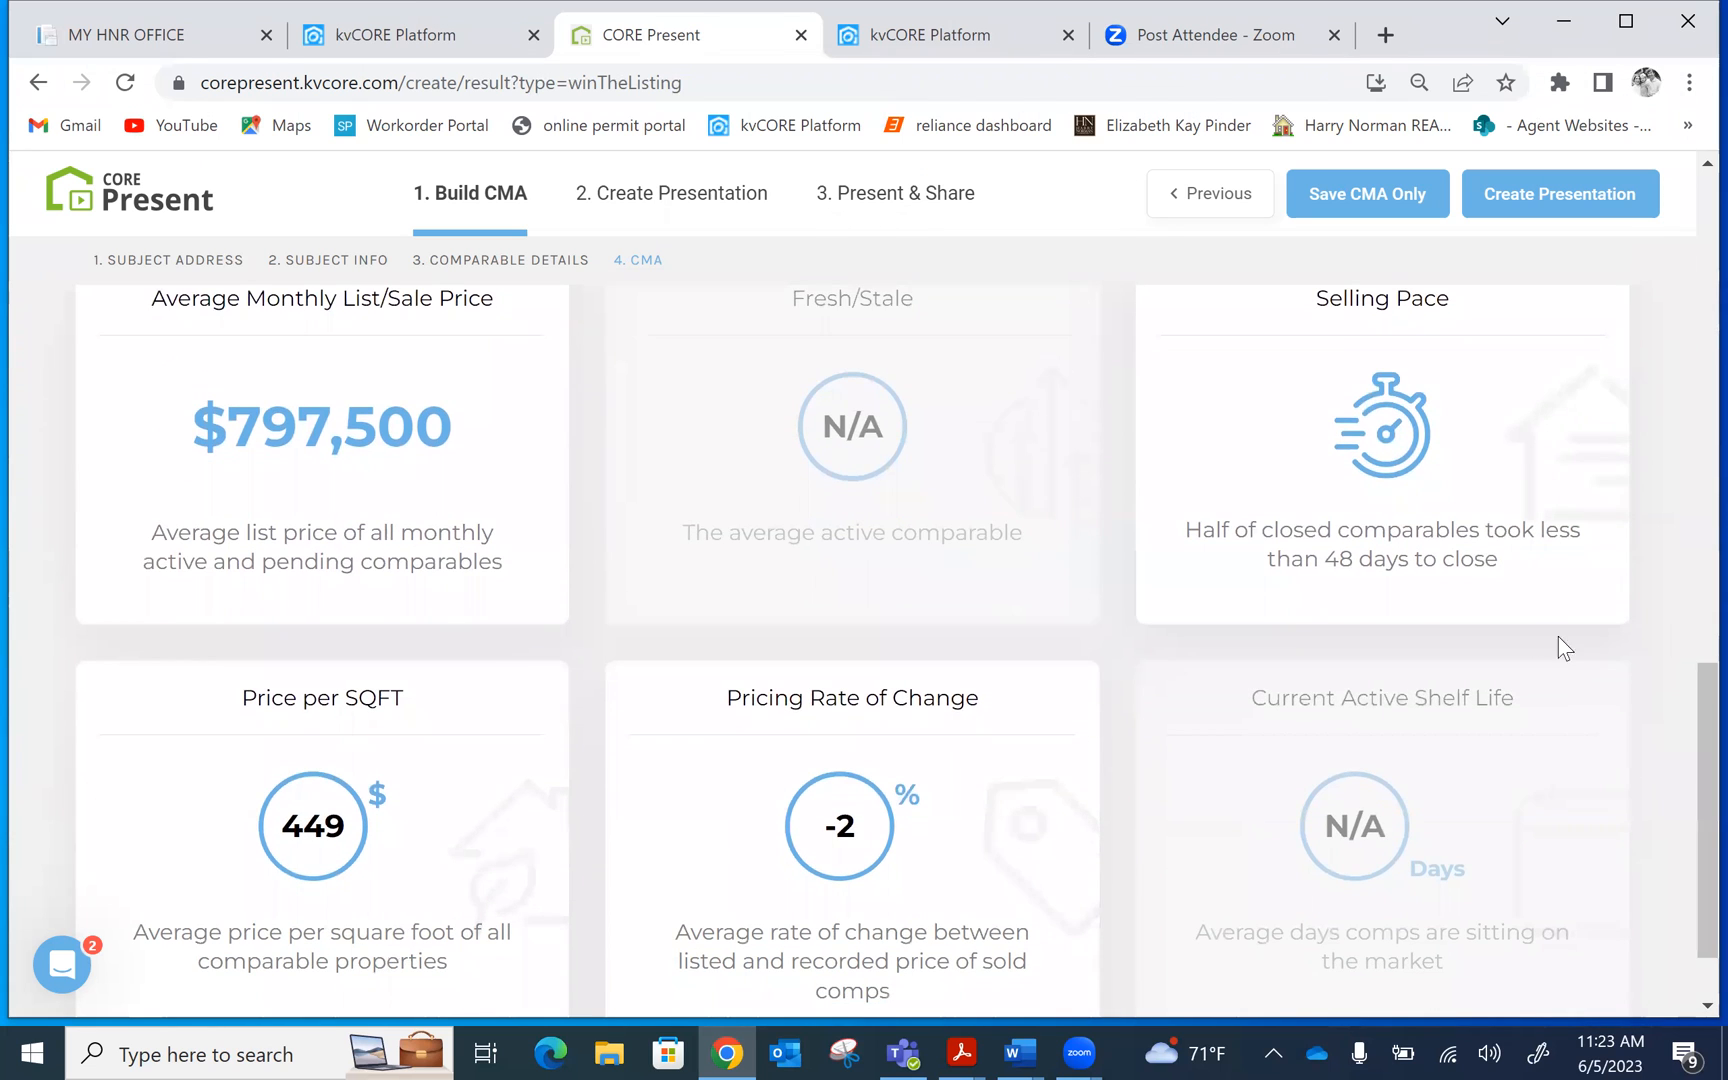
{"action": "left_click", "coordinate": [430, 490]}
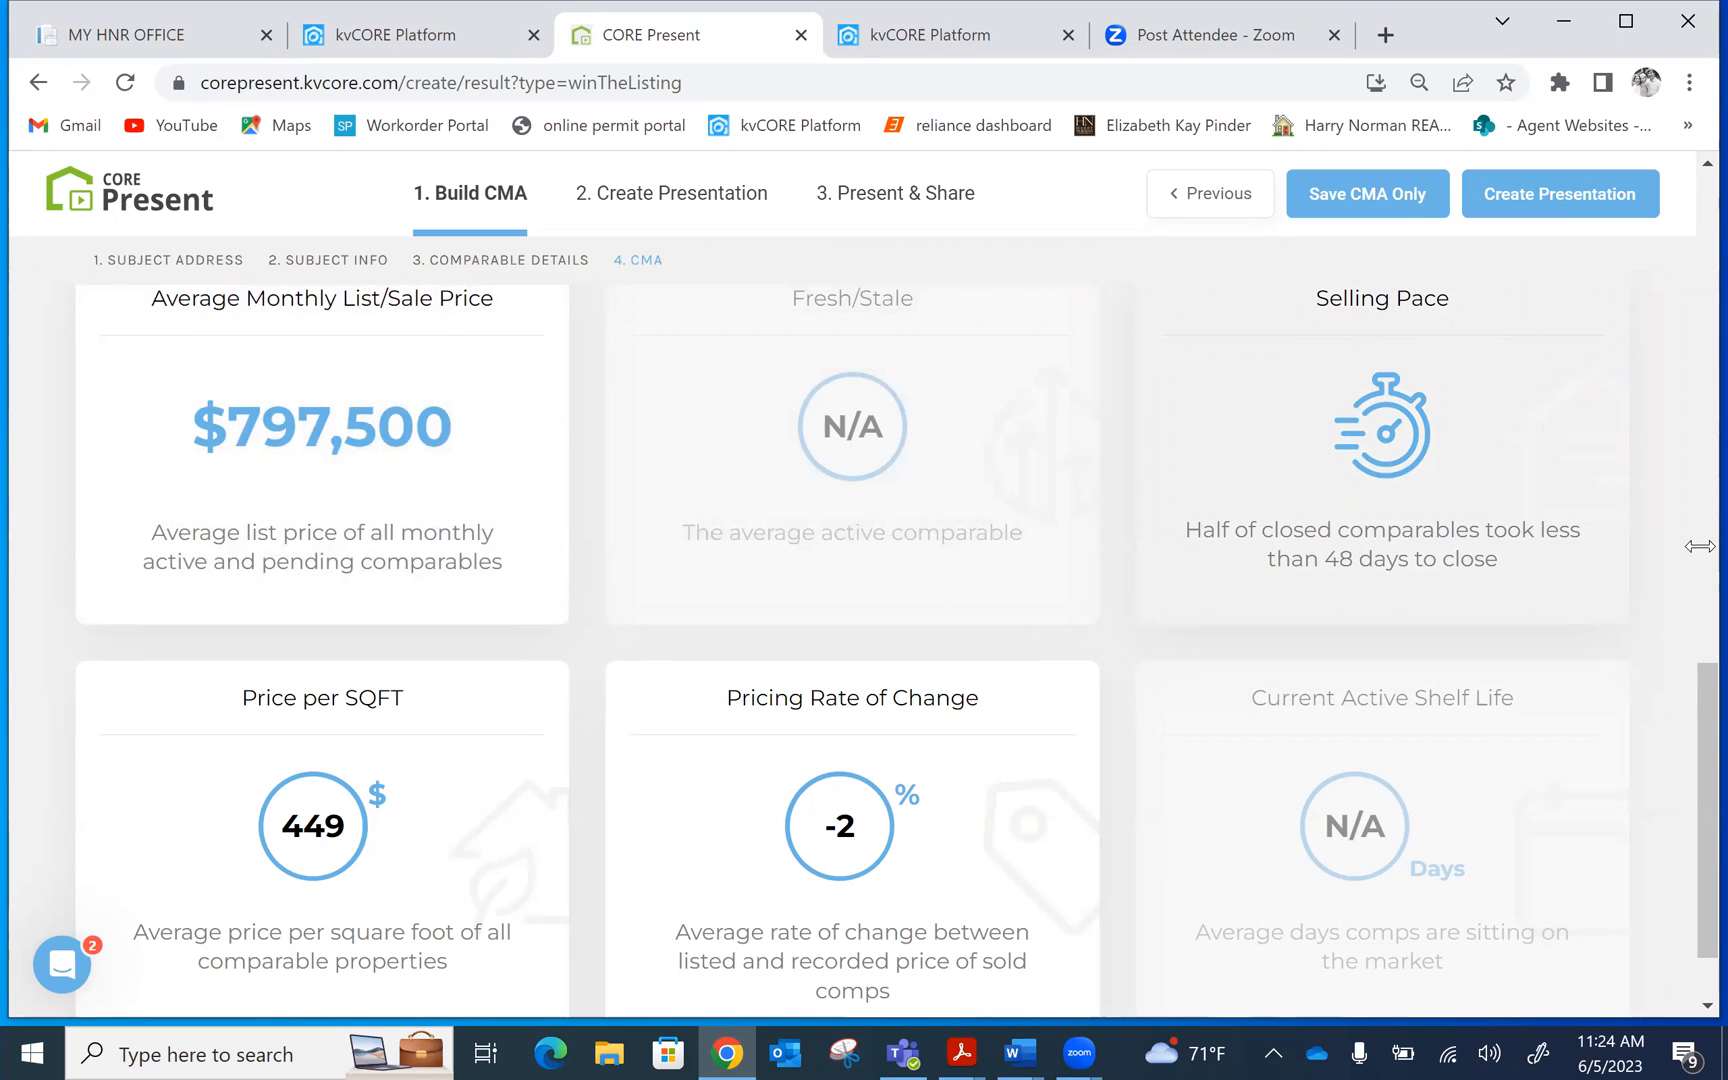
{"action": "left_click_drag", "start_coordinate": [1702, 748], "coordinate": [1689, 824]}
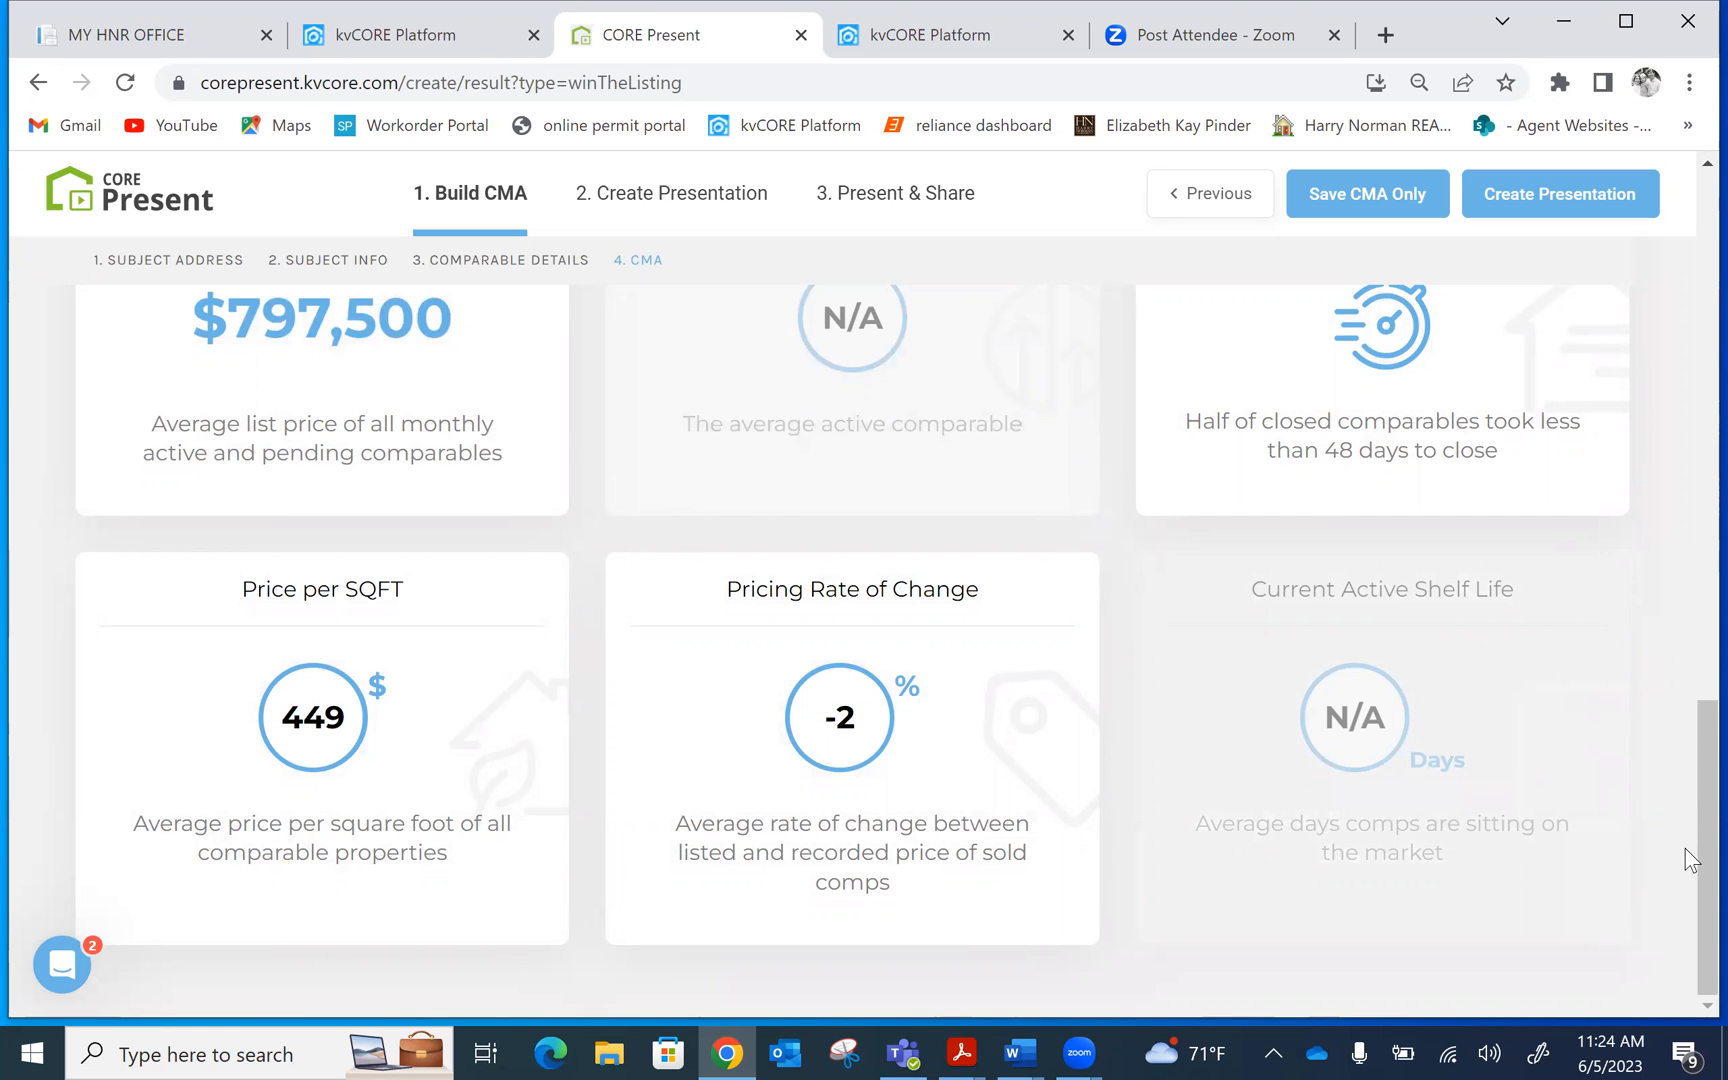
{"action": "scroll", "coordinate": [1685, 817], "scroll_direction": "up", "scroll_amount": 5}
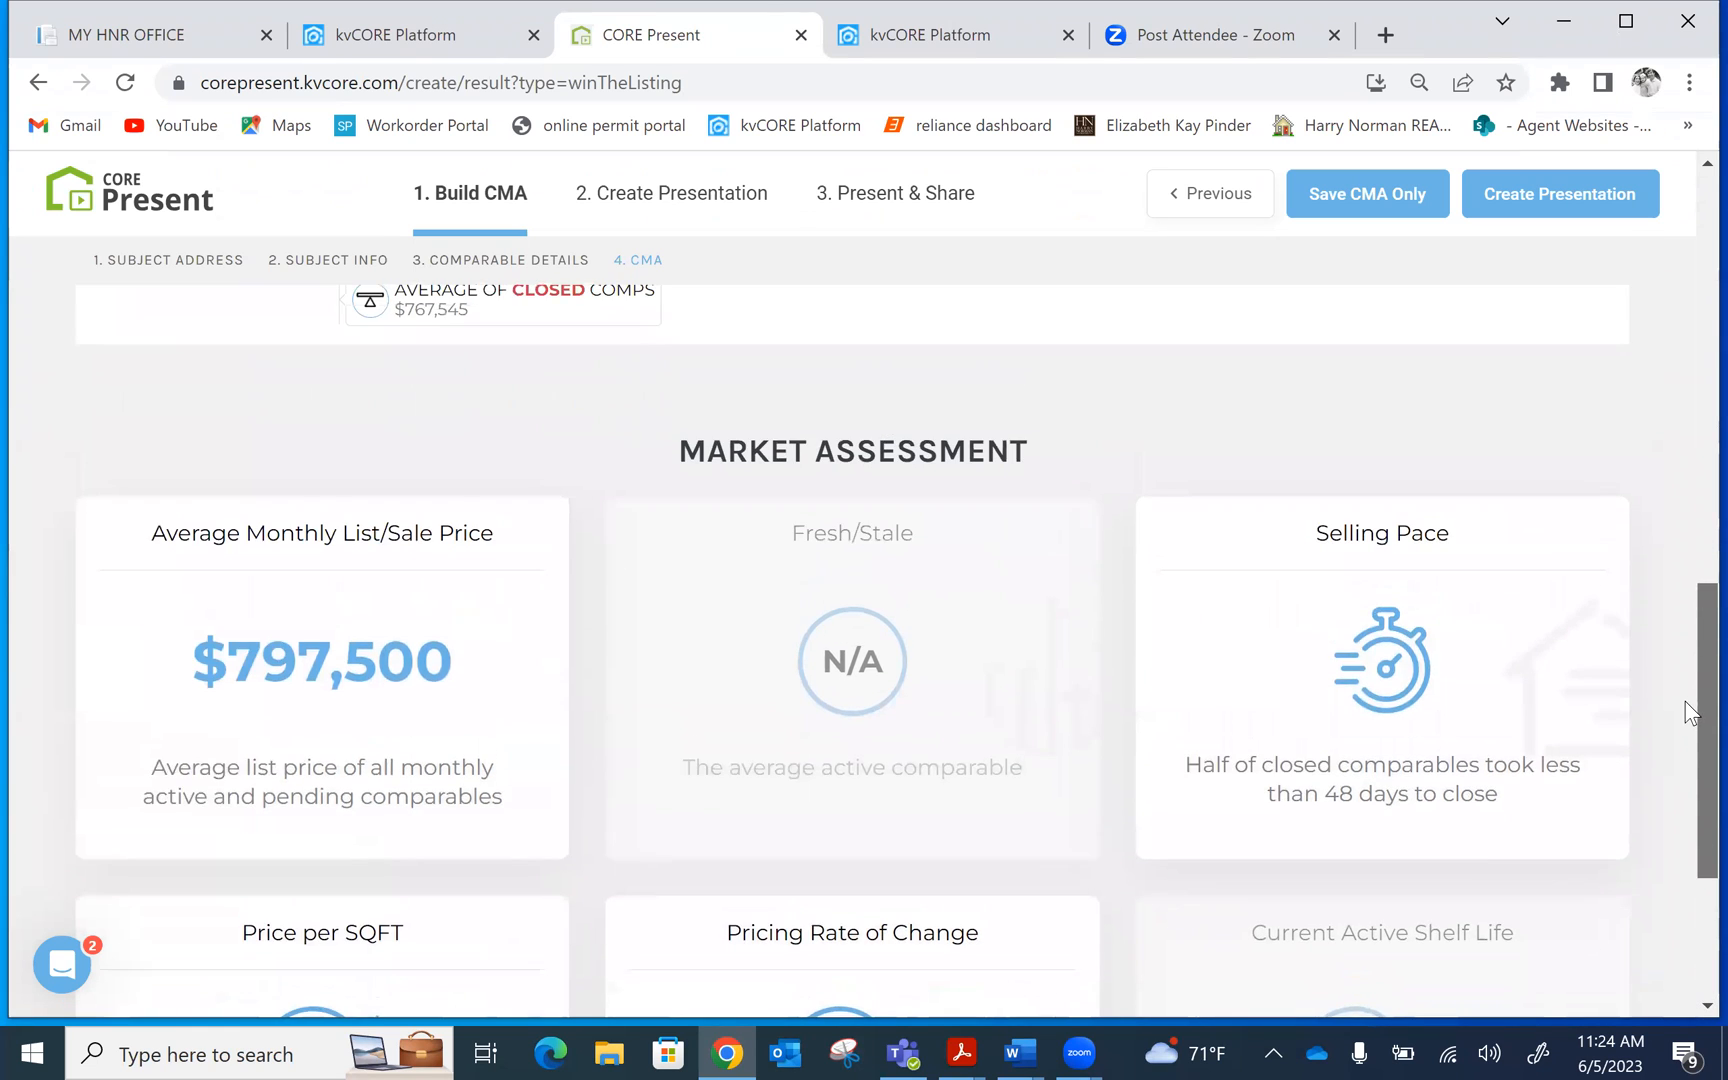
{"action": "scroll", "coordinate": [1678, 558], "scroll_direction": "up", "scroll_amount": 8}
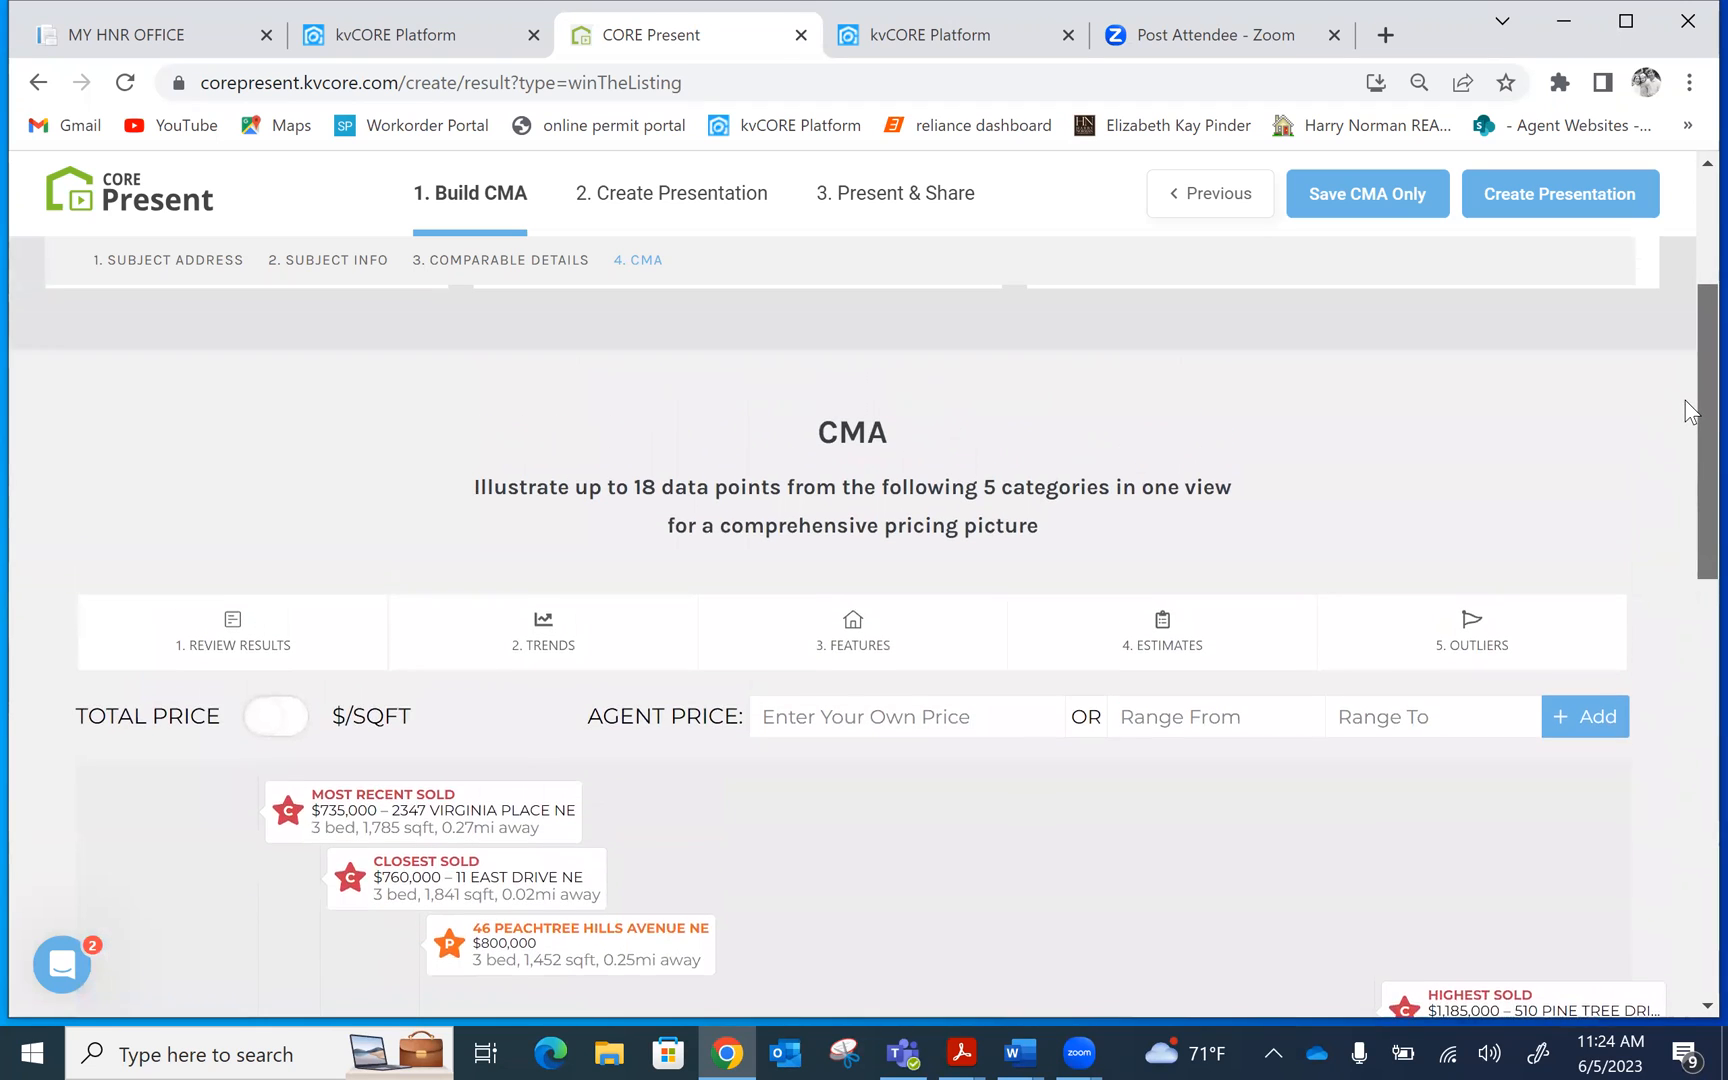
{"action": "scroll", "coordinate": [1690, 388], "scroll_direction": "up", "scroll_amount": 3}
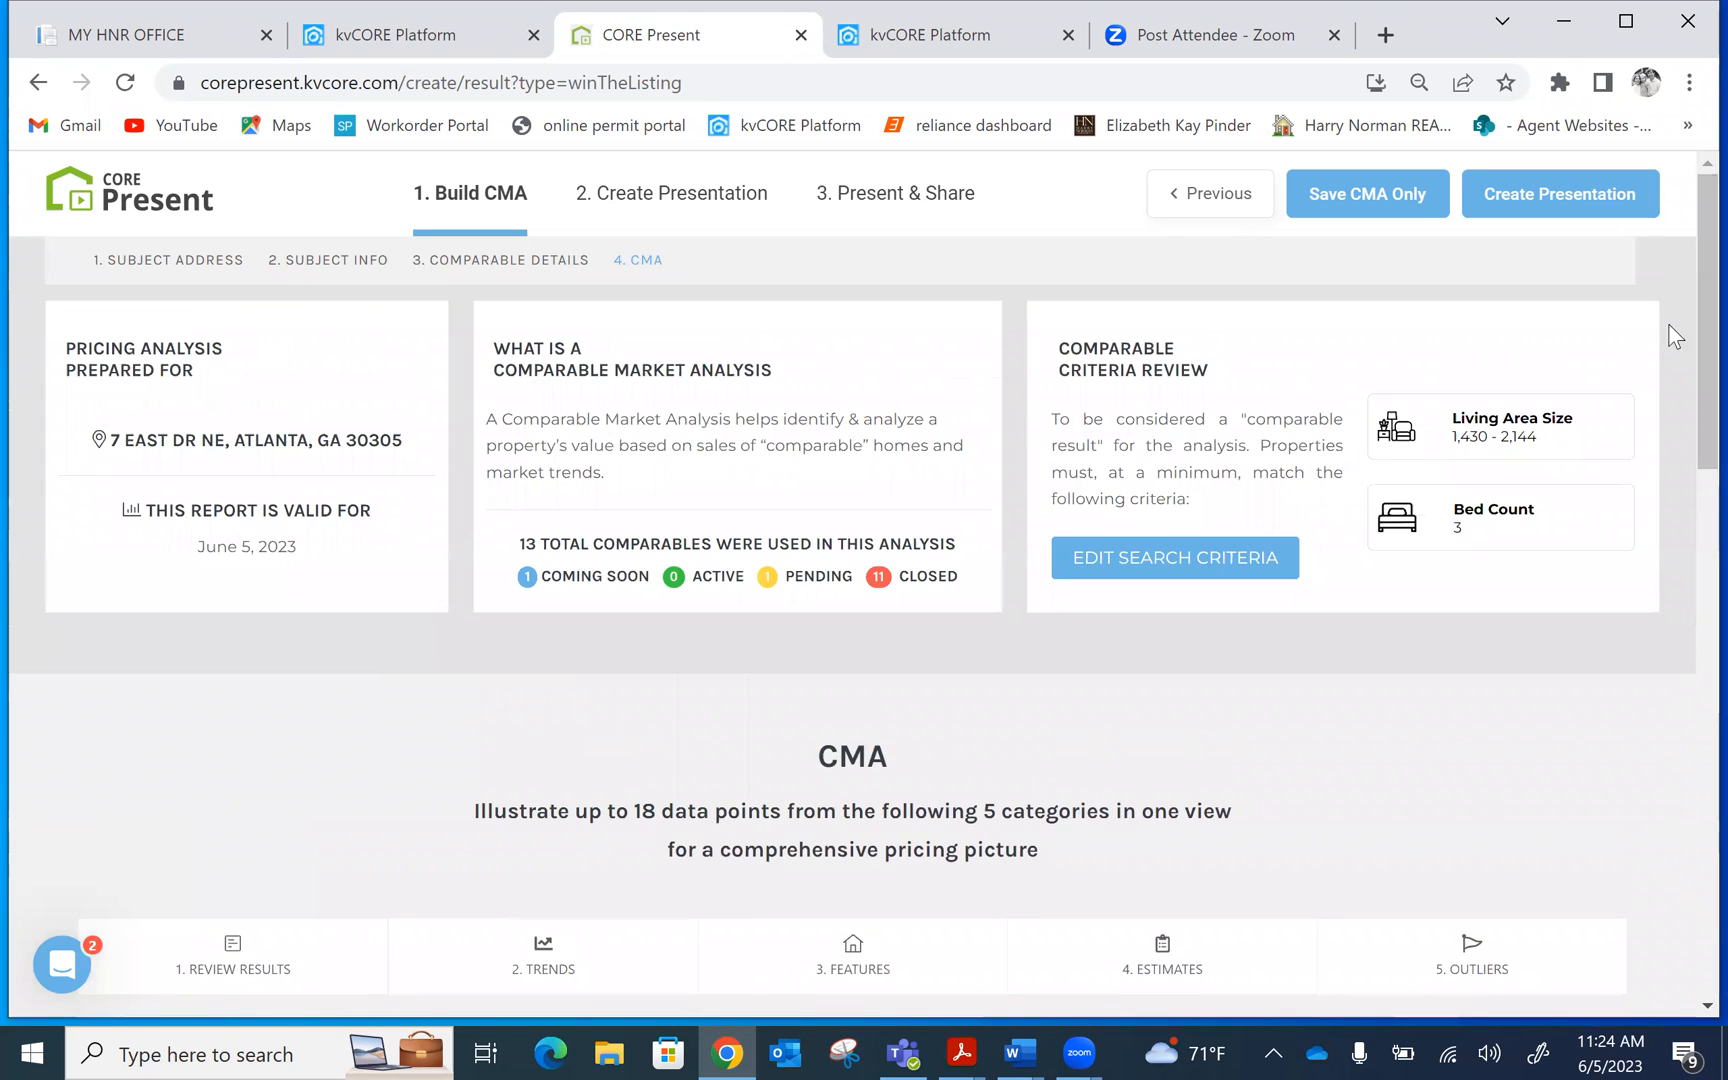
{"action": "left_click", "coordinate": [1582, 175]}
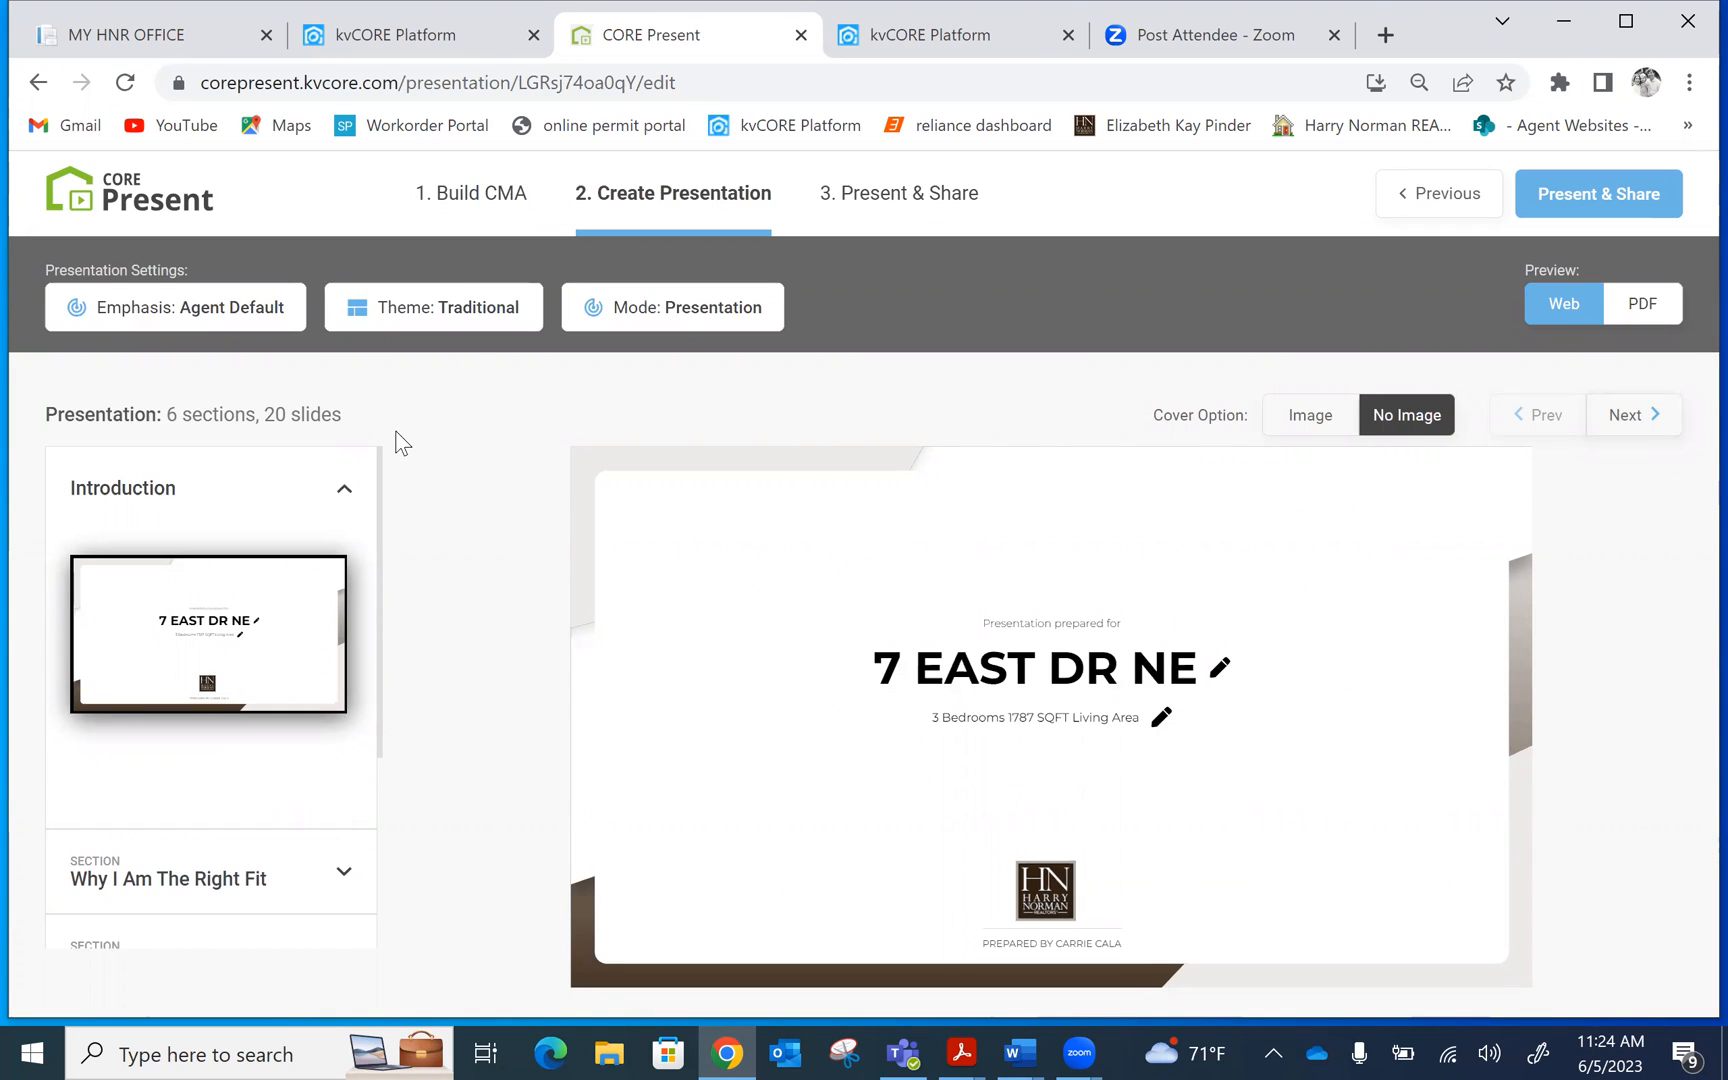
{"action": "left_click", "coordinate": [441, 310]}
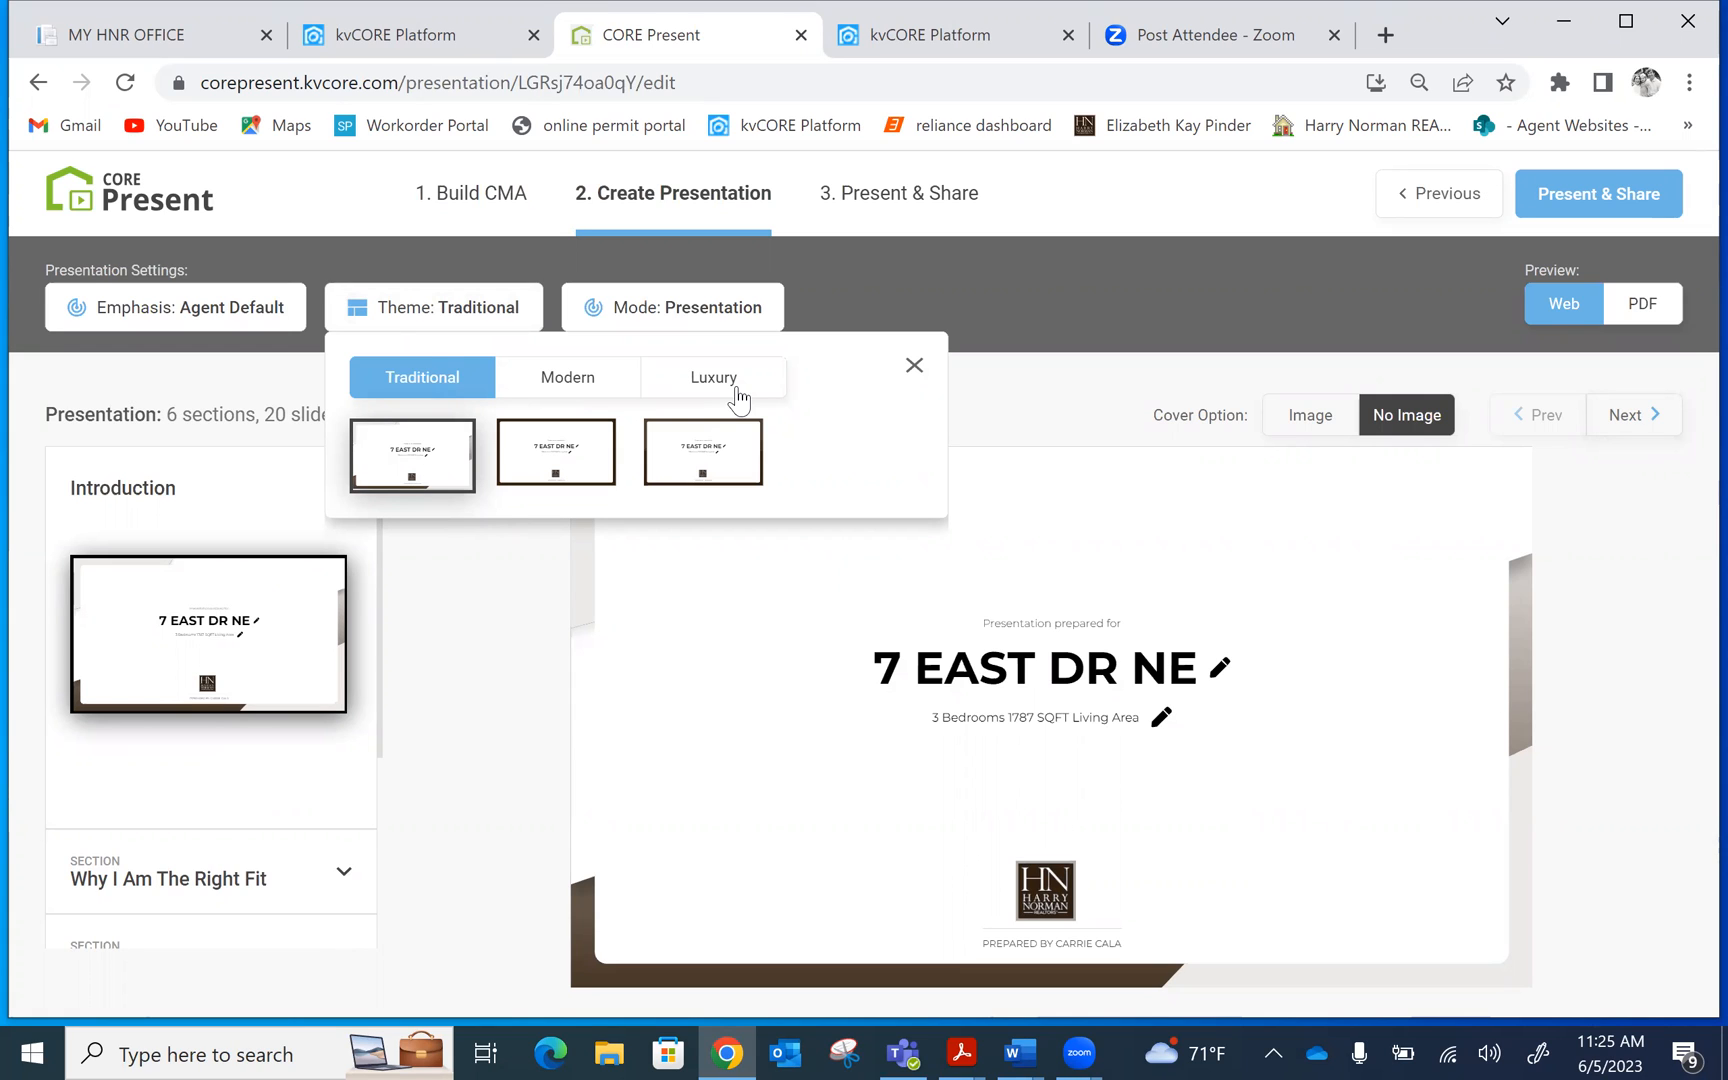
{"action": "left_click", "coordinate": [343, 872]}
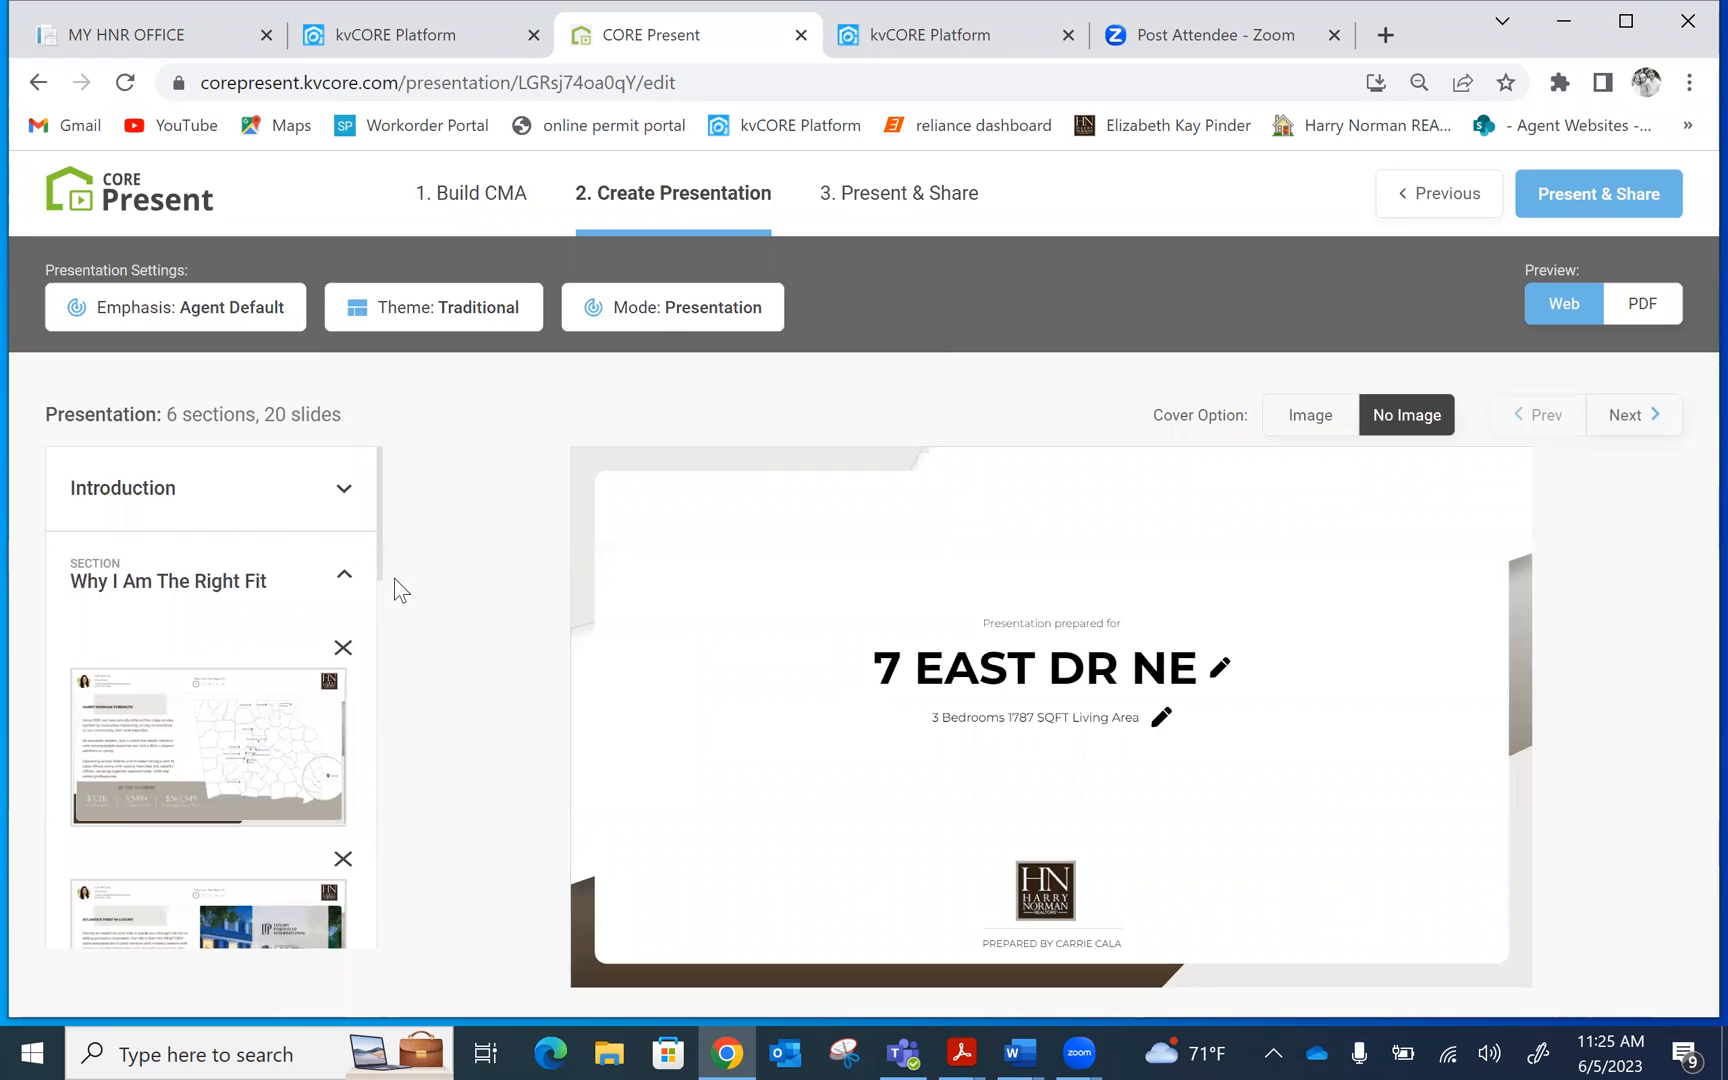
{"action": "scroll", "coordinate": [381, 526], "scroll_direction": "down", "scroll_amount": 6}
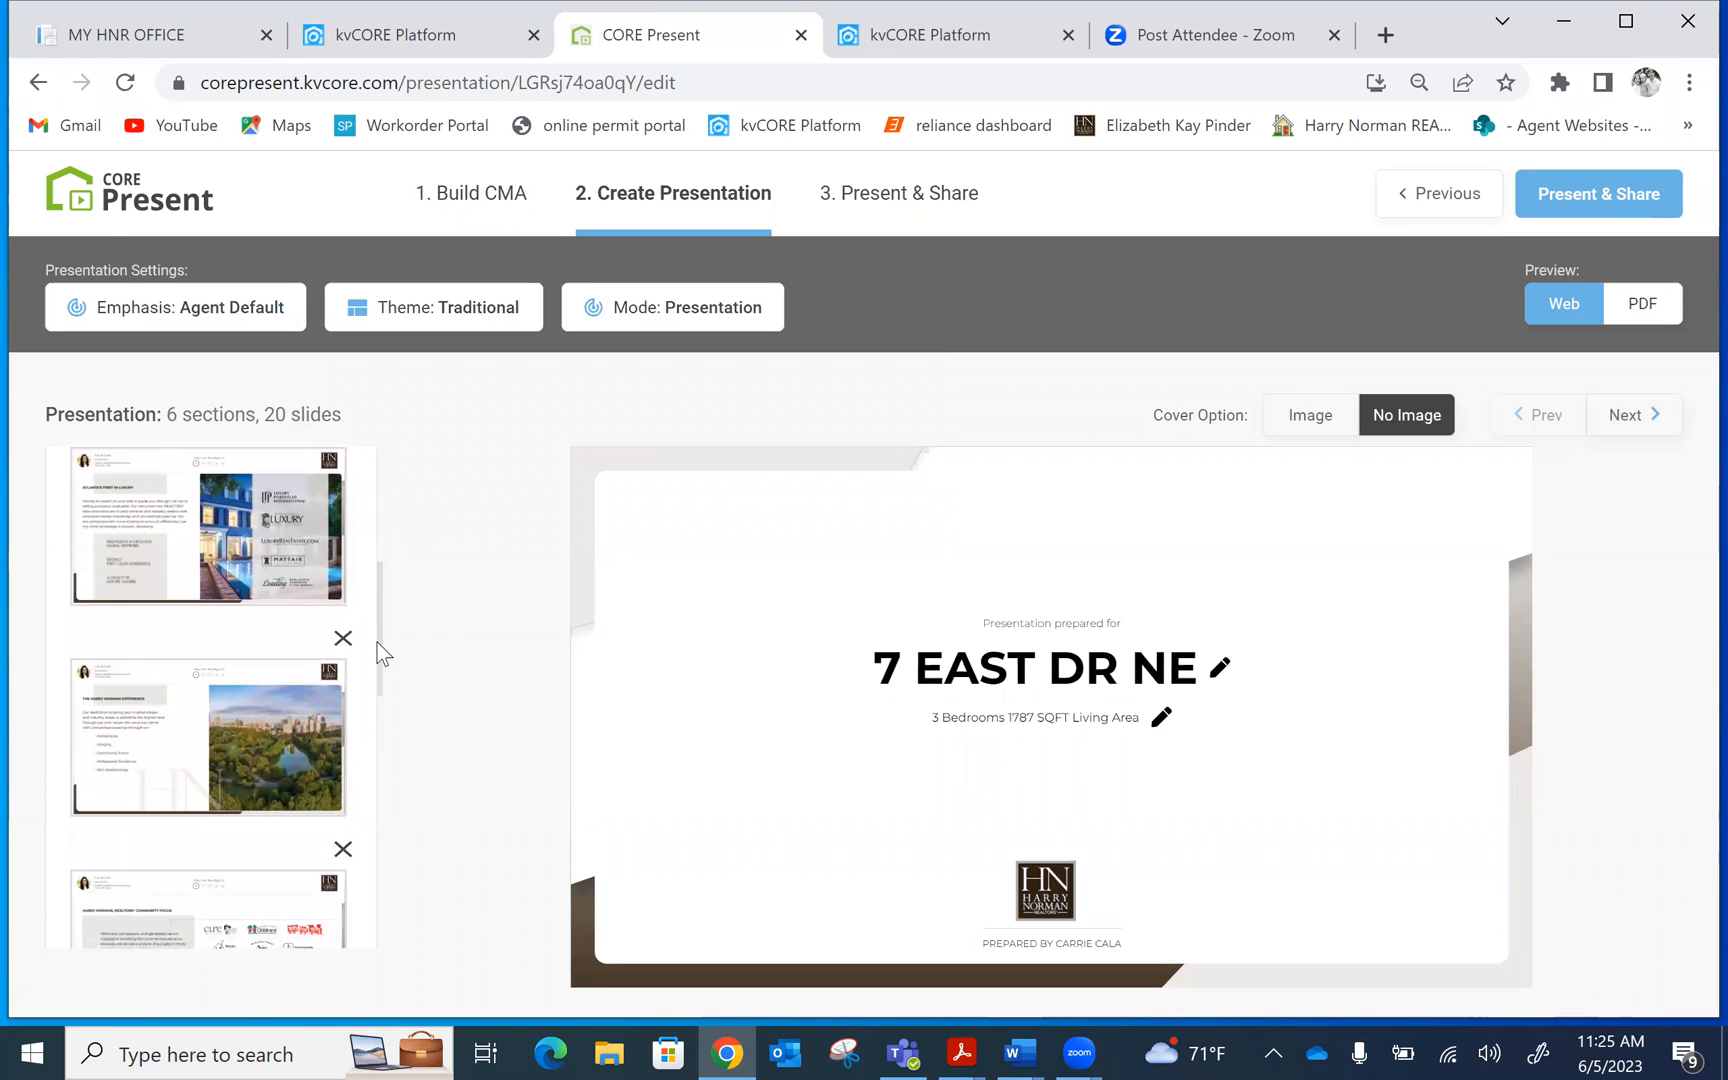
{"action": "scroll", "coordinate": [375, 737], "scroll_direction": "down", "scroll_amount": 5}
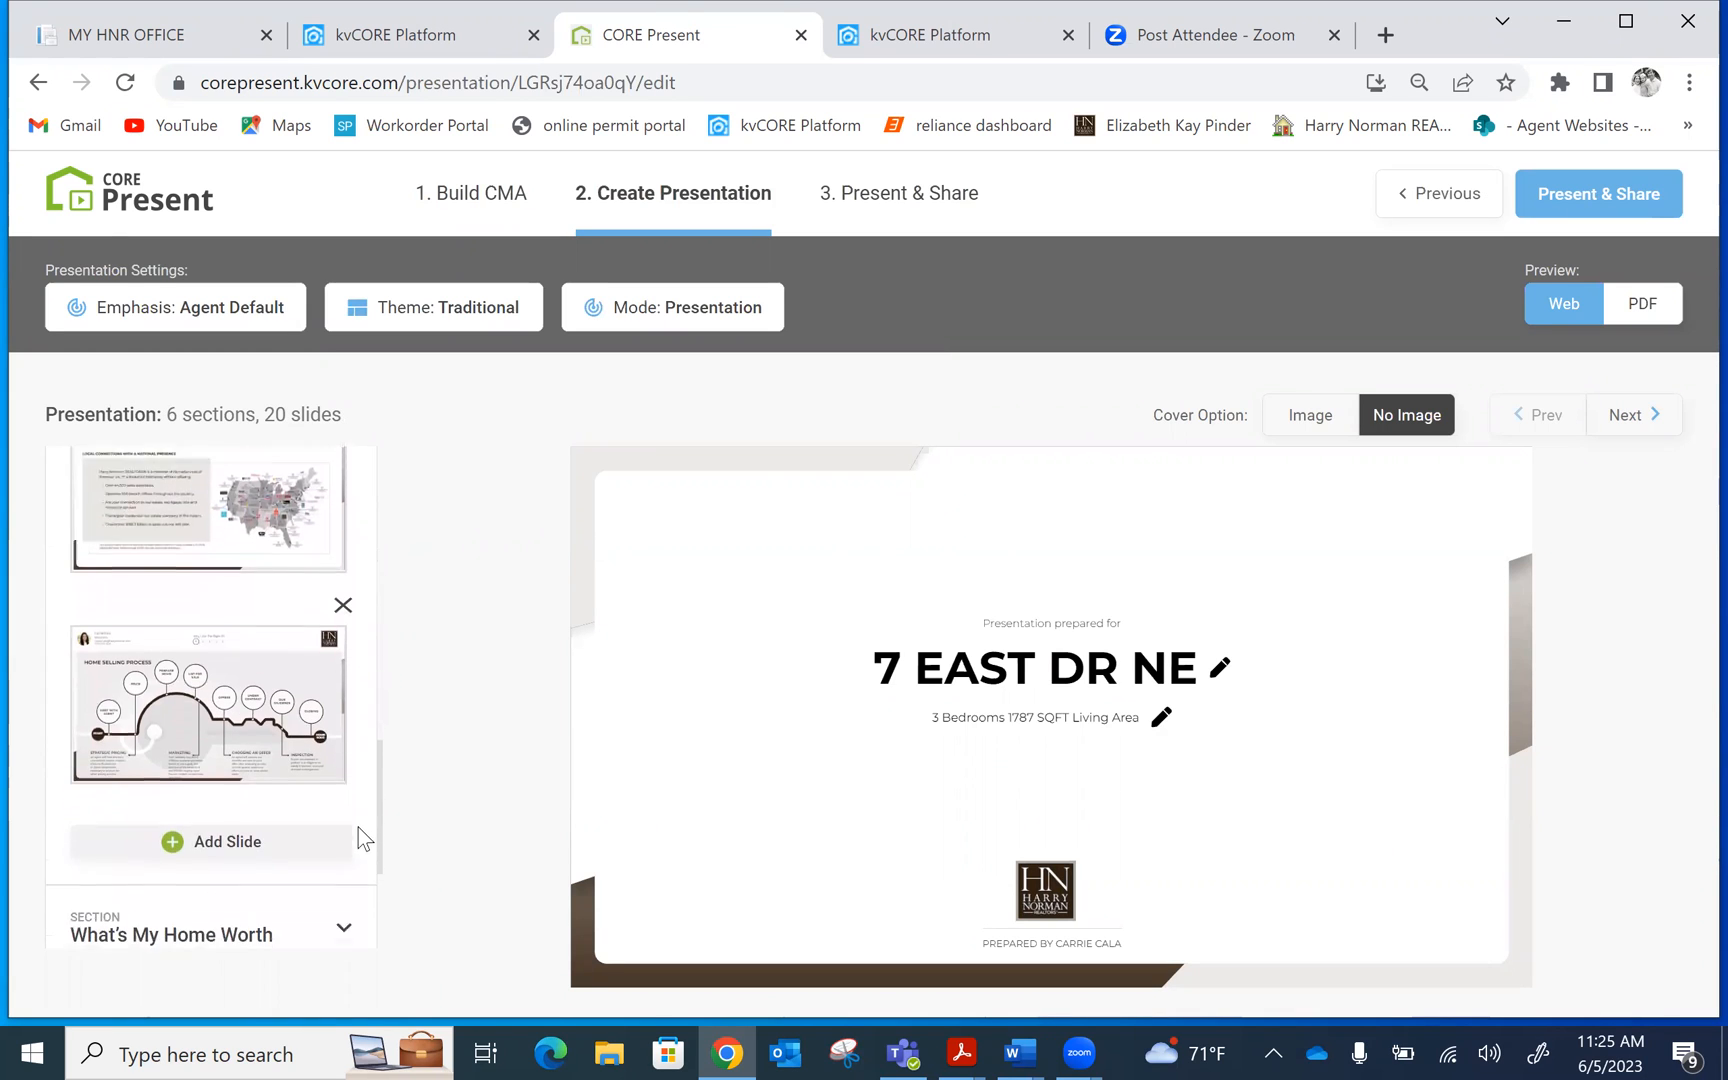
{"action": "left_click", "coordinate": [241, 660]}
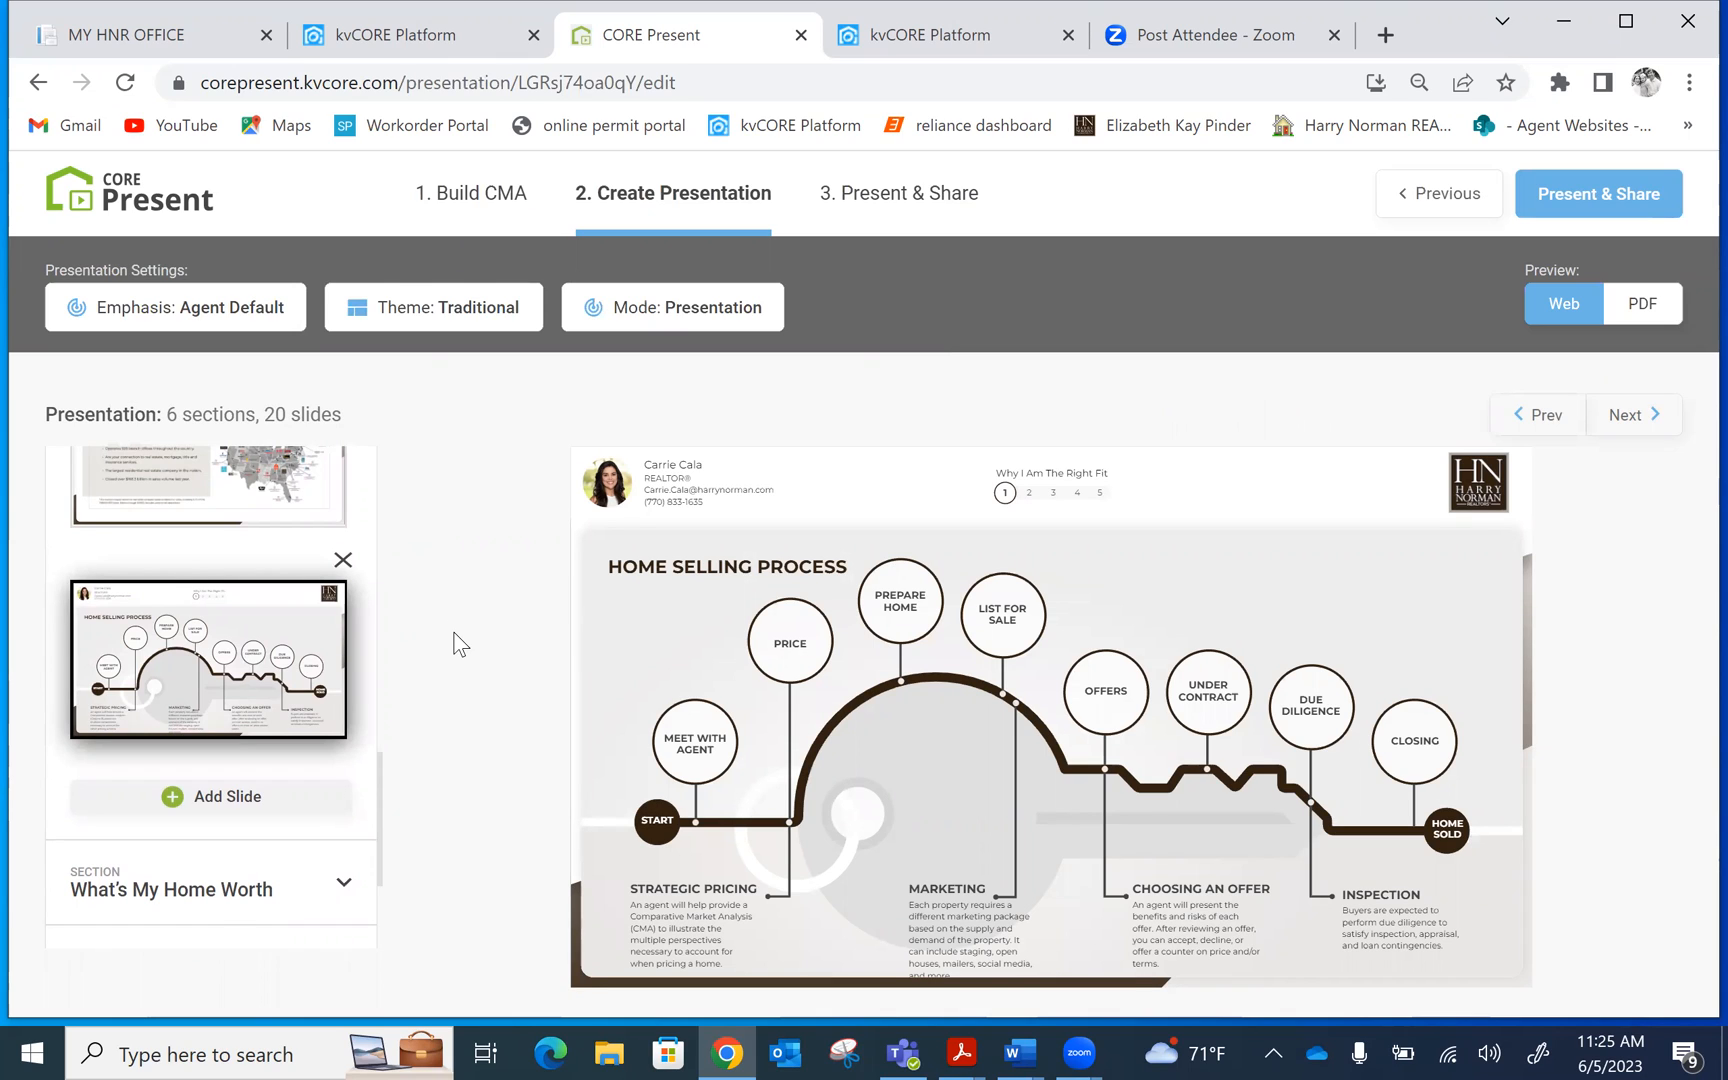
Compare the Modern and Luxury themes and apply the Modern theme
{"action": "left_click", "coordinate": [480, 318]}
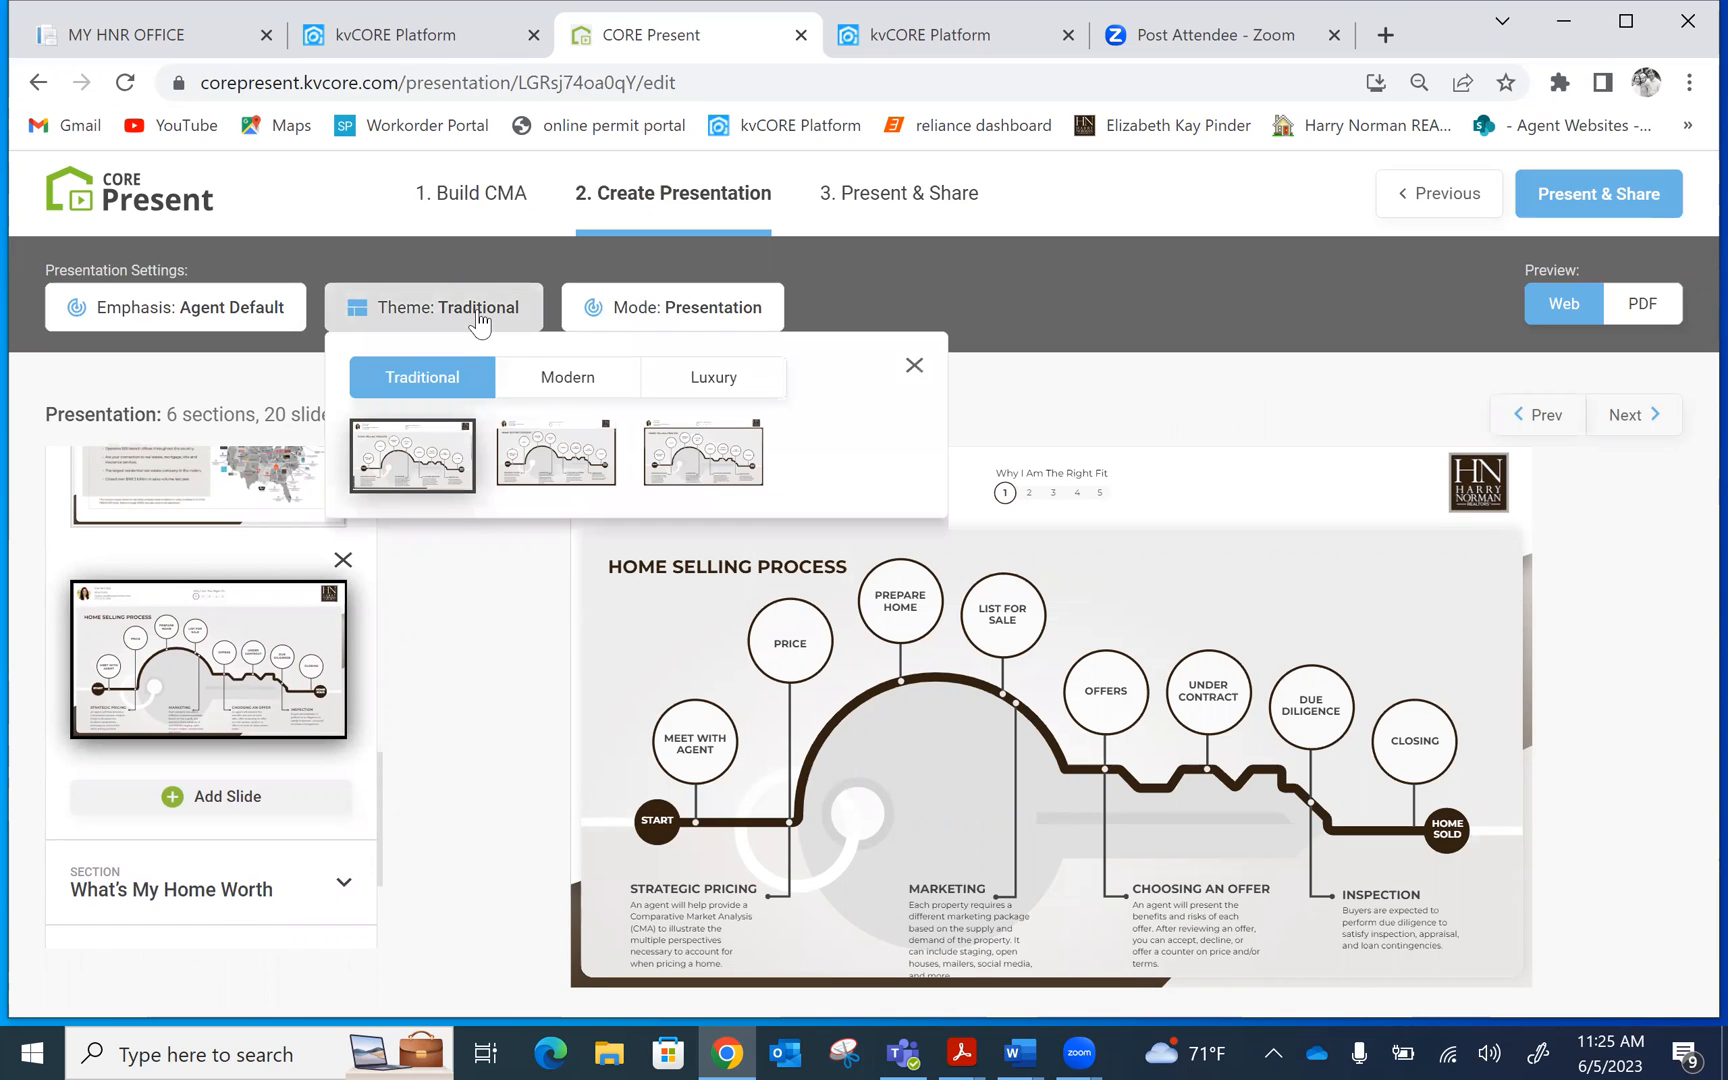
{"action": "left_click", "coordinate": [565, 398]}
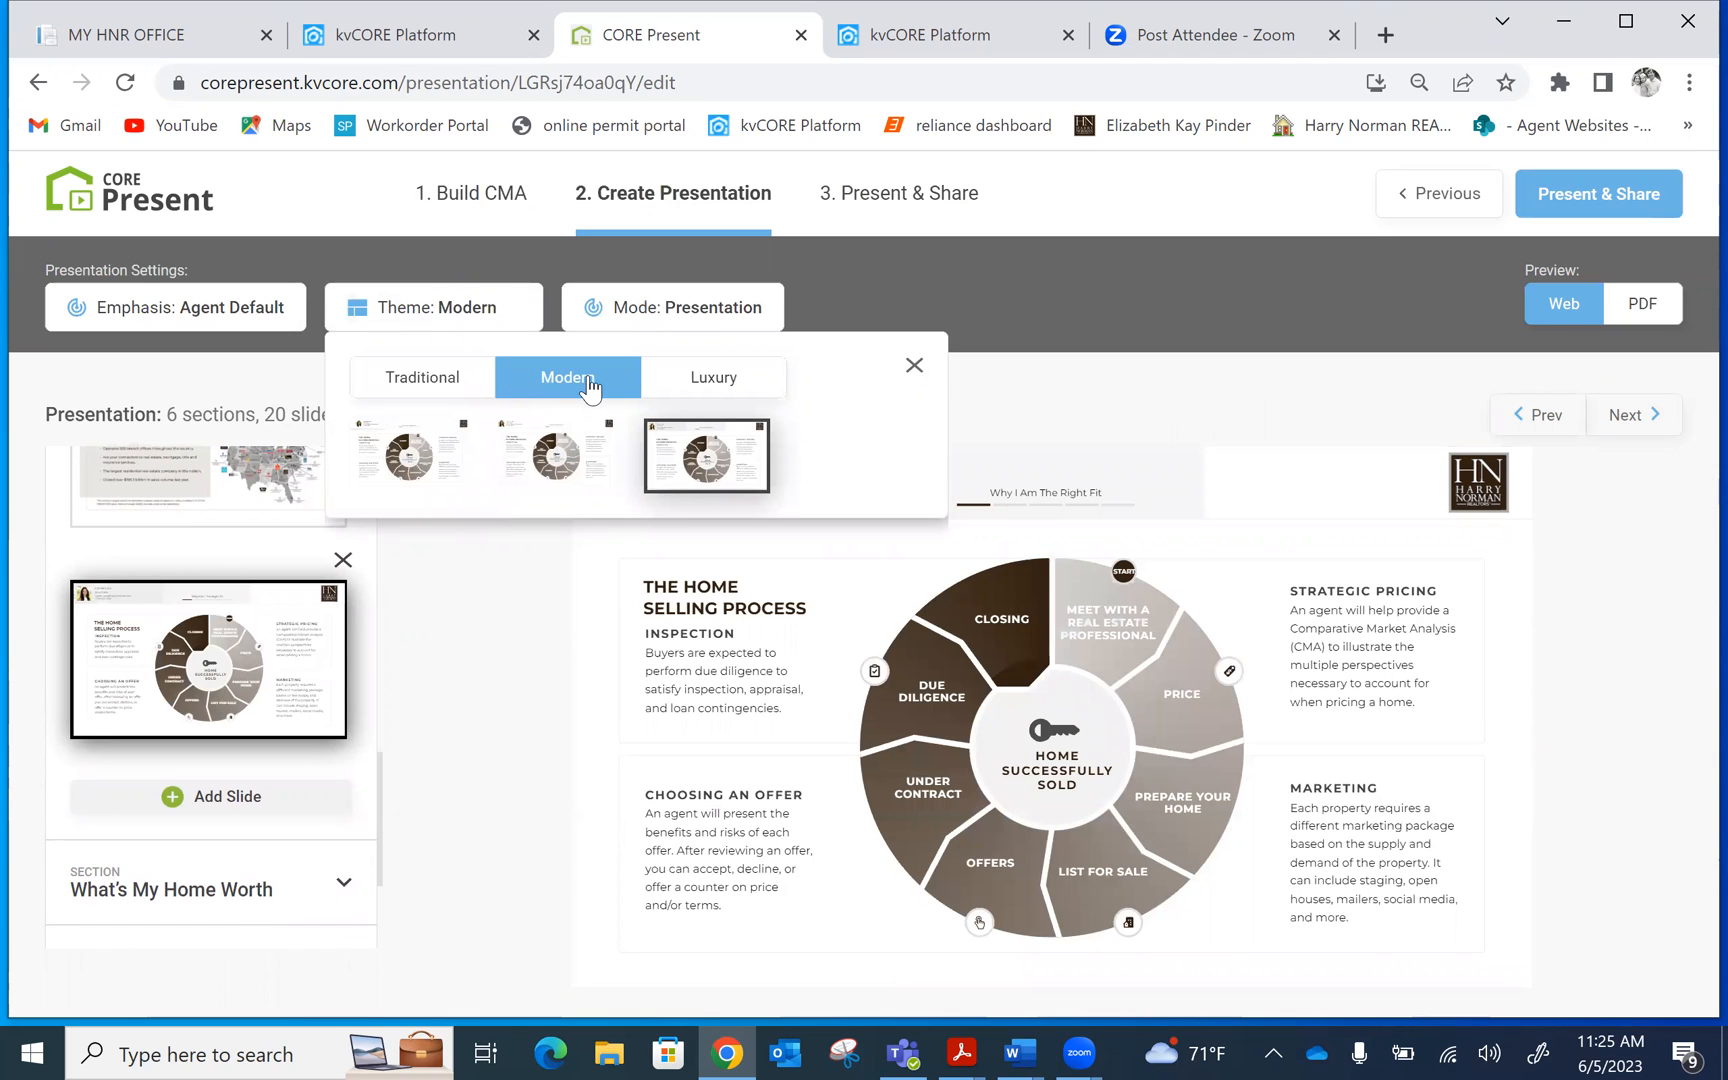
{"action": "left_click", "coordinate": [751, 384]}
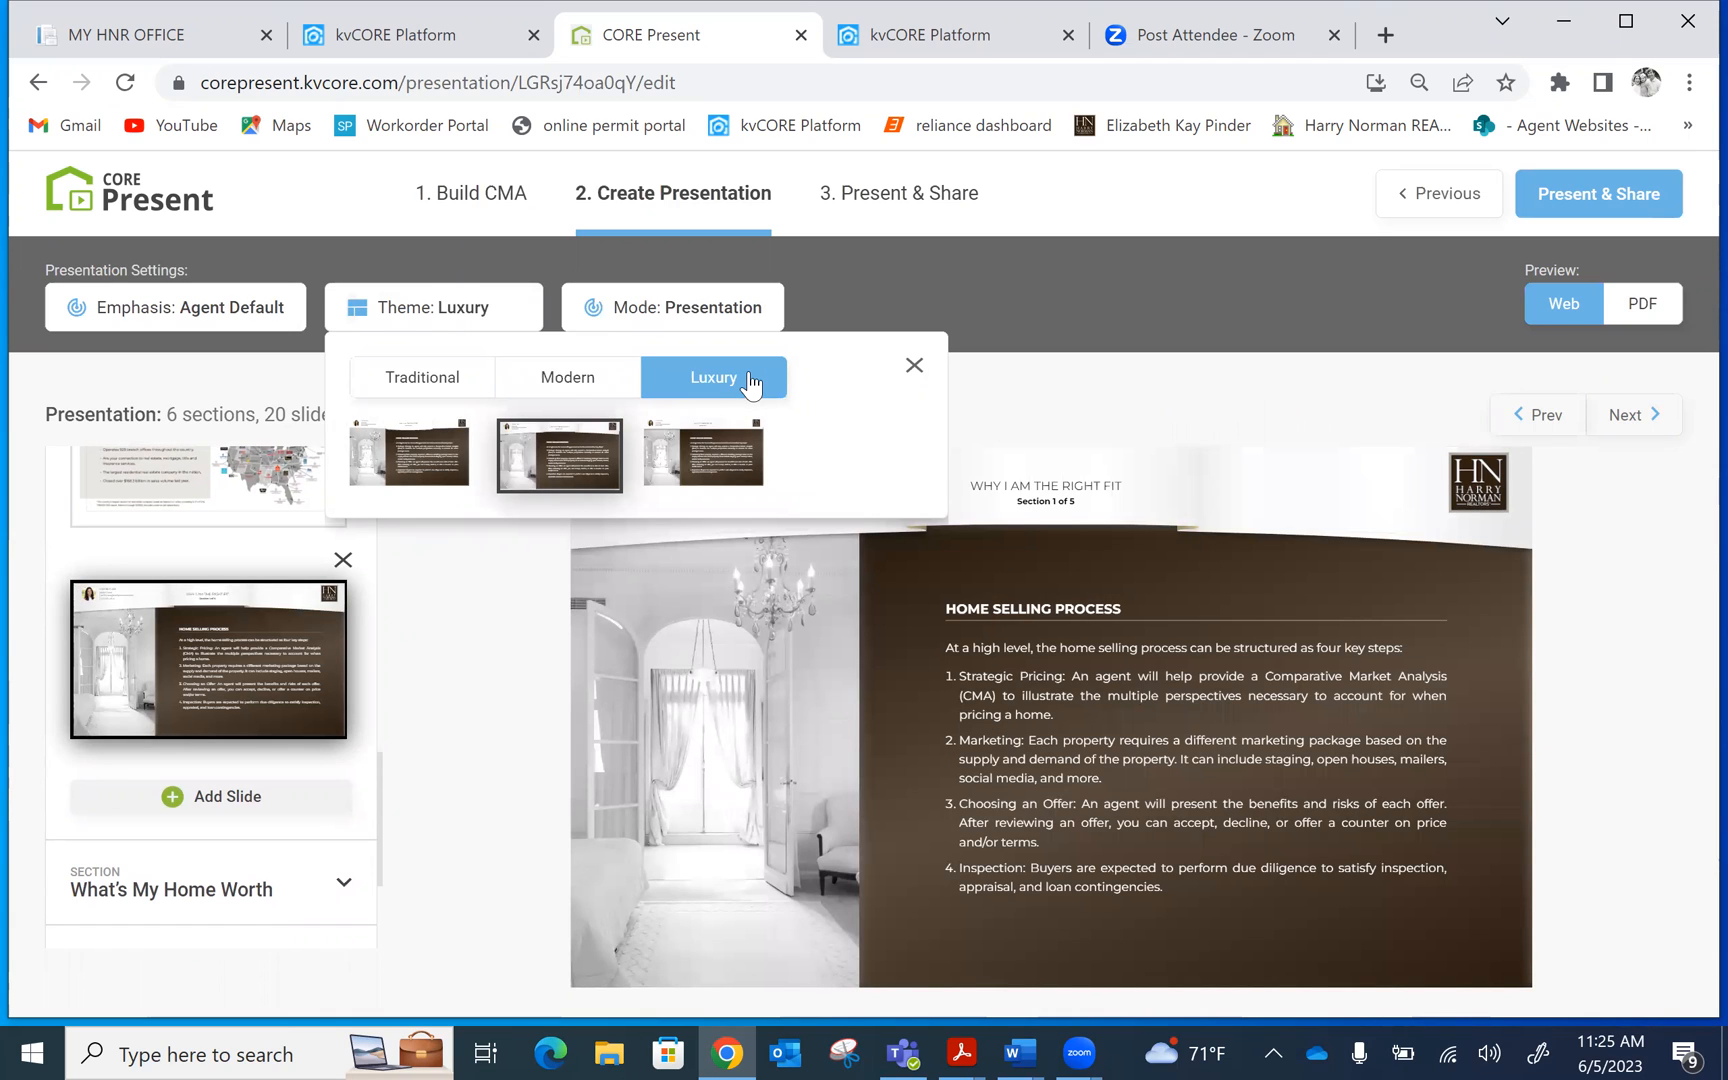
{"action": "left_click", "coordinate": [572, 388]}
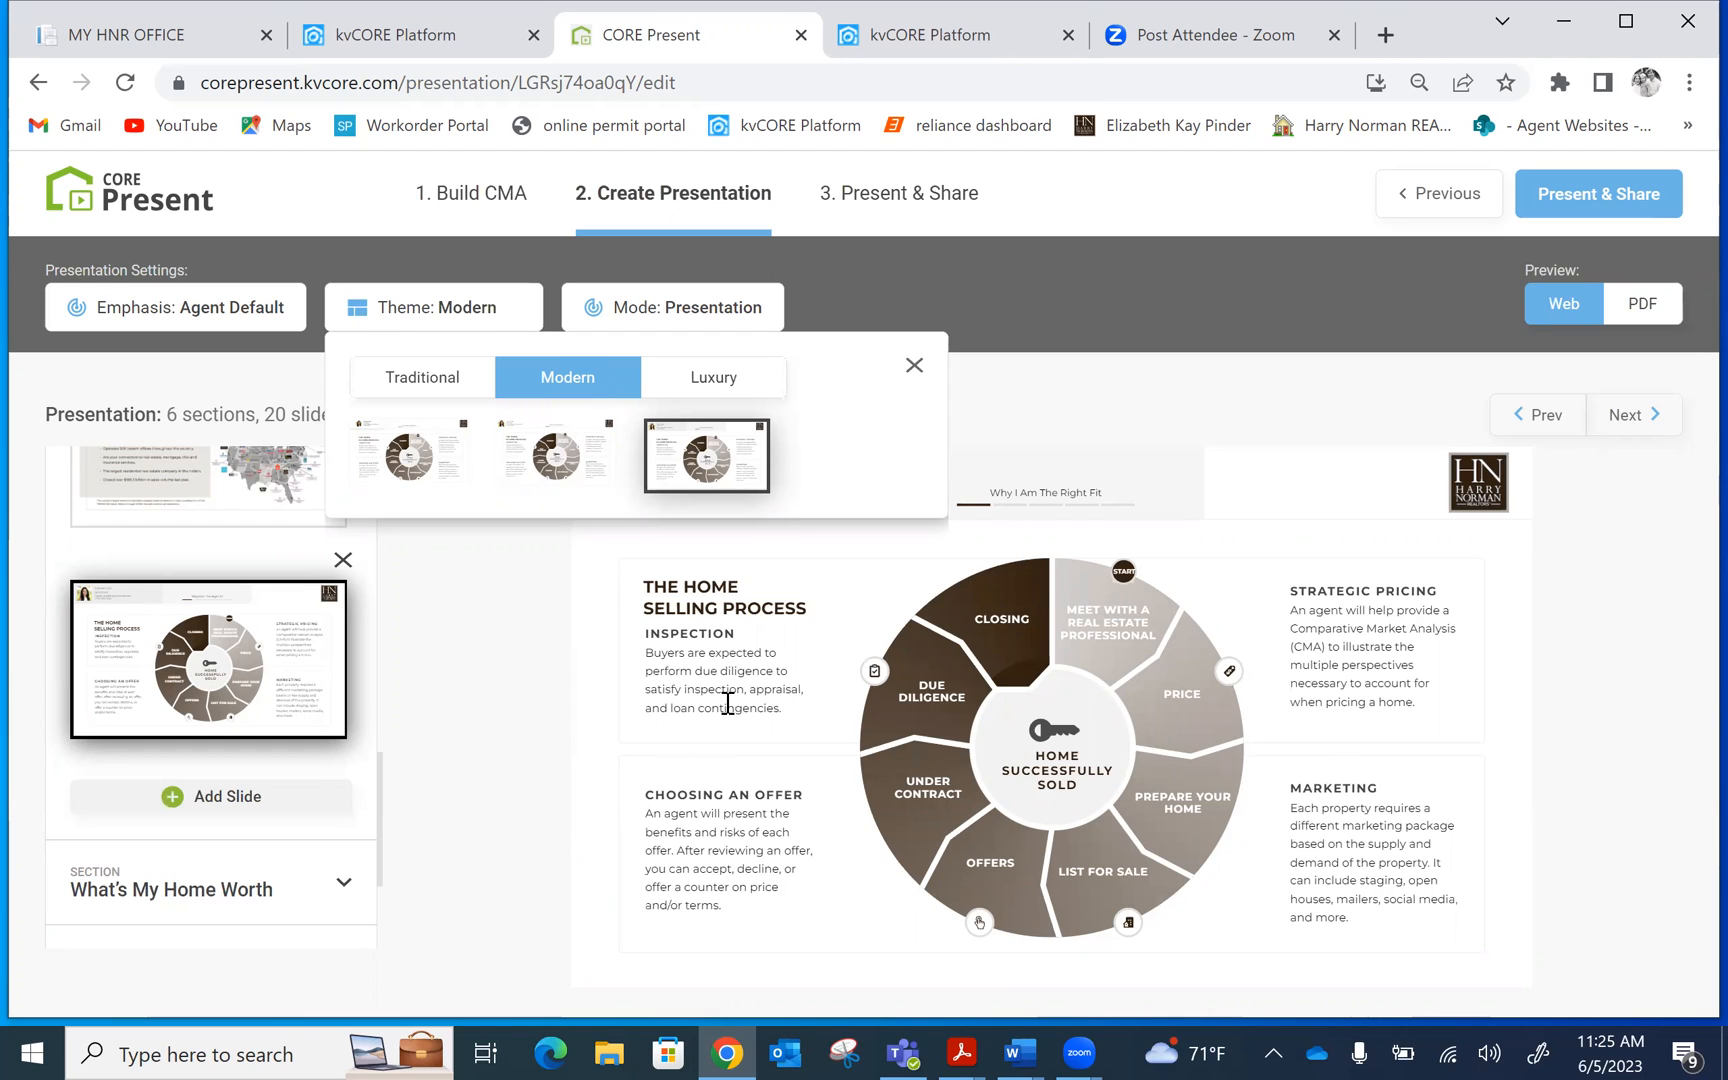
{"action": "left_click", "coordinate": [437, 670]}
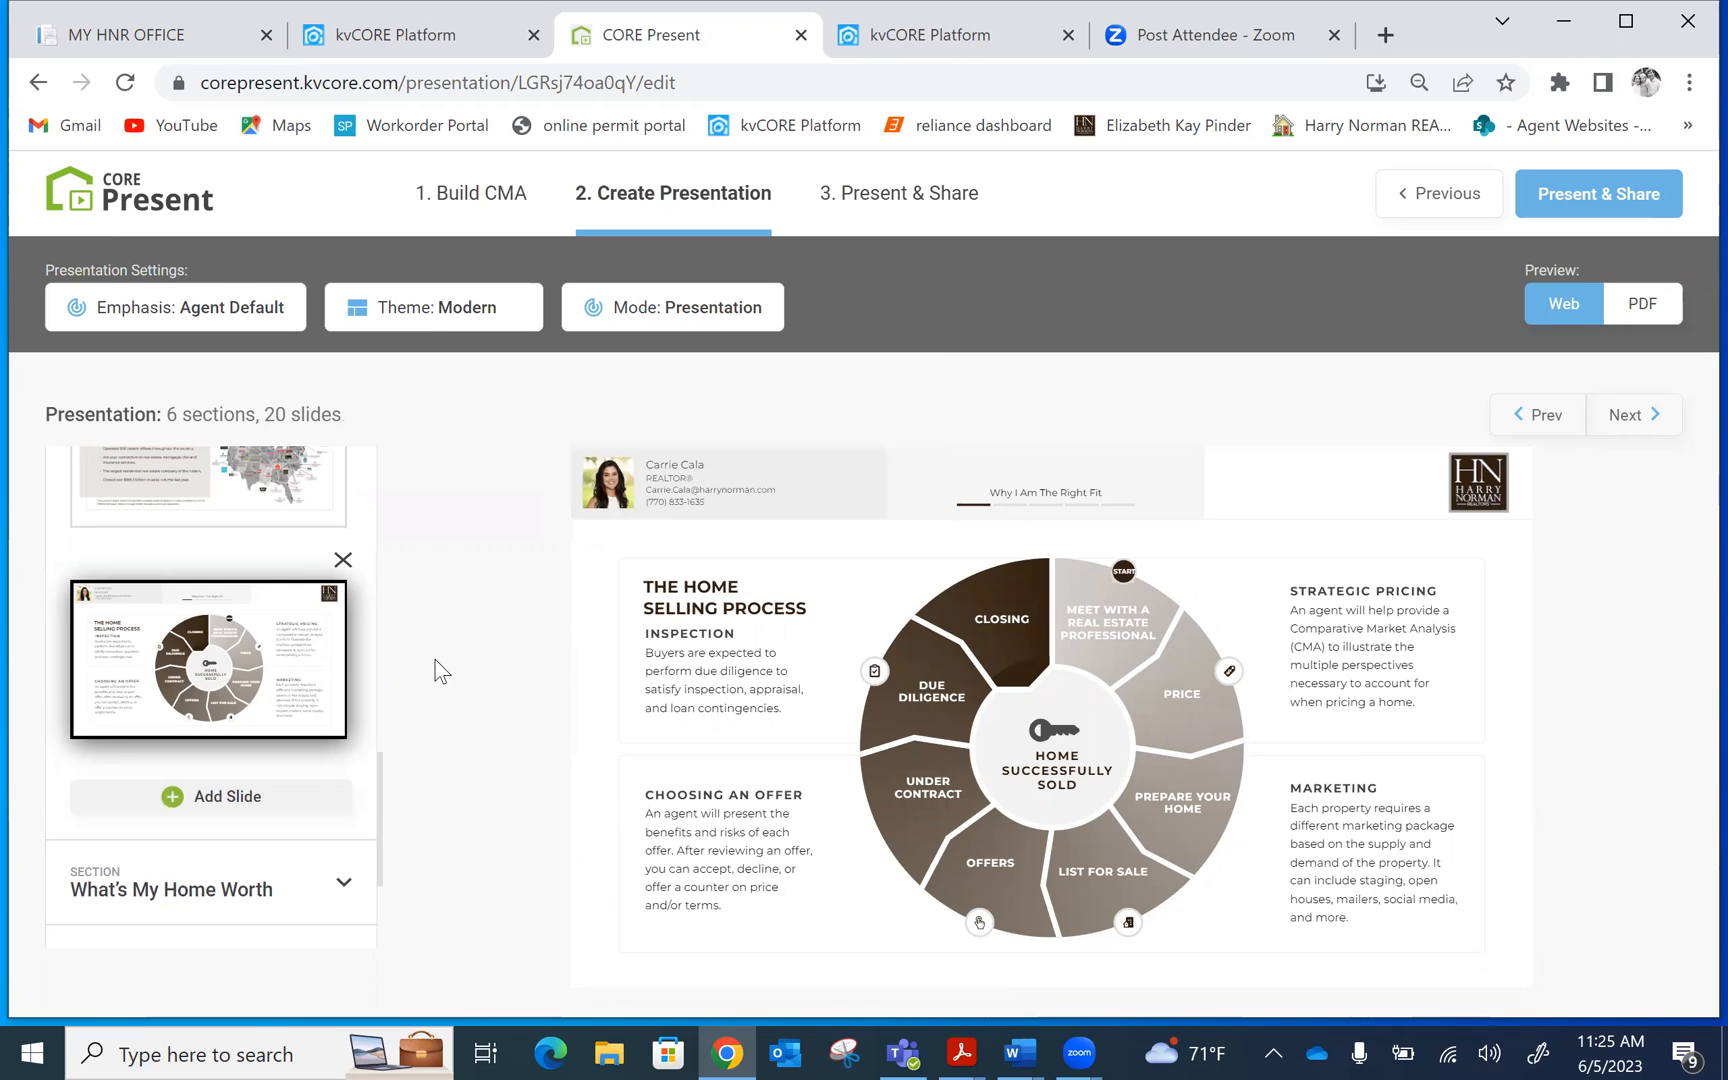
{"action": "left_click_drag", "start_coordinate": [380, 790], "coordinate": [425, 429]}
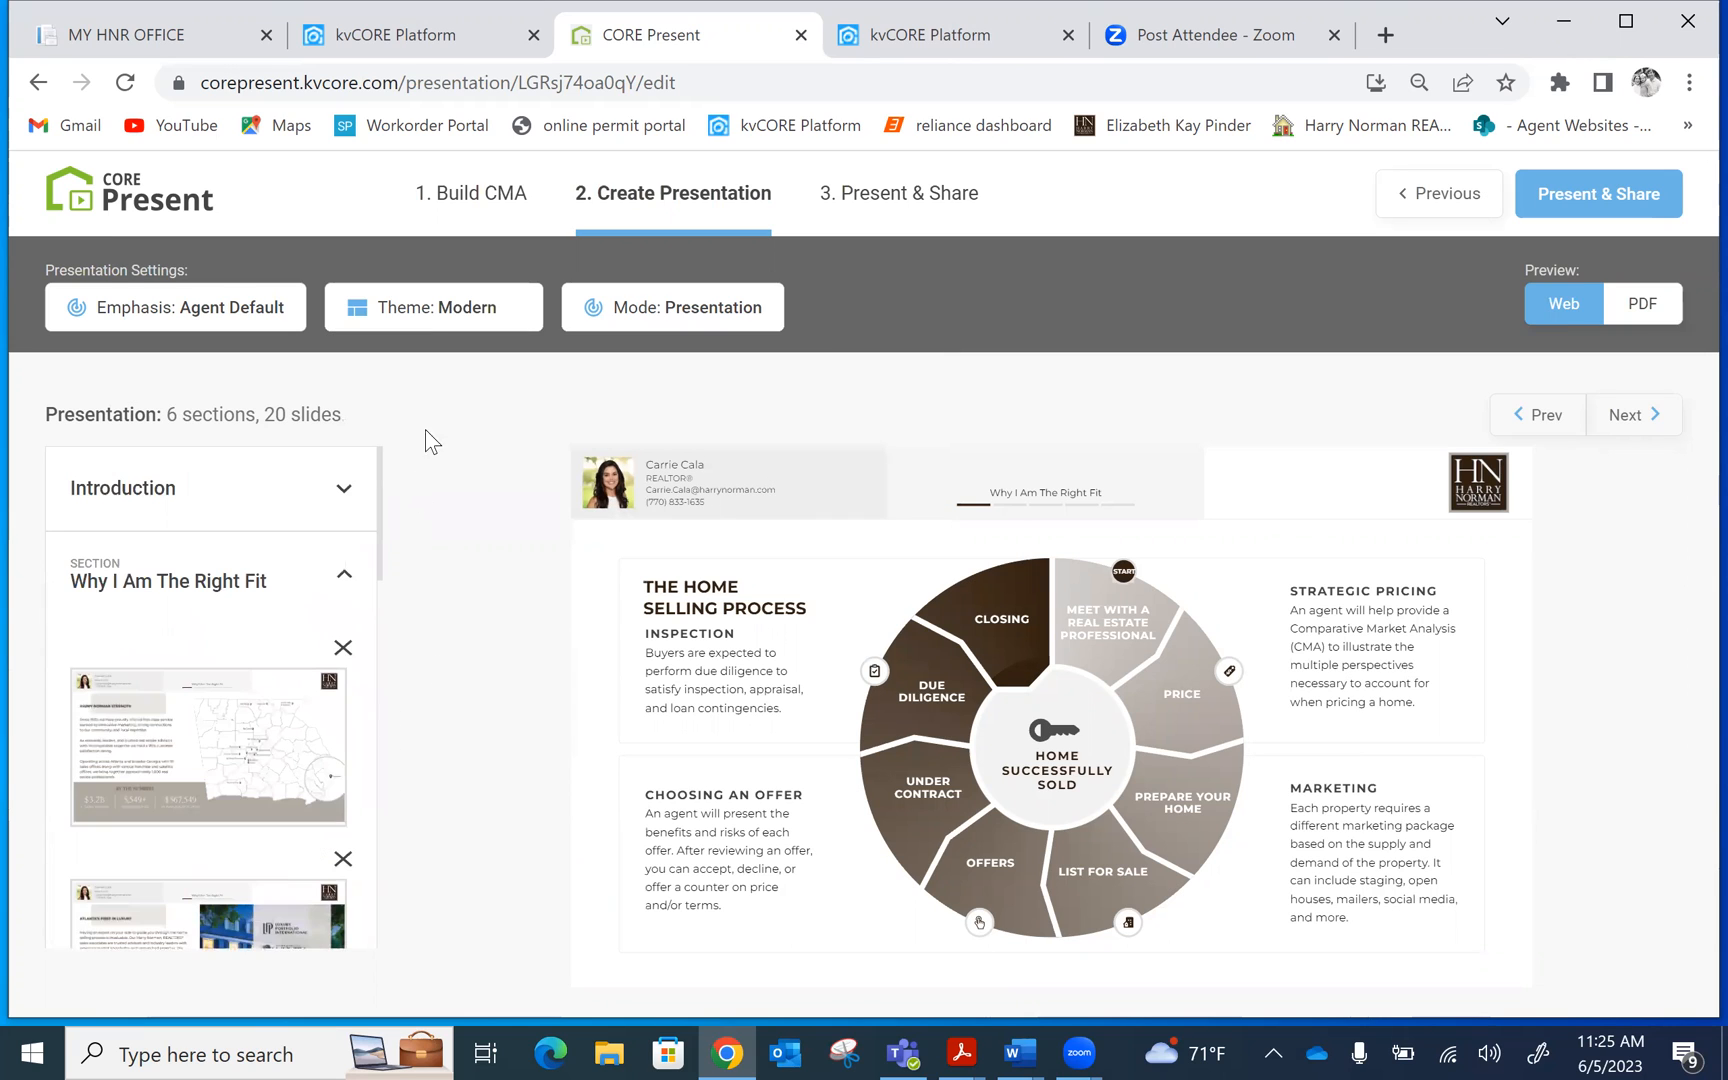
{"action": "left_click", "coordinate": [195, 480]}
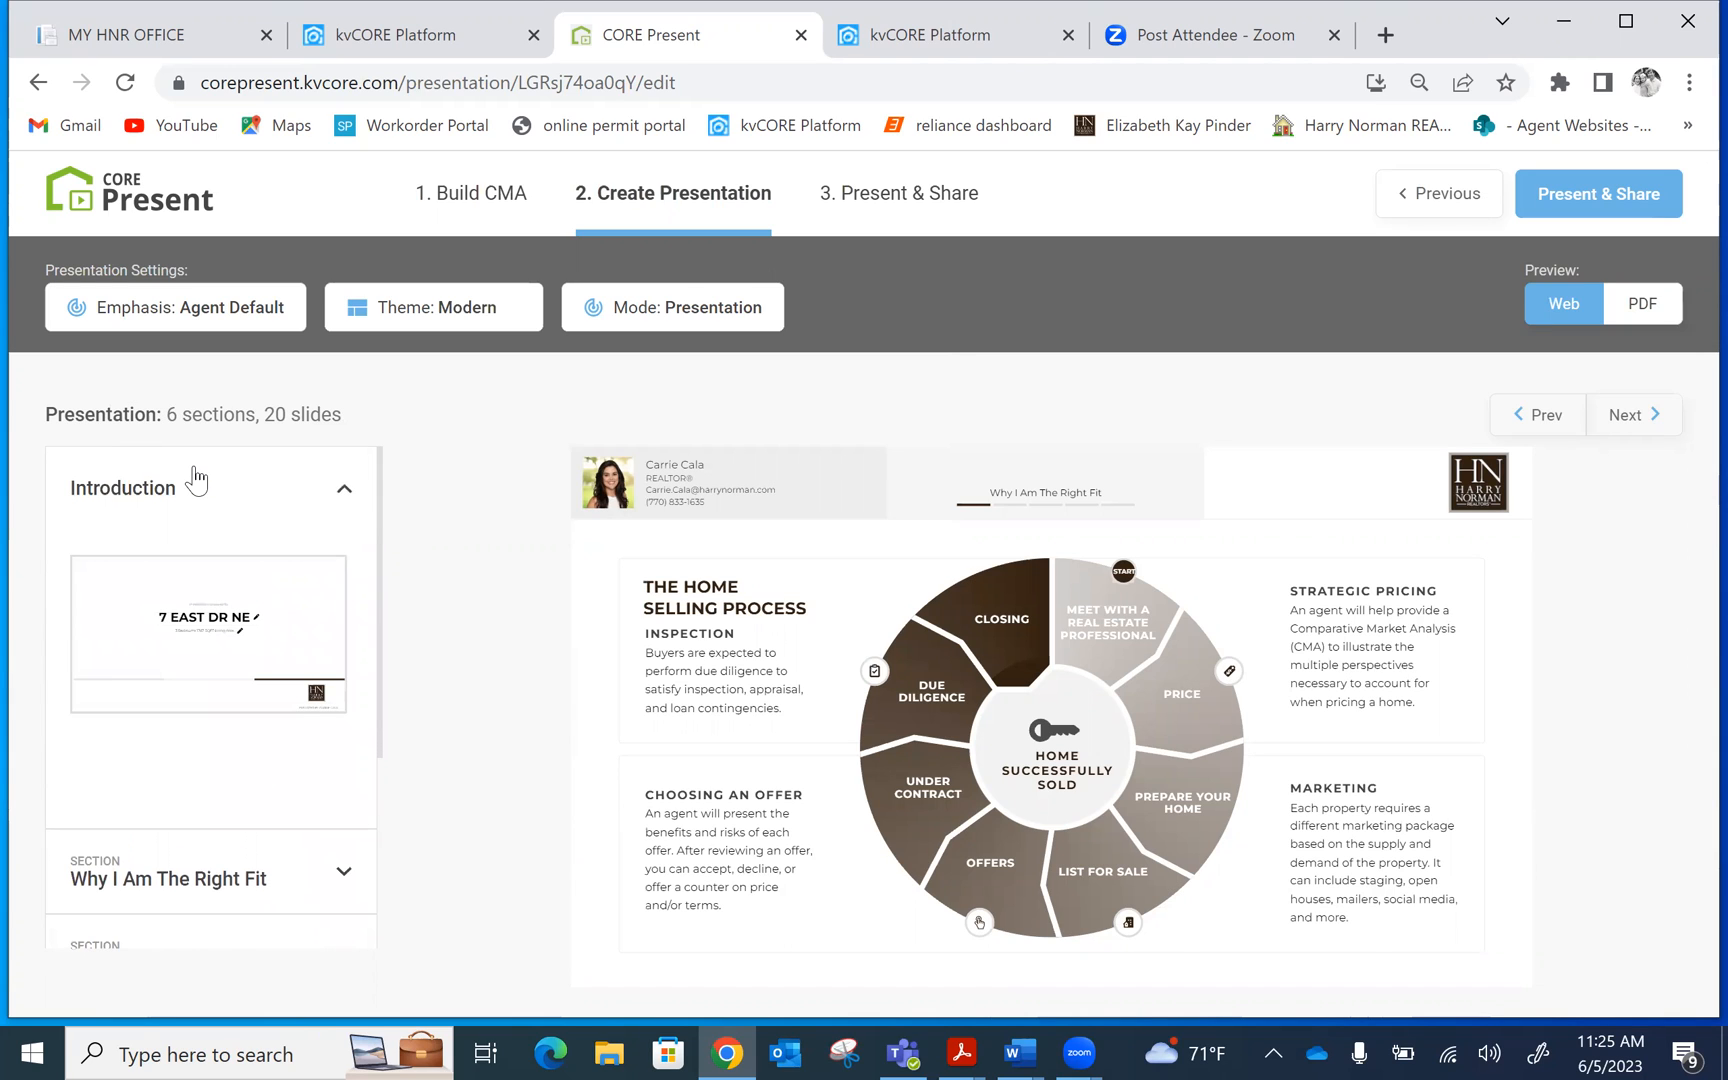
{"action": "left_click", "coordinate": [123, 596]}
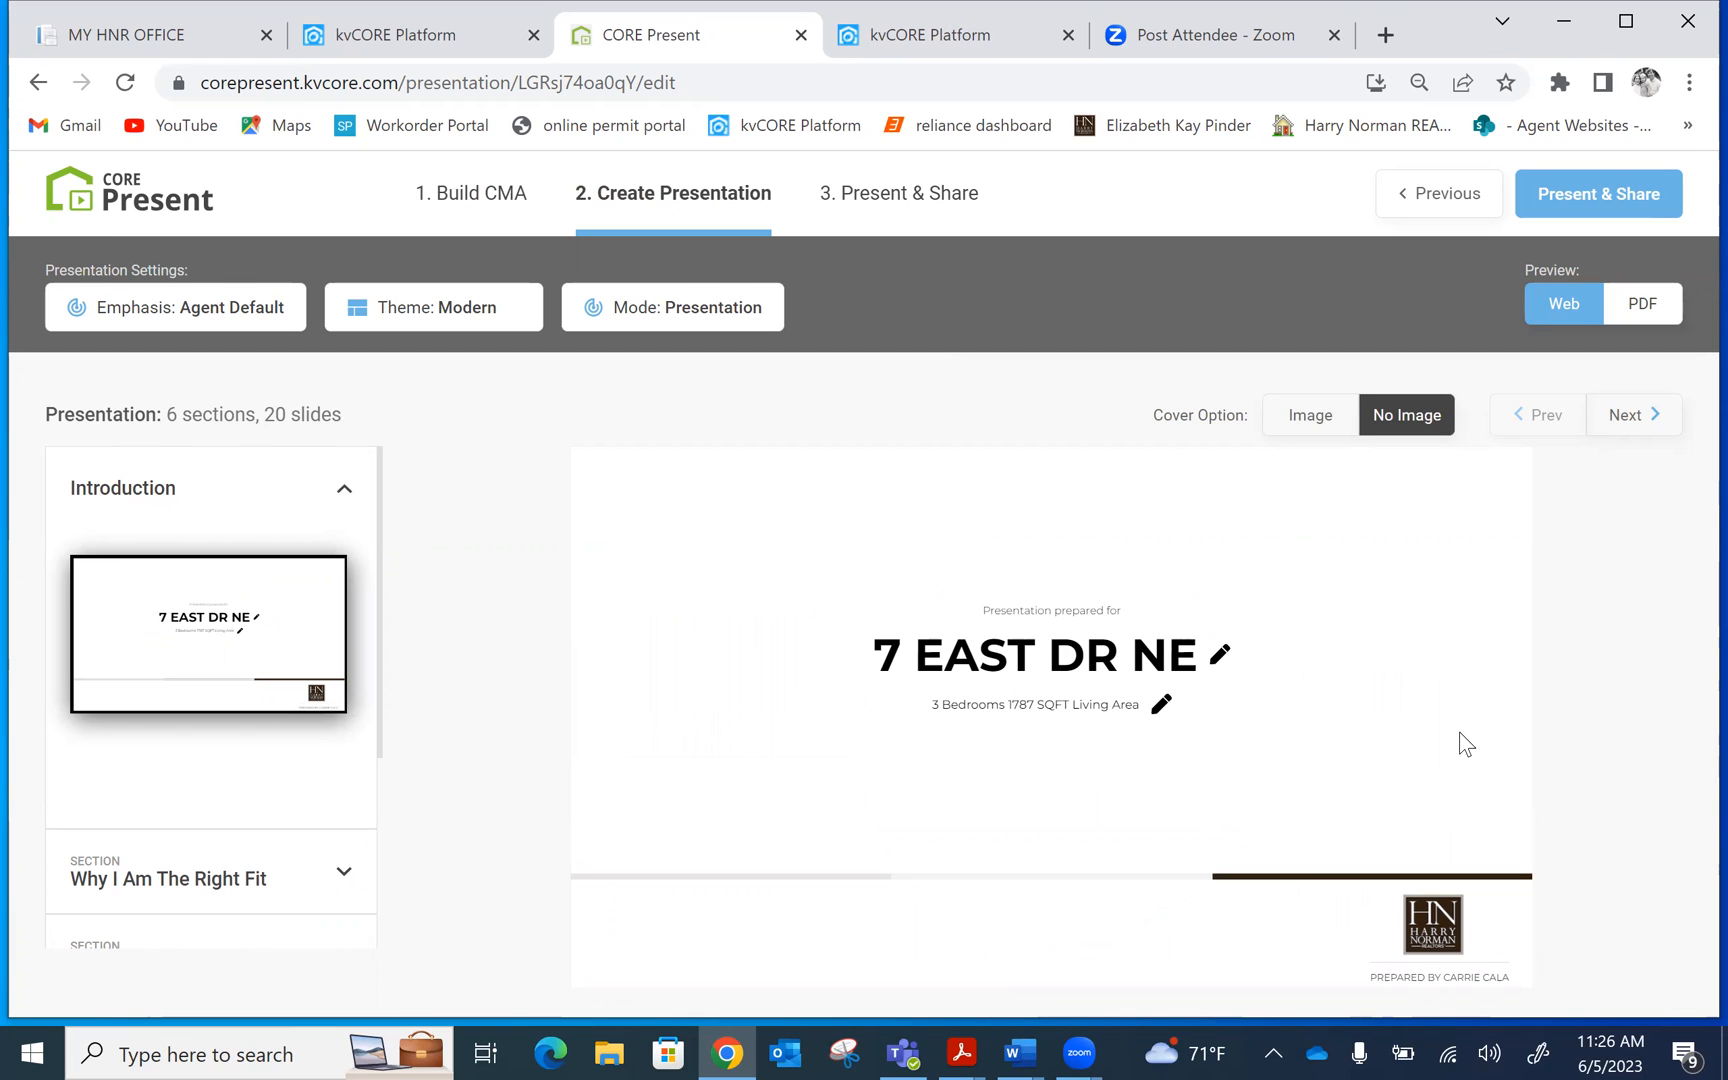
Upload AdobeStock_86699289 from Downloads and use it as the cover Image
{"action": "left_click", "coordinate": [1307, 432]}
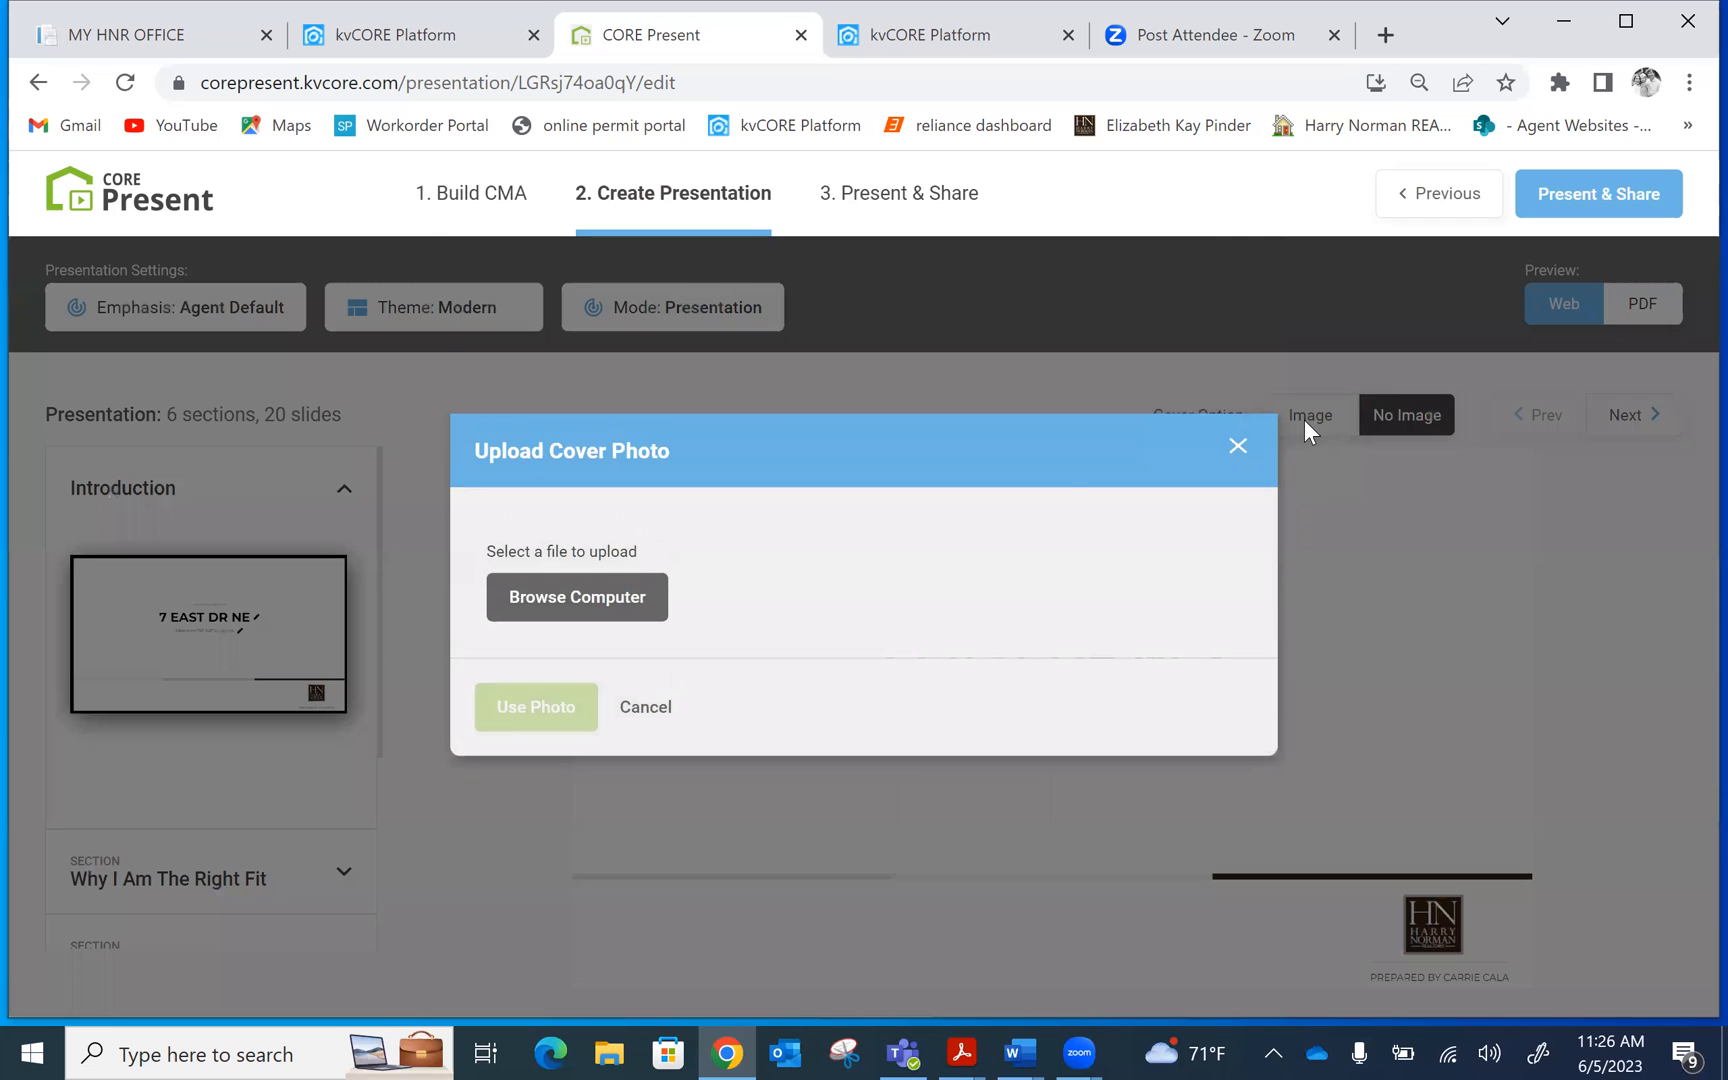
{"action": "left_click", "coordinate": [588, 590]}
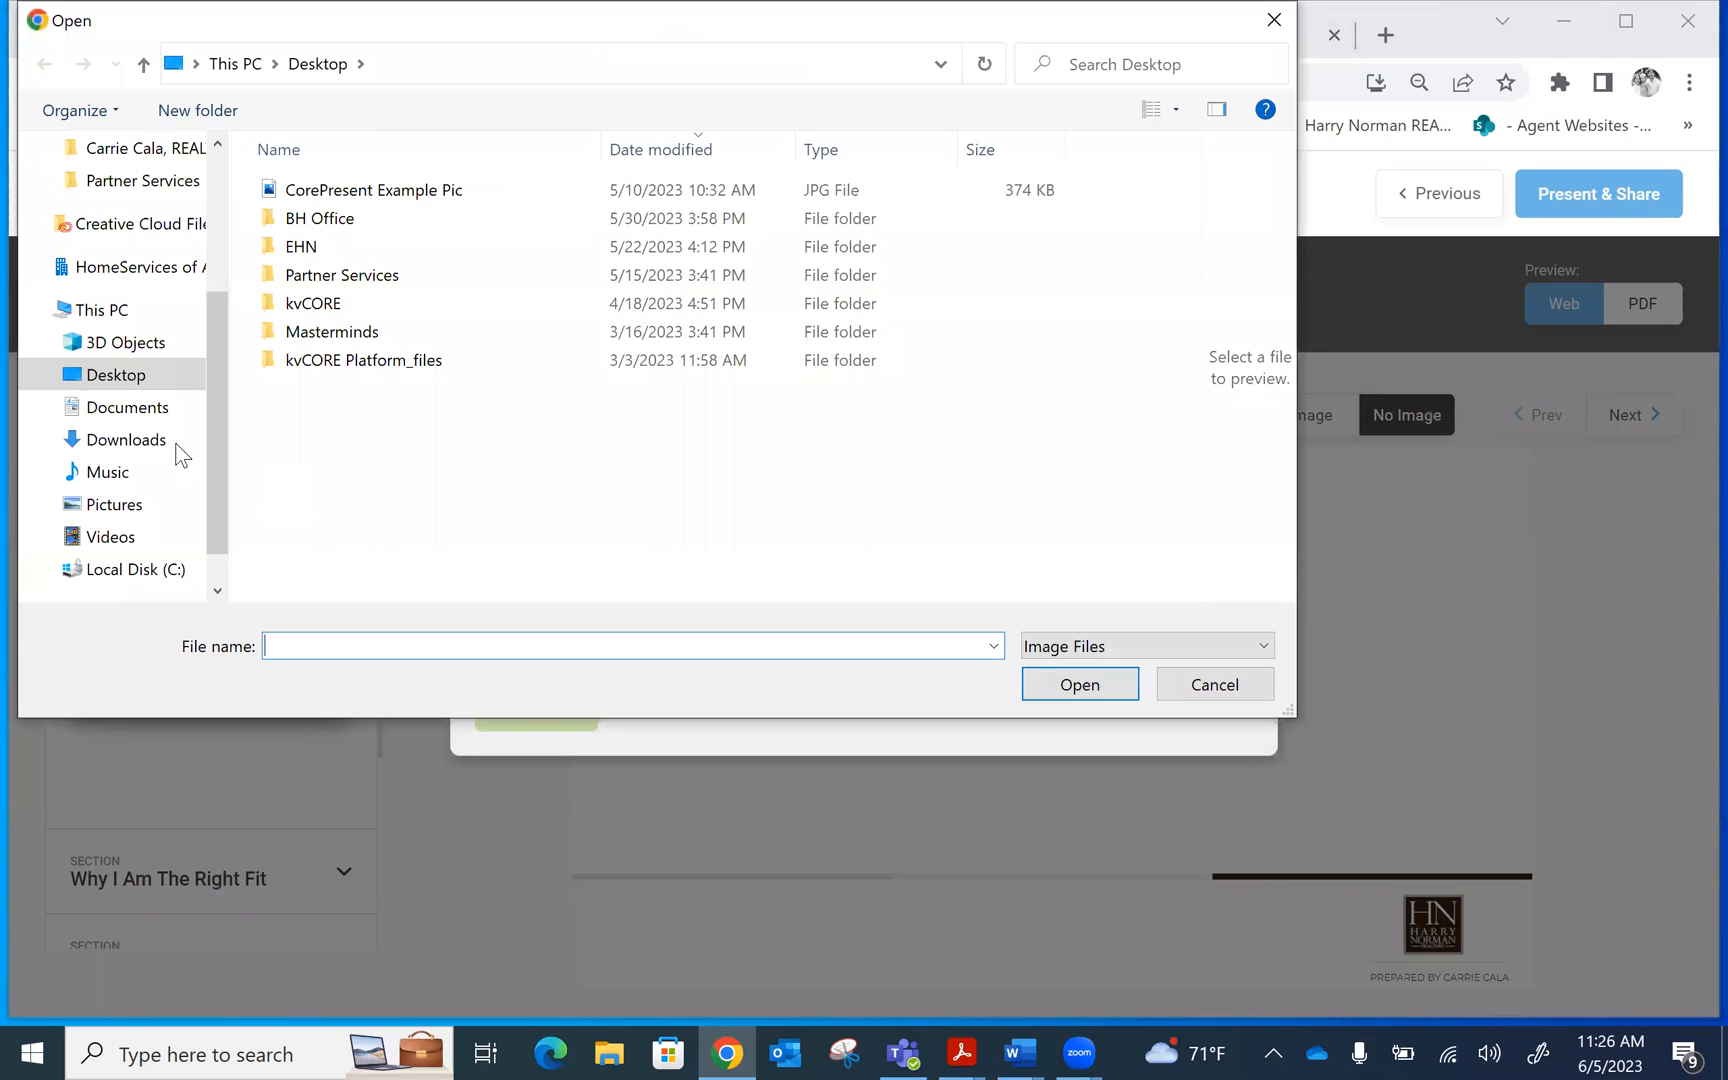
{"action": "left_click", "coordinate": [162, 440]}
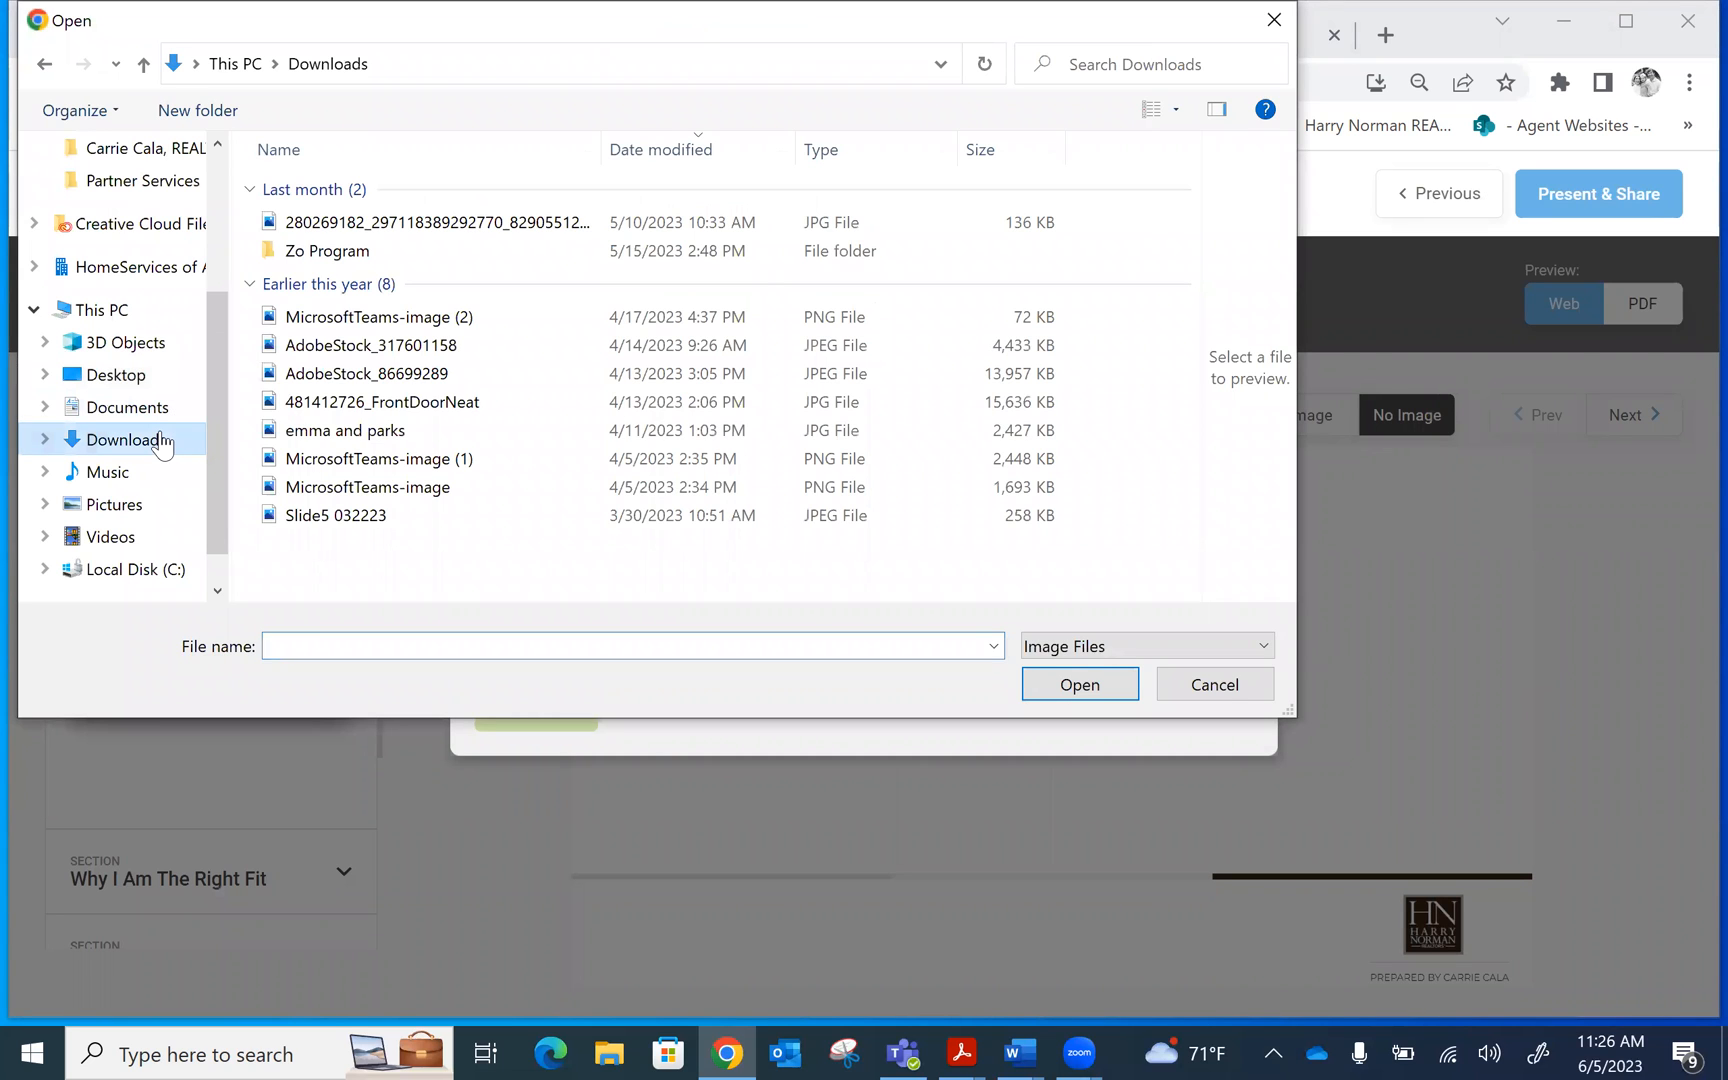
{"action": "left_click", "coordinate": [432, 378]}
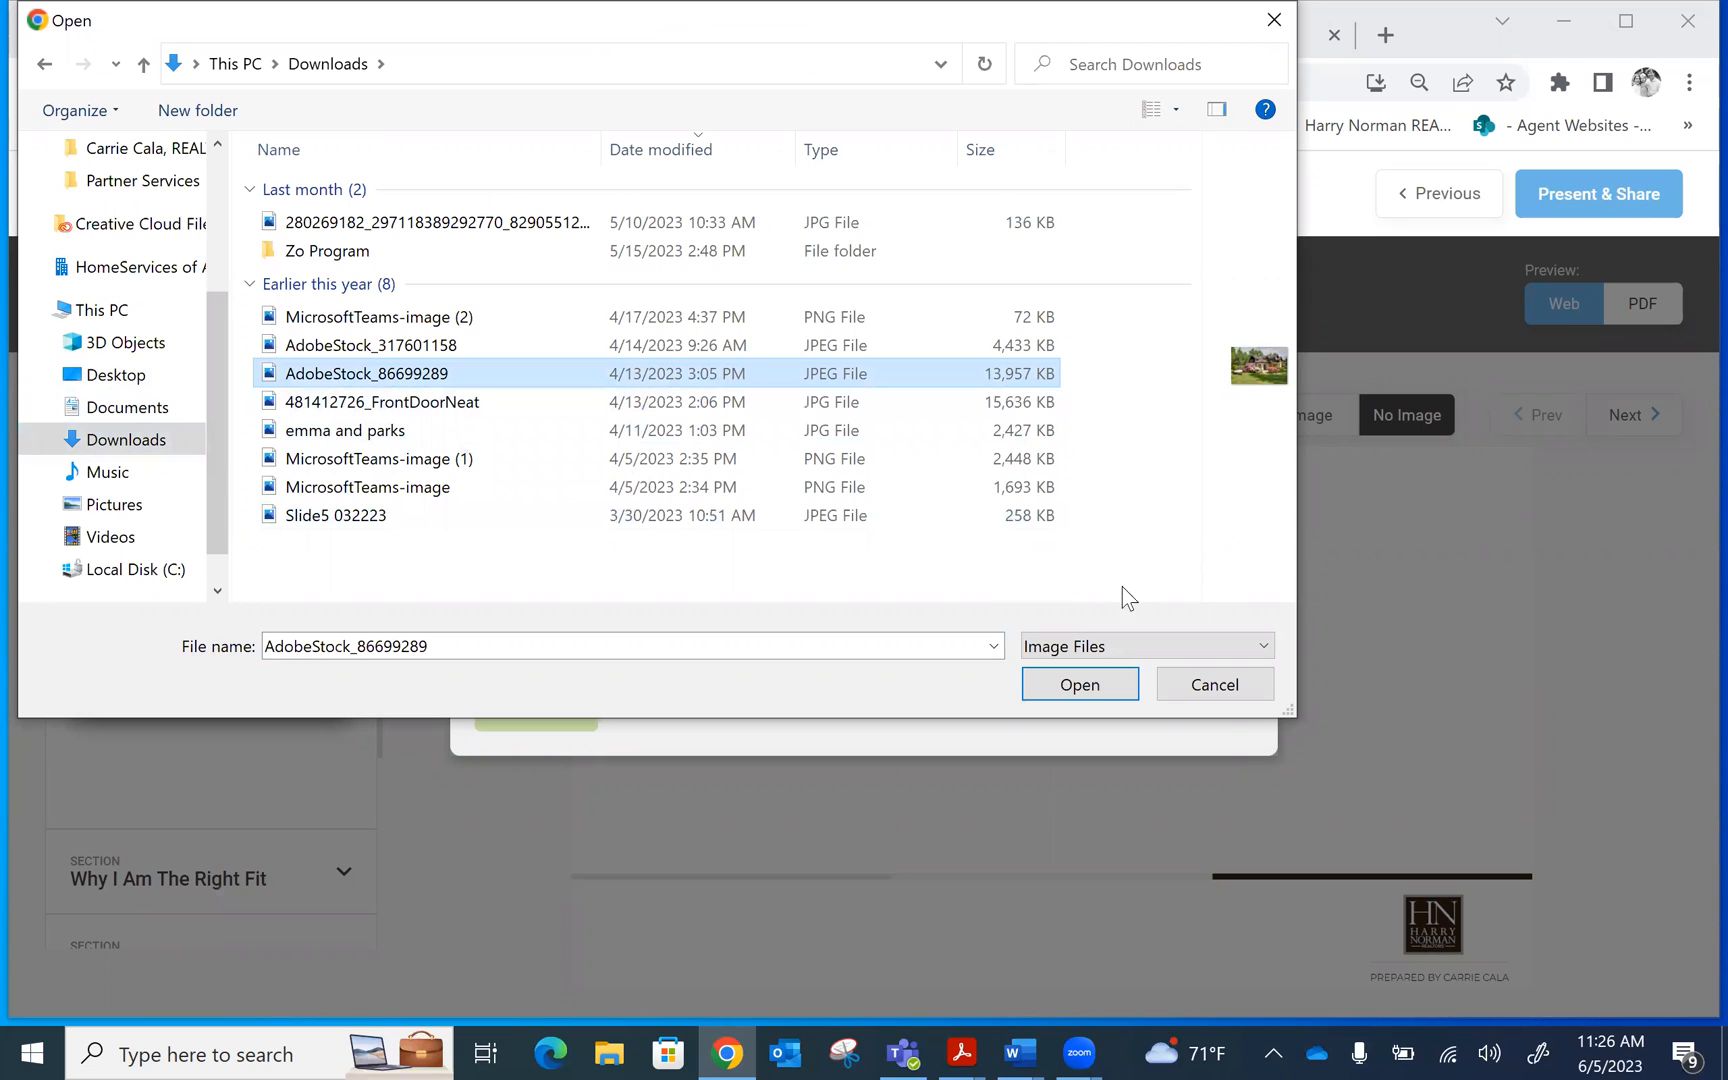
{"action": "left_click", "coordinate": [1080, 685]}
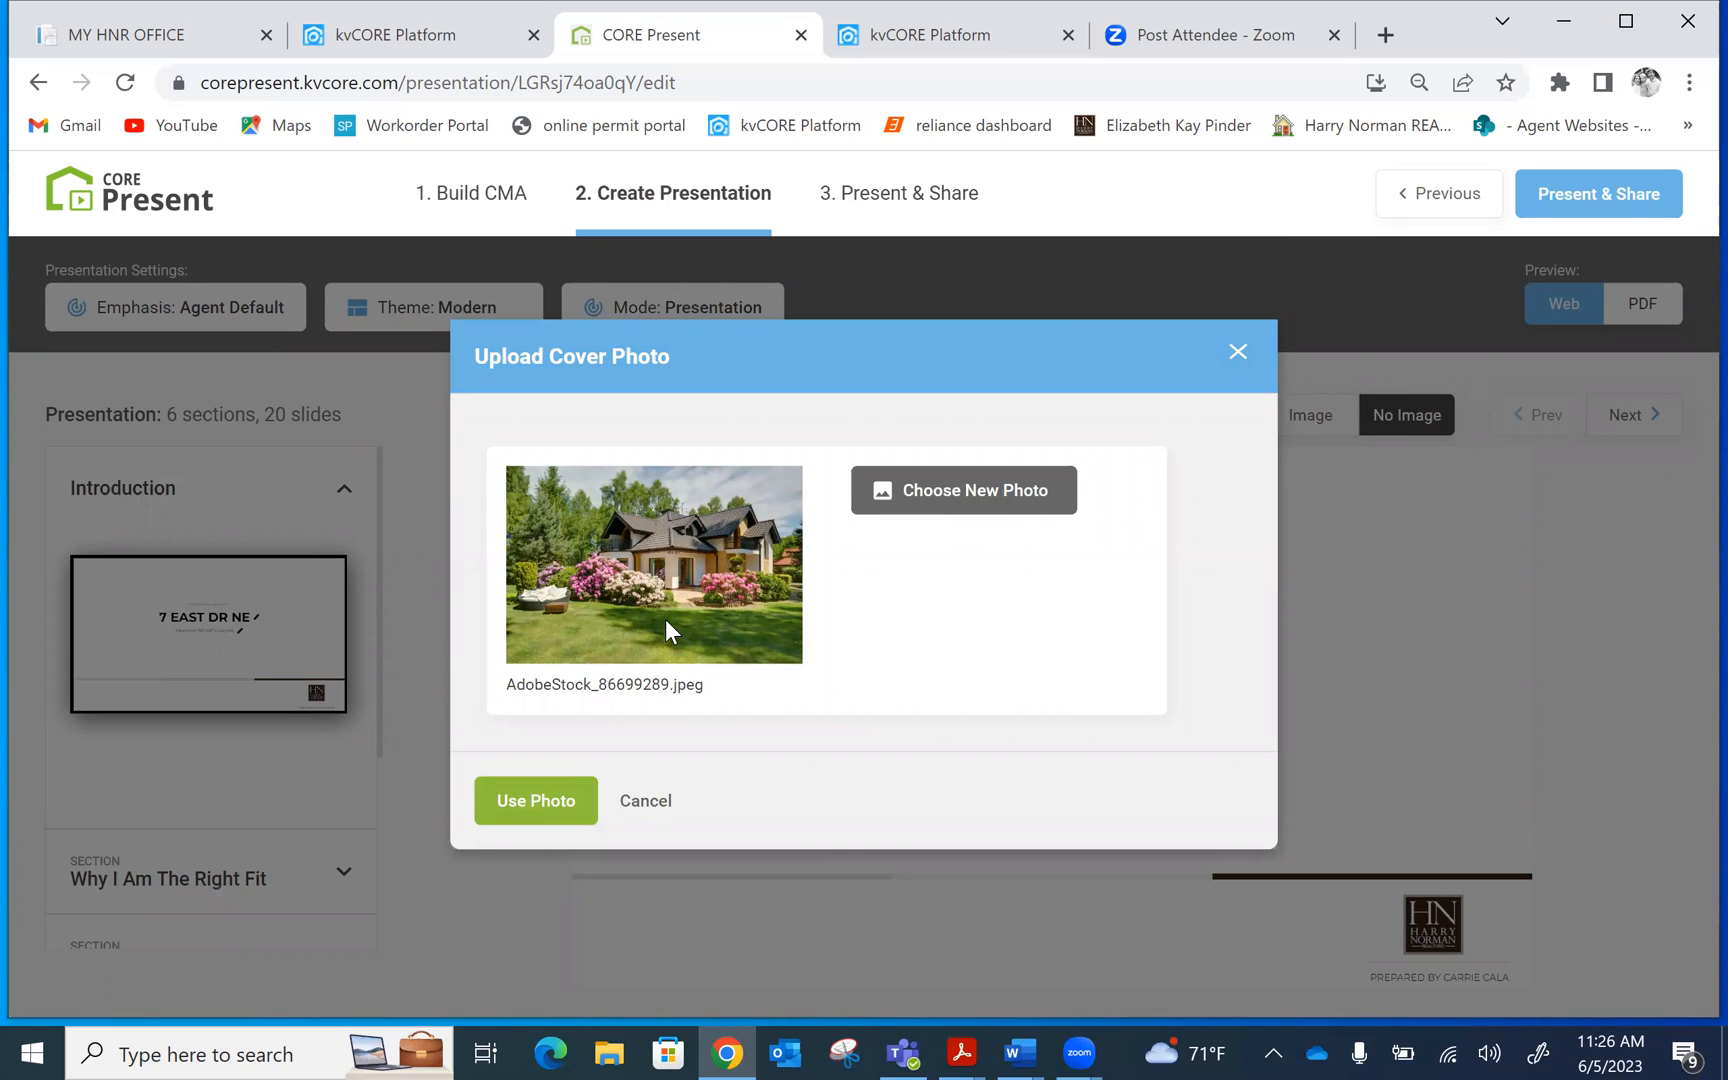
{"action": "left_click", "coordinate": [537, 805]}
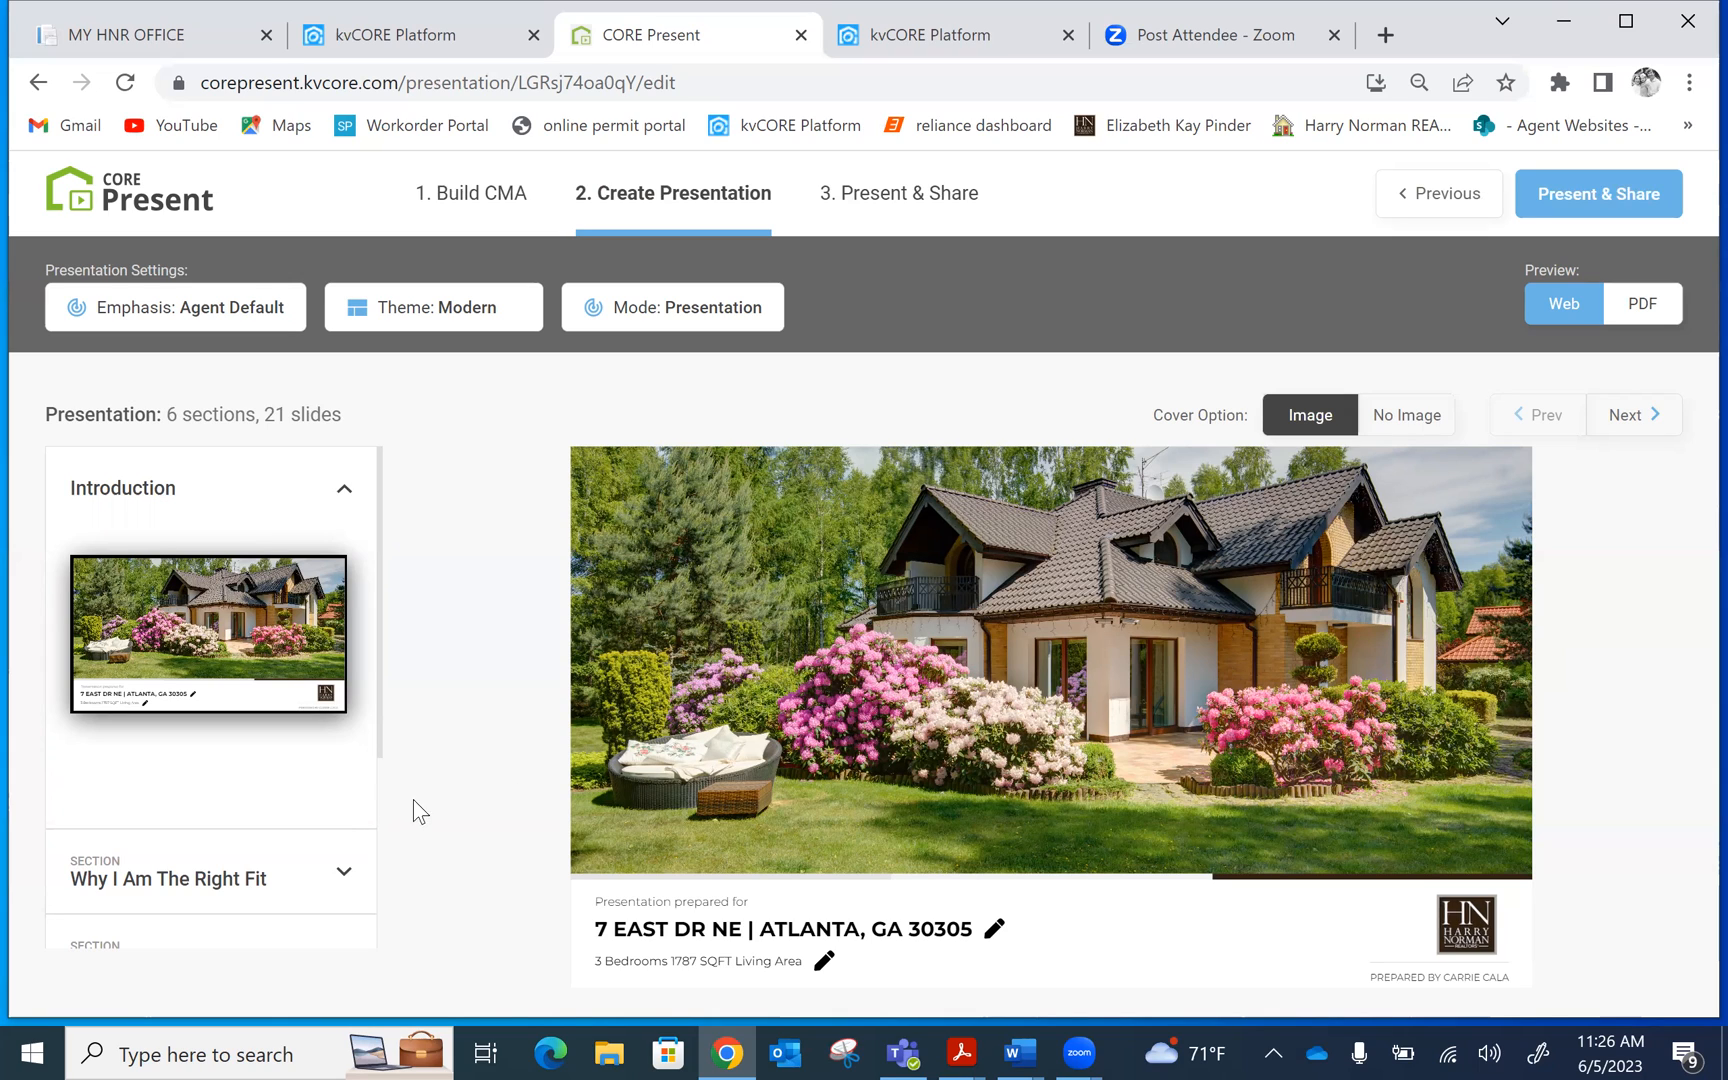
Preview the Harry Norman Strength, Atlanta's First in Luxury, and The Harry Norman Difference slides
{"action": "left_click", "coordinate": [229, 858]}
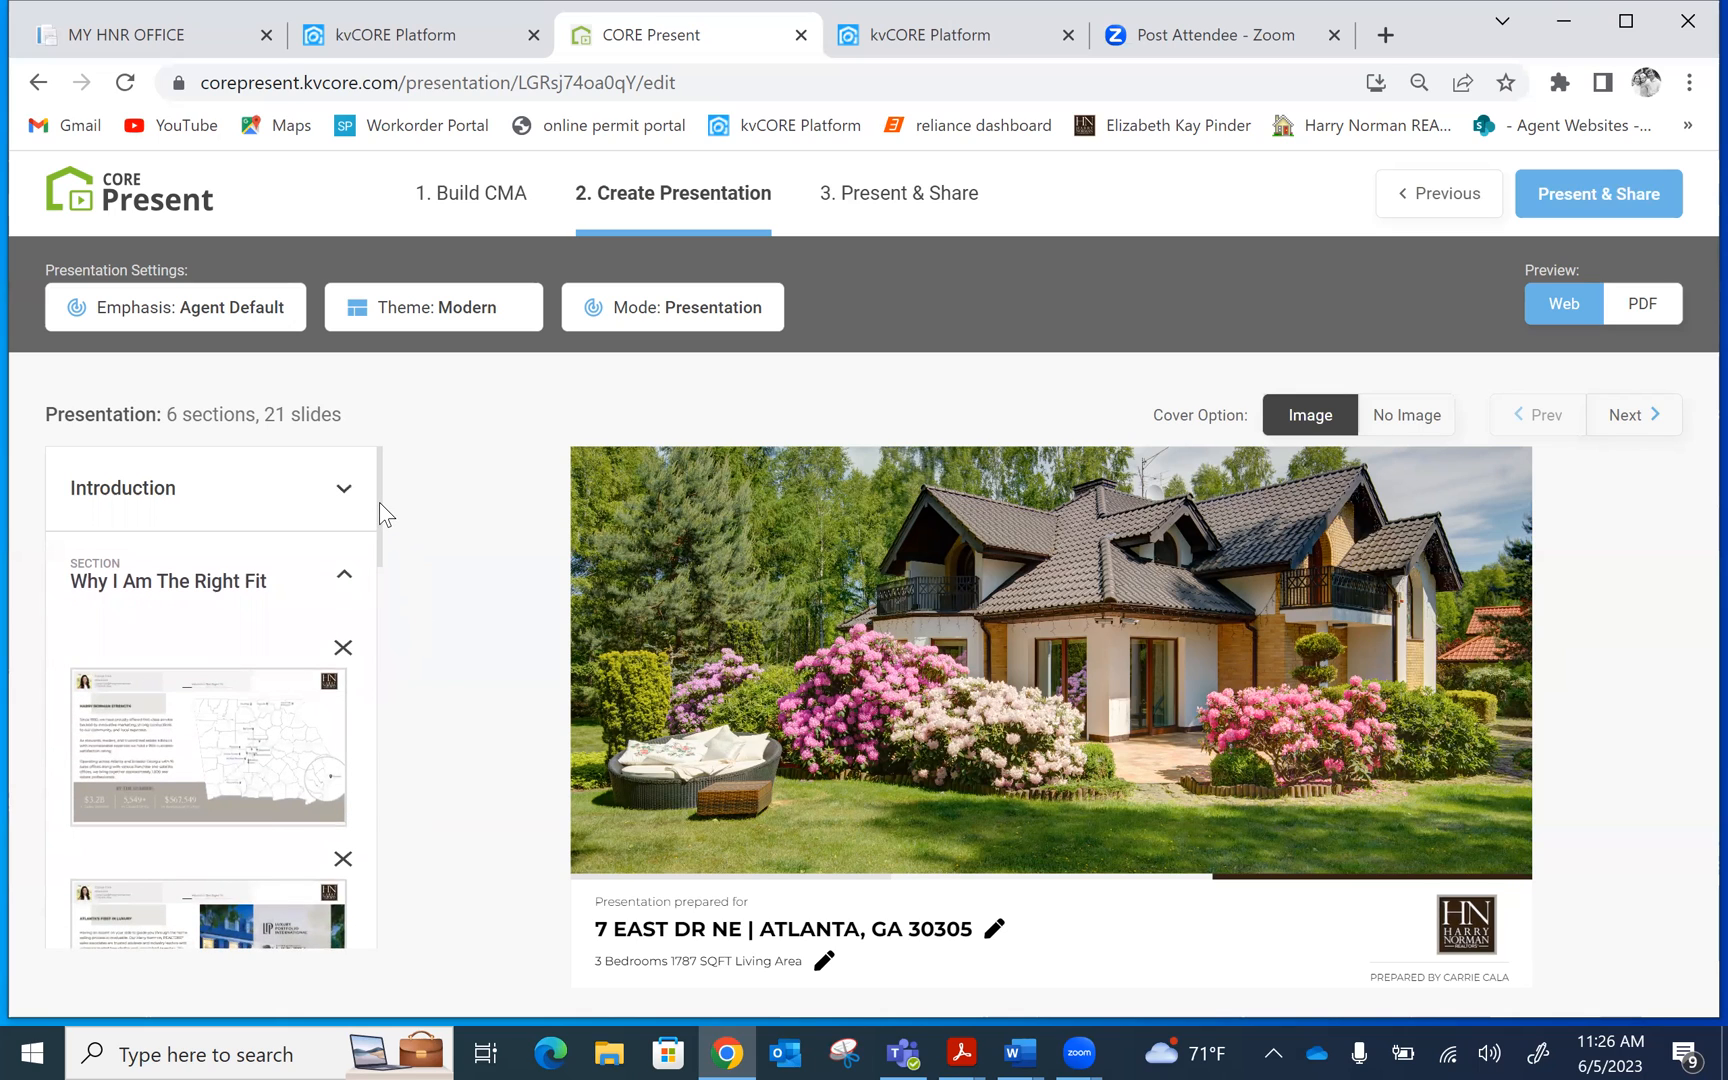
{"action": "mouse_move", "coordinate": [379, 502]}
{"action": "left_mouse_down"}
{"action": "mouse_move", "coordinate": [386, 567]}
{"action": "mouse_move", "coordinate": [382, 517]}
{"action": "left_mouse_up"}
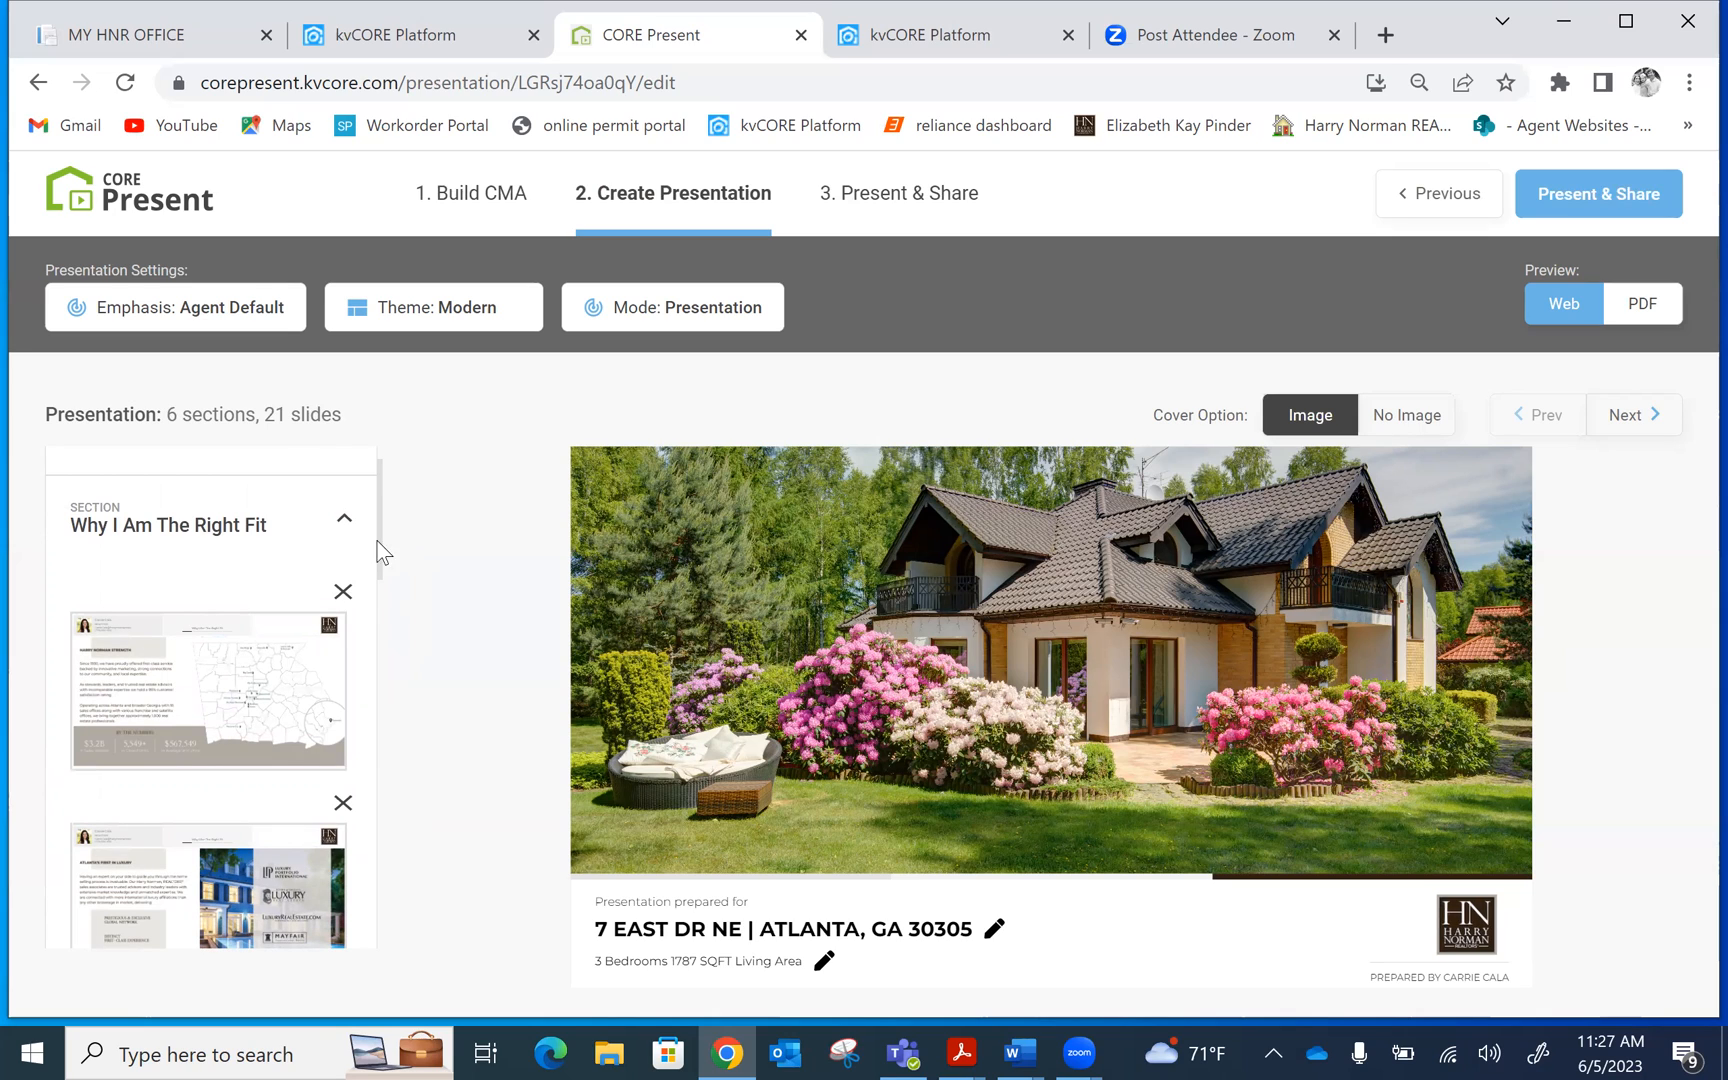
{"action": "left_click", "coordinate": [234, 680]}
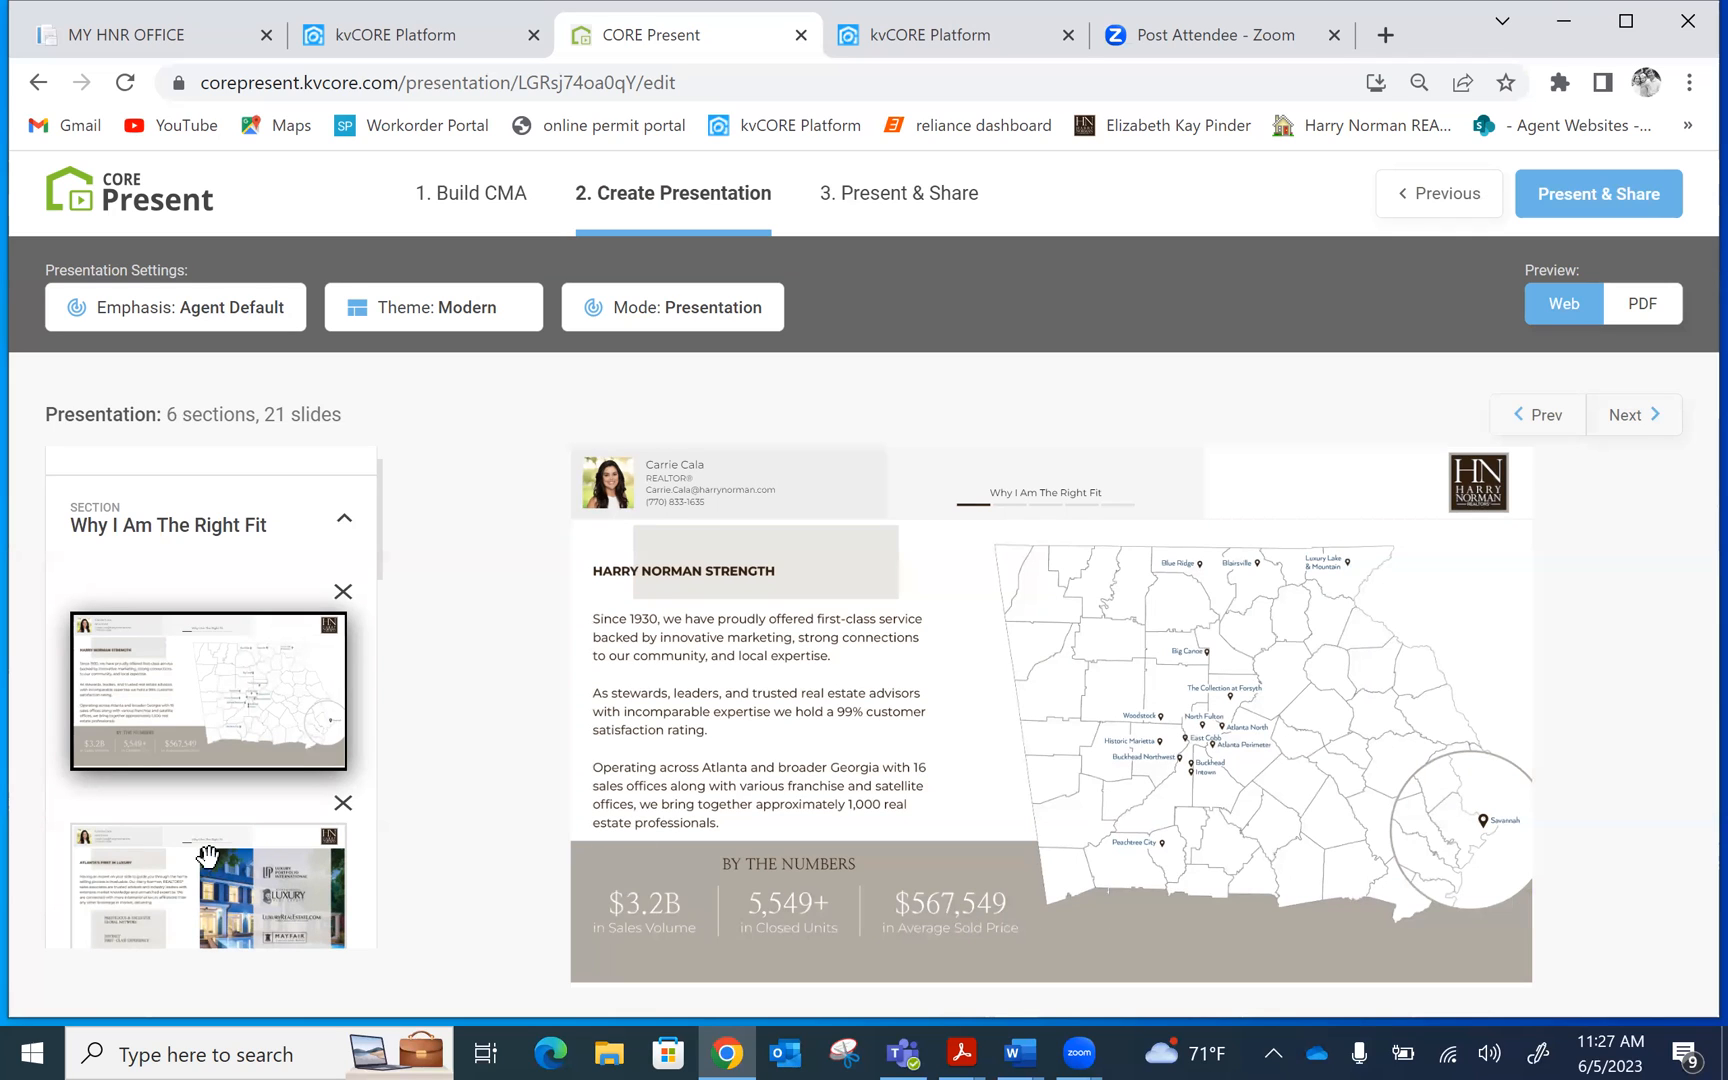
{"action": "left_click", "coordinate": [142, 858]}
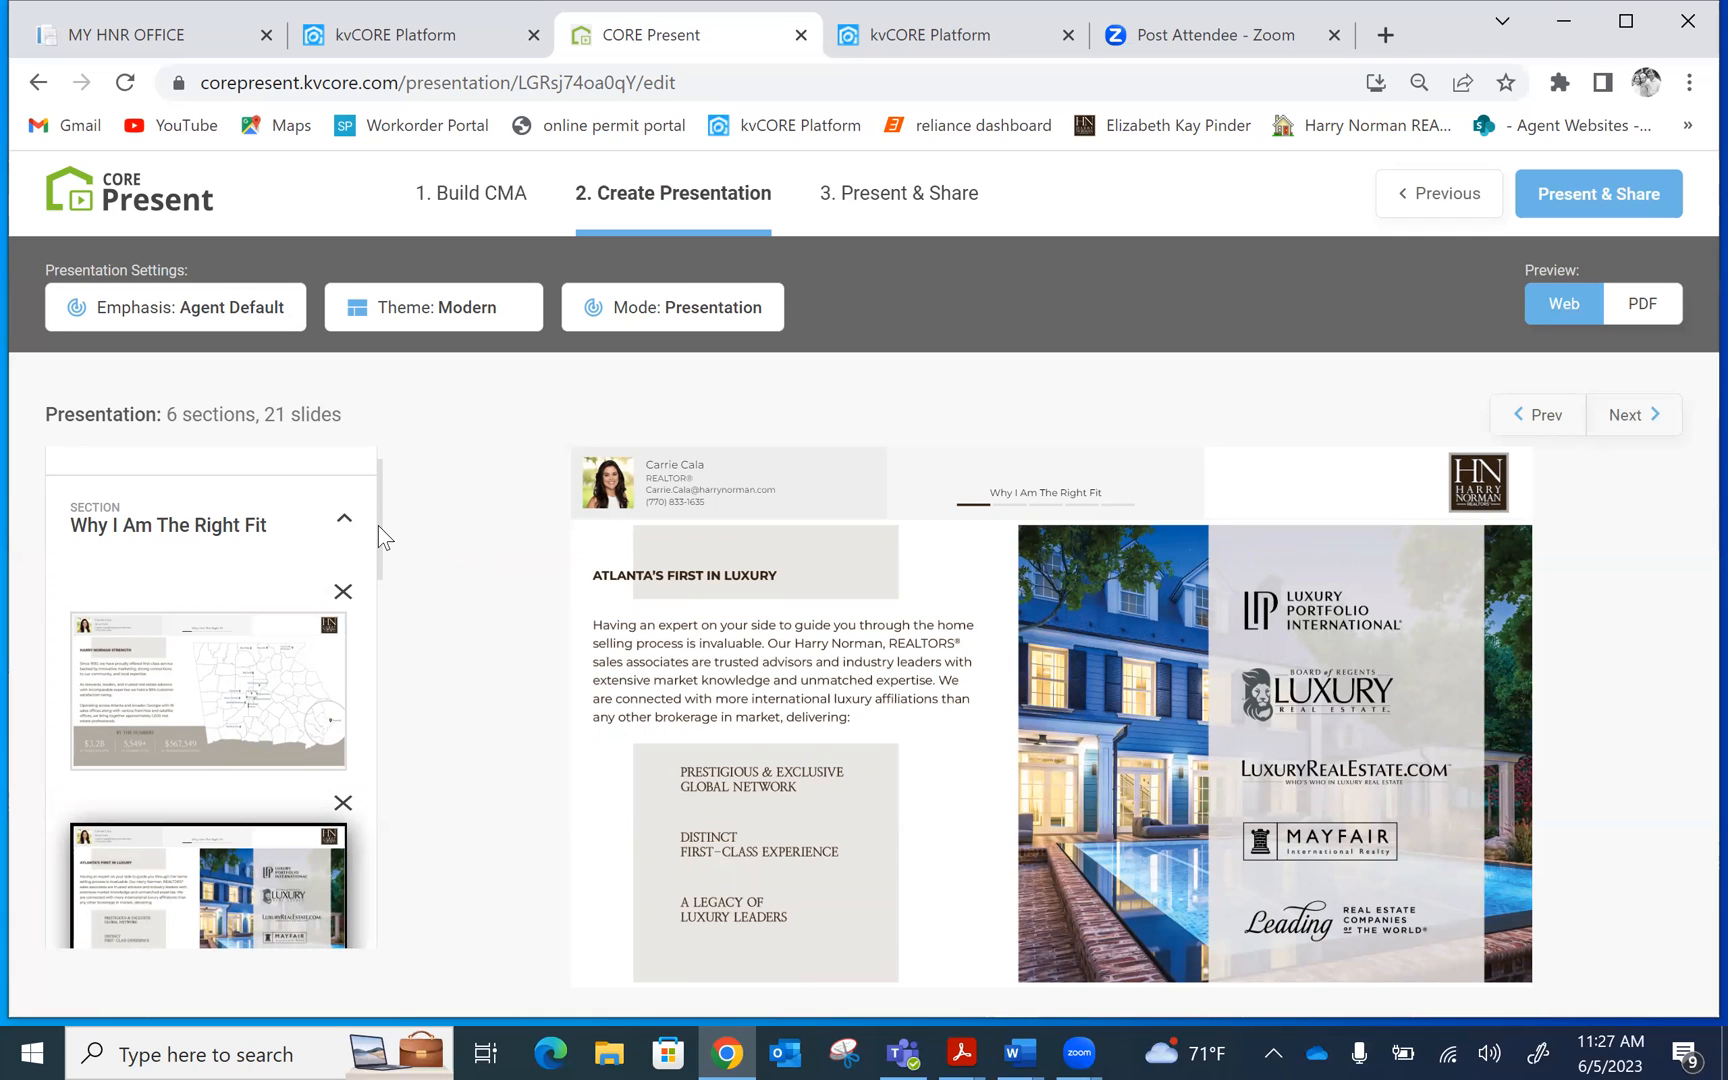
{"action": "left_click_drag", "start_coordinate": [378, 526], "coordinate": [372, 600]}
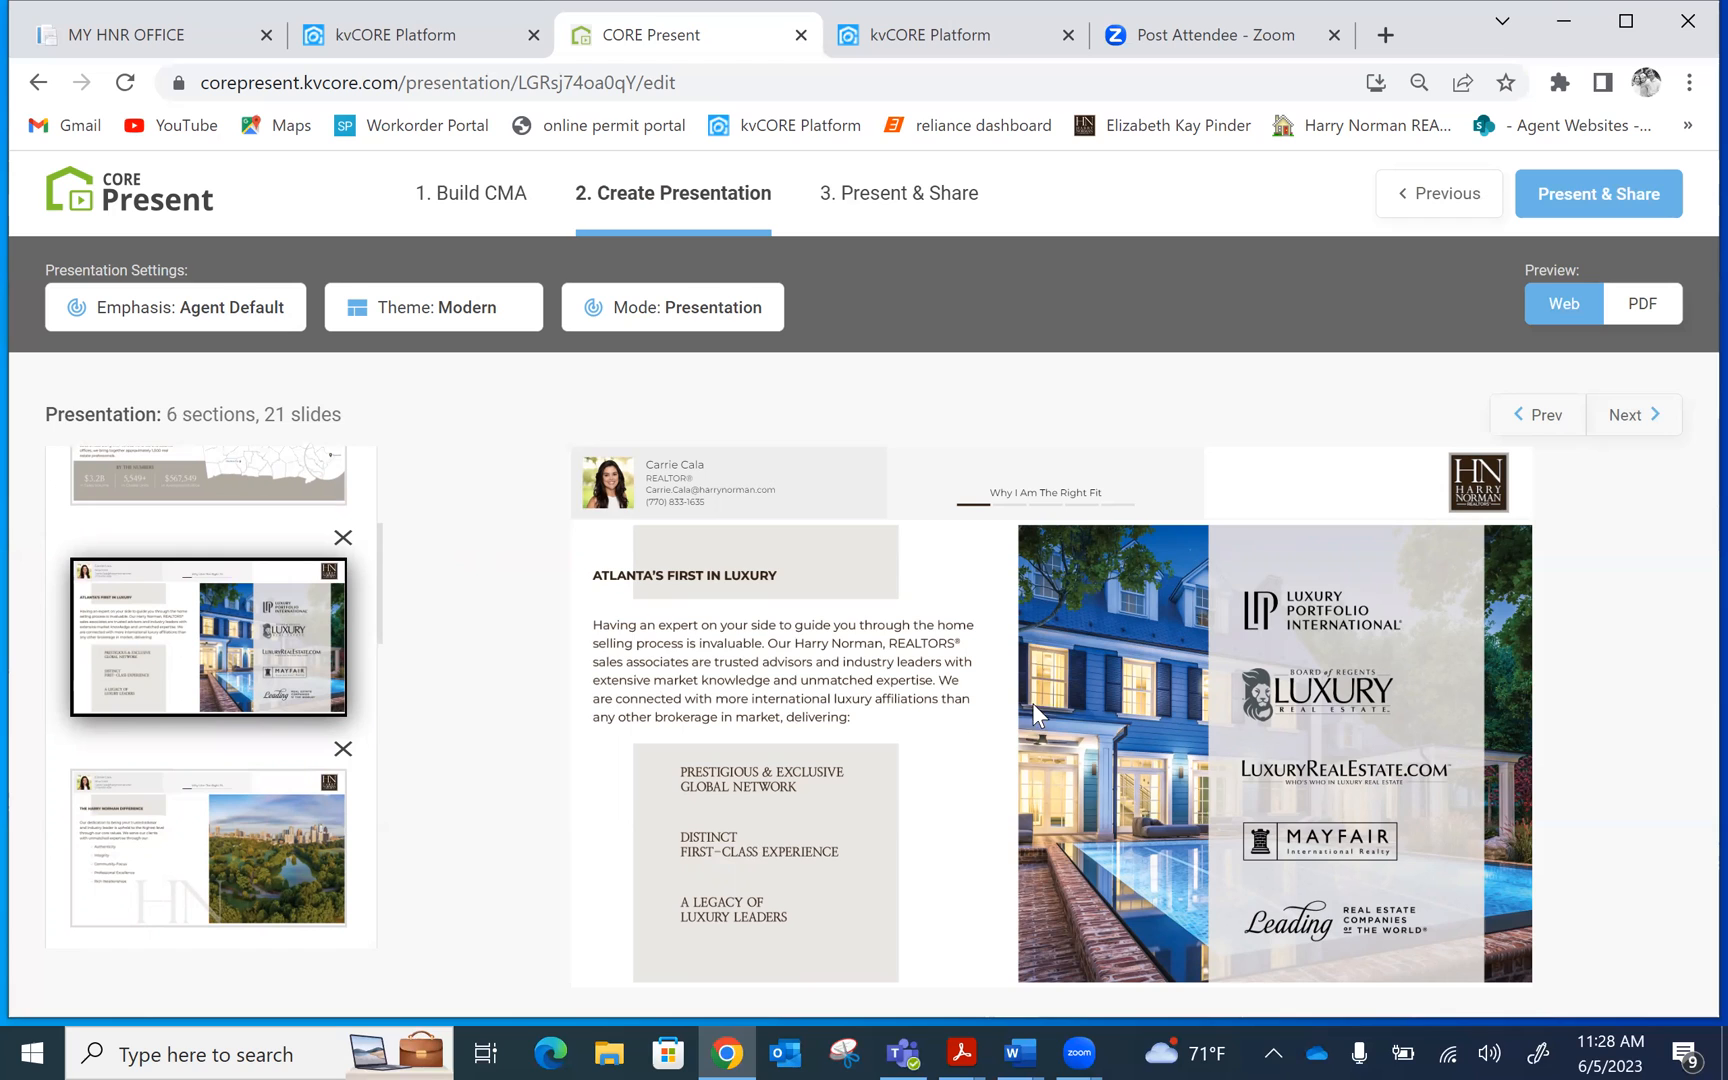
{"action": "left_click", "coordinate": [176, 815]}
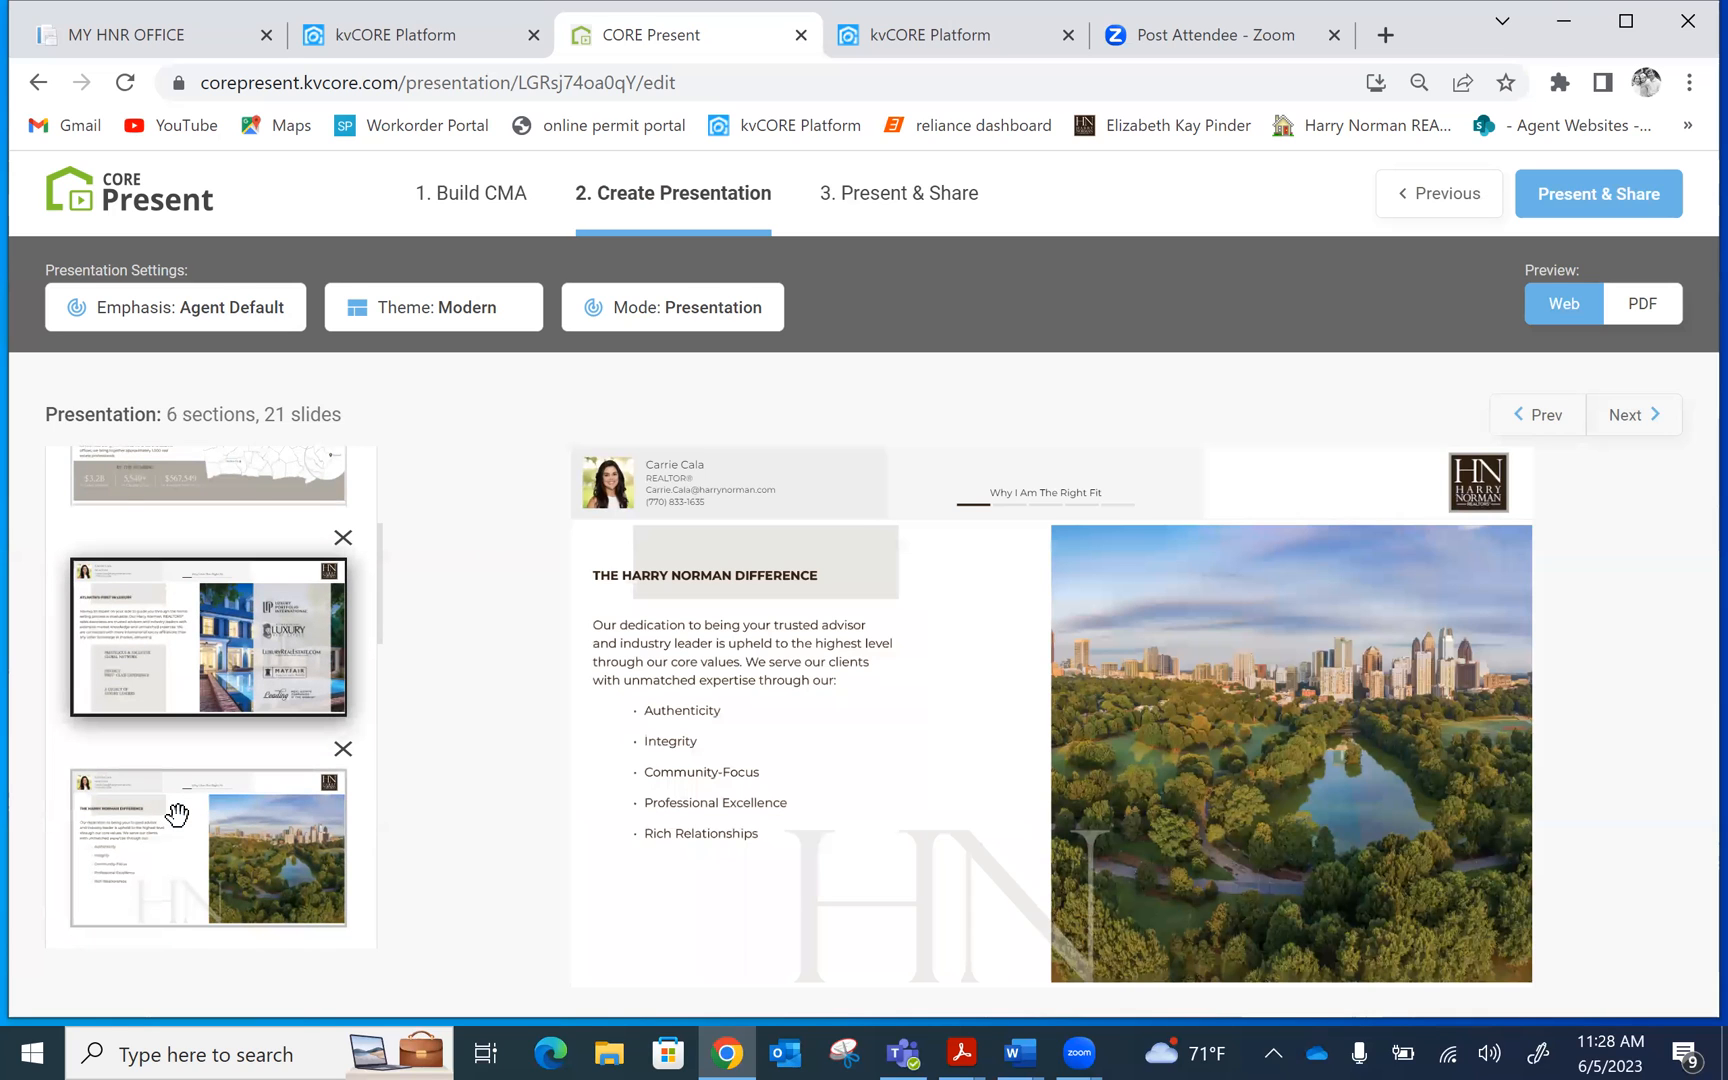
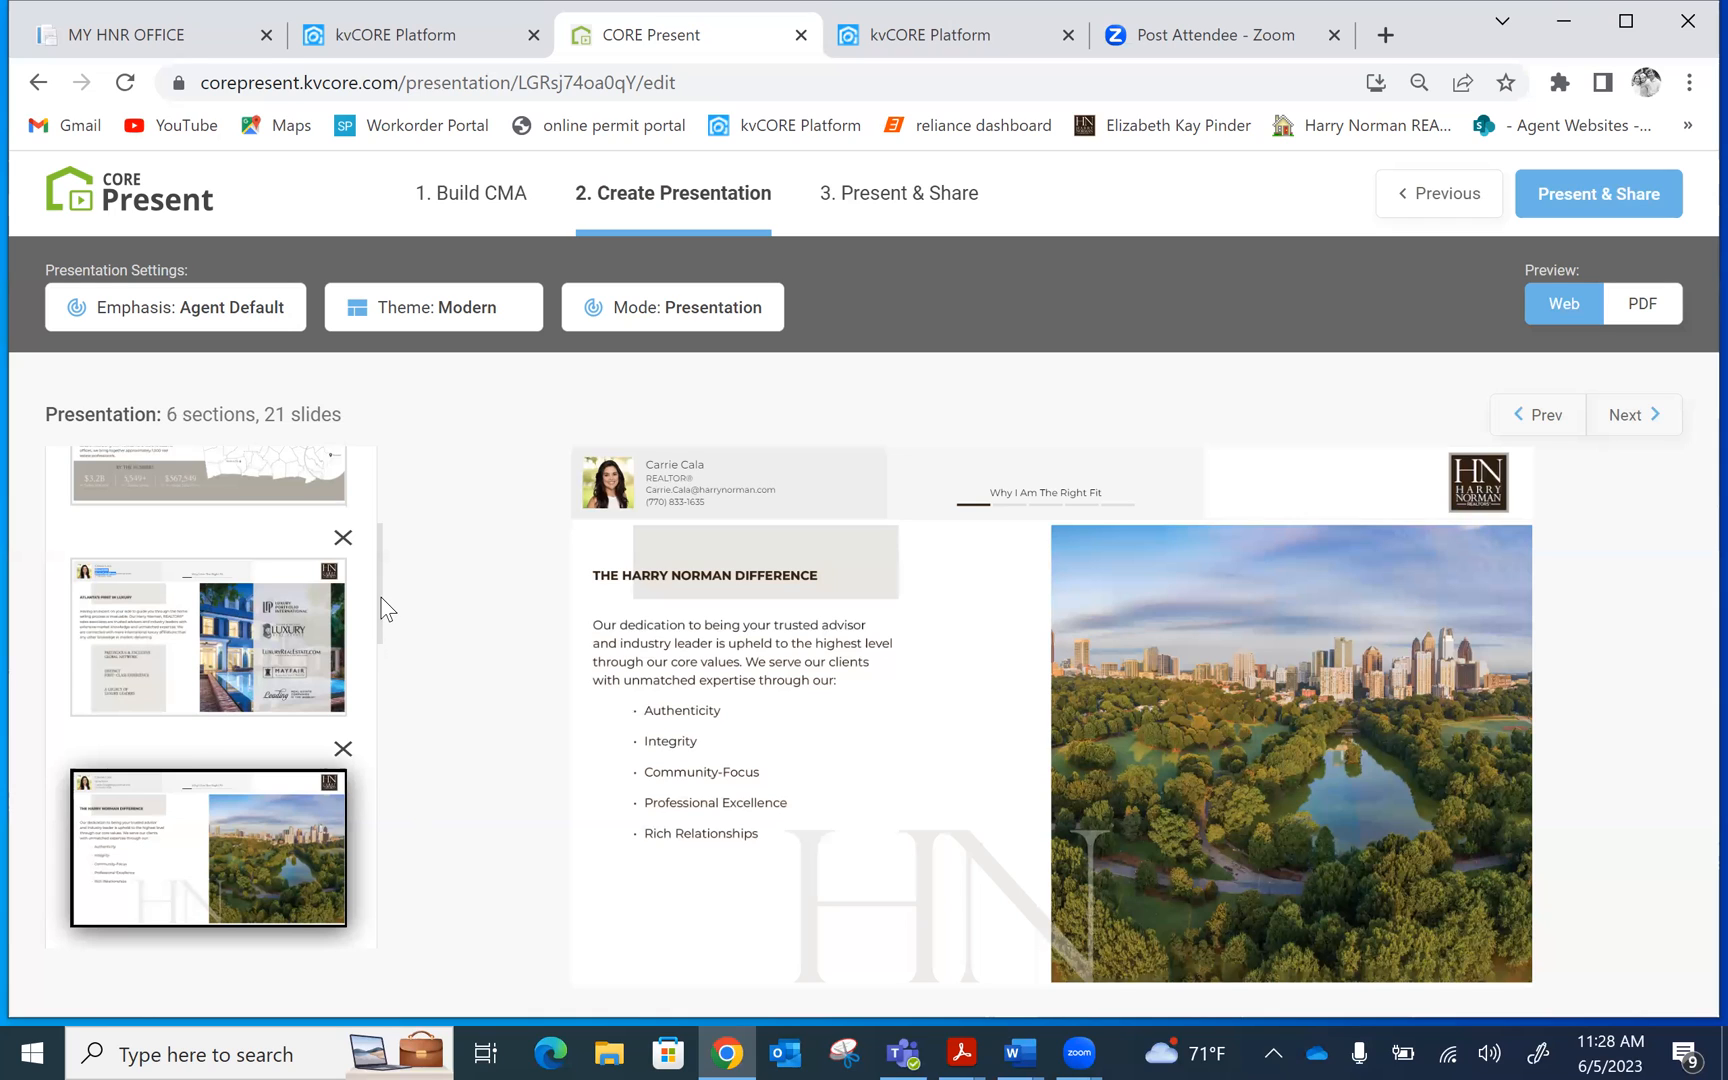
Preview the Community Focus, Local Connections with a National Presence, and The Home Selling Process slides
{"action": "left_click_drag", "start_coordinate": [381, 598], "coordinate": [381, 712]}
{"action": "left_click", "coordinate": [148, 612]}
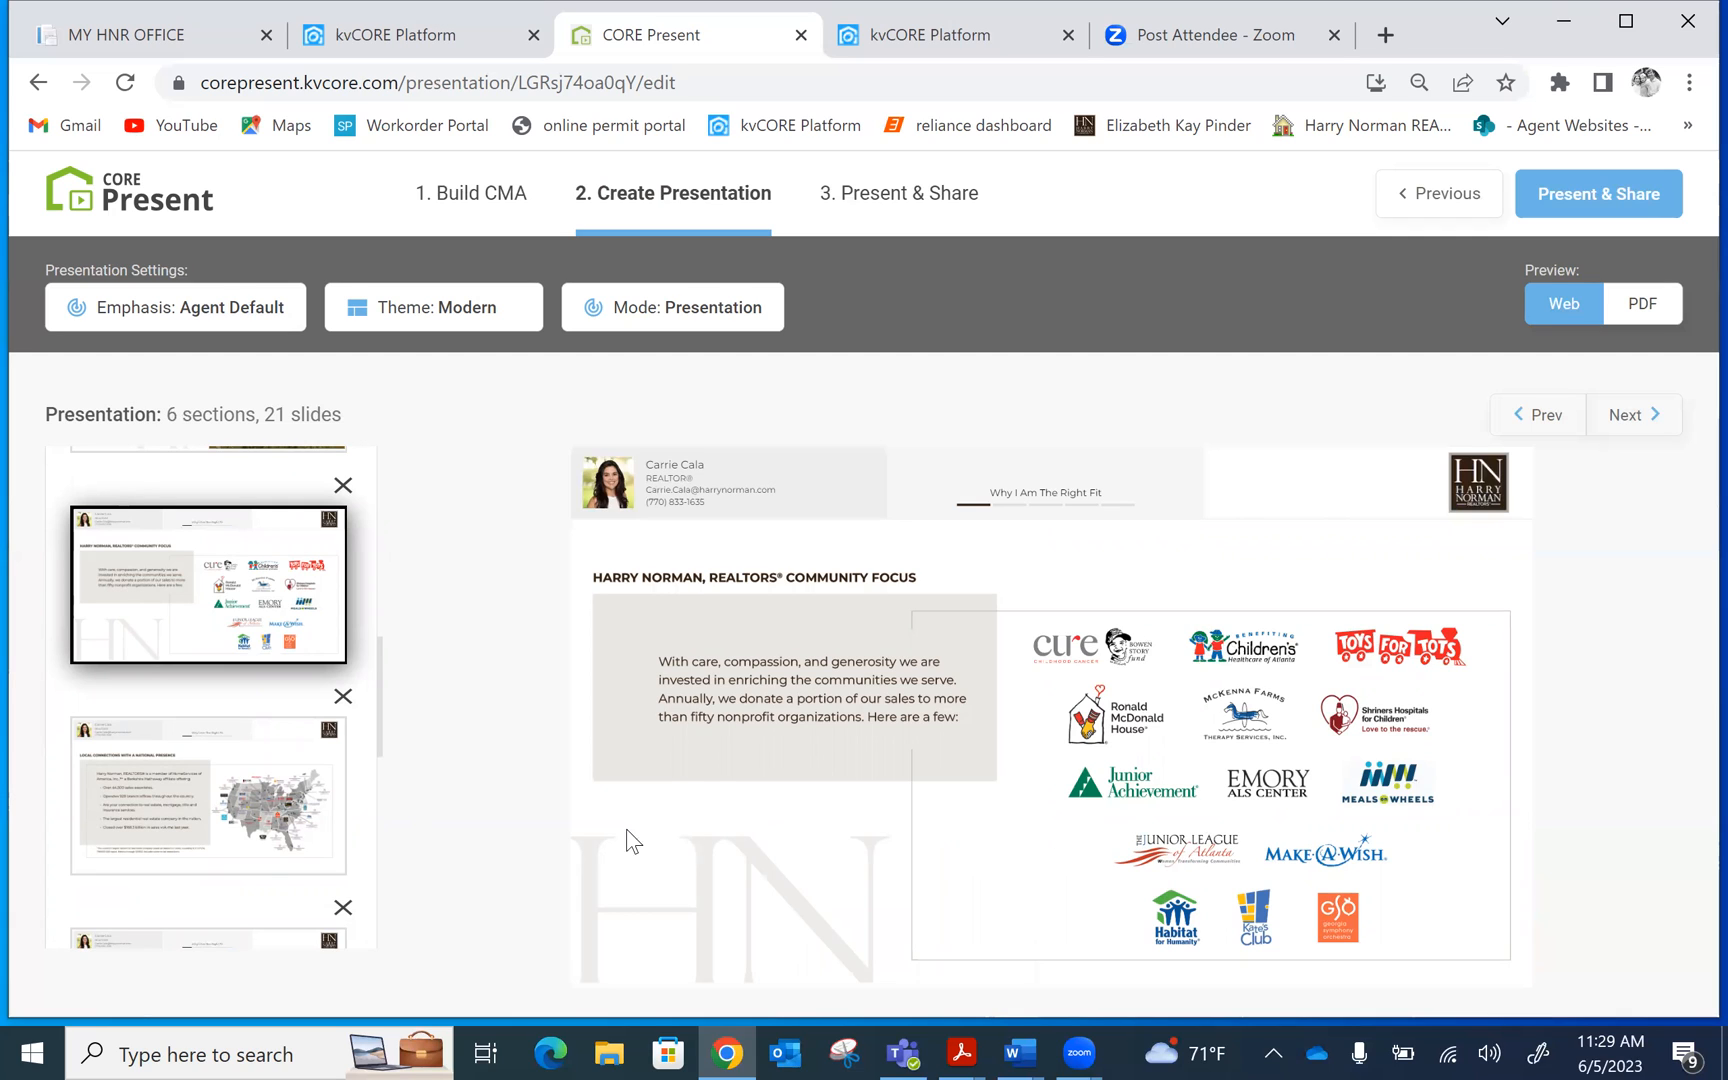
{"action": "left_click", "coordinate": [199, 803]}
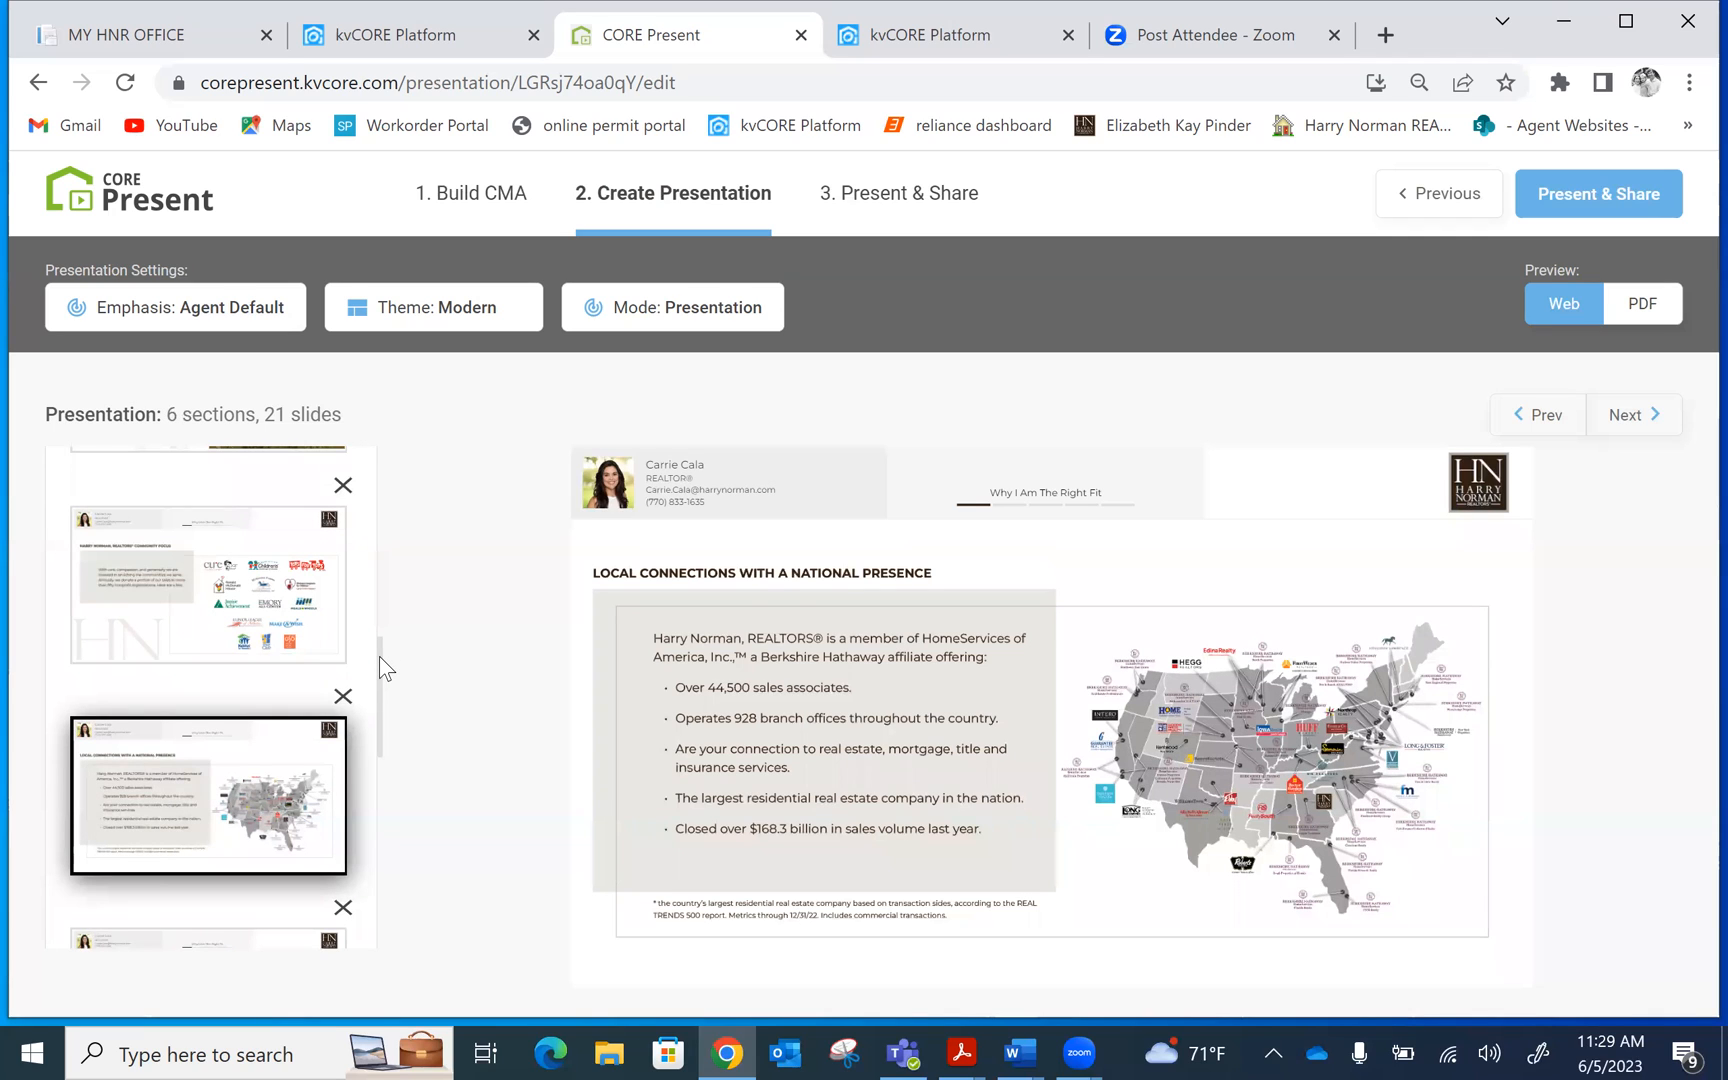
{"action": "left_click_drag", "start_coordinate": [379, 657], "coordinate": [381, 692]}
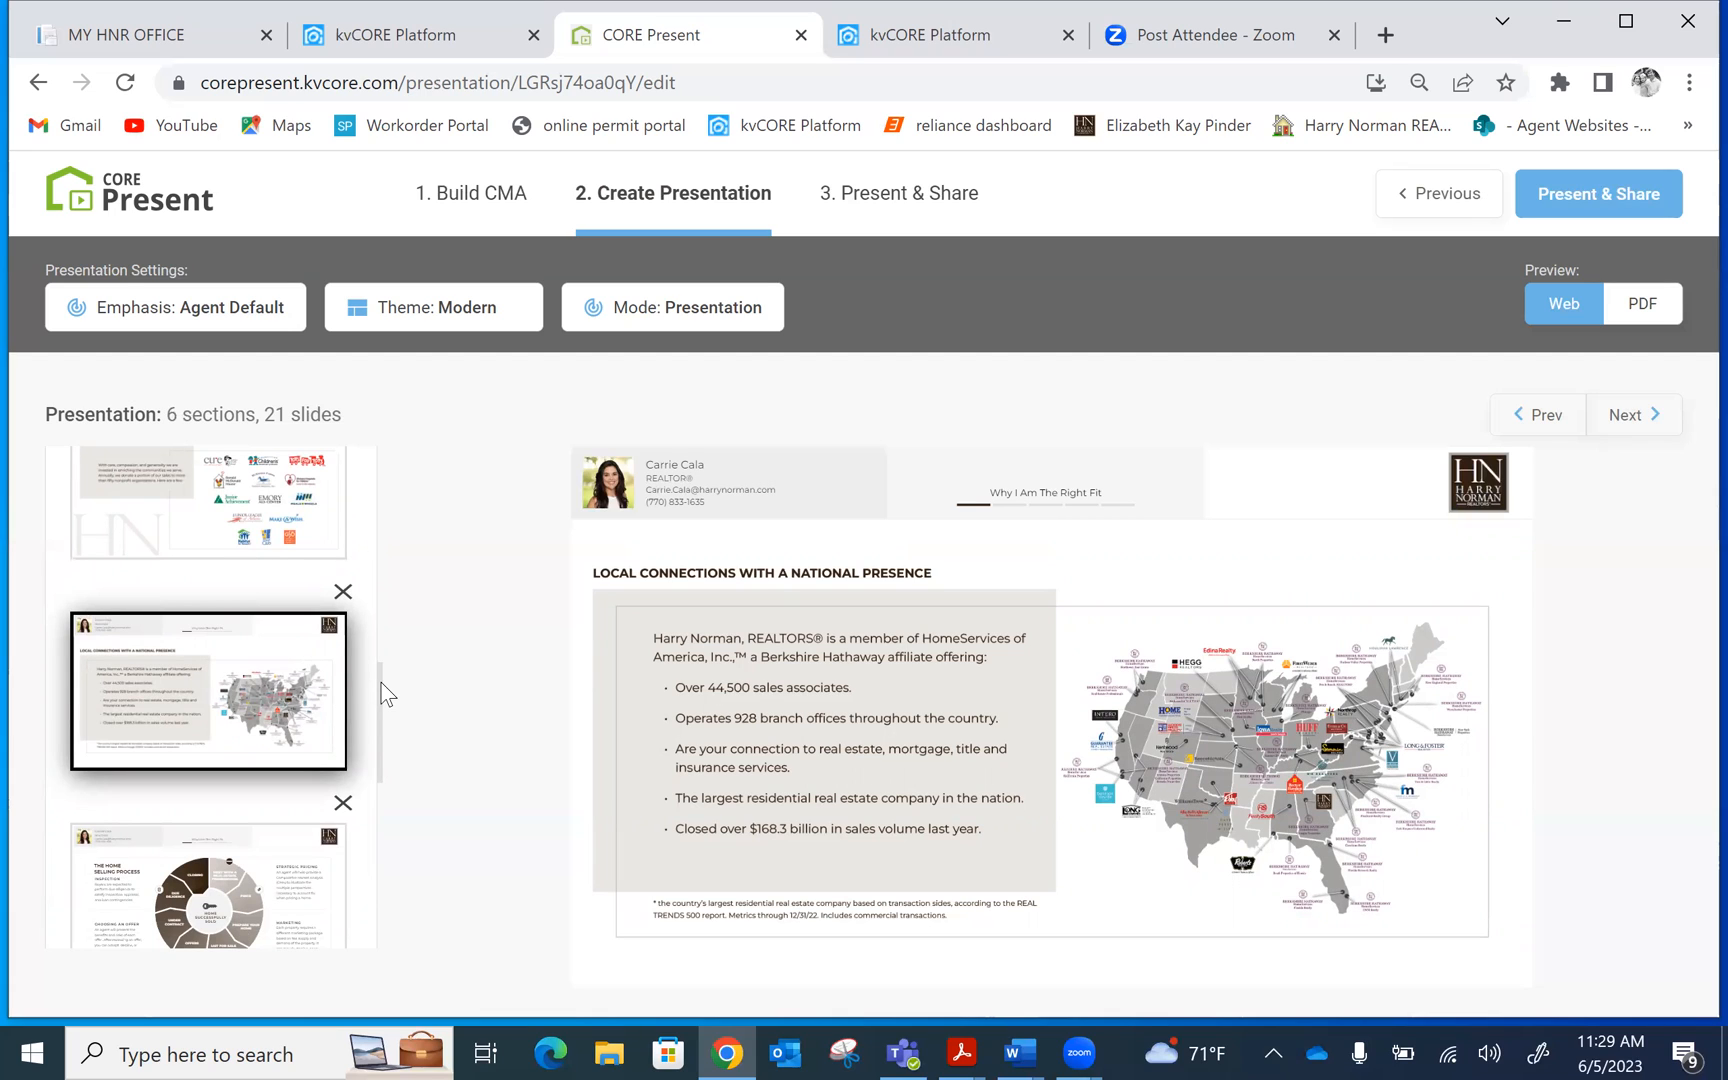
{"action": "left_click_drag", "start_coordinate": [381, 683], "coordinate": [379, 702]}
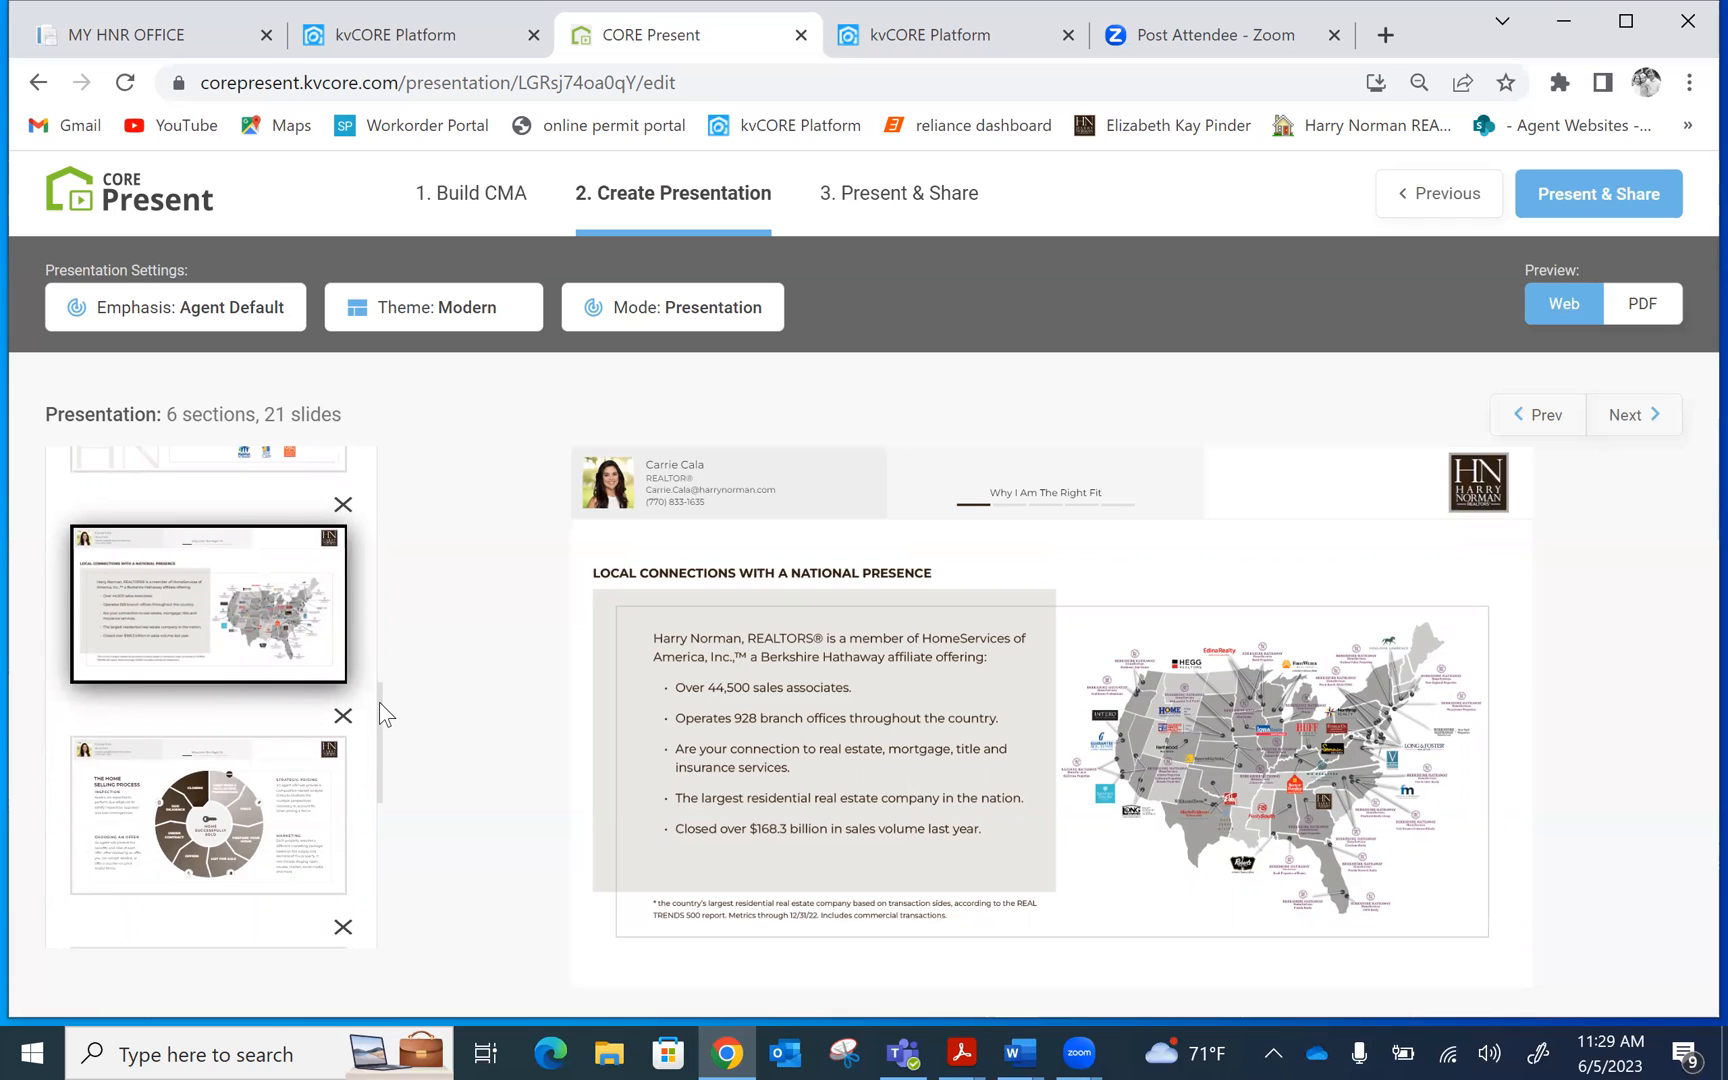
{"action": "left_click_drag", "start_coordinate": [379, 702], "coordinate": [381, 735]}
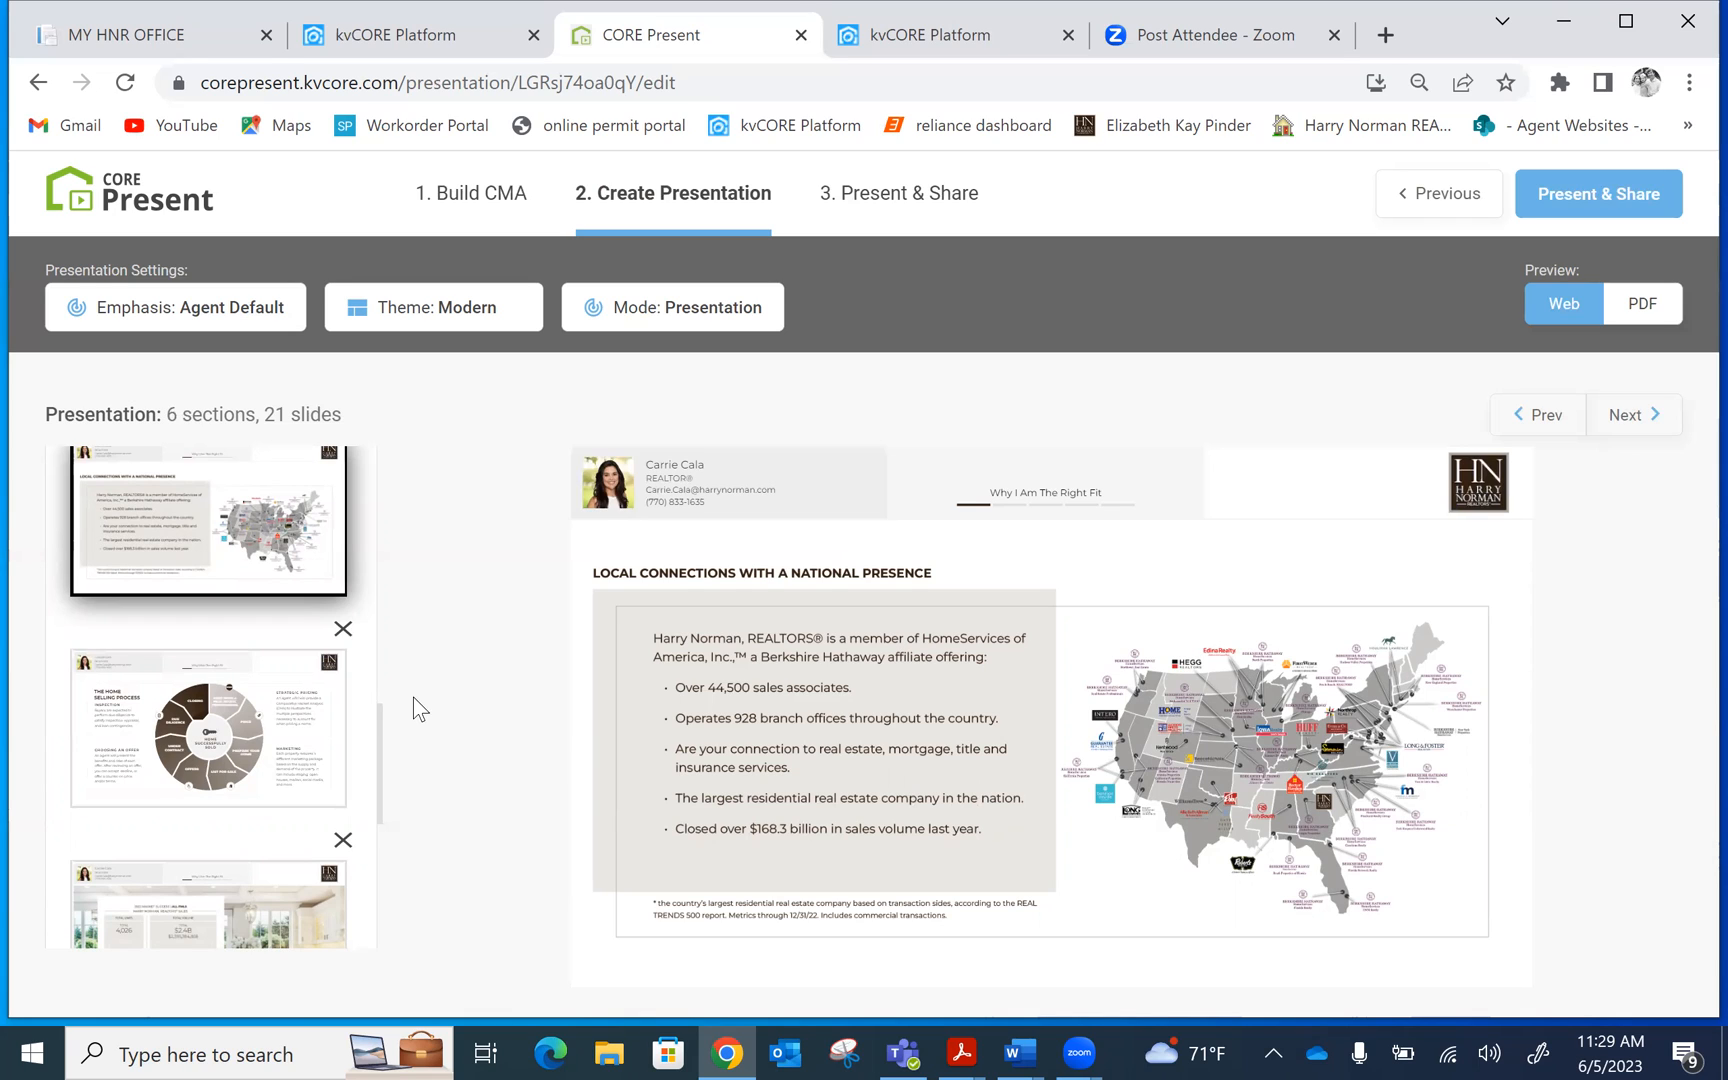
{"action": "left_click", "coordinate": [222, 735]}
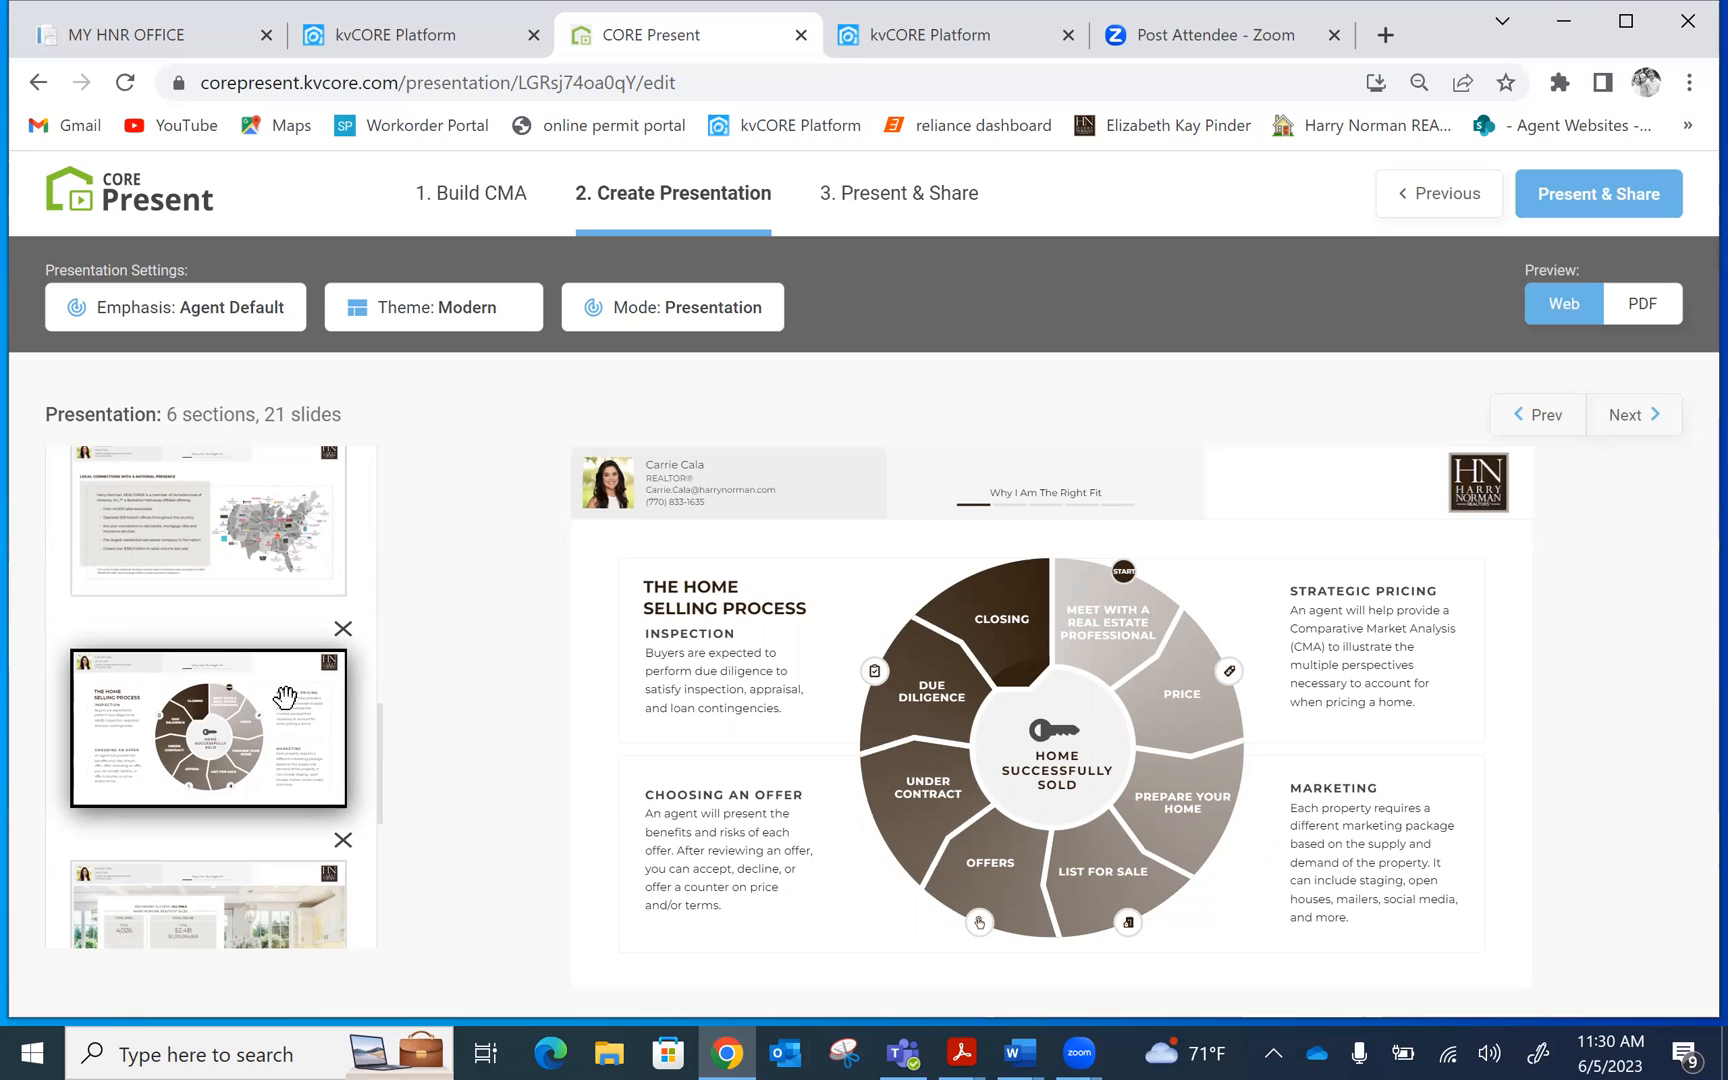
Delete The Home Selling Process slide, preview the 2022 market success slide, and open the slide library
{"action": "left_click", "coordinate": [342, 629]}
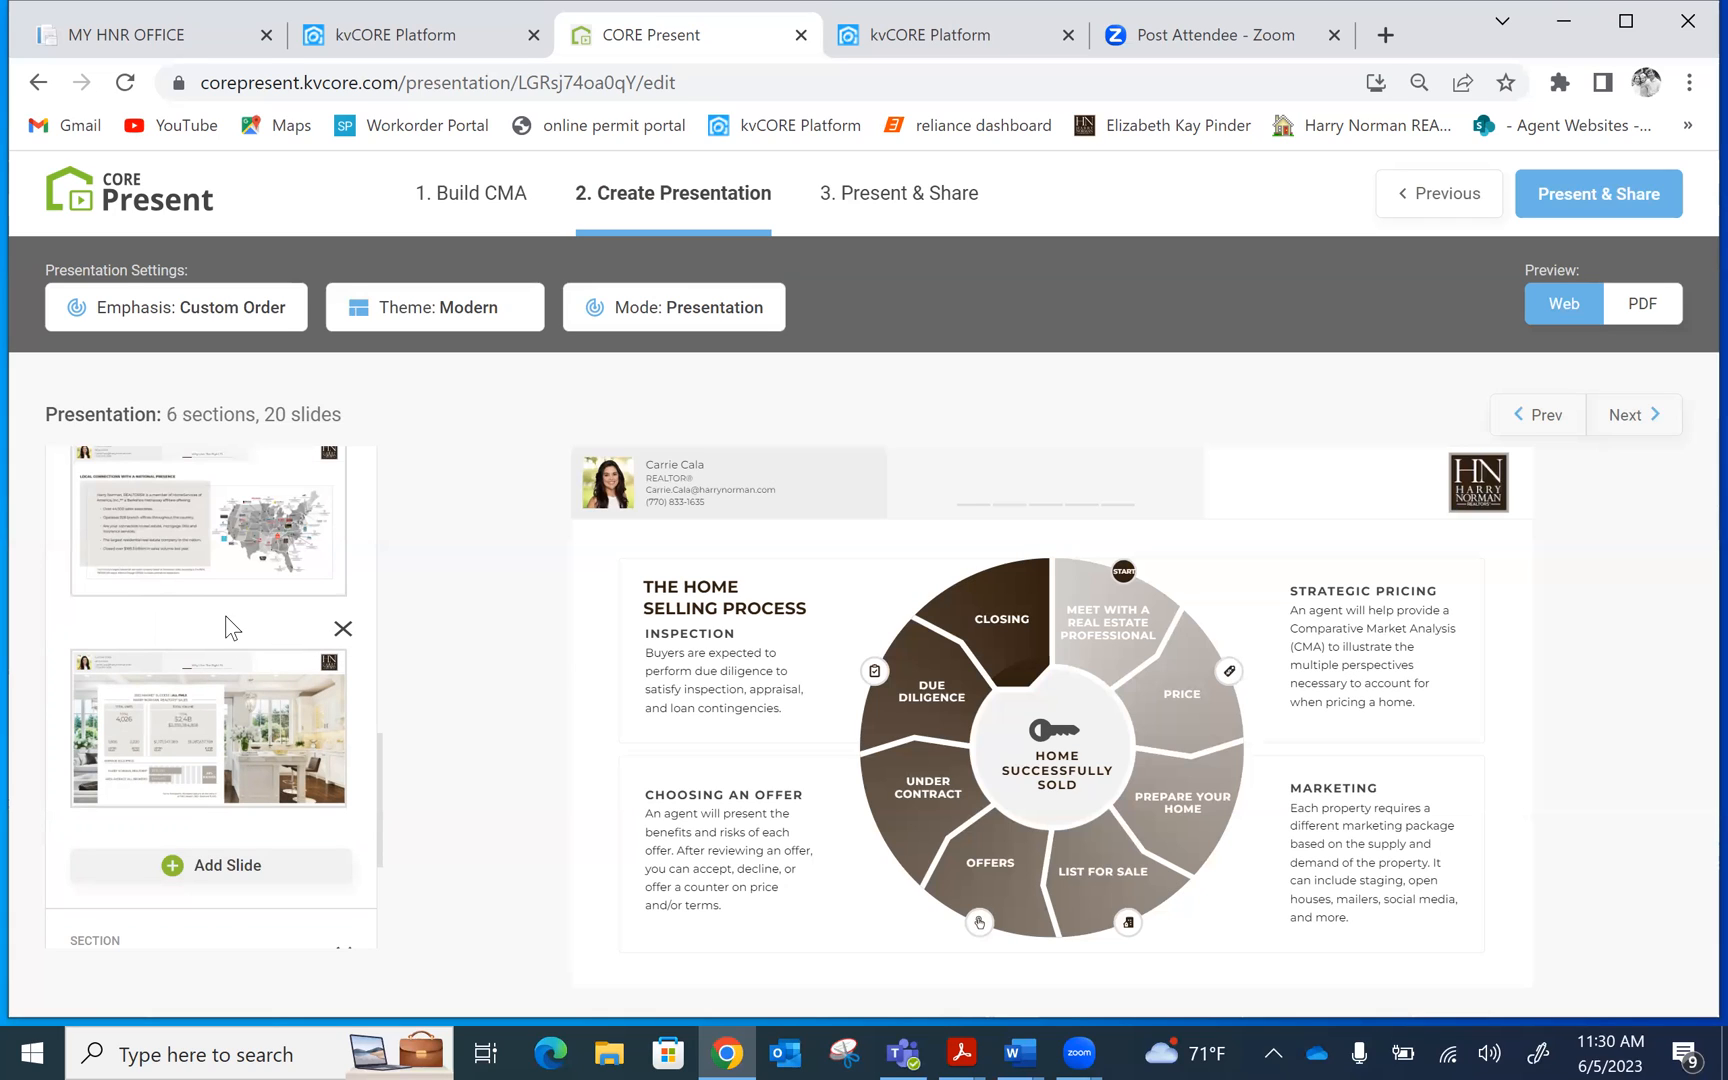
{"action": "left_click", "coordinate": [228, 718]}
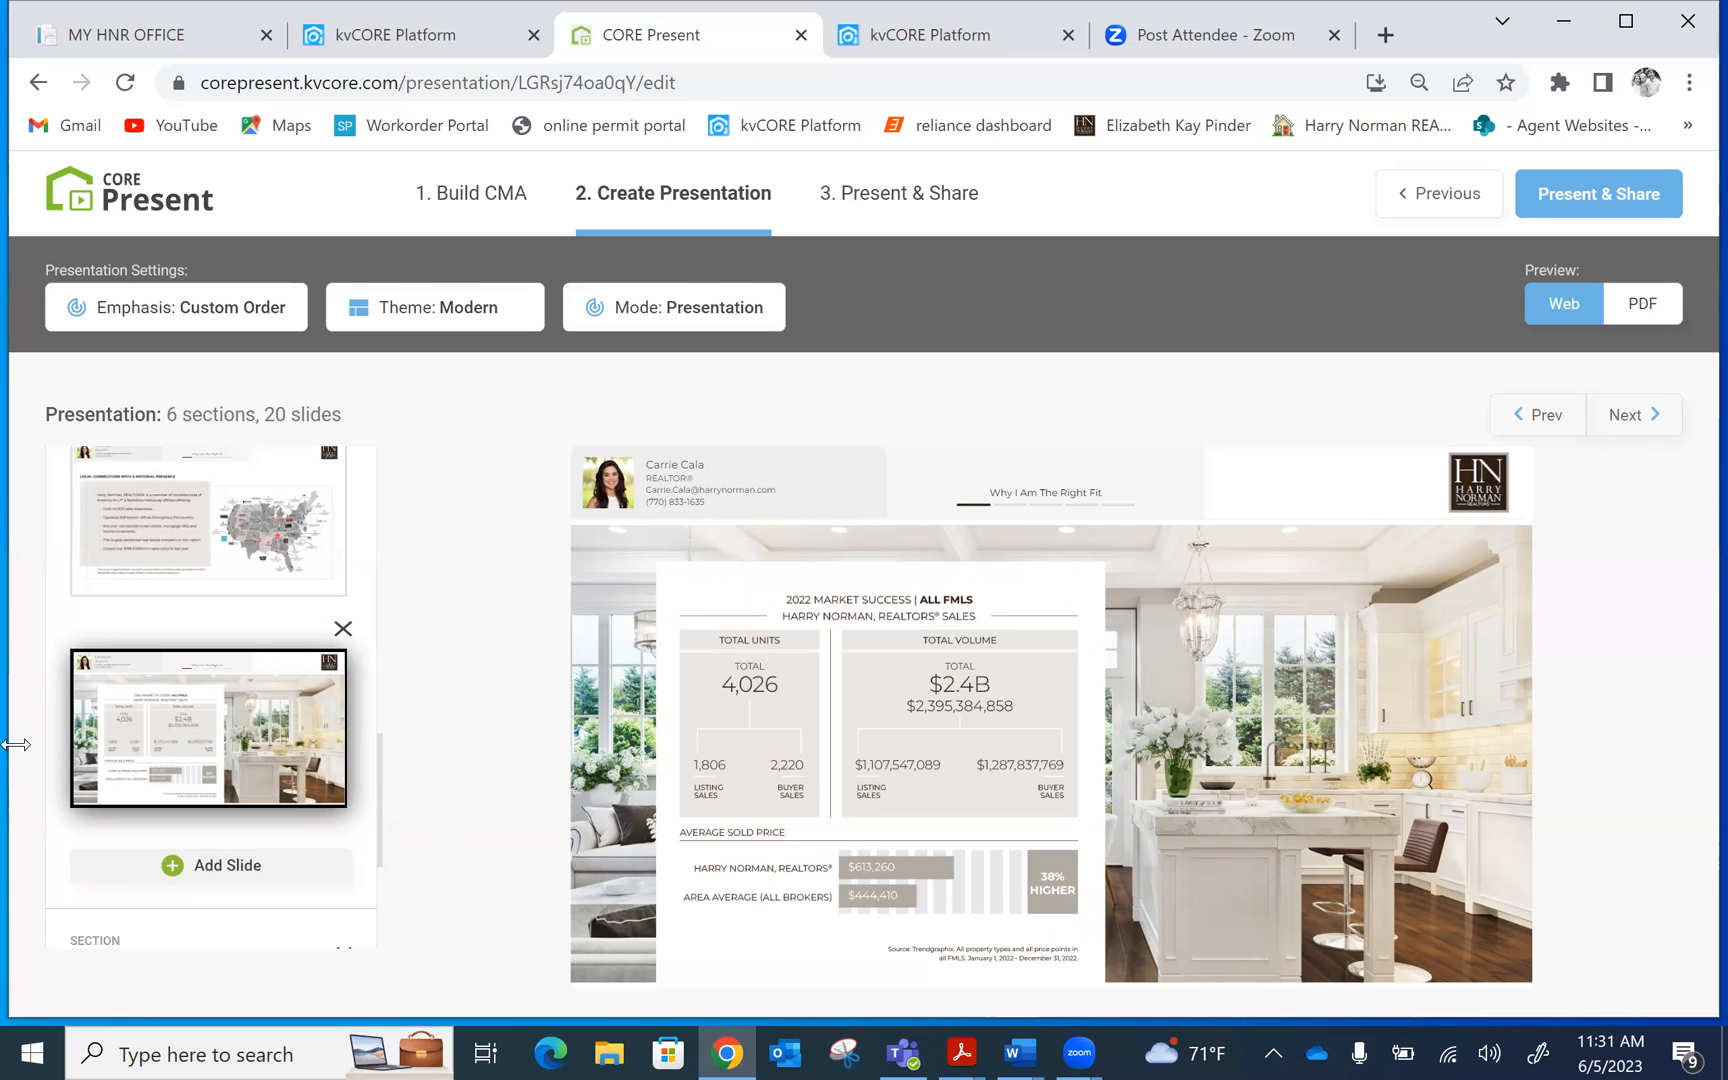
{"action": "left_click", "coordinate": [226, 868]}
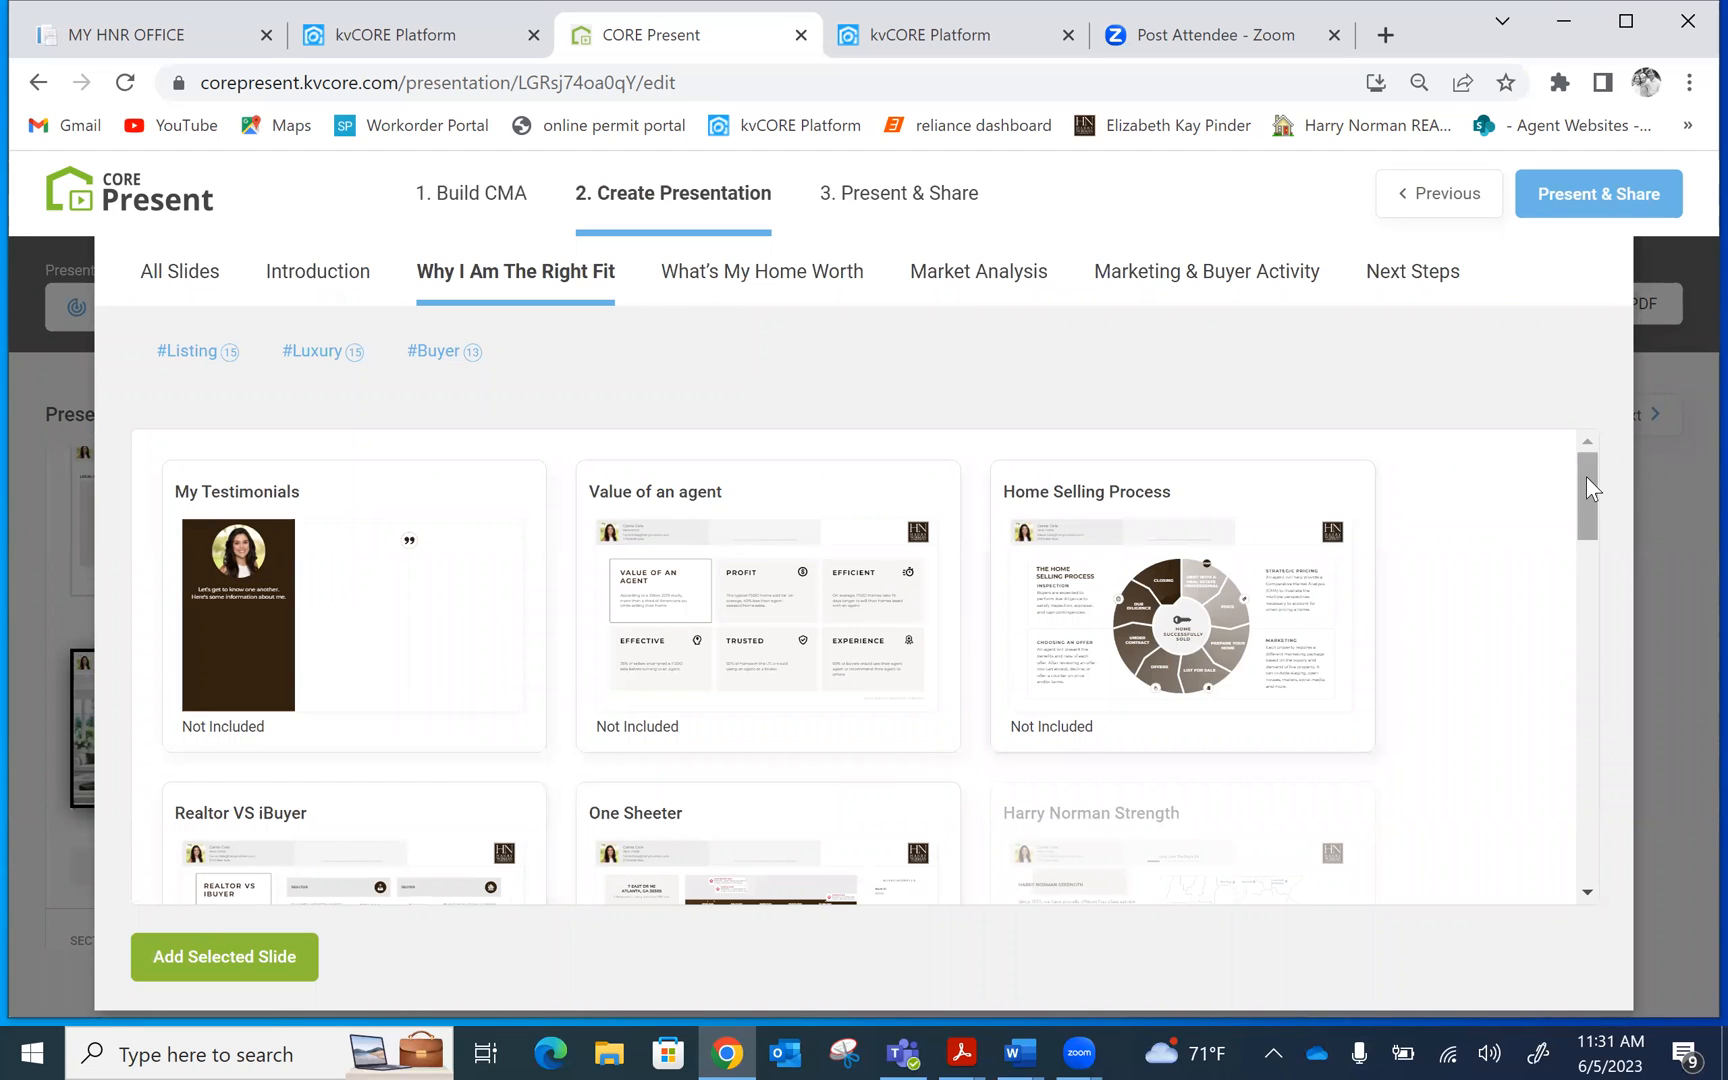
In the Add Slide library, select the Relocation Service slide
{"action": "mouse_move", "coordinate": [1586, 477]}
{"action": "left_mouse_down"}
{"action": "mouse_move", "coordinate": [1584, 493]}
{"action": "mouse_move", "coordinate": [1592, 460]}
{"action": "left_mouse_up"}
{"action": "left_click_drag", "start_coordinate": [1582, 475], "coordinate": [1580, 491]}
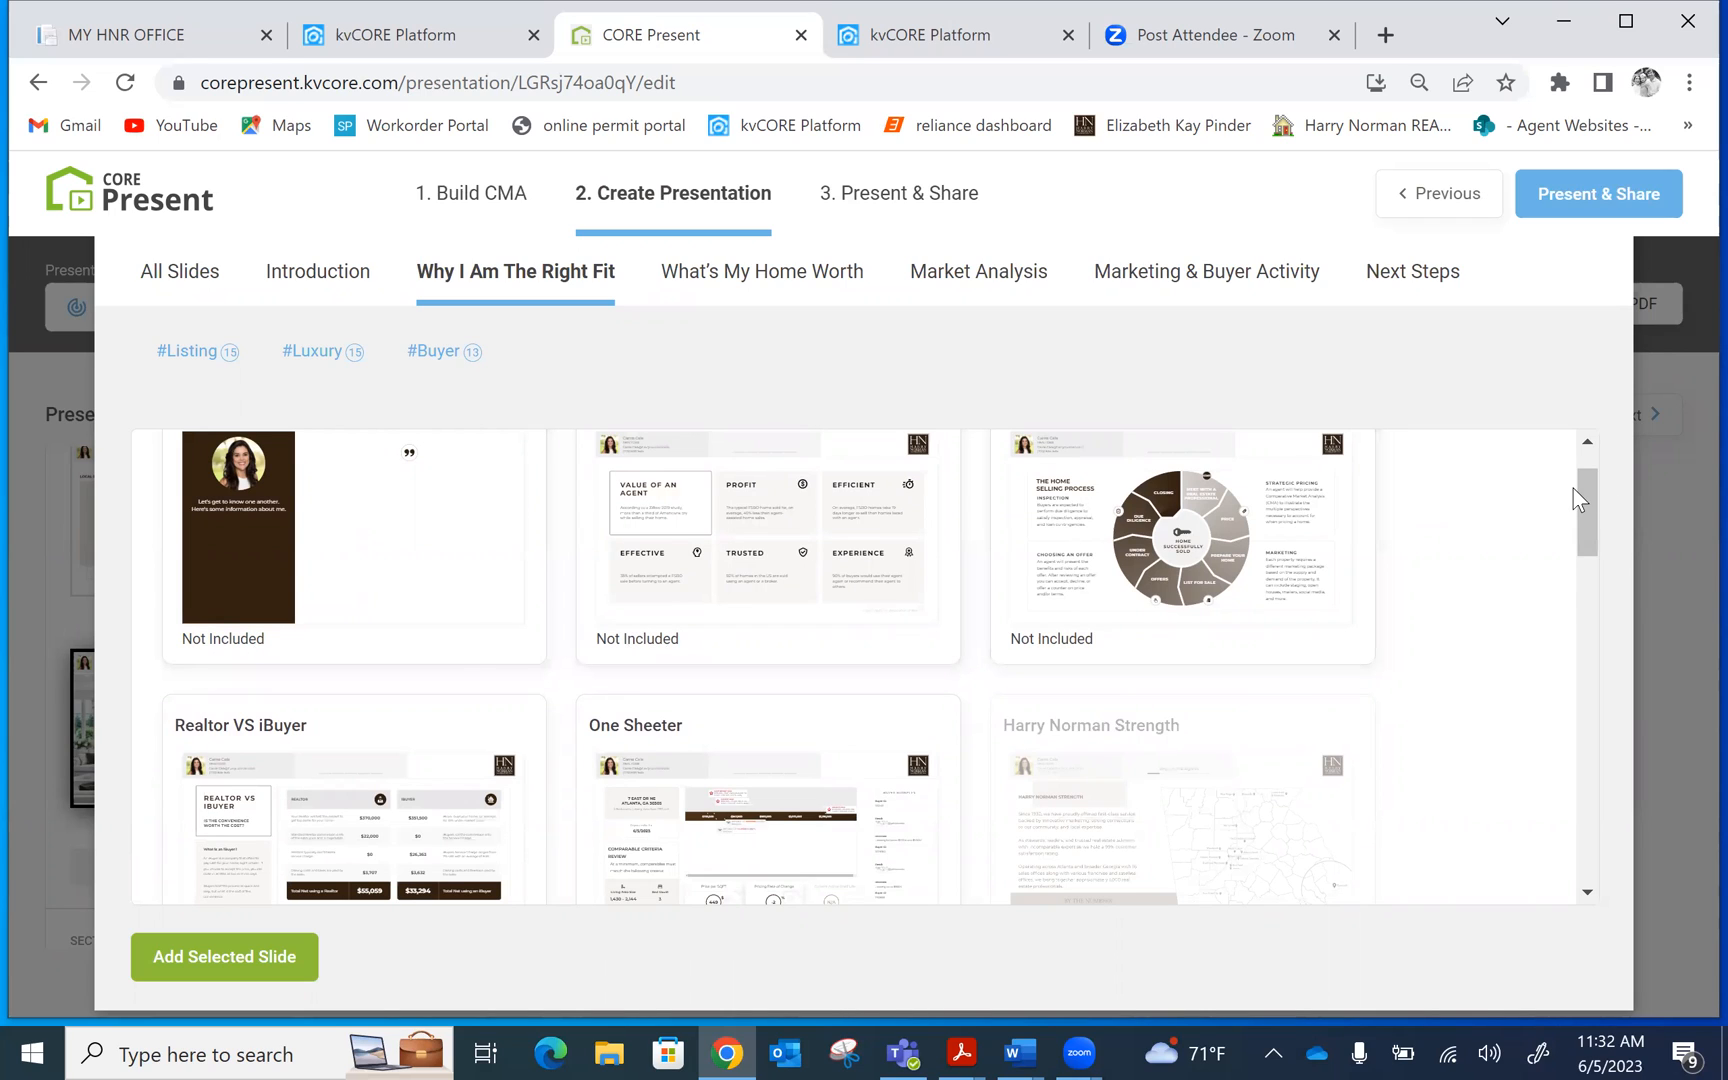
{"action": "left_click_drag", "start_coordinate": [1584, 495], "coordinate": [1578, 531]}
{"action": "left_click_drag", "start_coordinate": [1577, 557], "coordinate": [1578, 598]}
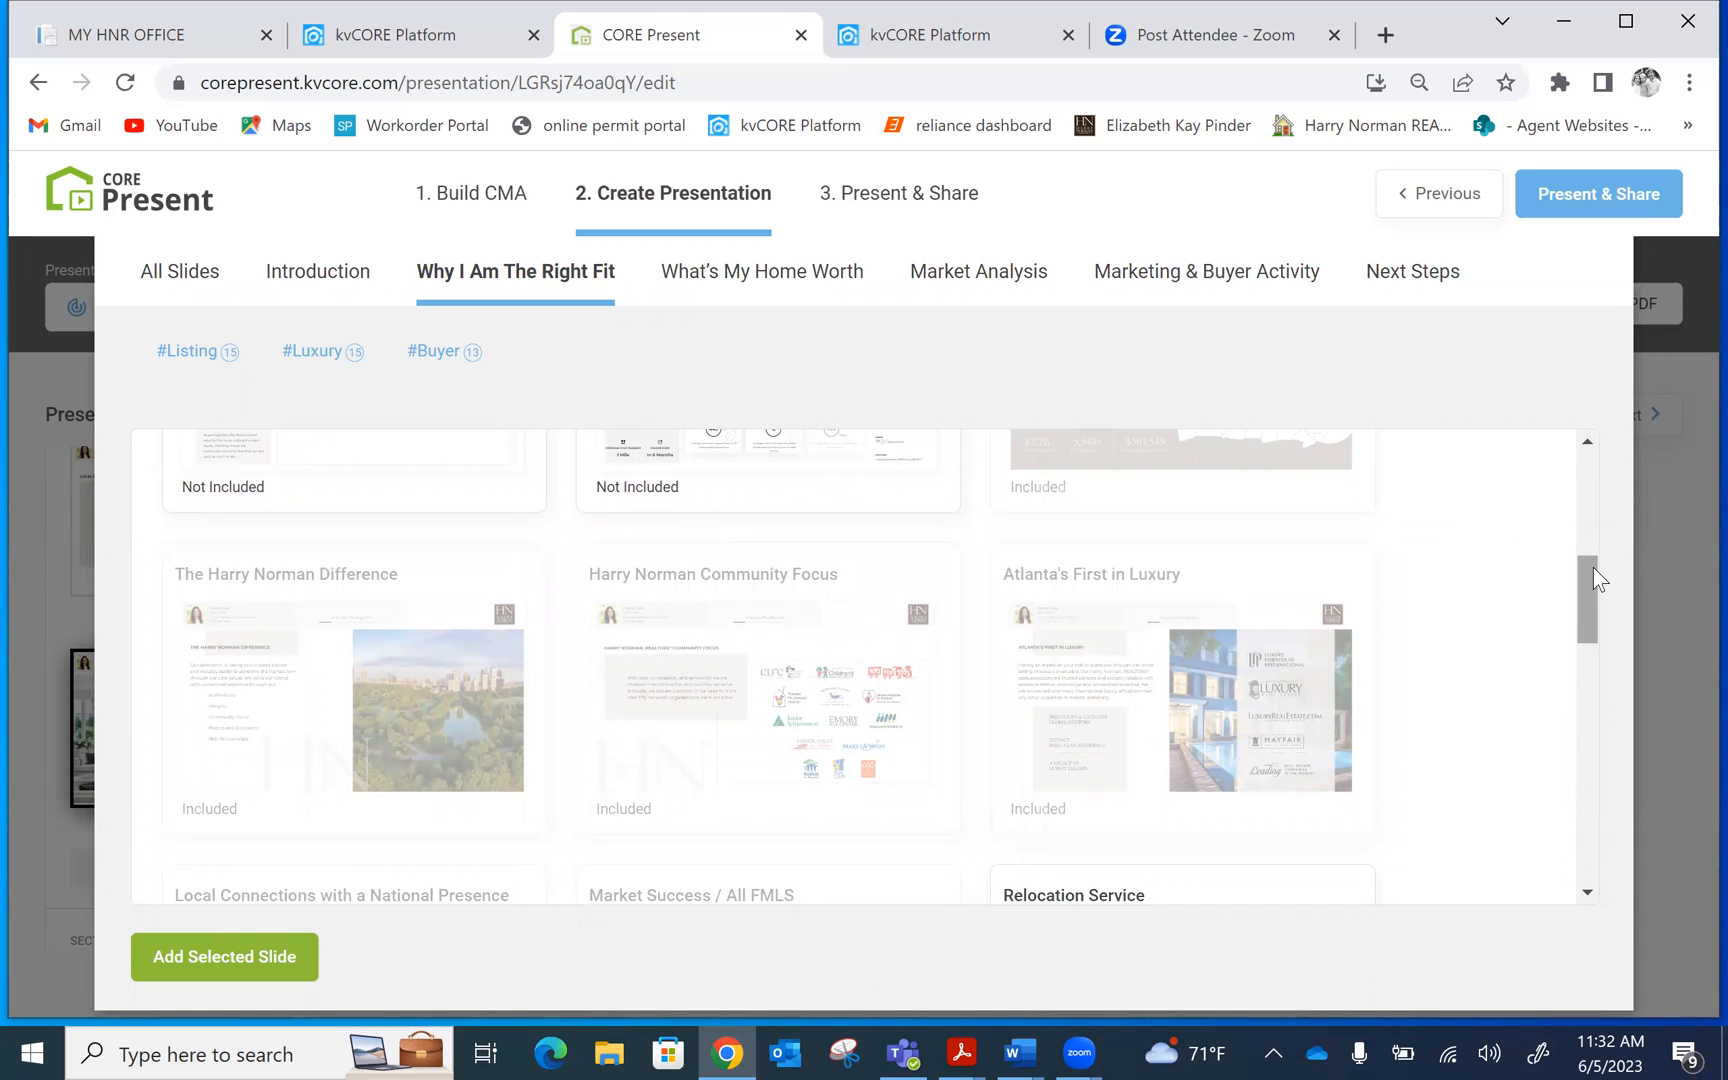
{"action": "left_click_drag", "start_coordinate": [1593, 567], "coordinate": [1586, 647]}
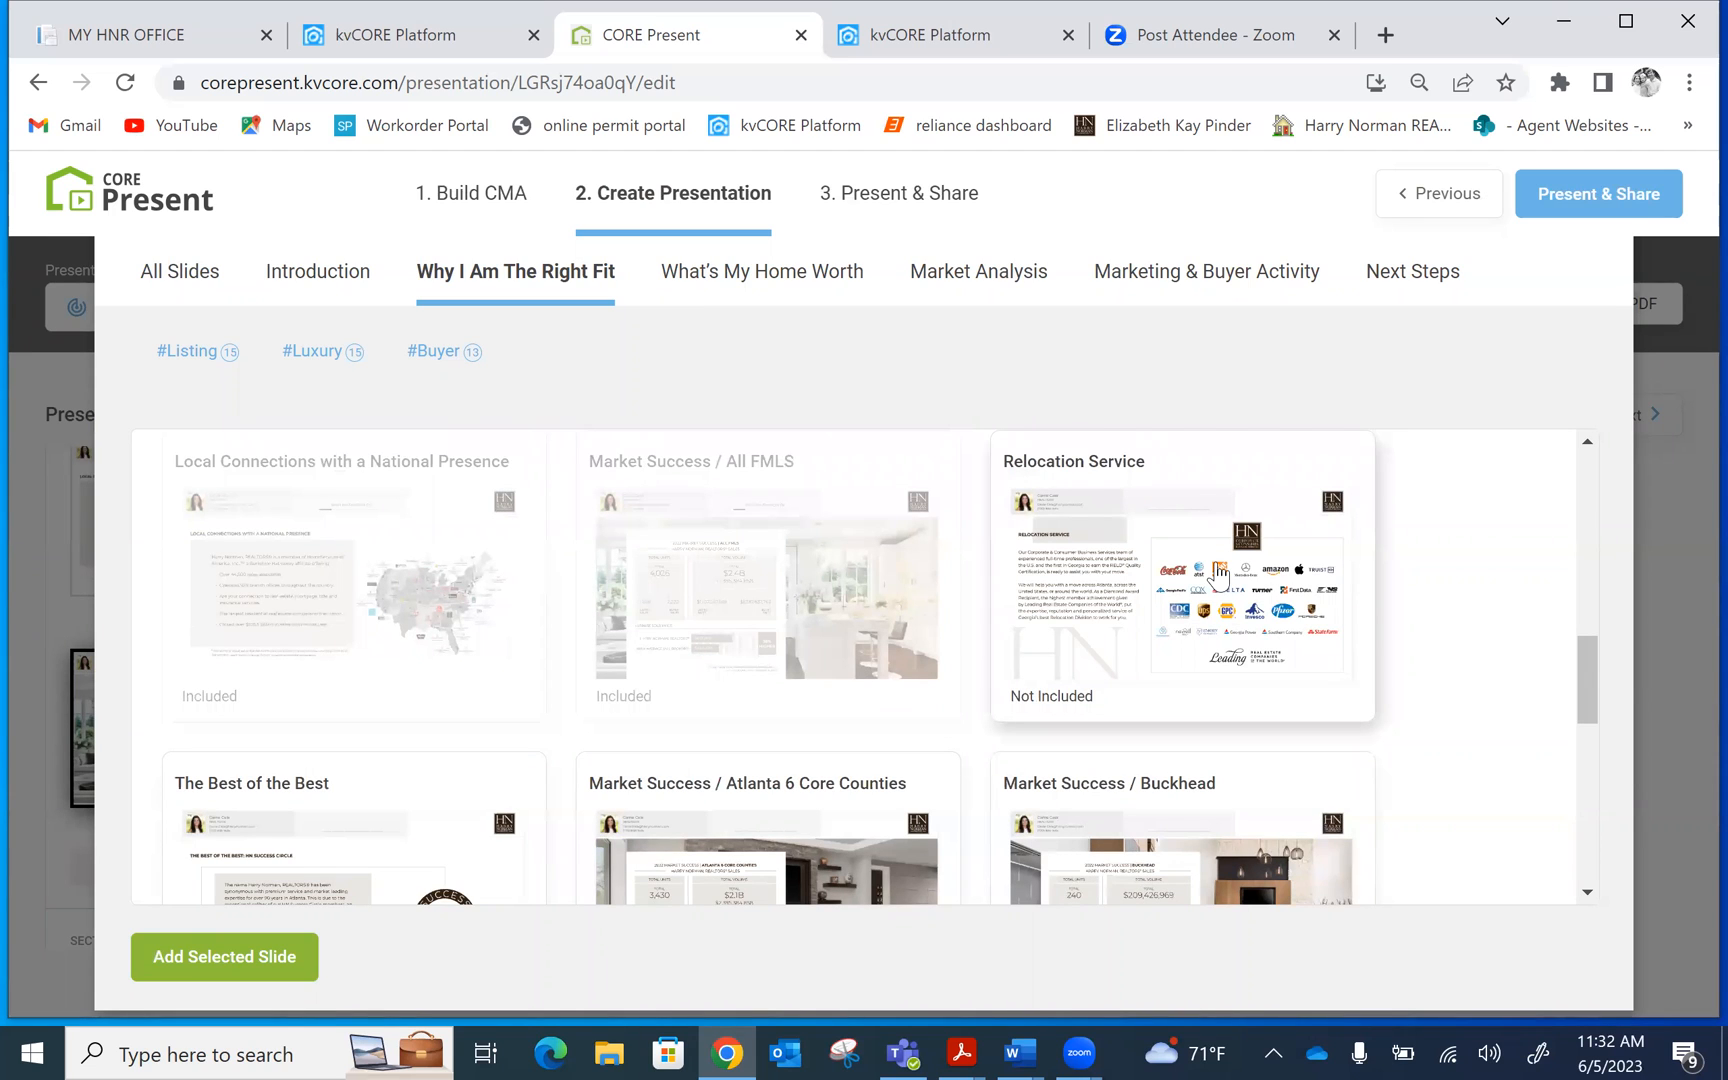
{"action": "left_click", "coordinate": [1218, 577]}
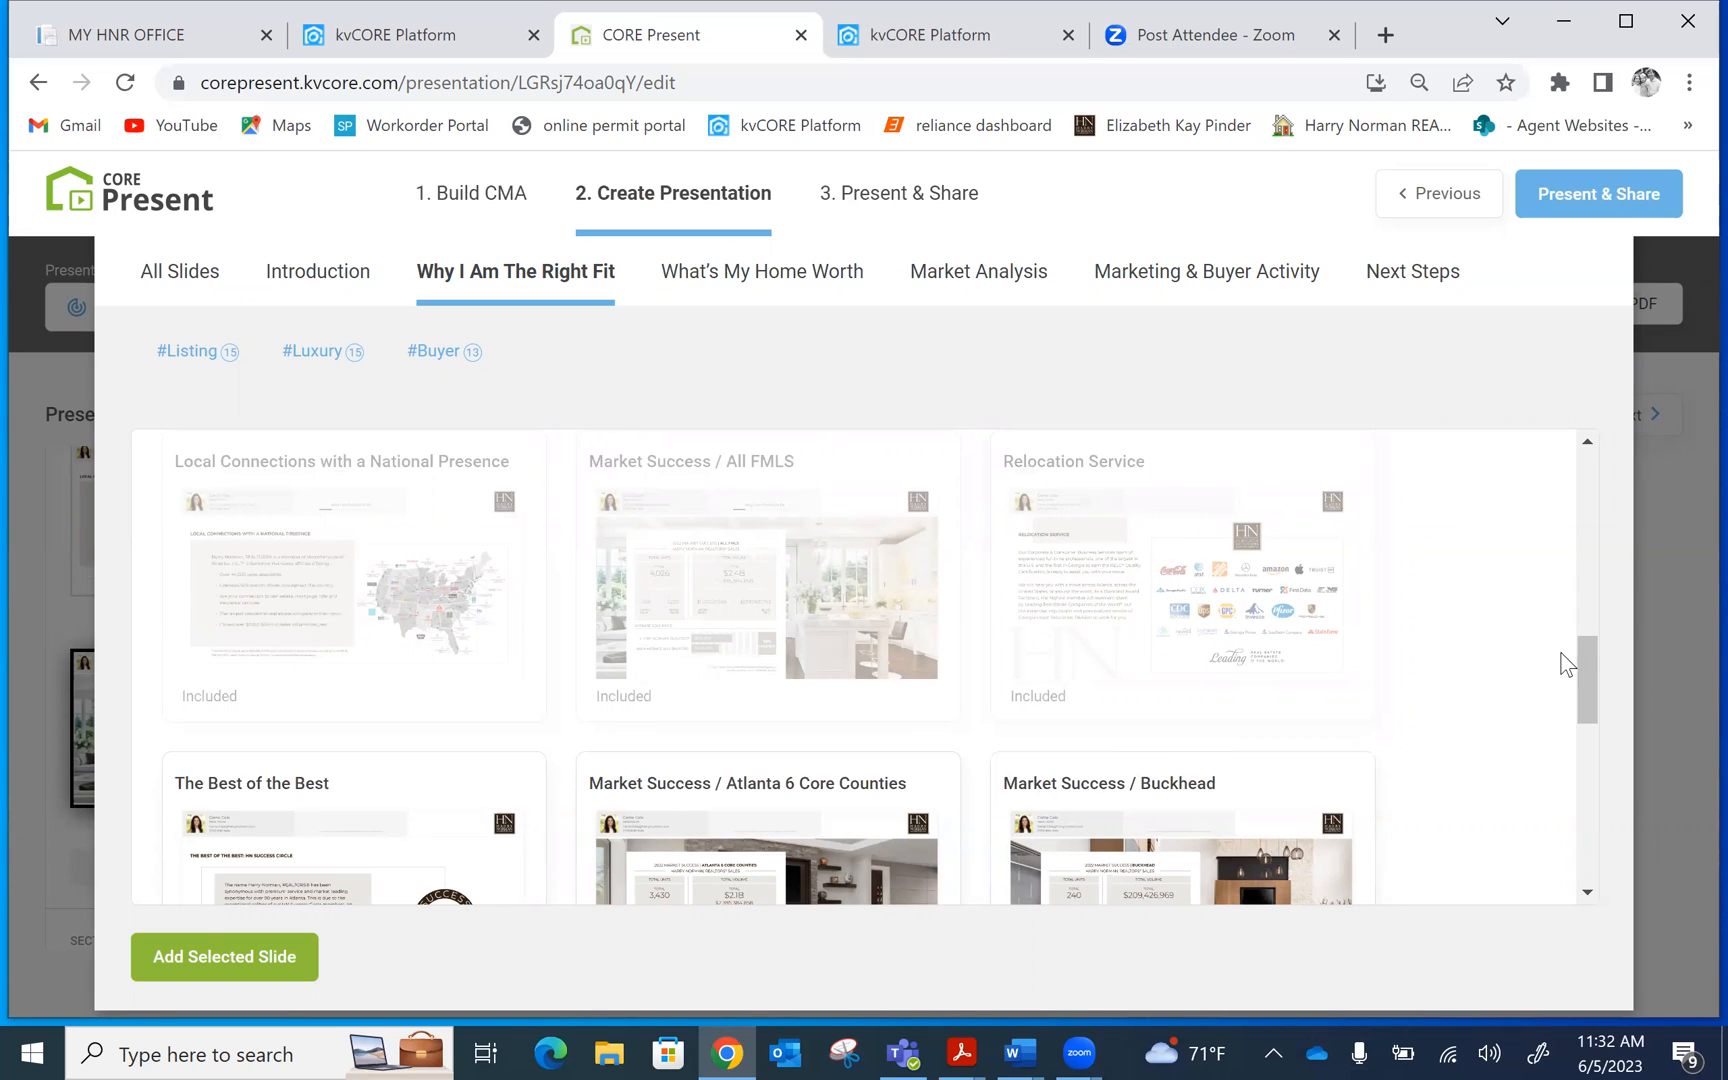
Also select The Best of the Best and One Sheeter, then add all three slides
{"action": "left_click_drag", "start_coordinate": [1584, 657], "coordinate": [1567, 699]}
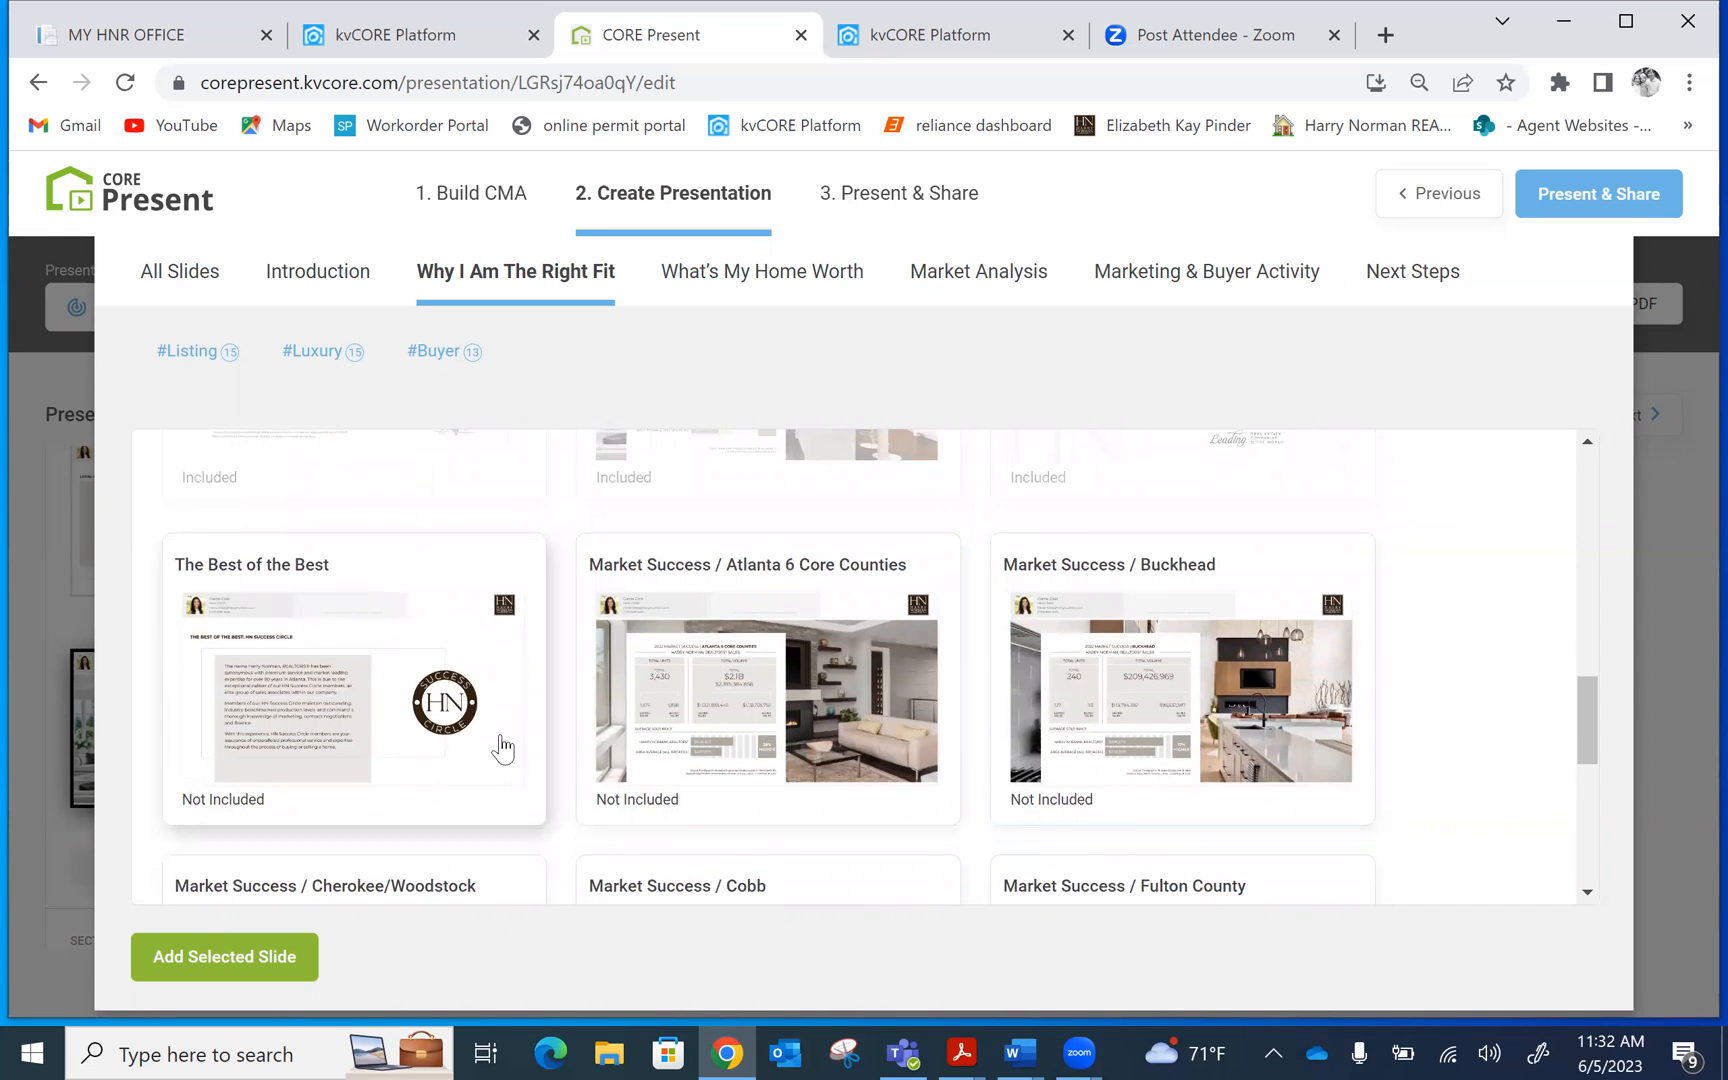
{"action": "left_click", "coordinate": [406, 655]}
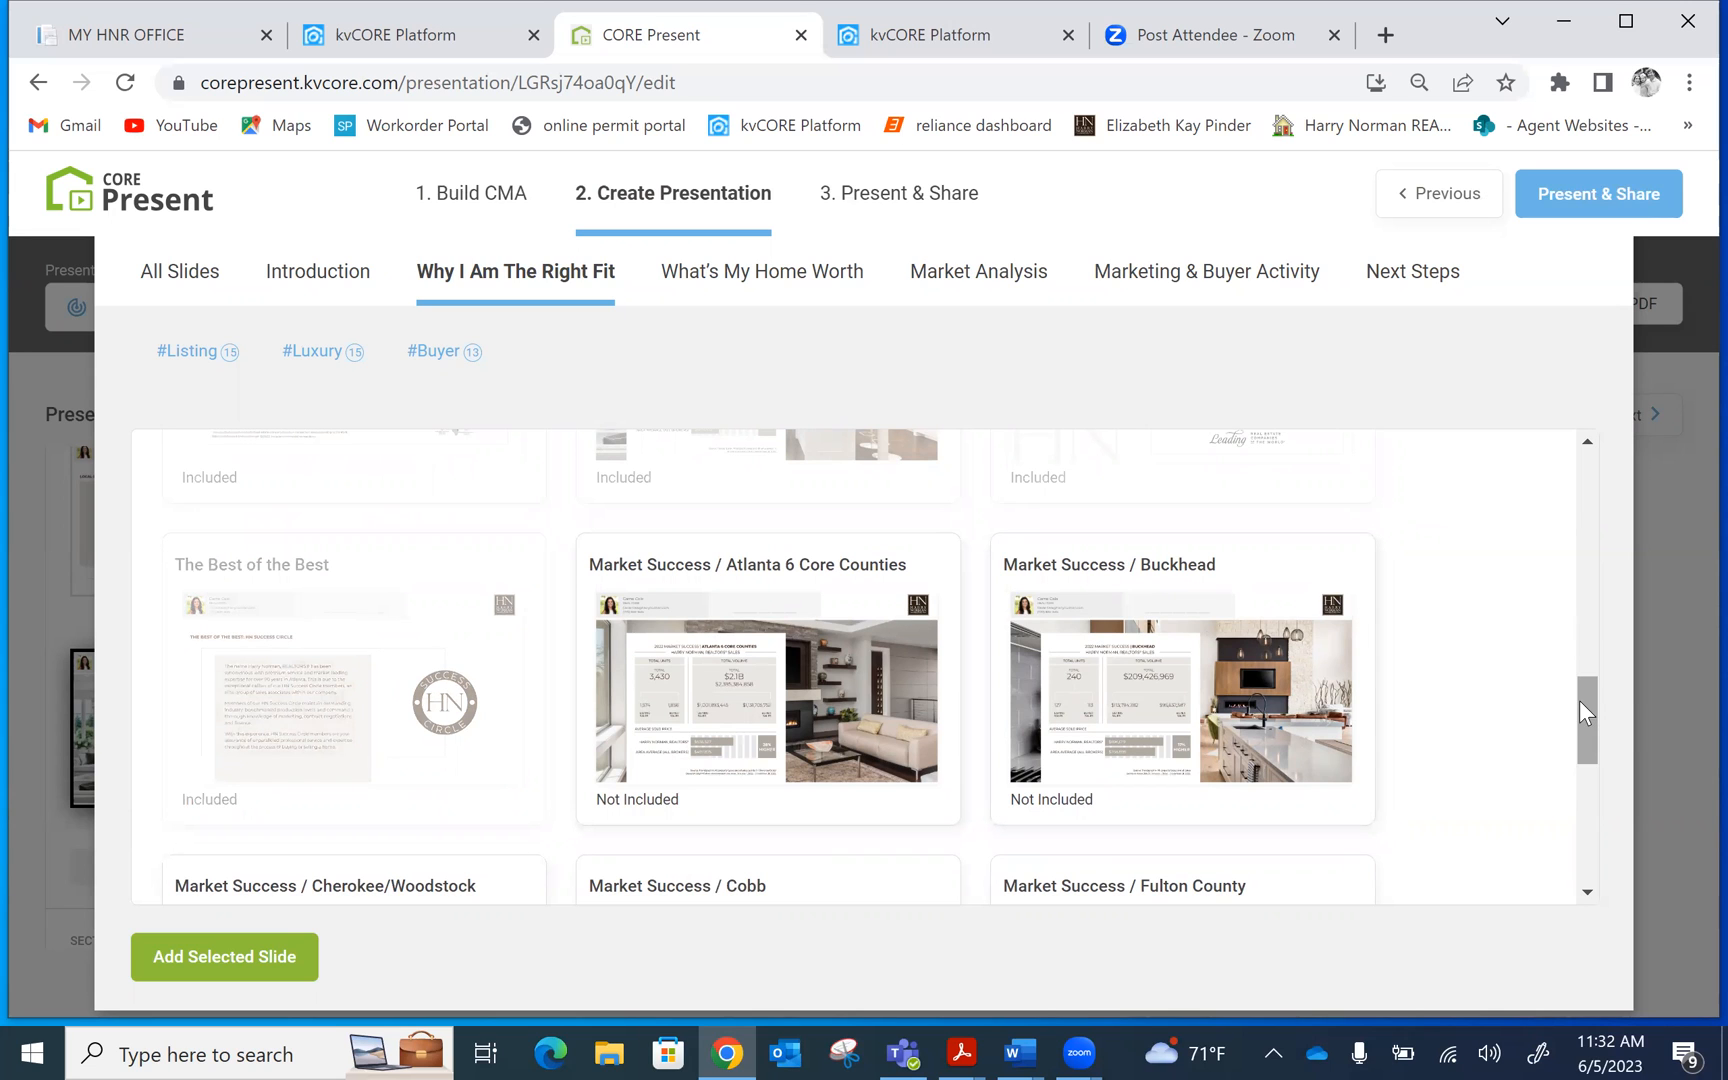
{"action": "scroll", "coordinate": [1580, 701], "scroll_direction": "down", "scroll_amount": 5}
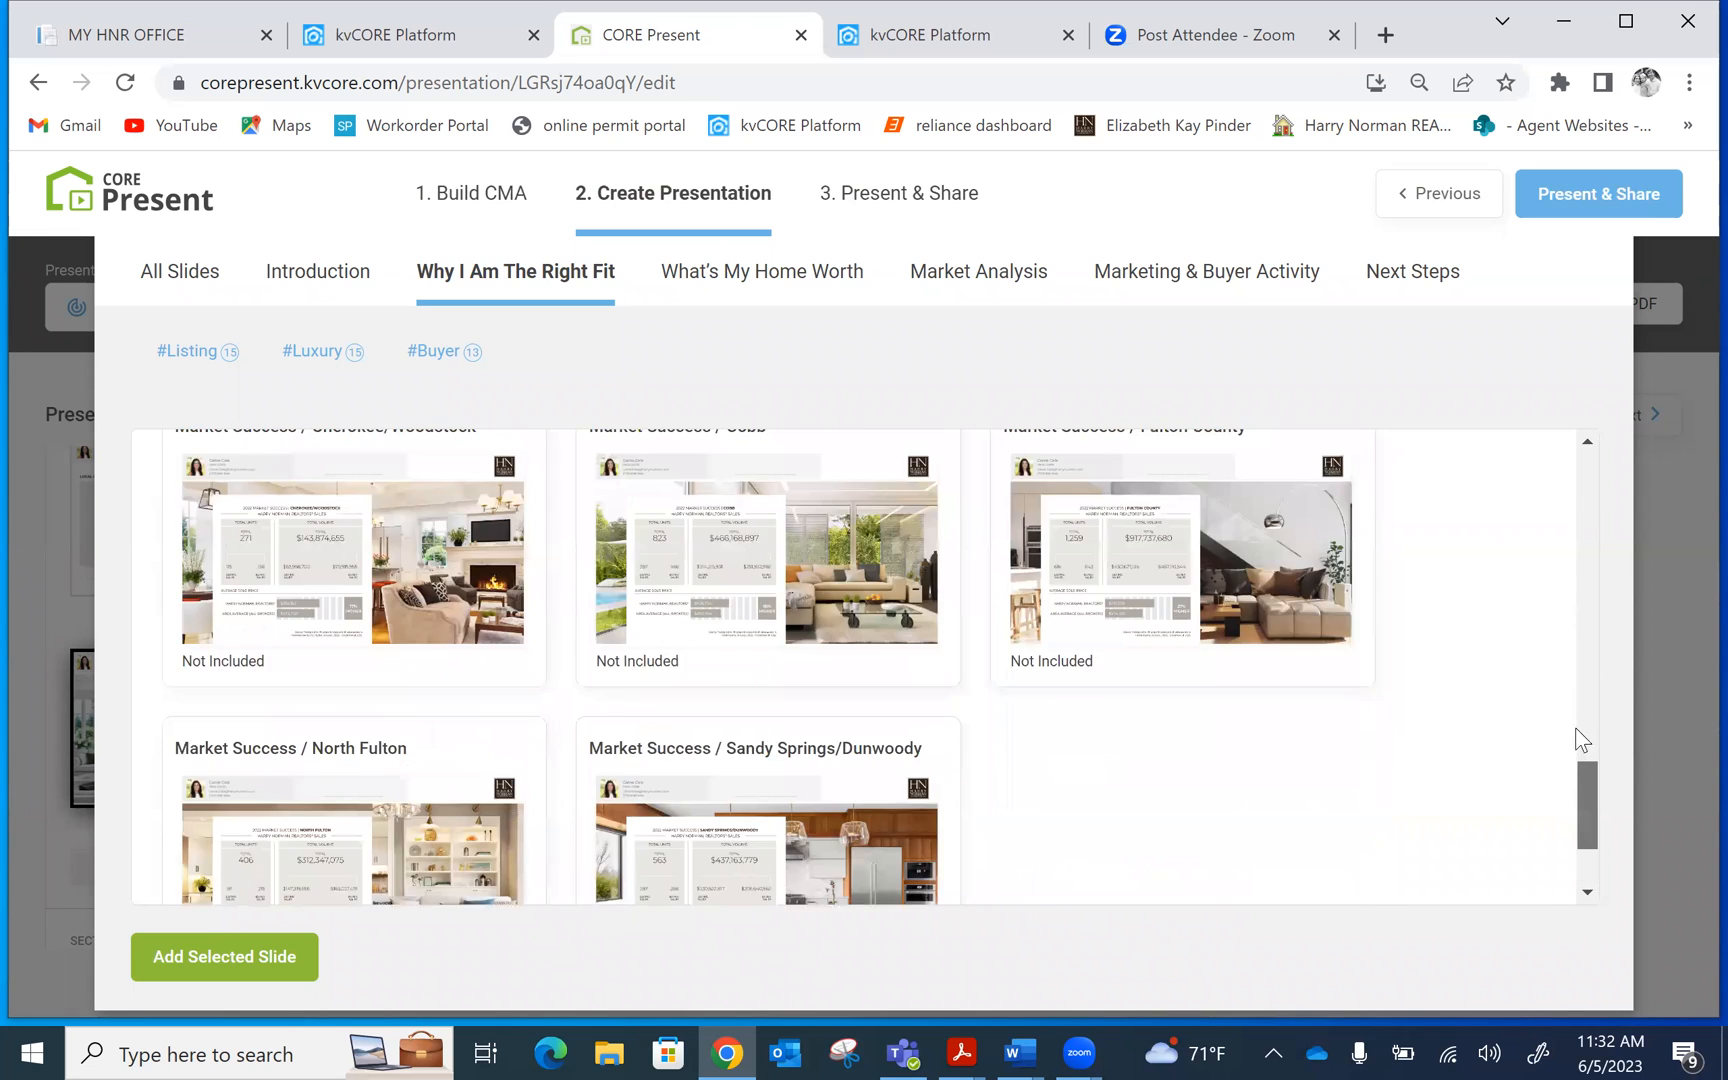
{"action": "scroll", "coordinate": [1577, 740], "scroll_direction": "up", "scroll_amount": 9}
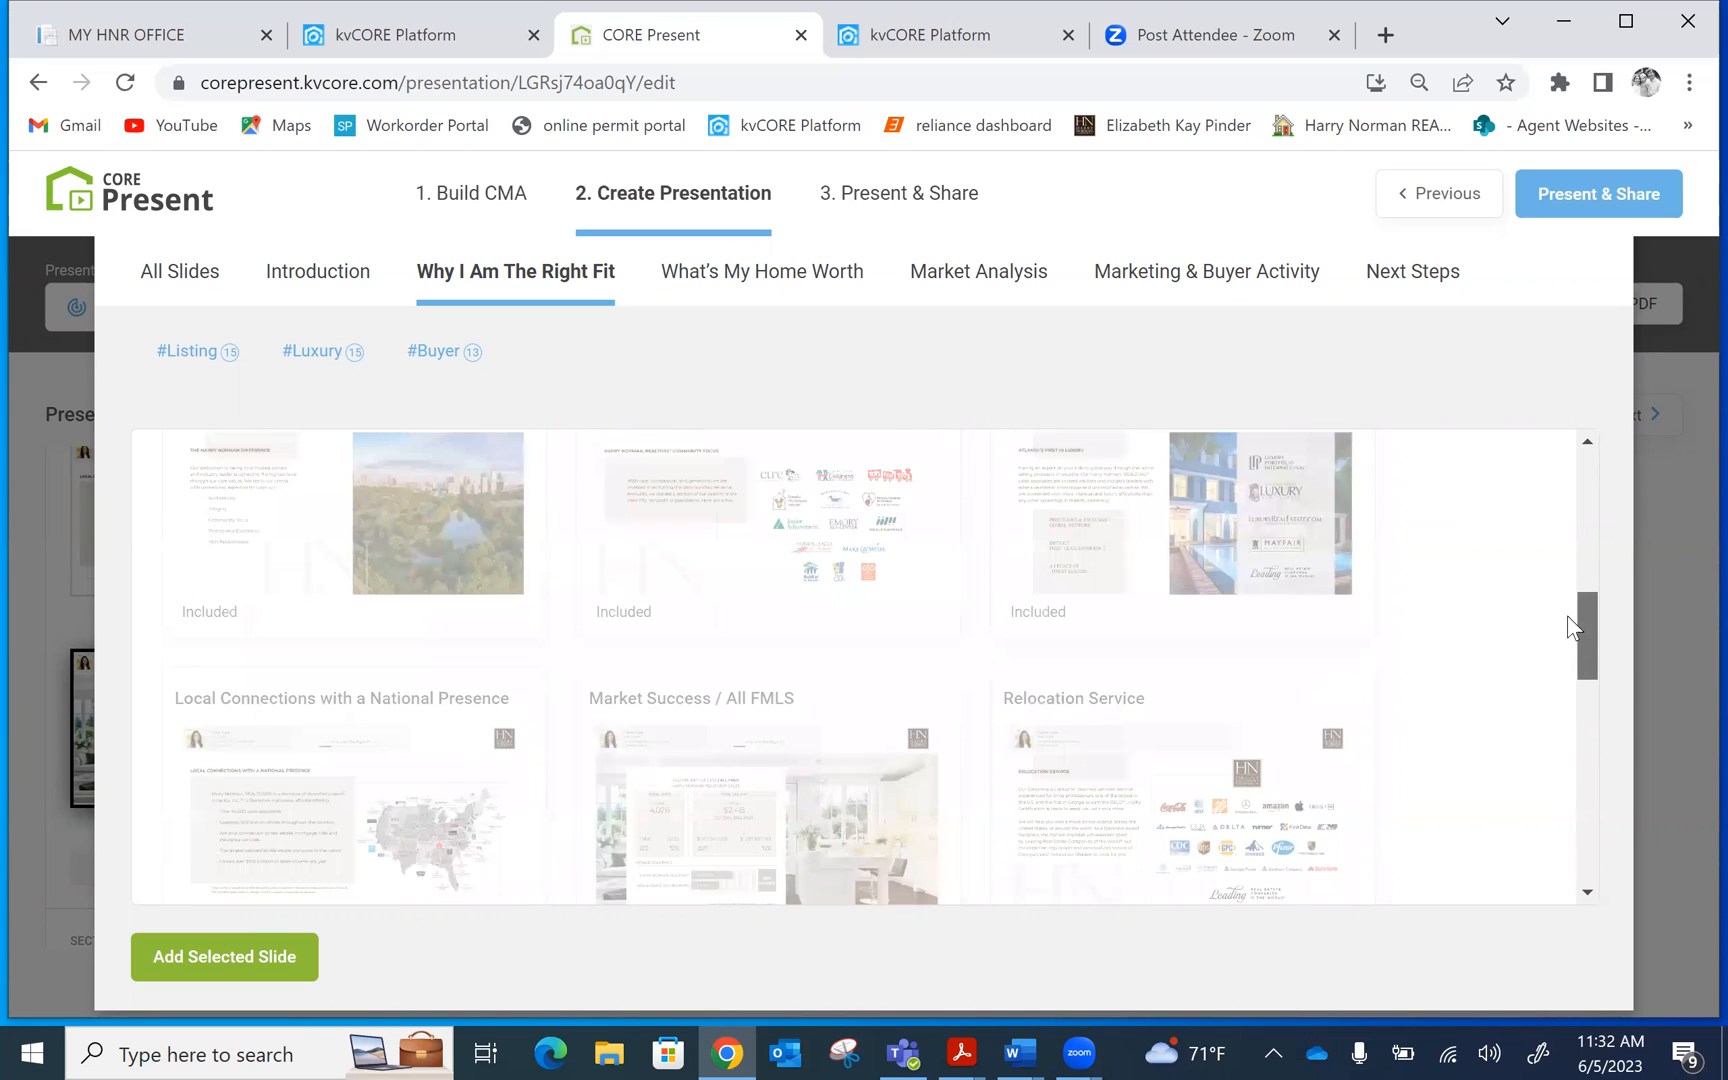
{"action": "scroll", "coordinate": [1567, 616], "scroll_direction": "up", "scroll_amount": 7}
{"action": "scroll", "coordinate": [1557, 515], "scroll_direction": "down", "scroll_amount": 1}
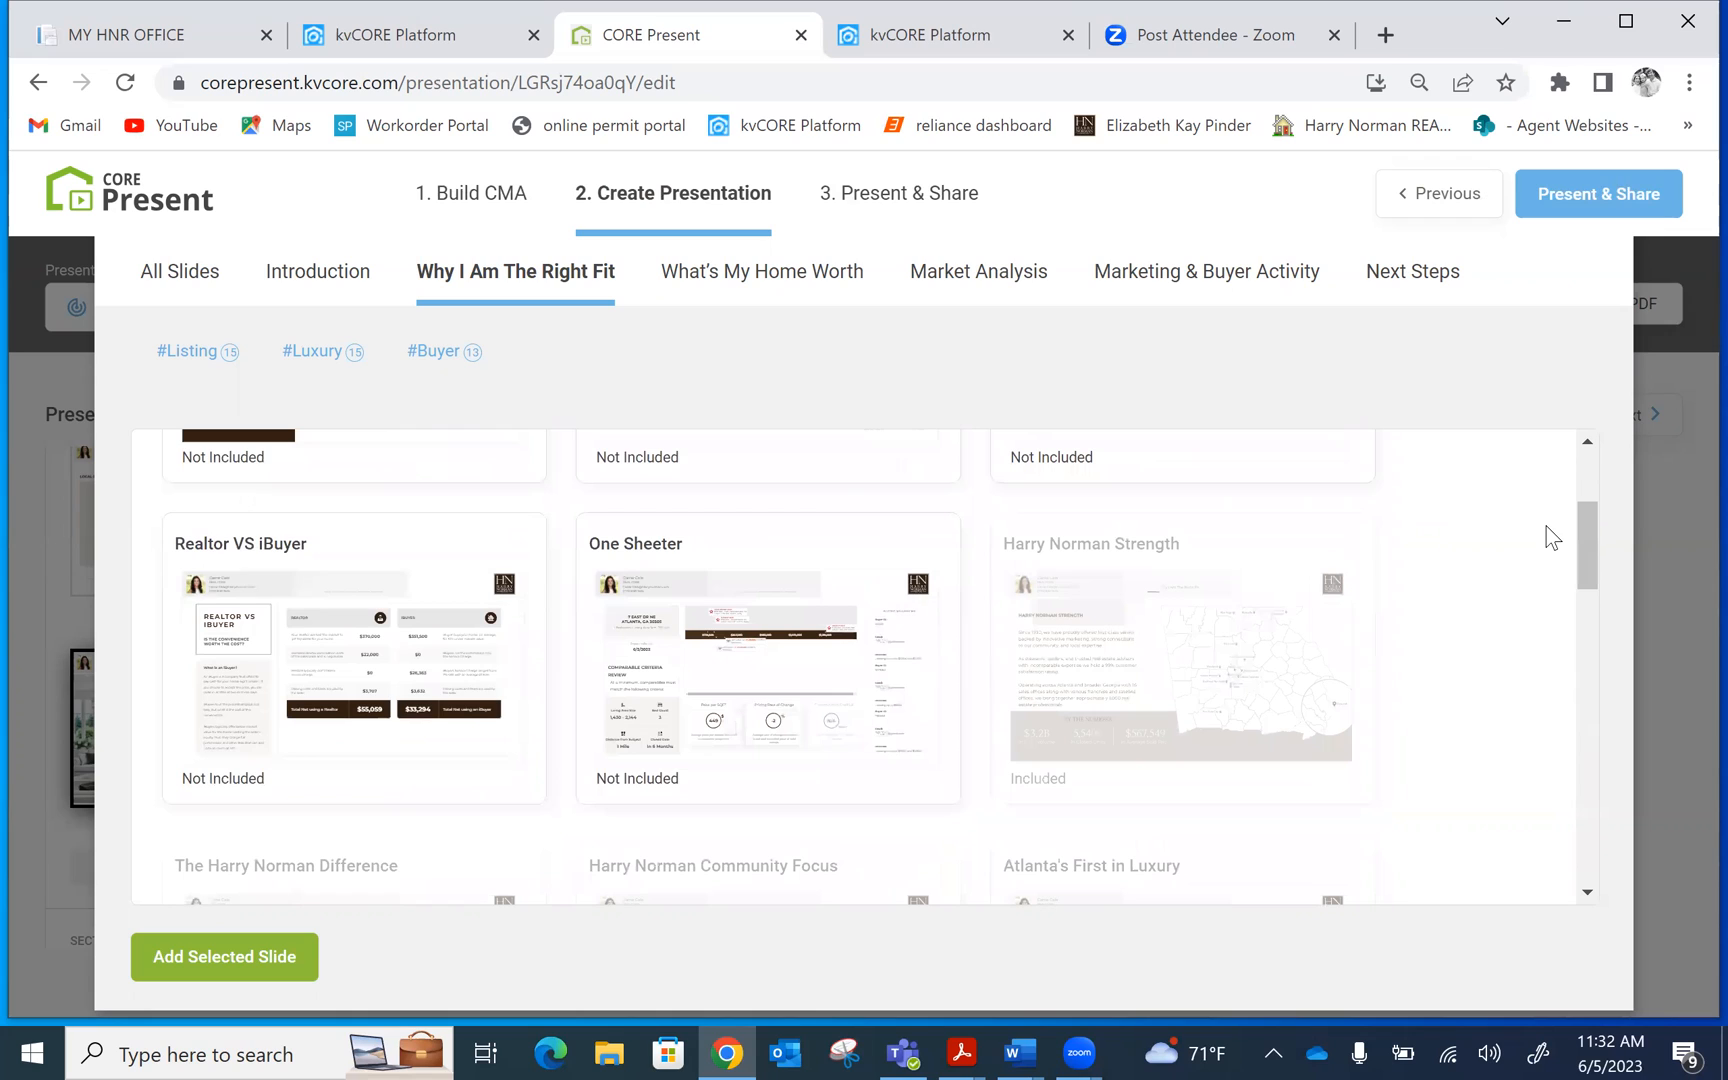
{"action": "left_click", "coordinate": [789, 664]}
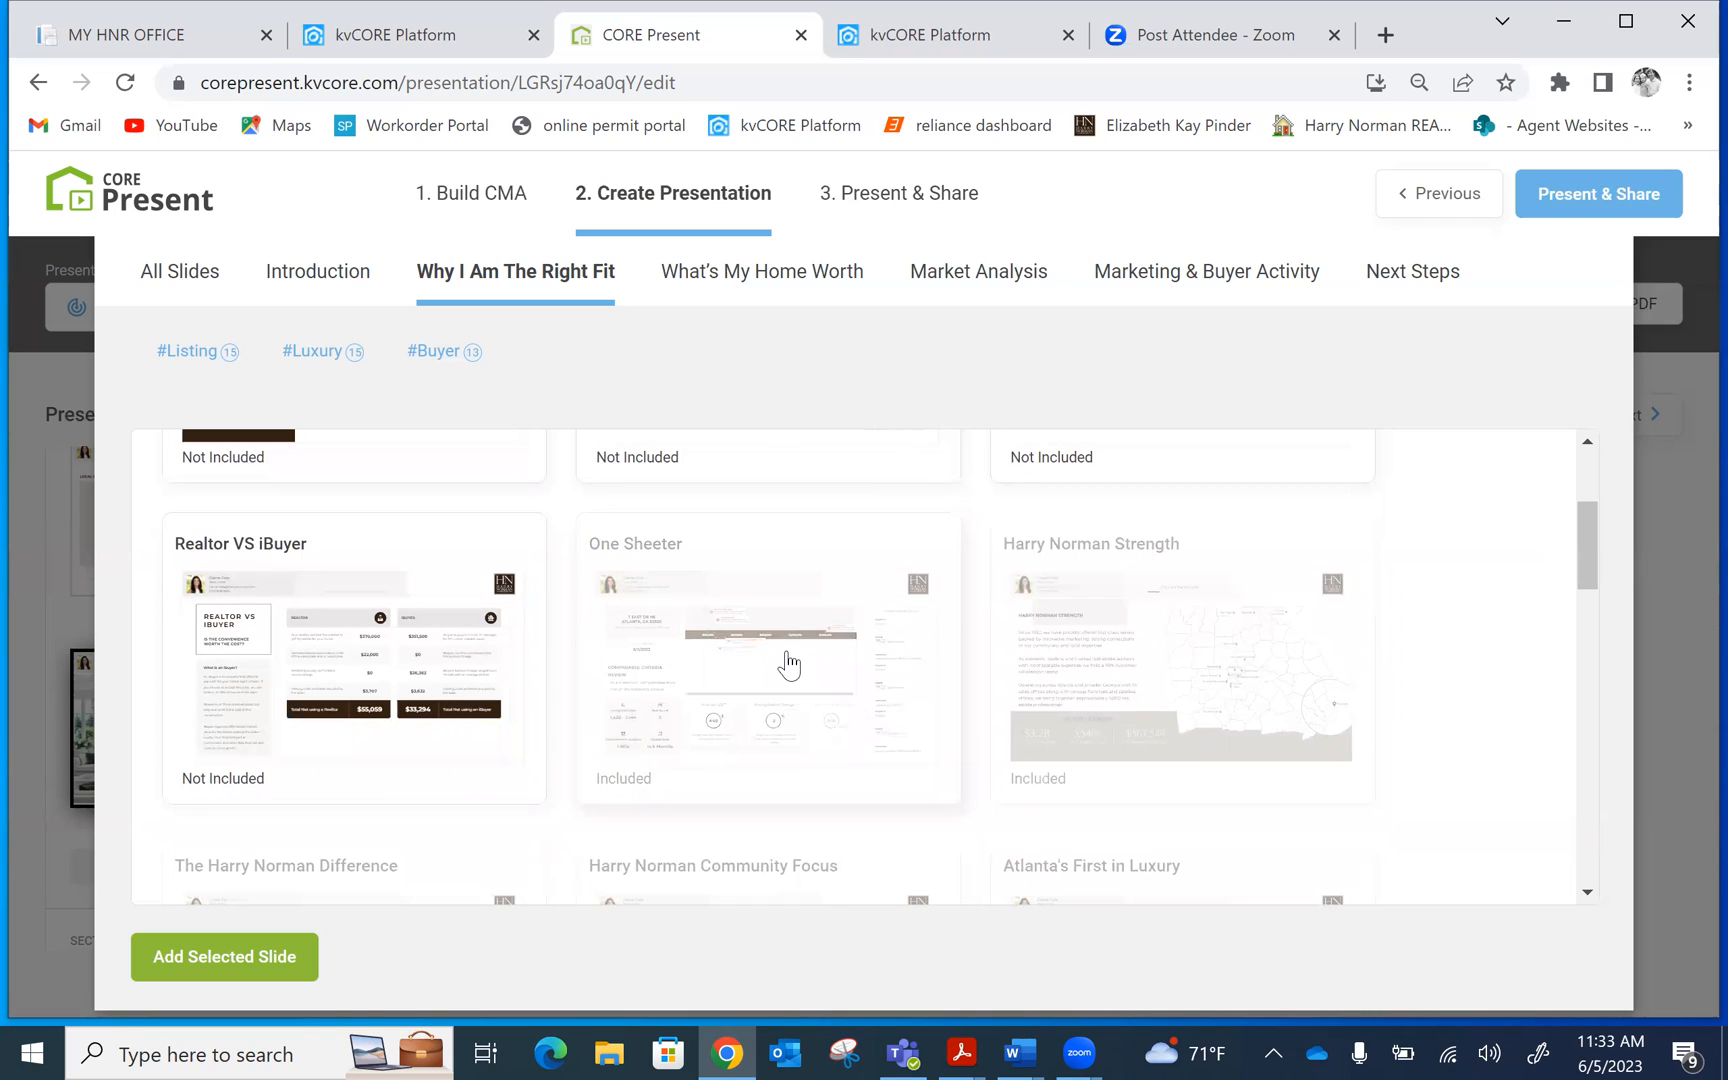
{"action": "left_click", "coordinate": [197, 968]}
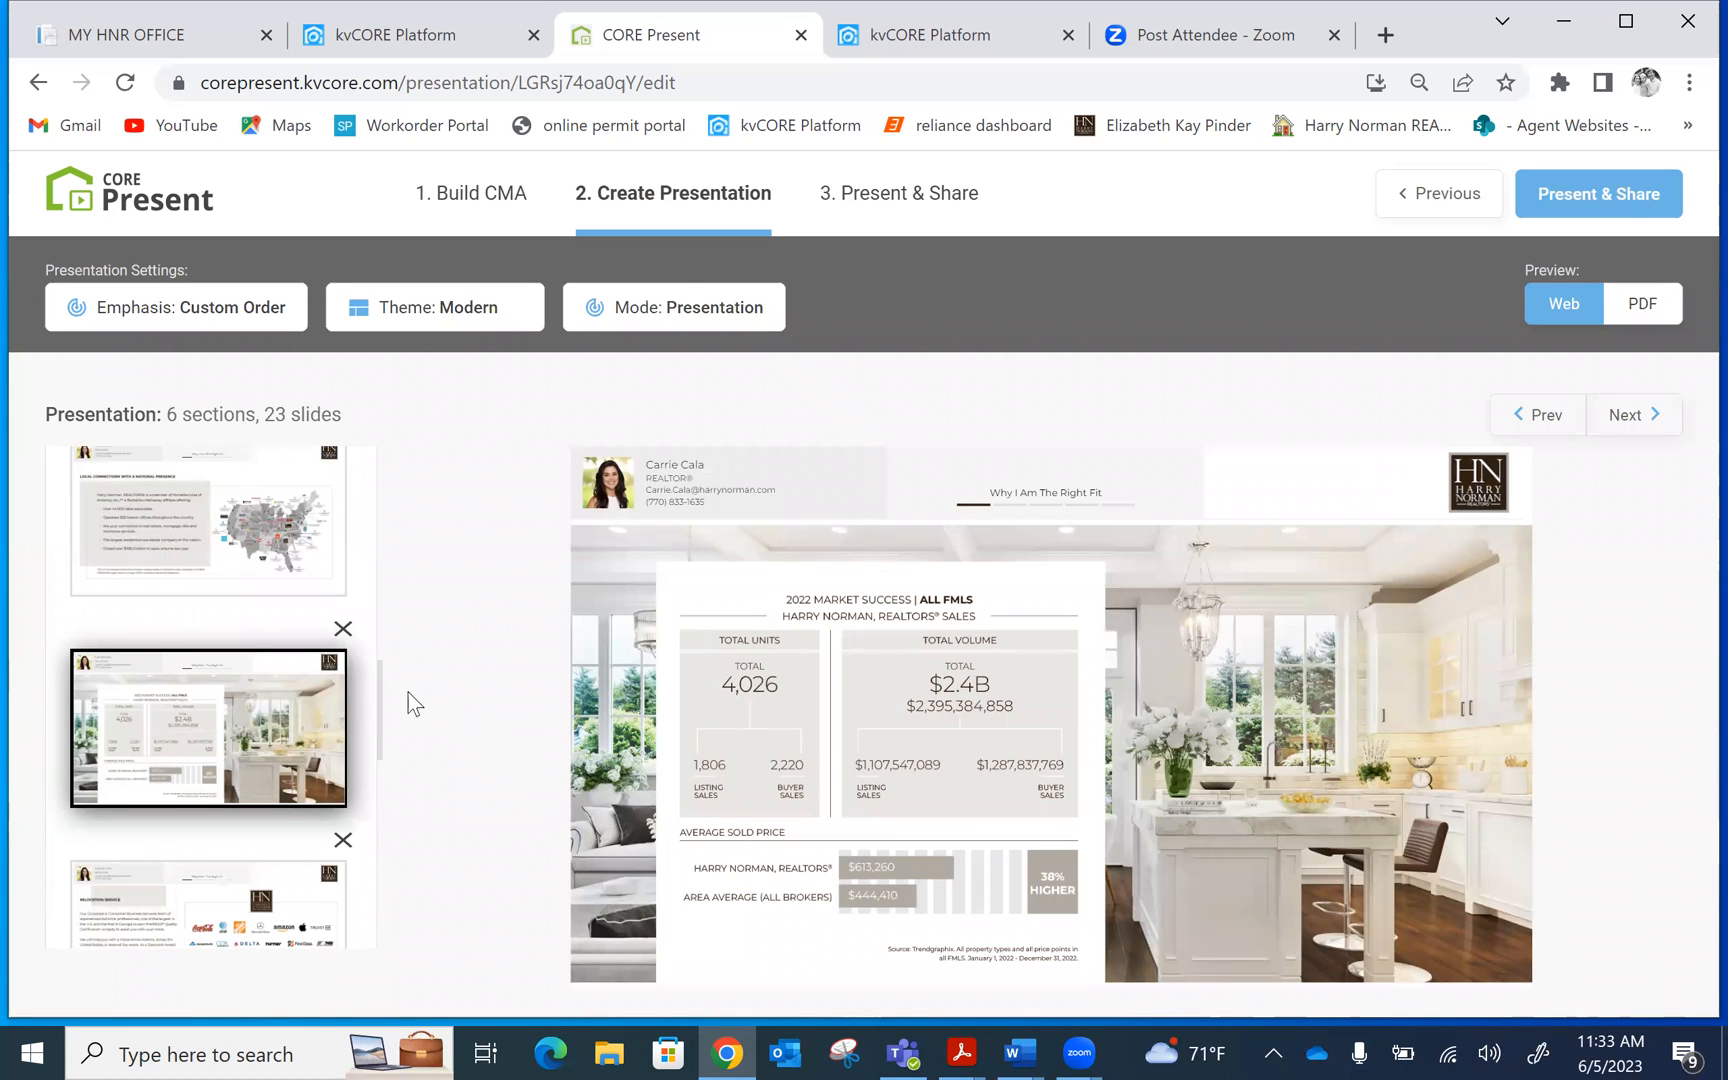
Preview the comparable criteria review slide and move The Best of the Best slide earlier
{"action": "left_click_drag", "start_coordinate": [382, 682], "coordinate": [374, 751]}
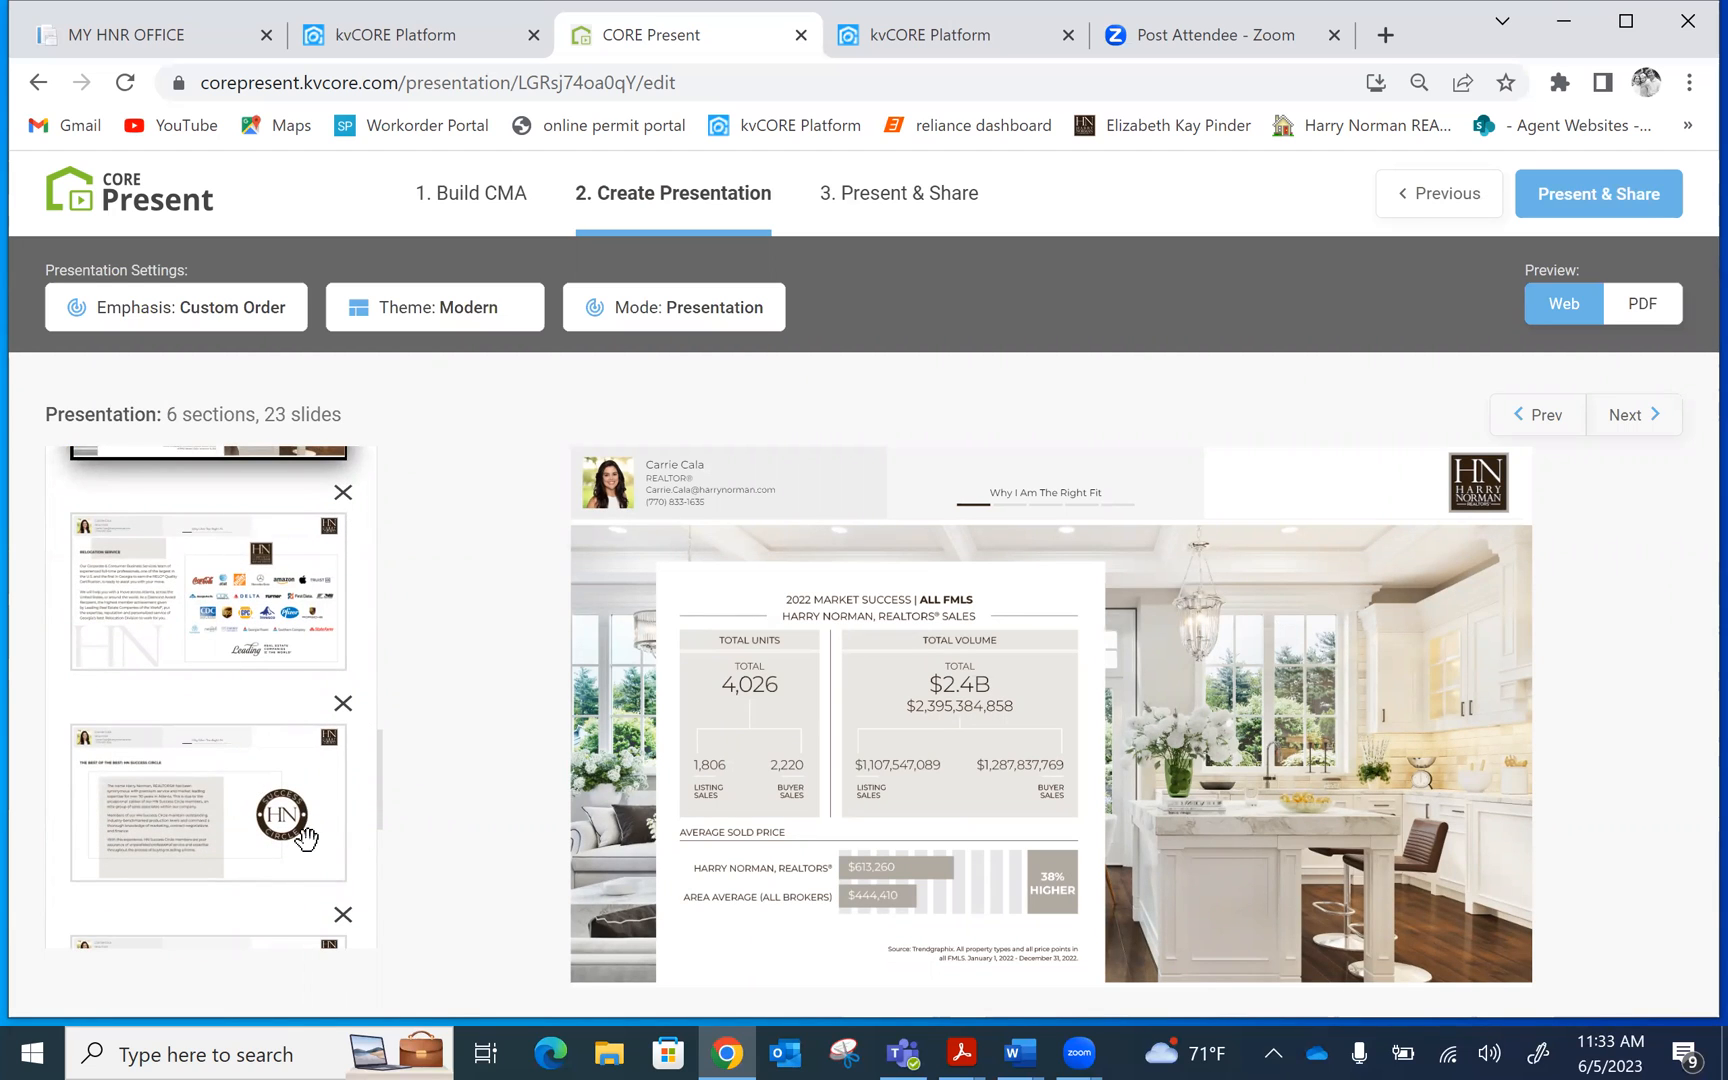
{"action": "left_click_drag", "start_coordinate": [378, 755], "coordinate": [370, 812]}
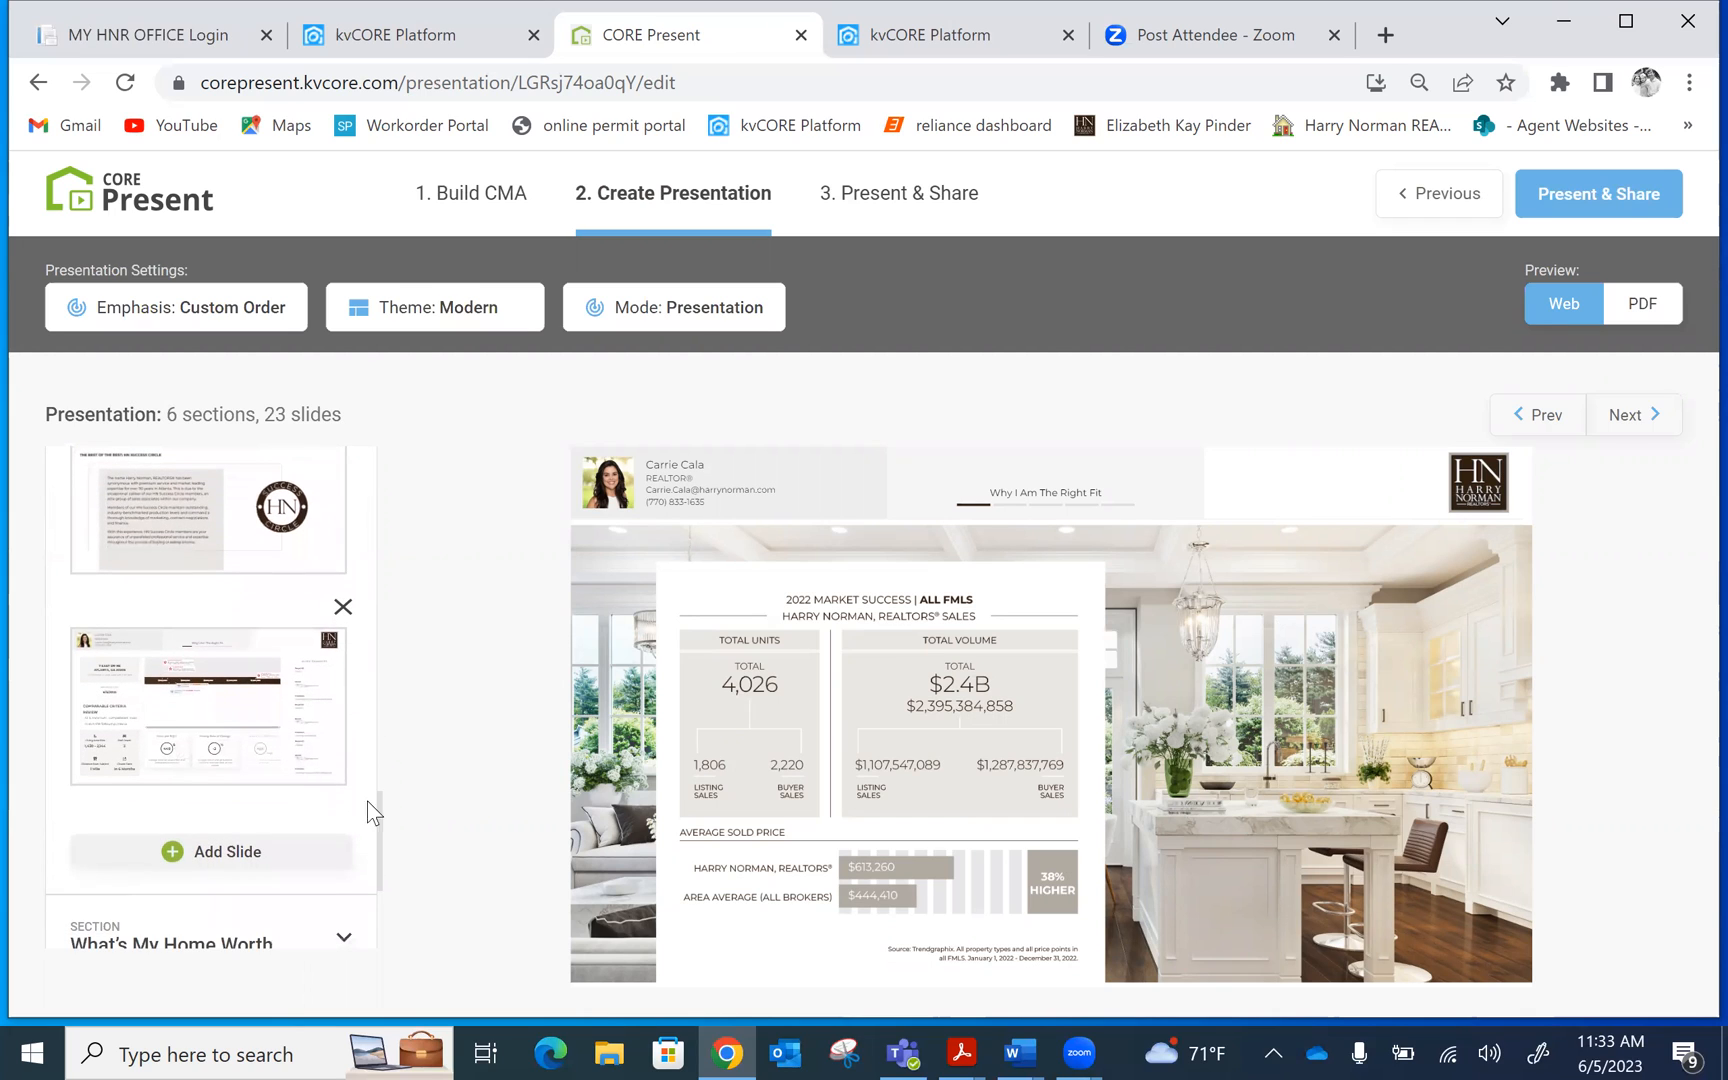
{"action": "left_click", "coordinate": [190, 690]}
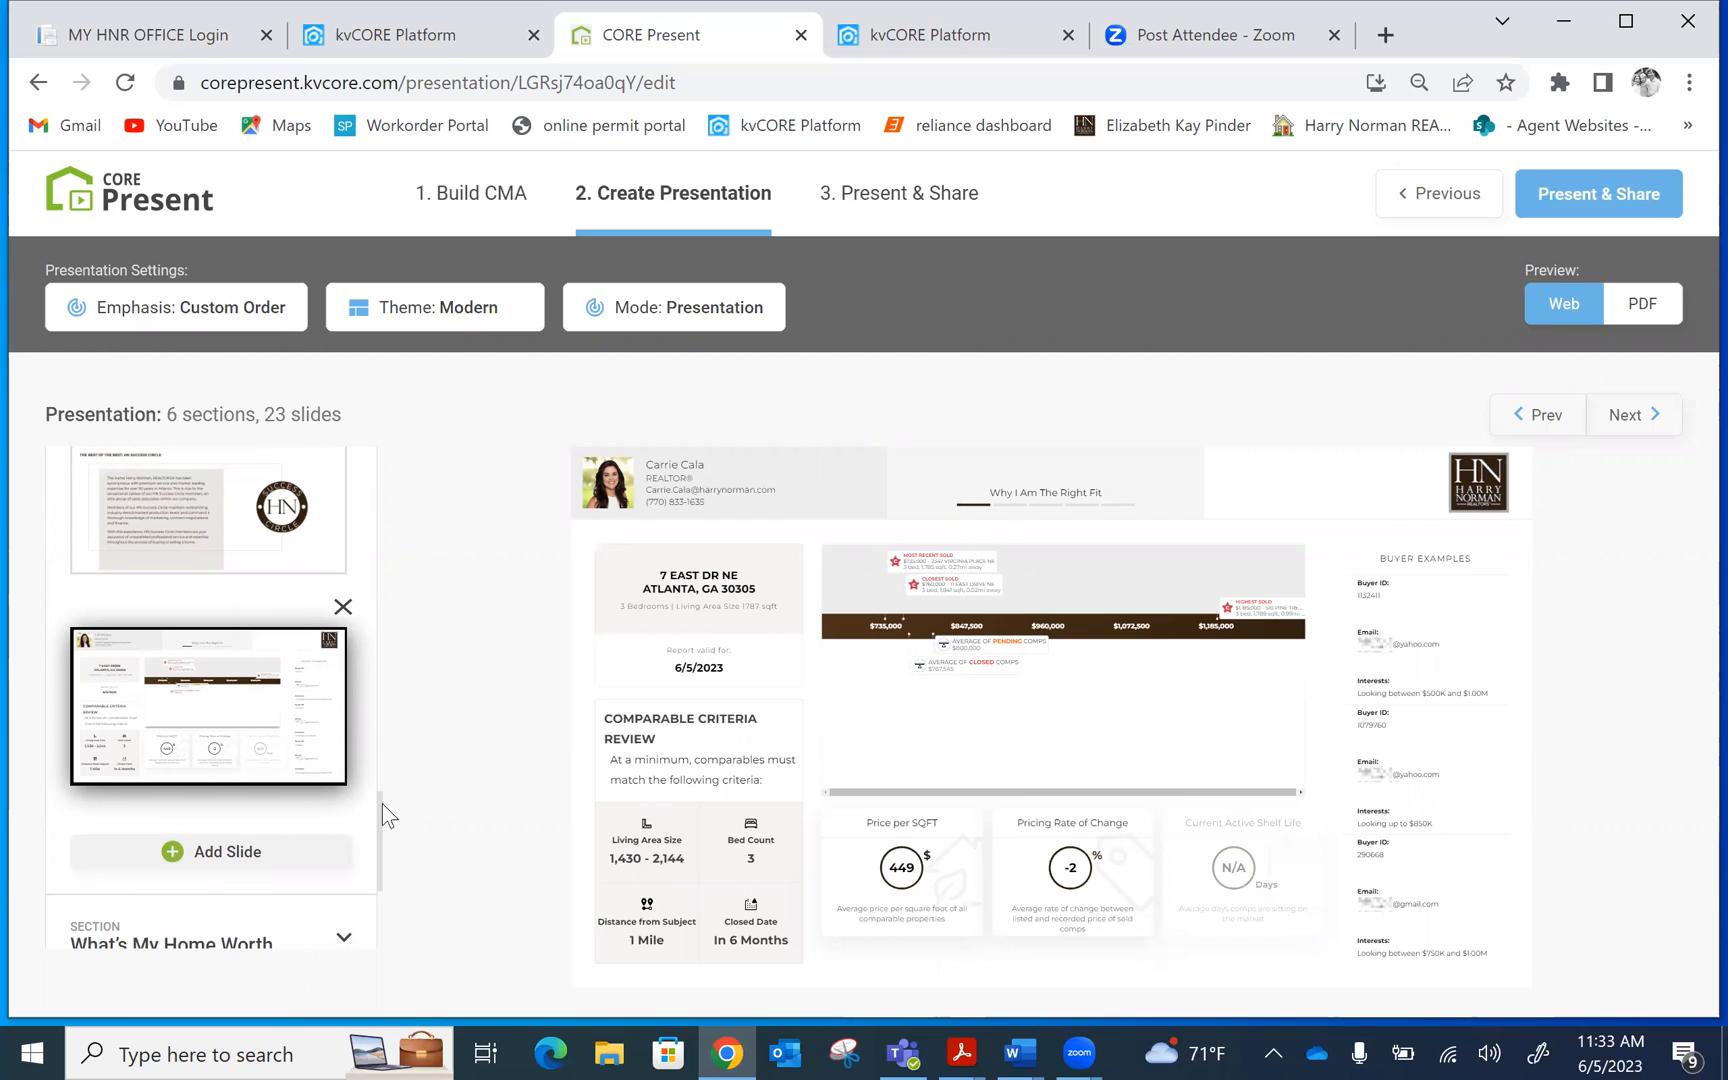
{"action": "left_click_drag", "start_coordinate": [379, 796], "coordinate": [401, 748]}
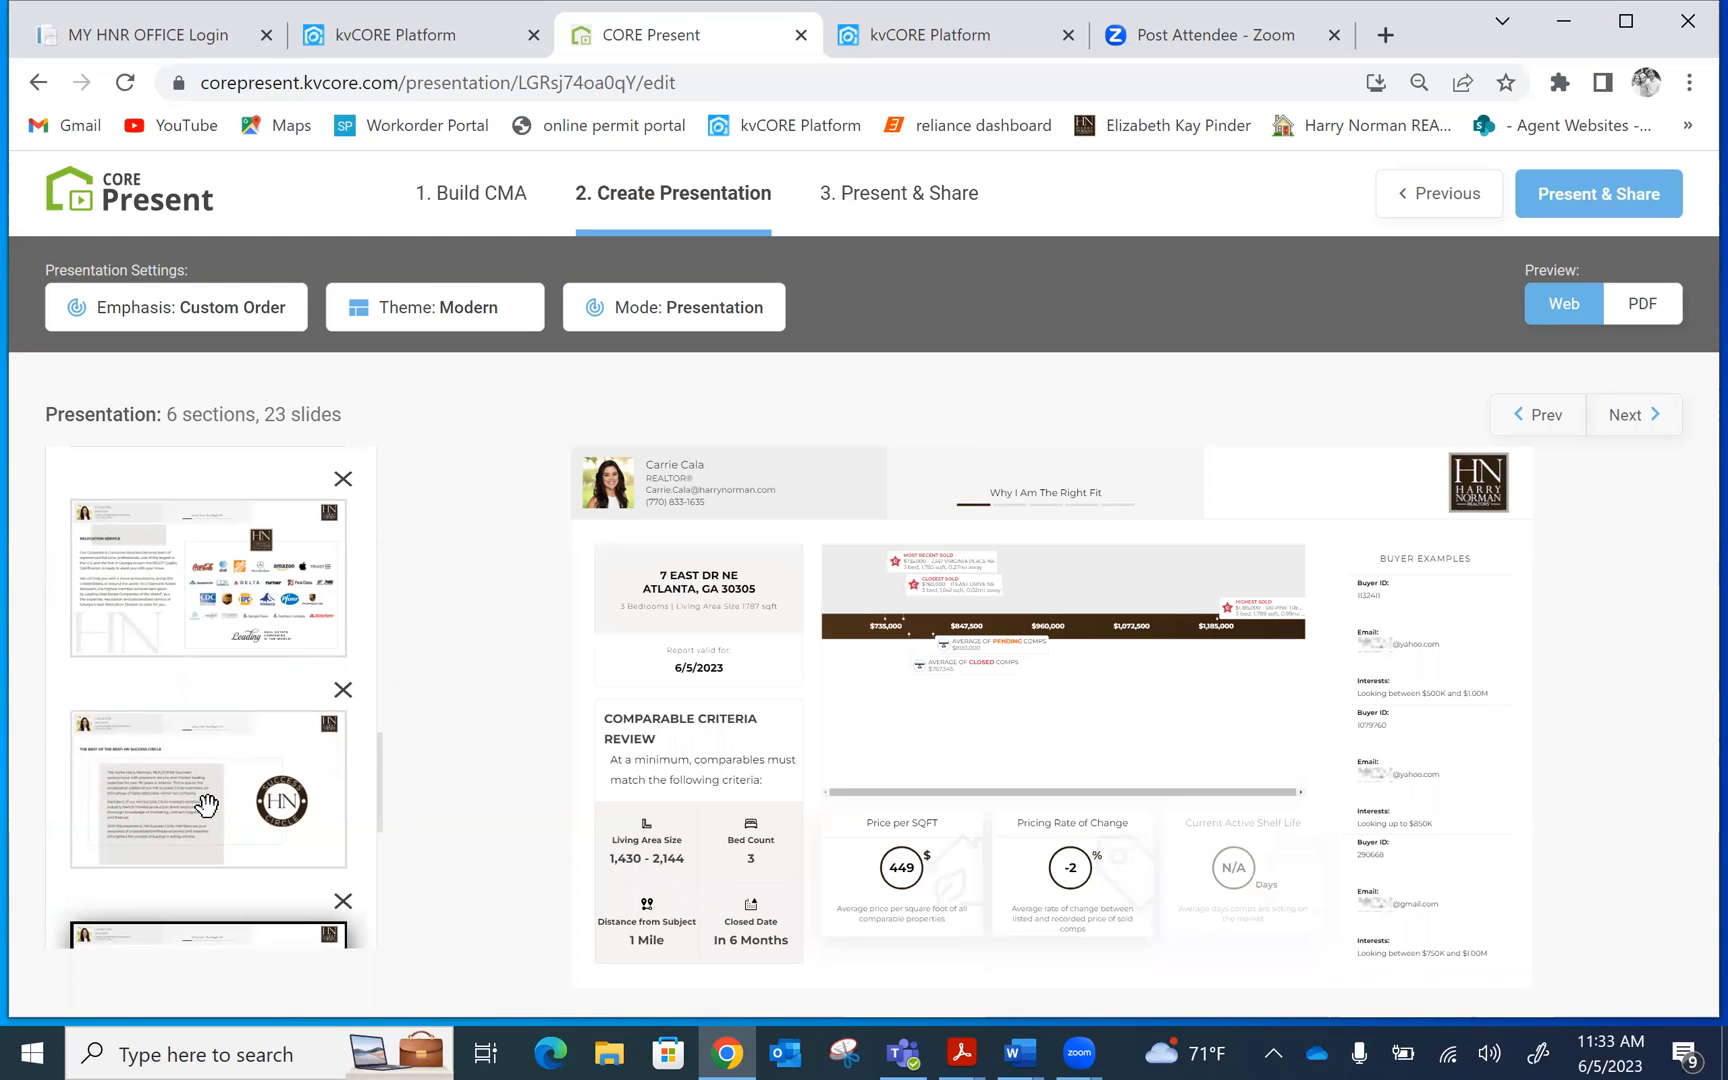
{"action": "left_click_drag", "start_coordinate": [206, 804], "coordinate": [240, 460]}
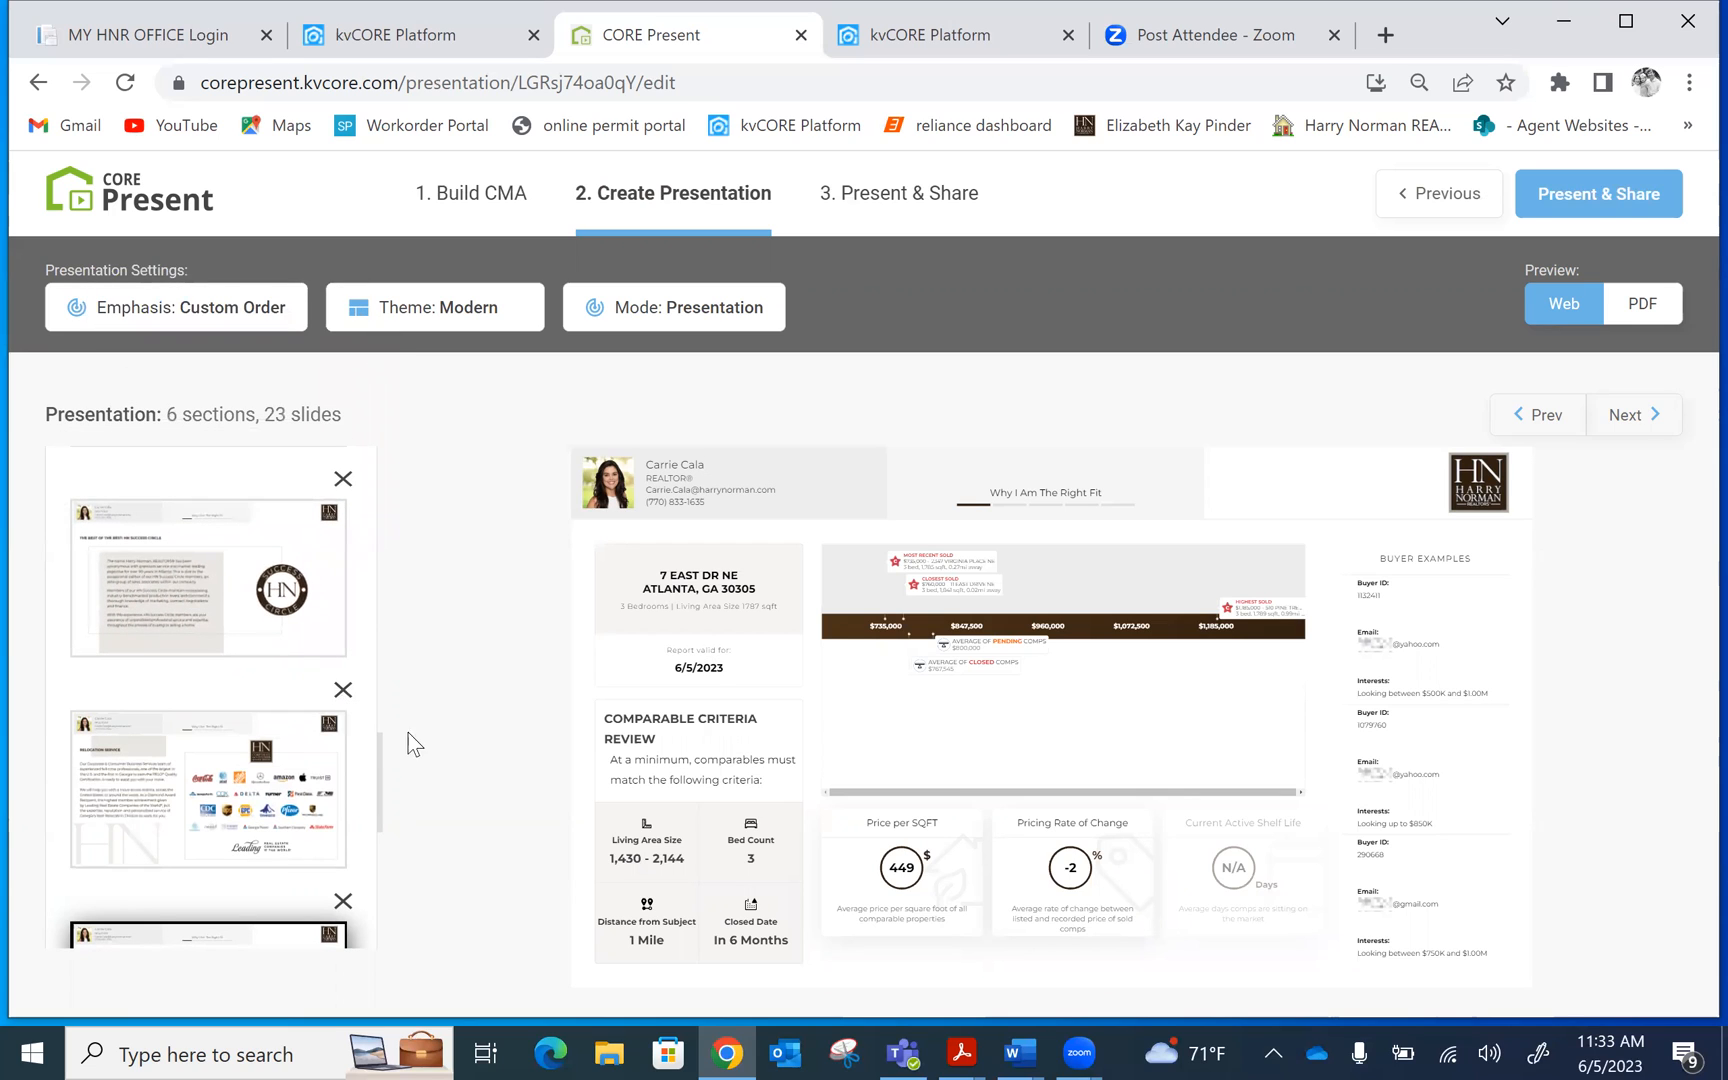
{"action": "left_click_drag", "start_coordinate": [378, 748], "coordinate": [377, 713]}
{"action": "left_click_drag", "start_coordinate": [145, 745], "coordinate": [127, 518]}
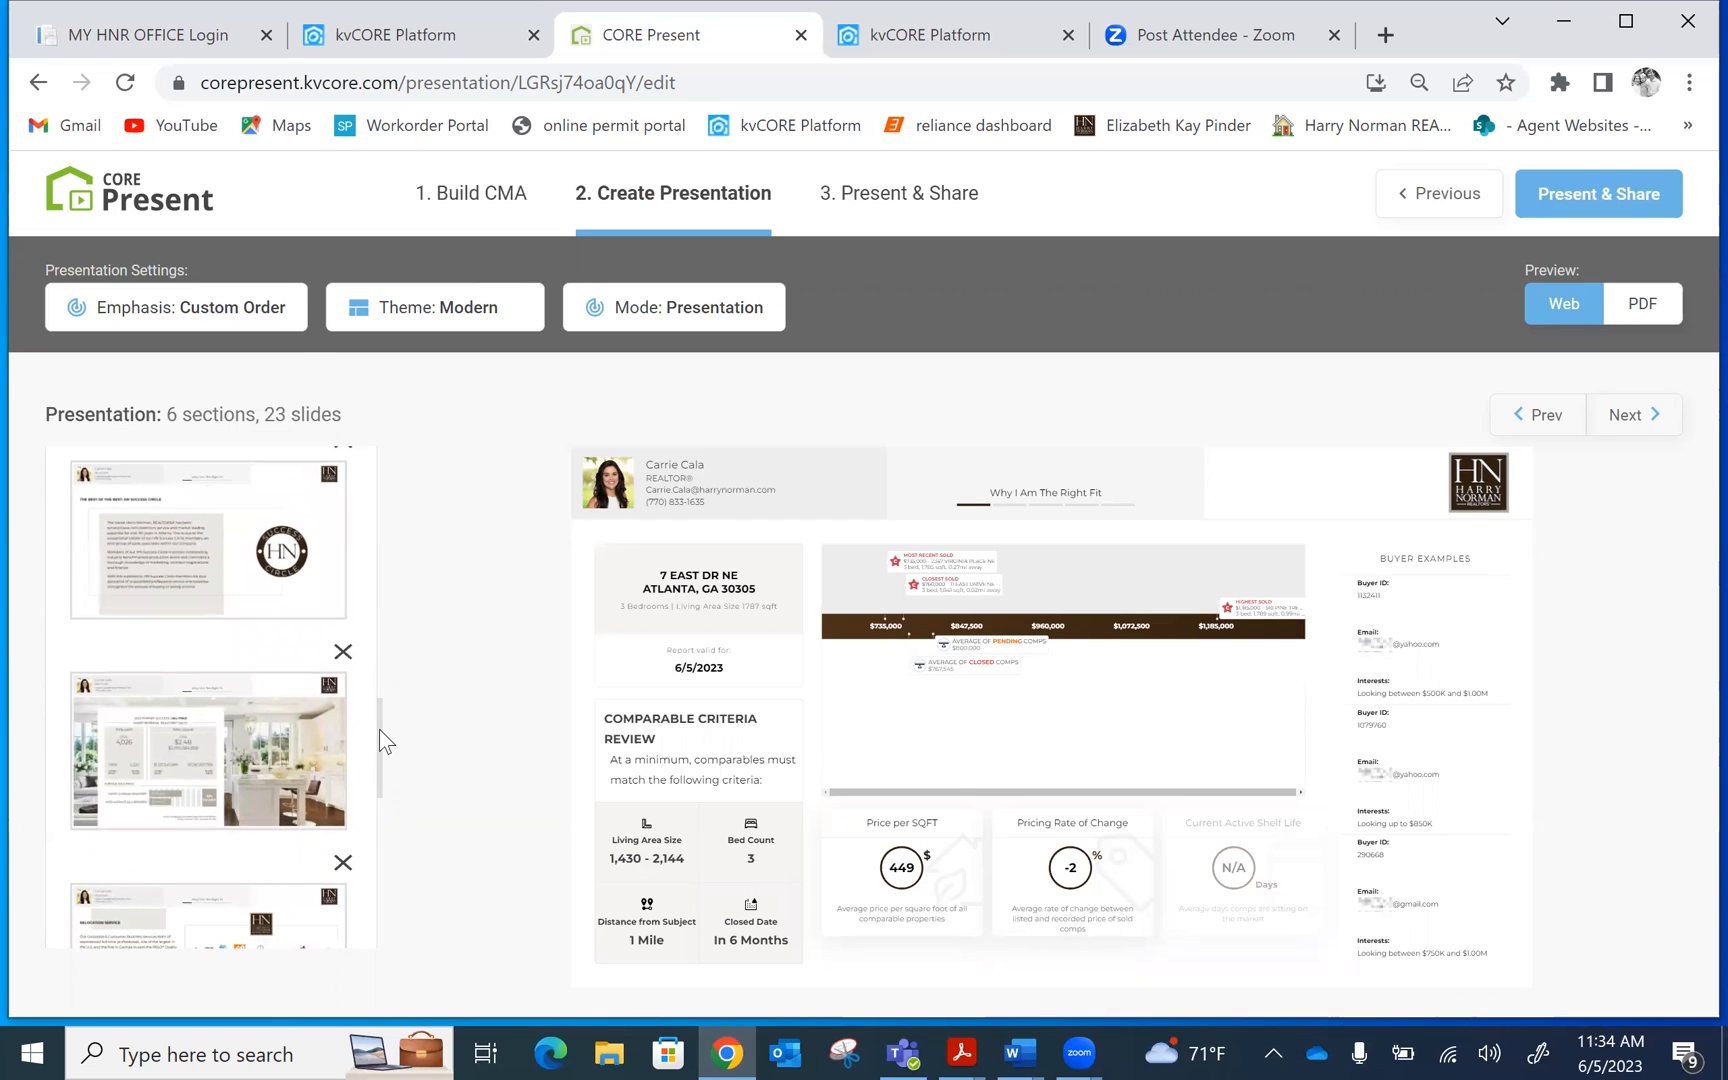
{"action": "left_click_drag", "start_coordinate": [380, 729], "coordinate": [382, 647]}
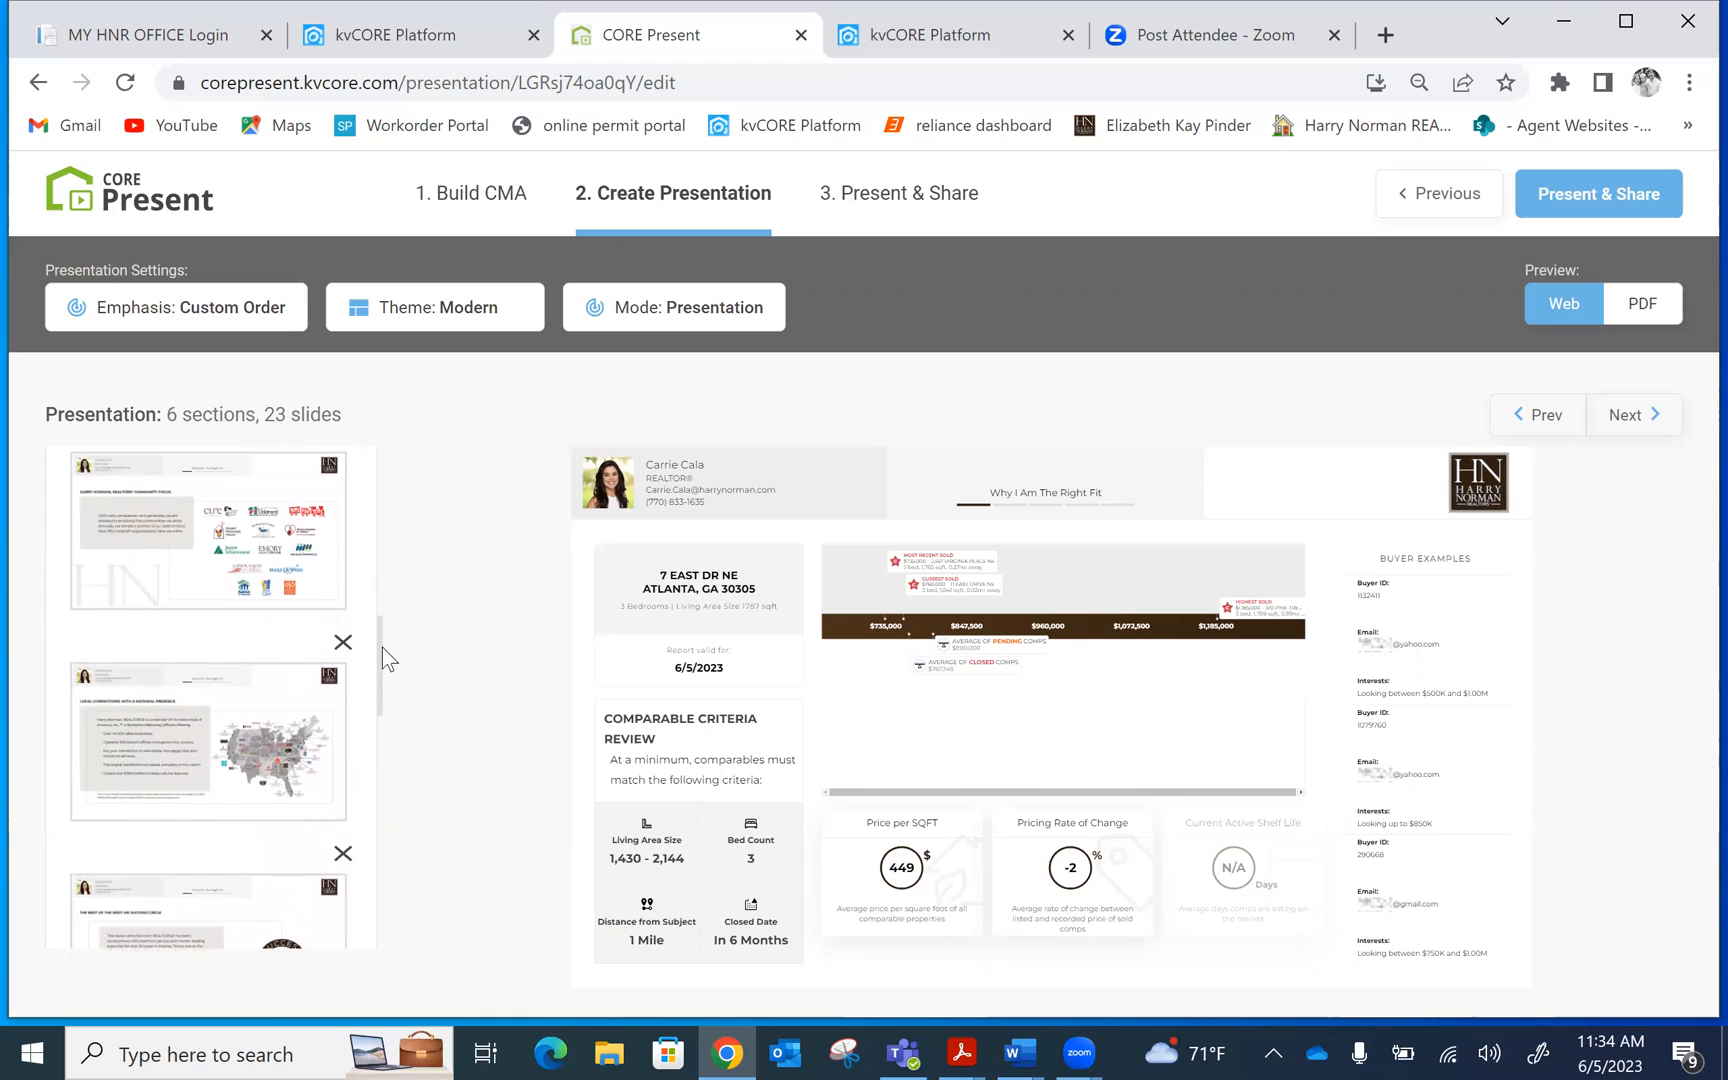
Delete the Local Connections US map and Community Focus slides, leaving 21 slides
{"action": "left_click", "coordinate": [343, 632]}
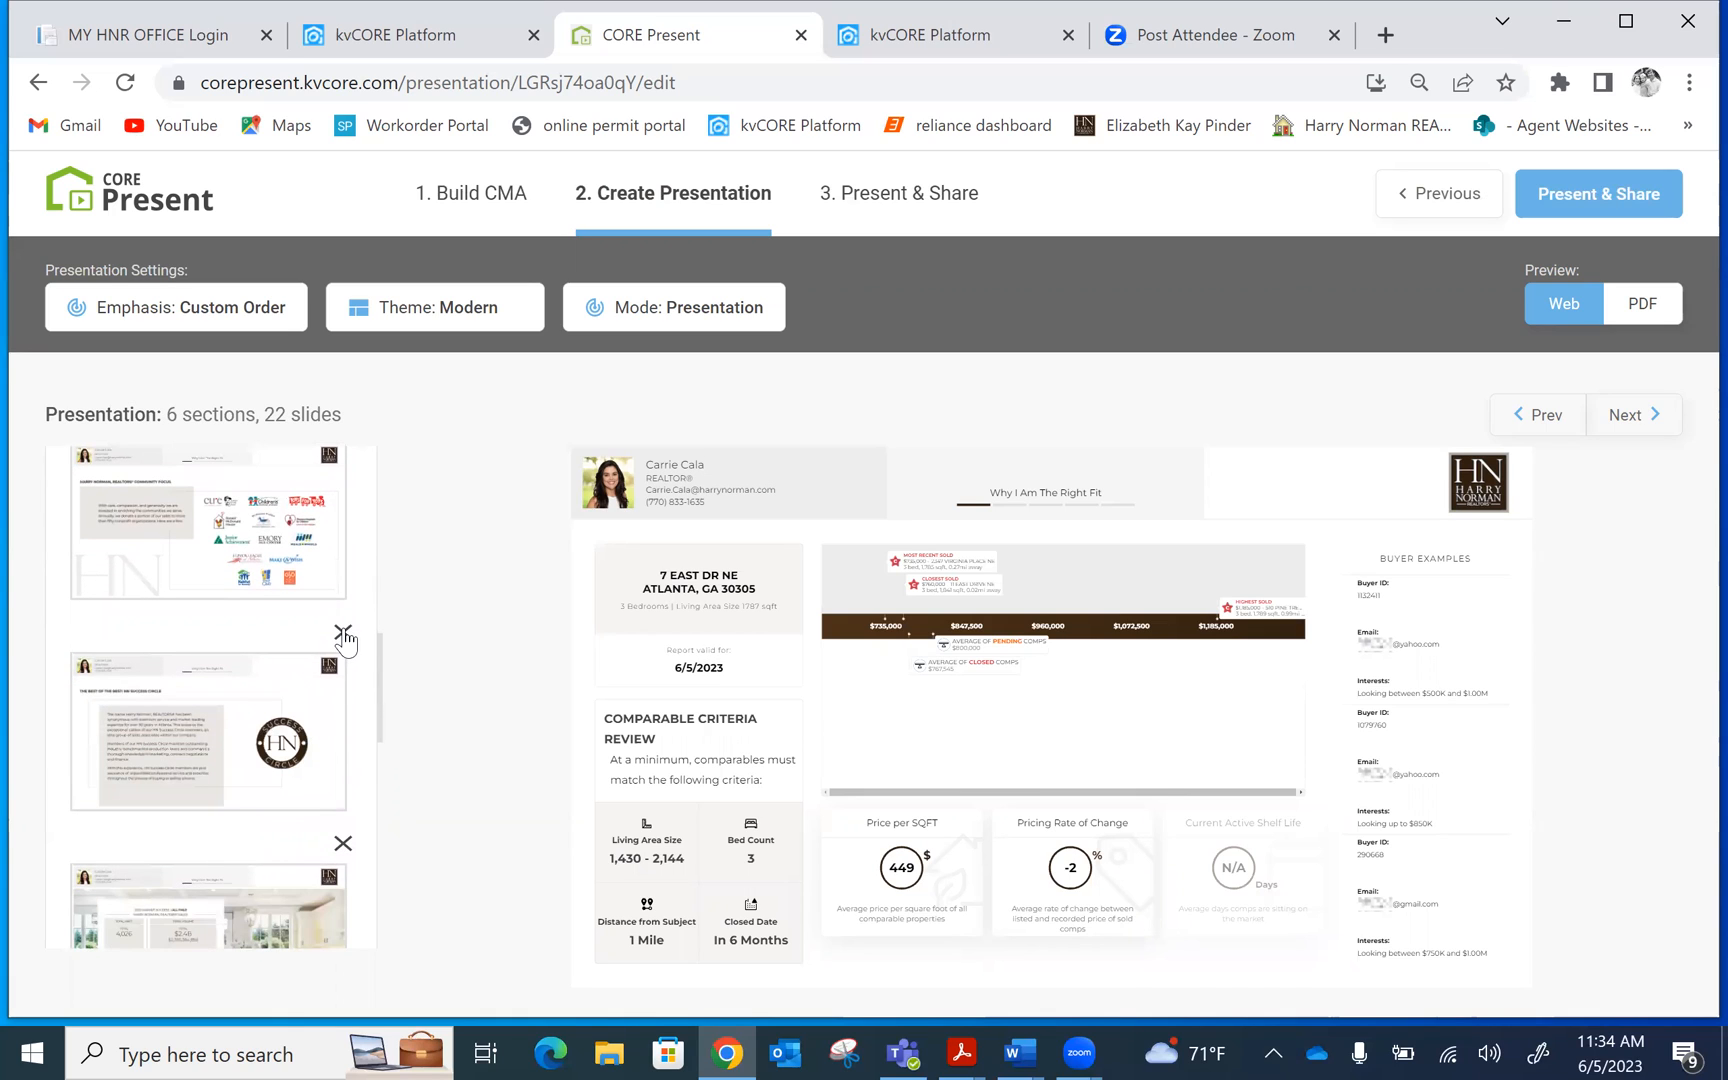
{"action": "left_click_drag", "start_coordinate": [382, 664], "coordinate": [377, 603]}
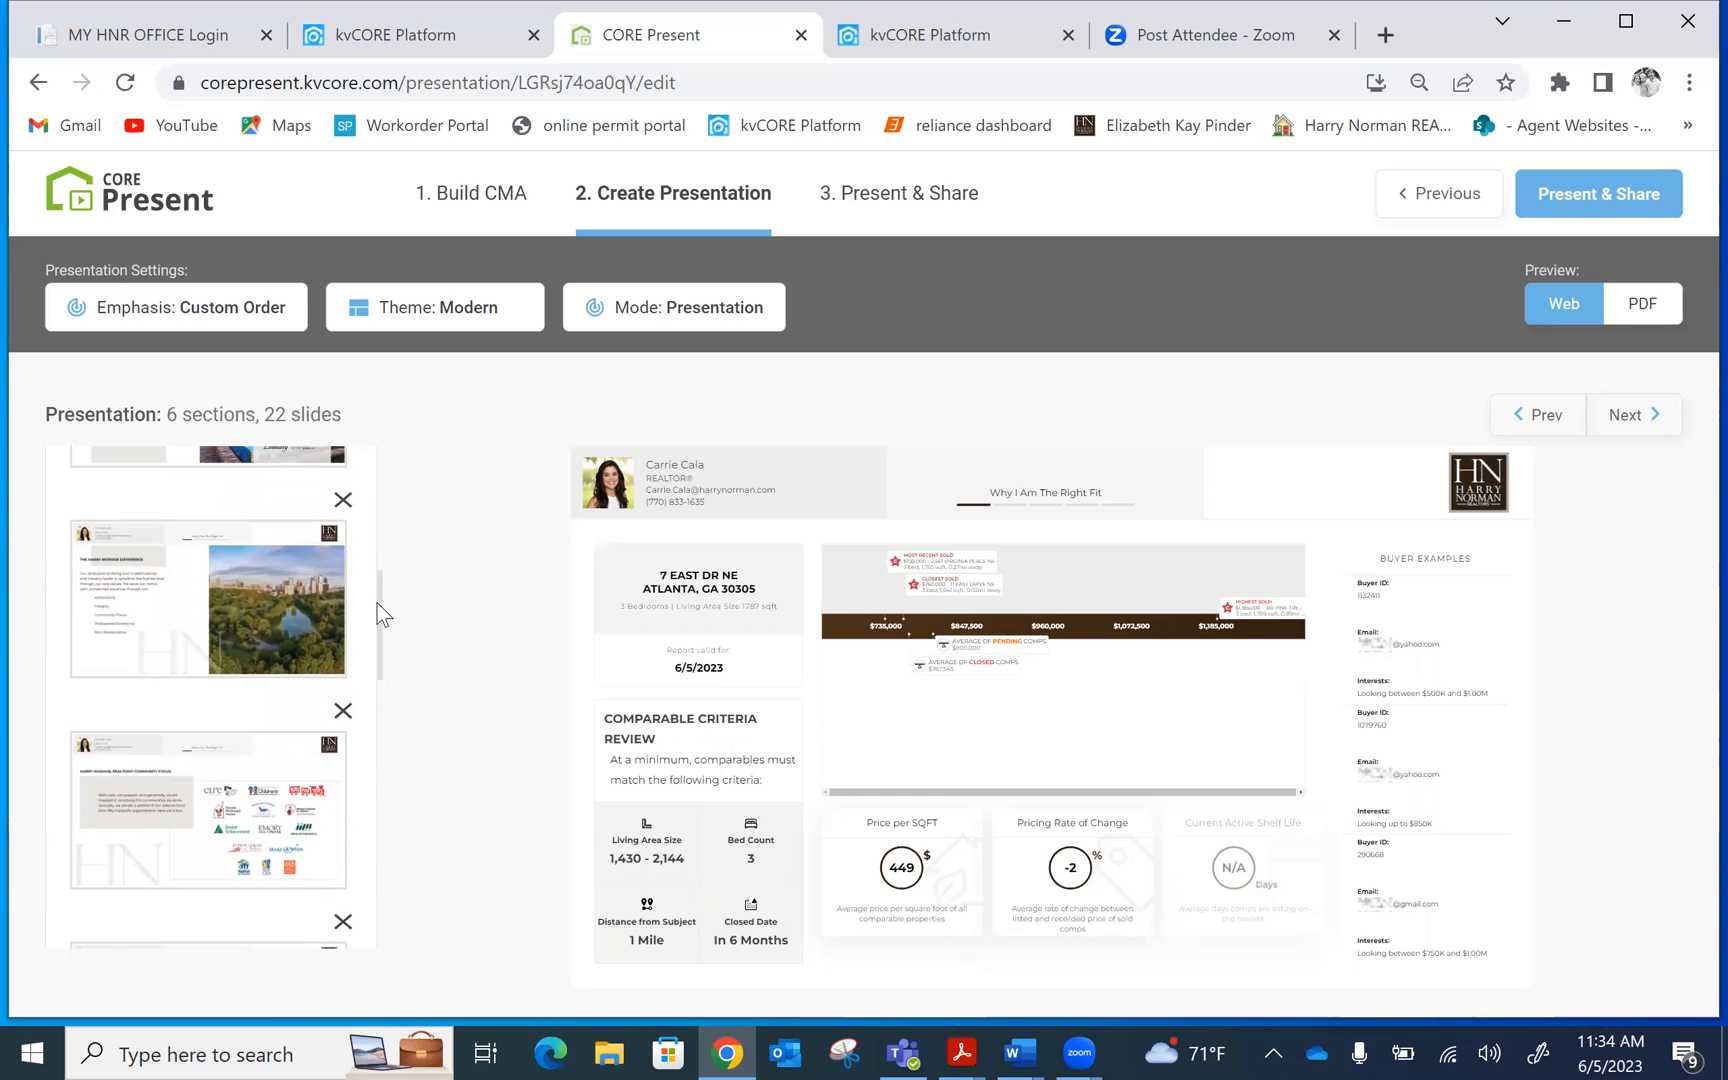
{"action": "left_click", "coordinate": [342, 711]}
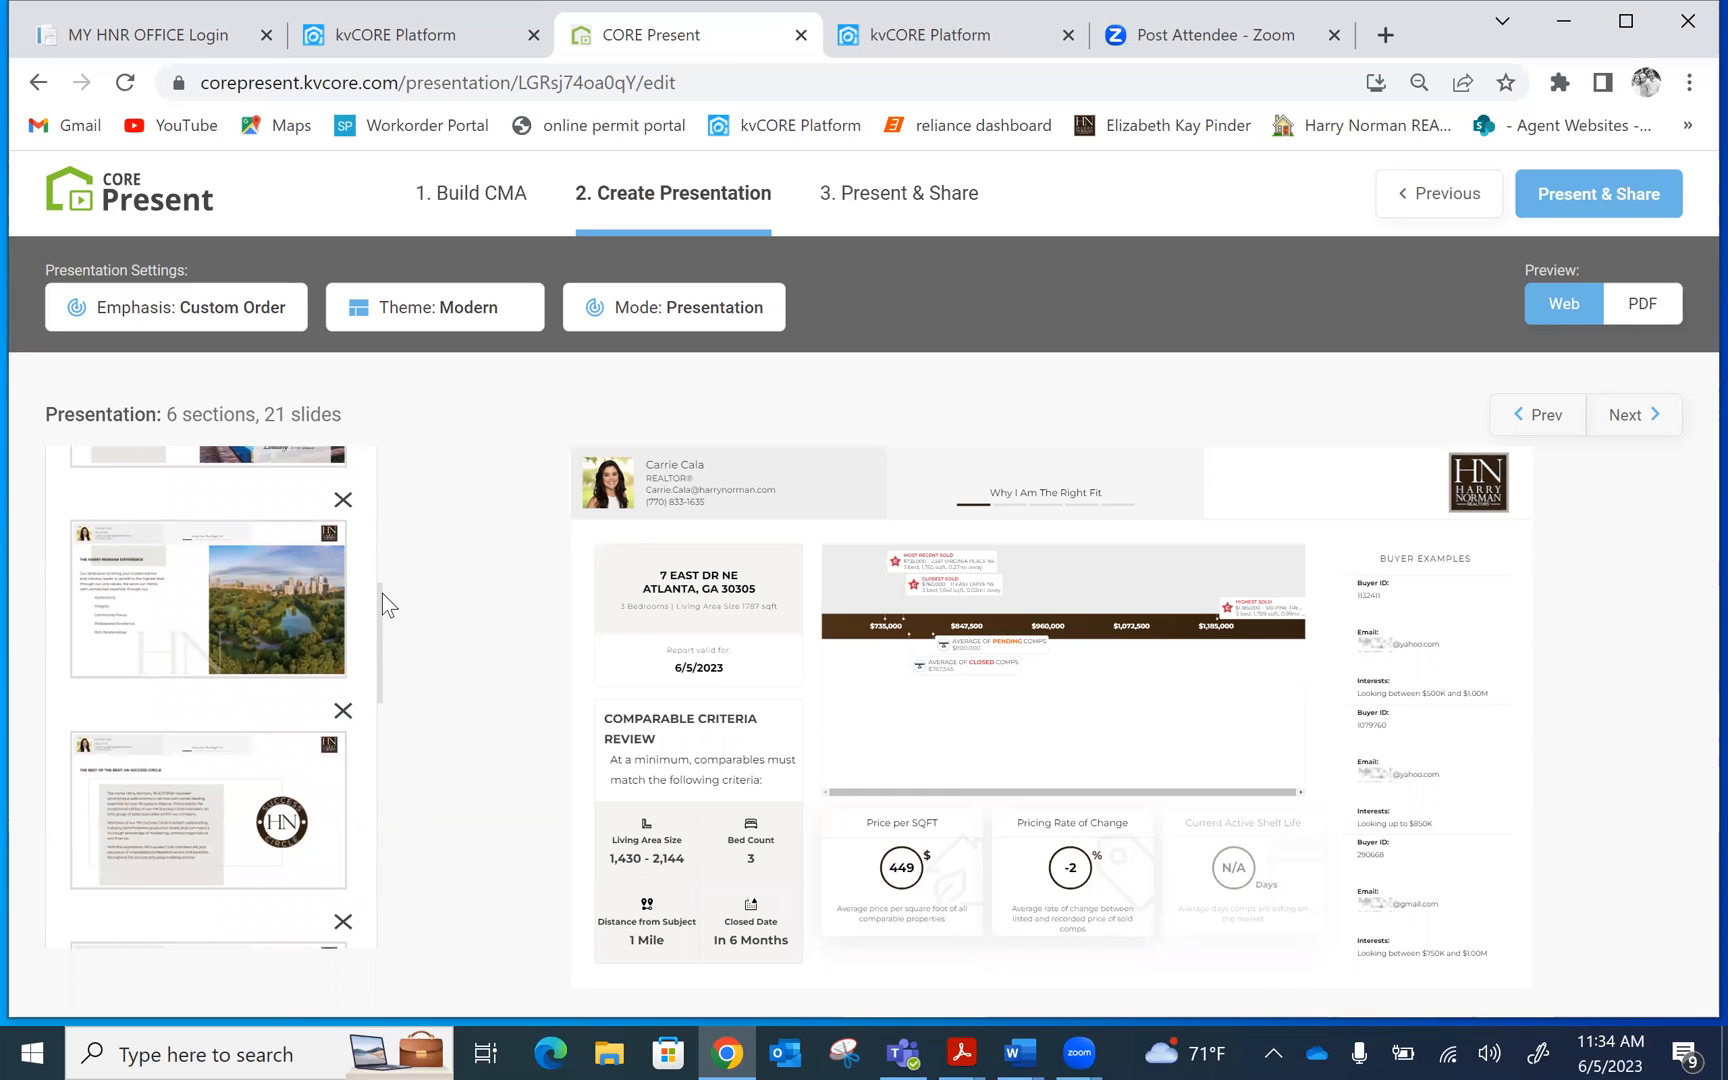
{"action": "left_click_drag", "start_coordinate": [380, 607], "coordinate": [385, 882]}
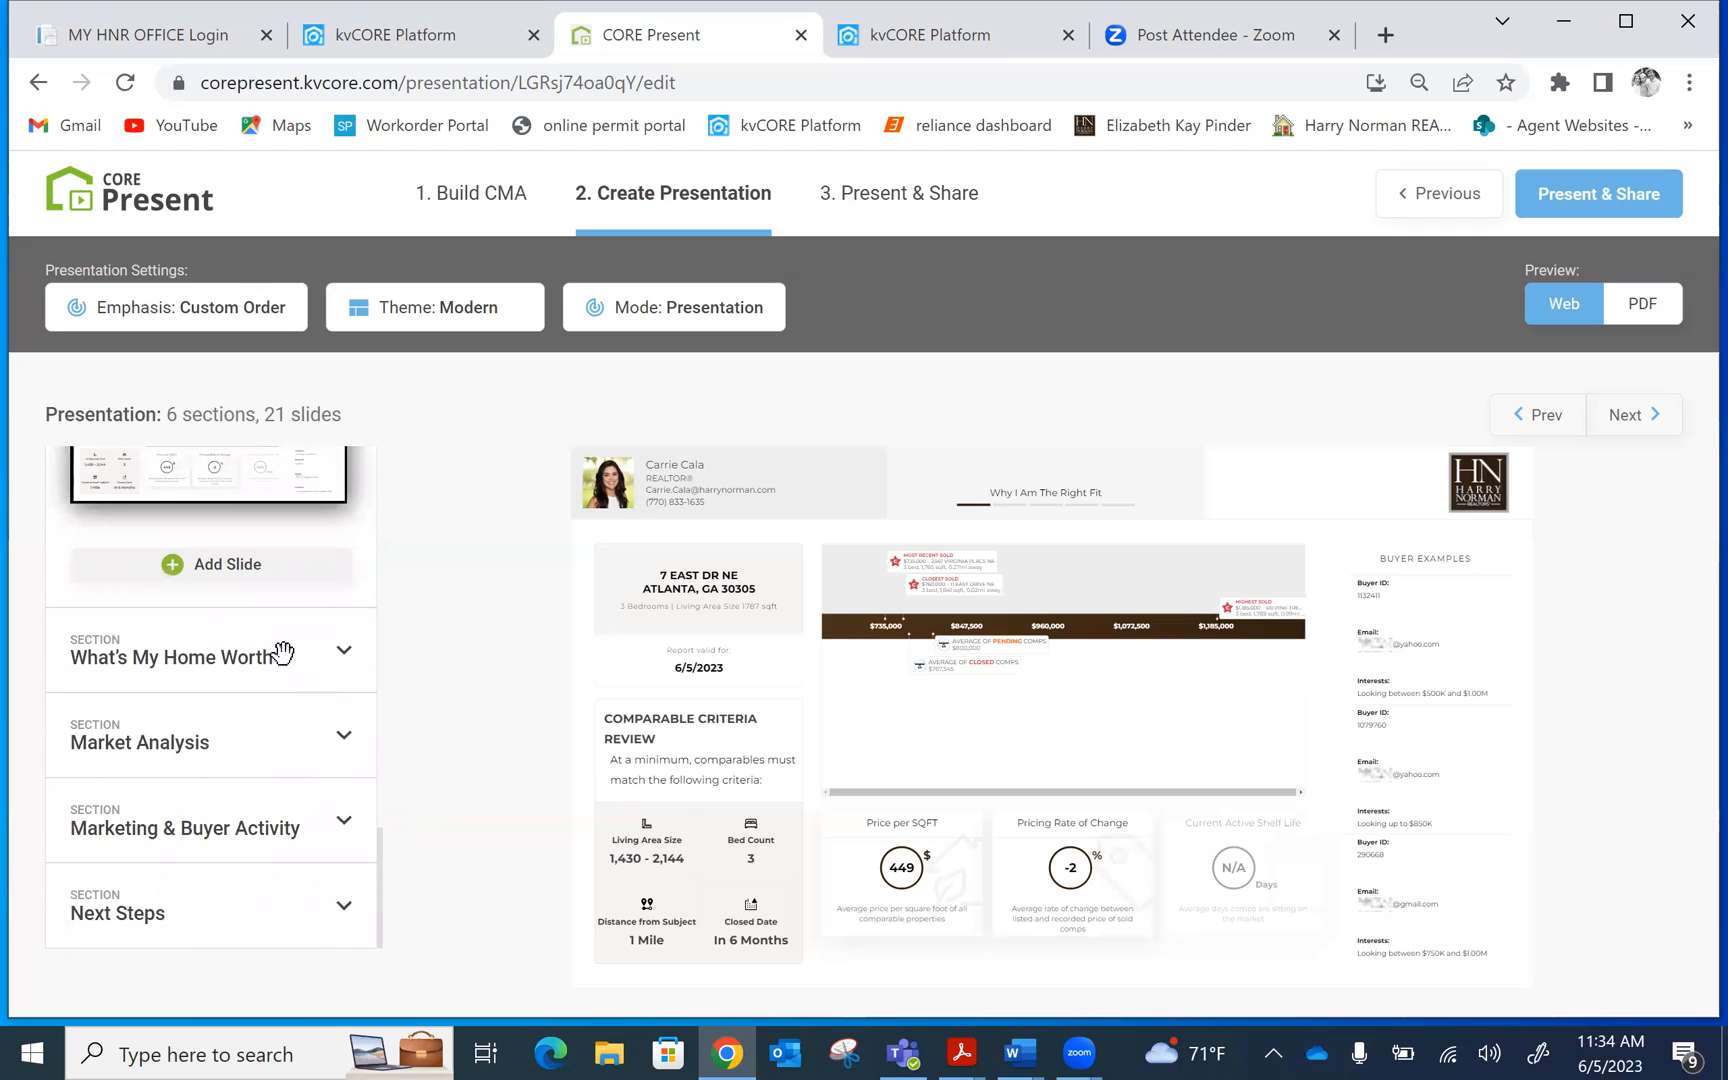
{"action": "left_click", "coordinate": [245, 650]}
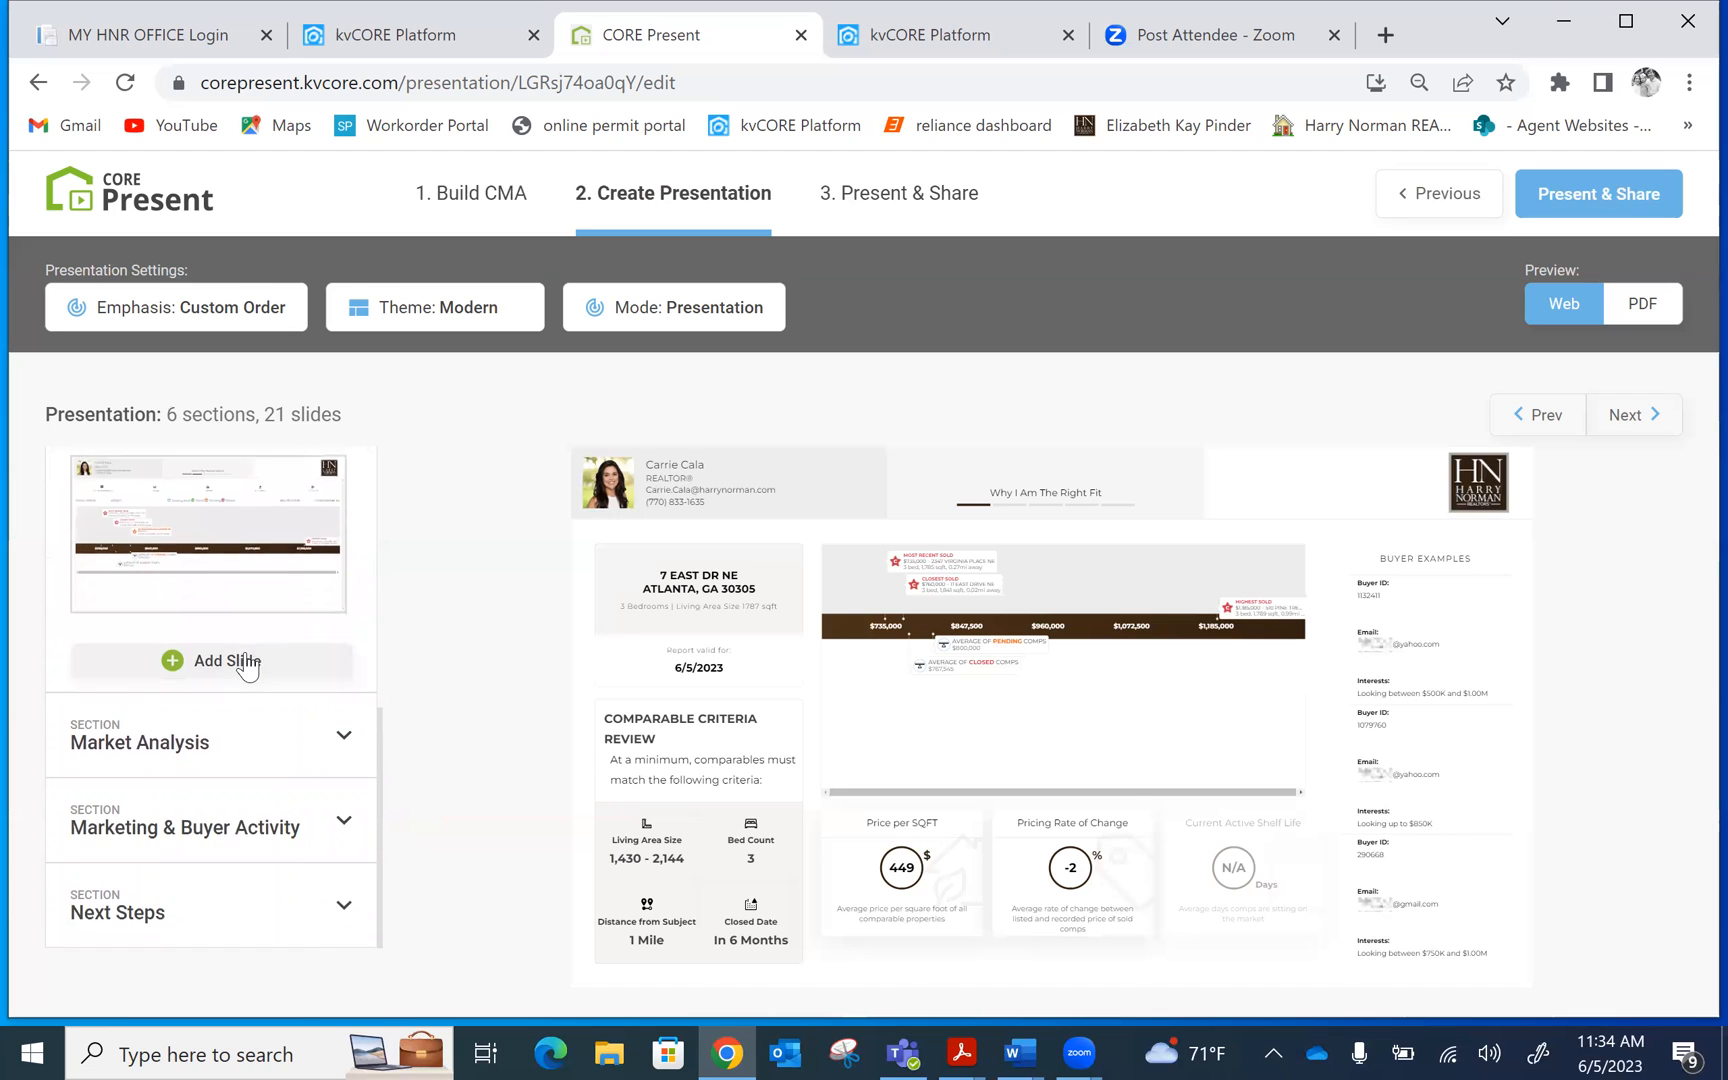
{"action": "left_click_drag", "start_coordinate": [378, 737], "coordinate": [389, 653]}
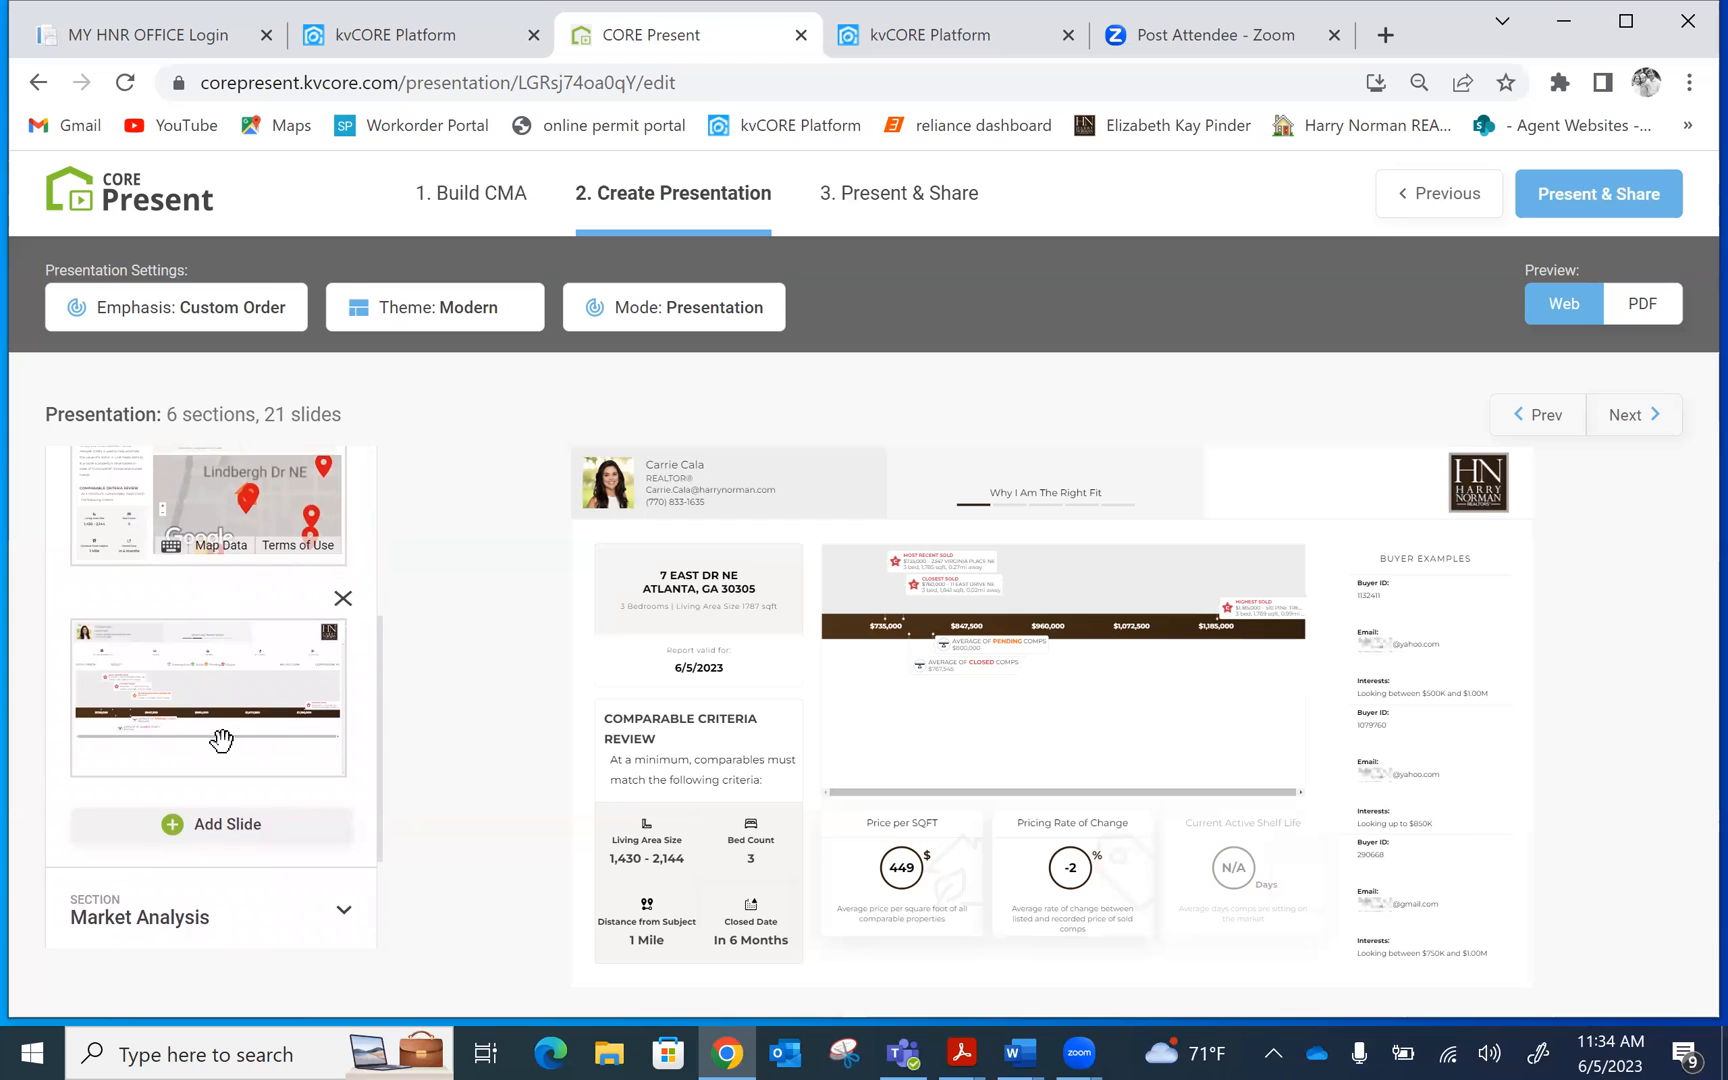
{"action": "left_click", "coordinate": [247, 833]}
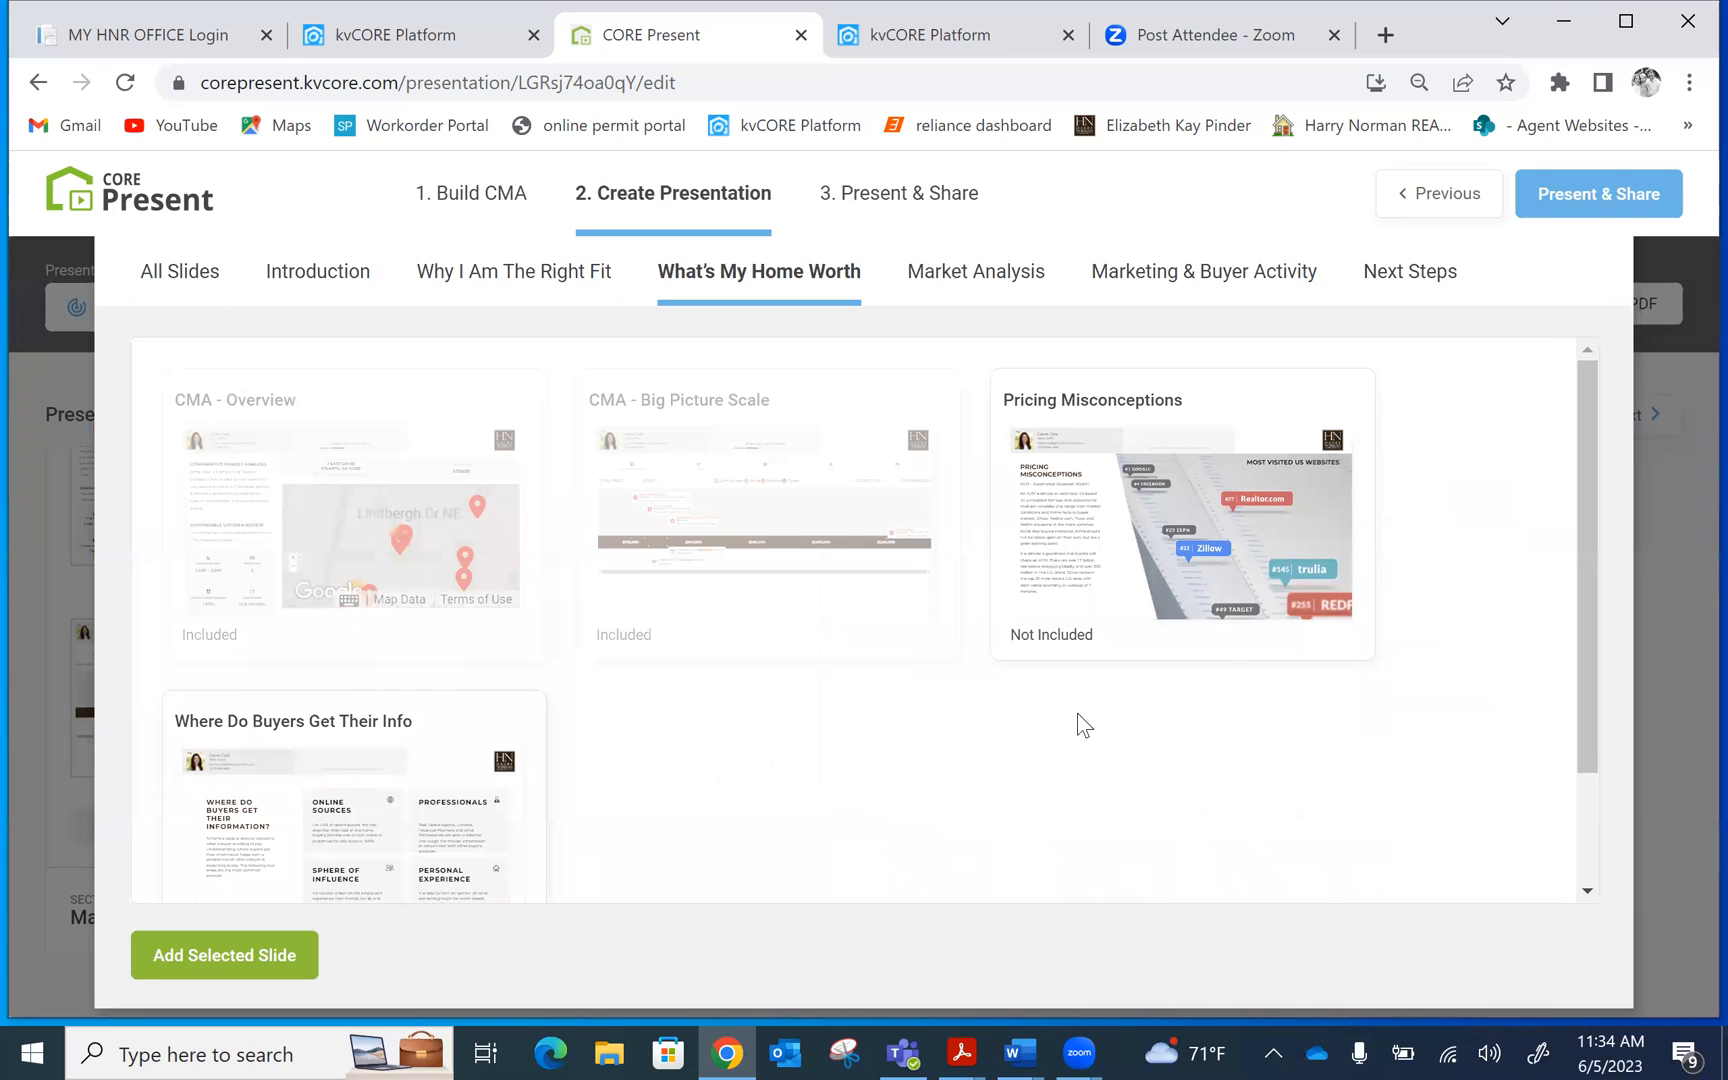
{"action": "mouse_move", "coordinate": [1591, 401]}
{"action": "left_mouse_down"}
{"action": "mouse_move", "coordinate": [1575, 450]}
{"action": "mouse_move", "coordinate": [1573, 398]}
{"action": "left_mouse_up"}
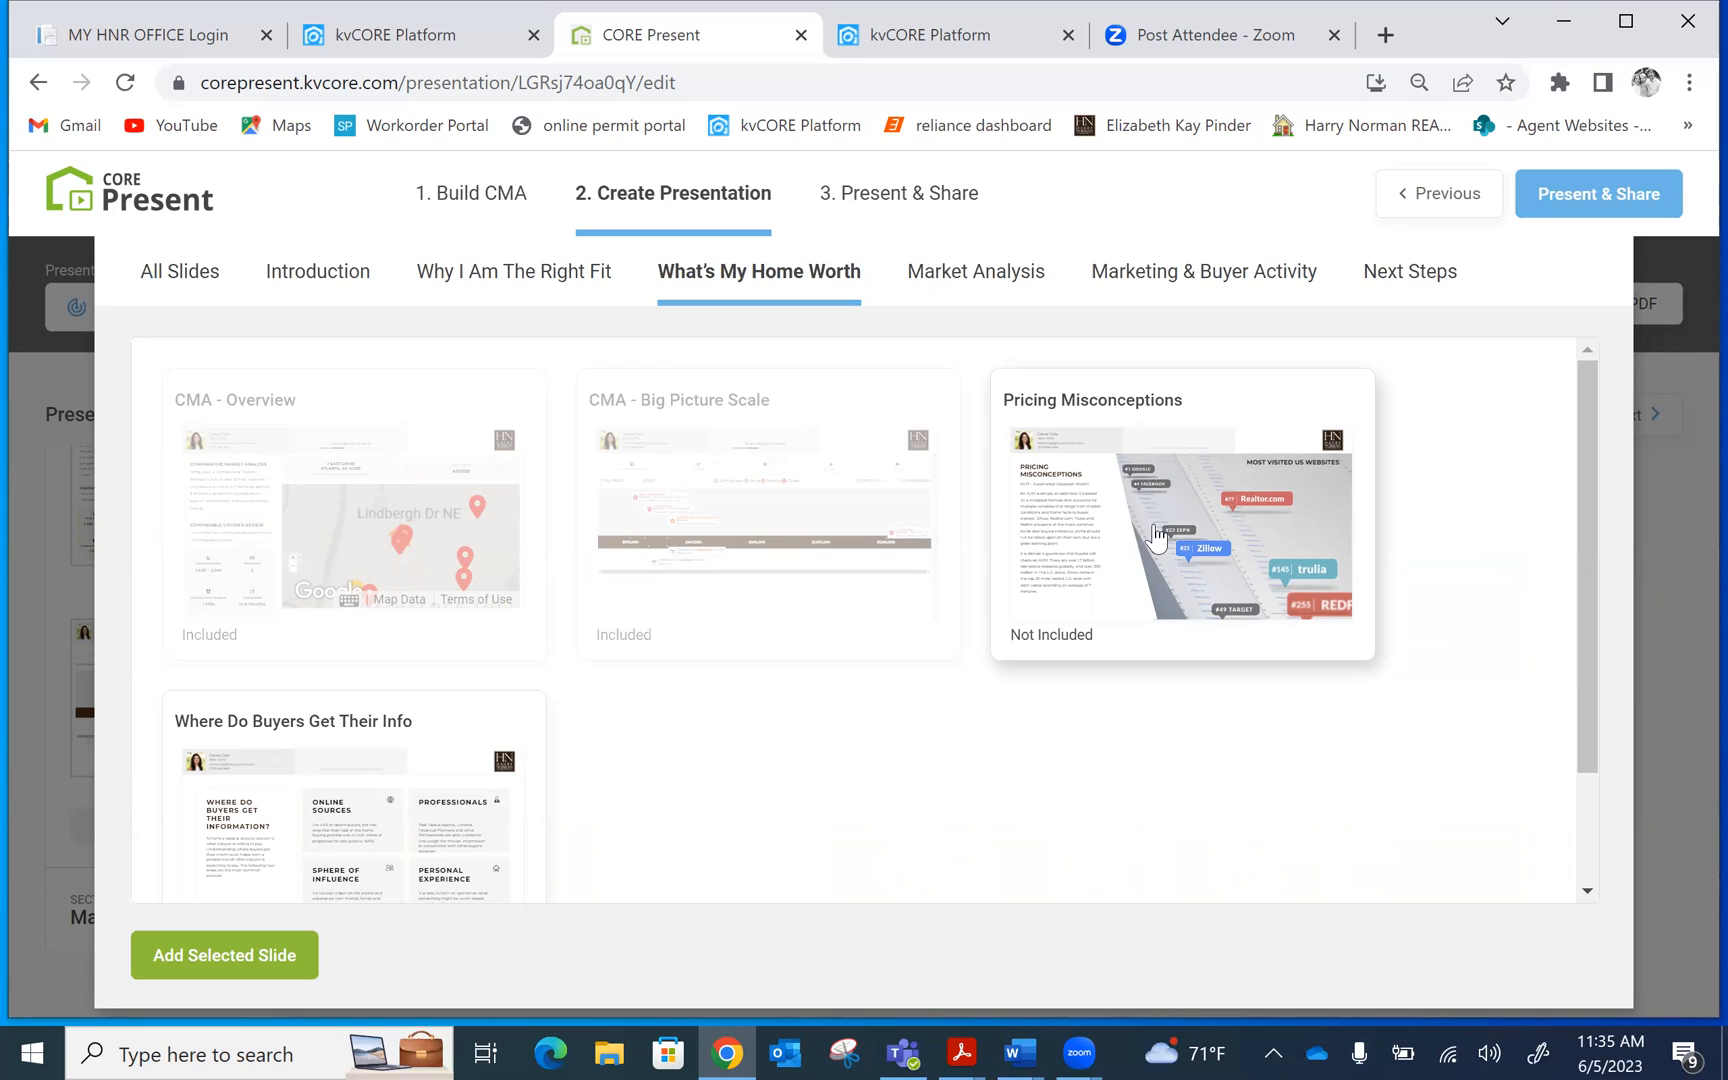
{"action": "left_click_drag", "start_coordinate": [1588, 392], "coordinate": [1596, 541]}
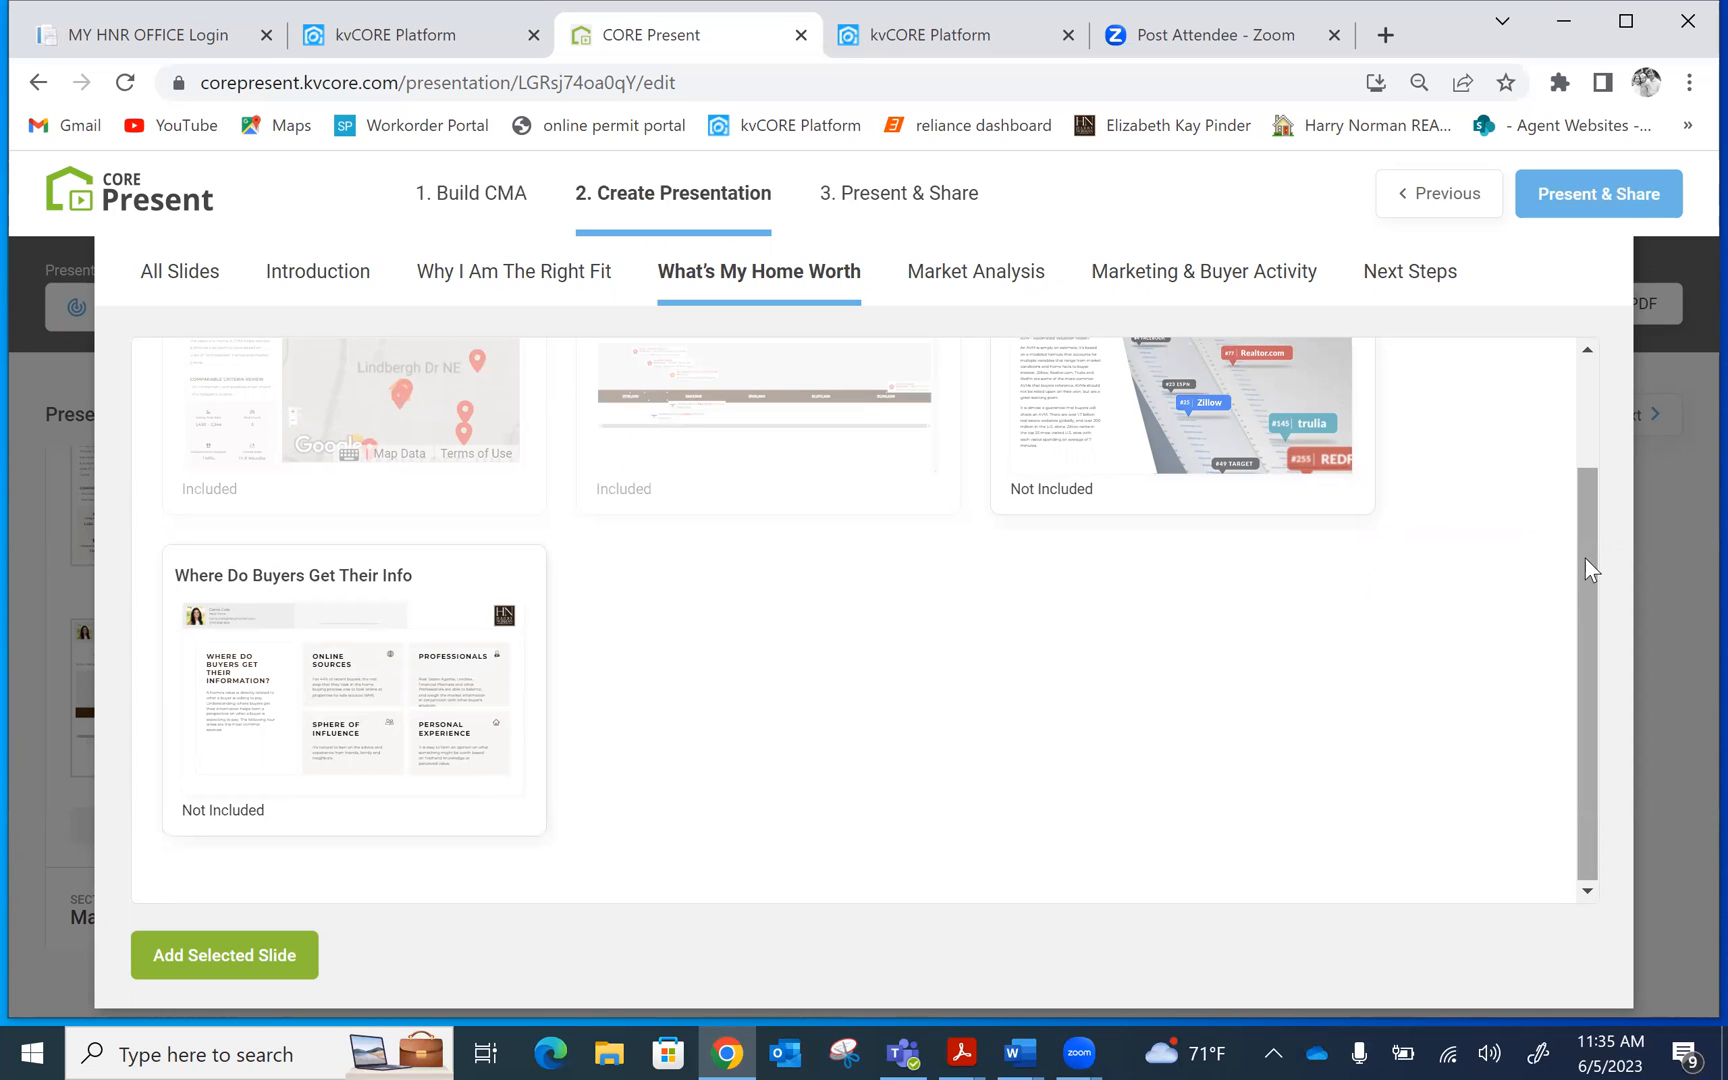
{"action": "left_click_drag", "start_coordinate": [1585, 560], "coordinate": [1586, 360]}
{"action": "scroll", "coordinate": [1565, 468], "scroll_direction": "down", "scroll_amount": 2}
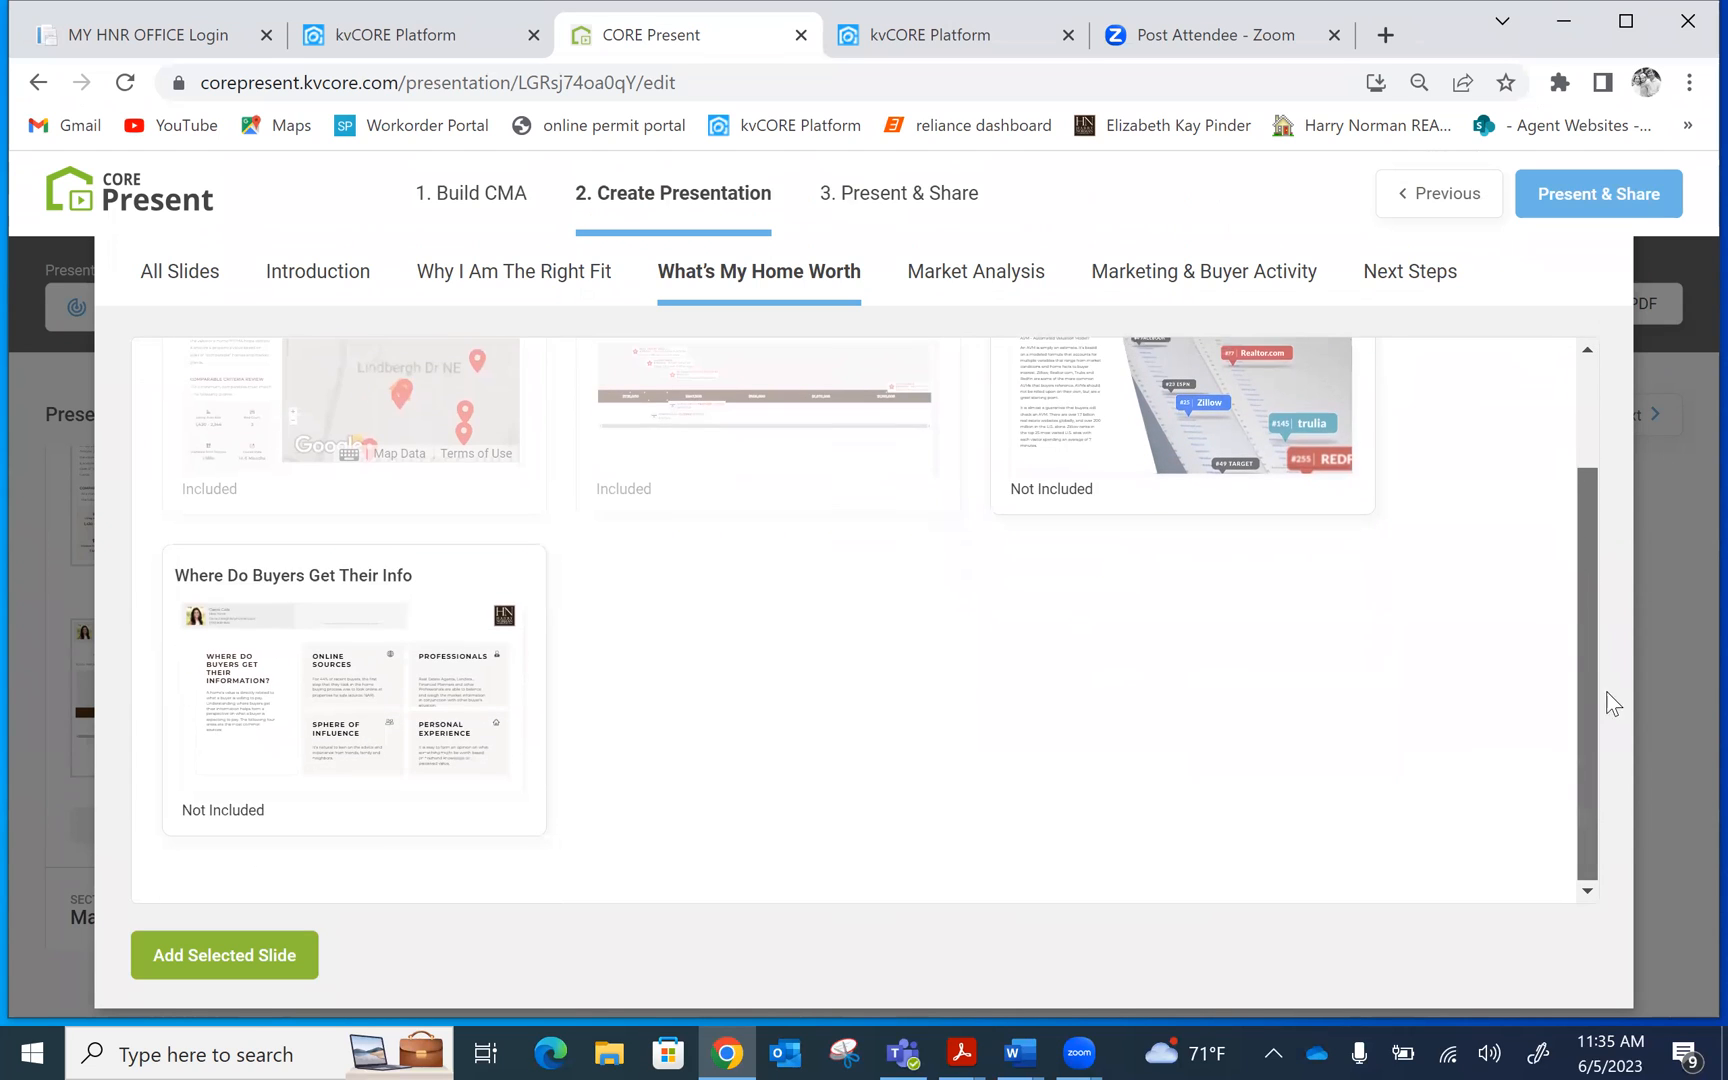
{"action": "scroll", "coordinate": [1600, 653], "scroll_direction": "up", "scroll_amount": 2}
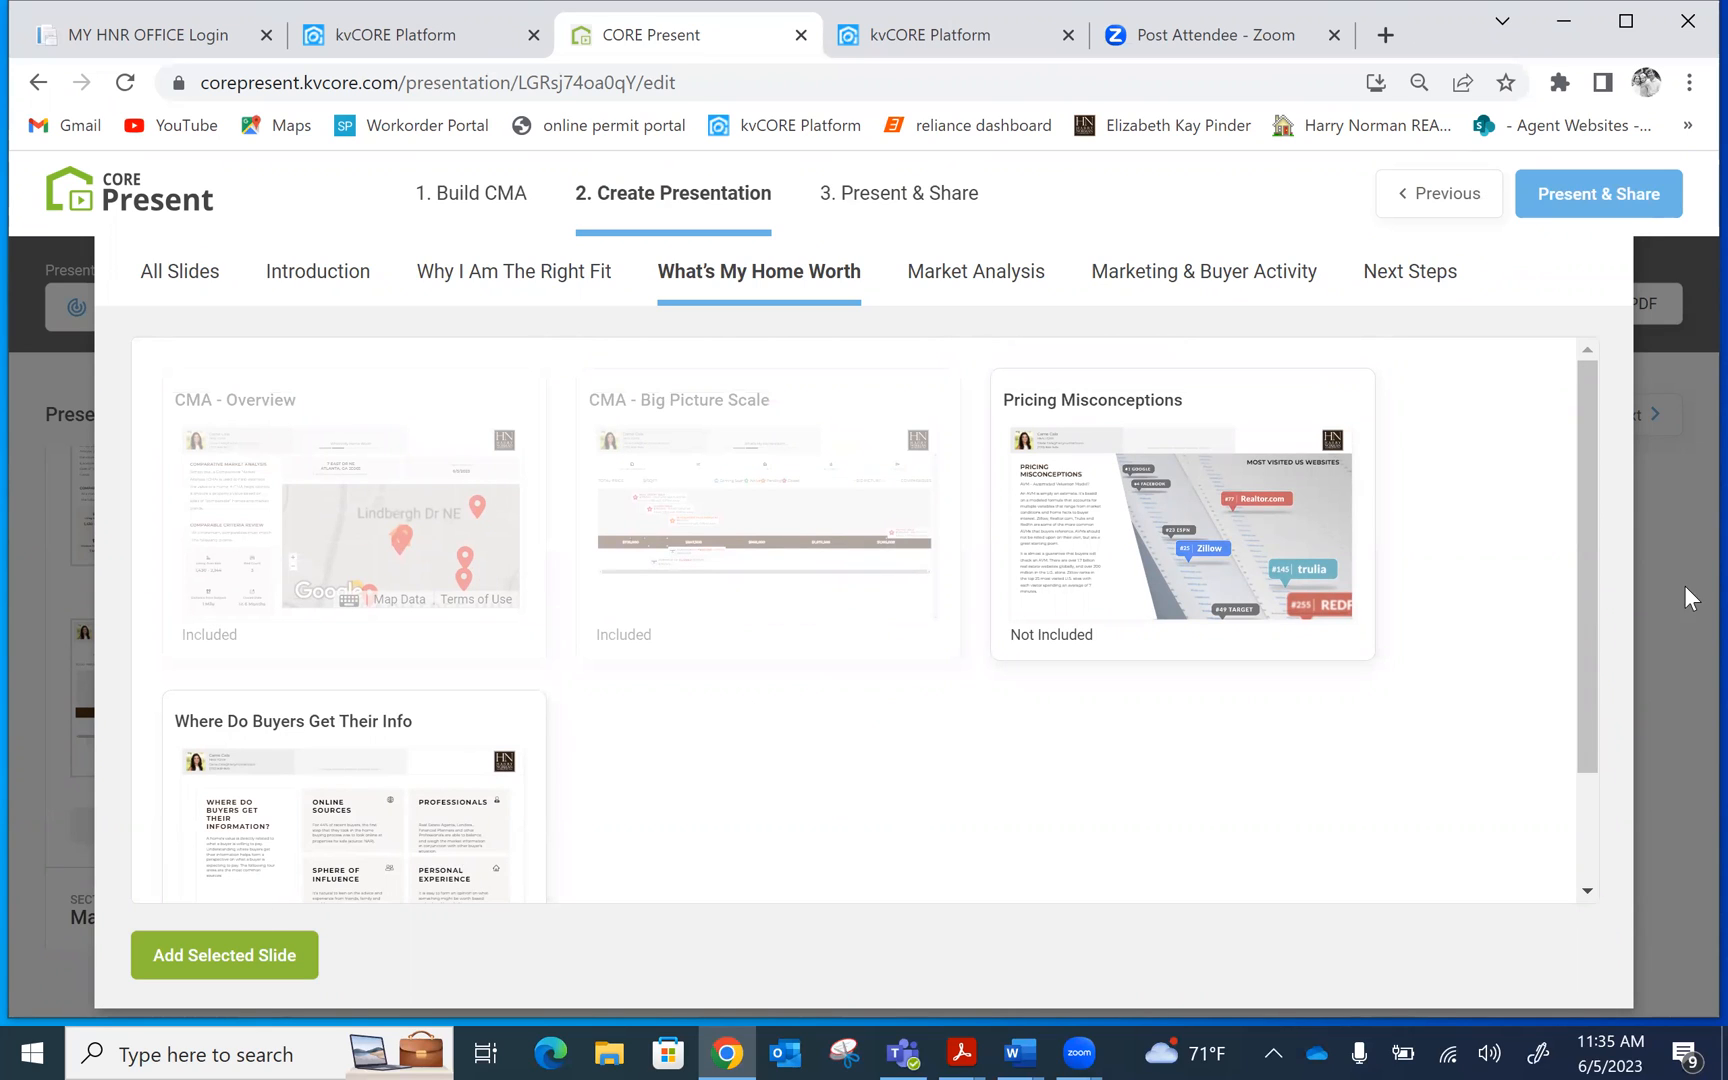
{"action": "left_click", "coordinate": [1663, 552]}
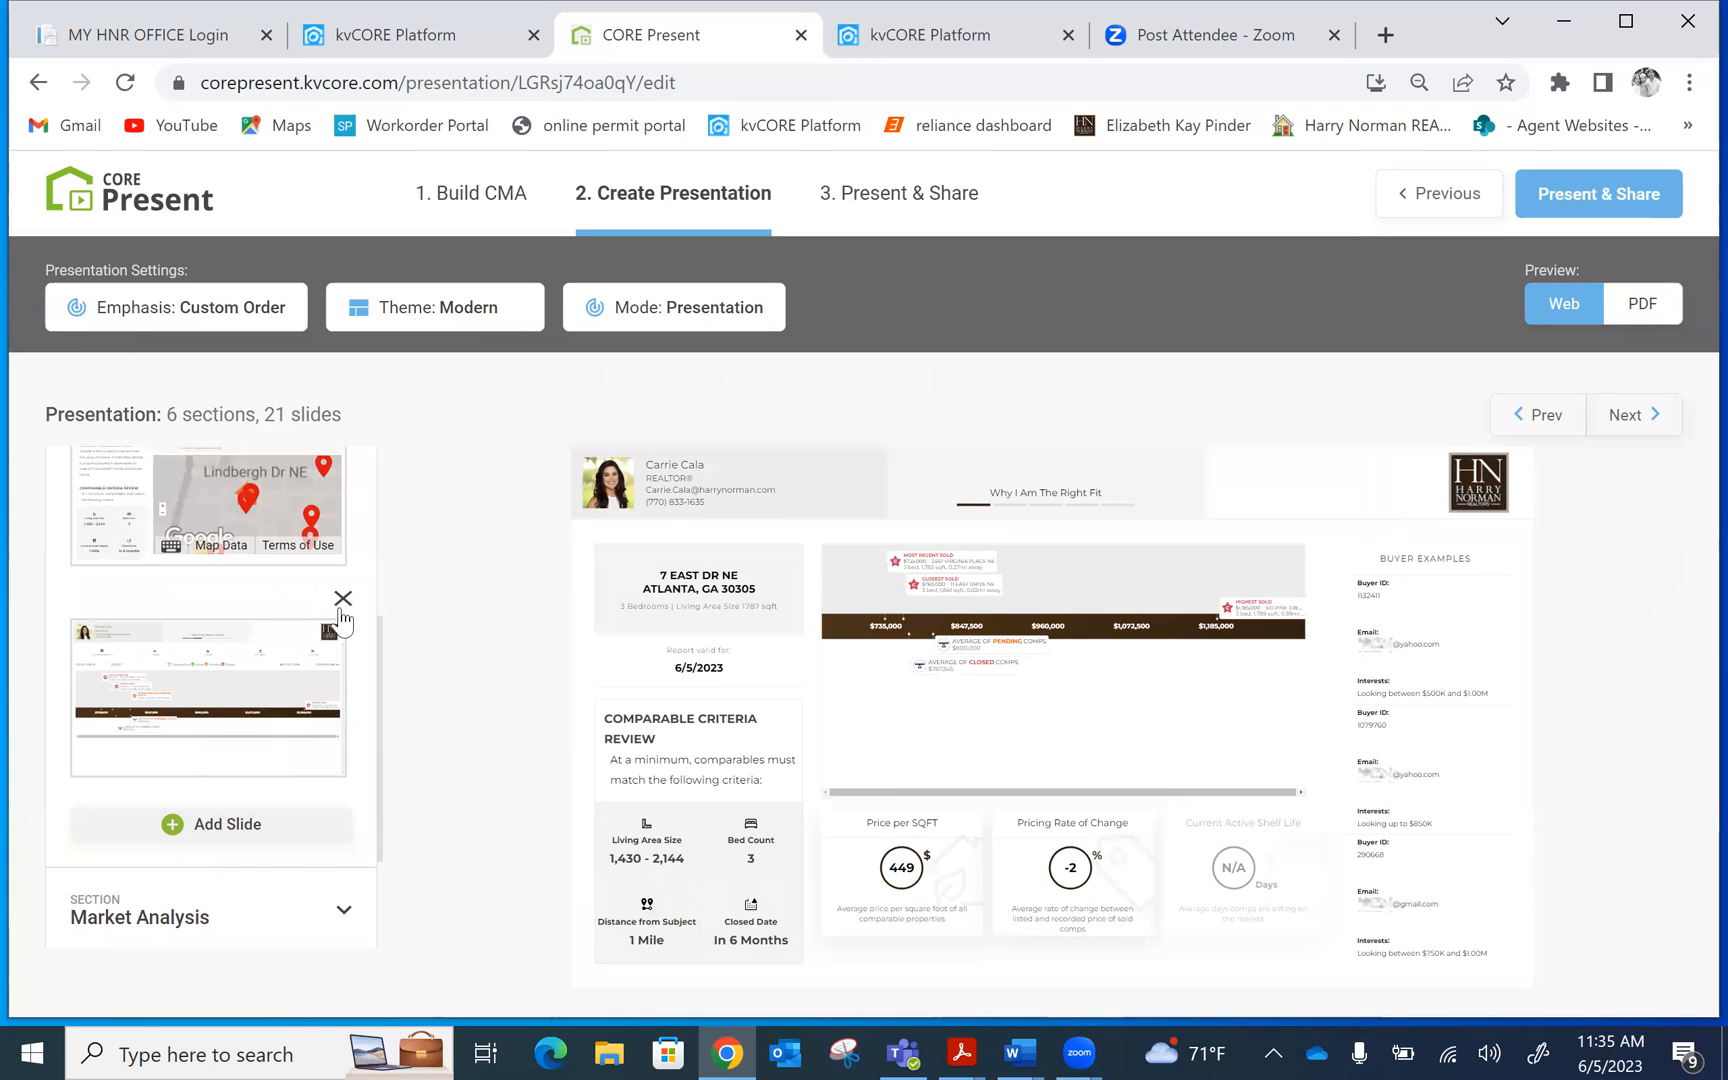
Expand Market Analysis and preview the Market Assessment, Percentage of Potential Buyers and Odds of Selling slides
{"action": "left_click_drag", "start_coordinate": [378, 639], "coordinate": [382, 779]}
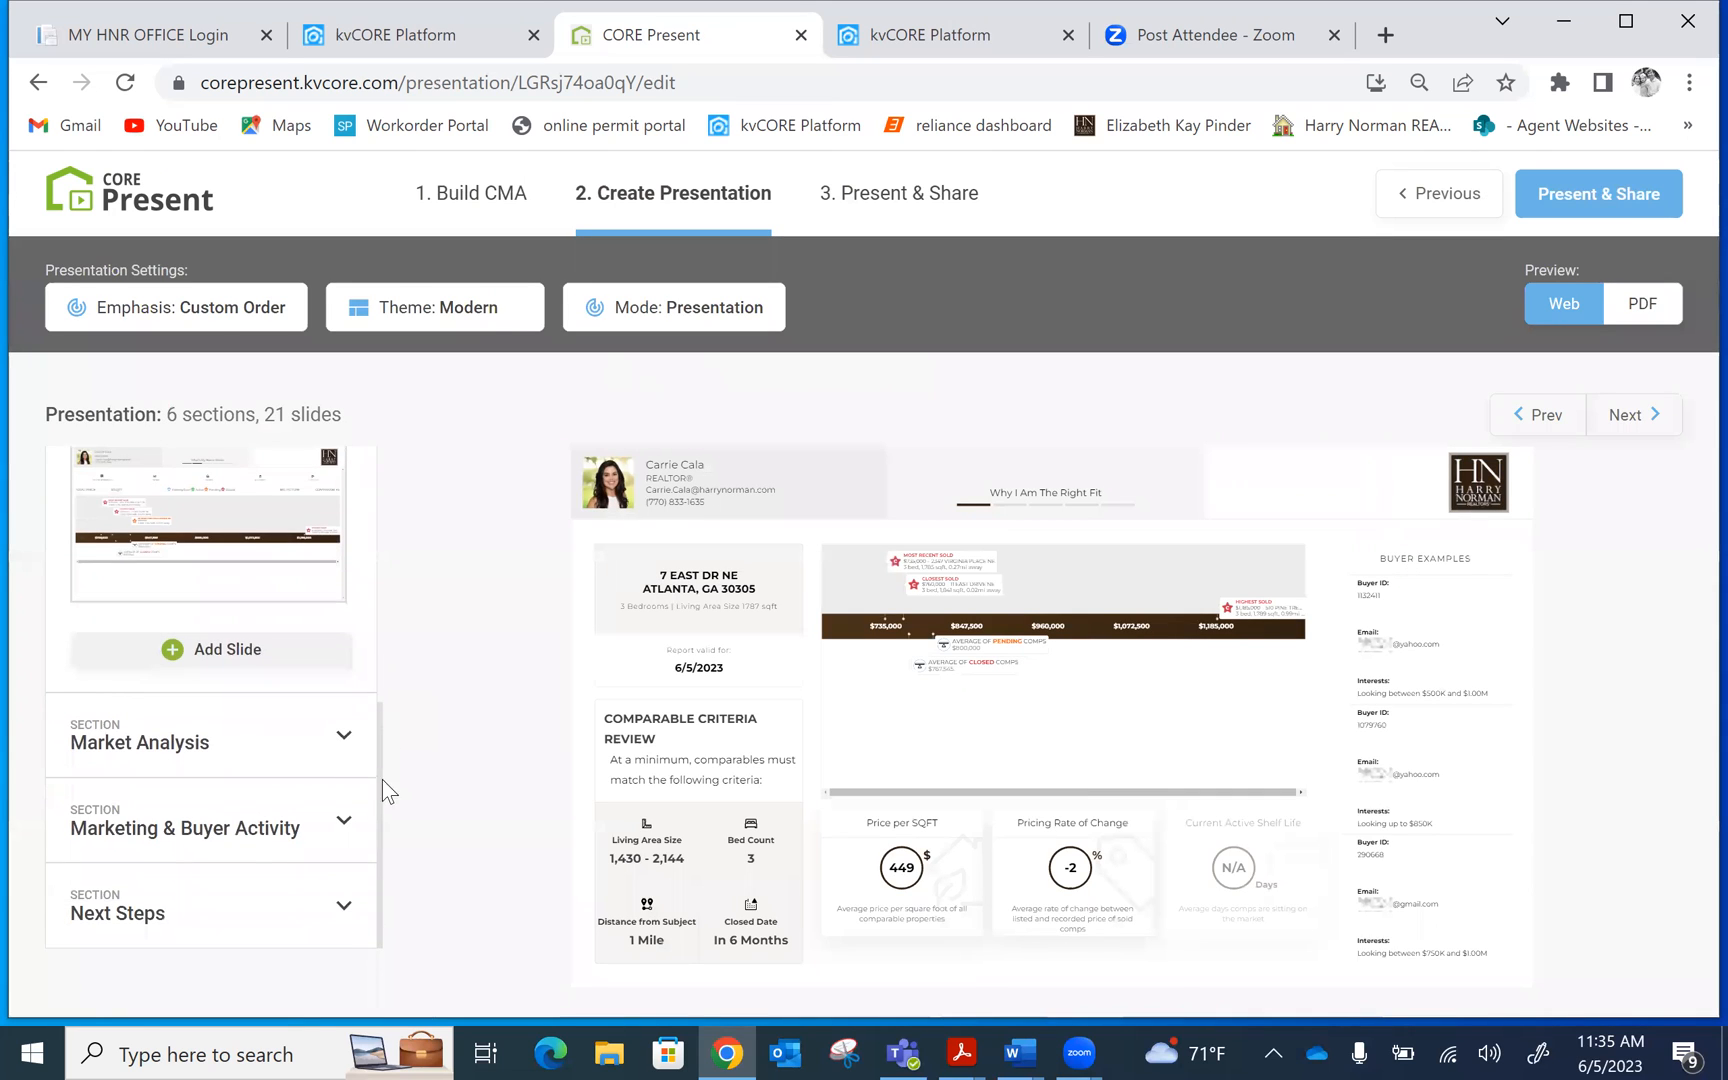
{"action": "left_click", "coordinate": [235, 725]}
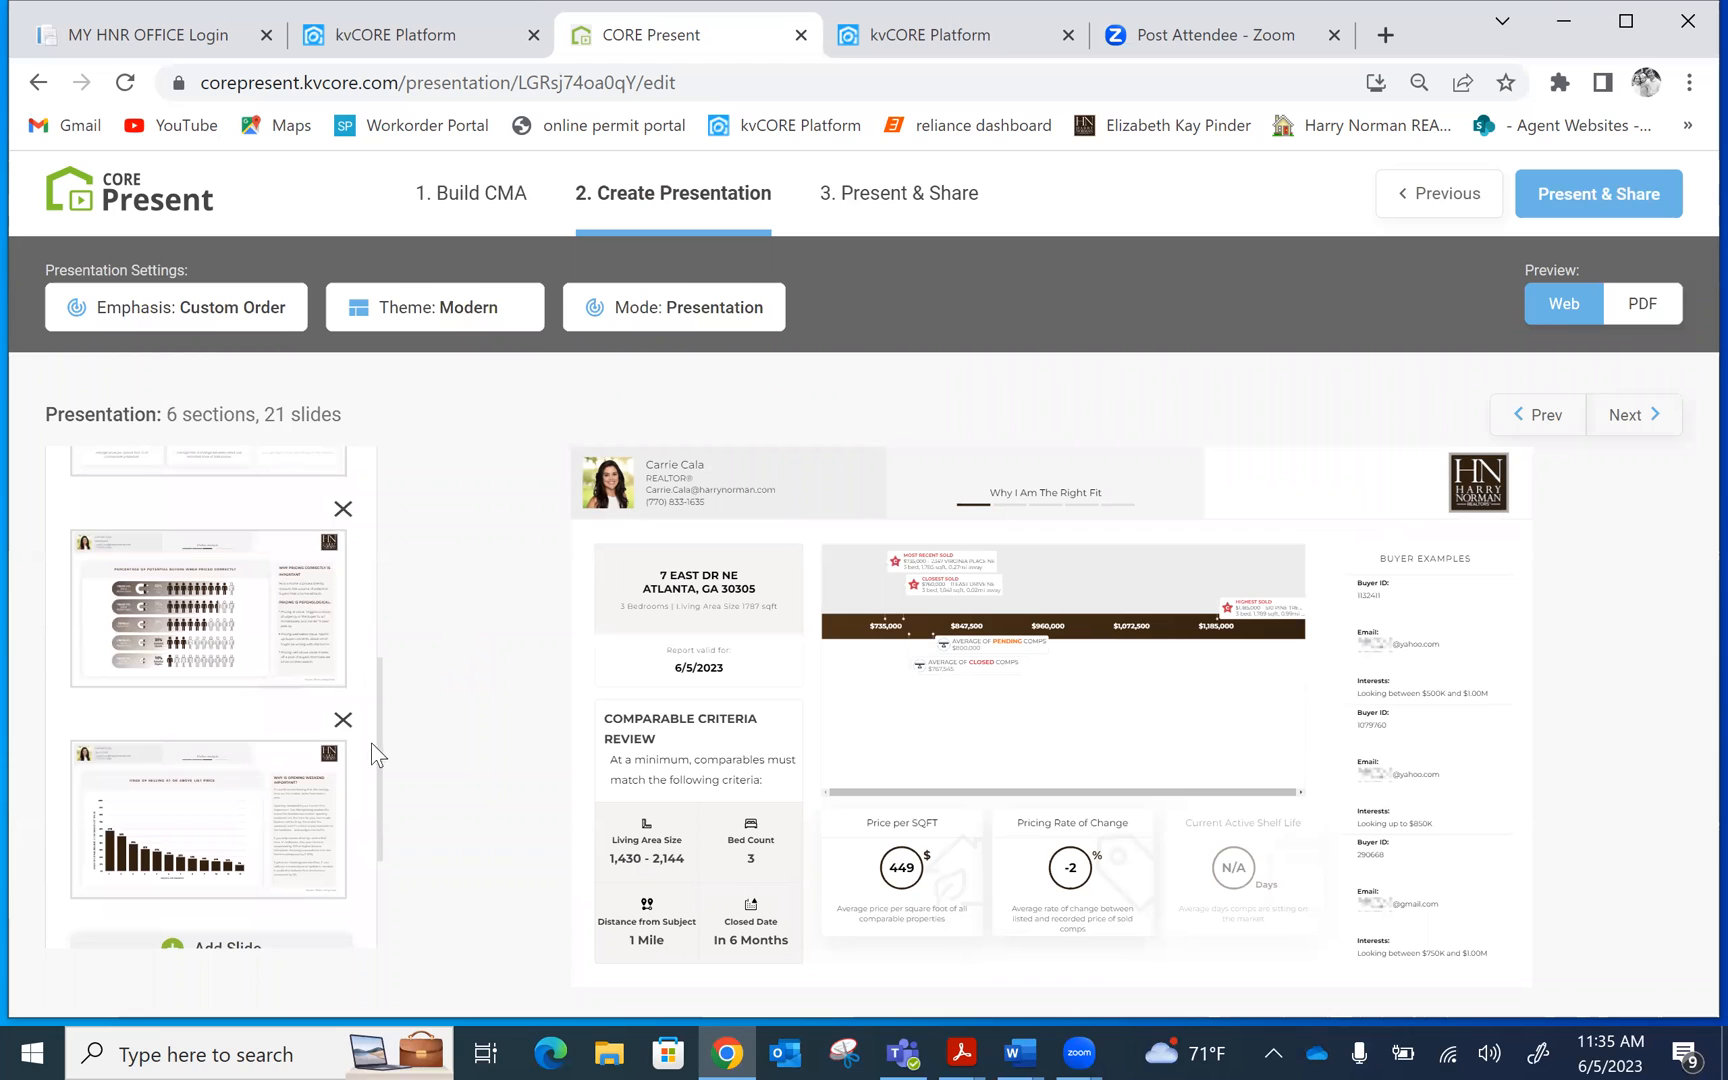
{"action": "scroll", "coordinate": [381, 728], "scroll_direction": "up", "scroll_amount": 2}
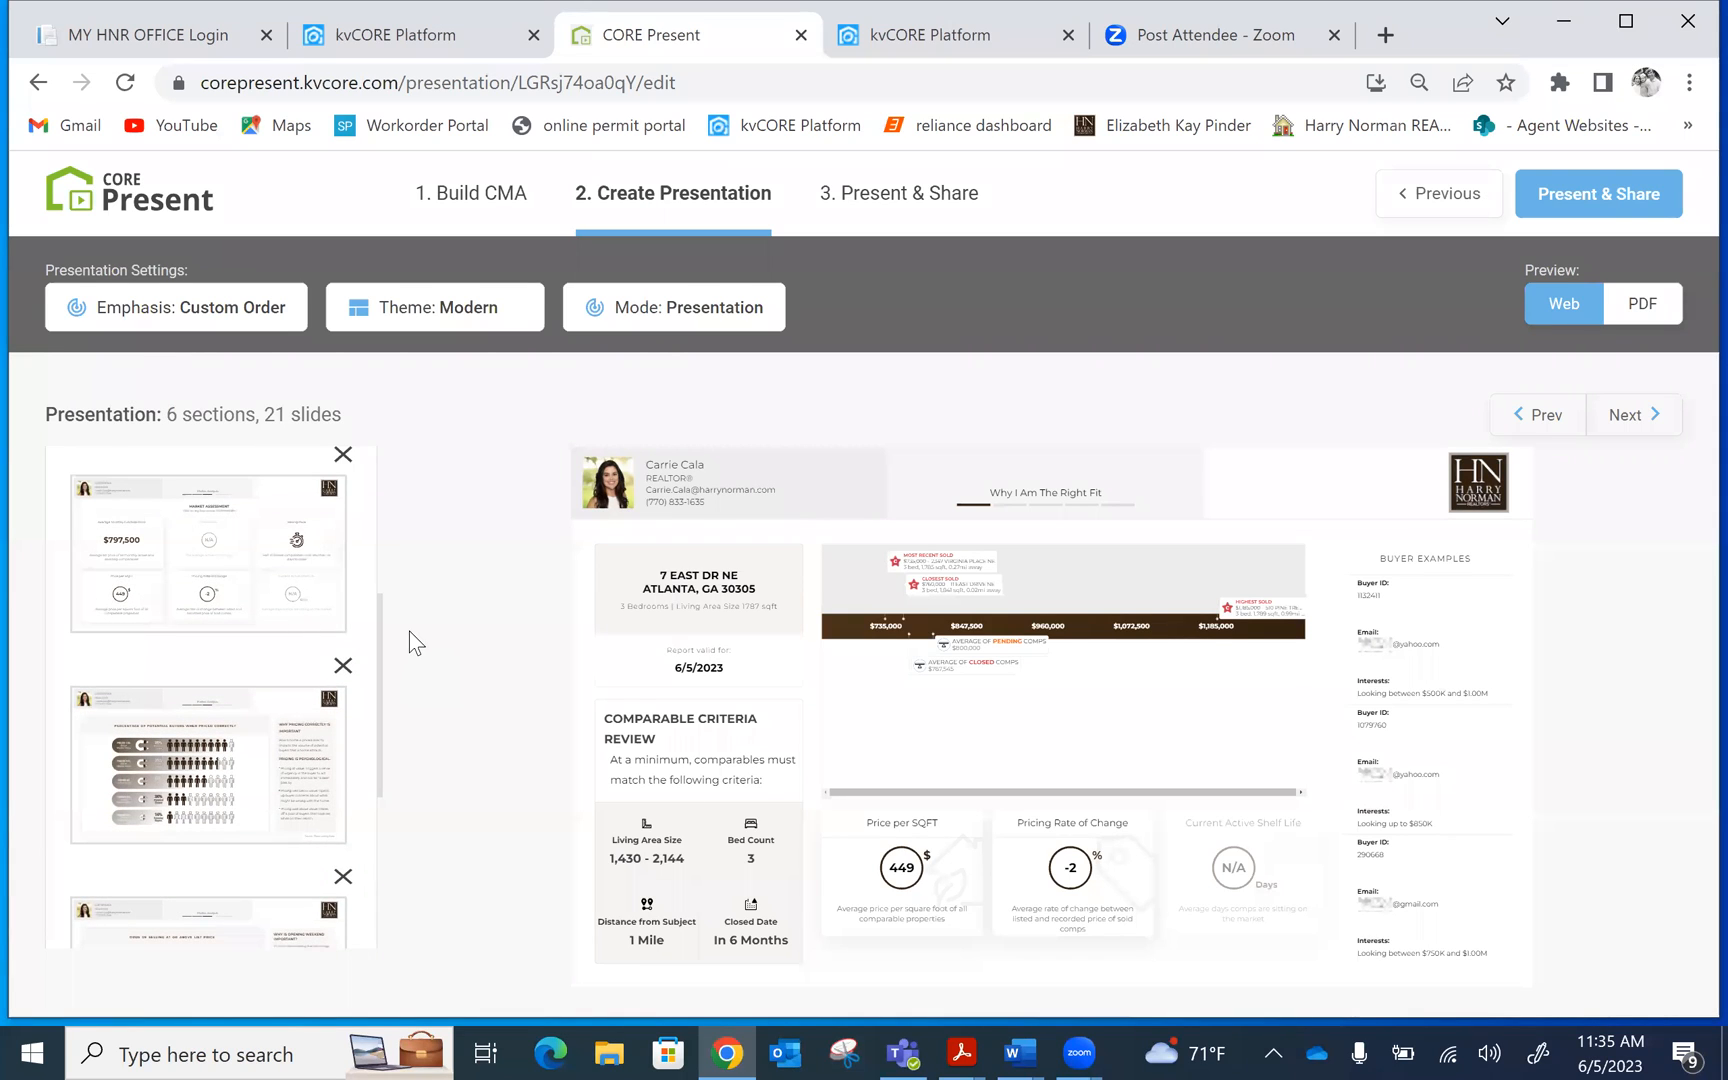
{"action": "scroll", "coordinate": [416, 642], "scroll_direction": "up", "scroll_amount": 1}
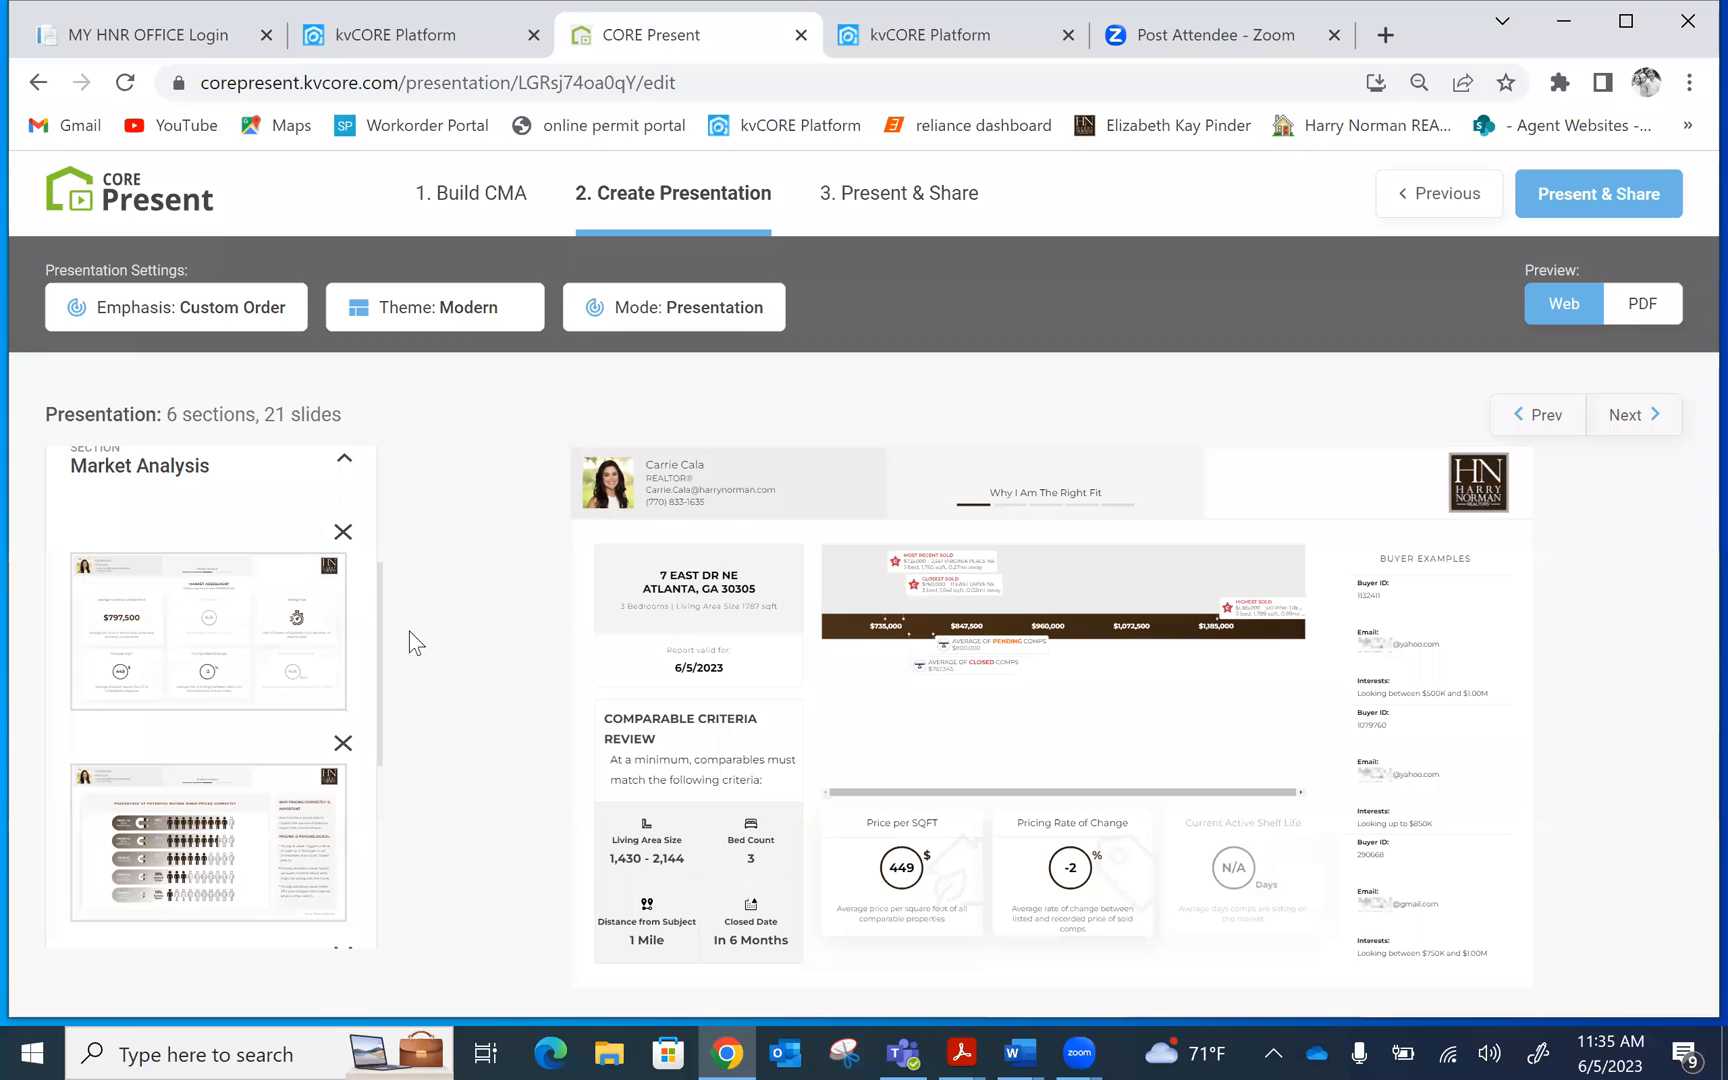
{"action": "left_click", "coordinate": [166, 614]}
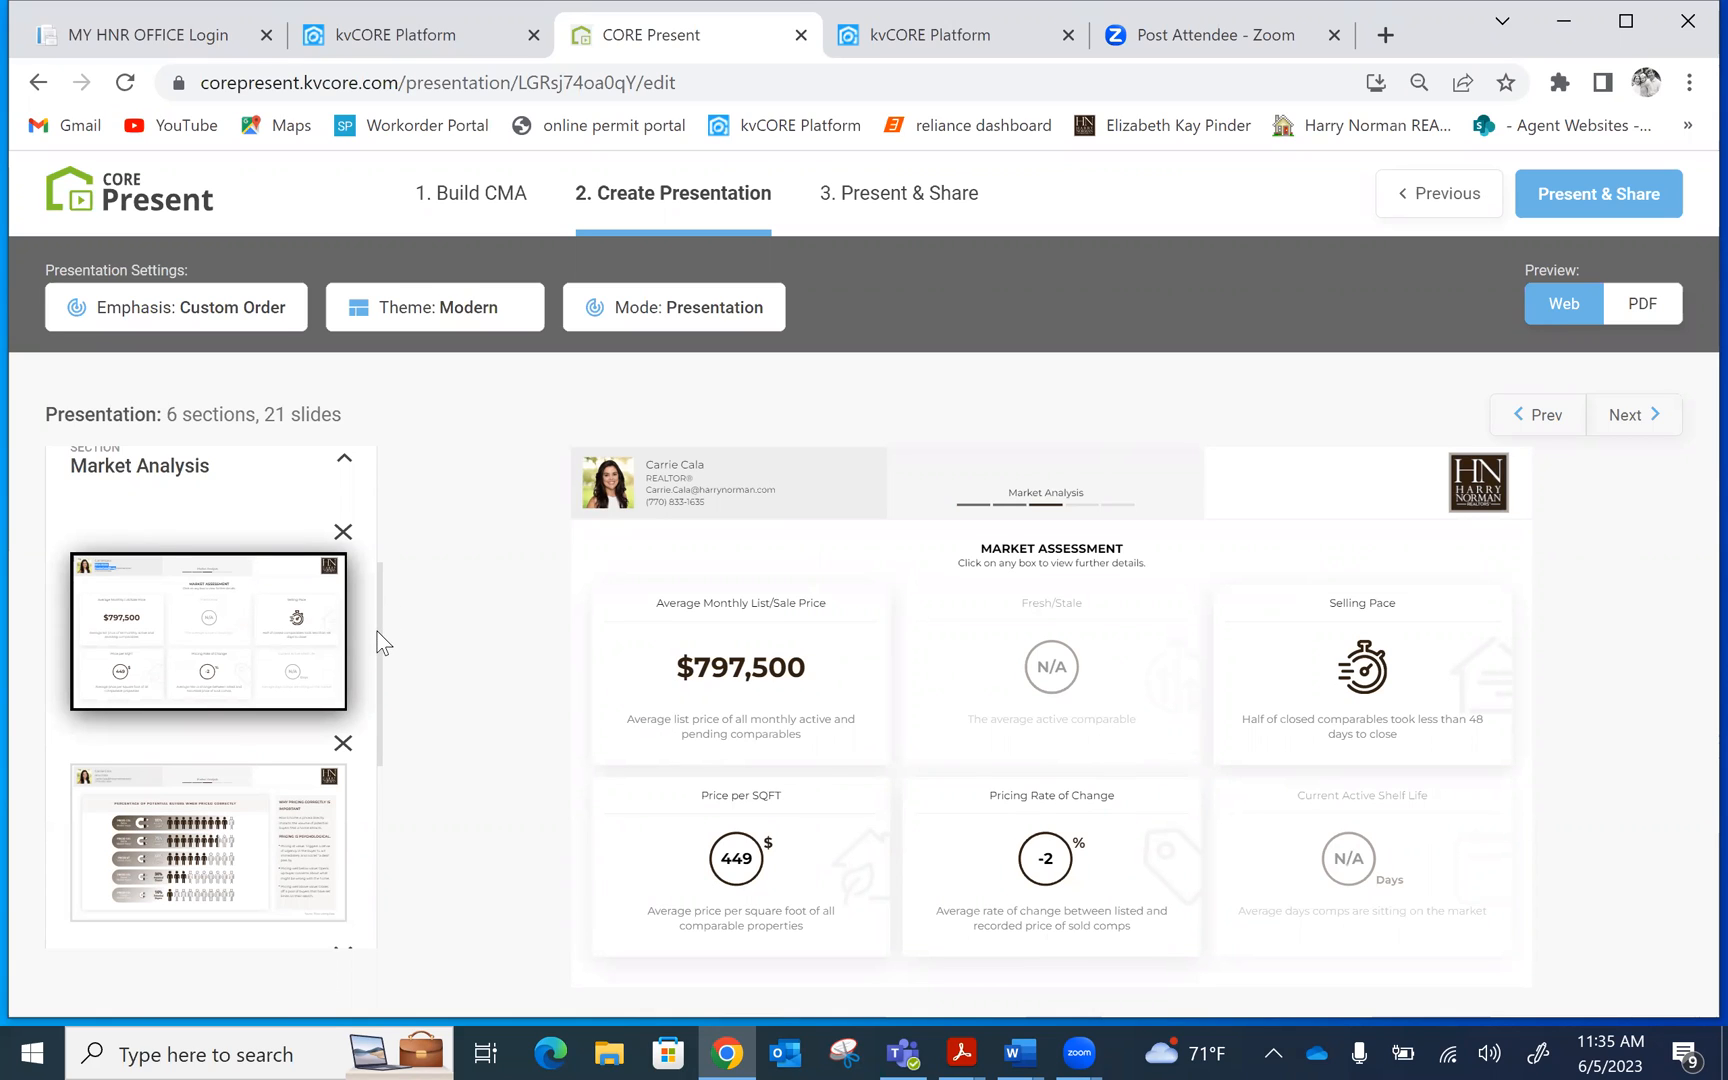
{"action": "scroll", "coordinate": [370, 690], "scroll_direction": "down", "scroll_amount": 3}
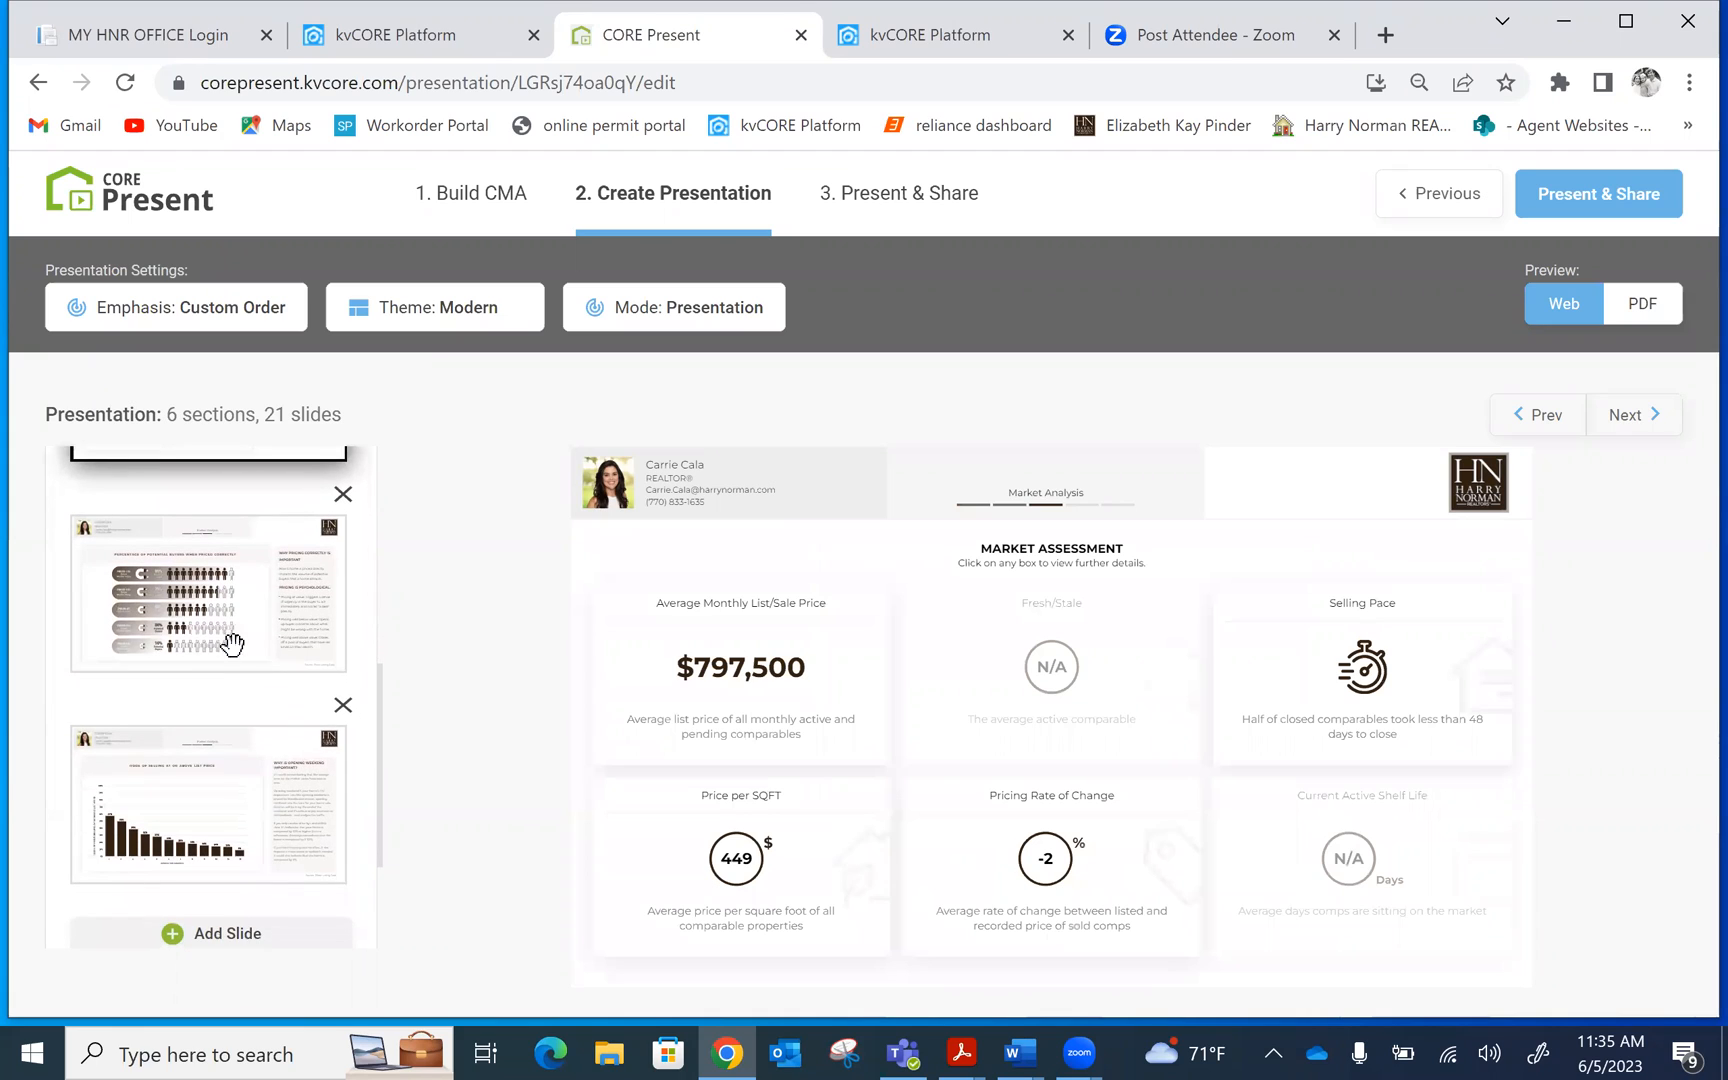
{"action": "left_click", "coordinate": [208, 632]}
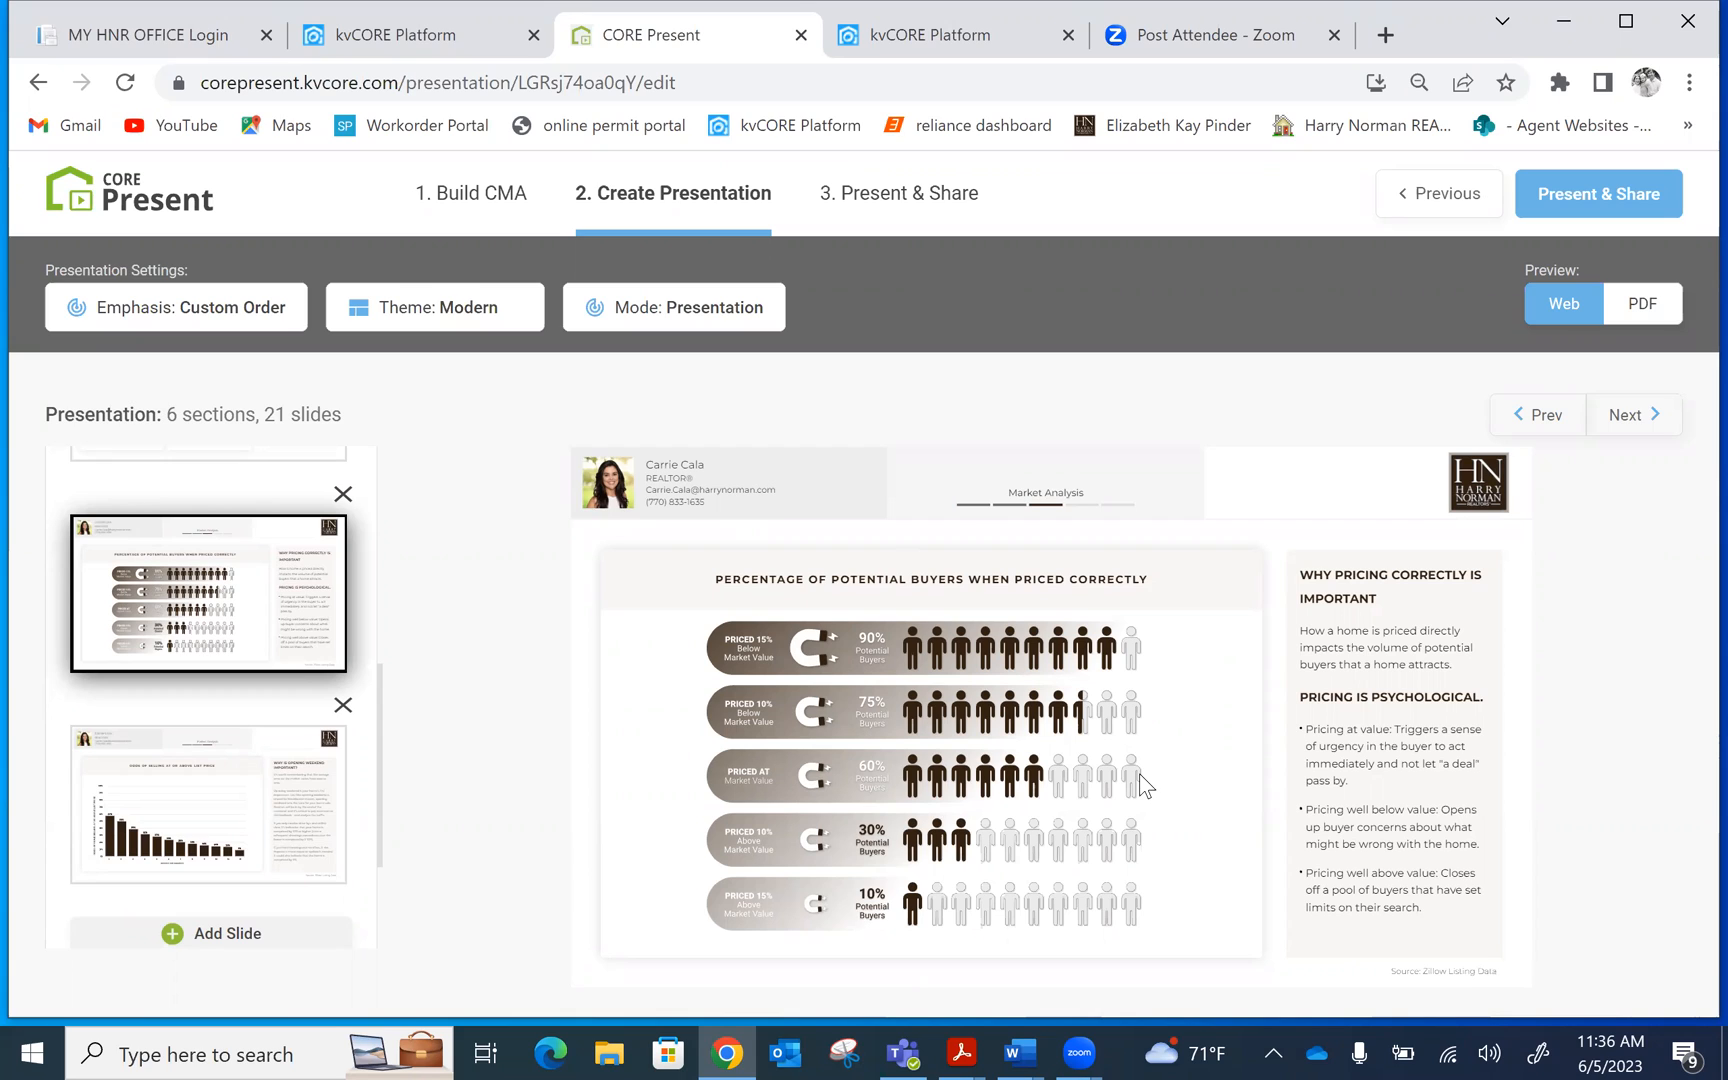
{"action": "left_click", "coordinate": [183, 757]}
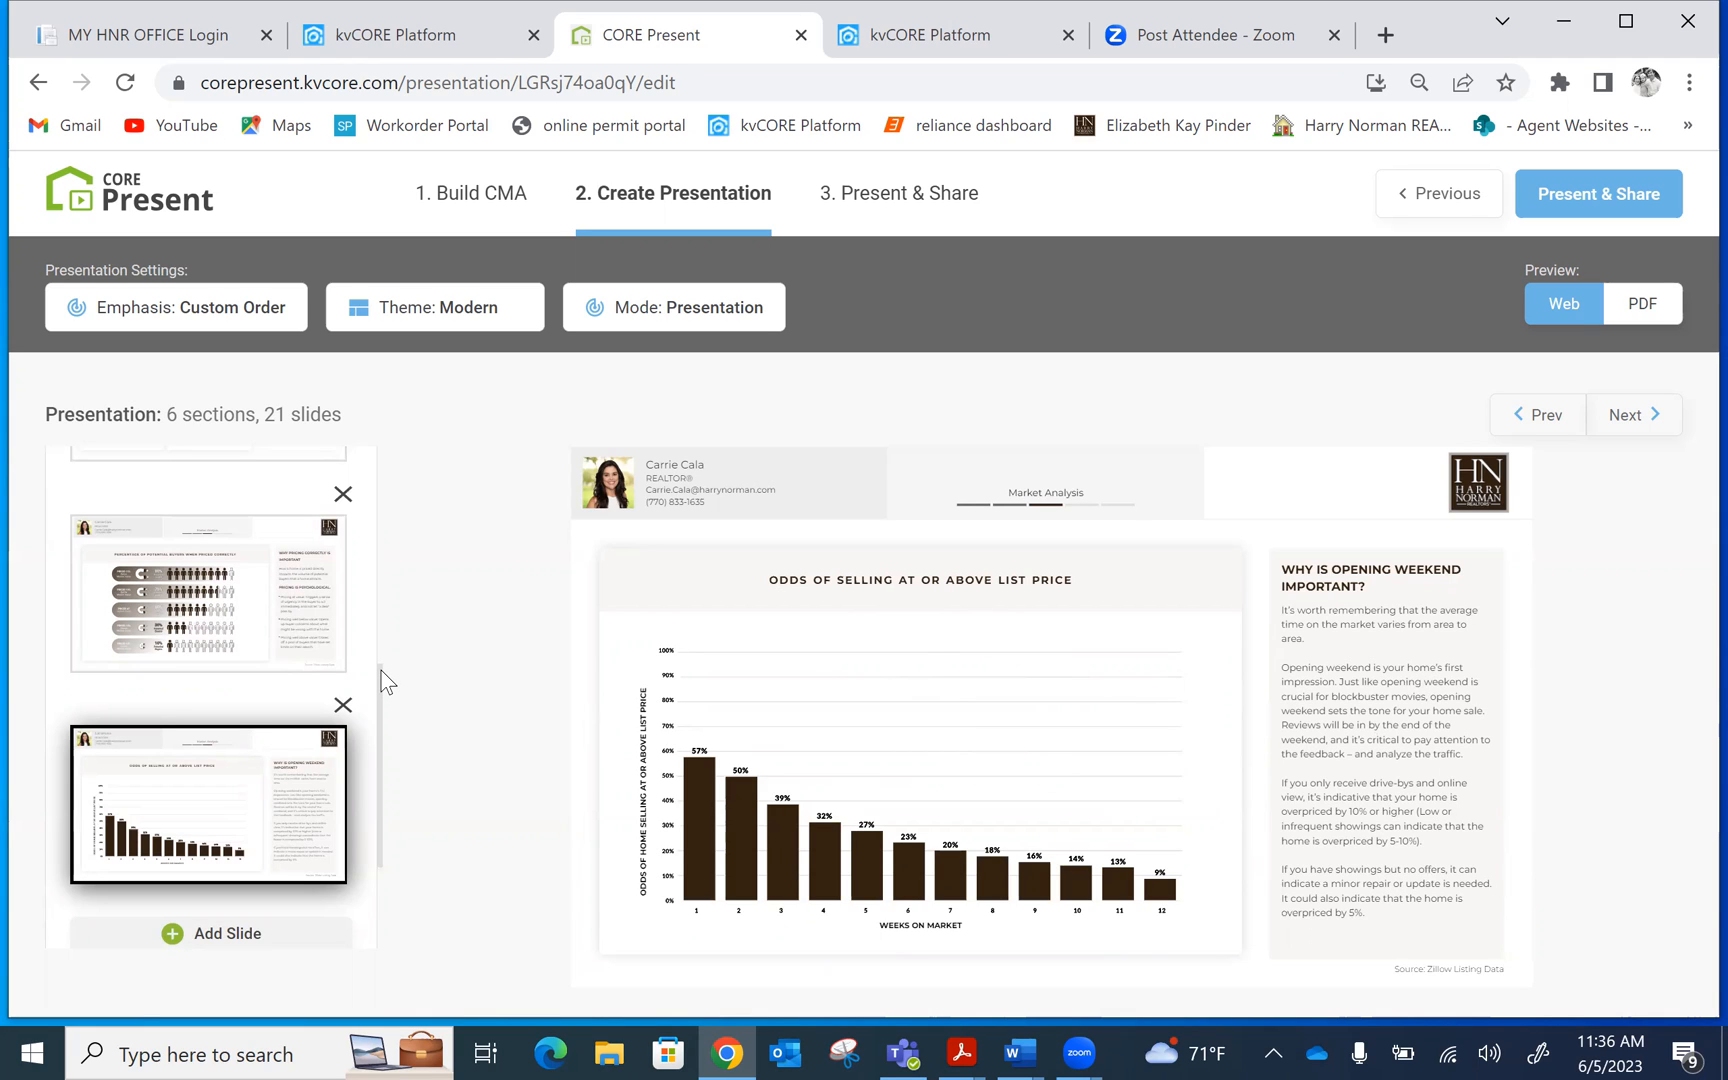
{"action": "left_click_drag", "start_coordinate": [382, 670], "coordinate": [366, 759]}
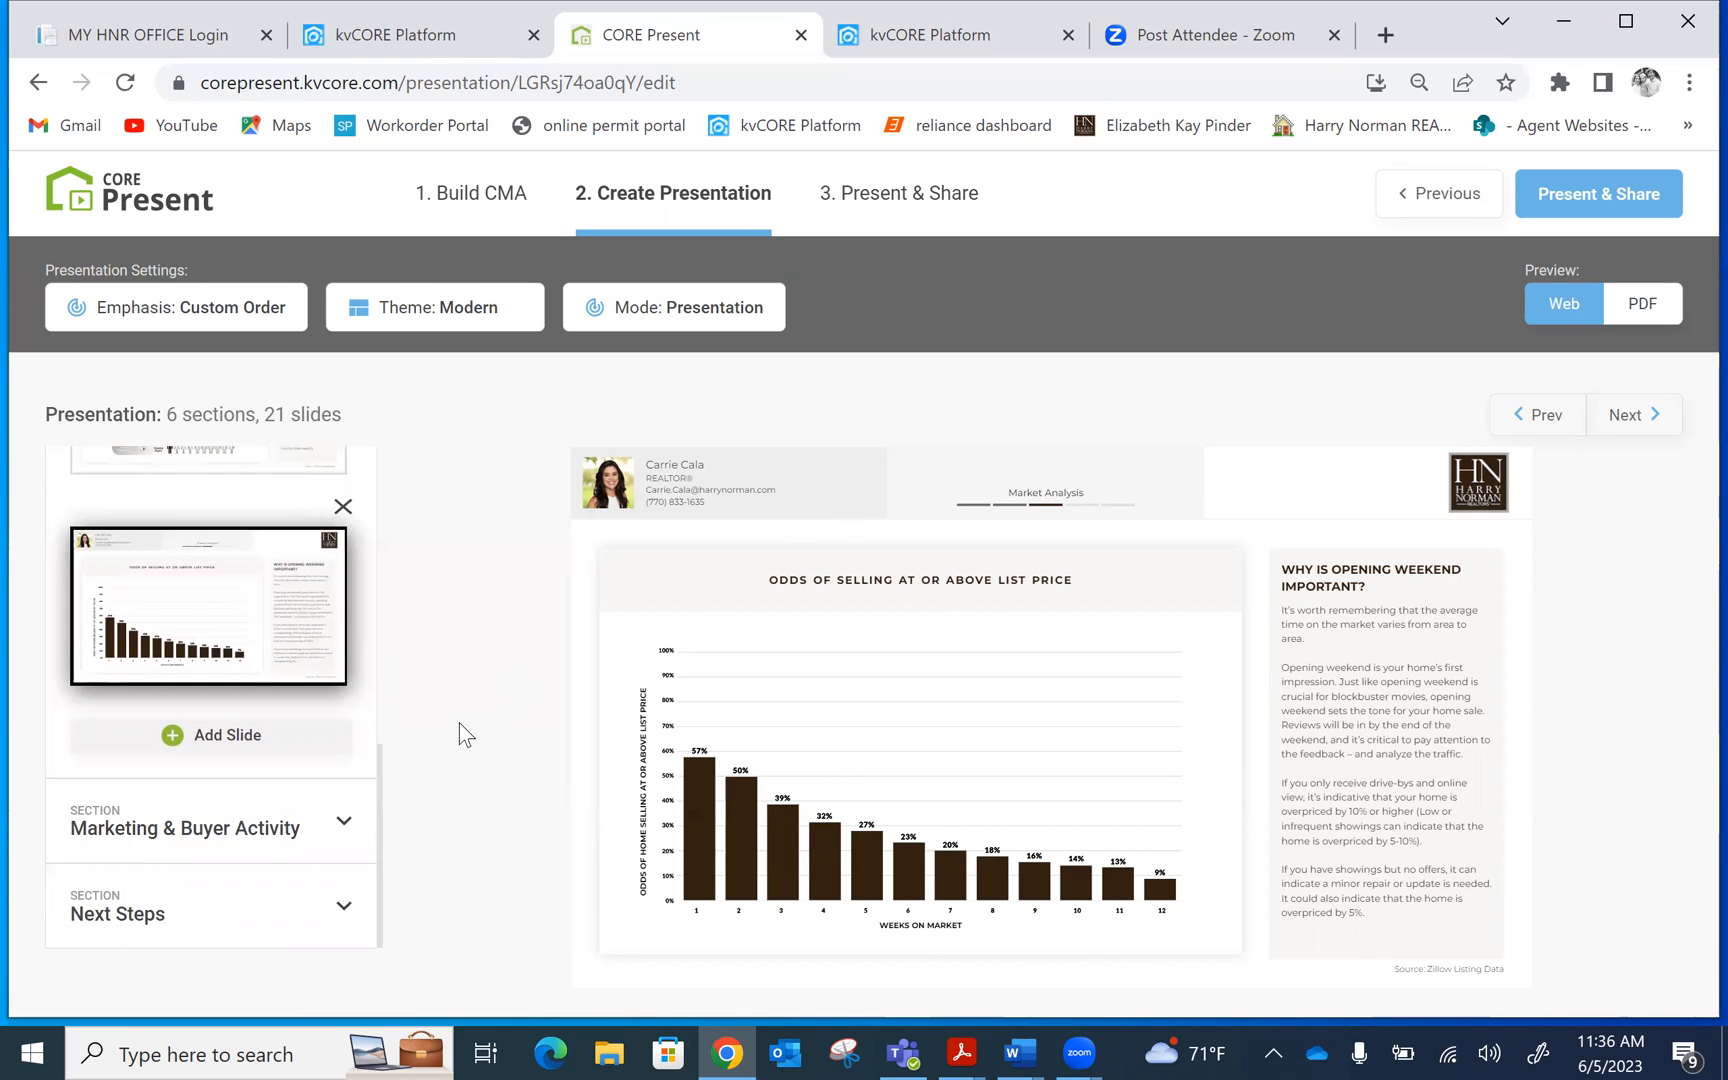
Add the What factors influence pricing slide from the library to Market Analysis
{"action": "left_click", "coordinate": [224, 737]}
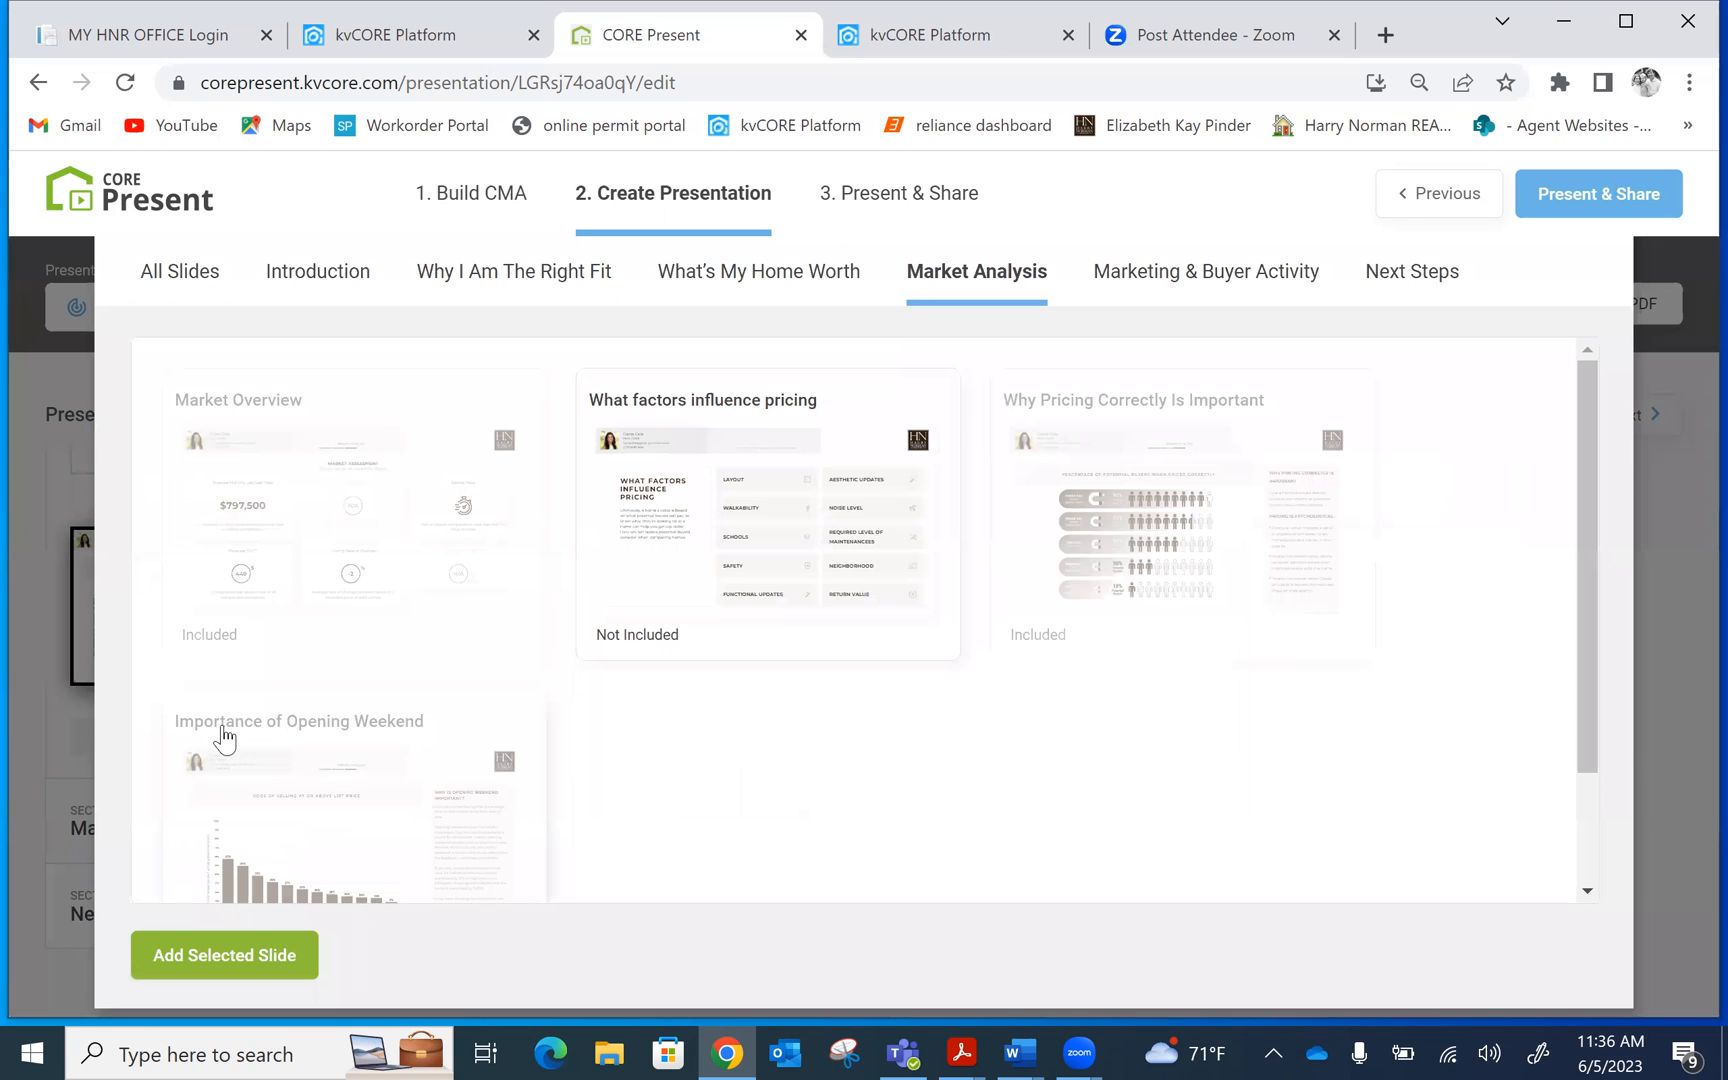
{"action": "left_click", "coordinate": [799, 572]}
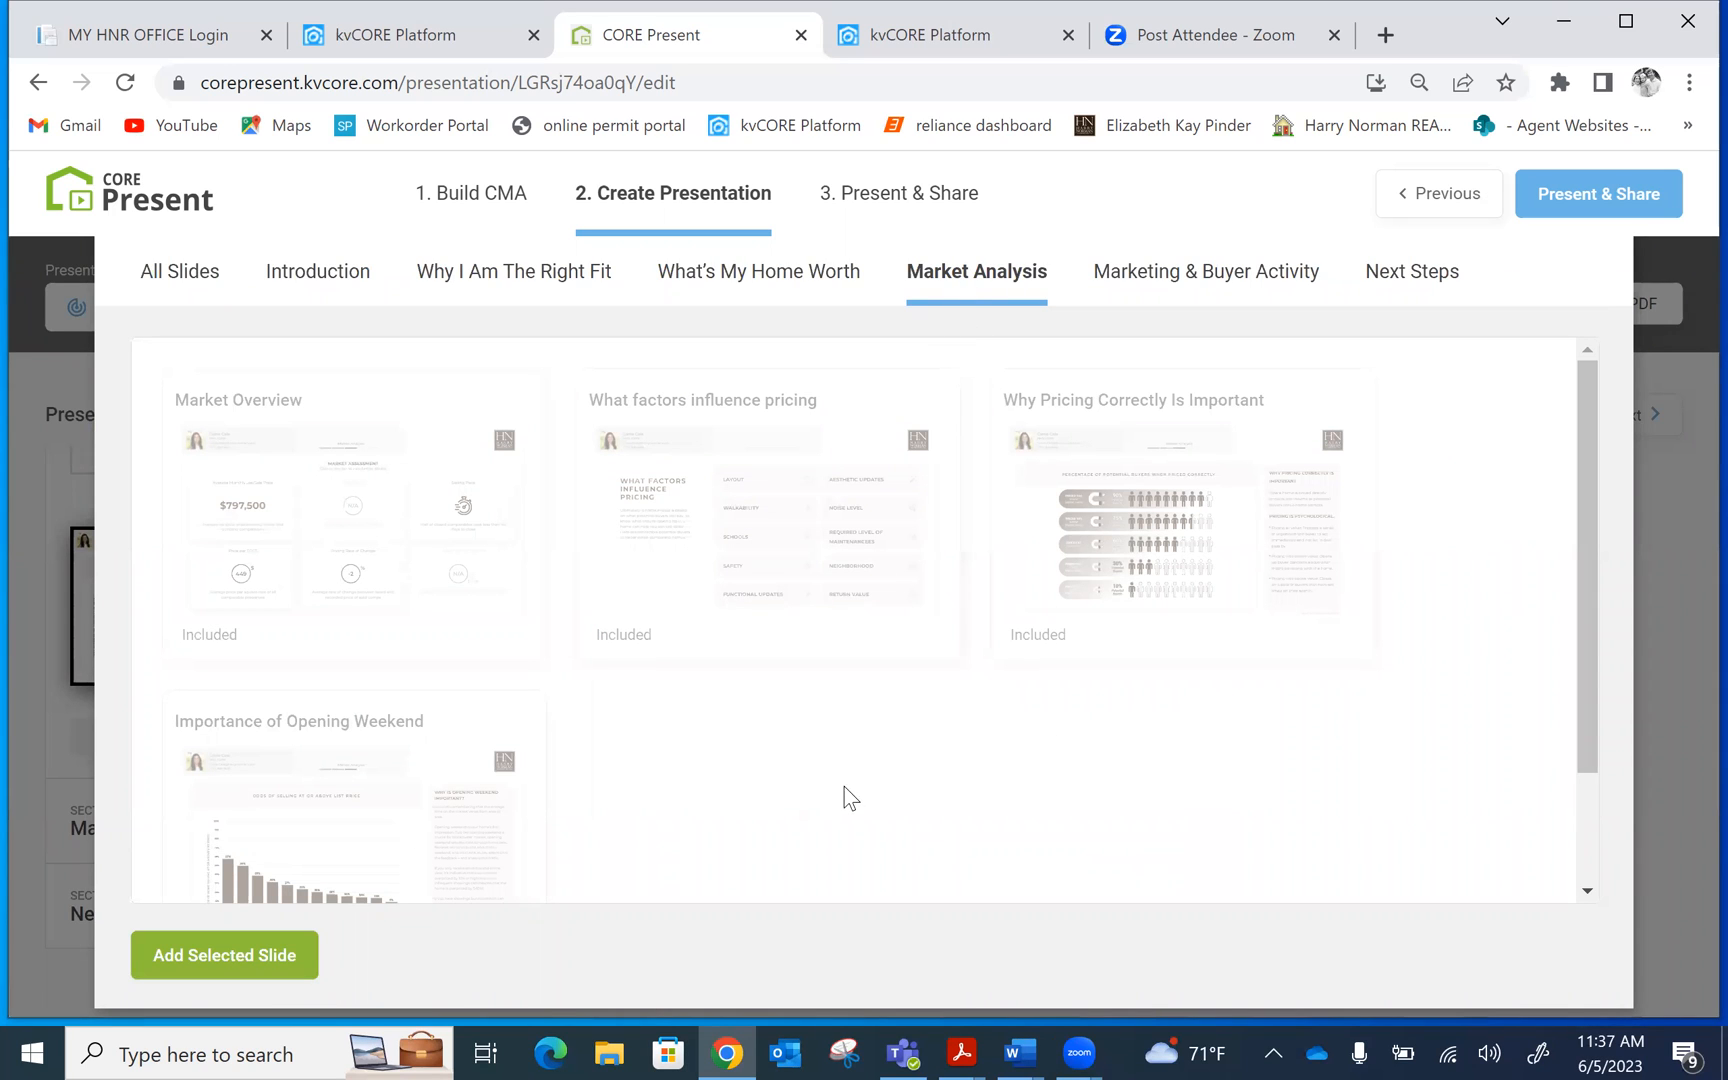
{"action": "left_click", "coordinate": [212, 960]}
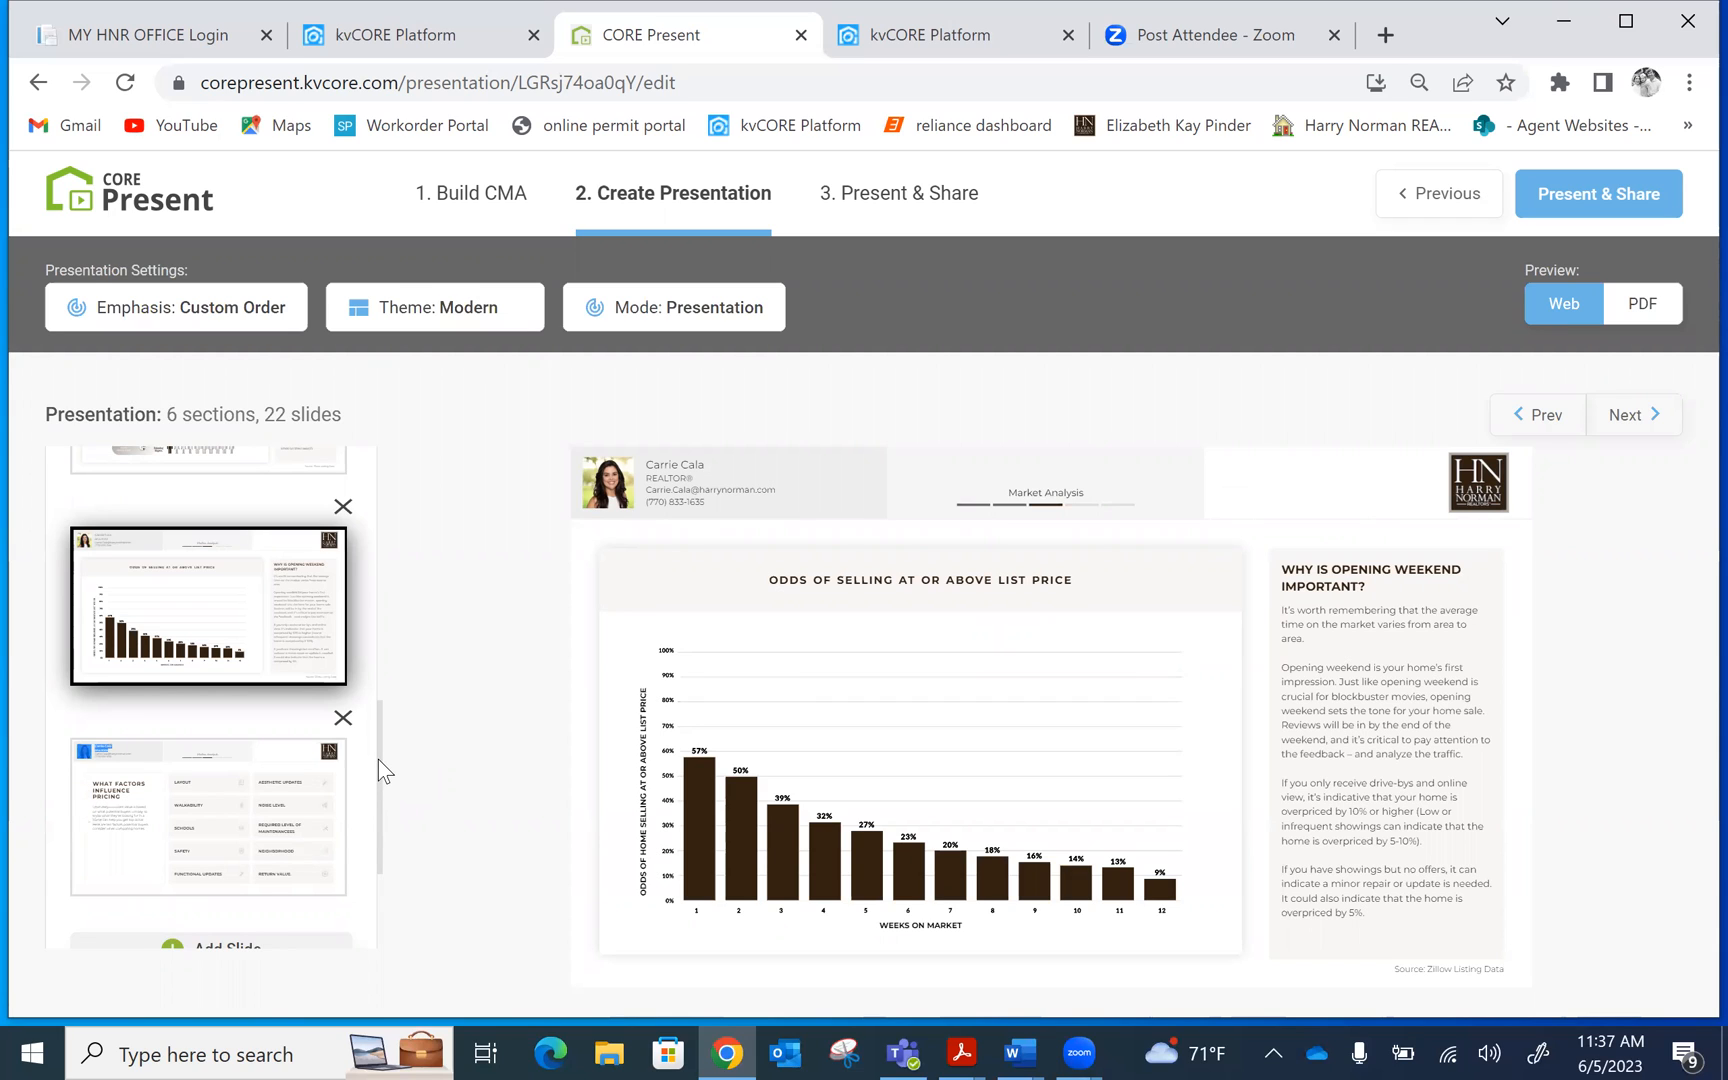
Expand Marketing & Buyer Activity and preview Marketing That Generates Results and Marketing Your Property to the World
{"action": "left_click_drag", "start_coordinate": [378, 759], "coordinate": [375, 853]}
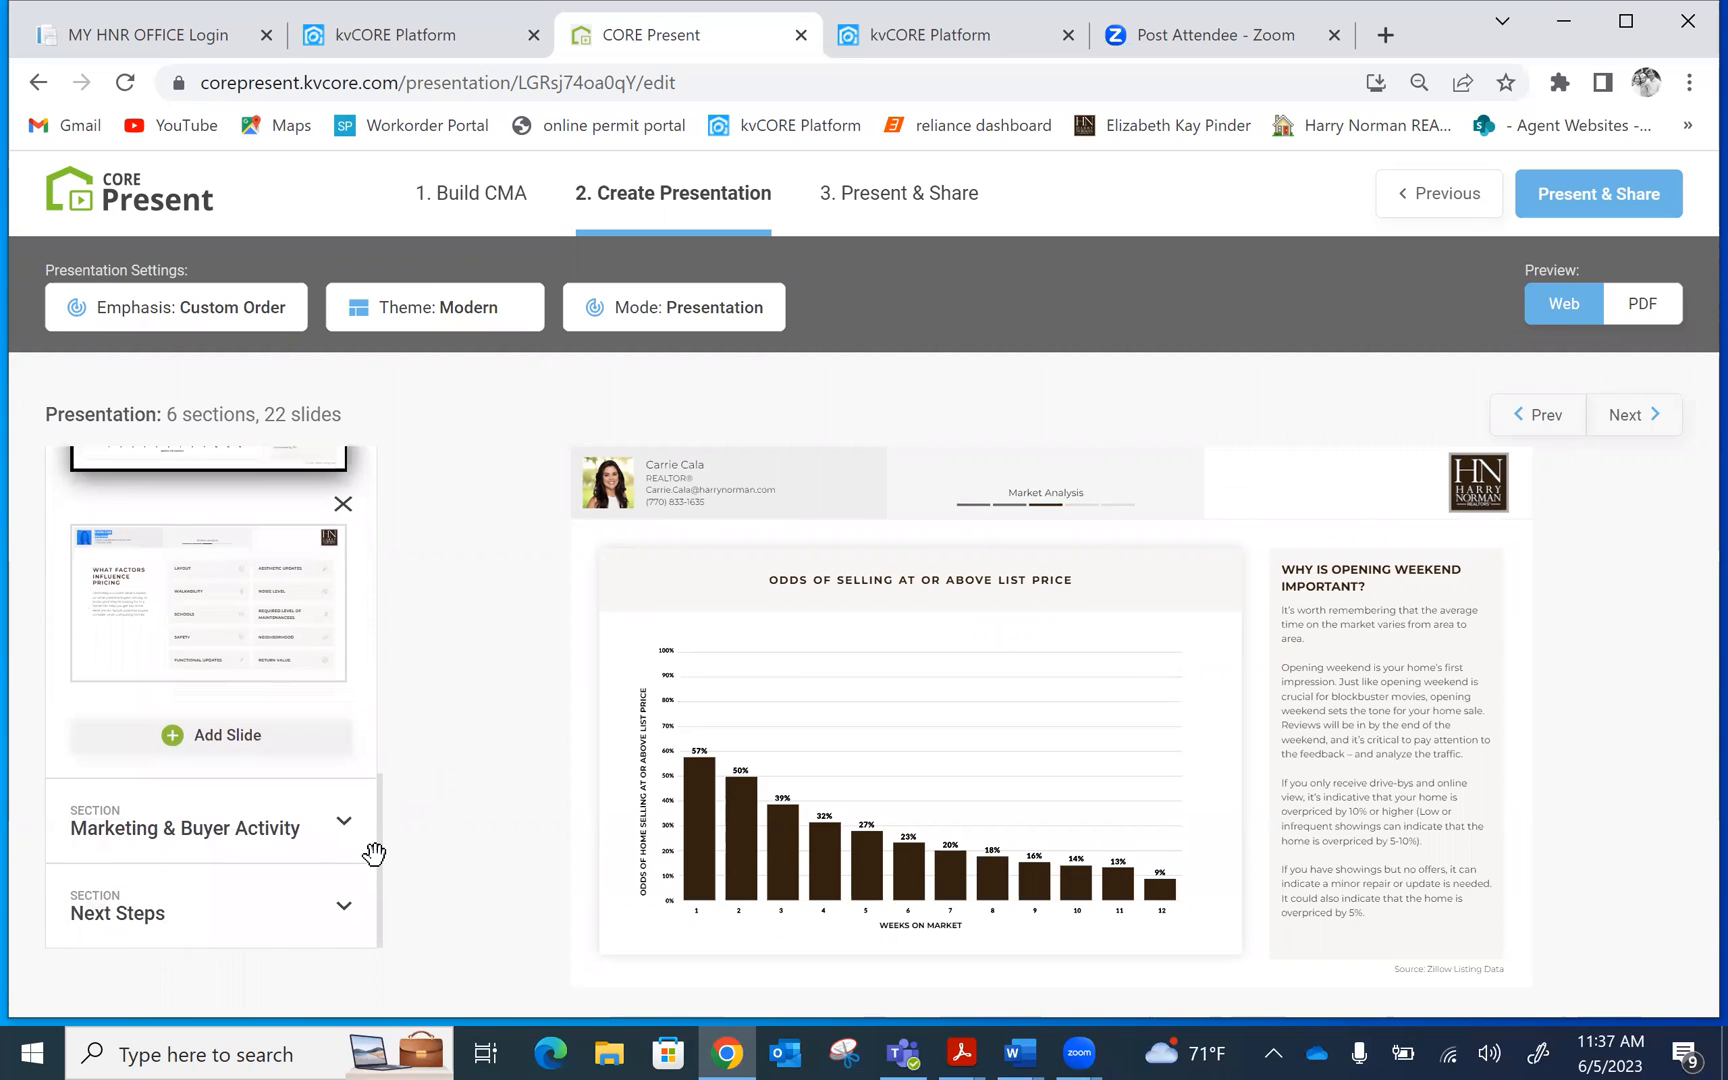
{"action": "left_click", "coordinate": [248, 828]}
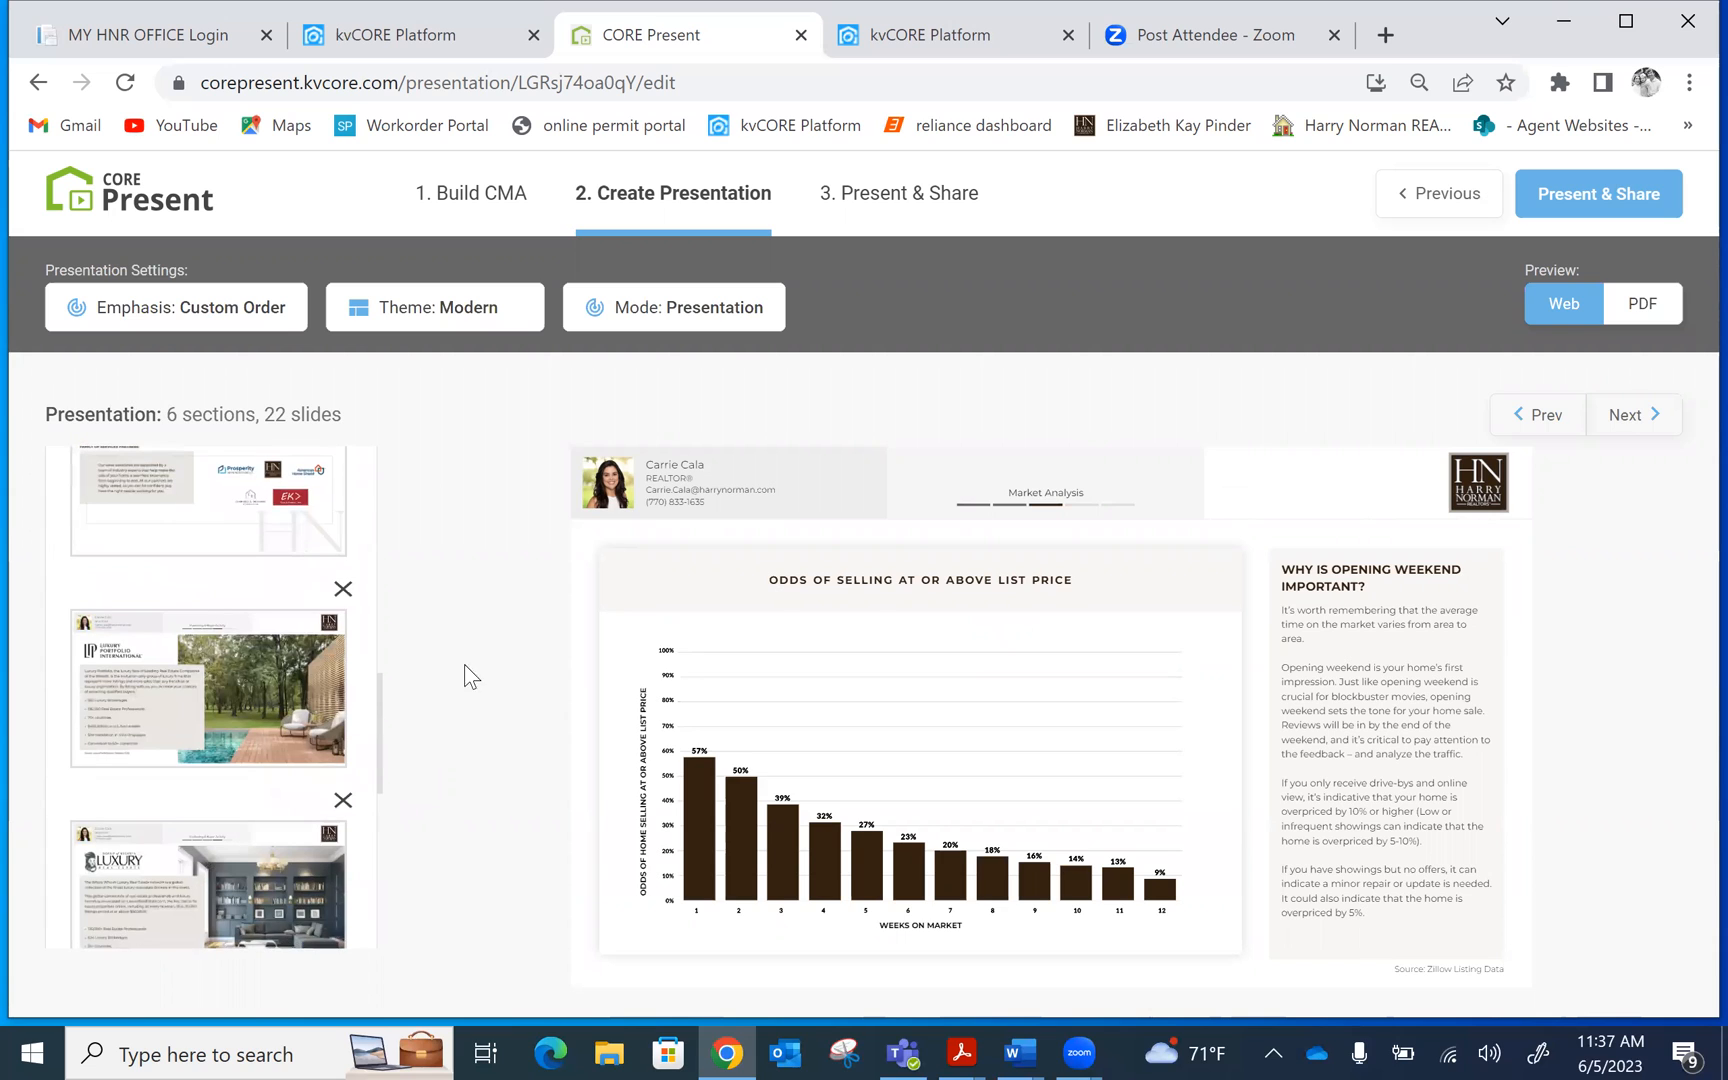
{"action": "left_click_drag", "start_coordinate": [378, 720], "coordinate": [413, 566]}
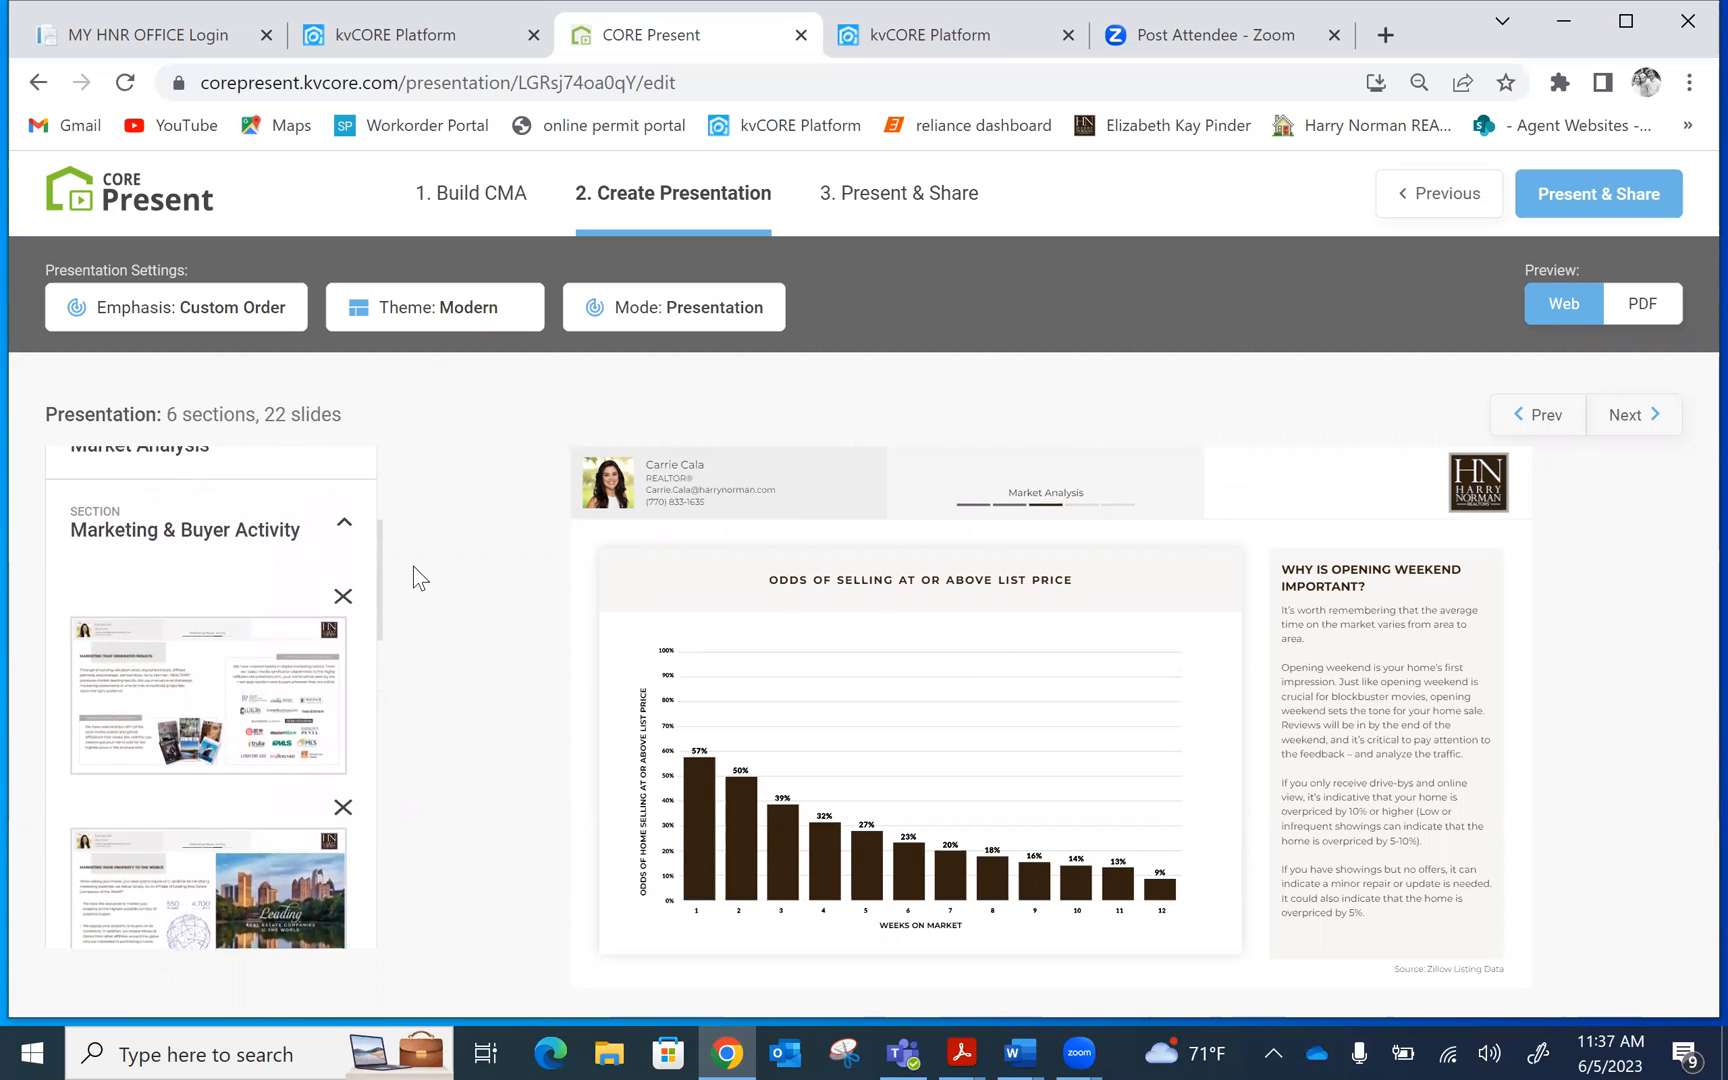
{"action": "scroll", "coordinate": [407, 588], "scroll_direction": "down", "scroll_amount": 1}
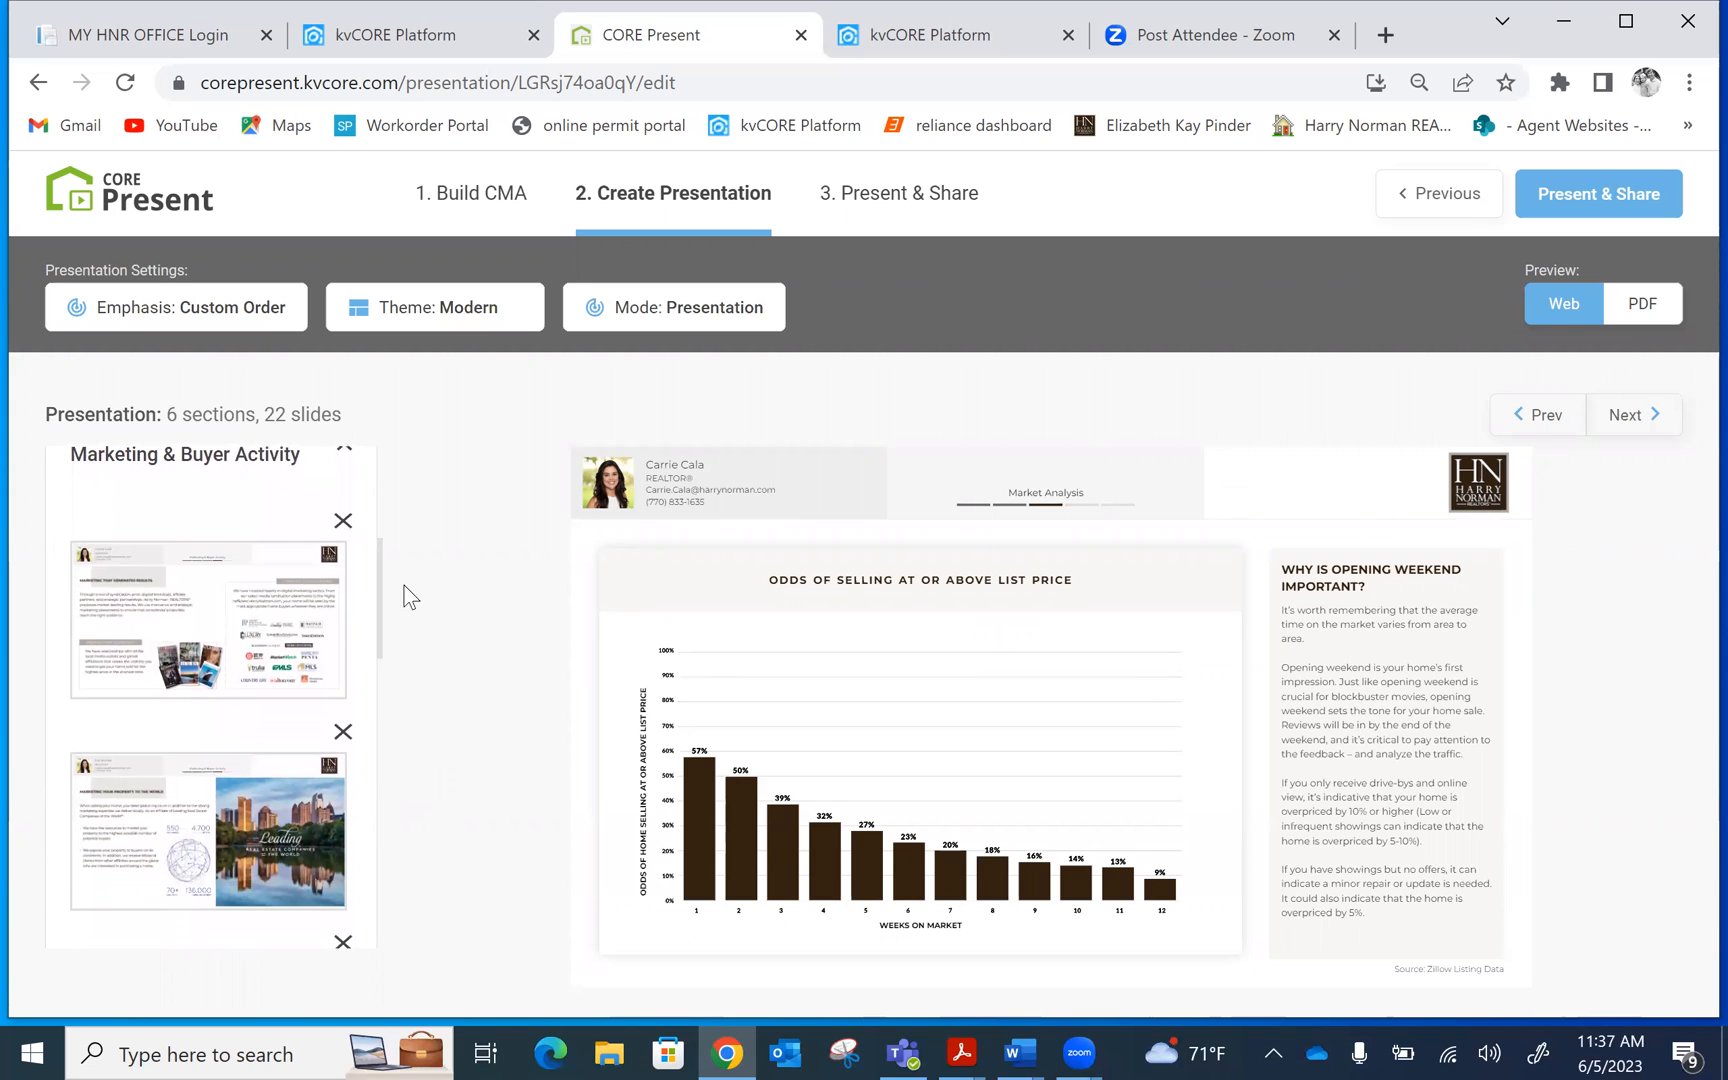
{"action": "left_click", "coordinate": [155, 596]}
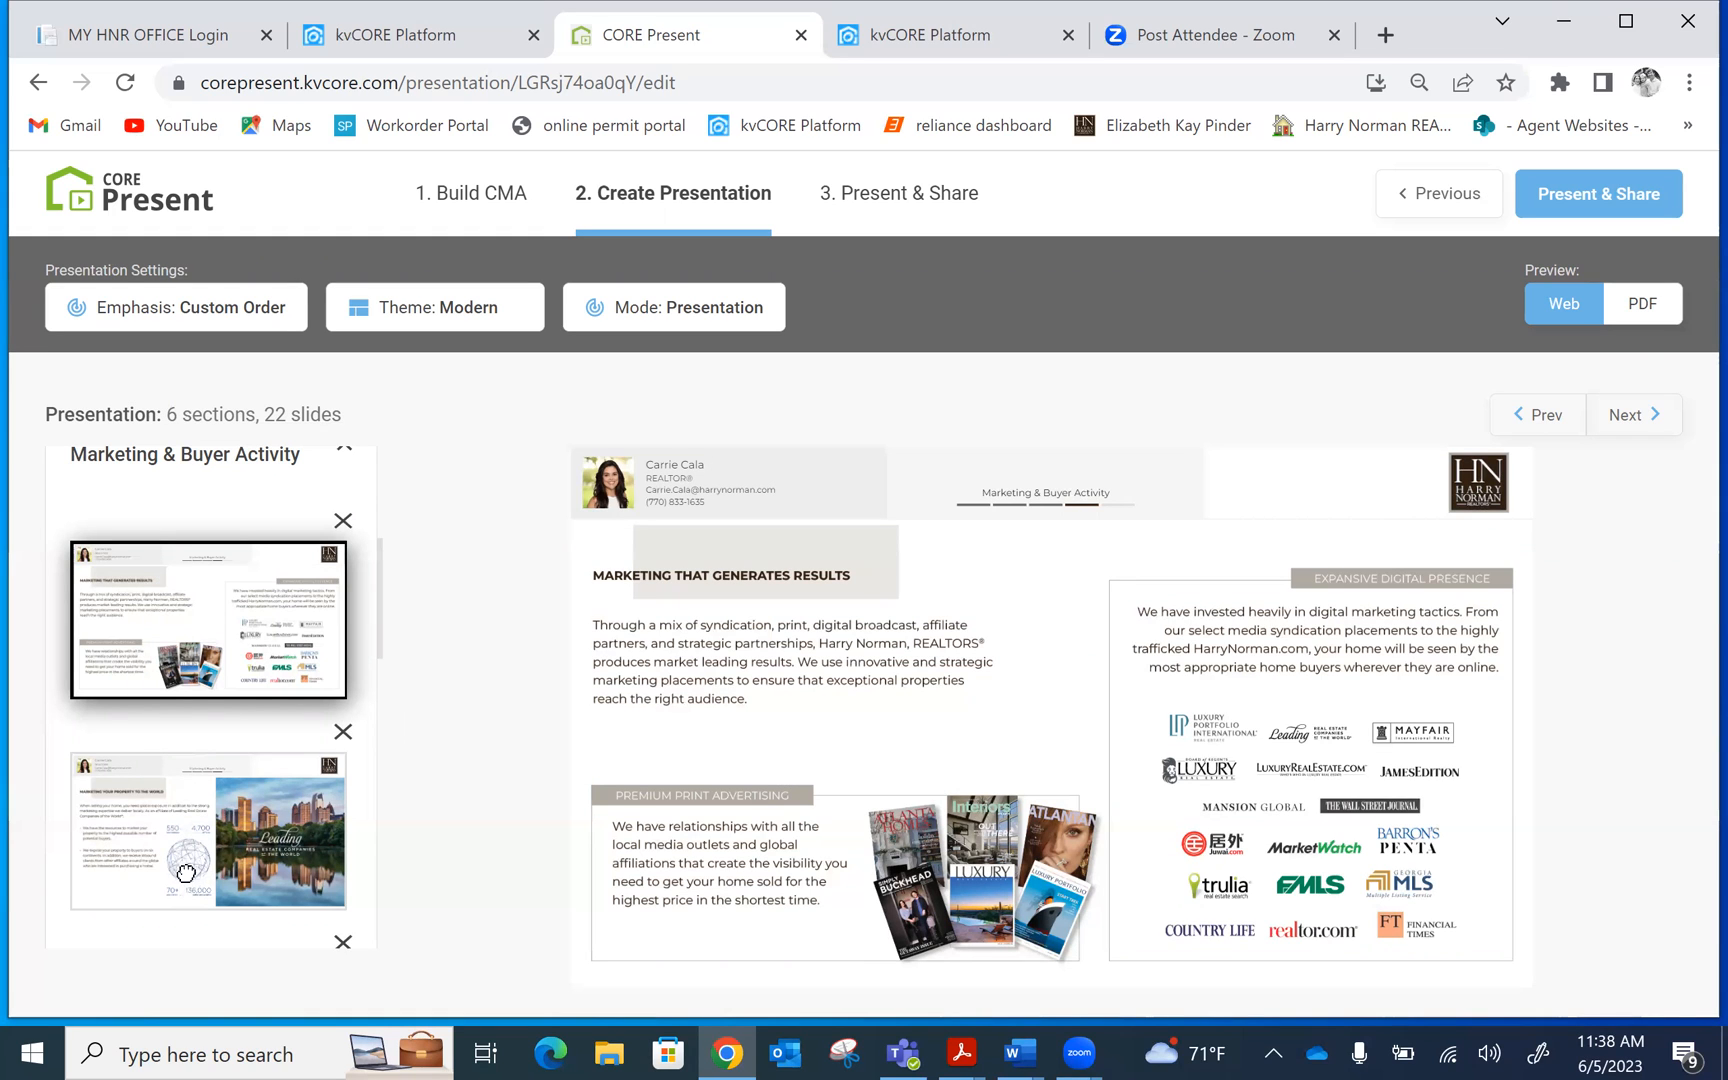
{"action": "left_click", "coordinate": [209, 795]}
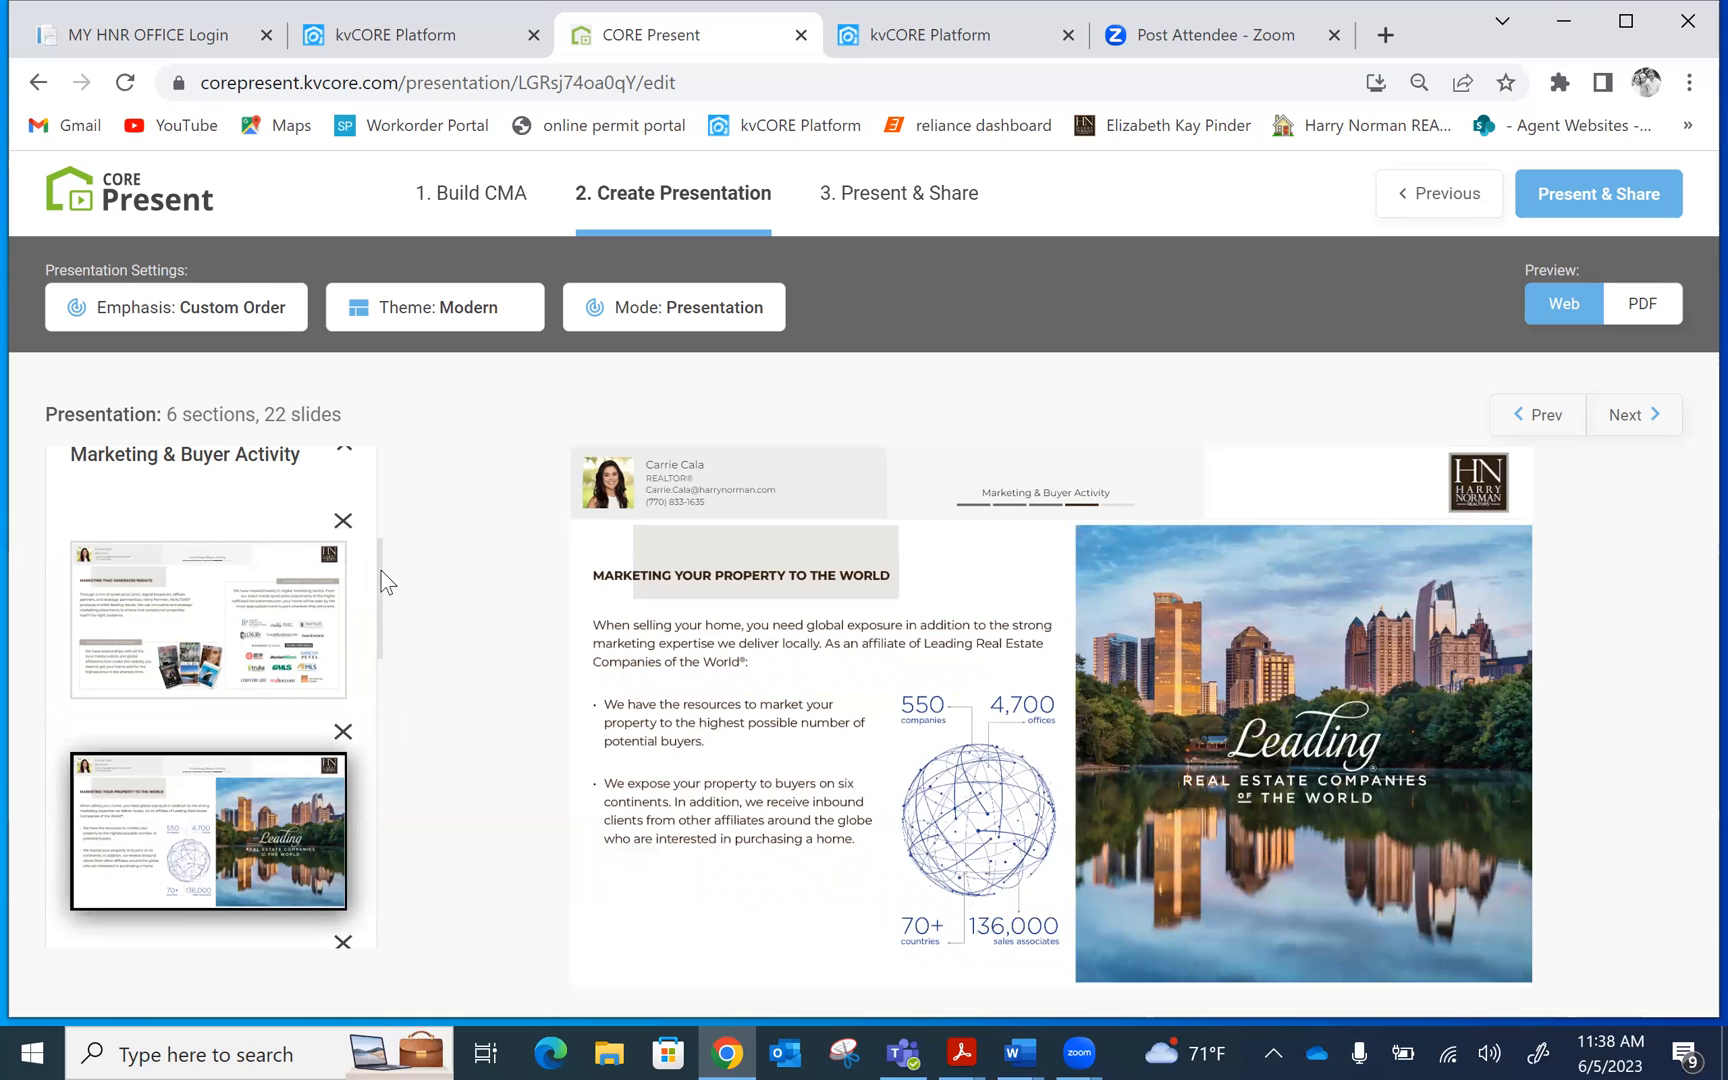
{"action": "left_click_drag", "start_coordinate": [381, 571], "coordinate": [377, 594]}
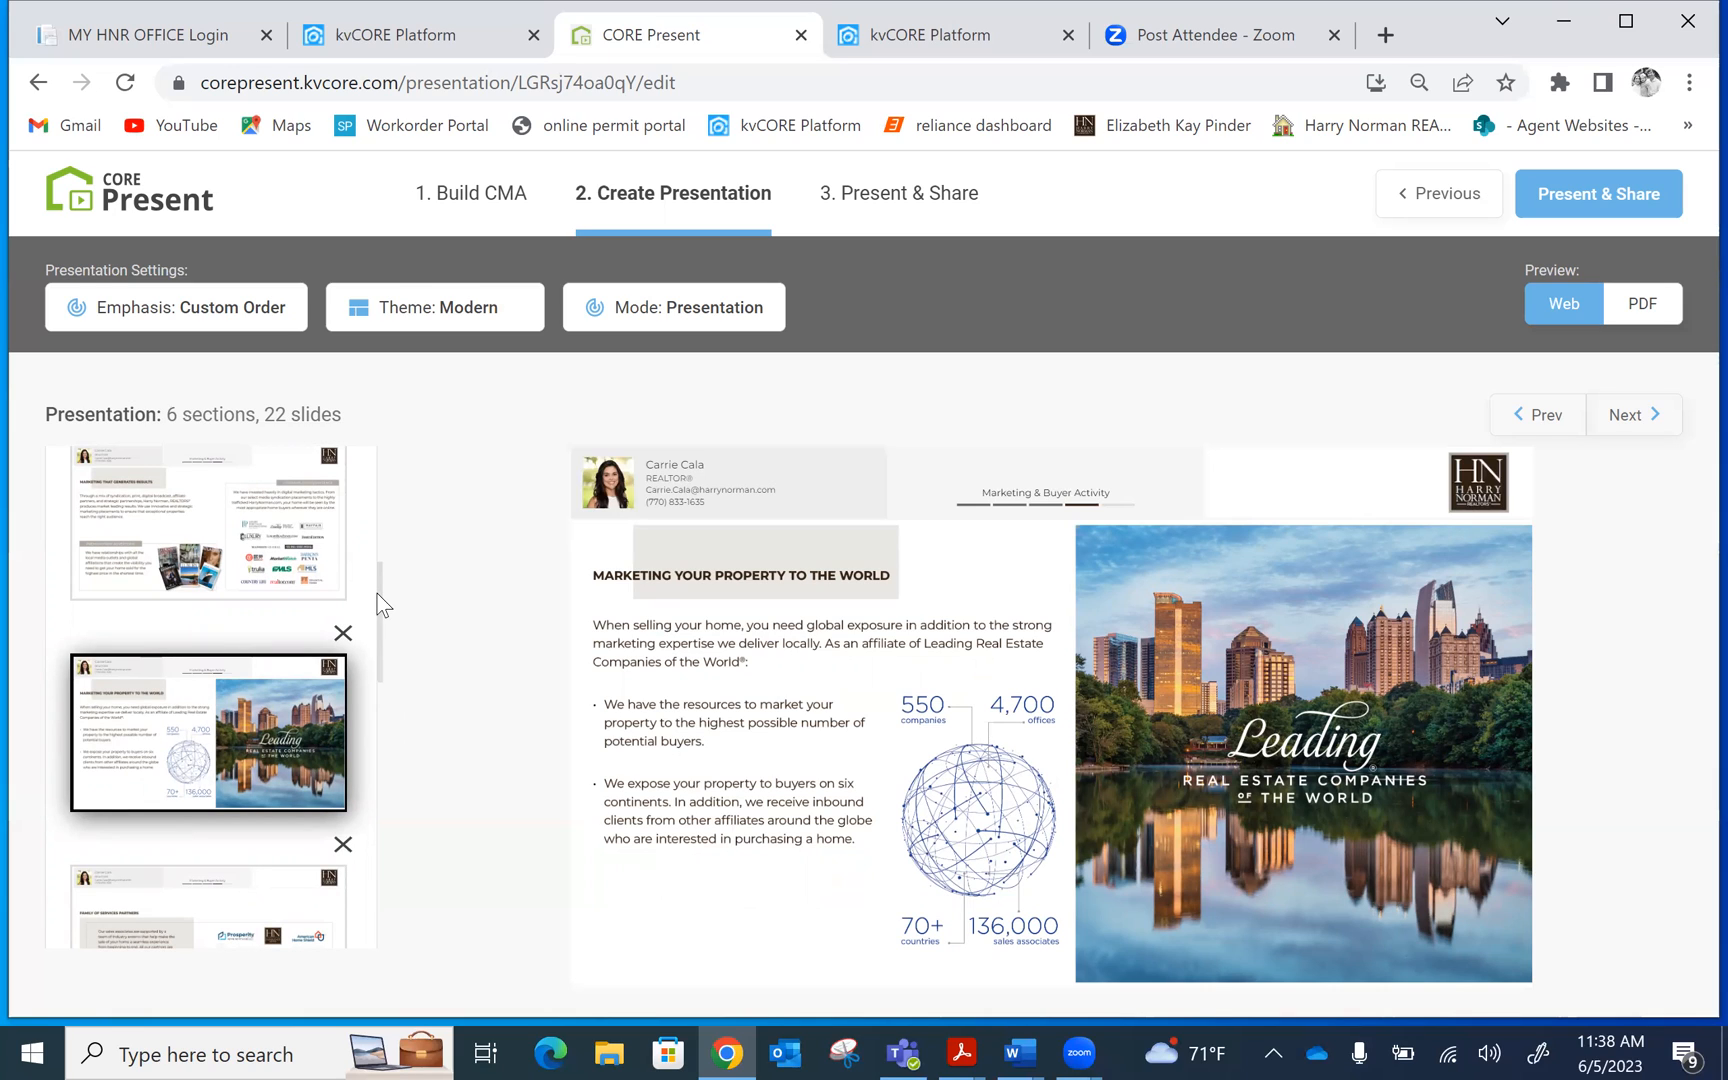
Scroll further down the slide list and preview the Family of Services Partners slide
{"action": "left_click_drag", "start_coordinate": [381, 603], "coordinate": [383, 623]}
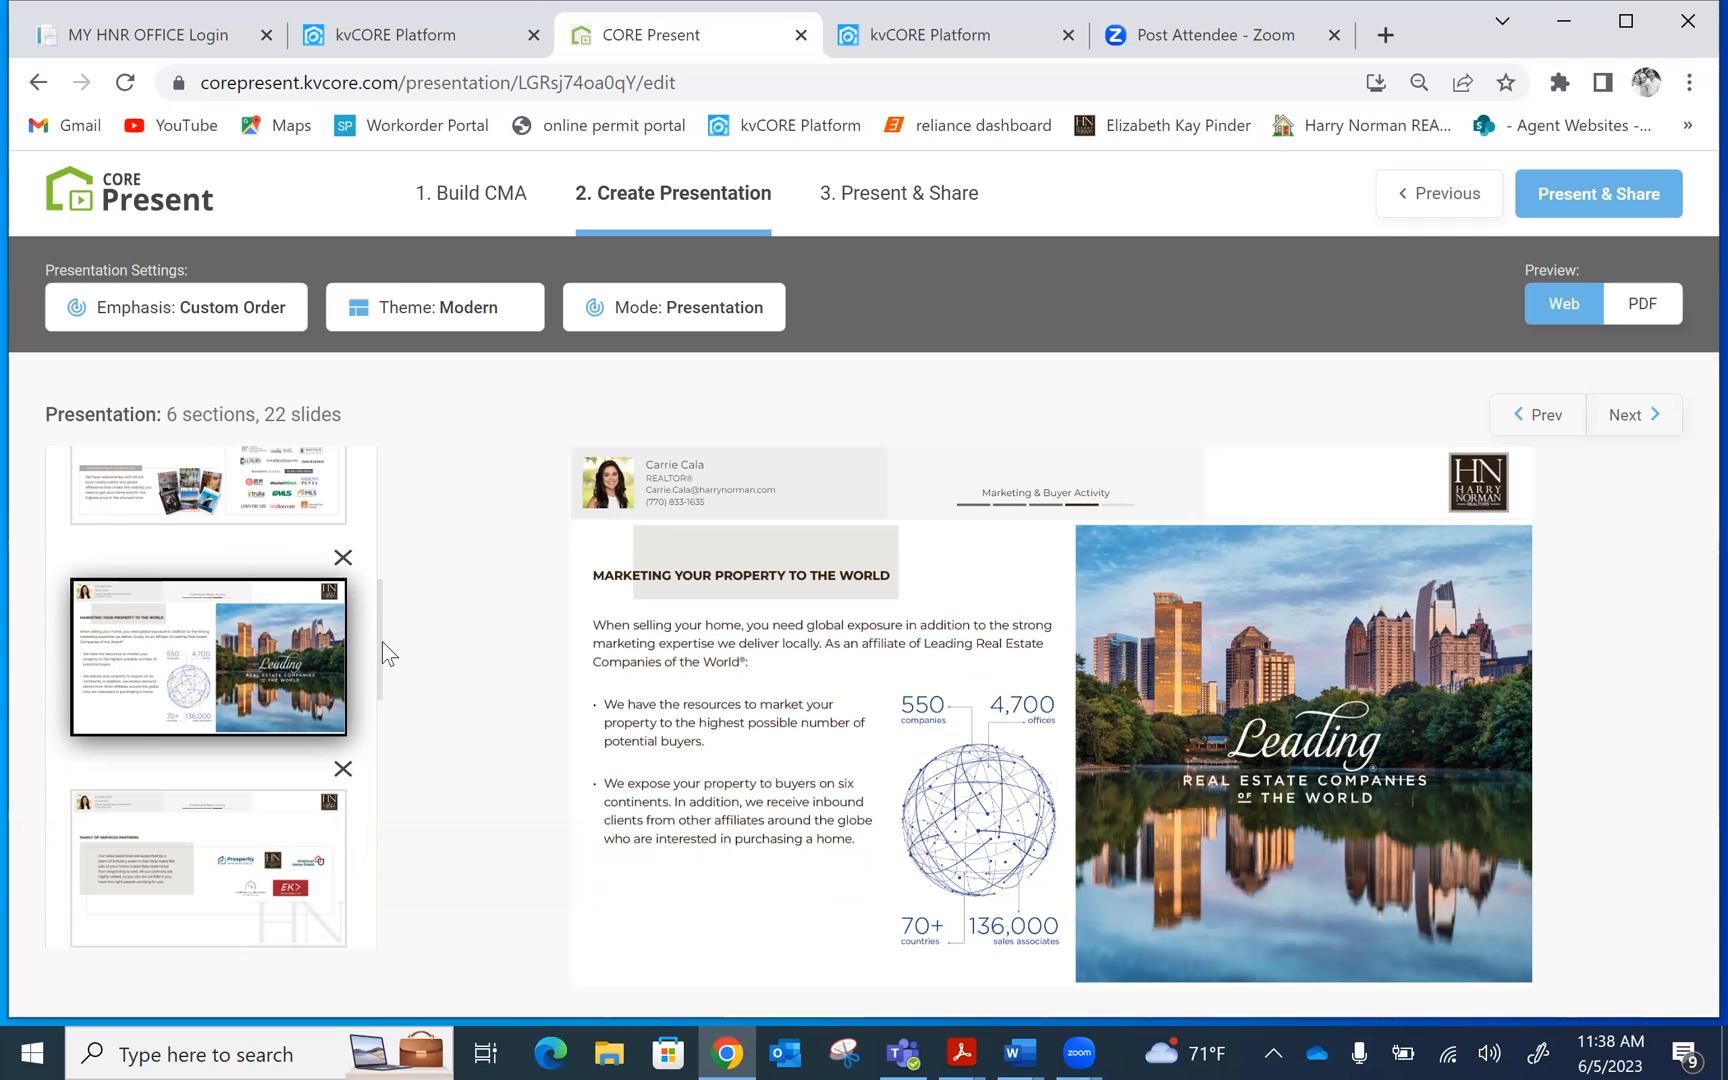
{"action": "scroll", "coordinate": [370, 690], "scroll_direction": "down", "scroll_amount": 5}
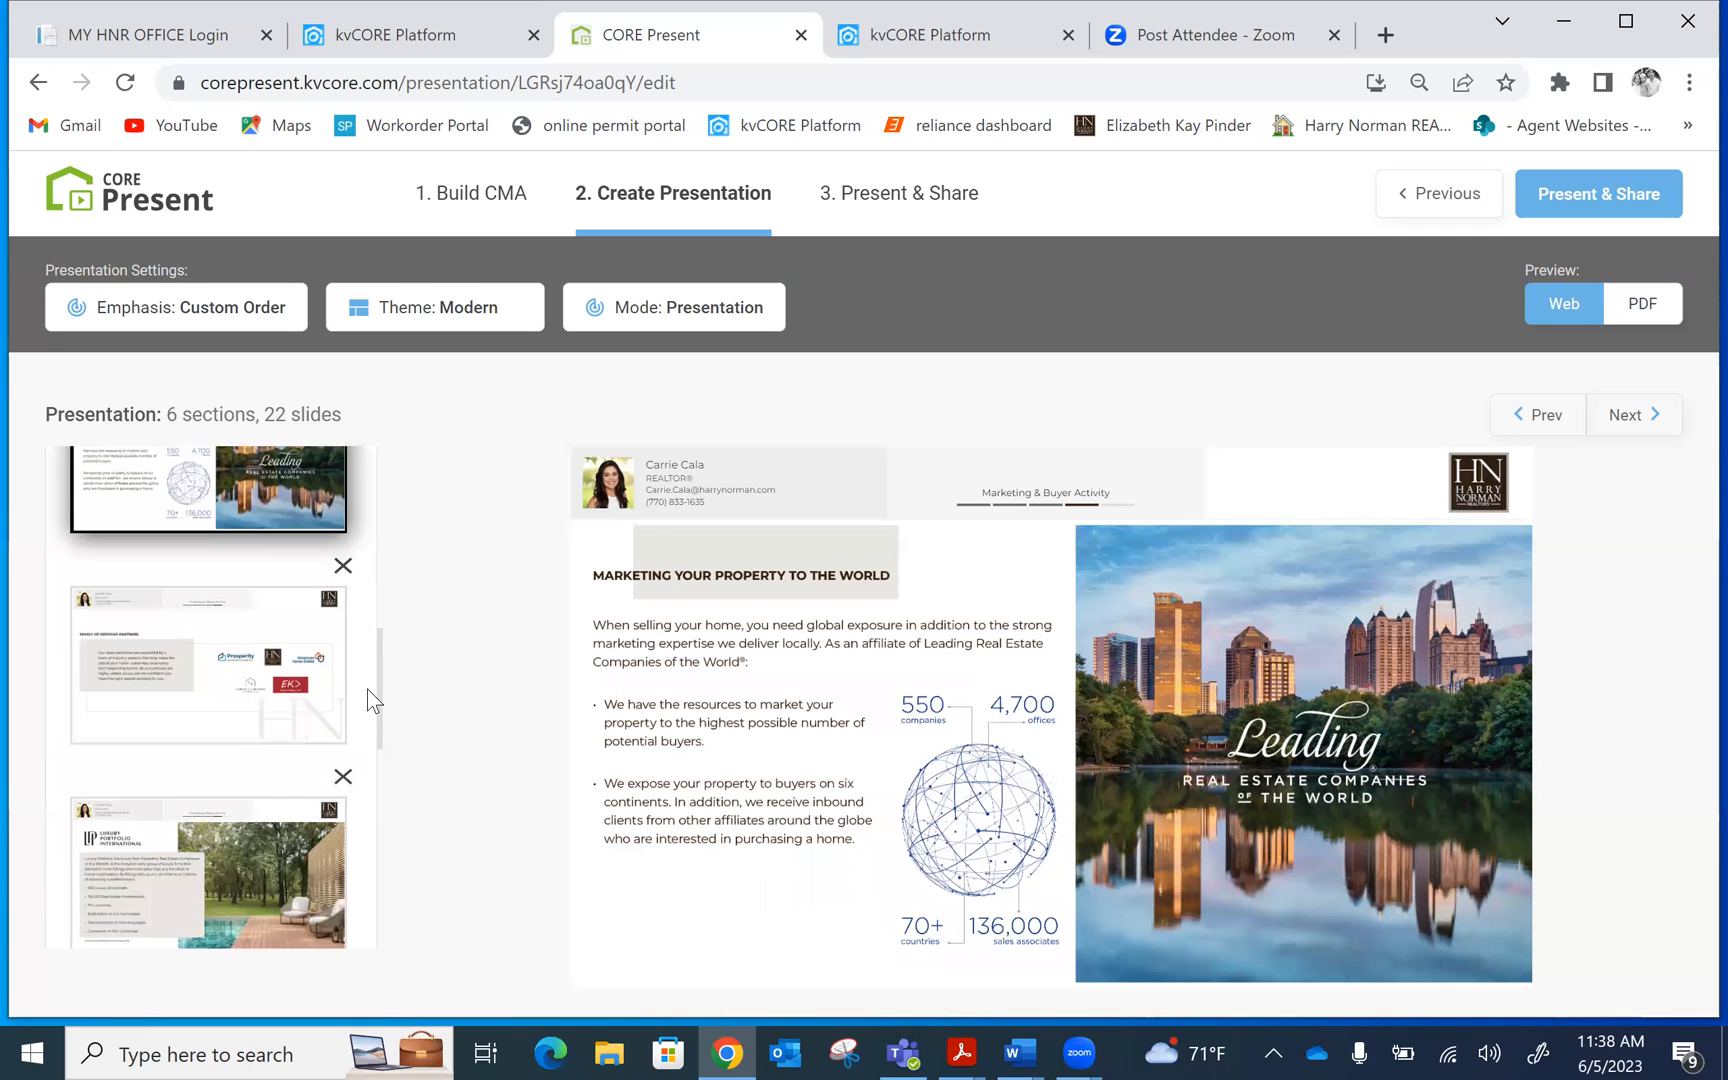
{"action": "left_click", "coordinate": [189, 608]}
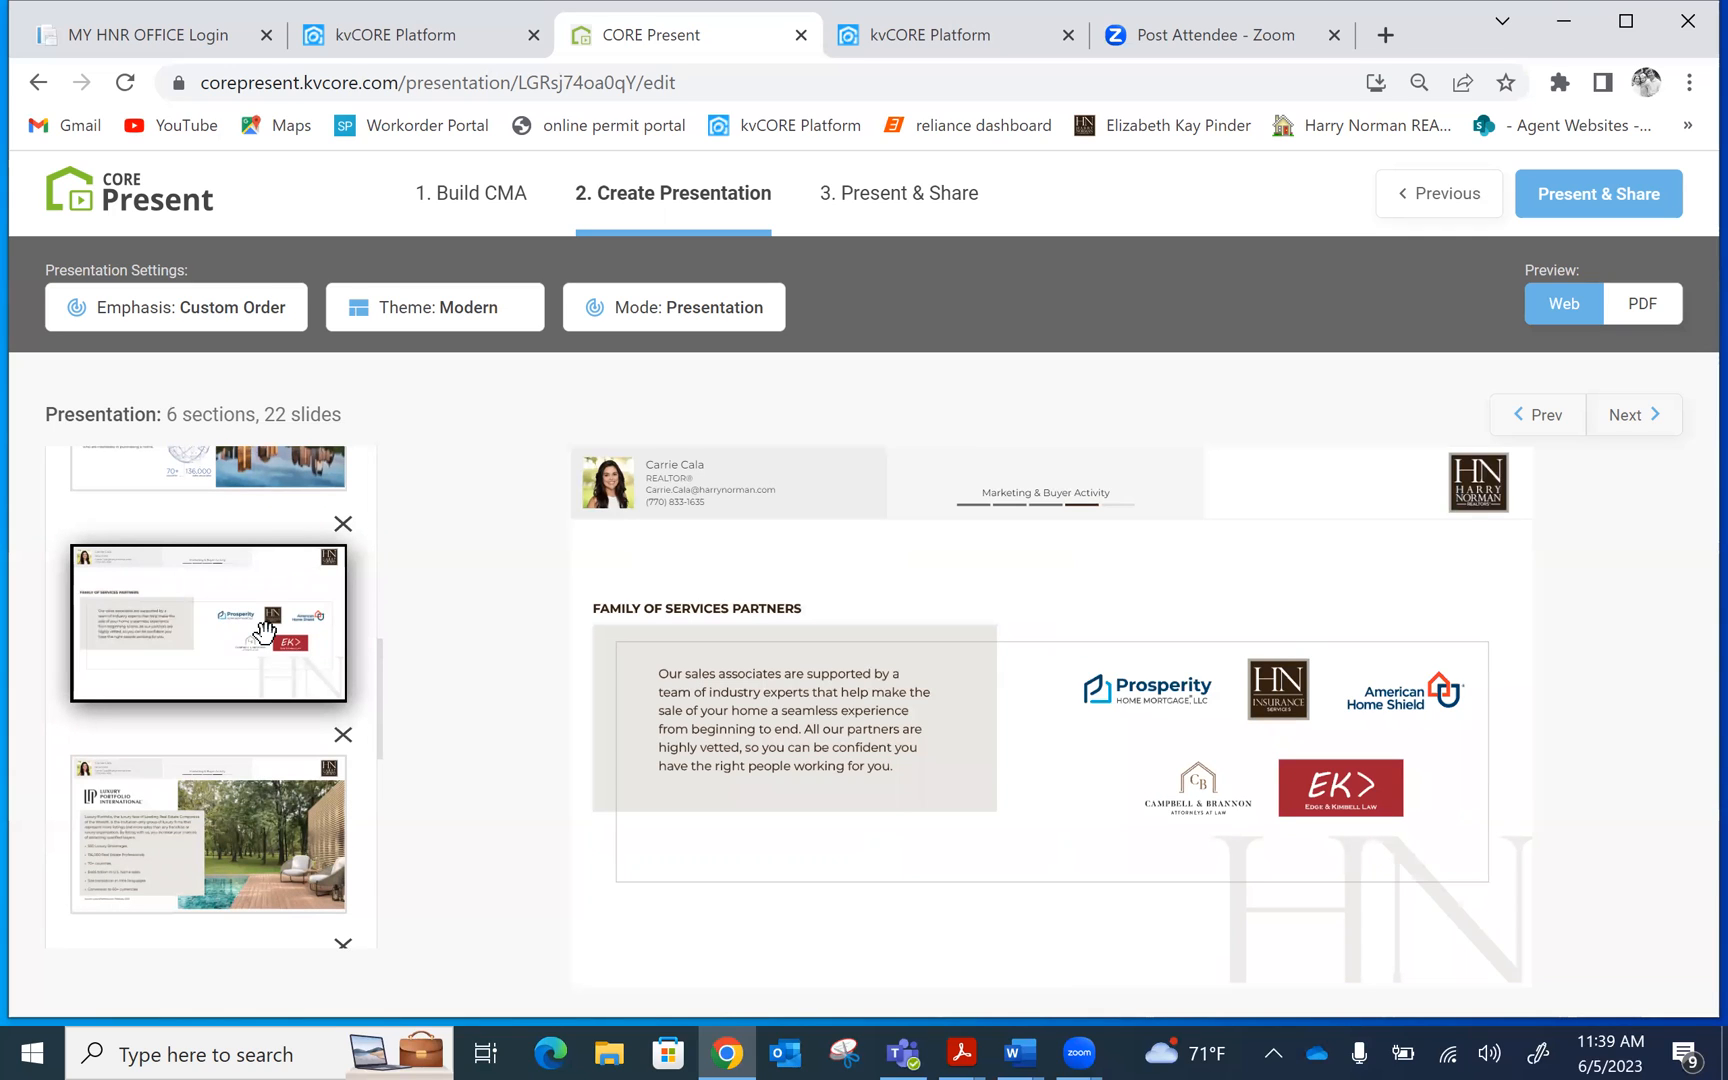
Drag Family of Services Partners below the Mayfair and staging slides, then preview Luxury Portfolio International
{"action": "left_click_drag", "start_coordinate": [264, 631], "coordinate": [260, 1032]}
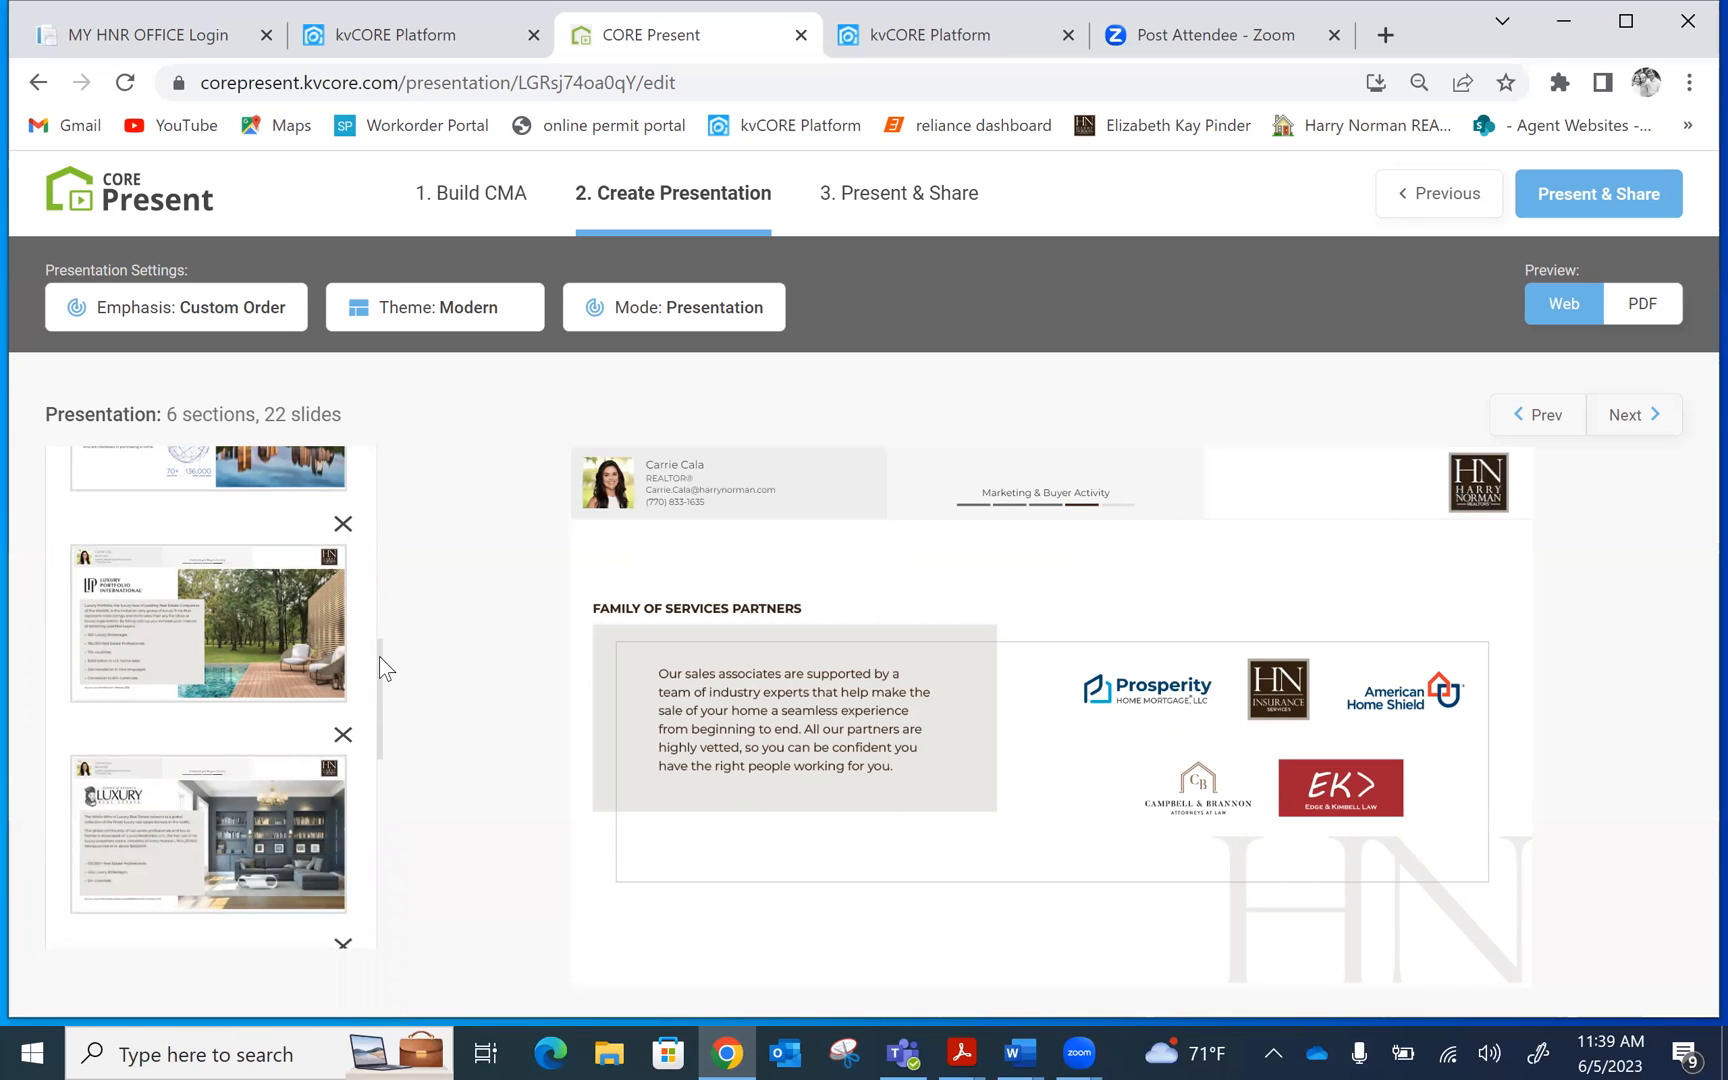
{"action": "left_click_drag", "start_coordinate": [379, 656], "coordinate": [360, 741]}
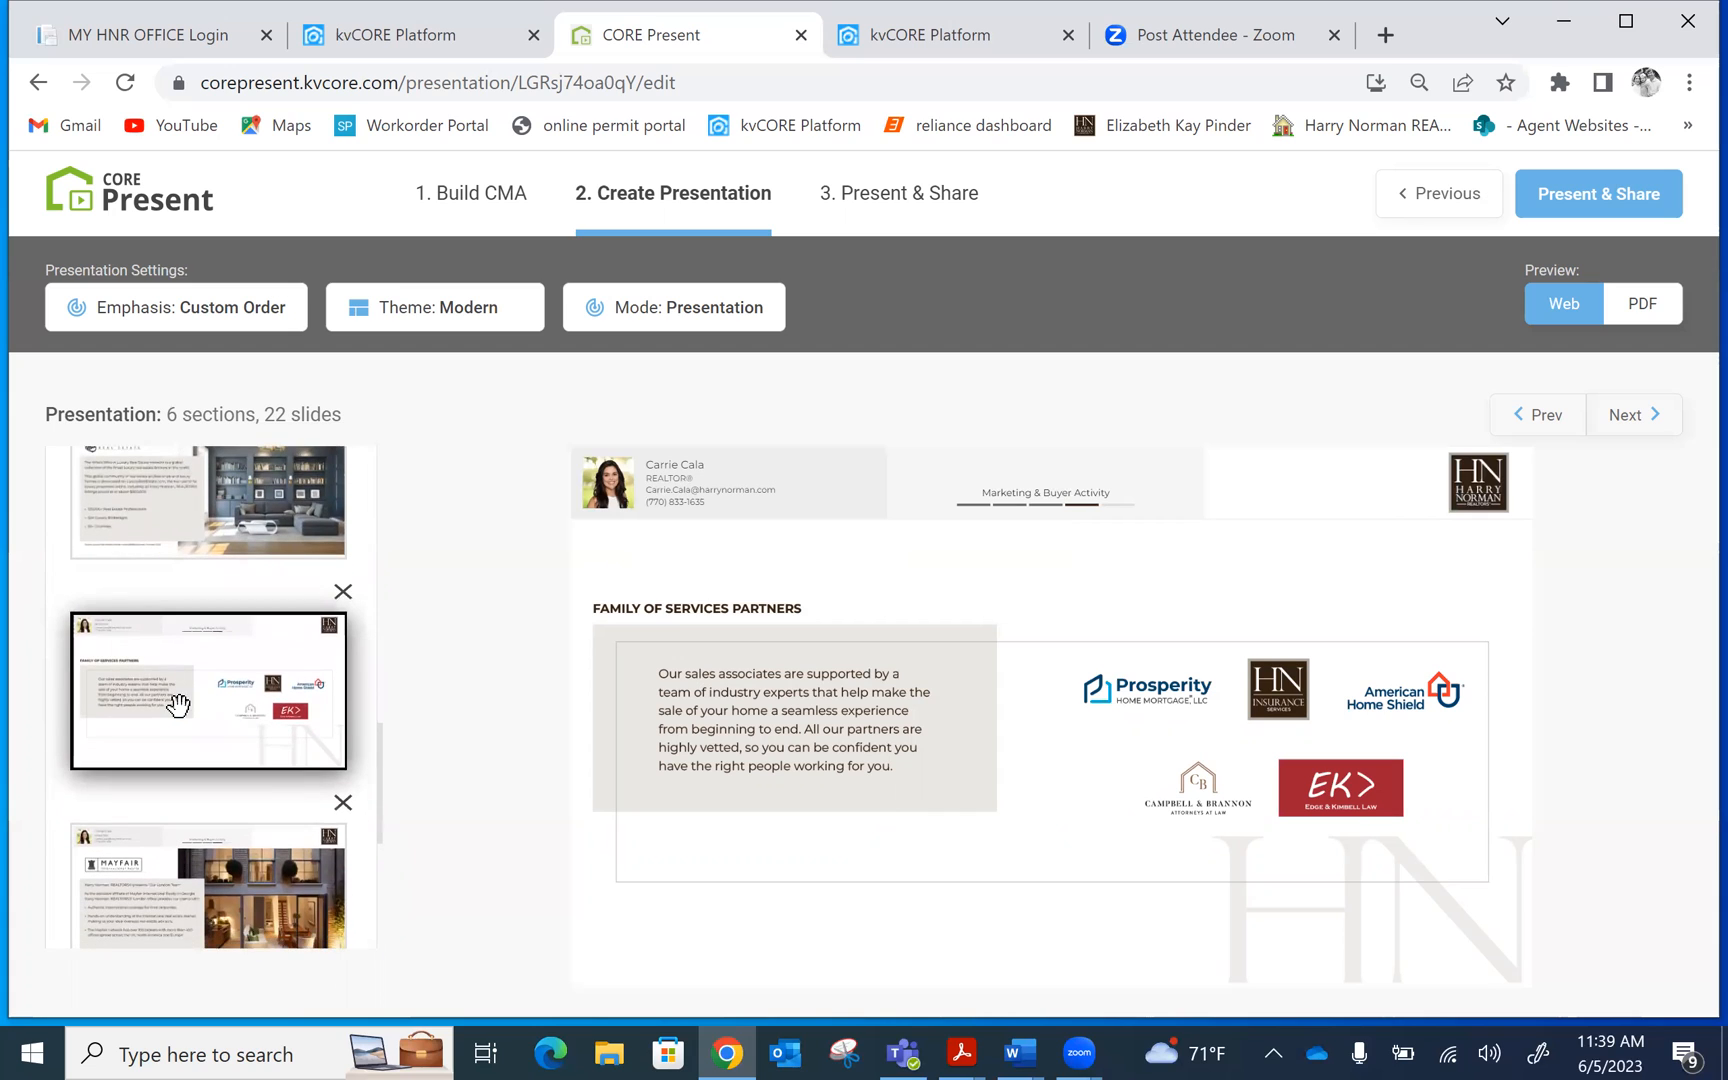
{"action": "left_click_drag", "start_coordinate": [173, 710], "coordinate": [166, 890]}
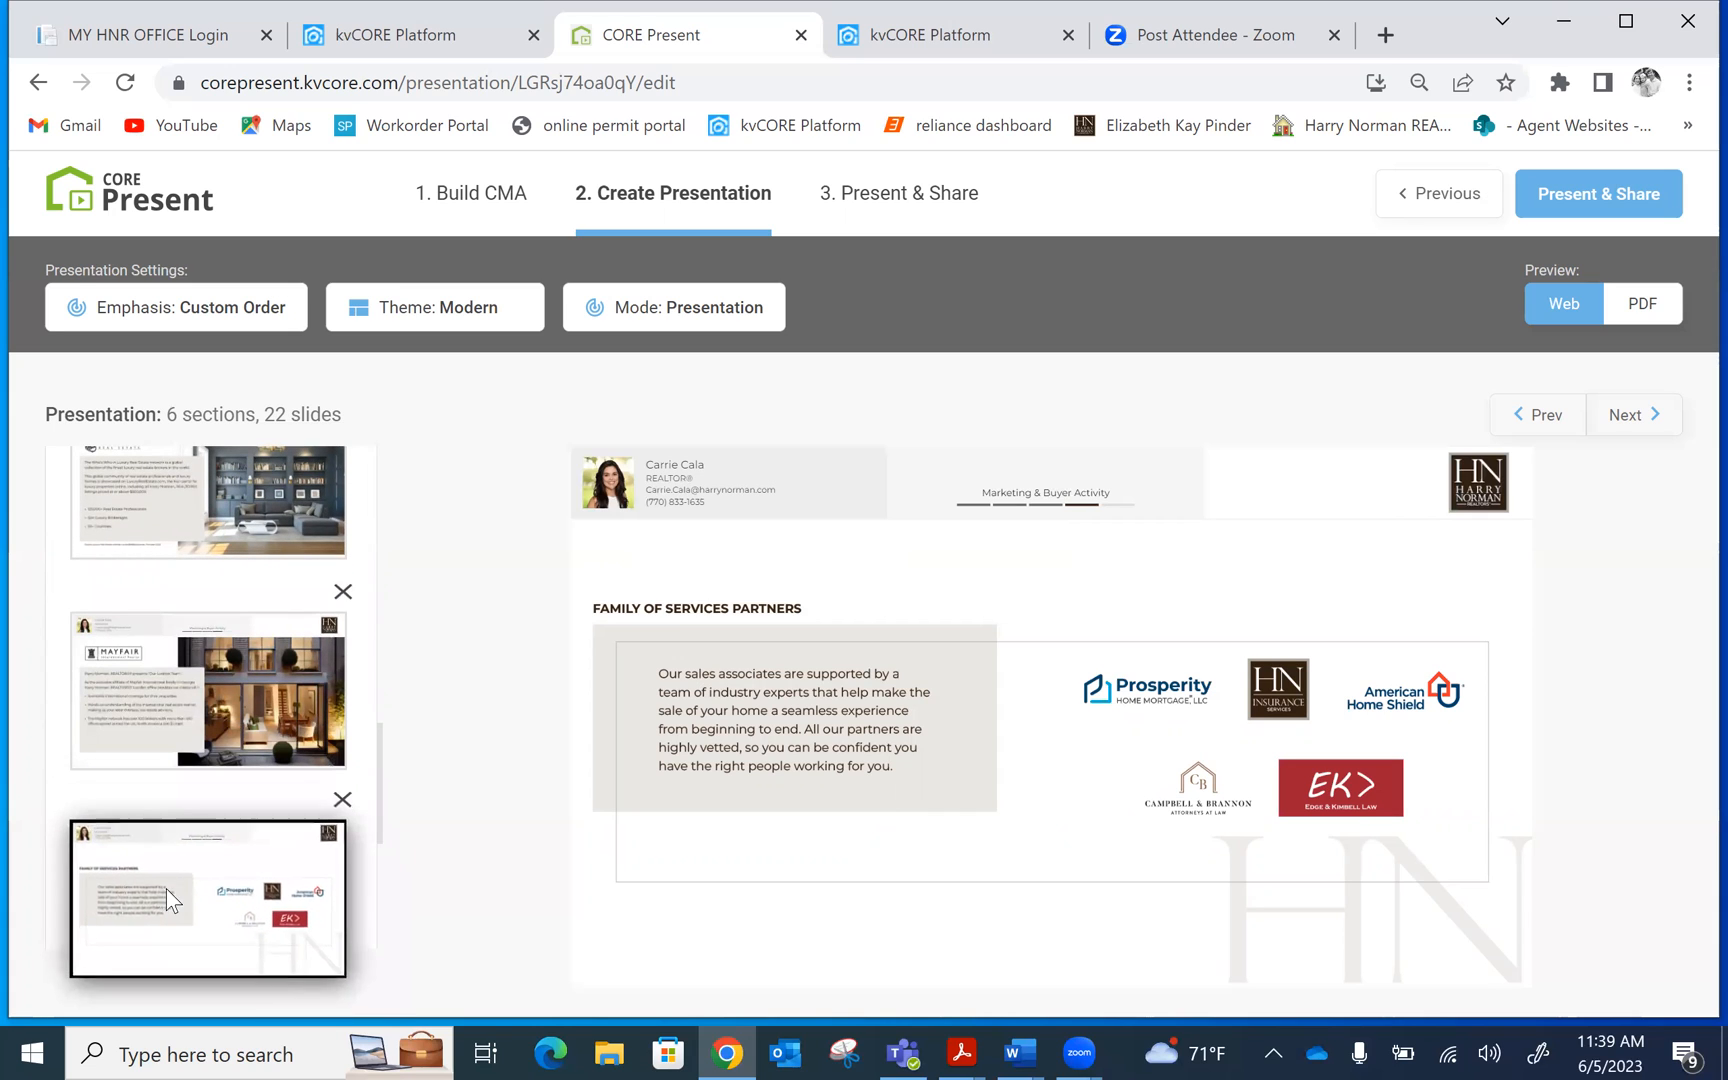
{"action": "left_click_drag", "start_coordinate": [378, 755], "coordinate": [366, 856]}
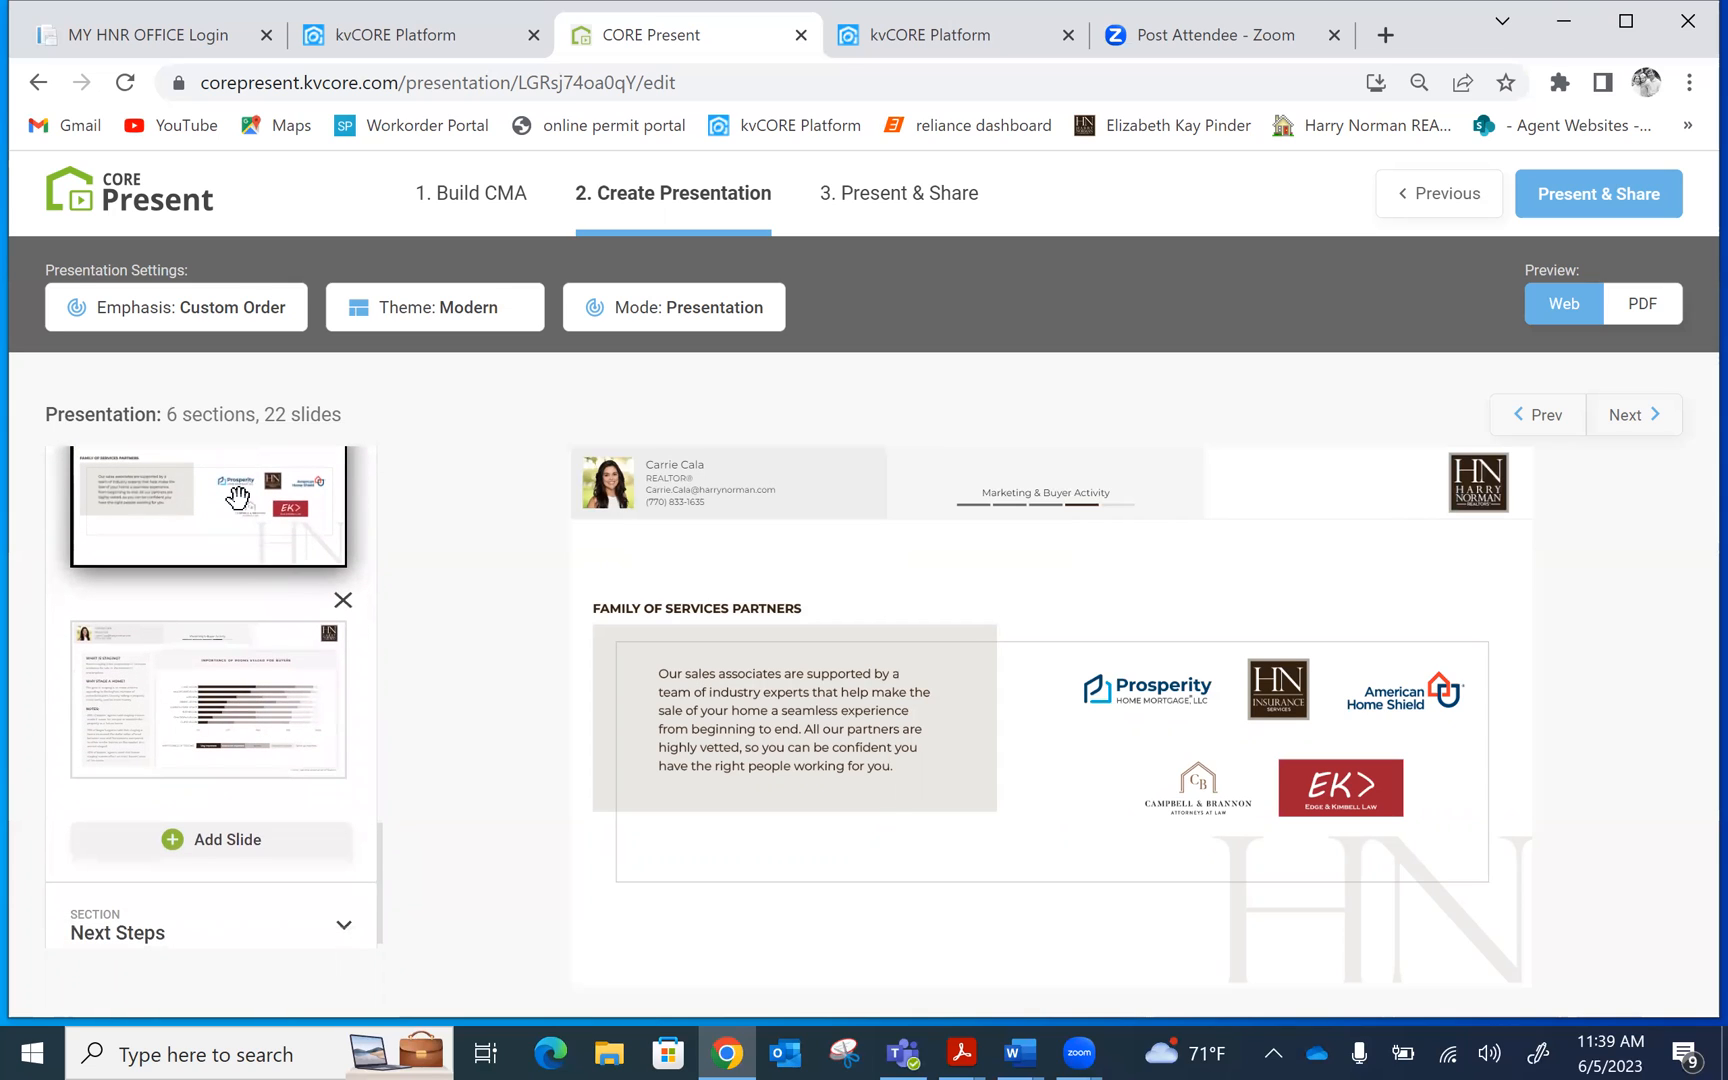
{"action": "left_click_drag", "start_coordinate": [232, 494], "coordinate": [236, 737]}
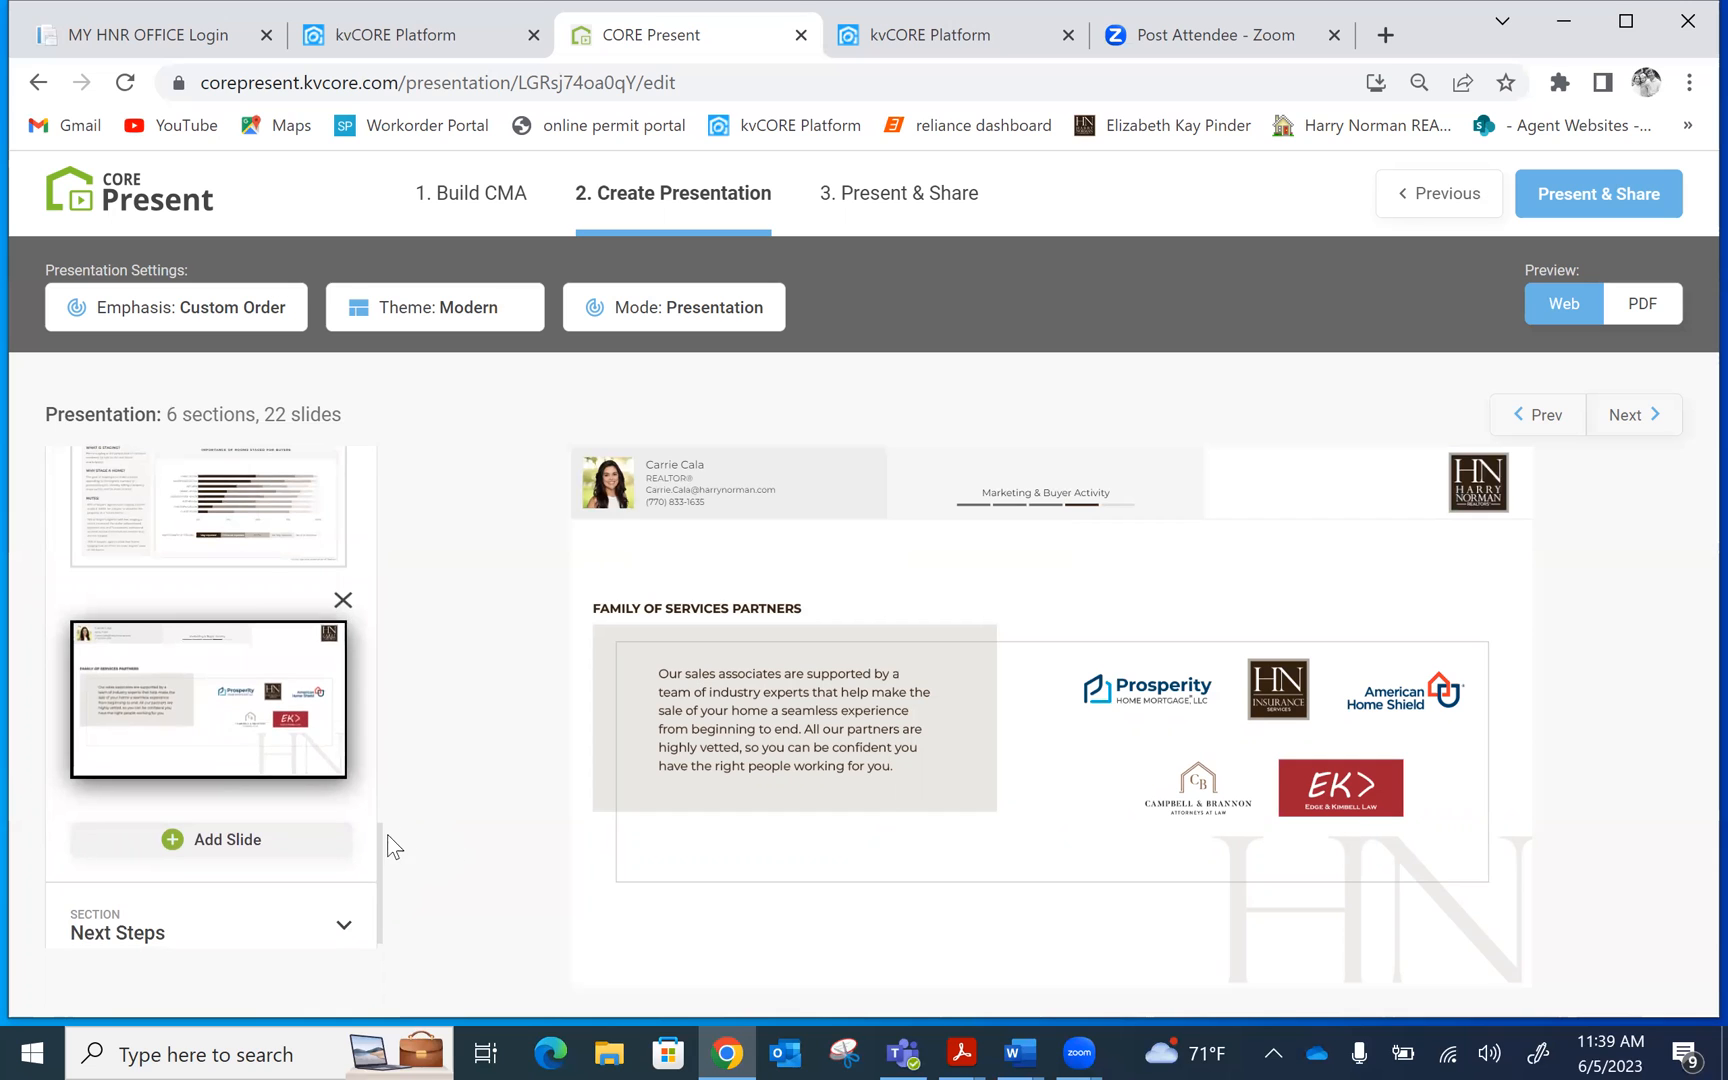
{"action": "left_click_drag", "start_coordinate": [379, 829], "coordinate": [386, 663]}
{"action": "left_click", "coordinate": [221, 600]}
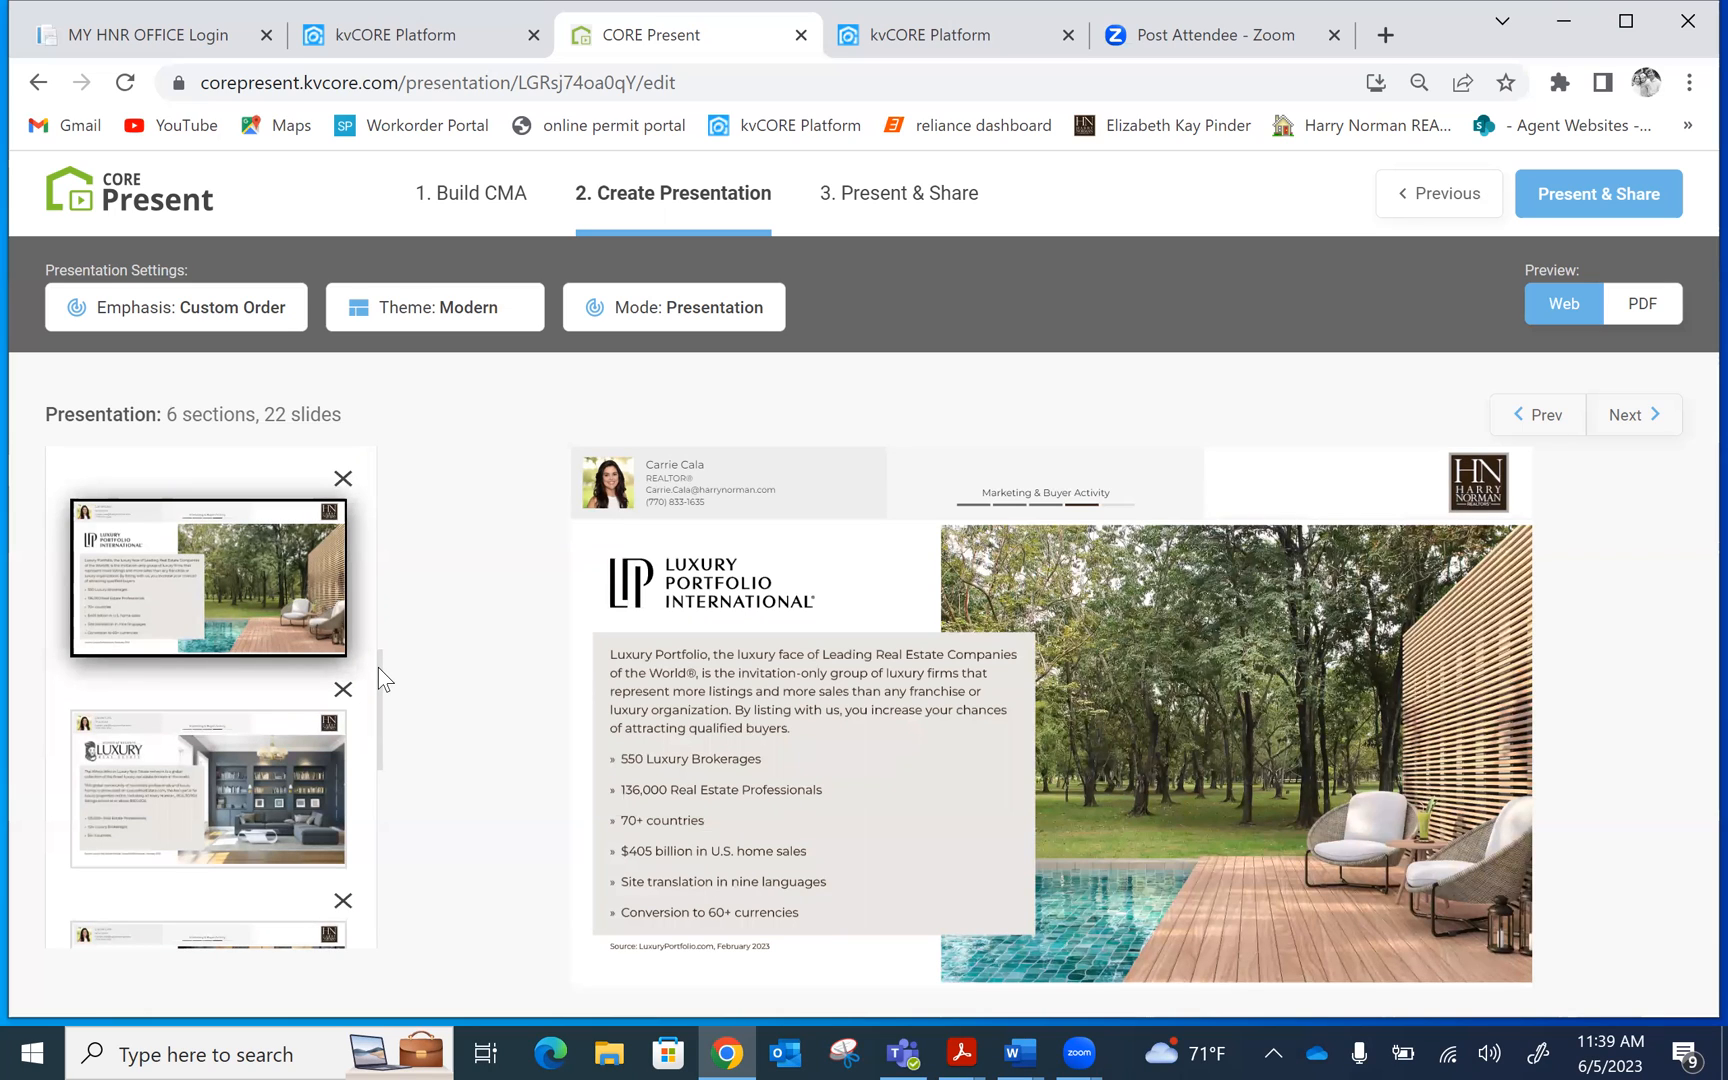
Preview the Luxury Real Estate, Mayfair International Realty and Importance of Rooms Staged for Buyers slides
{"action": "left_click_drag", "start_coordinate": [378, 667], "coordinate": [363, 713]}
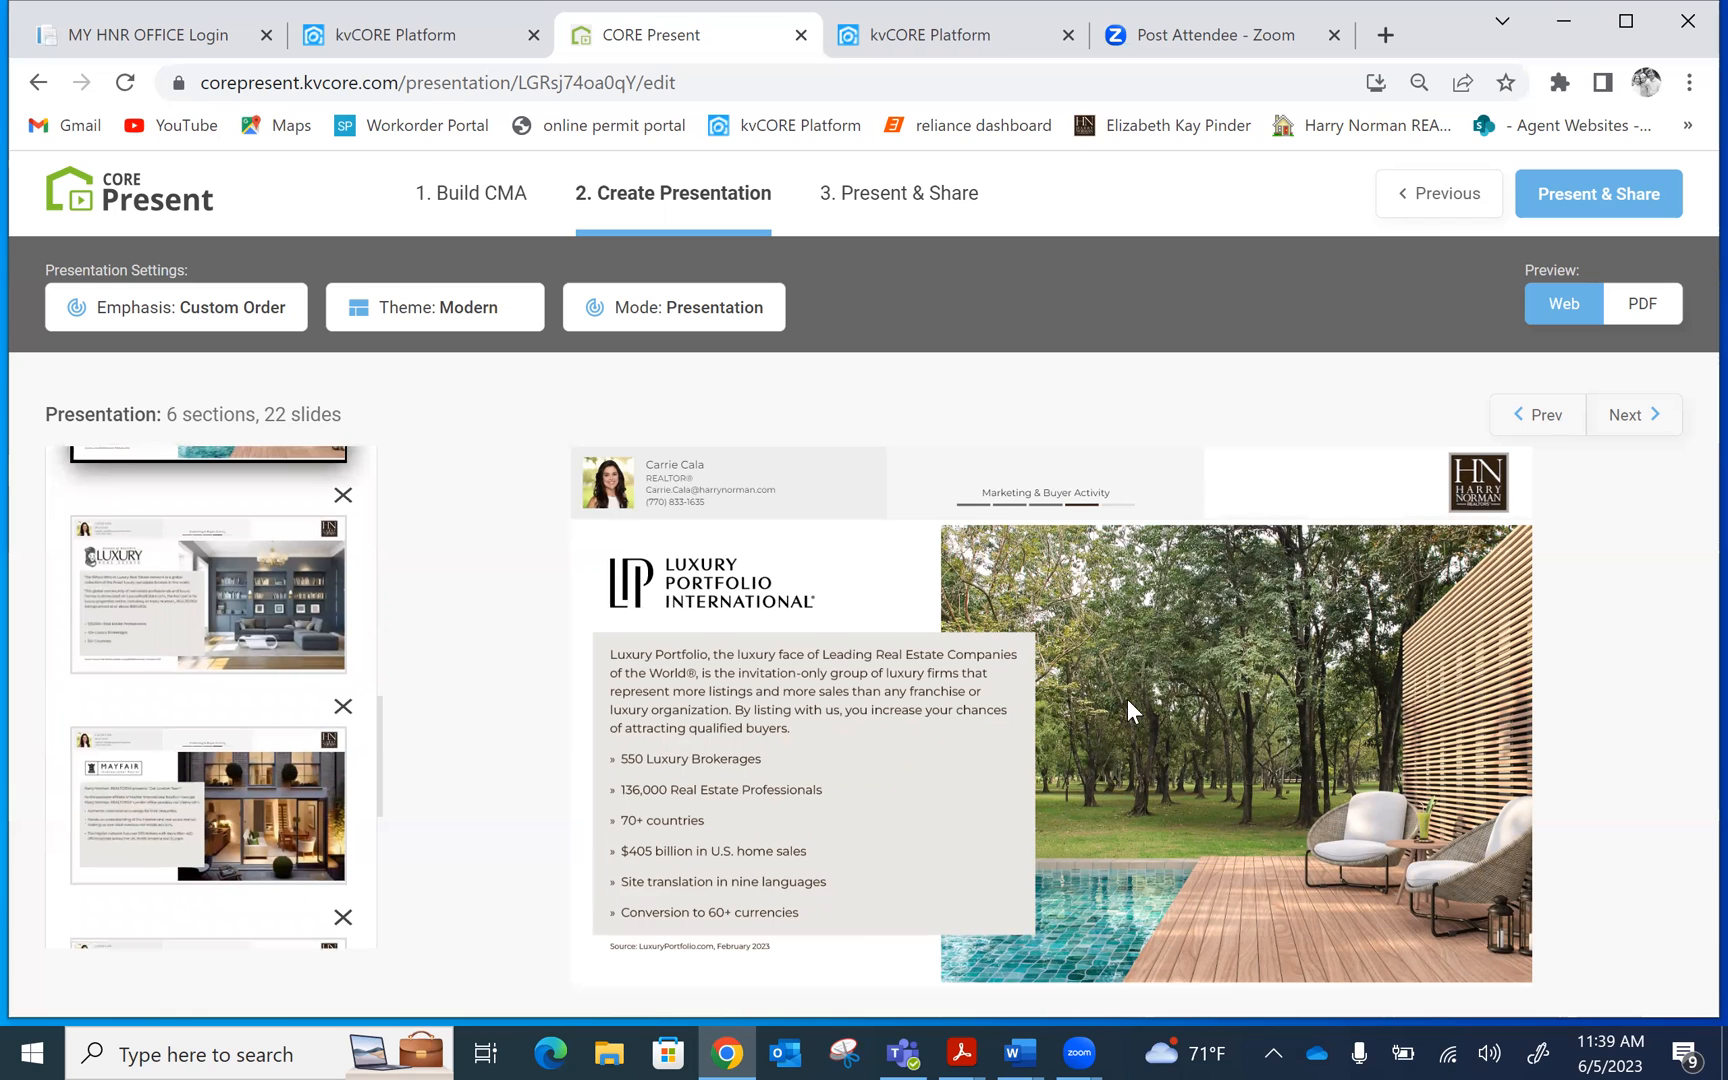
{"action": "left_click", "coordinate": [140, 601]}
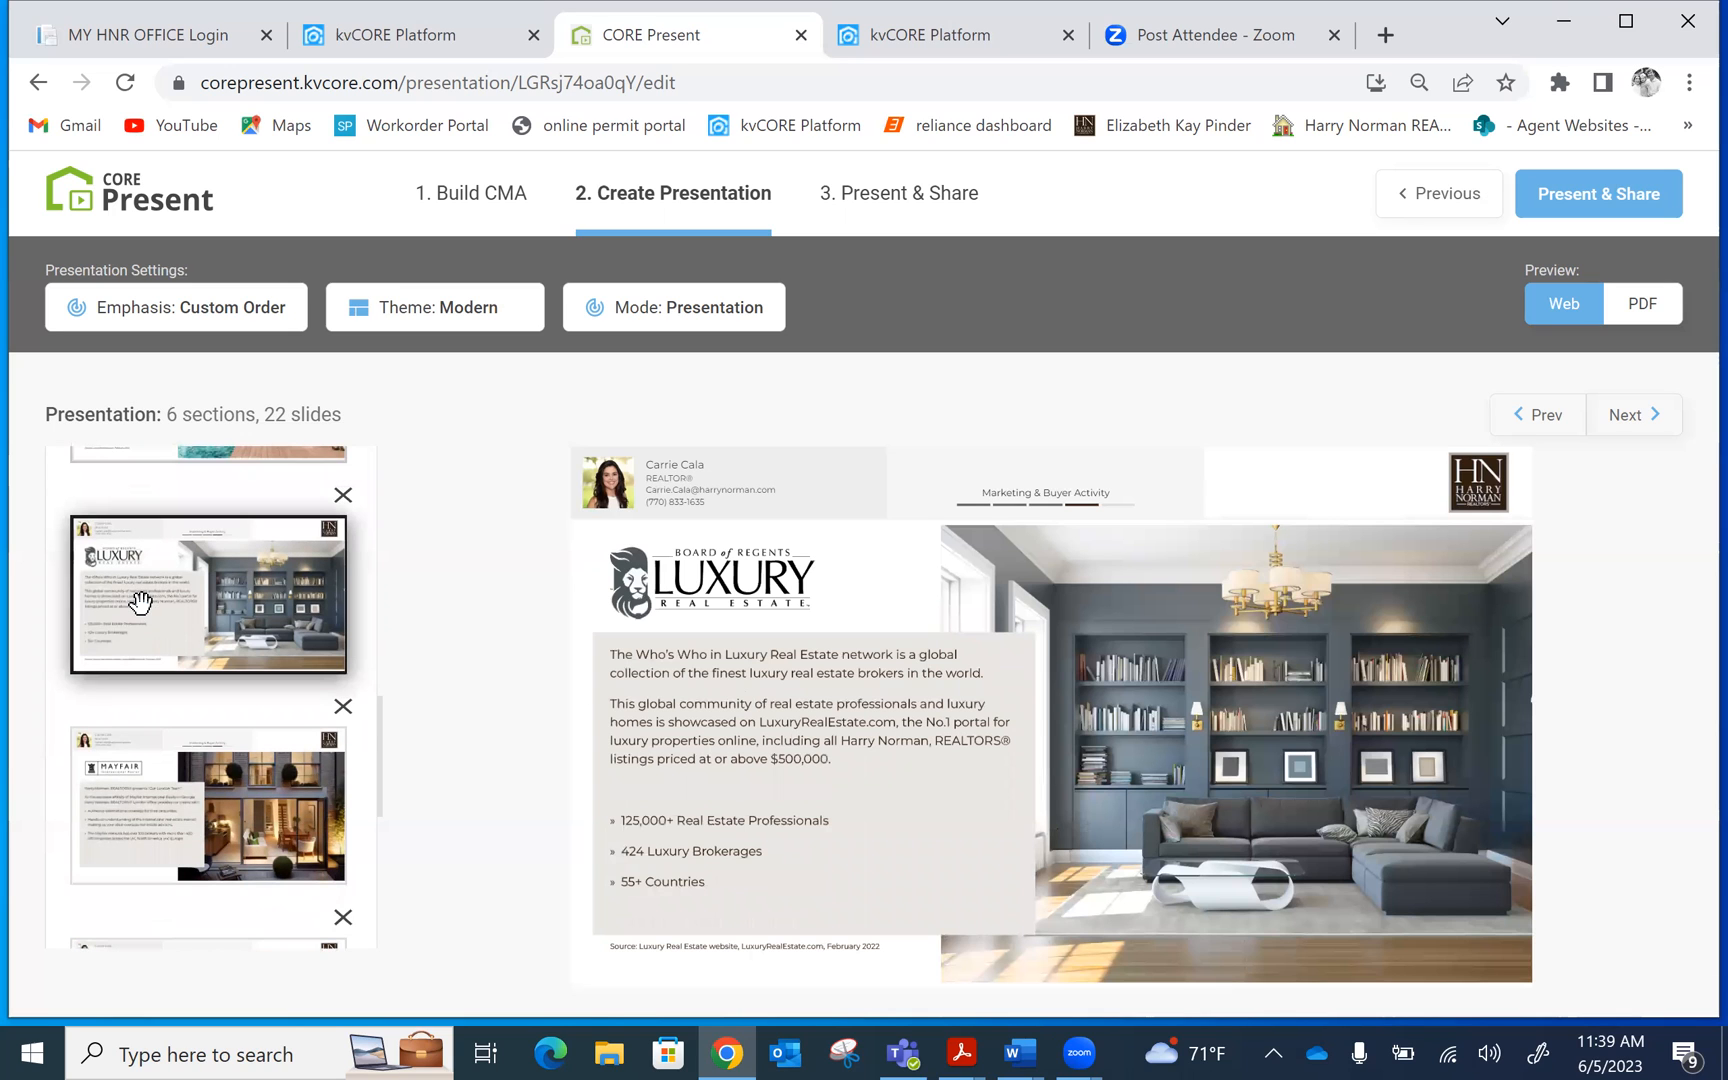
{"action": "left_click", "coordinate": [136, 831]}
{"action": "left_click_drag", "start_coordinate": [378, 747], "coordinate": [370, 856]}
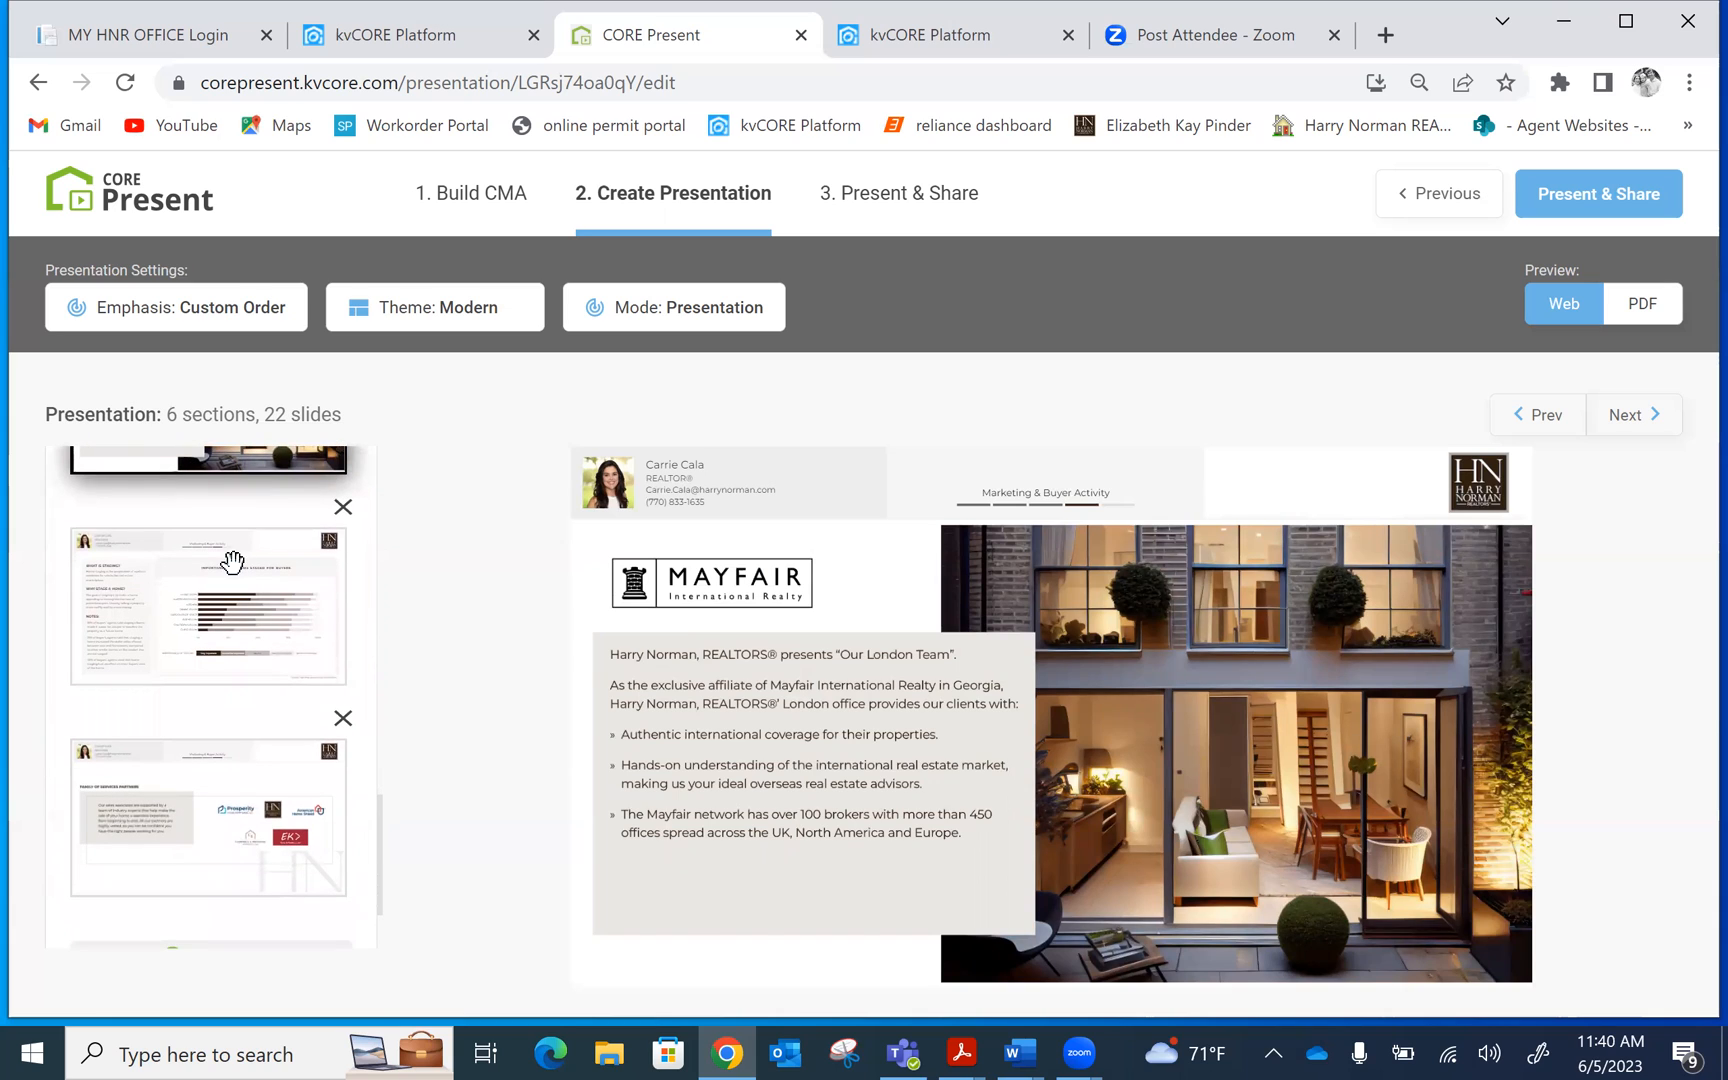
{"action": "left_click", "coordinate": [232, 561]}
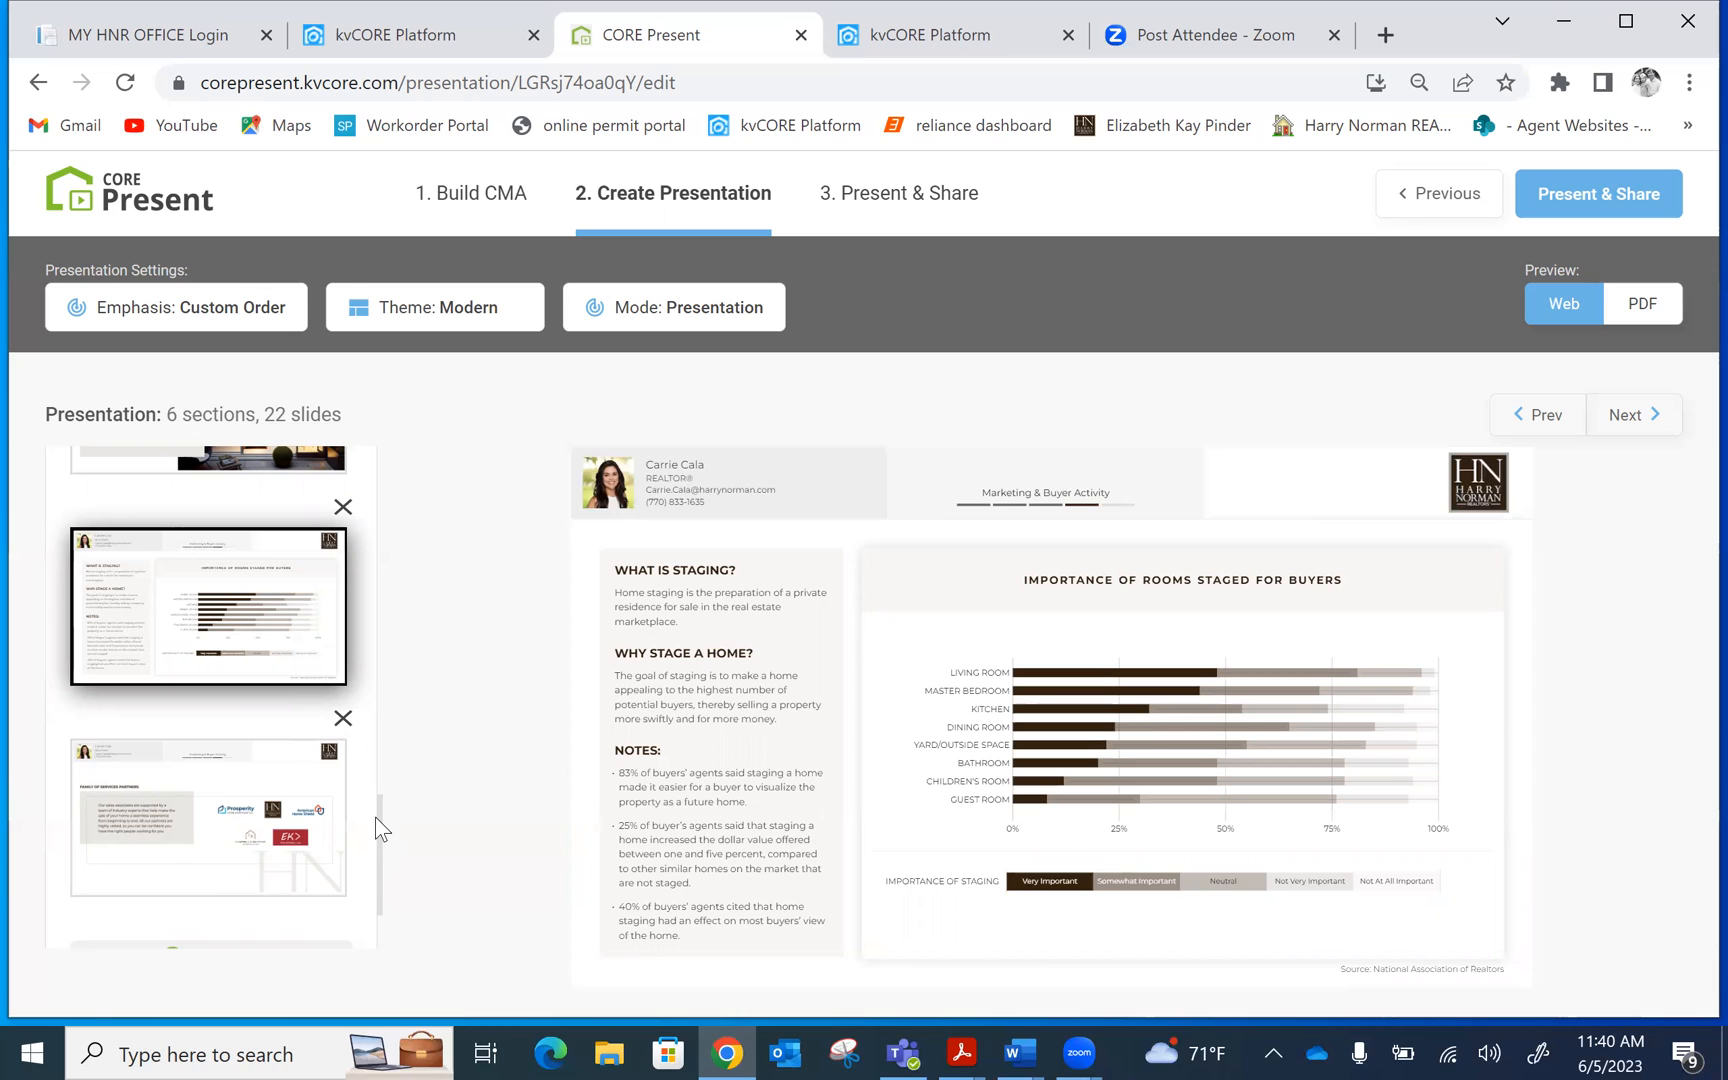
{"action": "left_click_drag", "start_coordinate": [378, 818], "coordinate": [375, 895]}
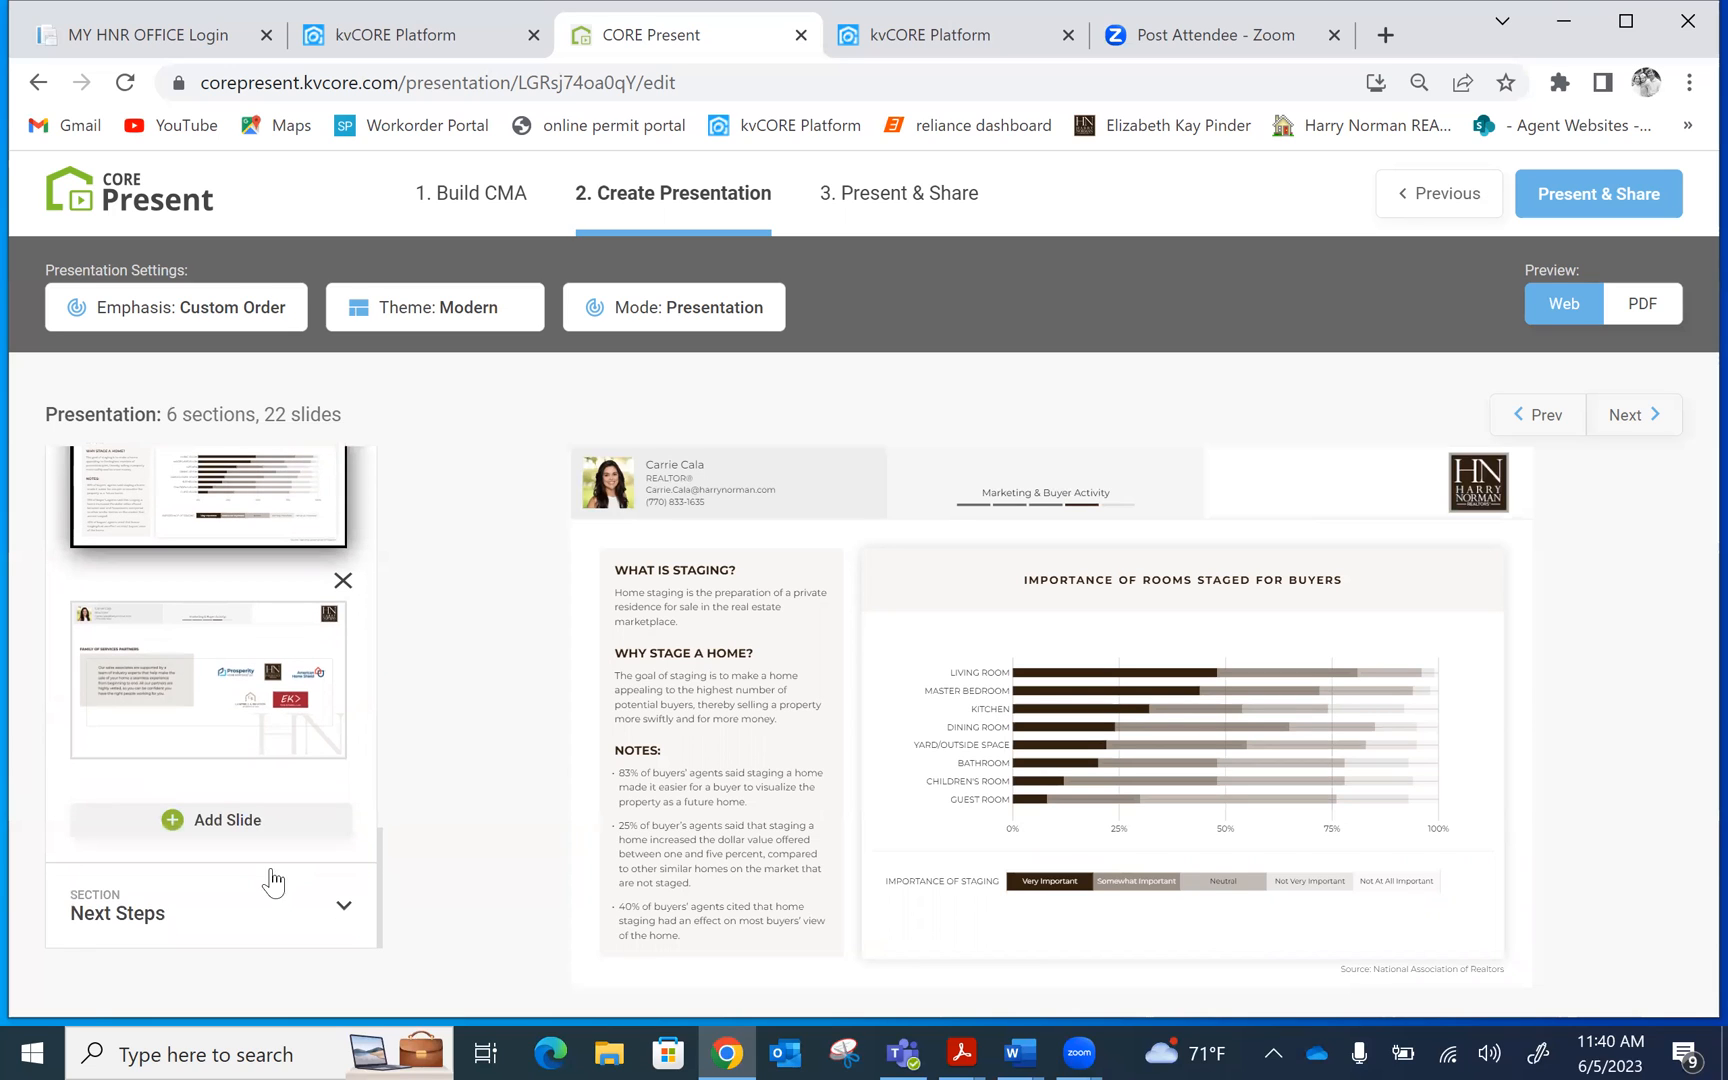
{"action": "left_click", "coordinate": [172, 822]}
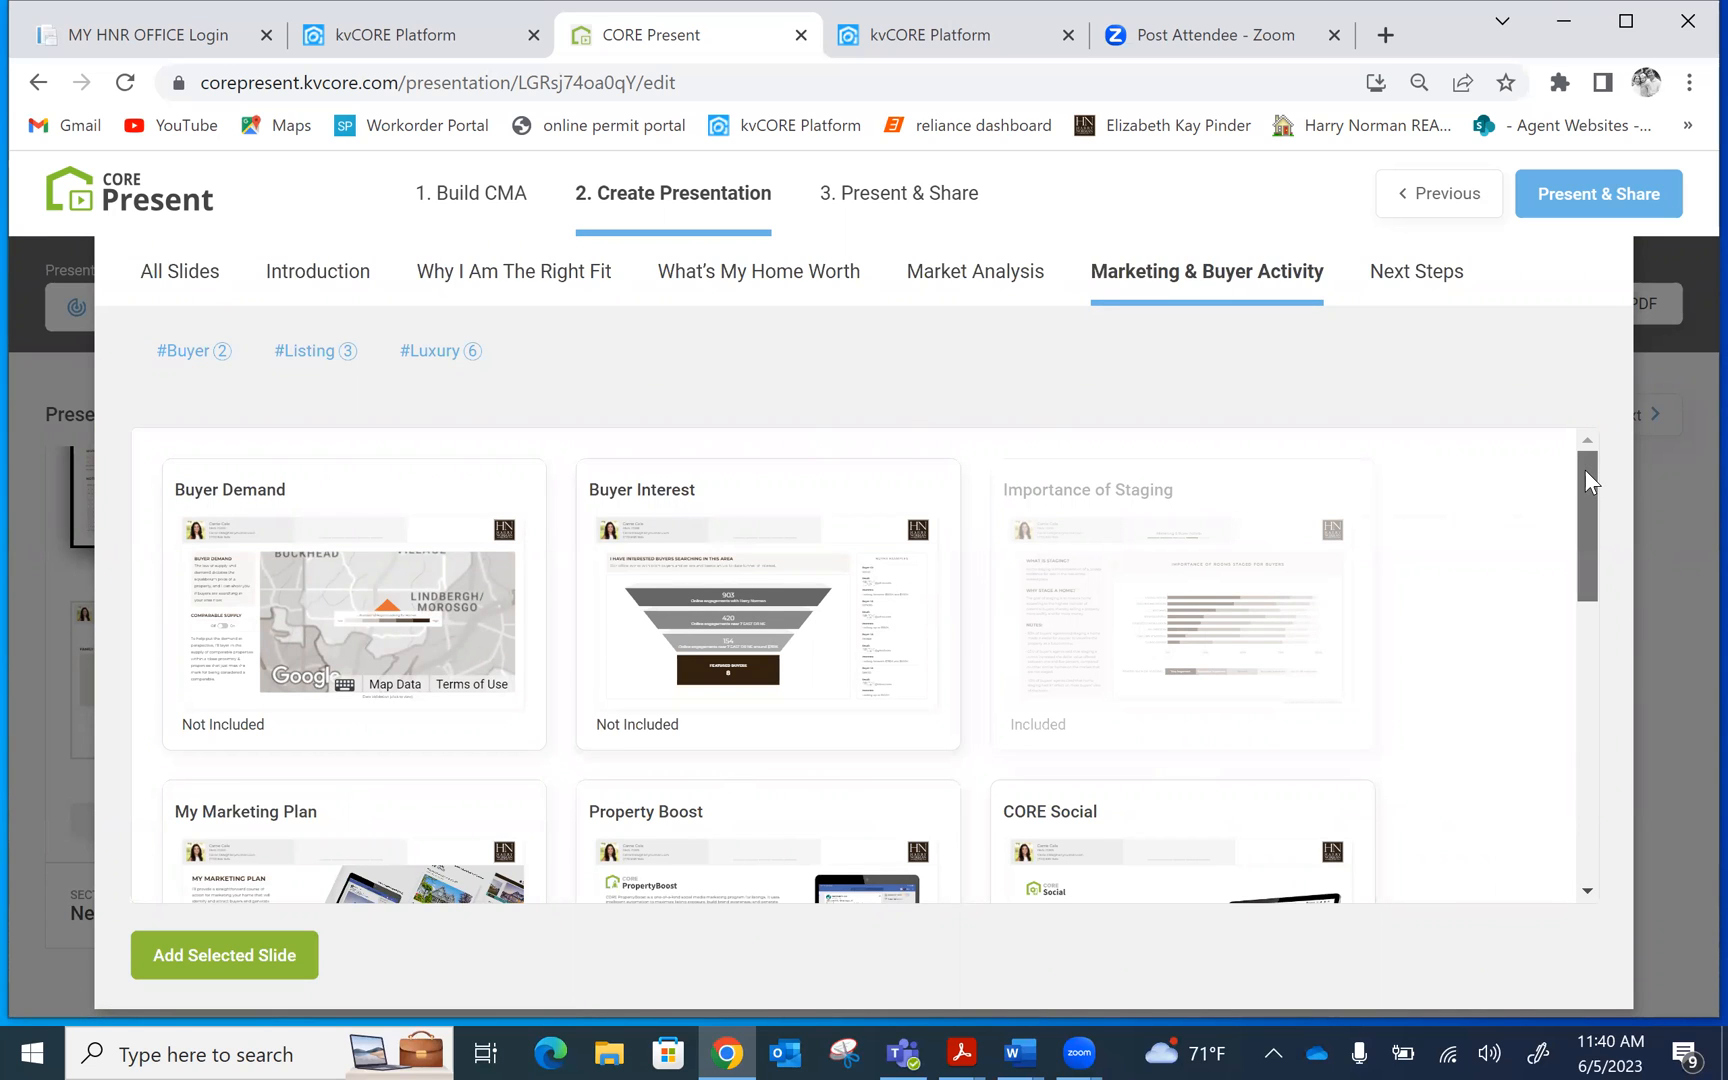
{"action": "left_click_drag", "start_coordinate": [1585, 470], "coordinate": [1591, 600]}
{"action": "left_click_drag", "start_coordinate": [1605, 675], "coordinate": [1613, 805]}
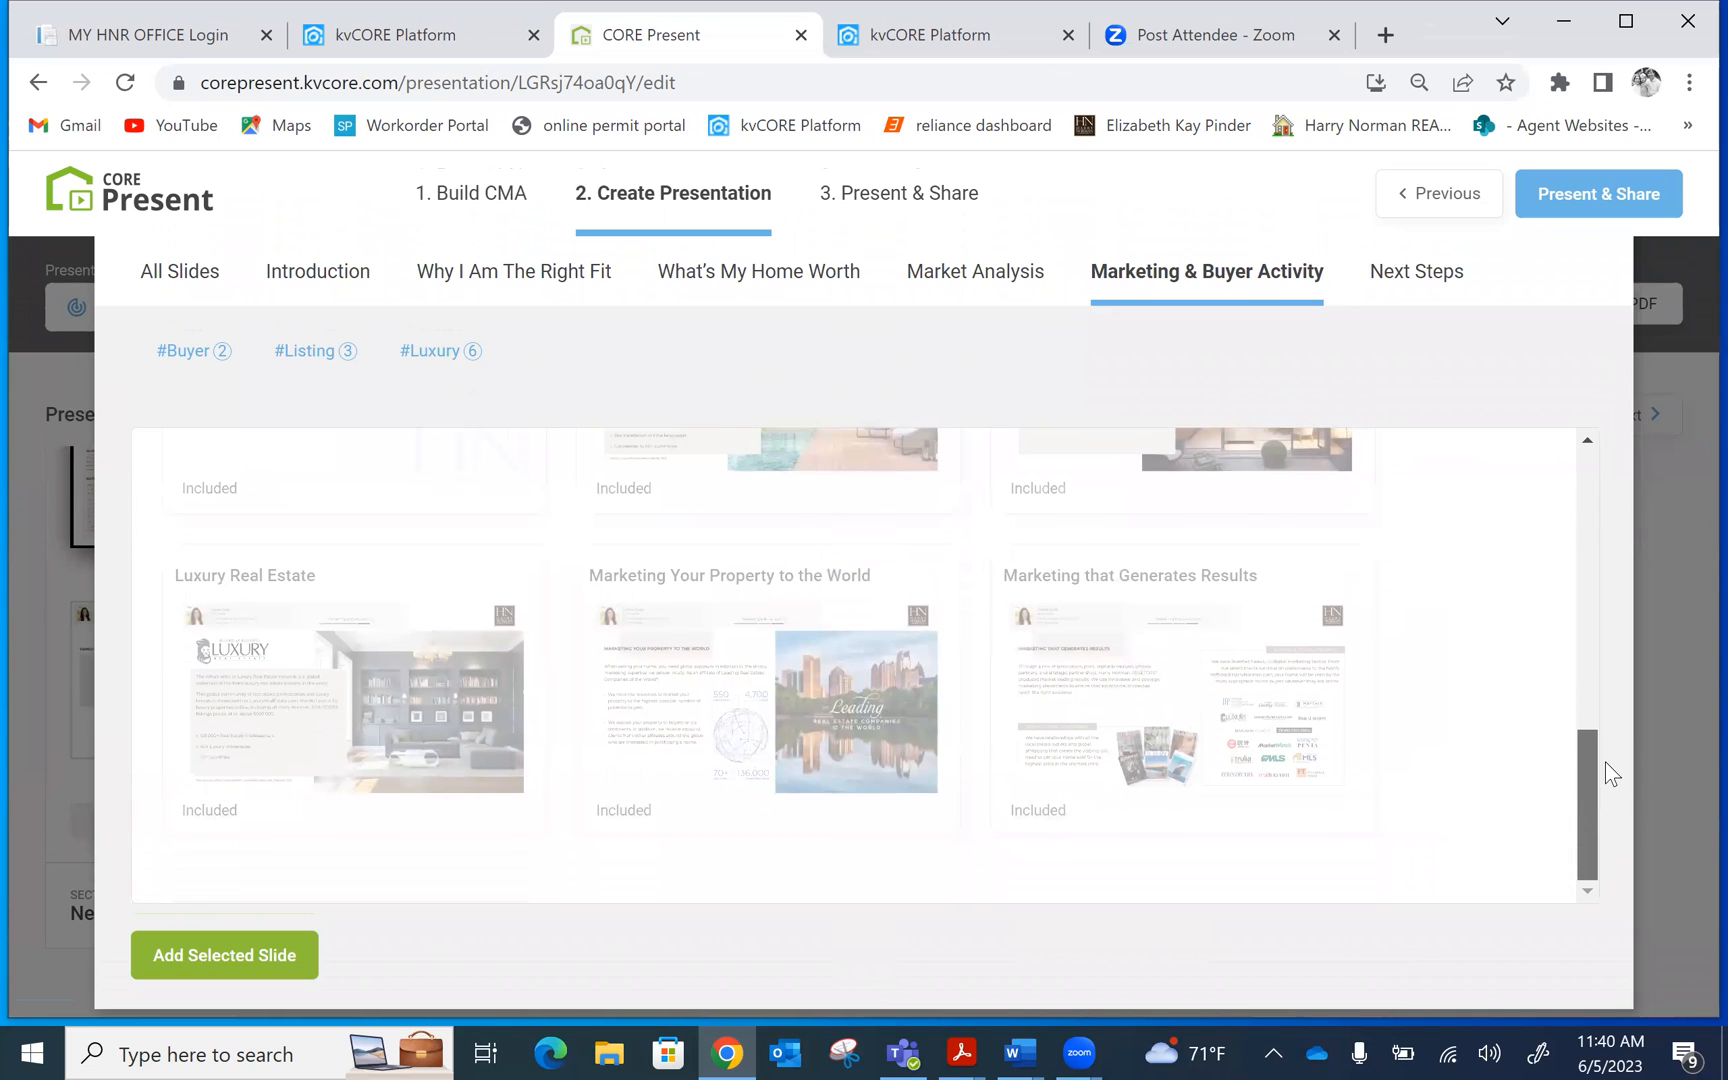
{"action": "left_click_drag", "start_coordinate": [1594, 757], "coordinate": [1567, 450]}
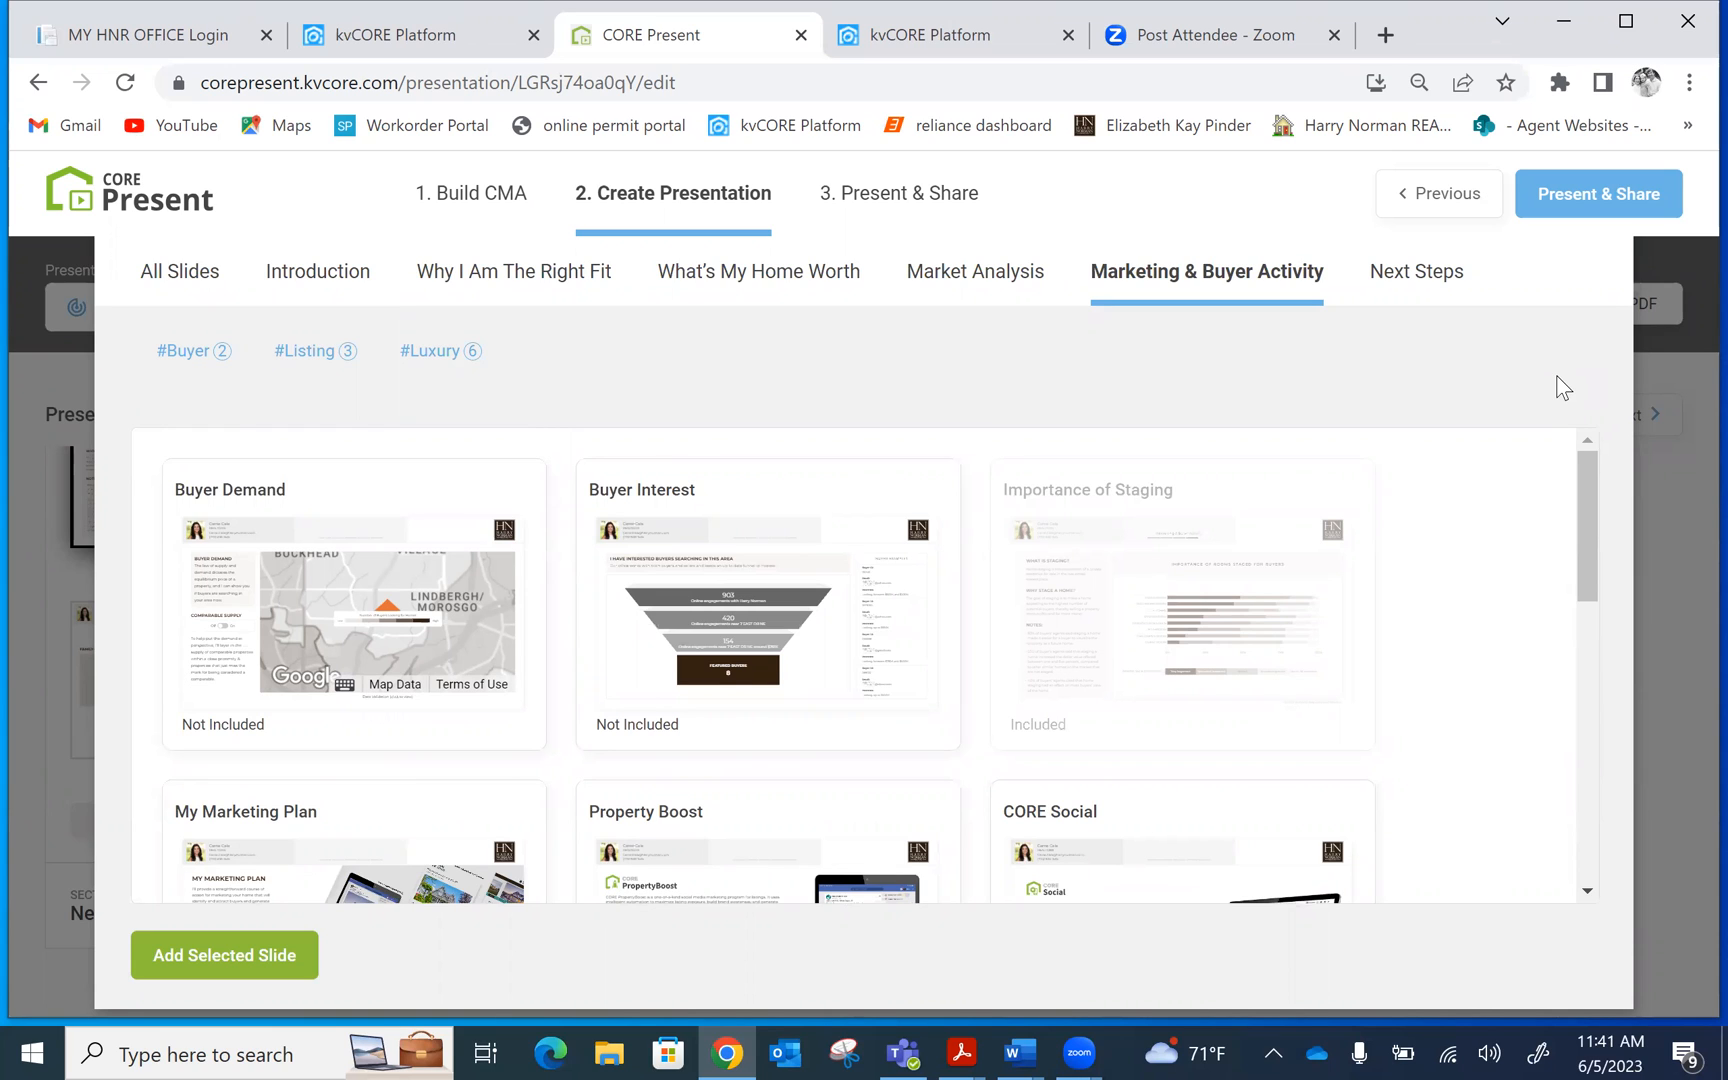
{"action": "left_click", "coordinate": [1679, 558]}
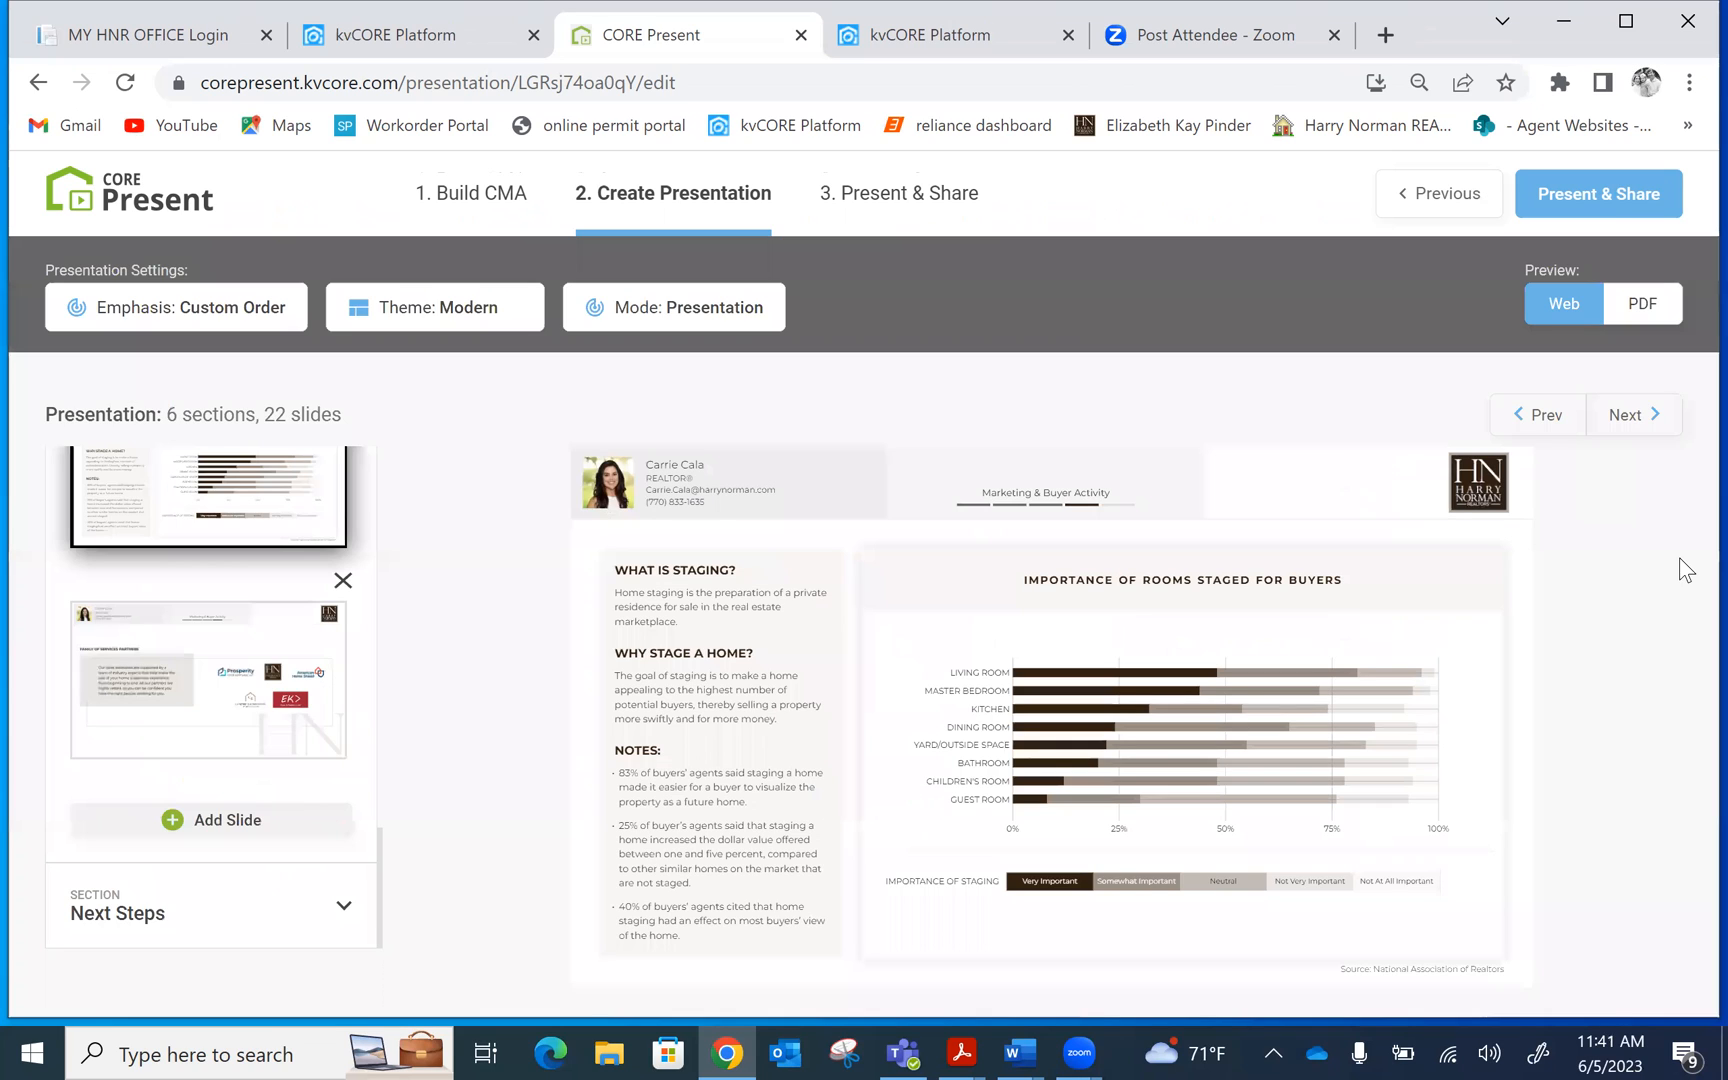
Expand Next Steps to check the Thank You slide, then proceed to Present & Share
{"action": "left_click", "coordinate": [343, 912]}
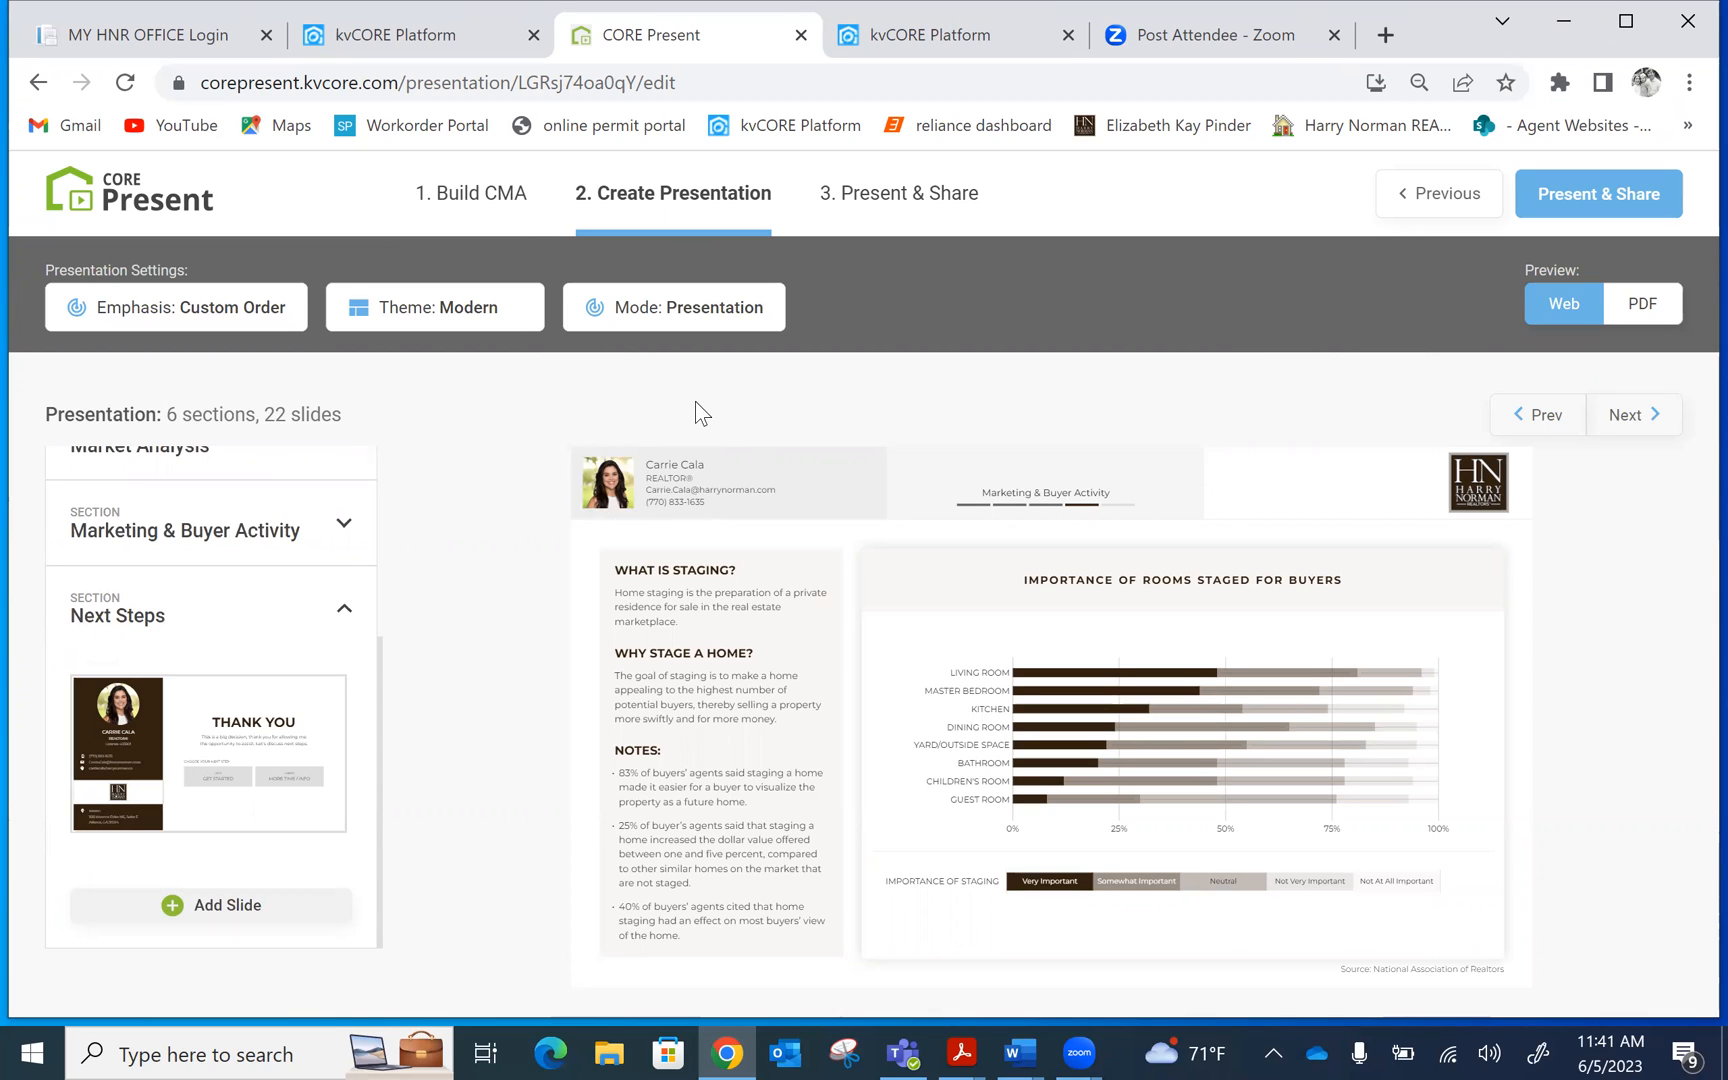
{"action": "left_click", "coordinate": [1576, 204]}
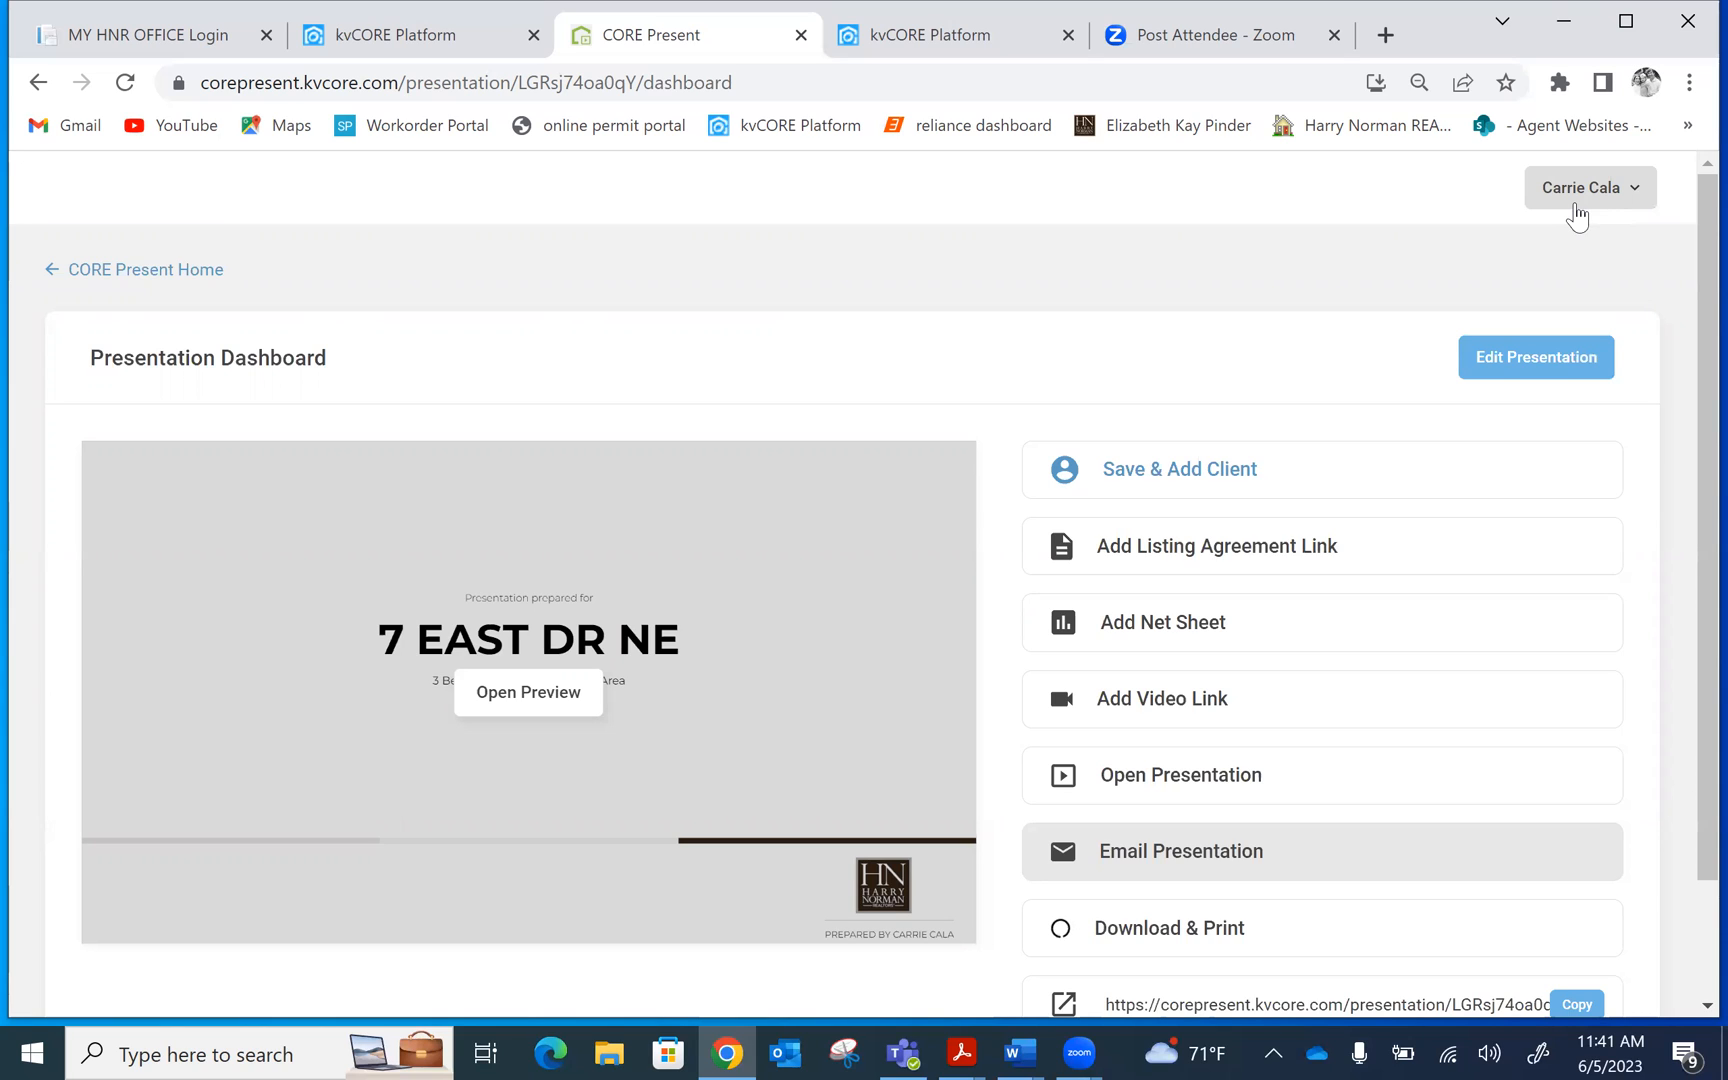
Open the live presentation and advance past Strength, Difference and 2022 Market Success to the What's My Home Worth map
{"action": "left_click", "coordinate": [1099, 788]}
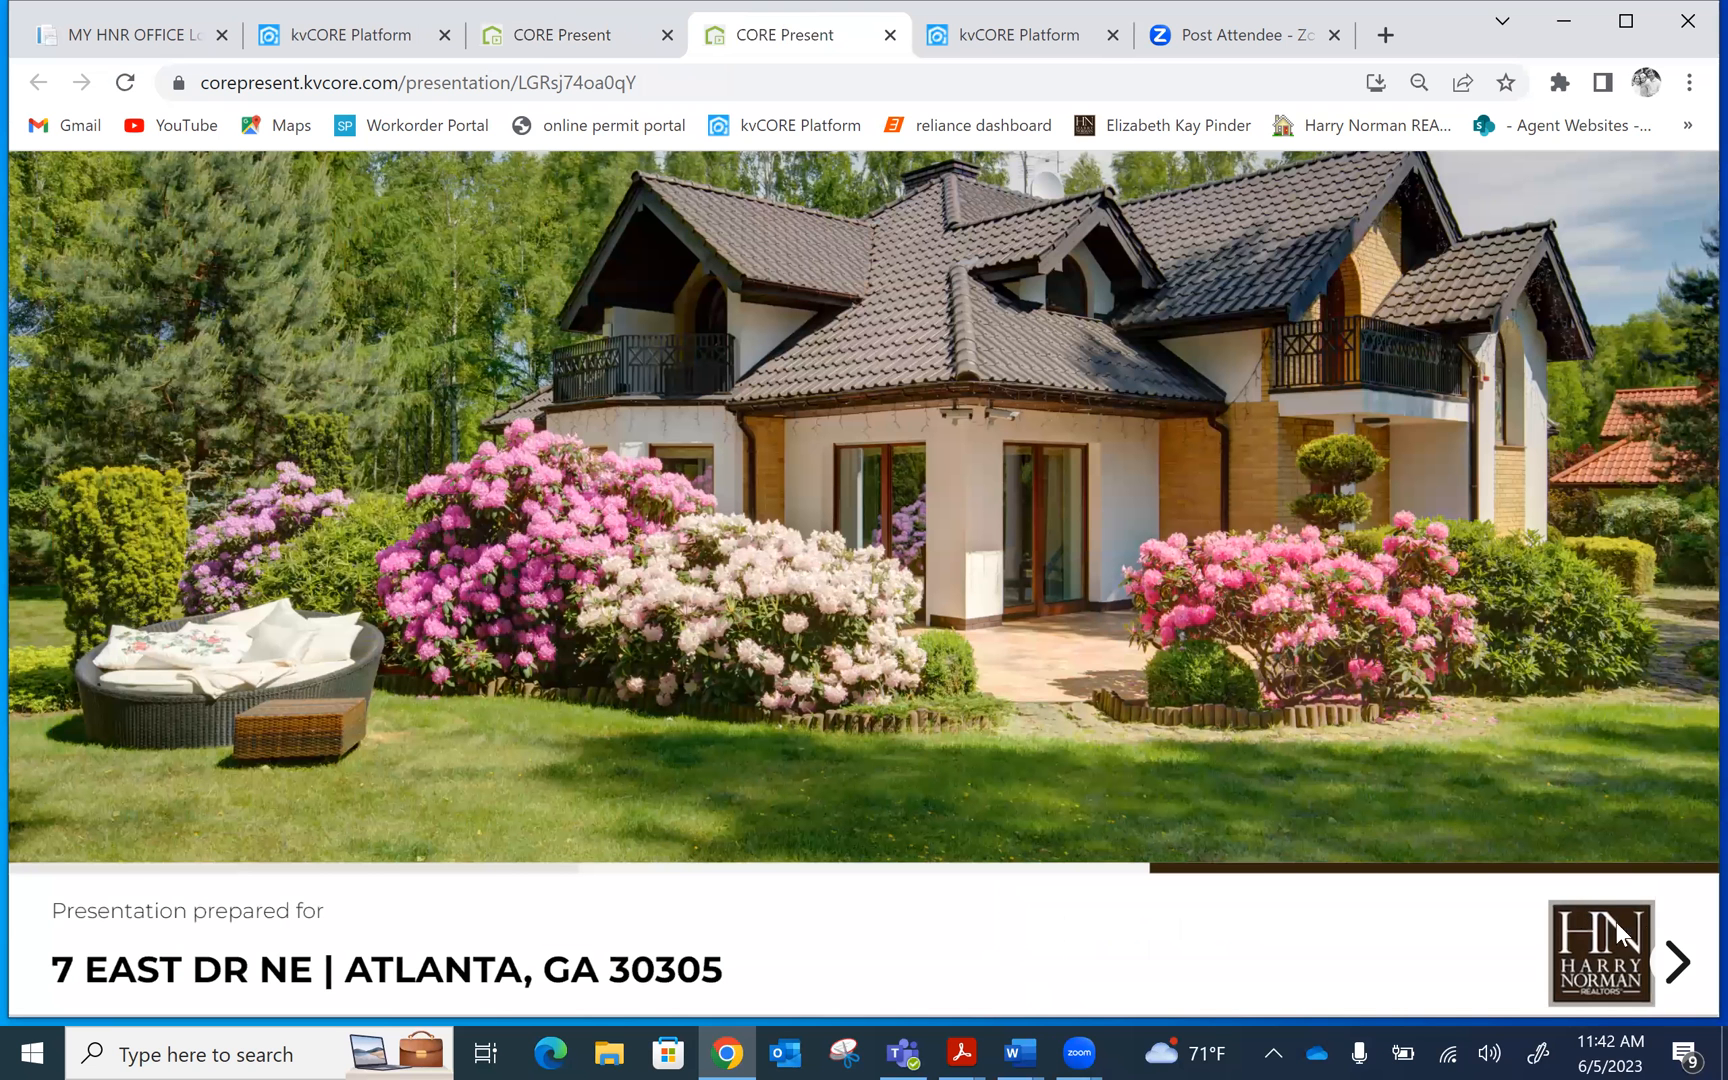
{"action": "left_click", "coordinate": [1677, 962]}
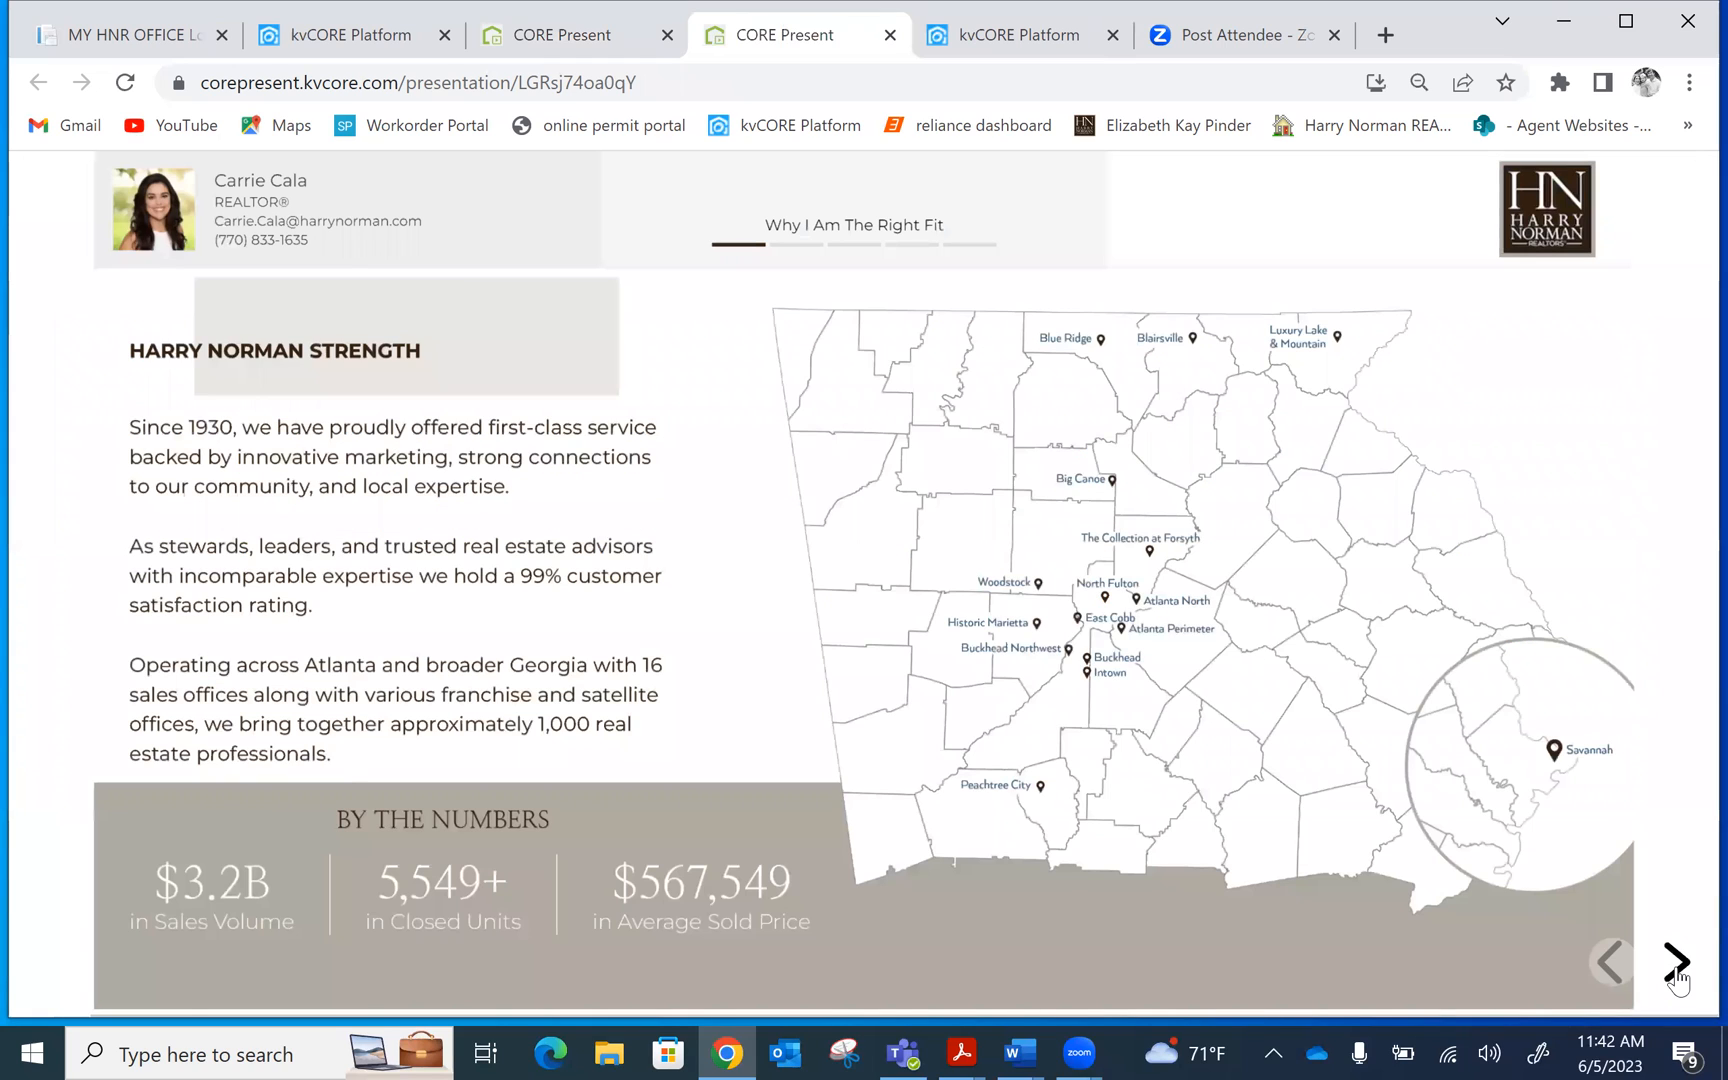
{"action": "left_click", "coordinate": [1677, 962]}
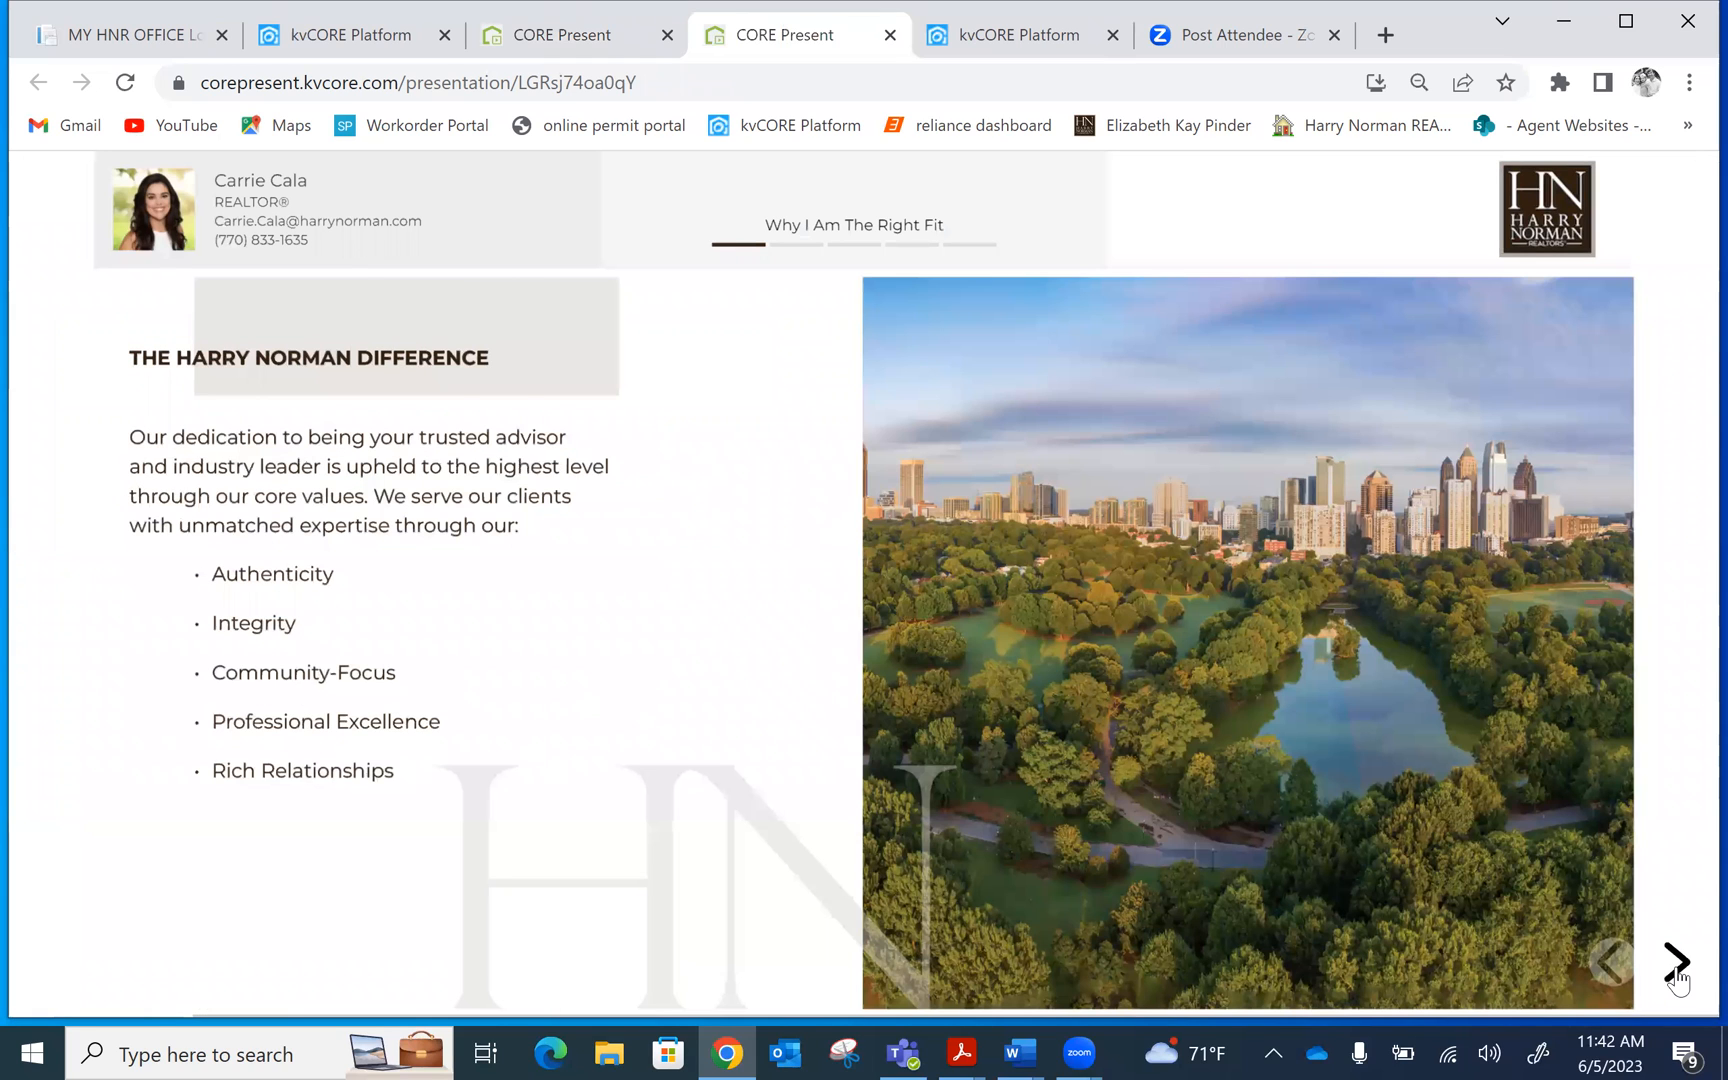
{"action": "left_click", "coordinate": [1677, 978]}
{"action": "left_click", "coordinate": [1677, 978]}
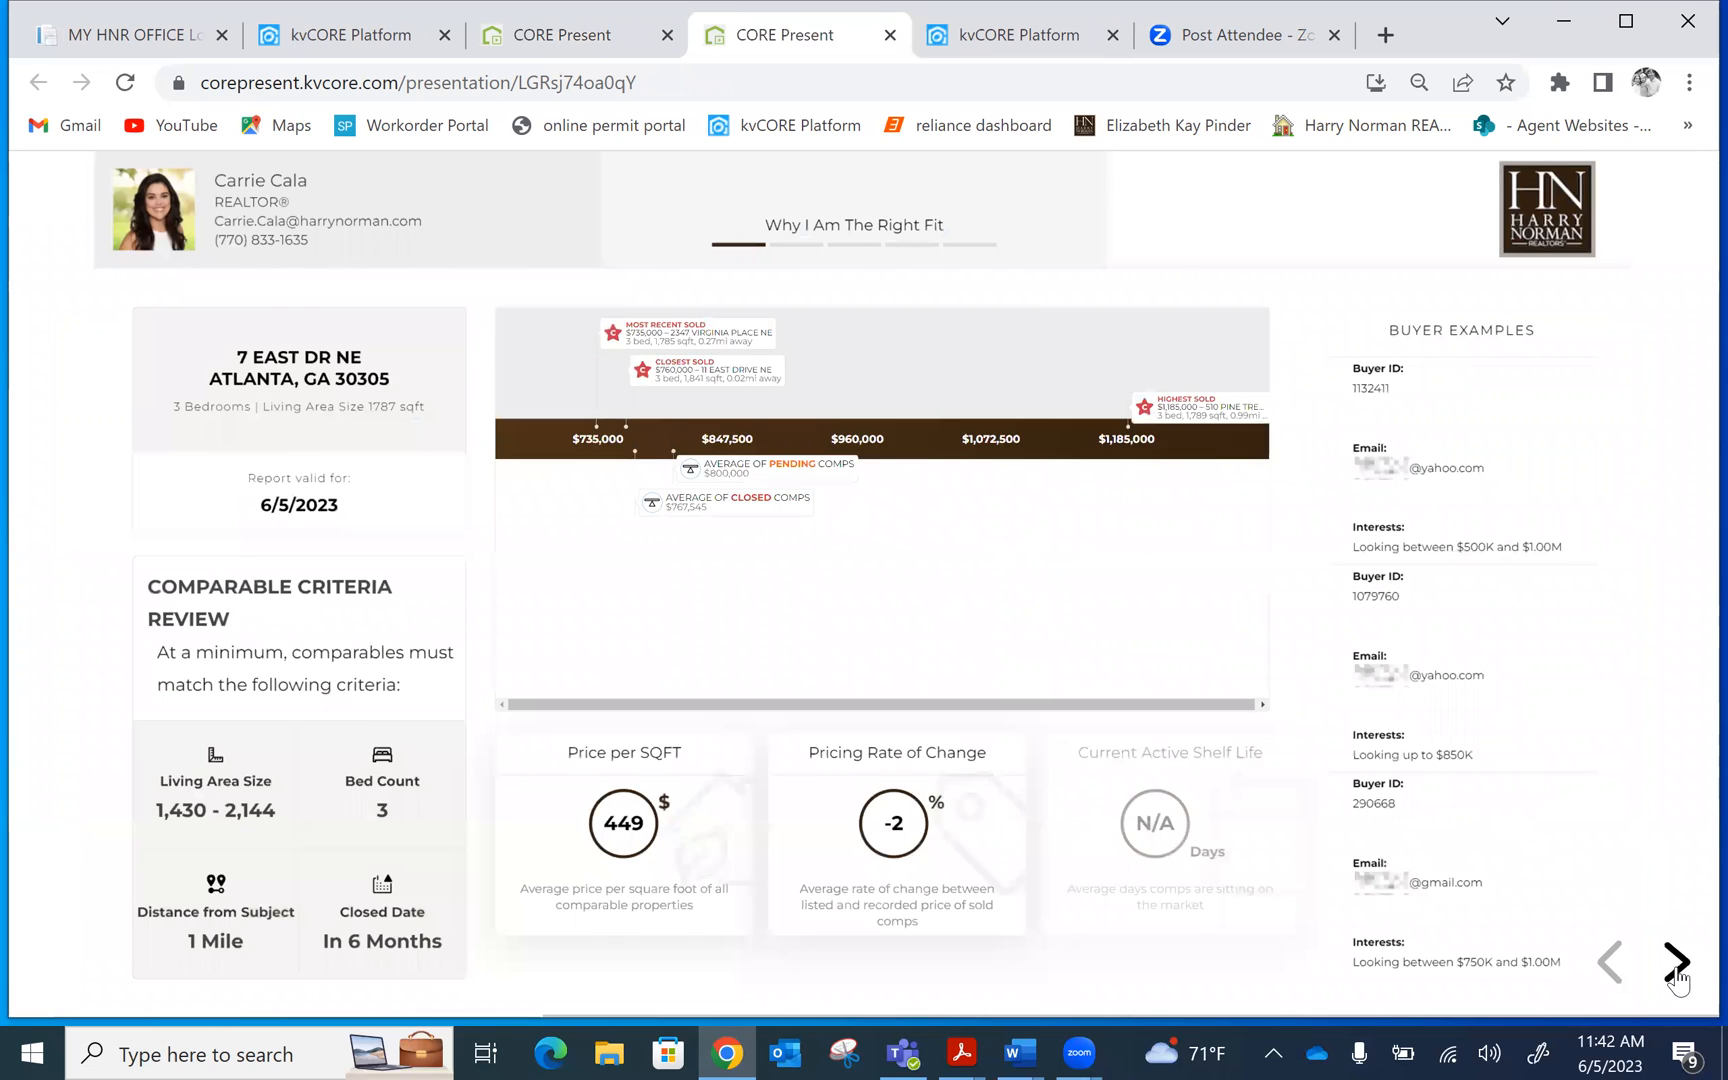
{"action": "left_click", "coordinate": [1677, 978]}
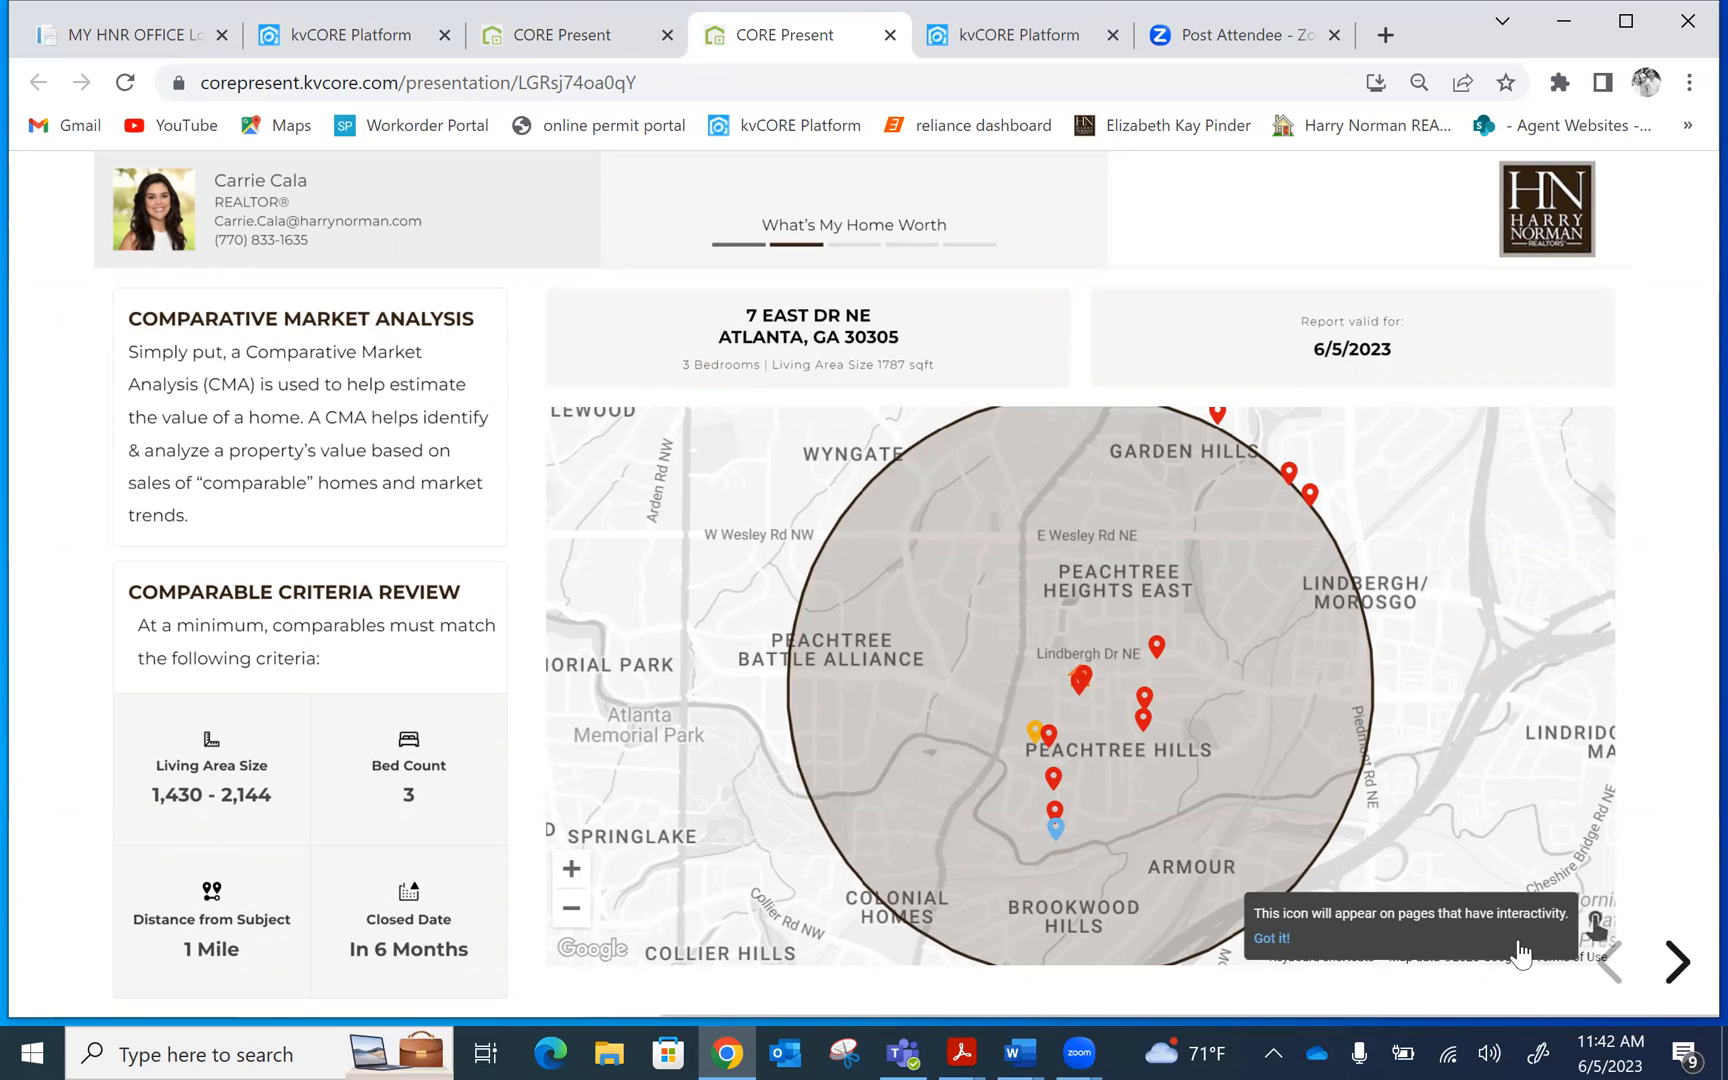
Check a comparable's sale details on the map, then advance to the comparables price-range chart
{"action": "left_click", "coordinate": [1050, 743]}
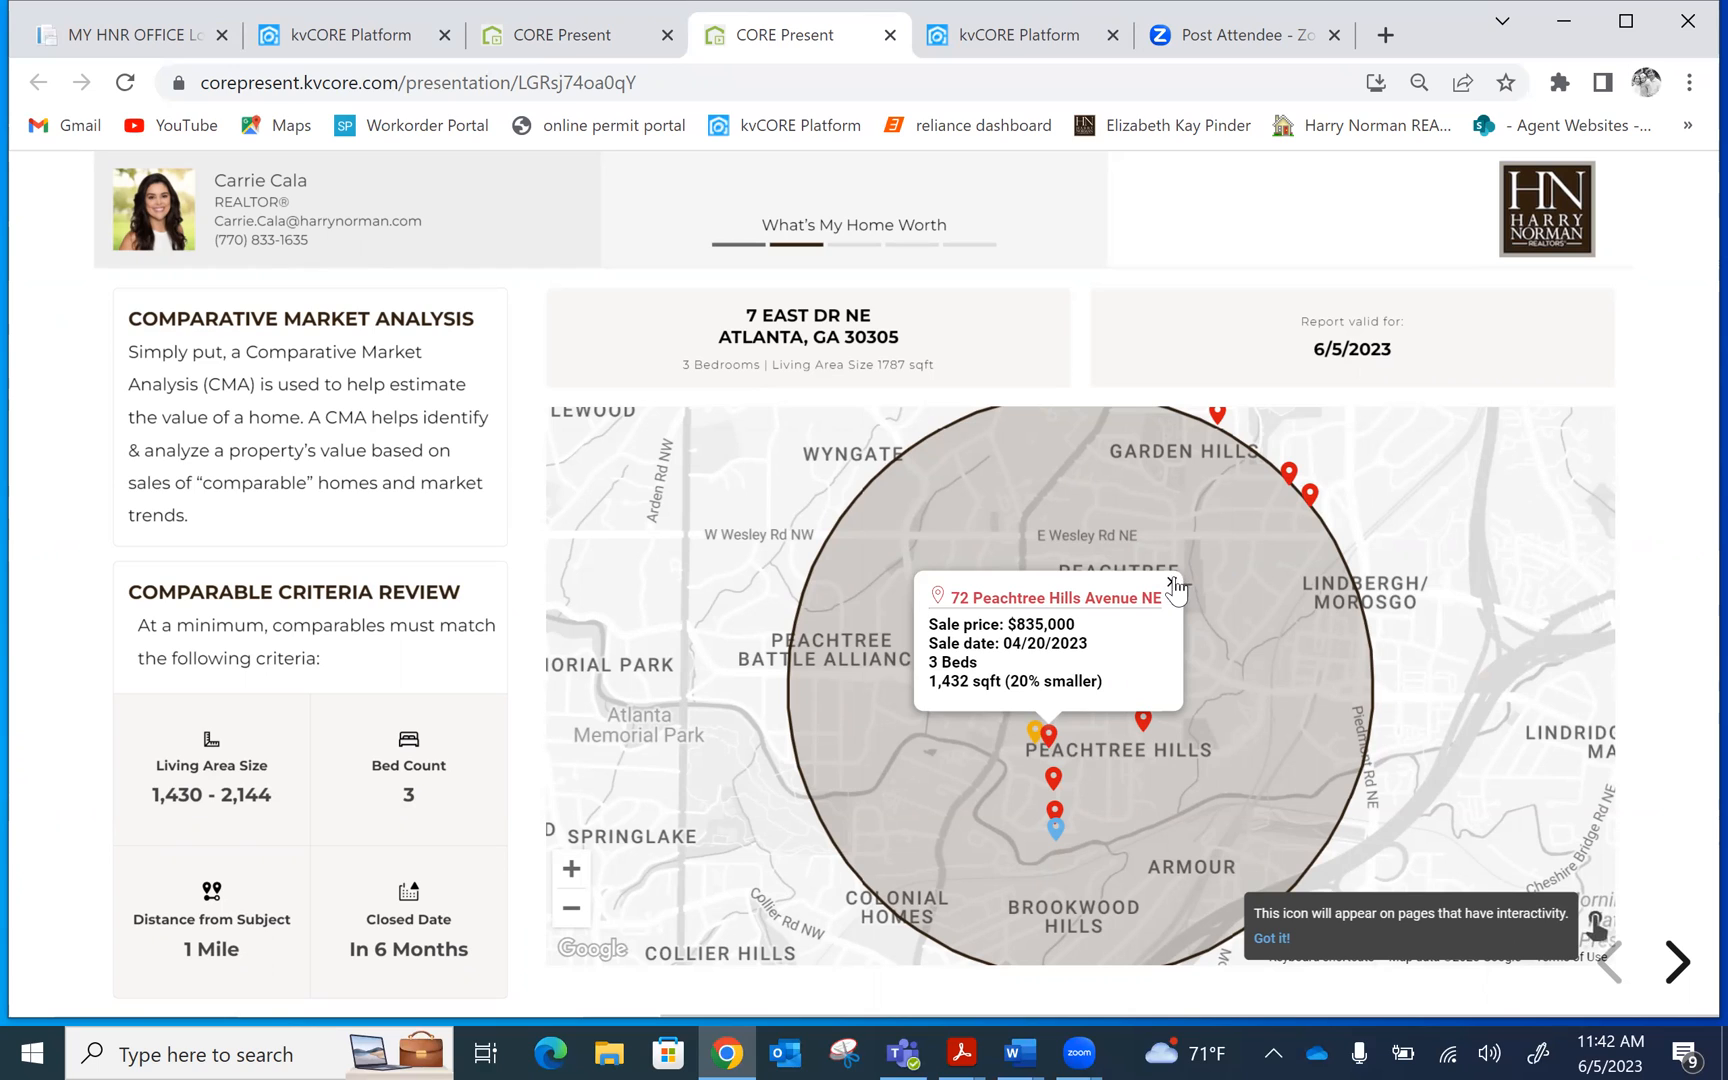
{"action": "left_click", "coordinate": [1172, 582]}
{"action": "left_click", "coordinate": [1035, 737]}
{"action": "left_click", "coordinate": [1677, 975]}
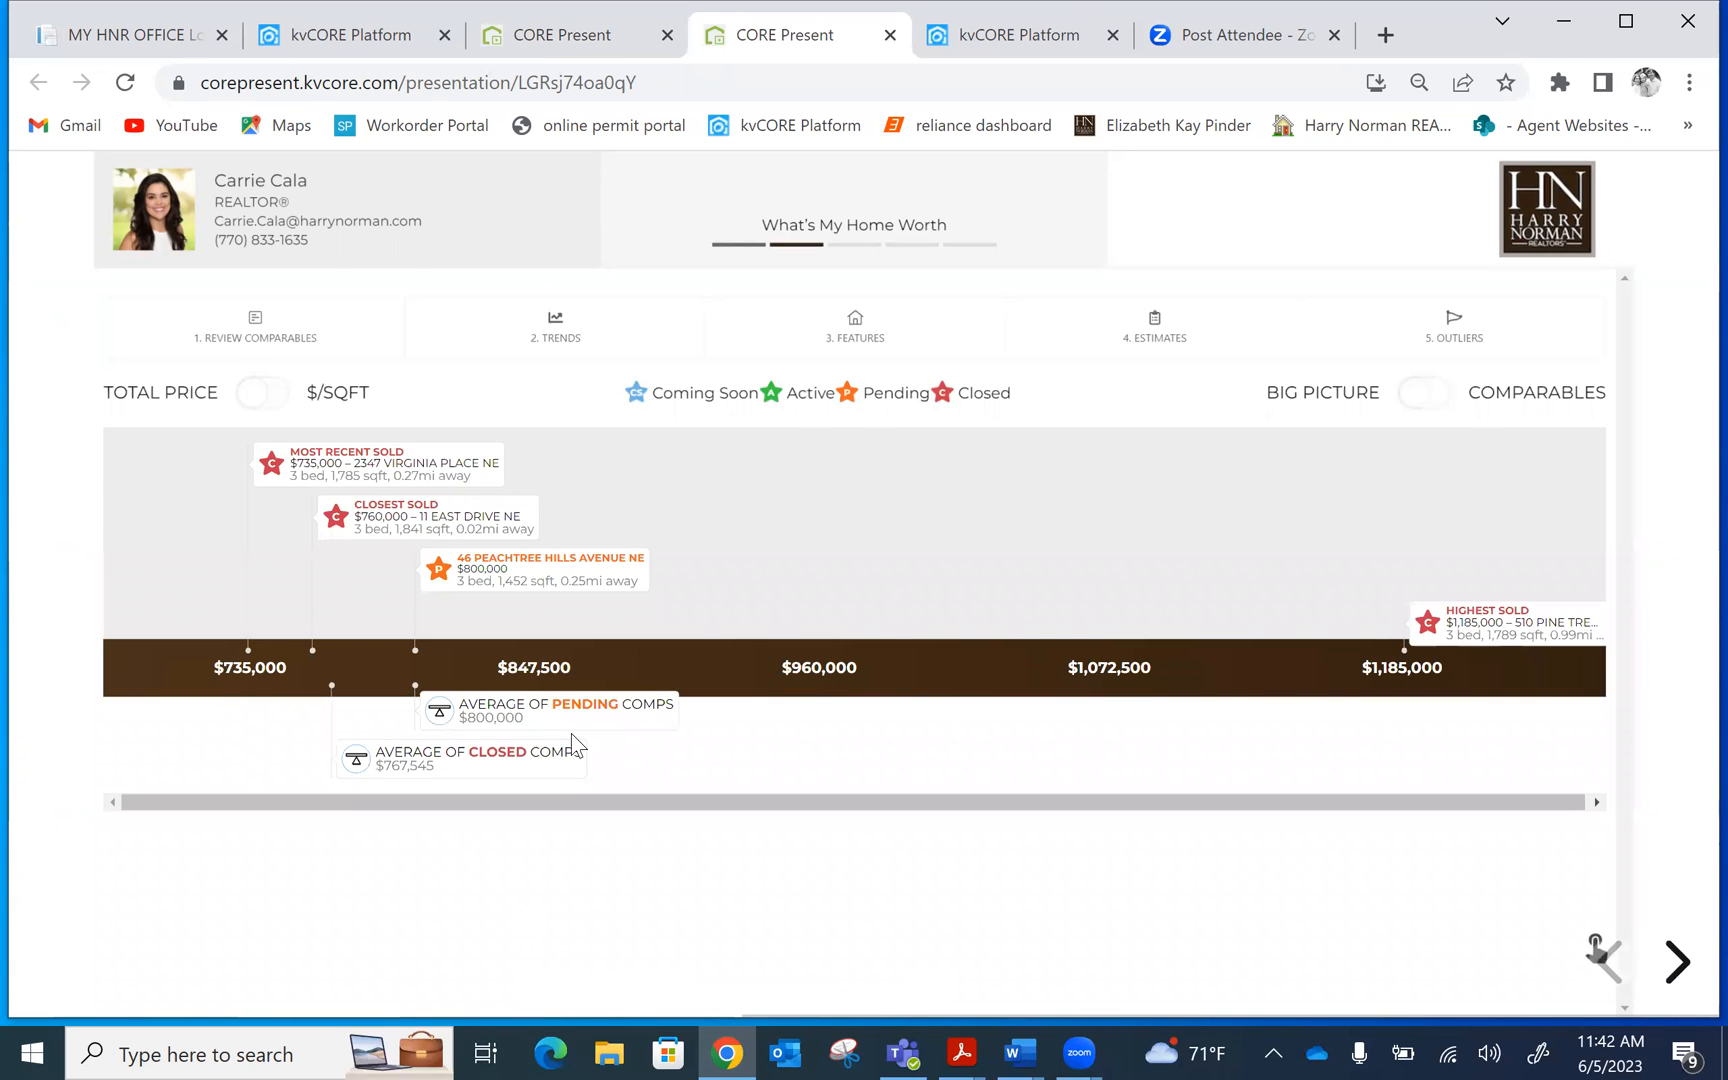
{"action": "left_click", "coordinate": [485, 712]}
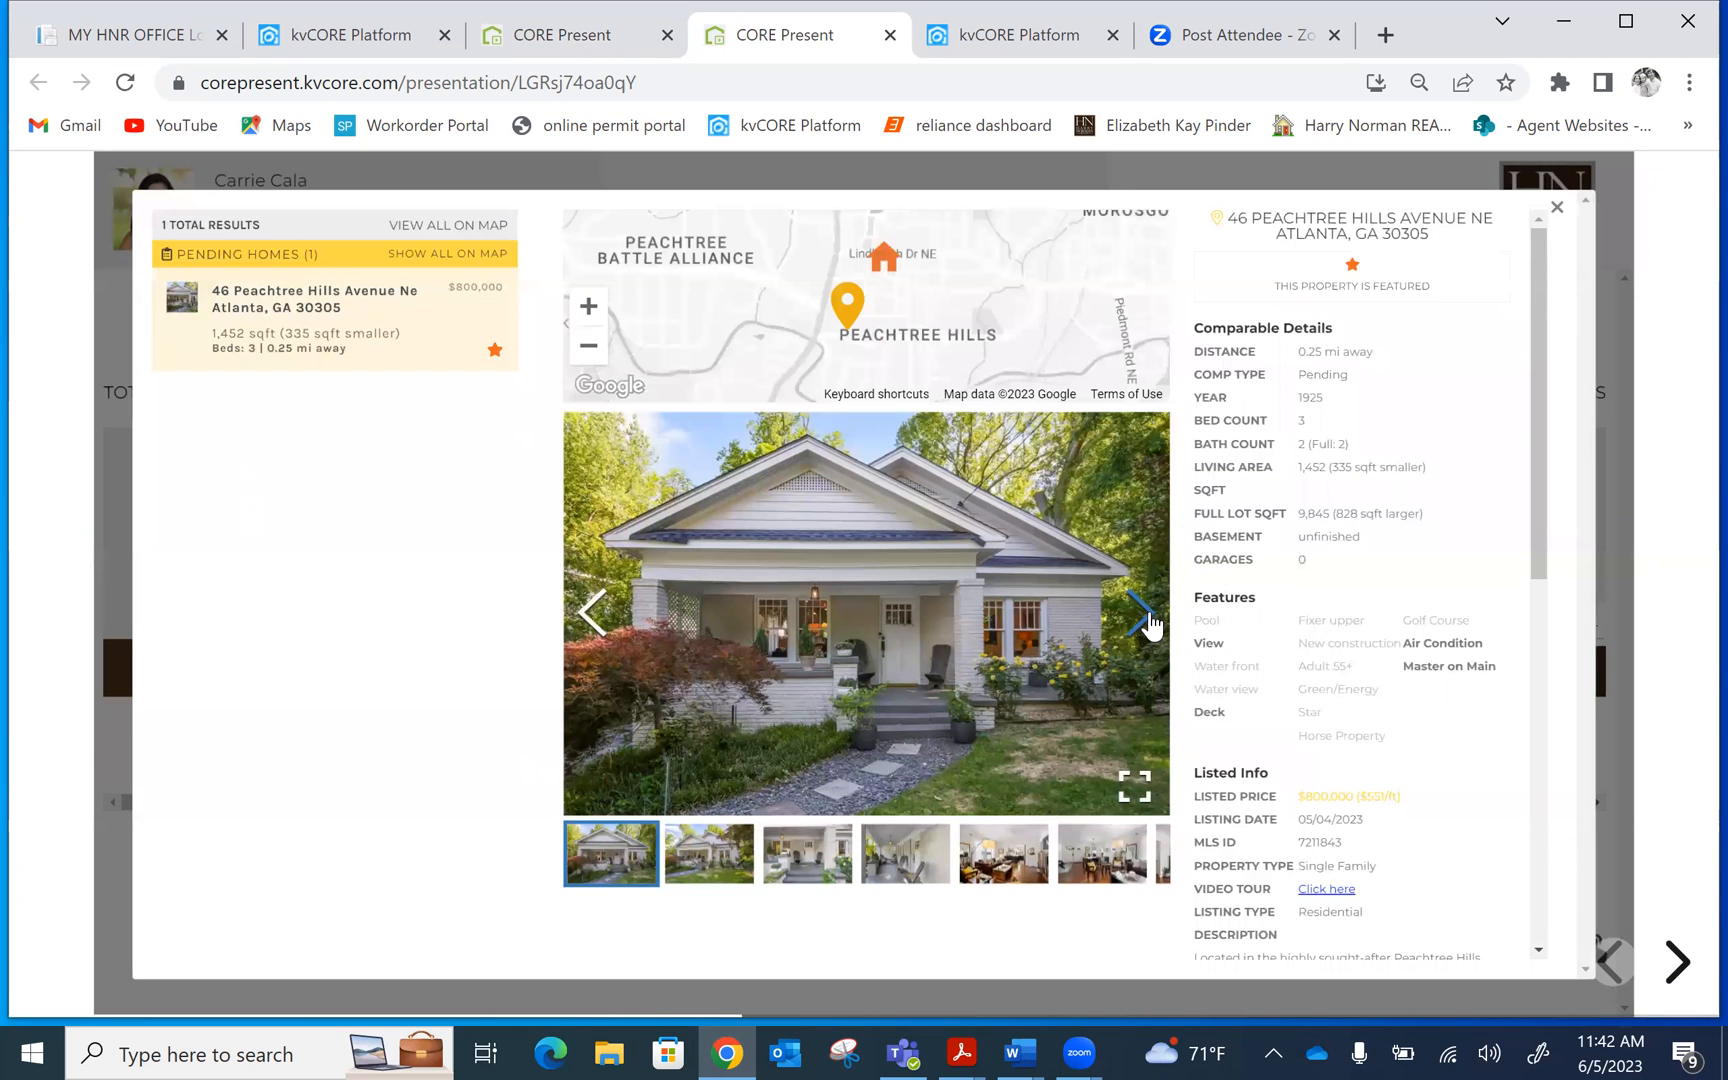
{"action": "left_click", "coordinate": [1140, 614]}
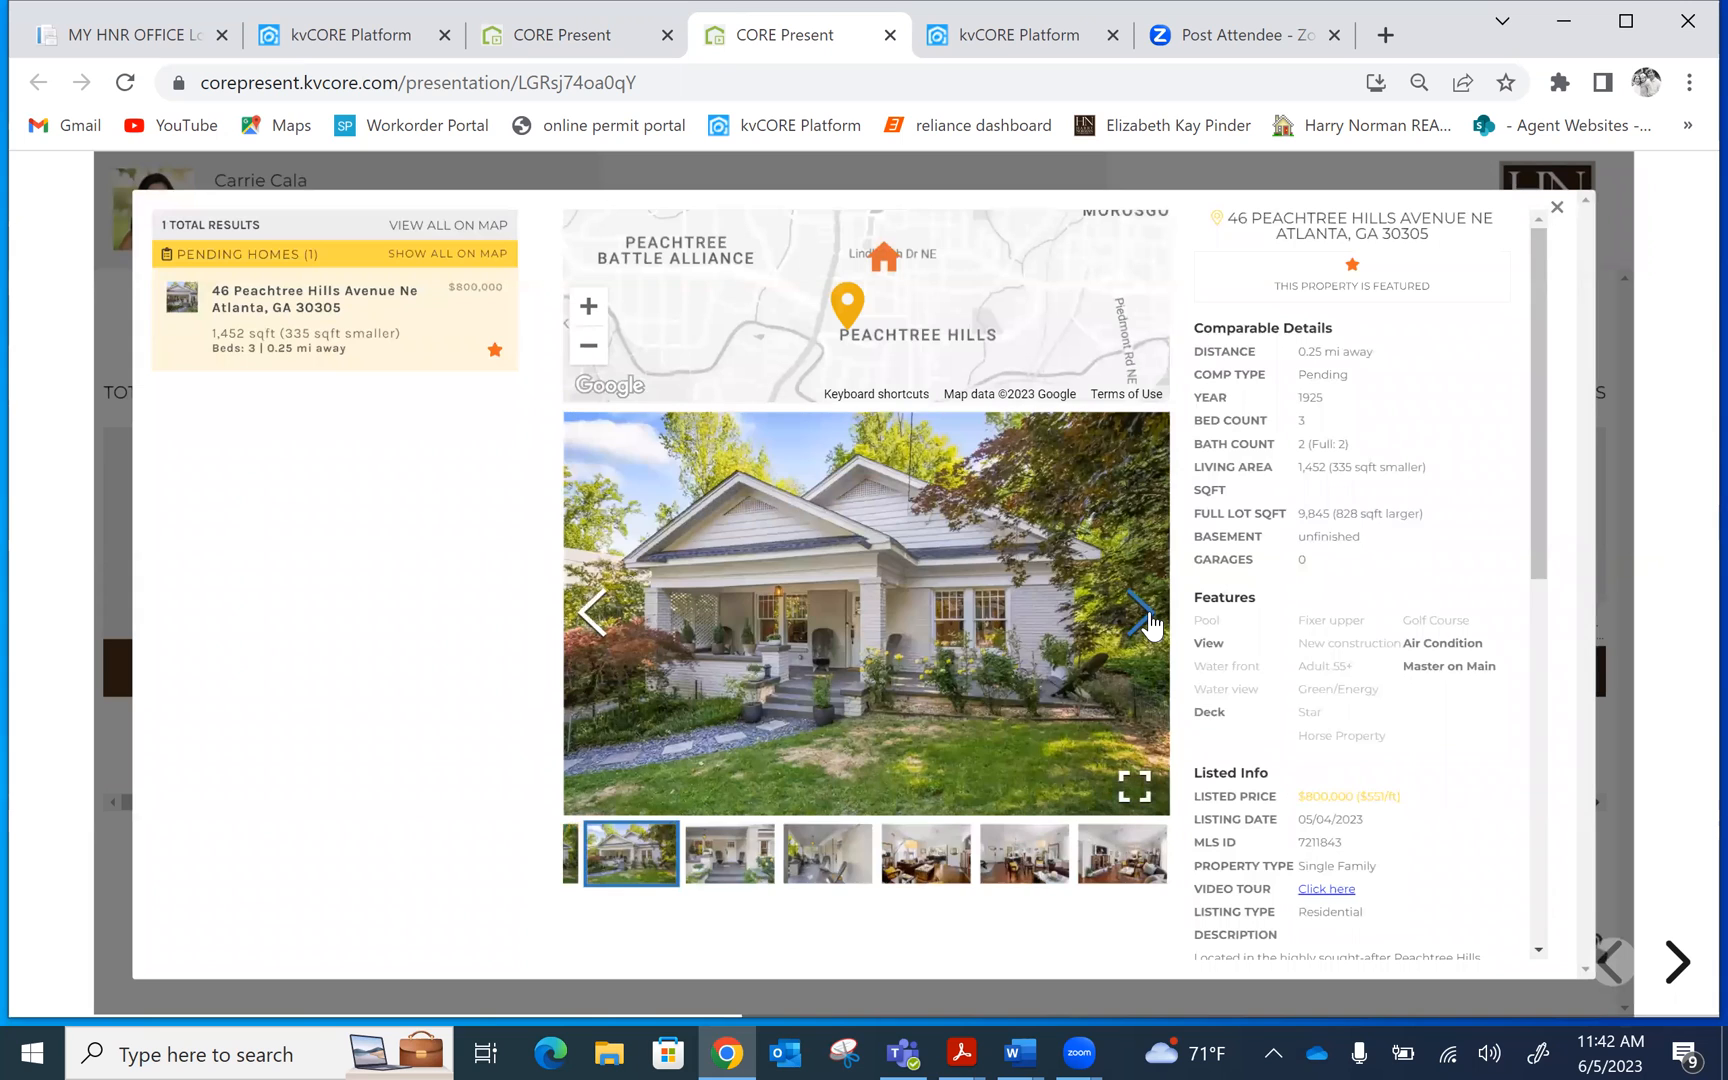
{"action": "left_click", "coordinate": [1146, 618]}
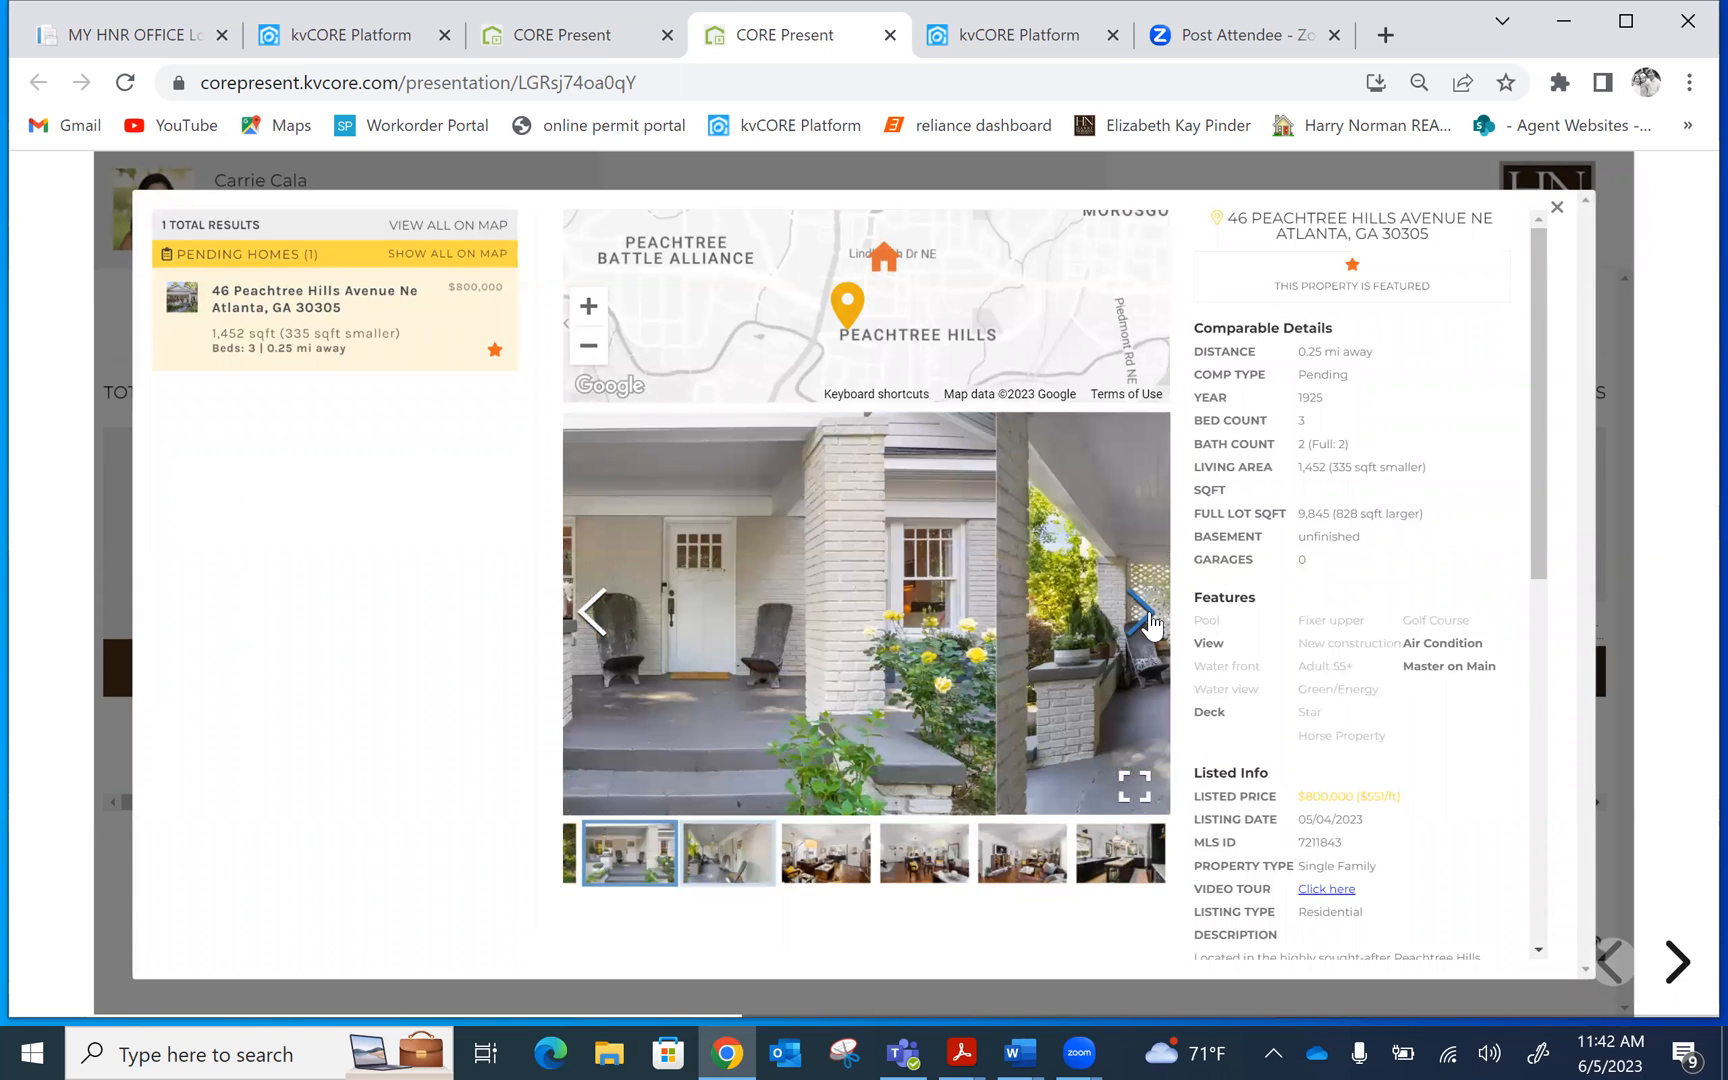
{"action": "left_click", "coordinate": [1153, 626]}
{"action": "left_click", "coordinate": [1153, 626]}
{"action": "left_click", "coordinate": [1153, 626]}
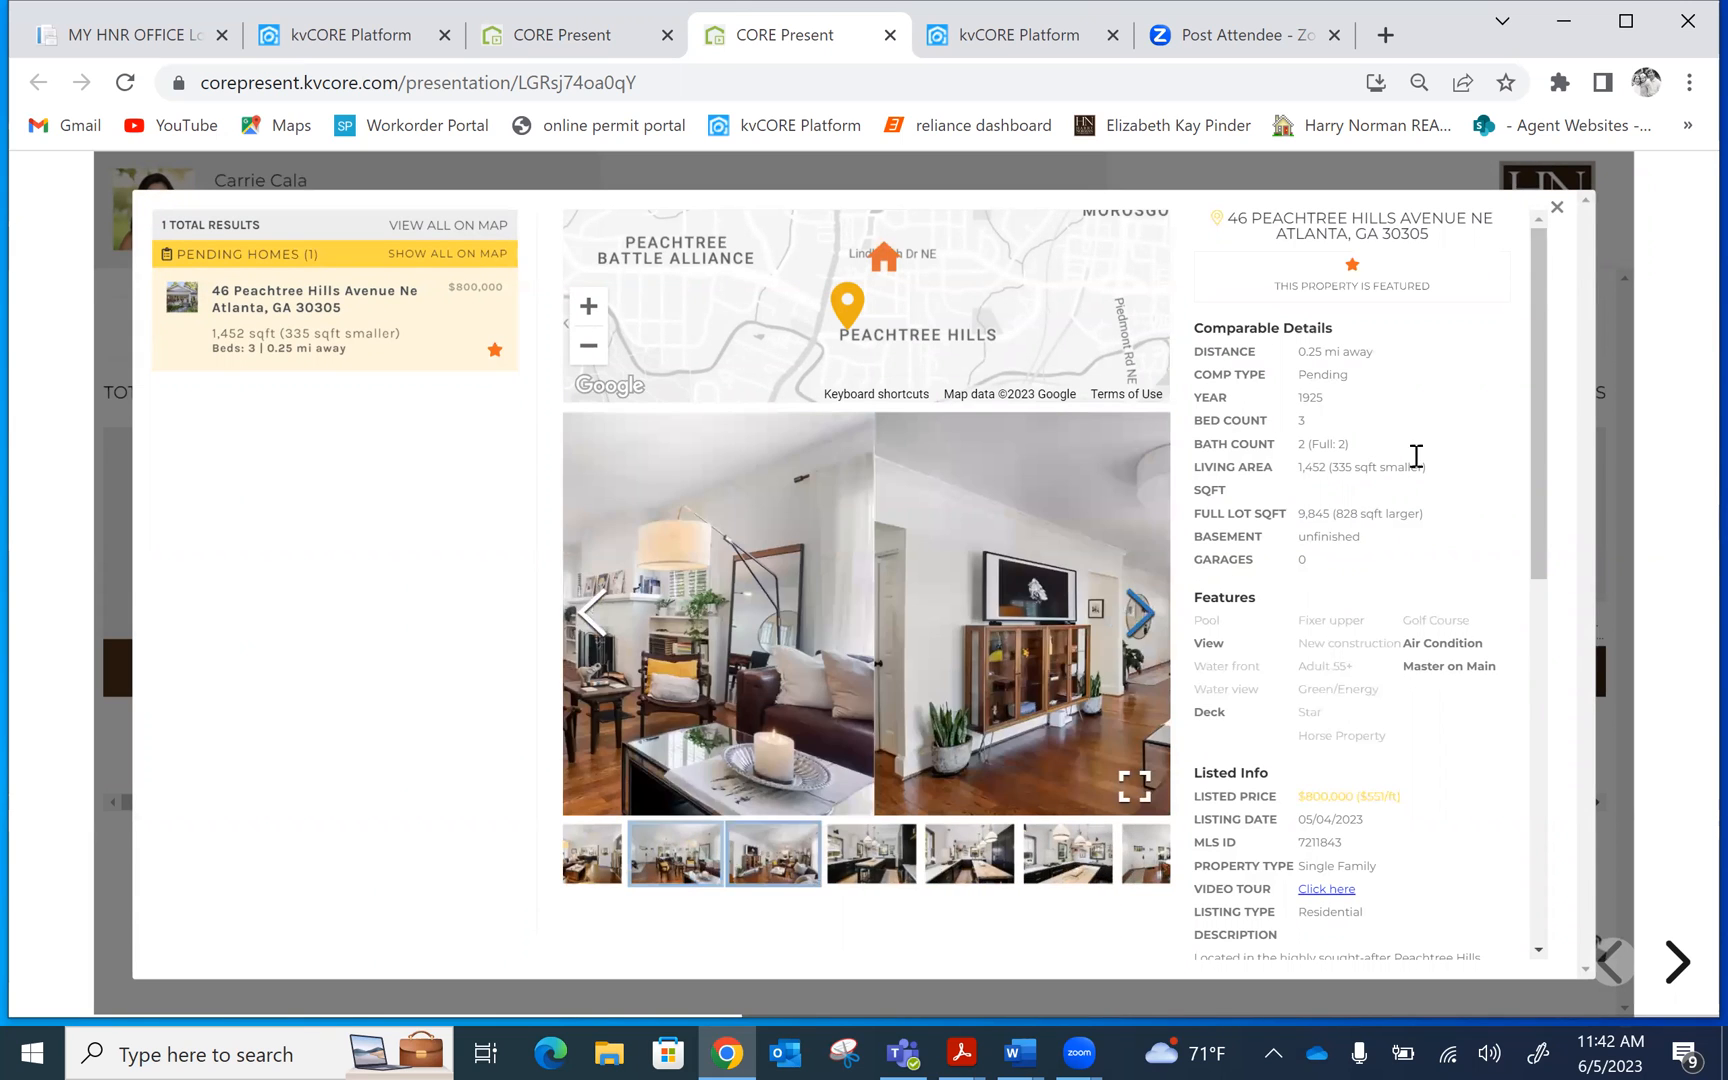
{"action": "mouse_move", "coordinate": [1534, 279]}
{"action": "left_mouse_down"}
{"action": "mouse_move", "coordinate": [1540, 572]}
{"action": "mouse_move", "coordinate": [1562, 634]}
{"action": "mouse_move", "coordinate": [1540, 533]}
{"action": "mouse_move", "coordinate": [1536, 247]}
{"action": "left_mouse_up"}
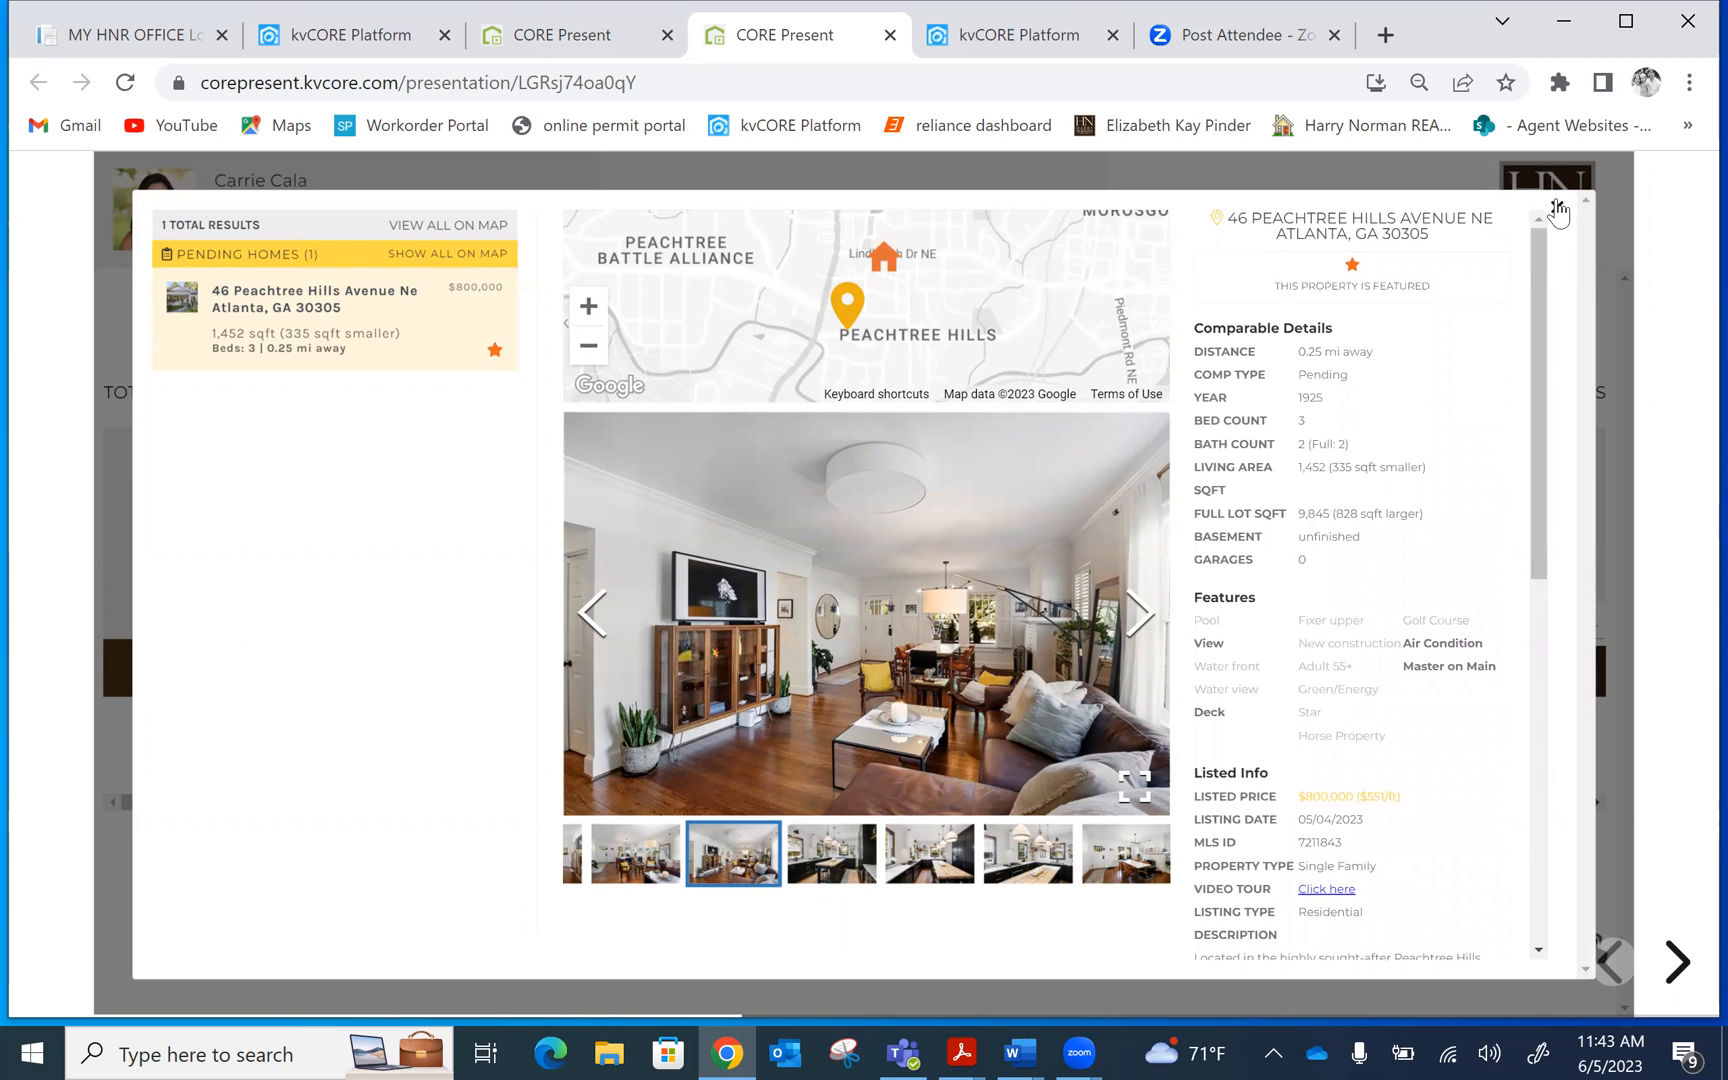
{"action": "left_click", "coordinate": [1557, 208]}
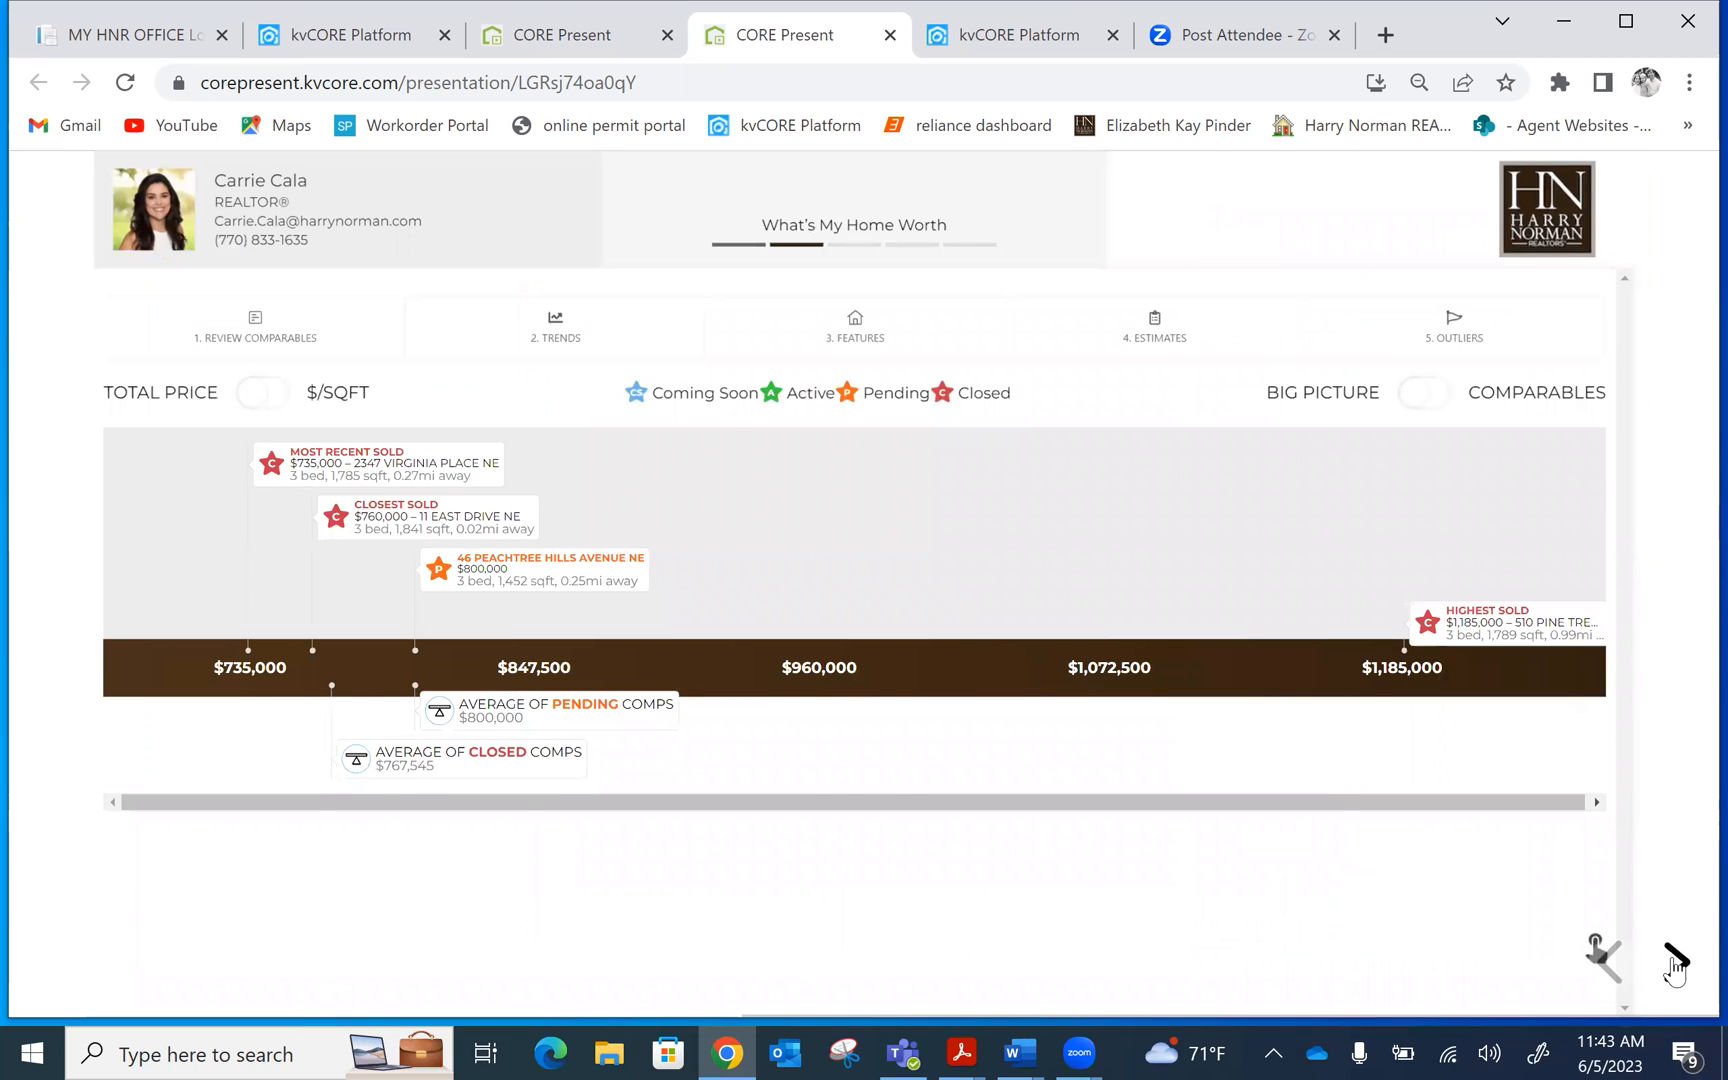
Advance through Market Assessment, buyer pricing, marketing, Luxury Portfolio and staging slides to Thank You
{"action": "left_click", "coordinate": [1674, 964]}
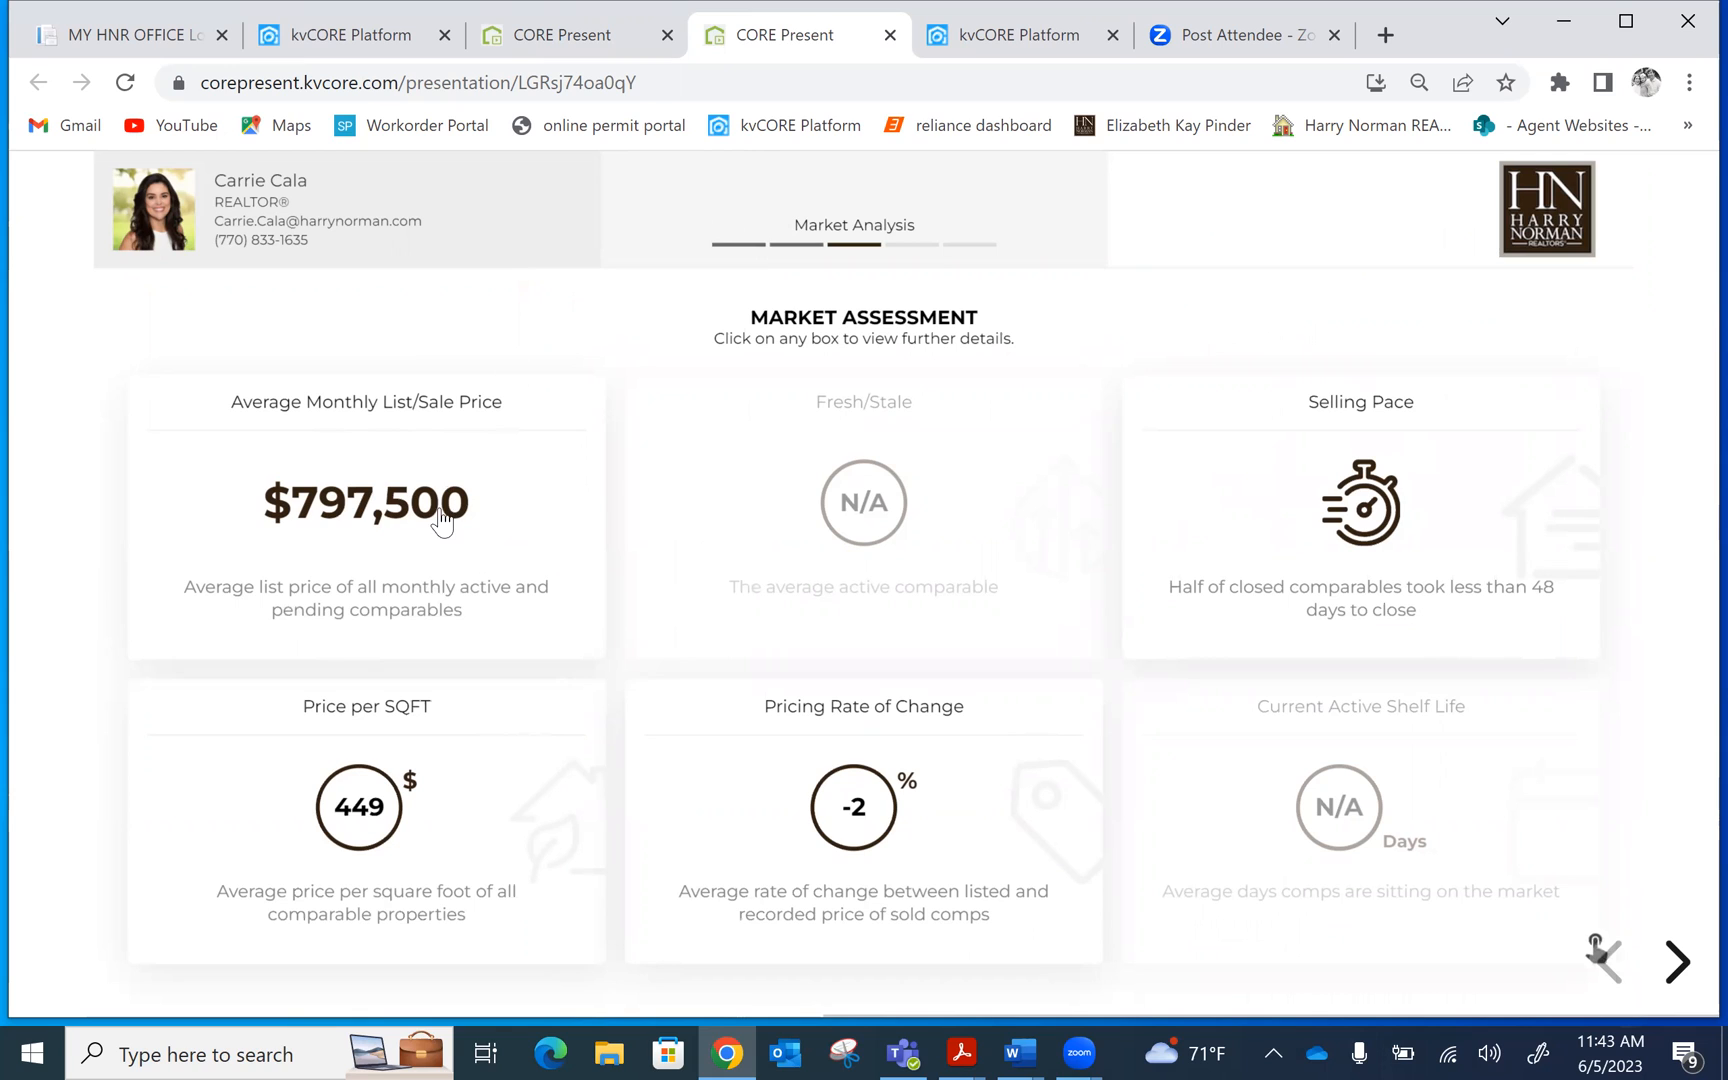
{"action": "left_click", "coordinate": [1676, 963]}
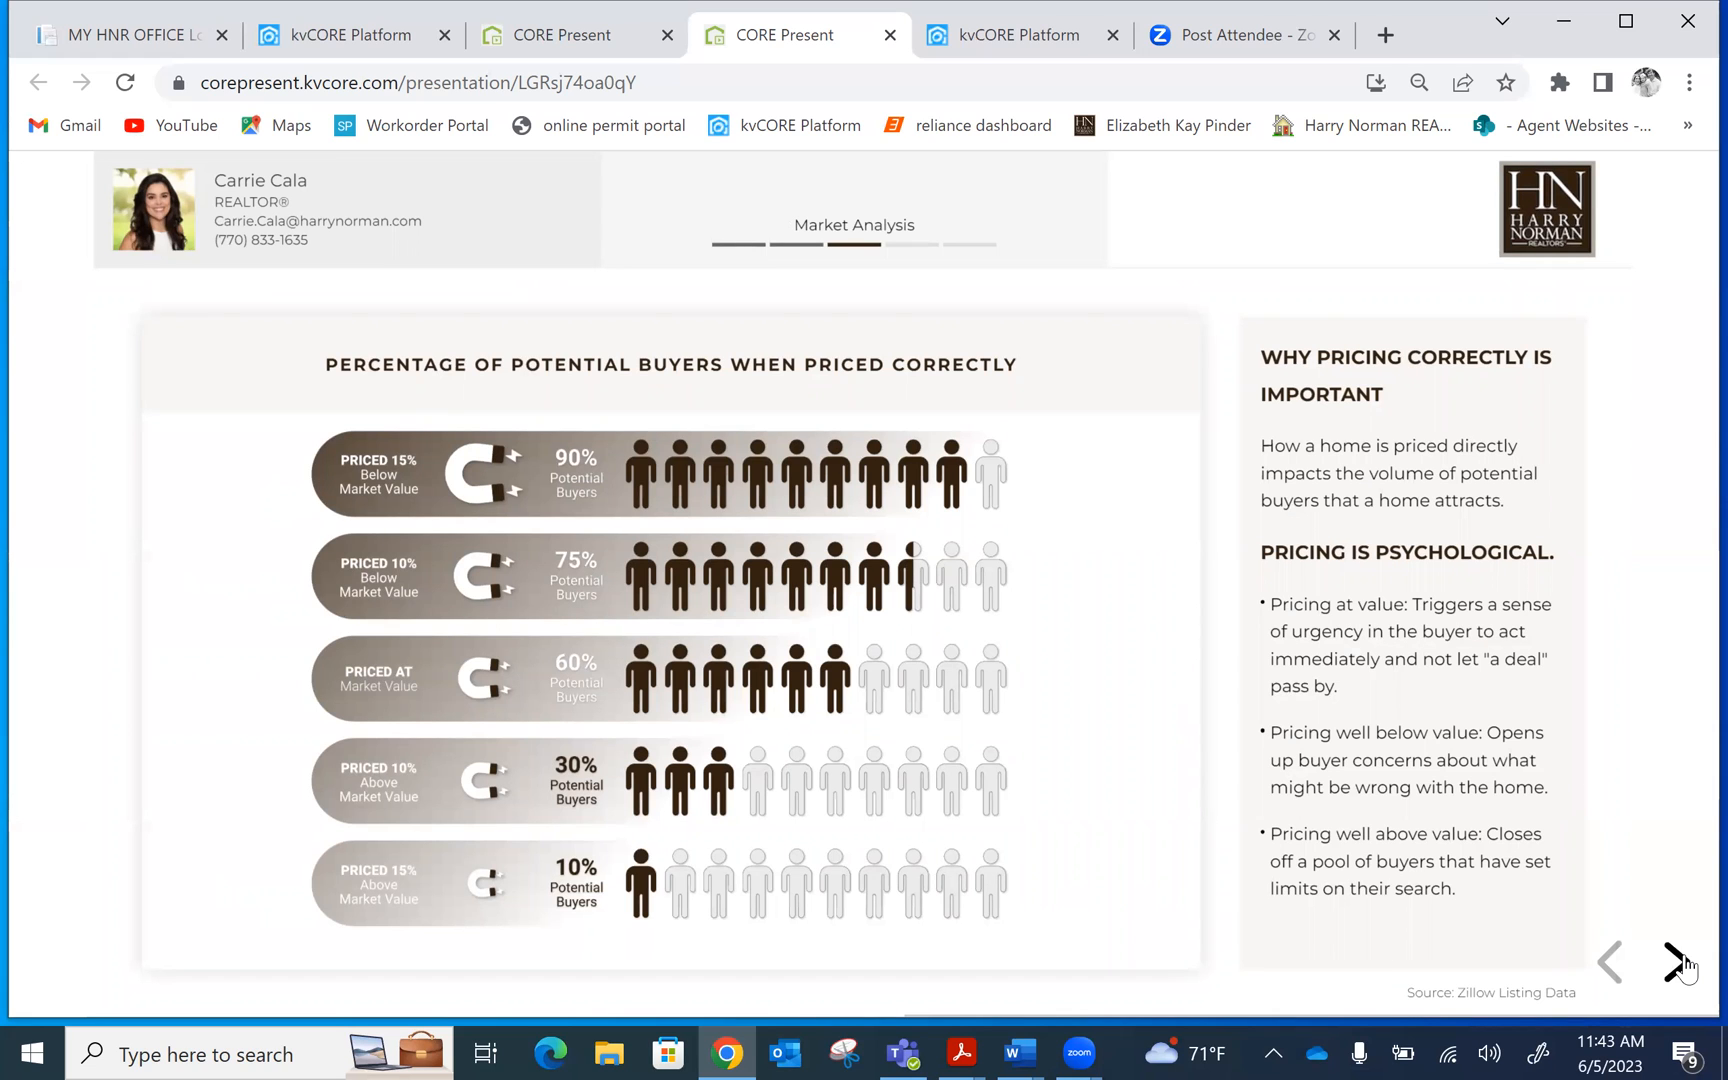
{"action": "left_click", "coordinate": [1680, 965]}
{"action": "left_click", "coordinate": [1680, 965]}
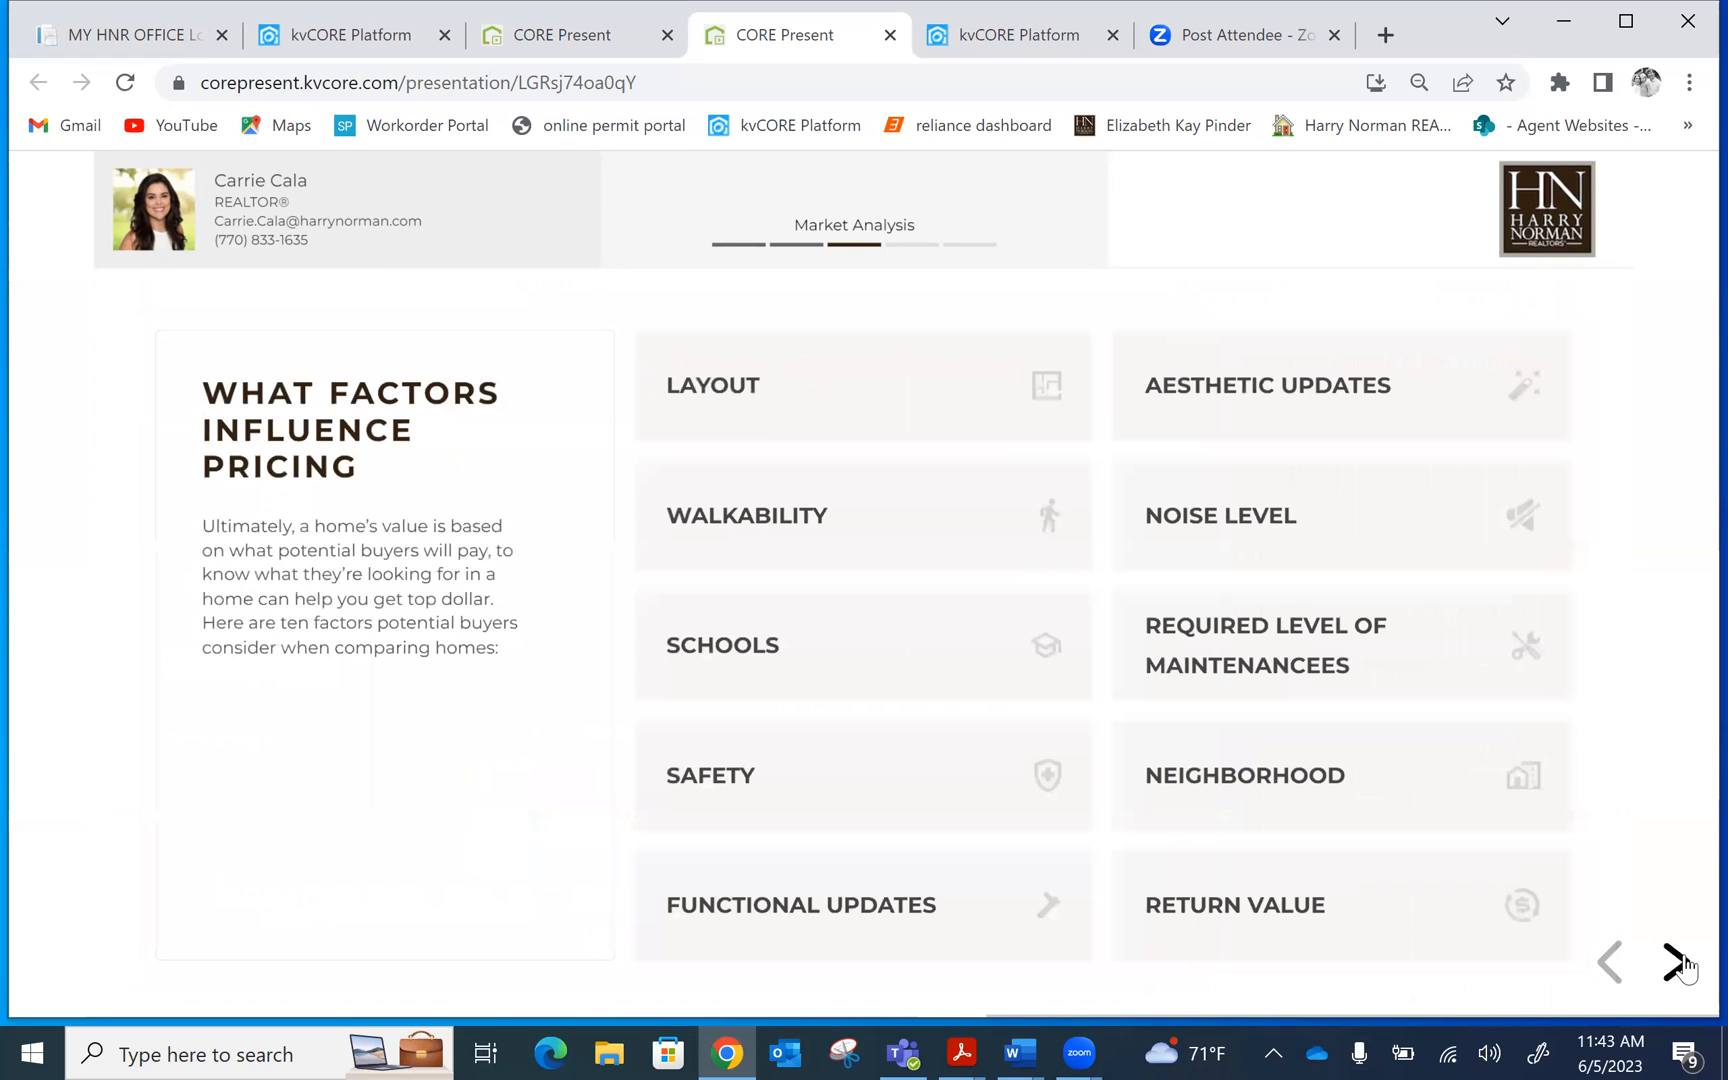
{"action": "left_click", "coordinate": [1678, 963]}
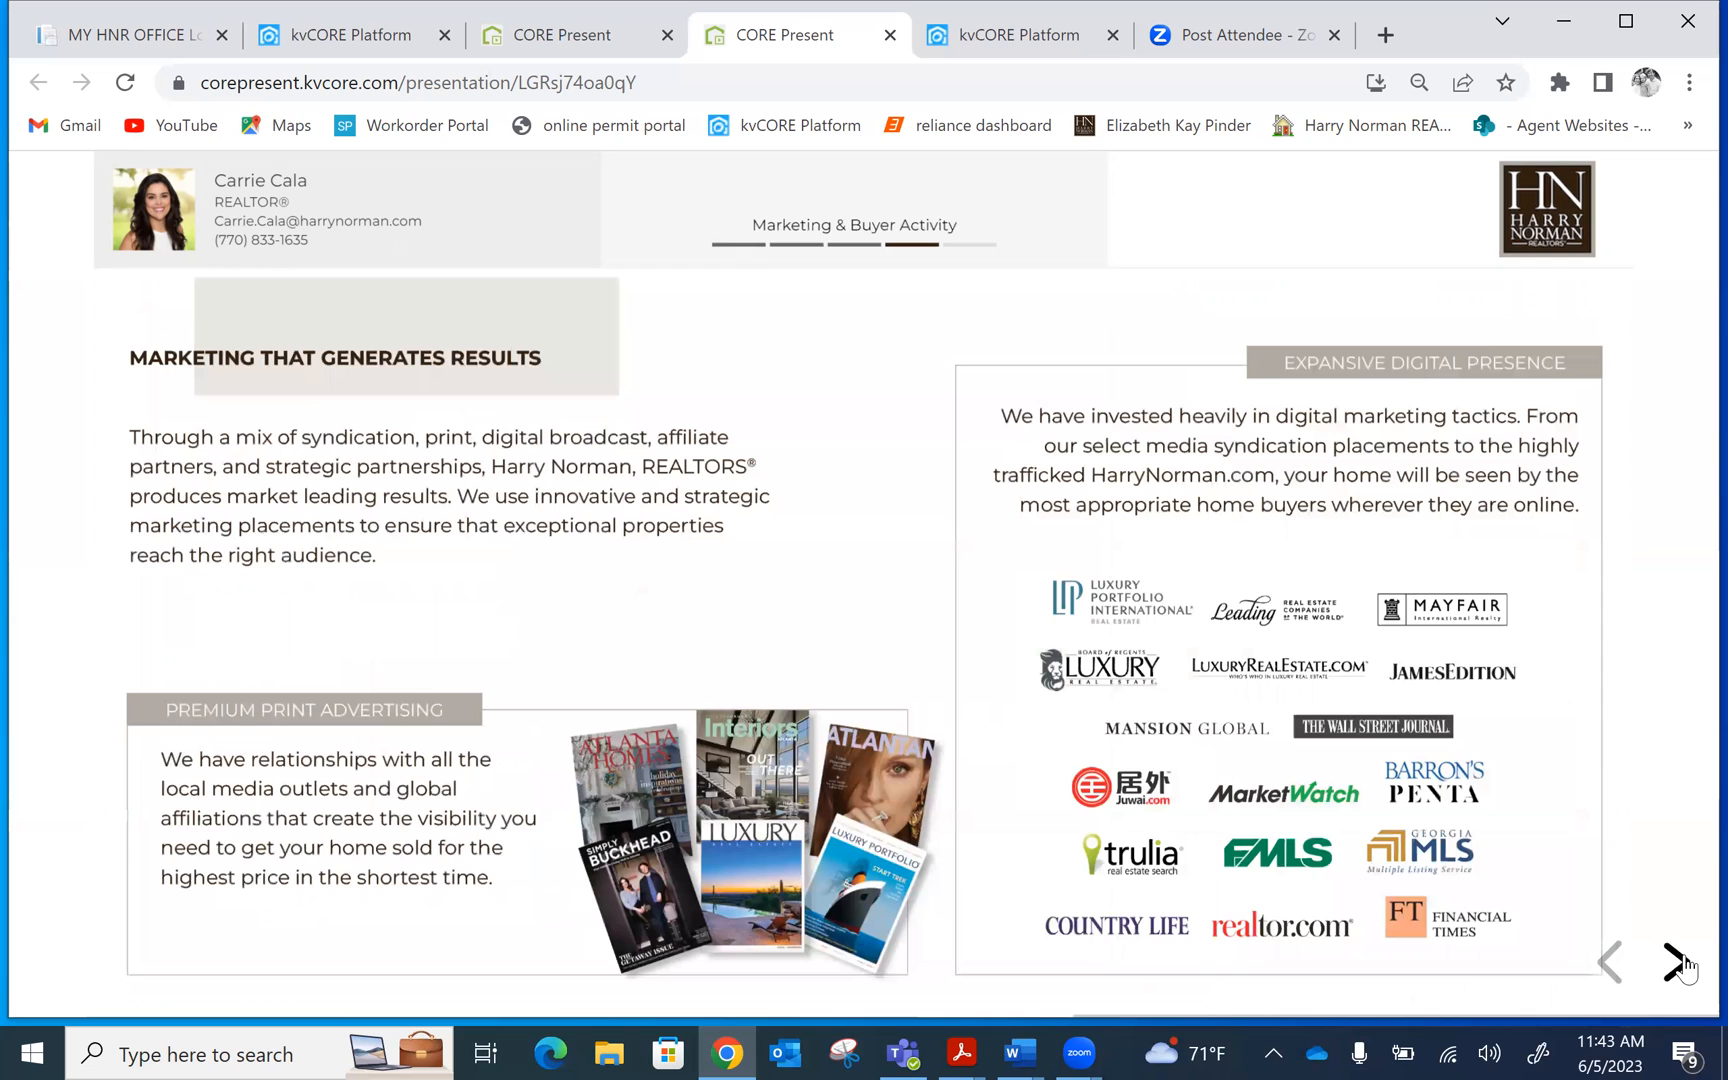
{"action": "left_click", "coordinate": [1680, 965]}
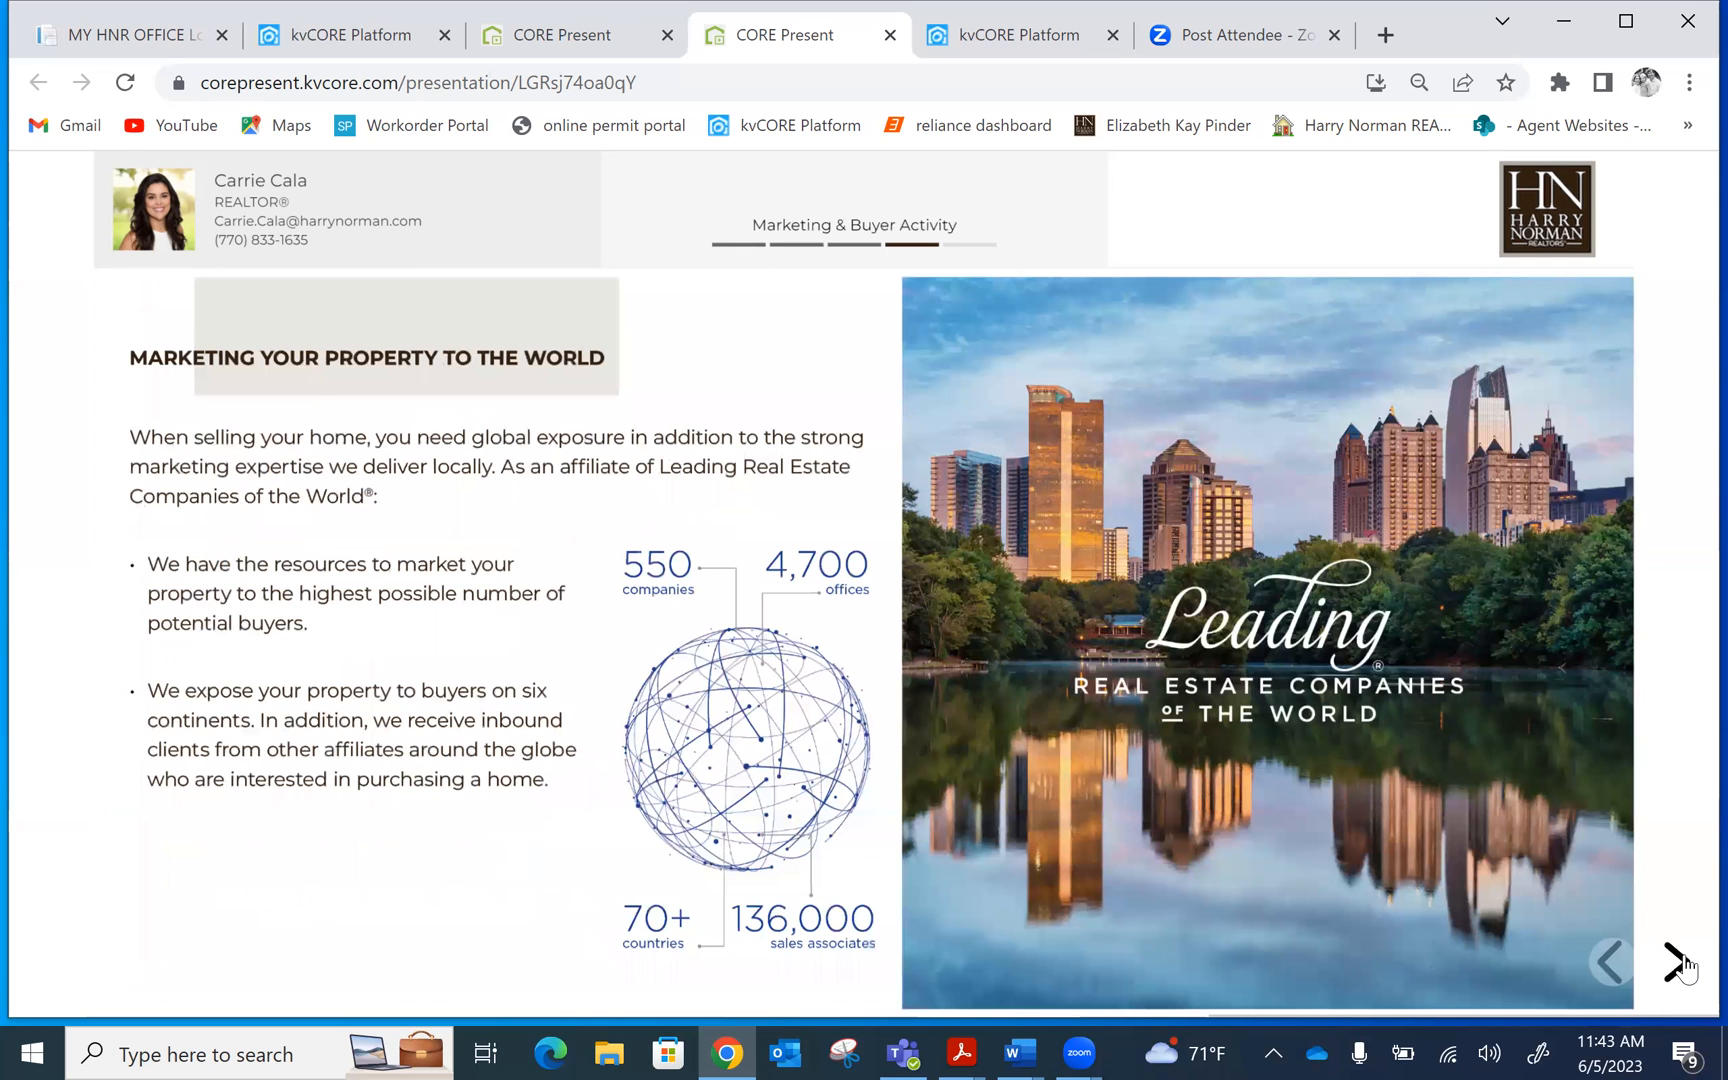
{"action": "left_click", "coordinate": [1680, 965]}
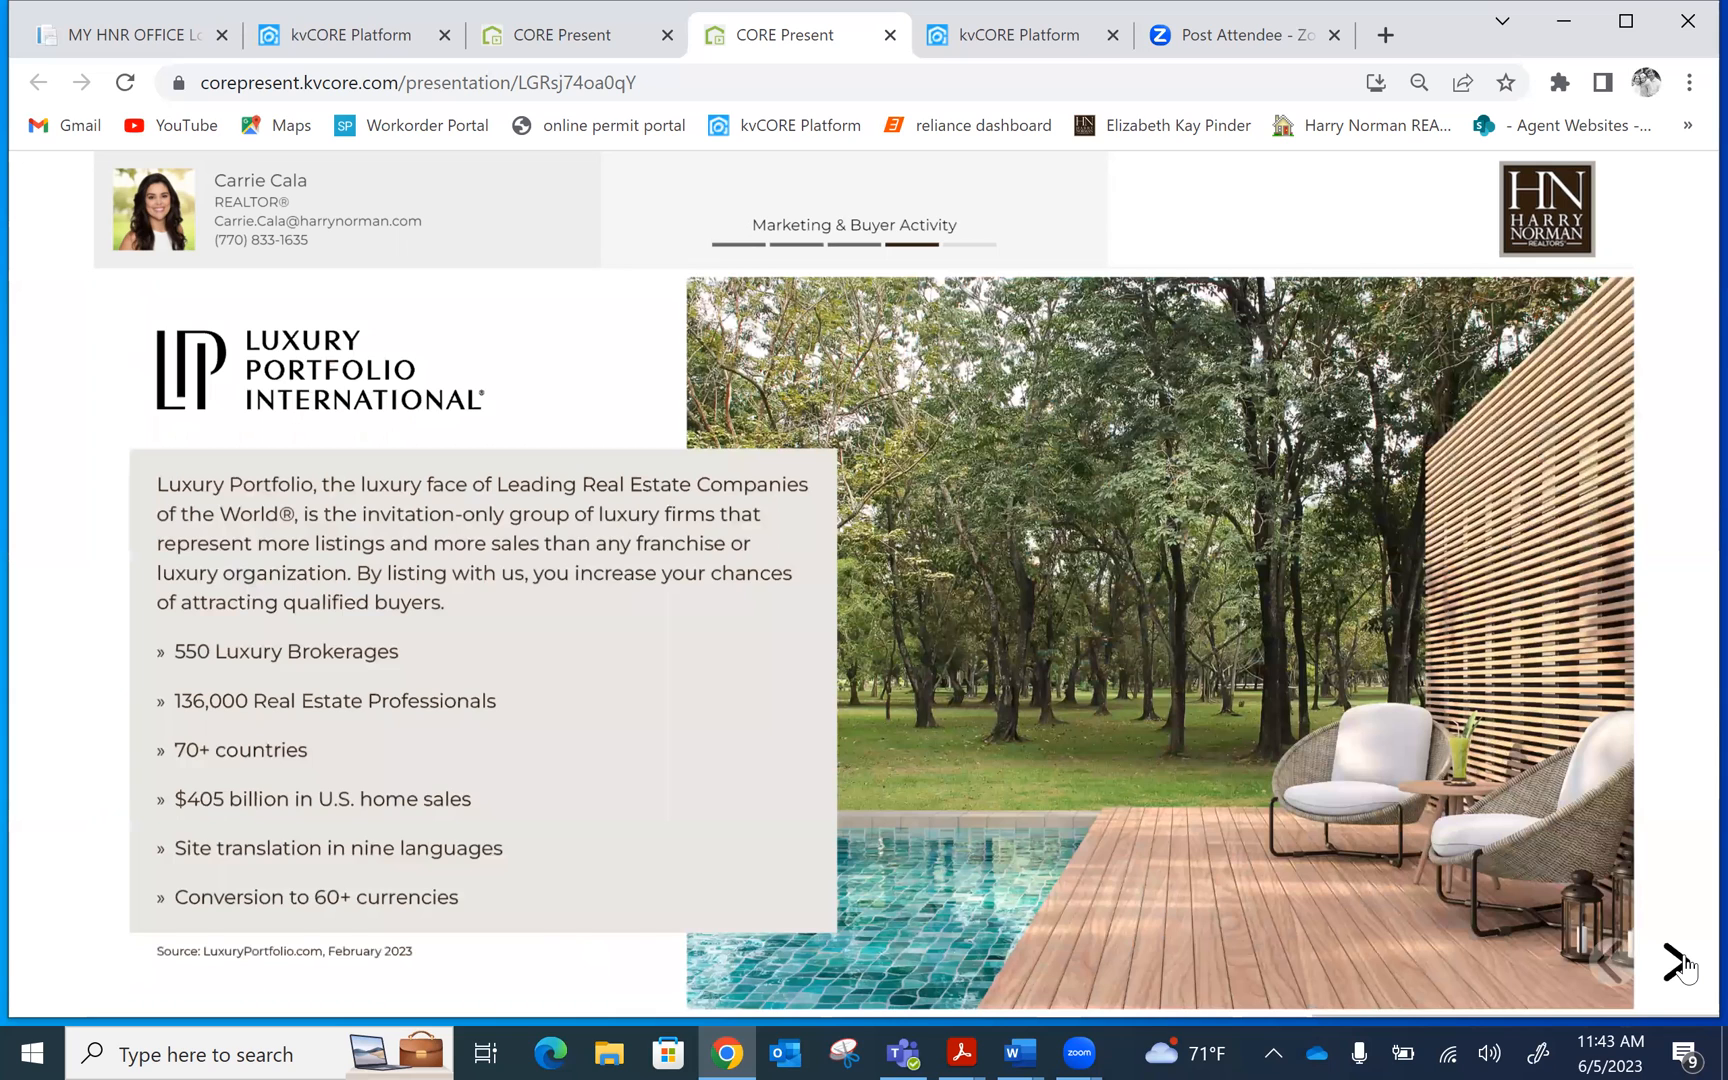
{"action": "left_click", "coordinate": [1680, 965]}
{"action": "left_click", "coordinate": [1680, 965]}
{"action": "left_click", "coordinate": [1680, 965]}
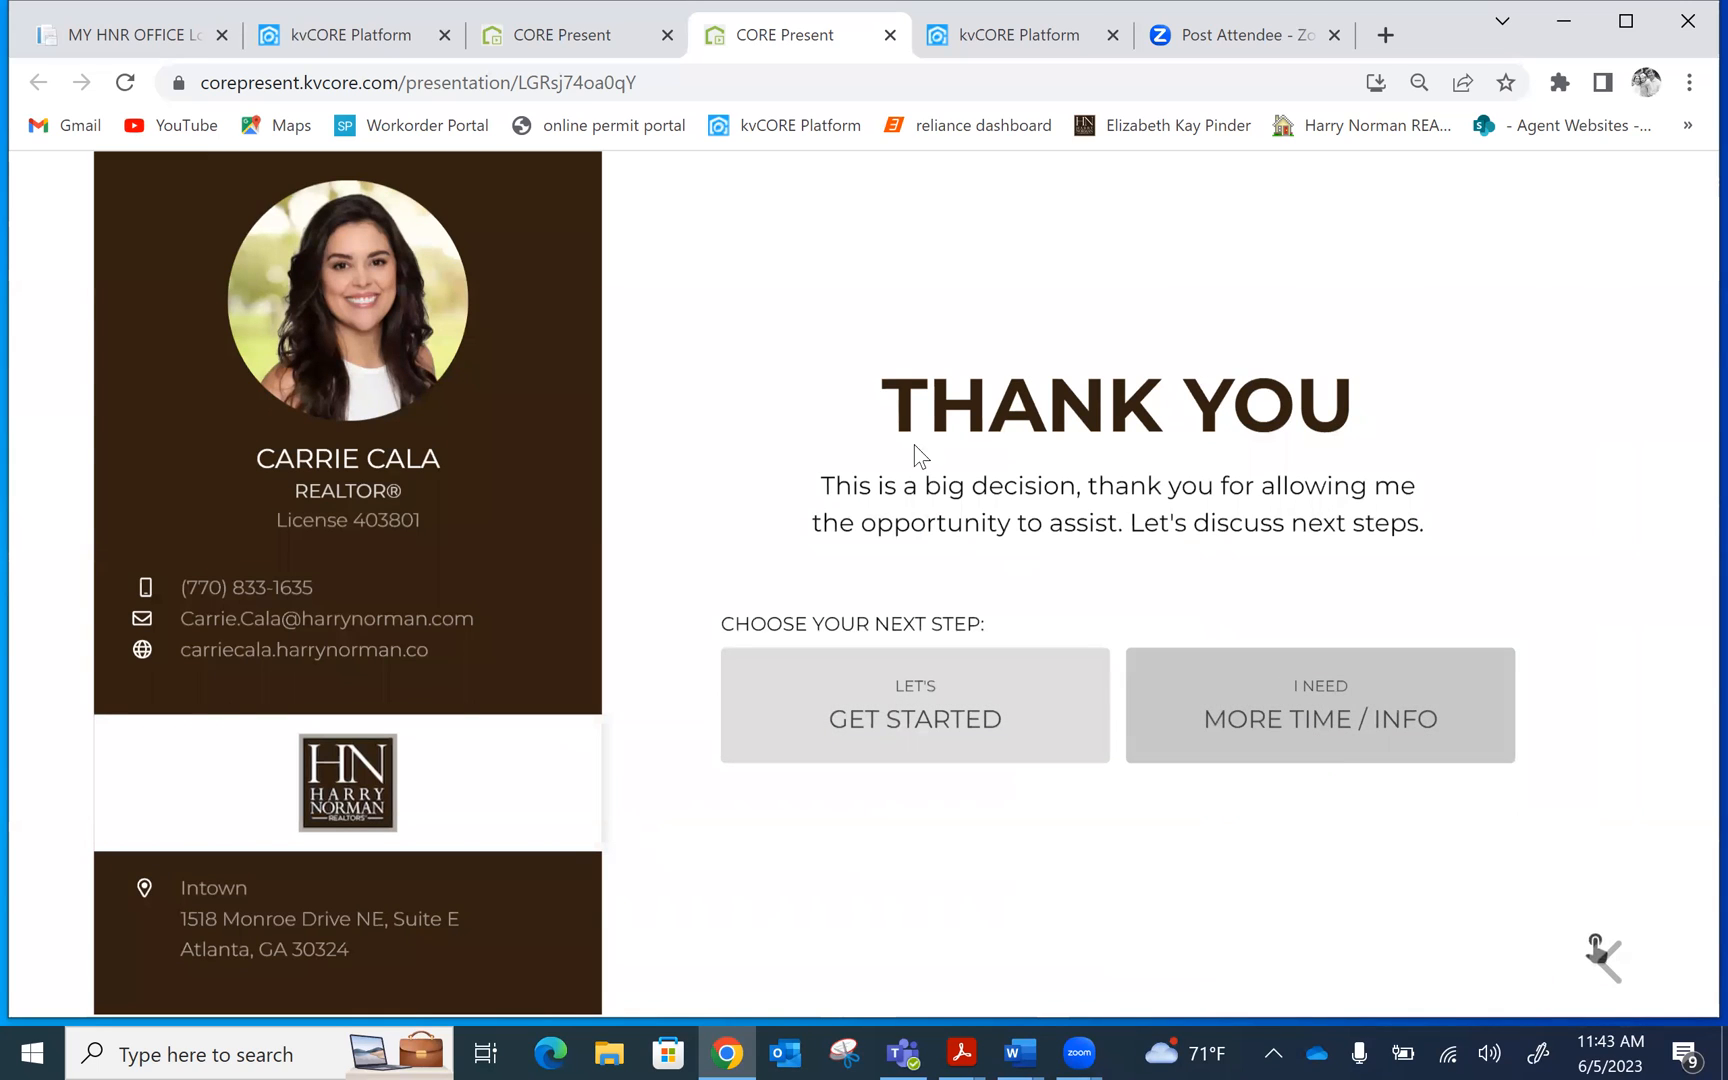
Return to the Presentation Dashboard tab and open the Create Net Sheet form via Add Net Sheet
{"action": "left_click", "coordinate": [556, 30]}
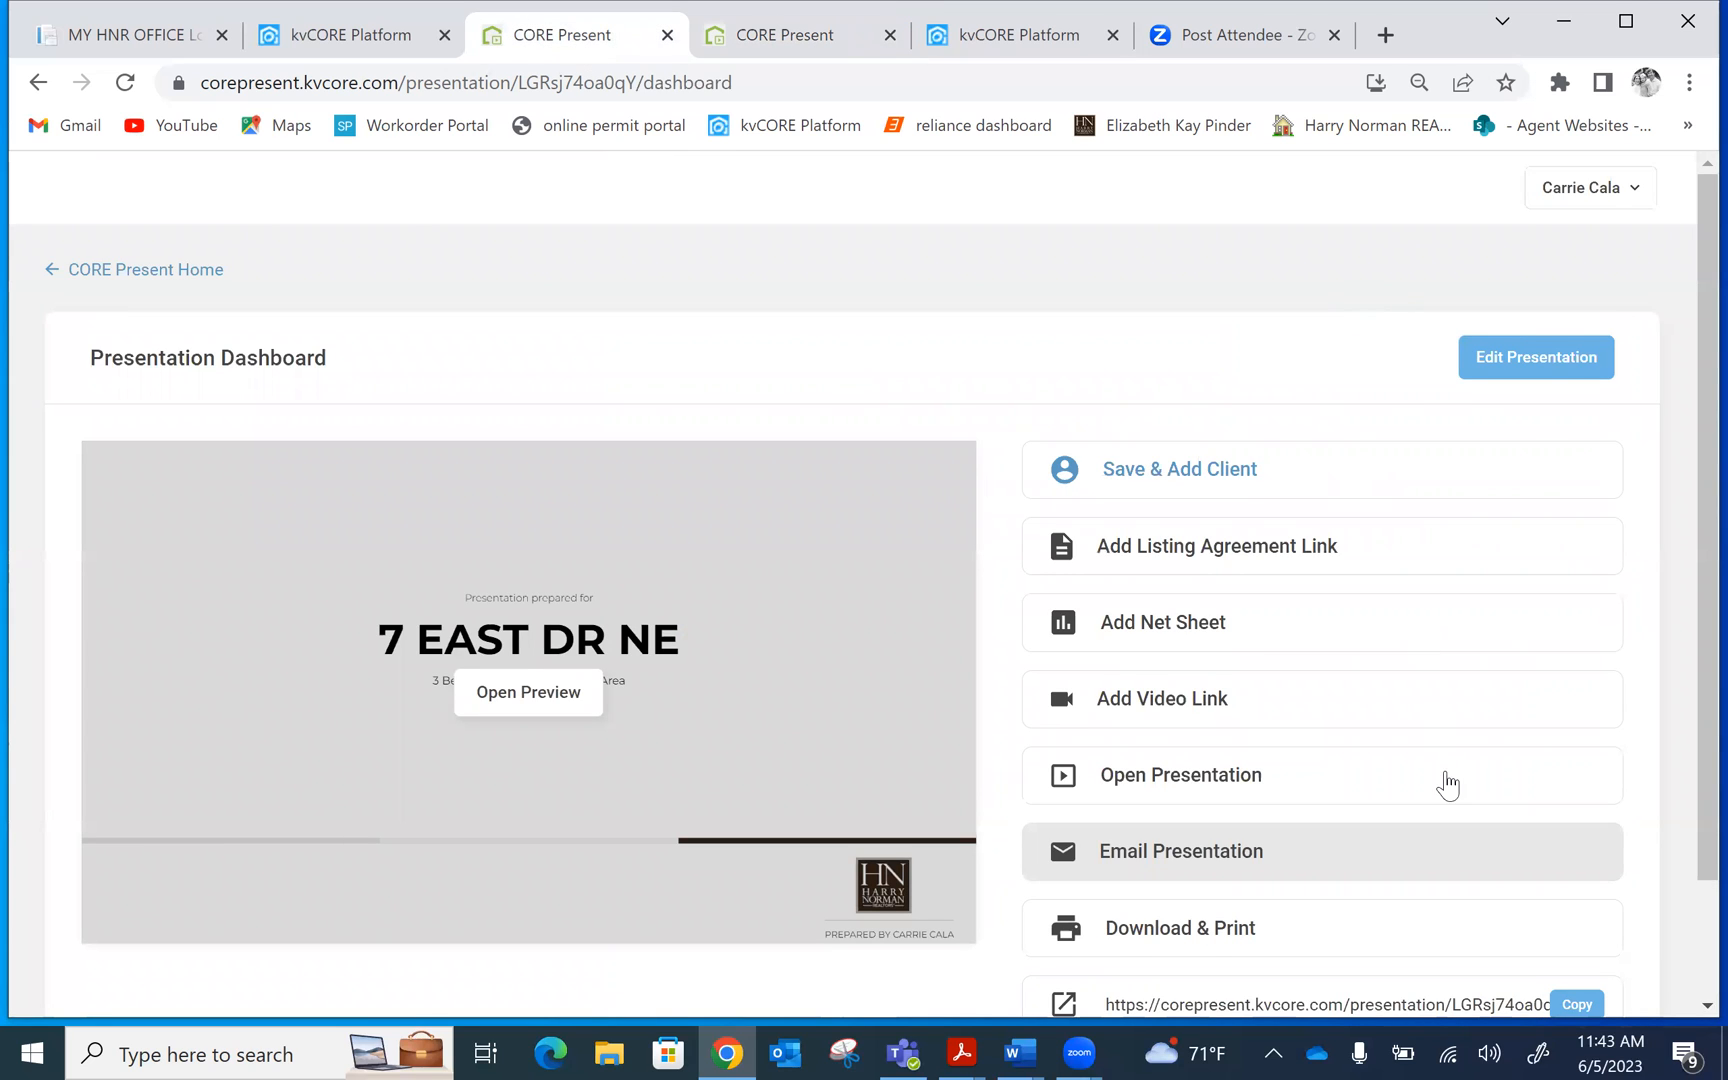
{"action": "left_click_drag", "start_coordinate": [1686, 563], "coordinate": [1685, 695]}
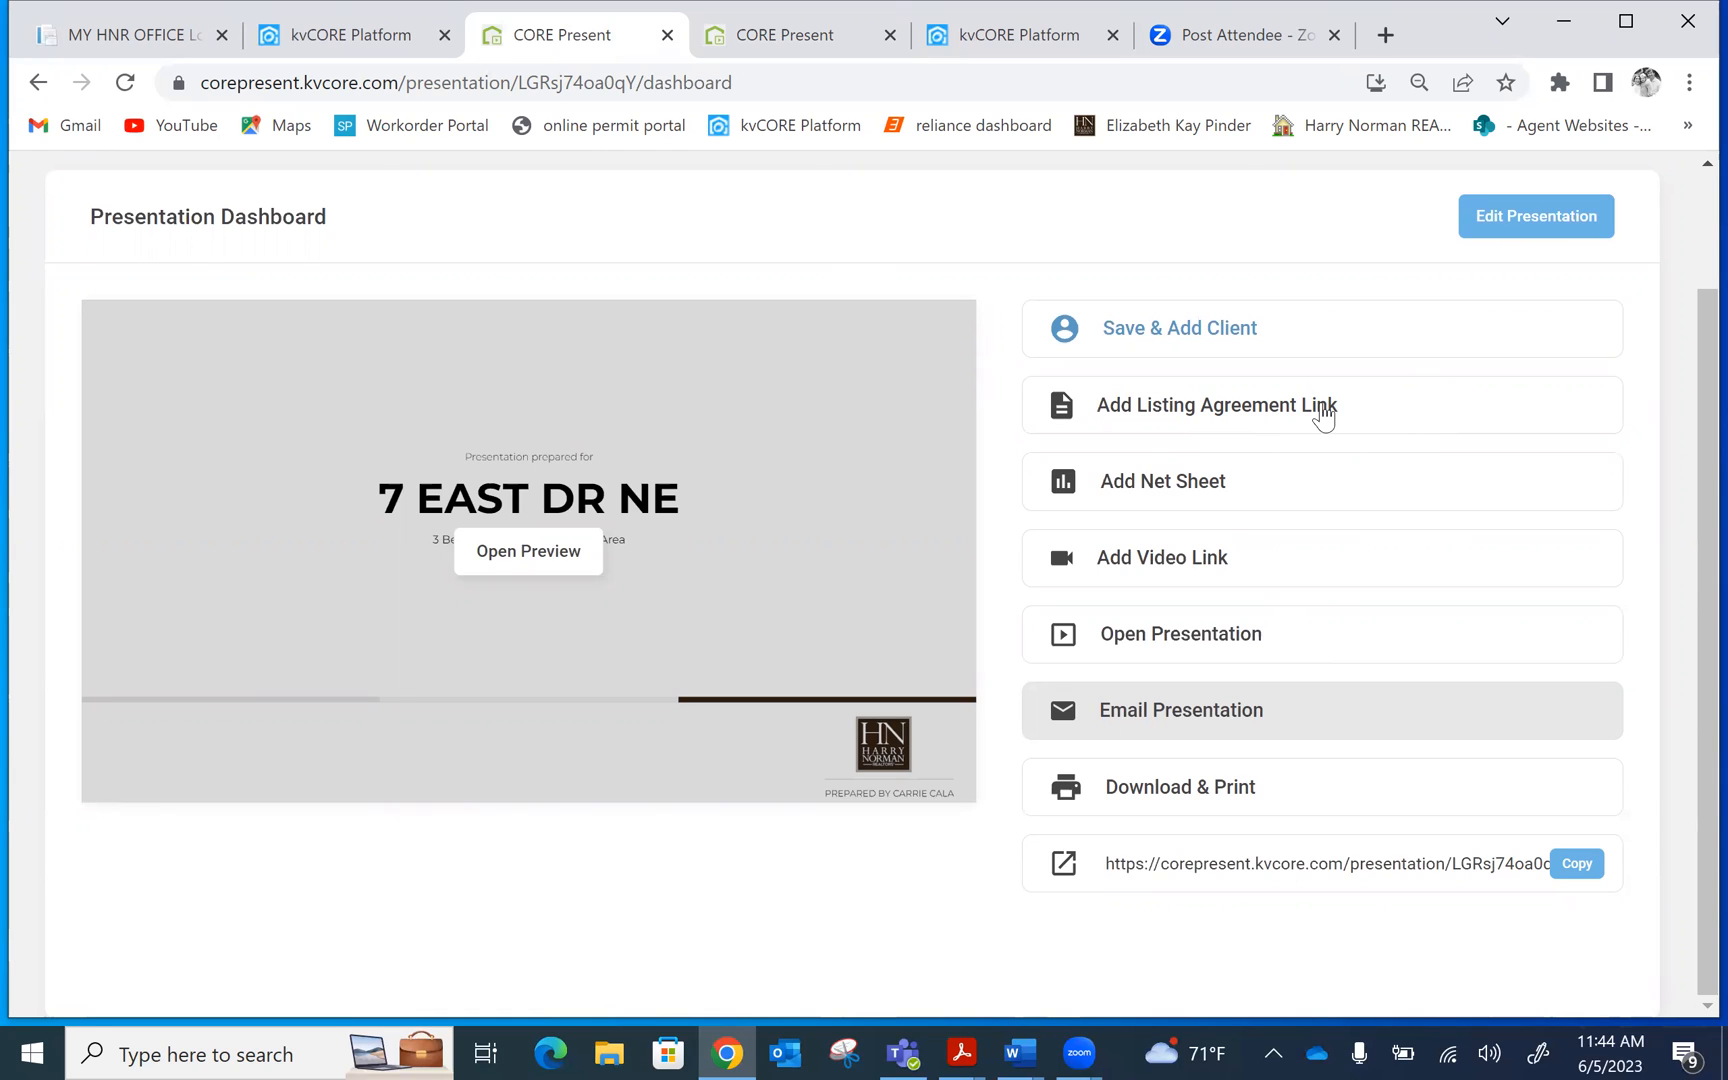
{"action": "left_click", "coordinate": [1196, 483]}
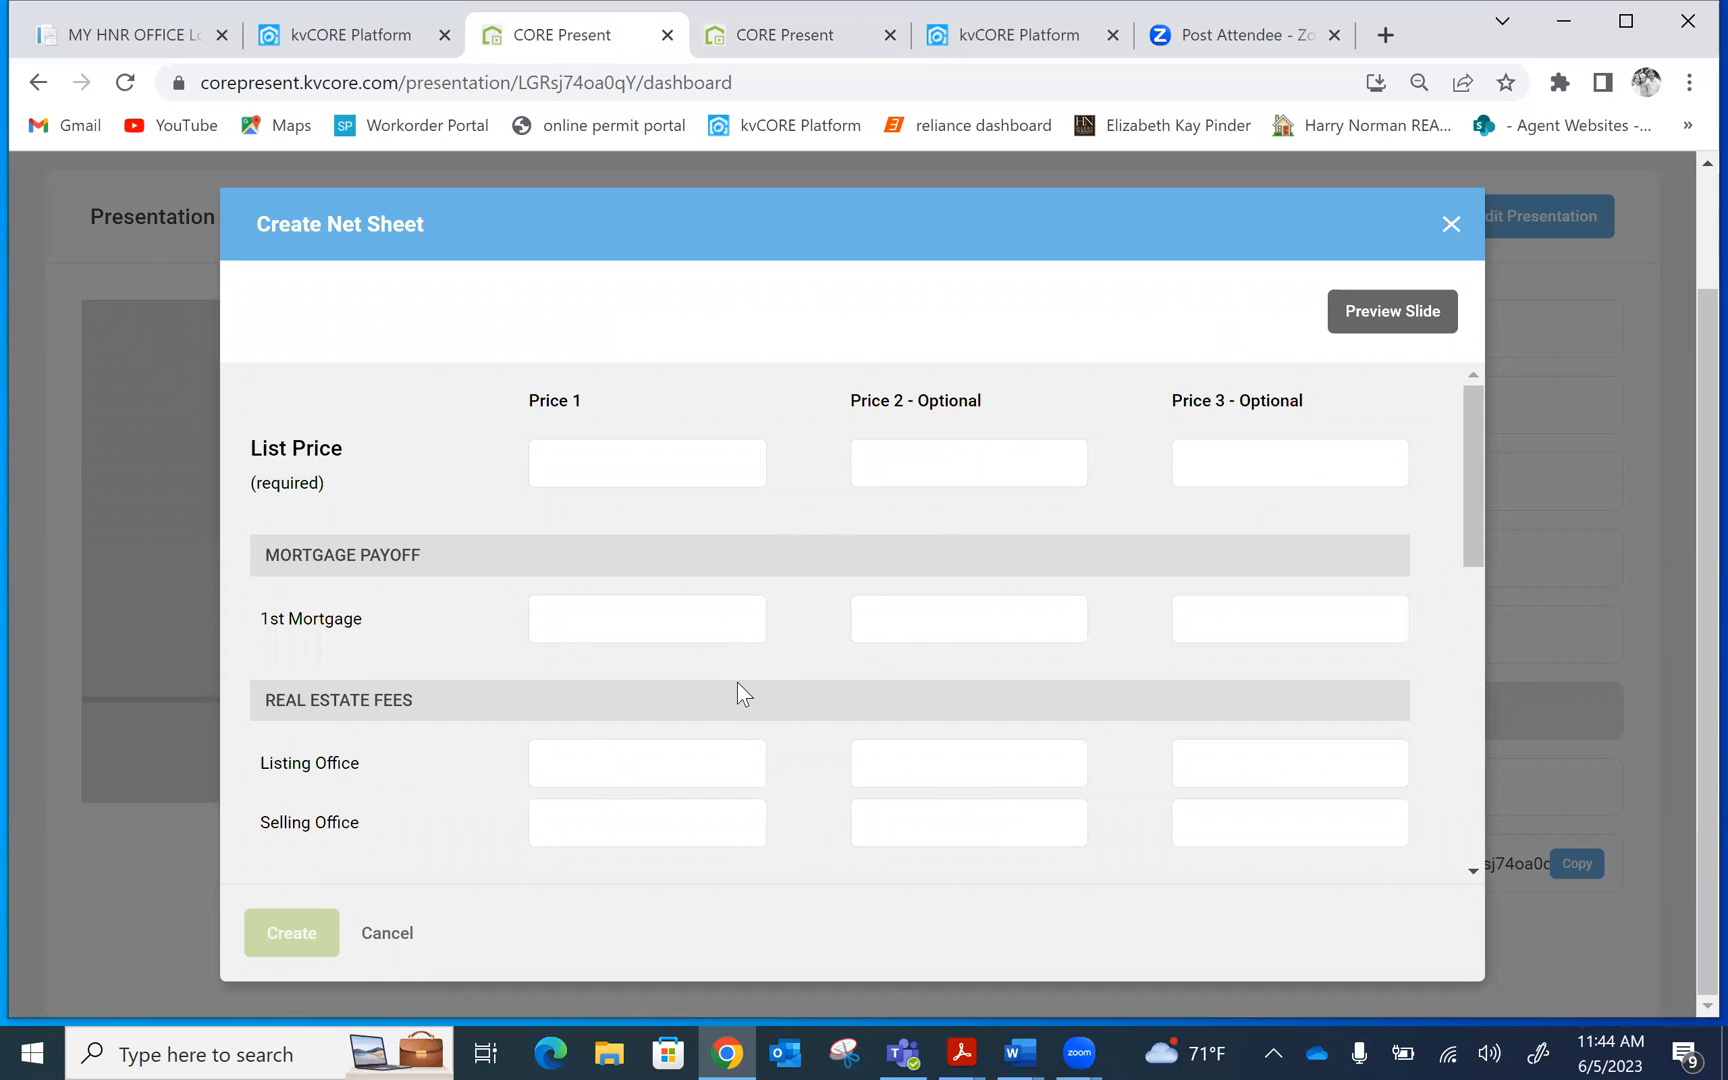
Dismiss the Create Net Sheet form without entering any values
{"action": "left_click", "coordinate": [1447, 223]}
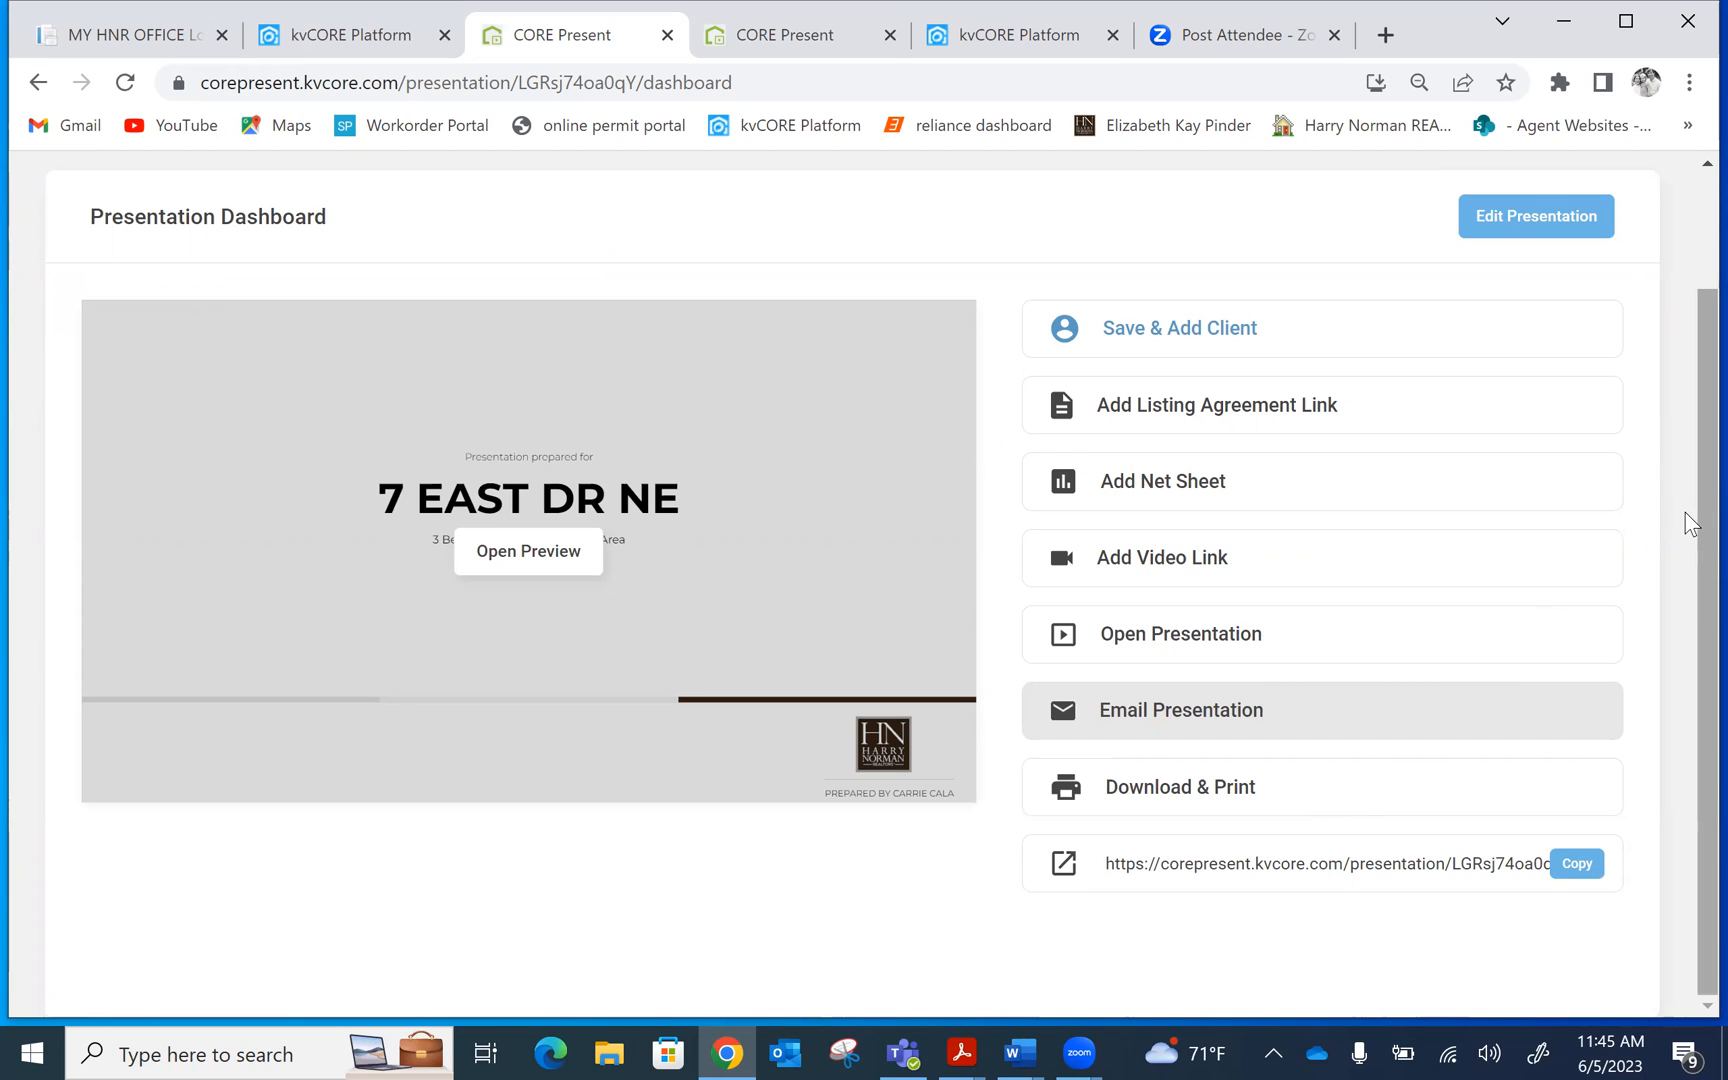
{"action": "scroll", "coordinate": [1685, 512], "scroll_direction": "up", "scroll_amount": 2}
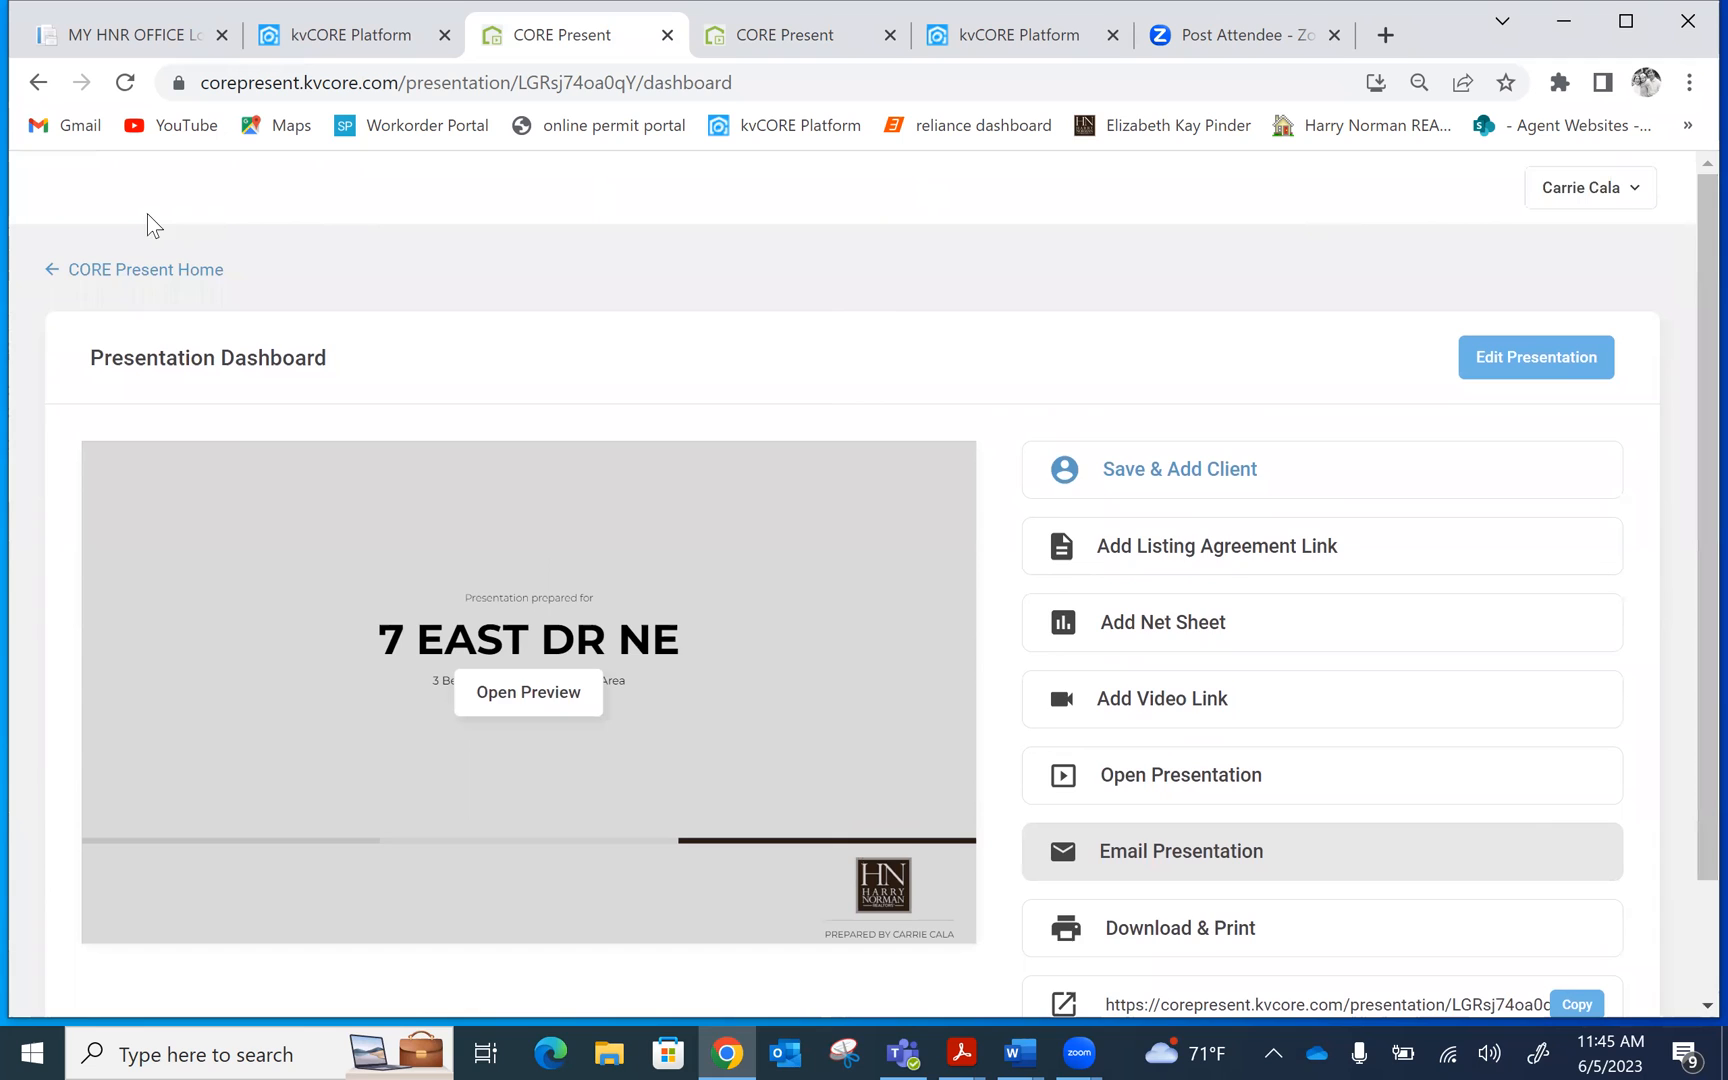
{"action": "left_click", "coordinate": [137, 269]}
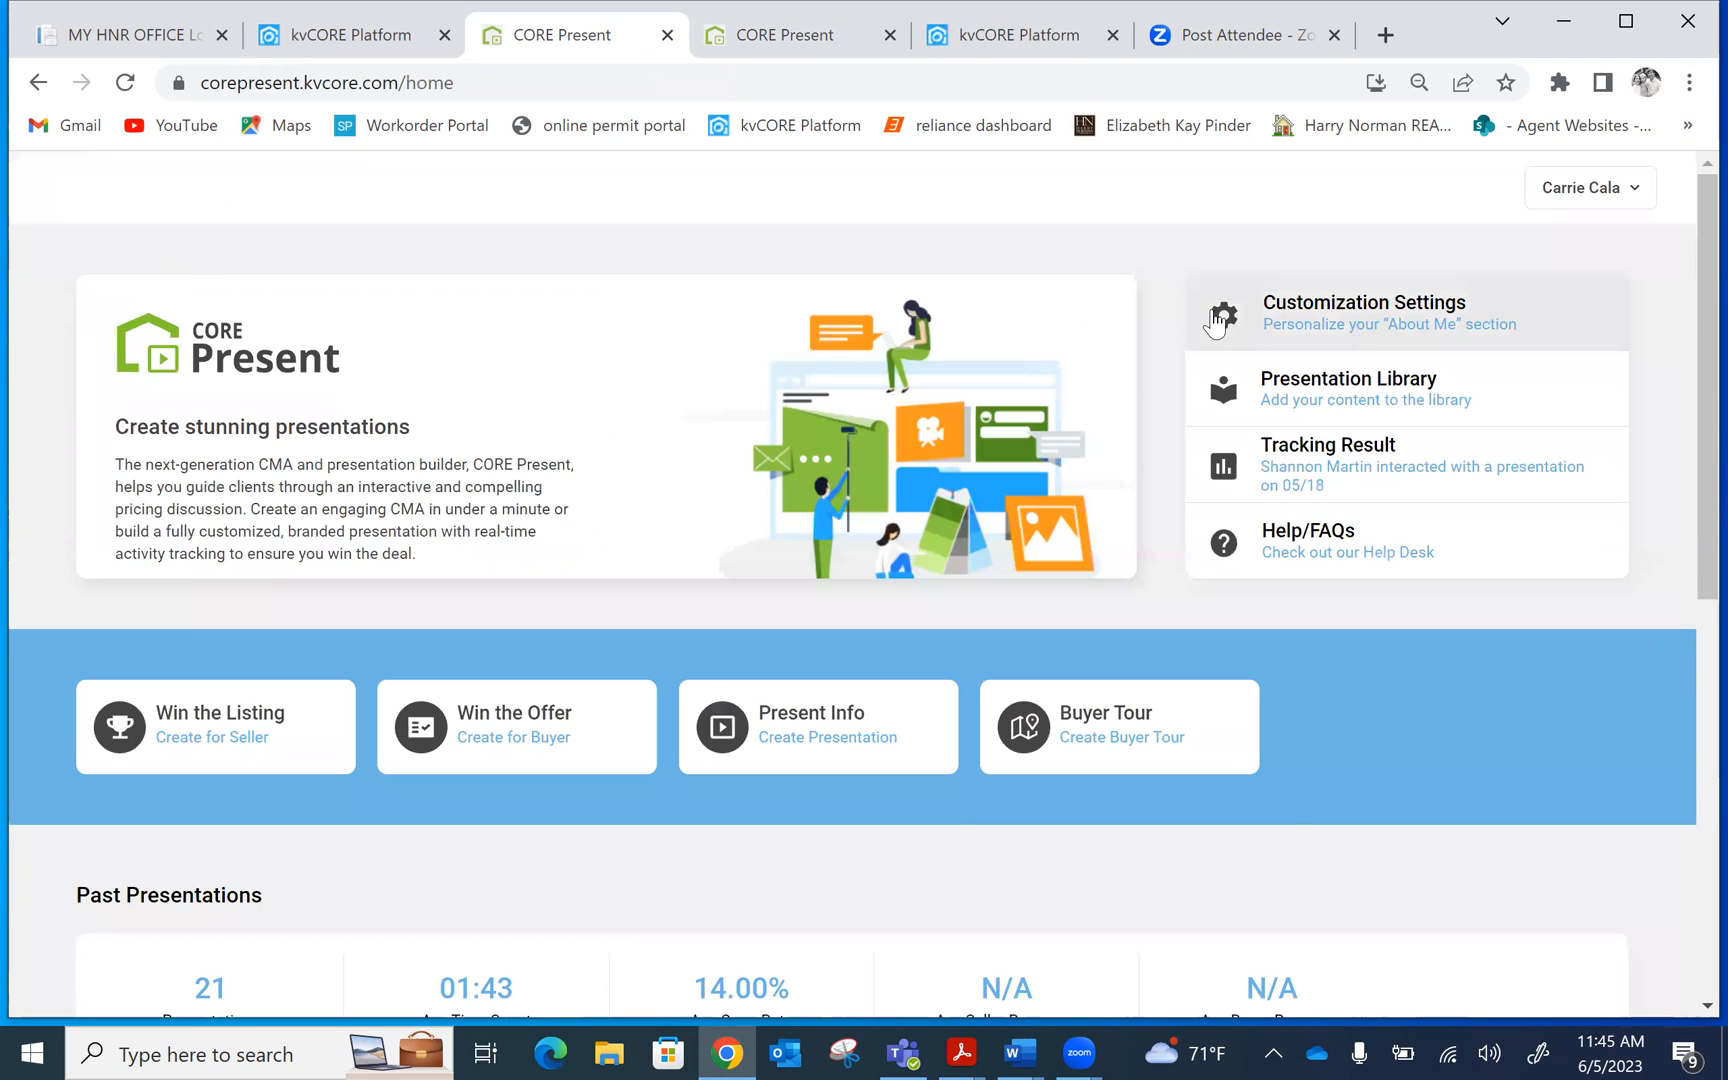
{"action": "left_click_drag", "start_coordinate": [1686, 260], "coordinate": [1686, 401]}
{"action": "scroll", "coordinate": [1688, 450], "scroll_direction": "down", "scroll_amount": 2}
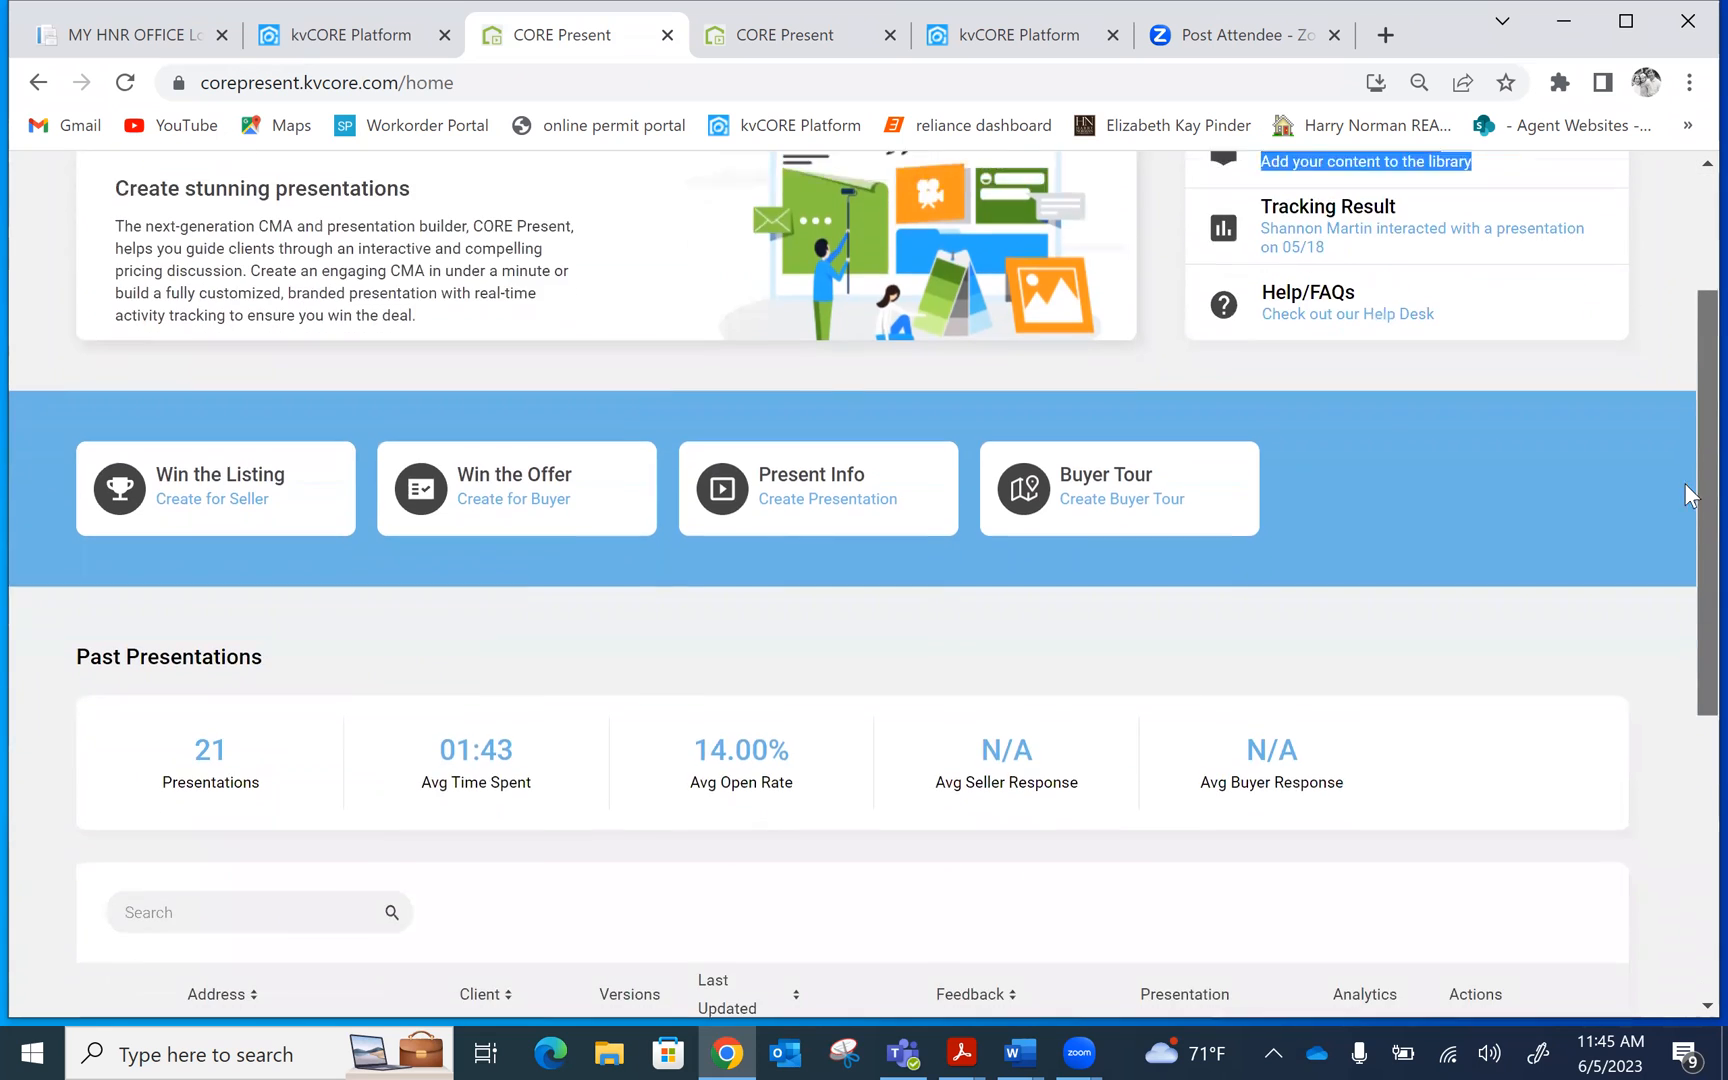
{"action": "scroll", "coordinate": [1688, 495], "scroll_direction": "down", "scroll_amount": 5}
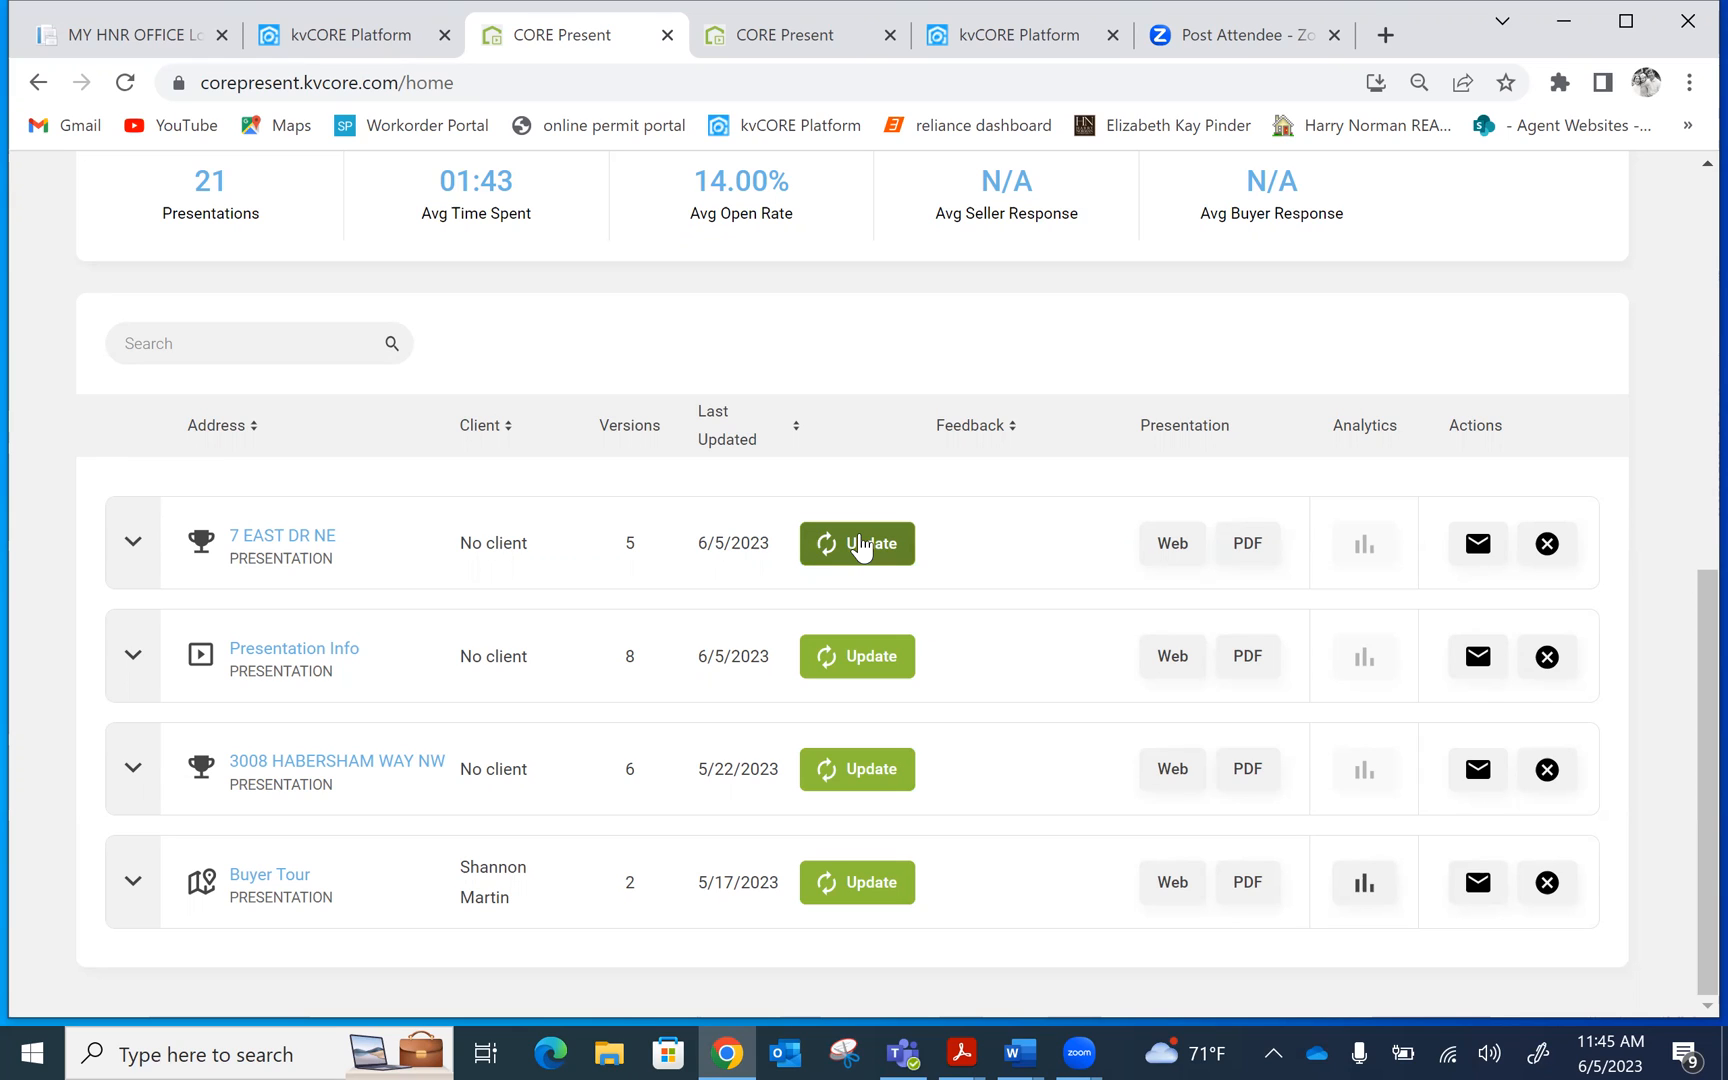
{"action": "left_click", "coordinate": [1185, 548]}
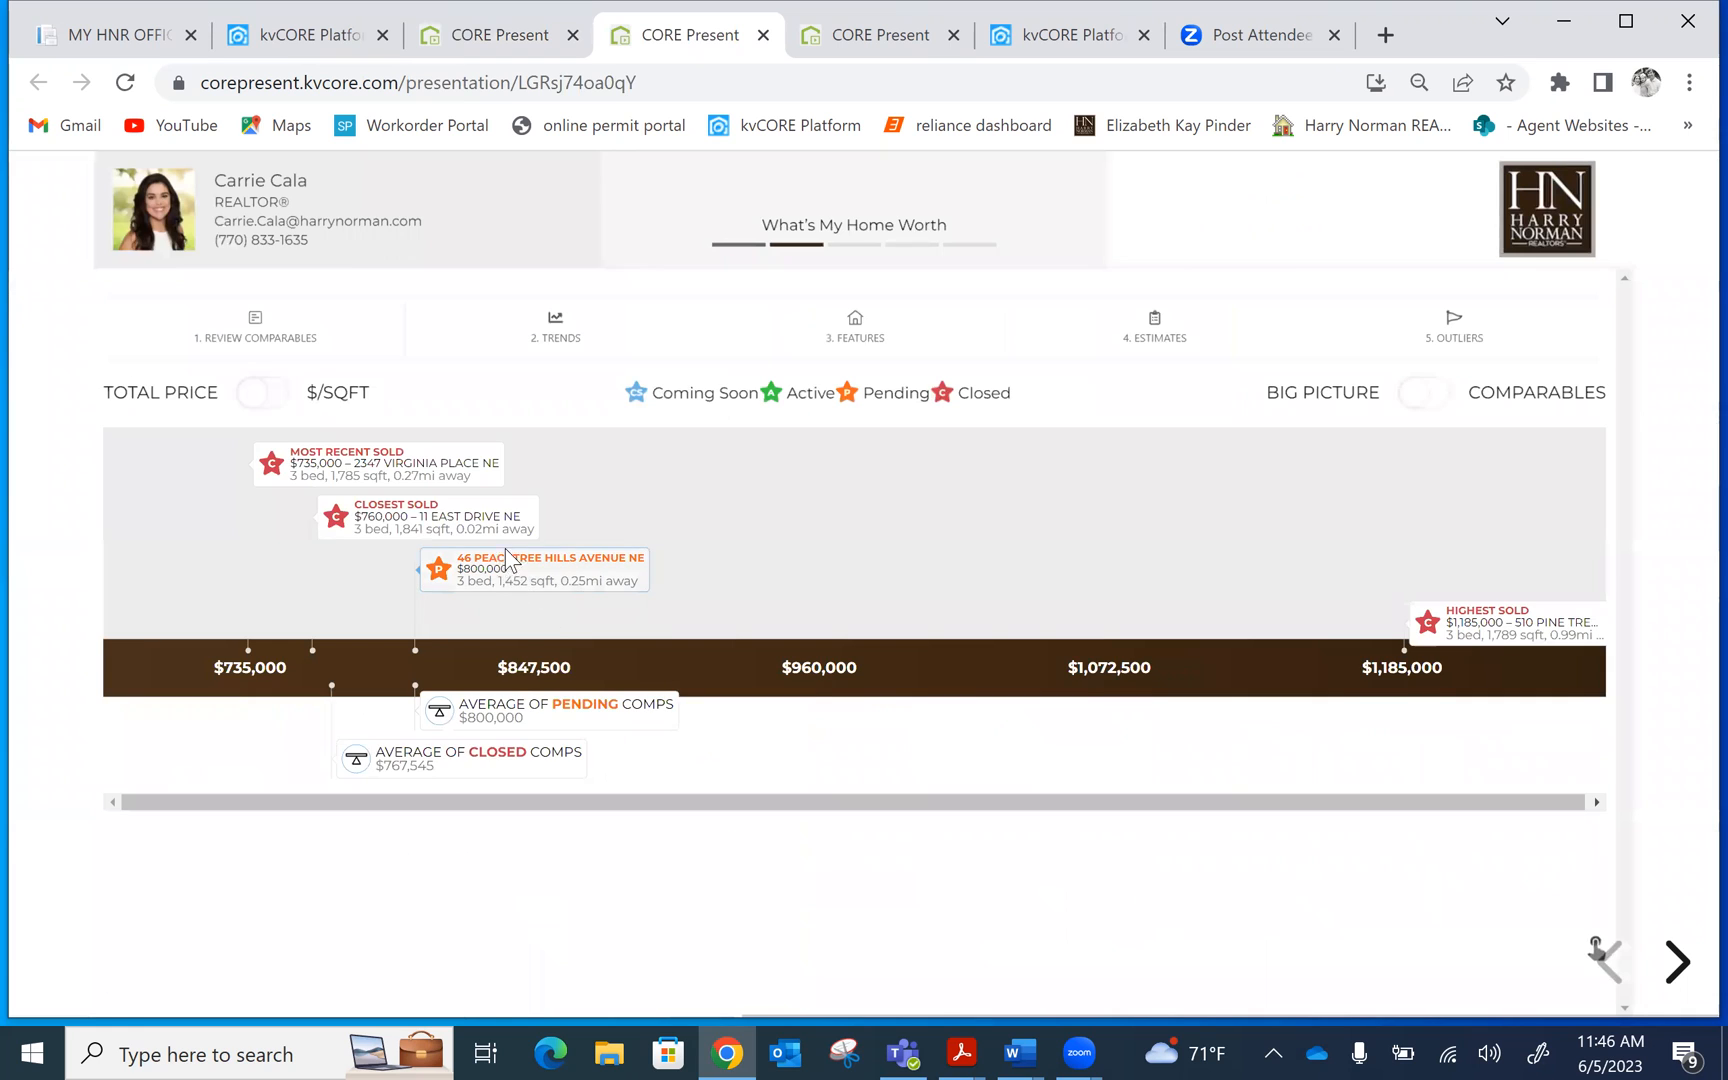
{"action": "left_click", "coordinate": [507, 560]}
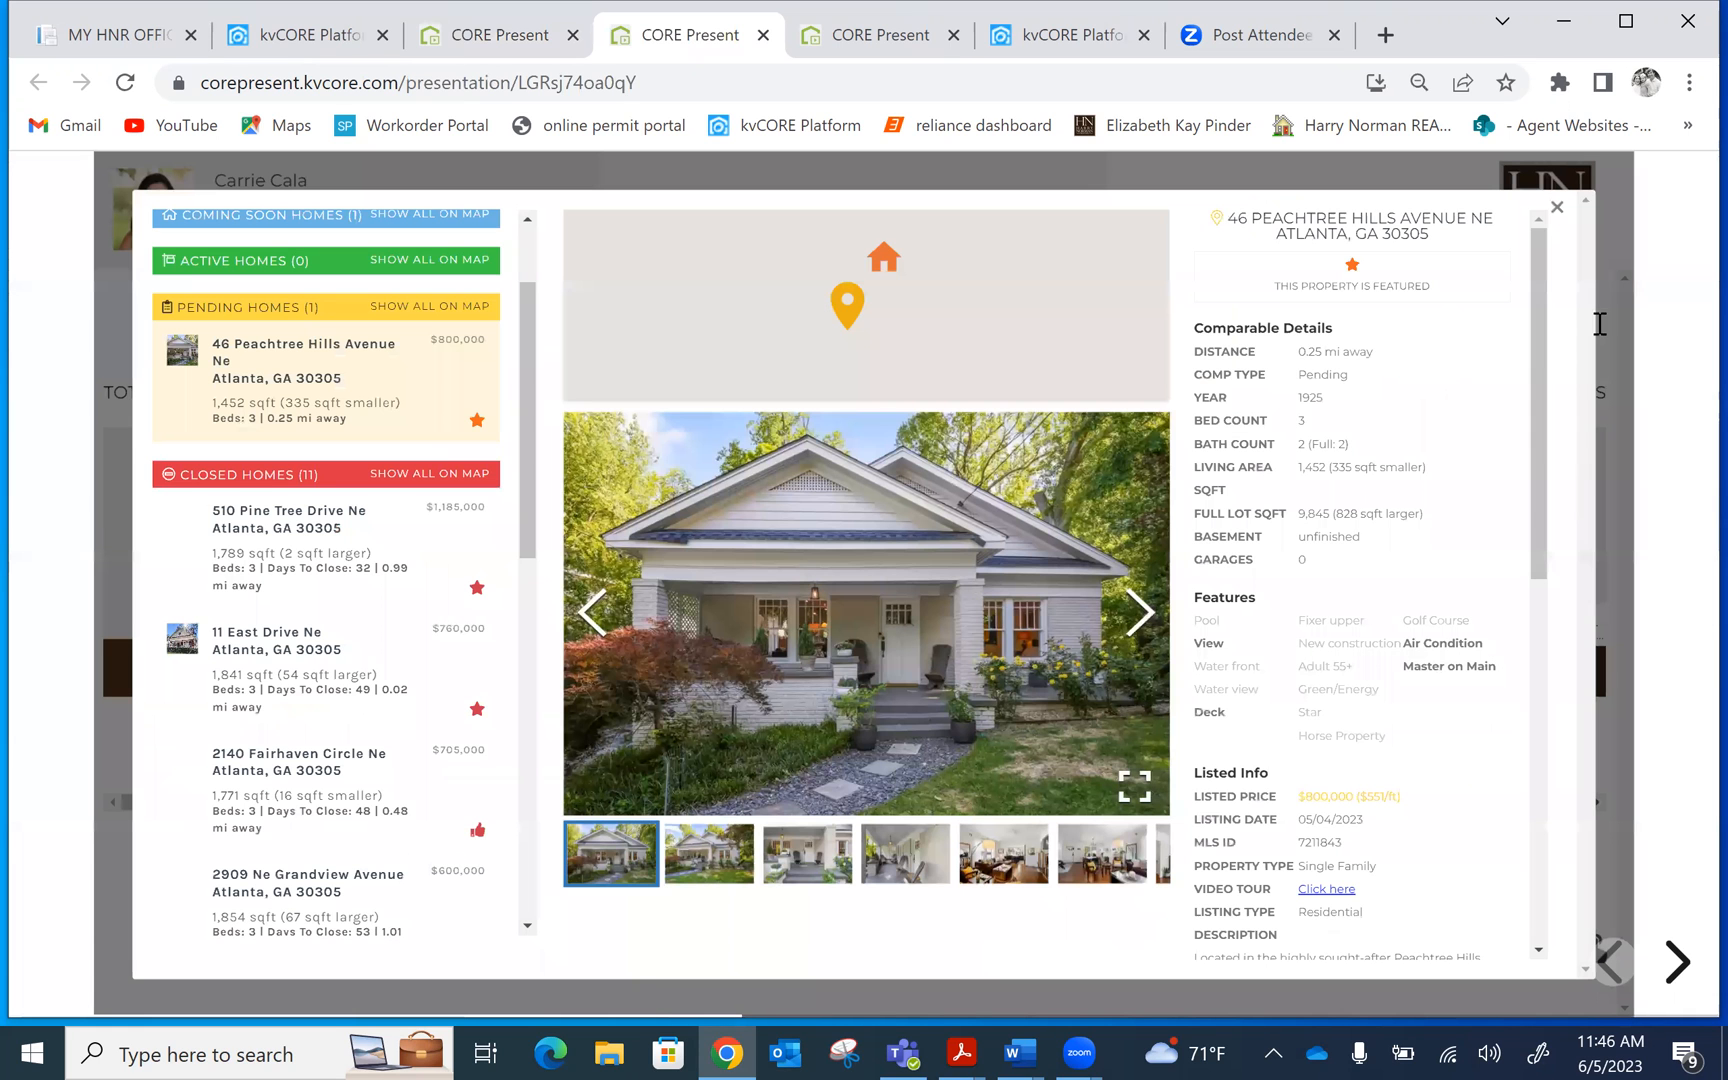
{"action": "left_click", "coordinate": [1557, 207]}
{"action": "left_click", "coordinate": [490, 22]}
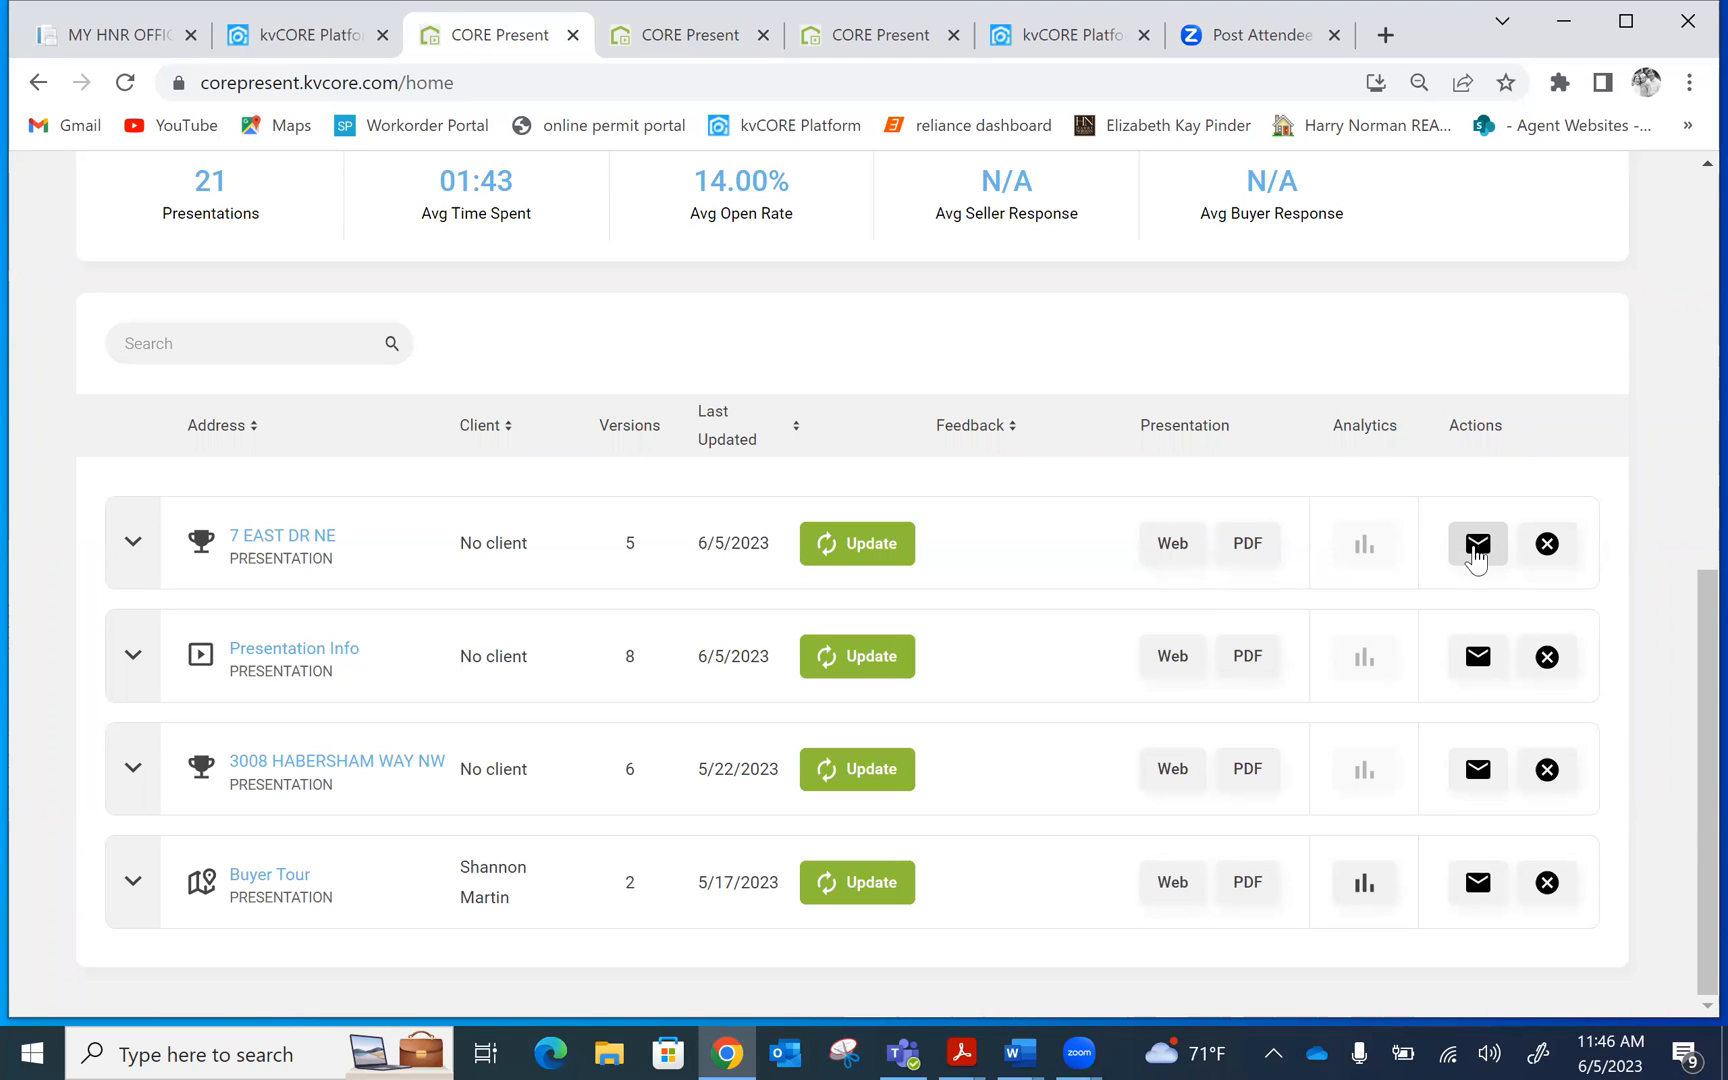
{"action": "left_click", "coordinate": [1547, 543]}
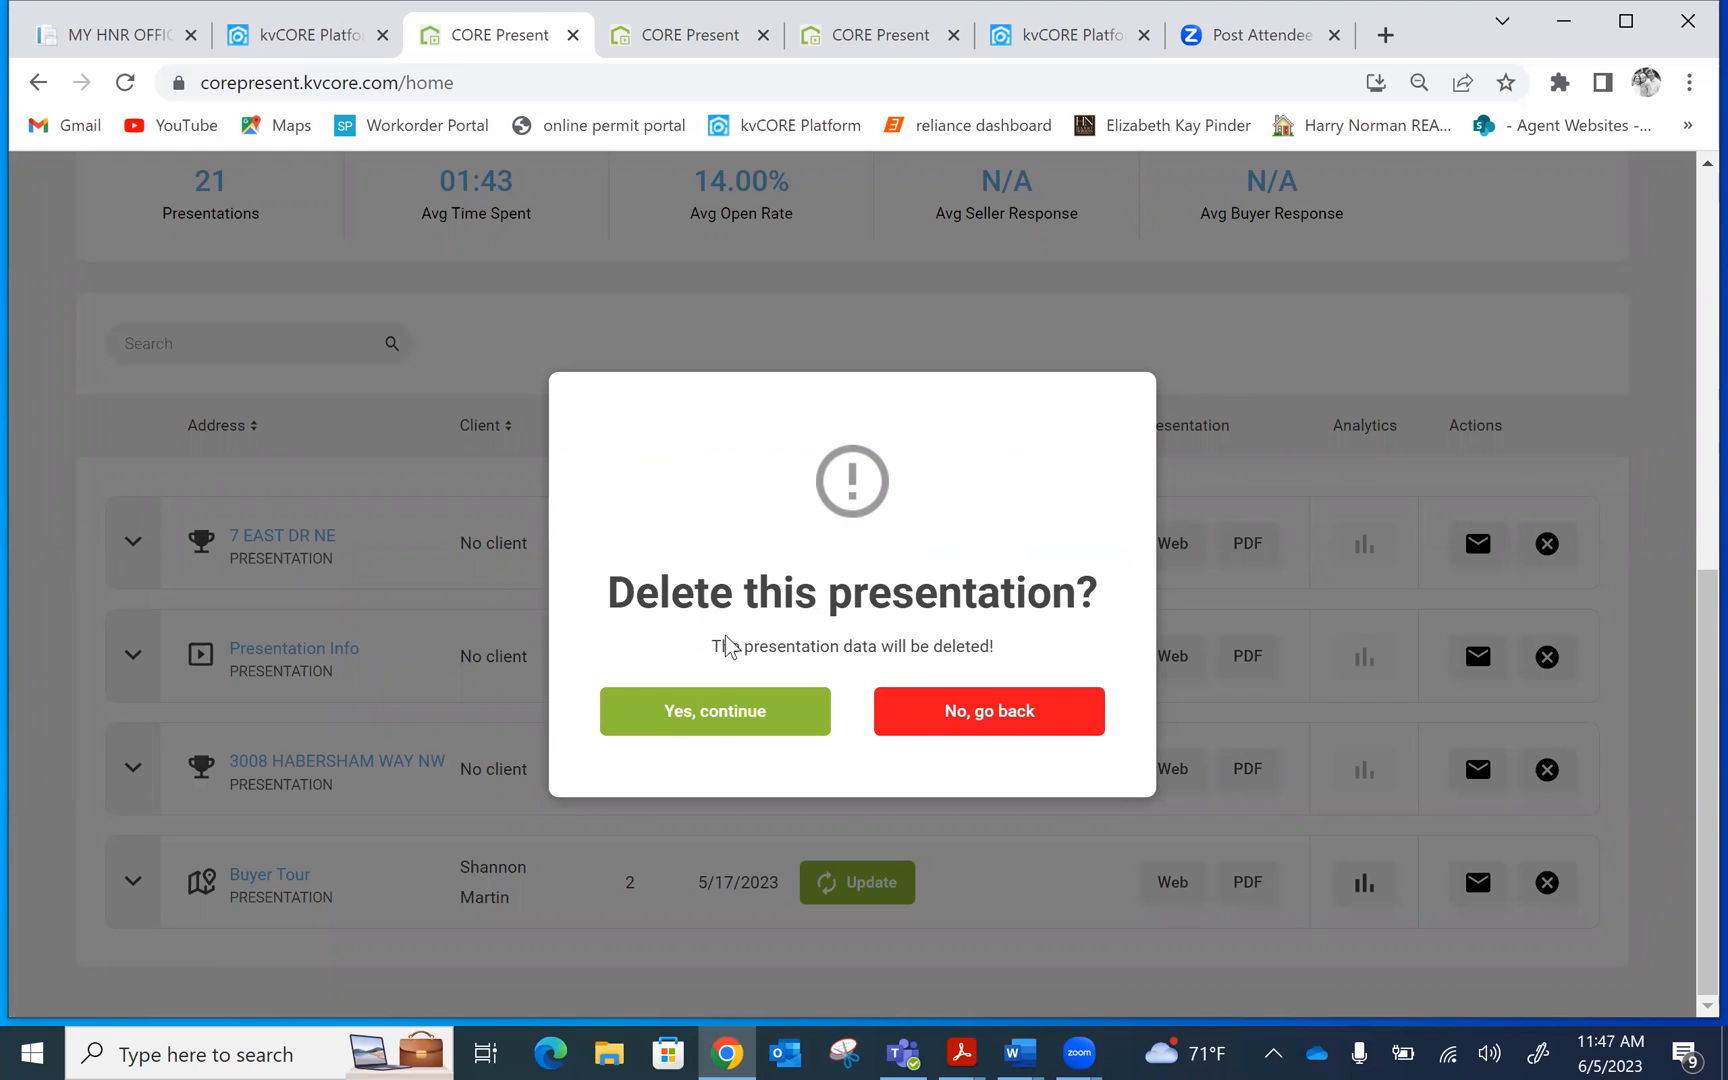
{"action": "left_click", "coordinate": [984, 728]}
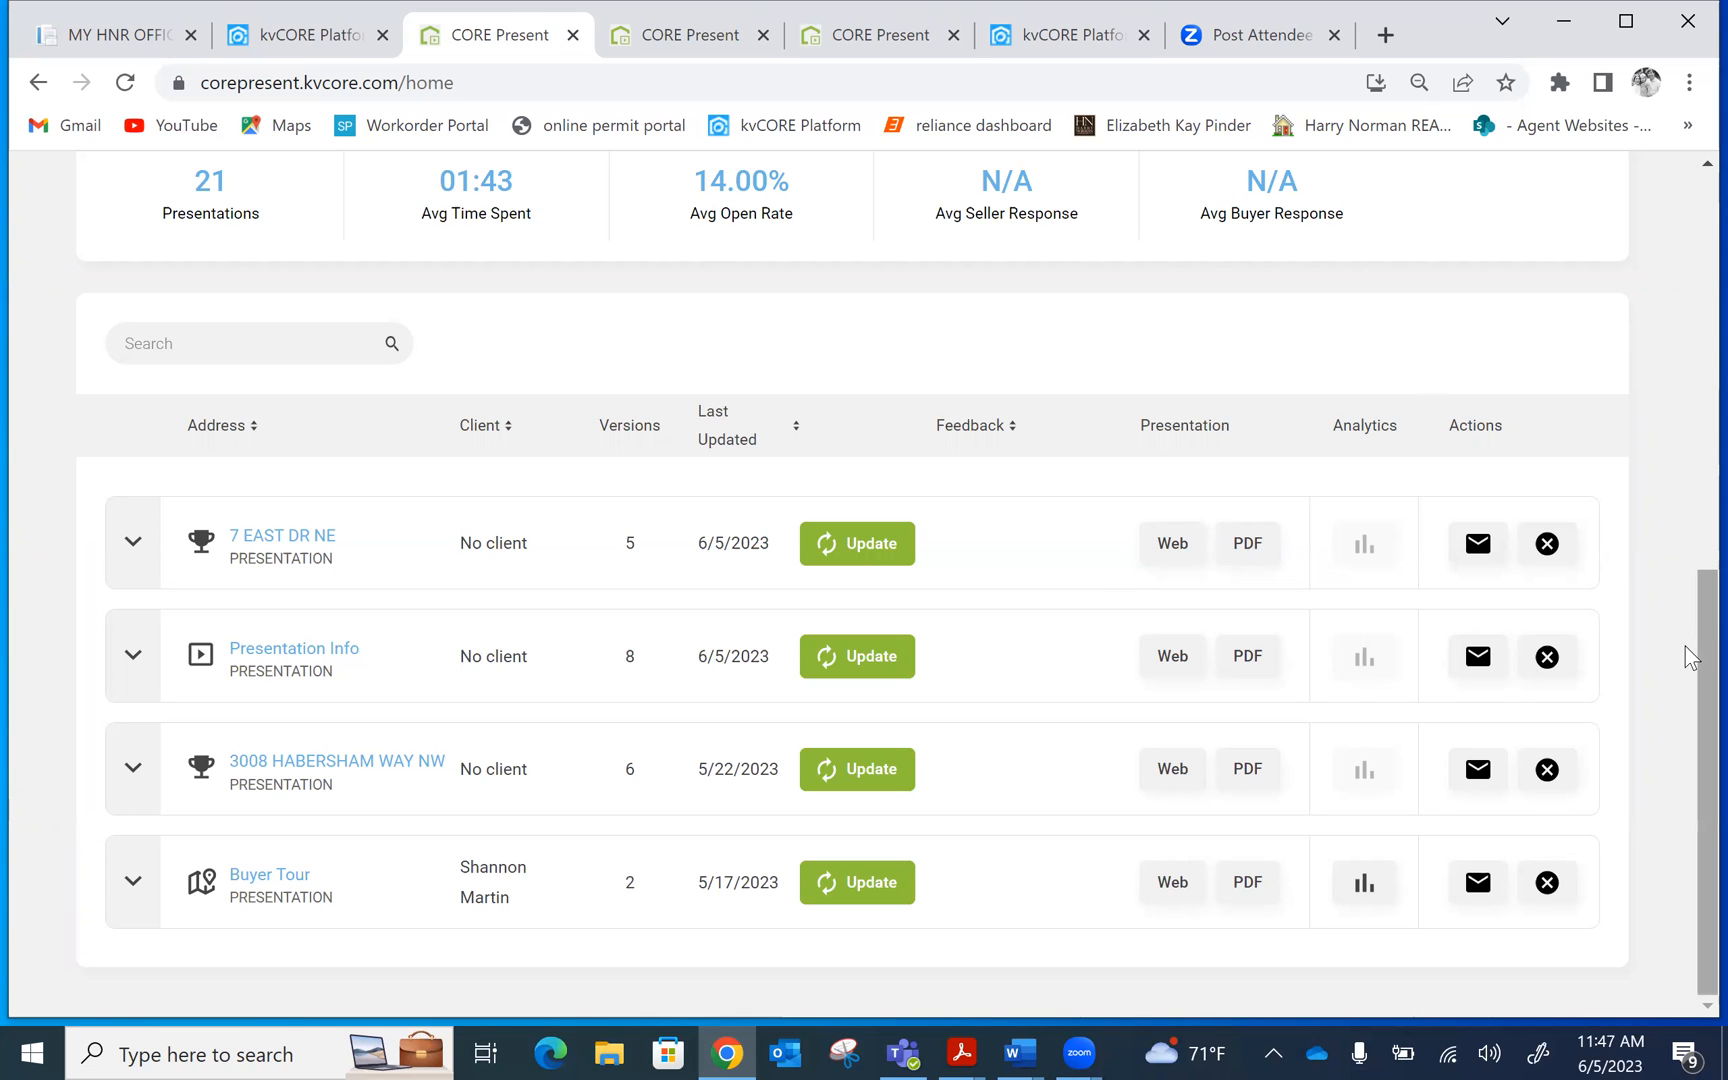
{"action": "left_click_drag", "start_coordinate": [1690, 657], "coordinate": [1690, 415]}
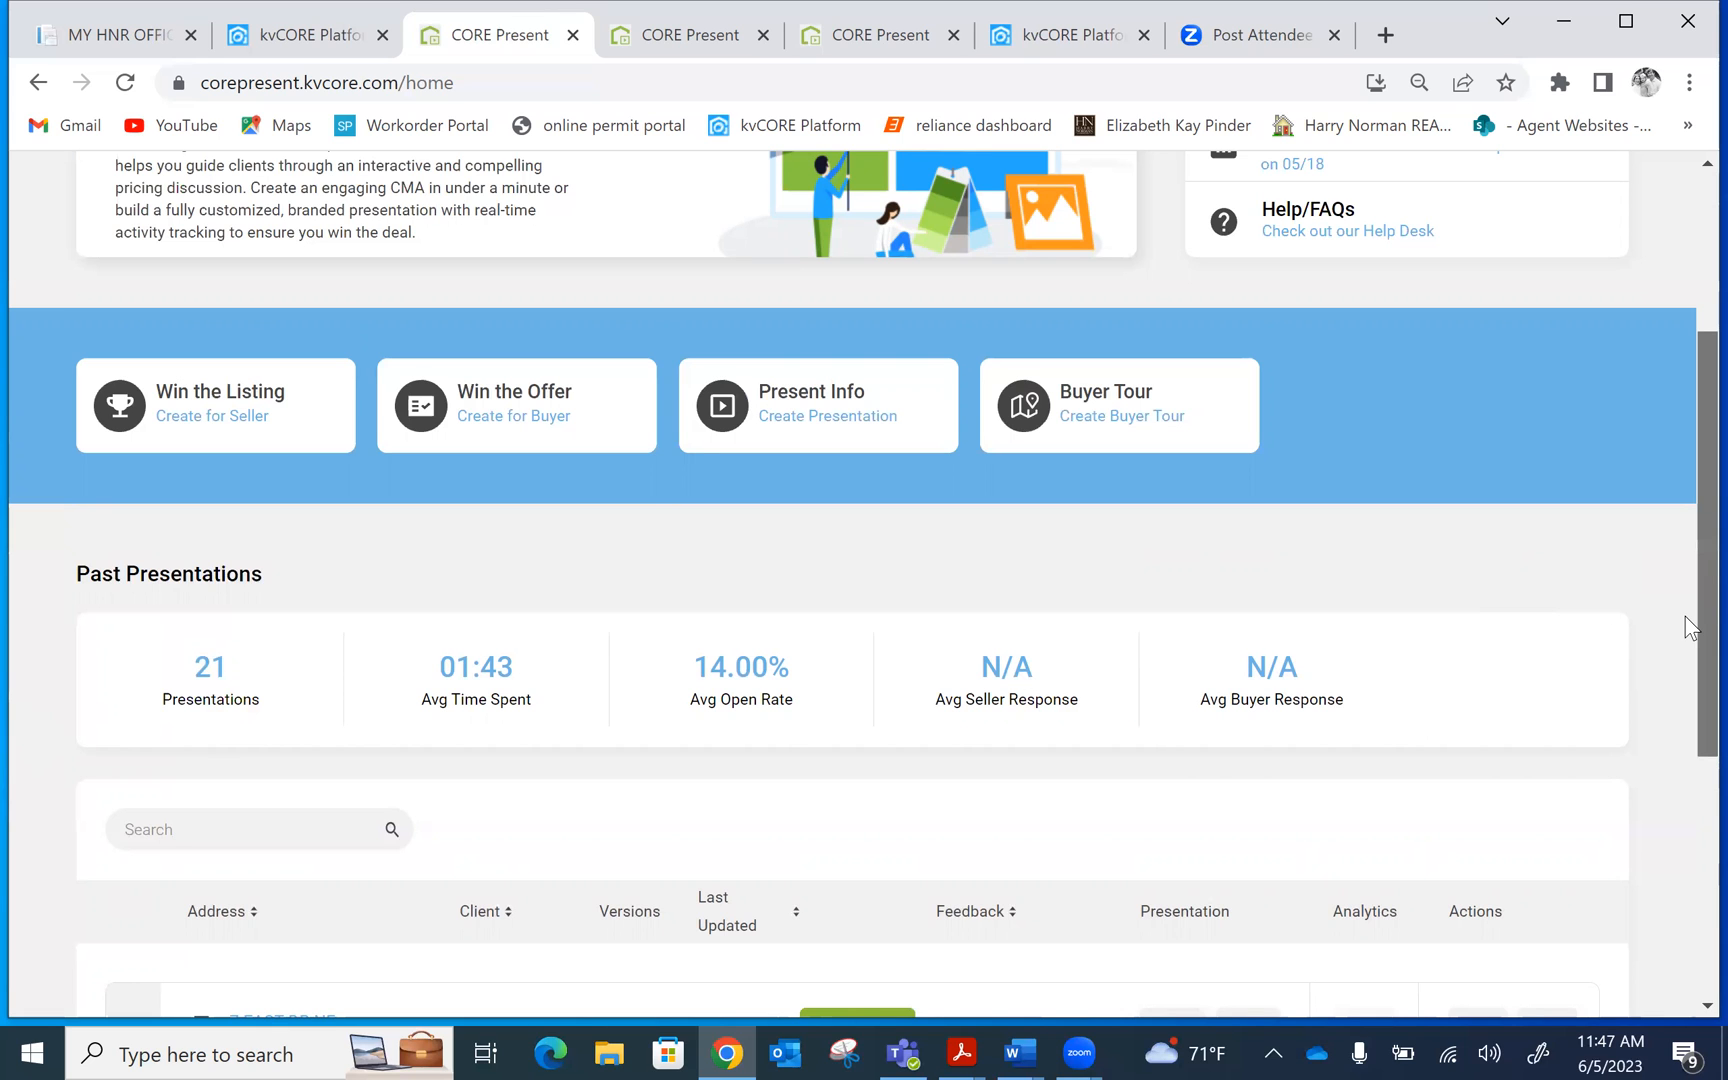
{"action": "left_click_drag", "start_coordinate": [1688, 625], "coordinate": [1690, 445]}
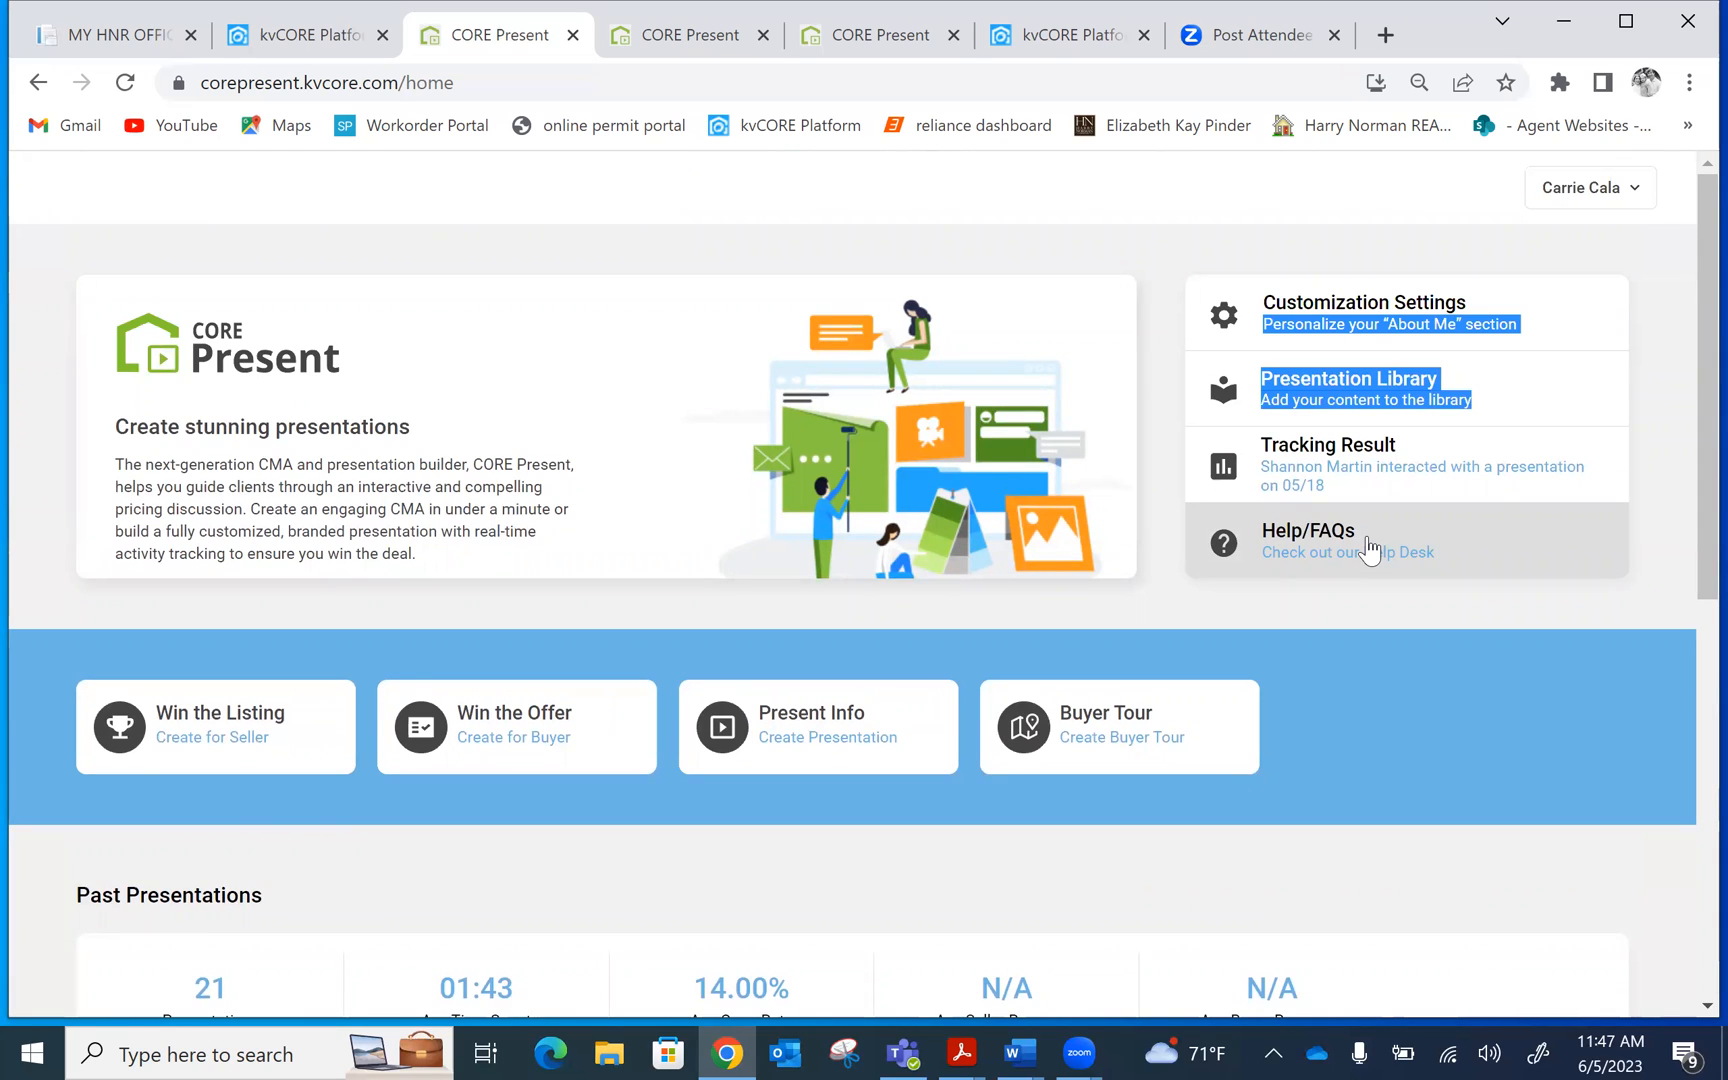
{"action": "left_click", "coordinate": [1154, 601]}
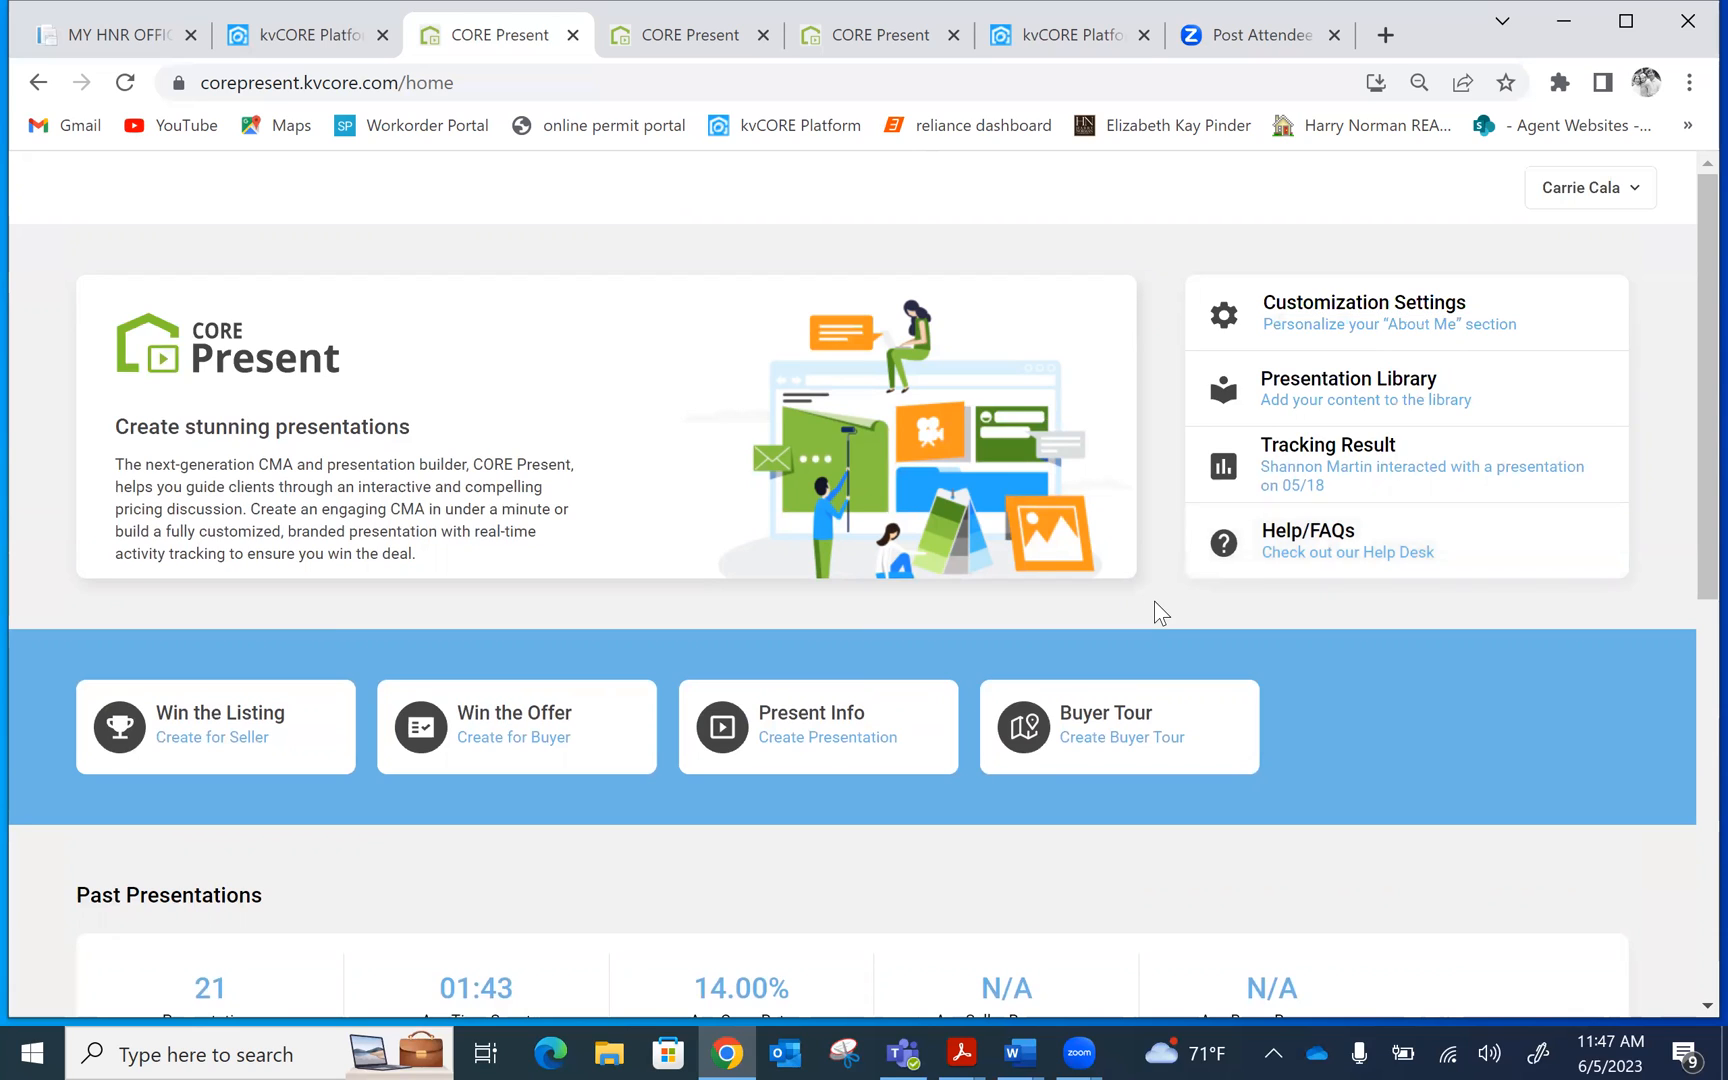